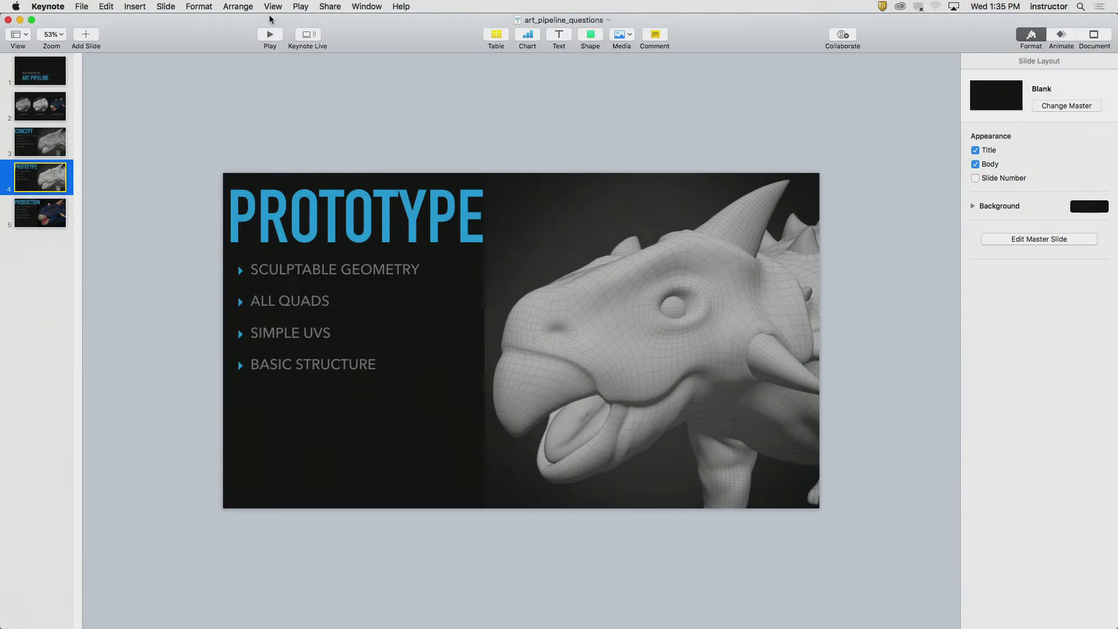
- Quit Keynote, closing the art_pipeline_questions presentation
{"action": "left_click", "coordinate": [47, 7]}
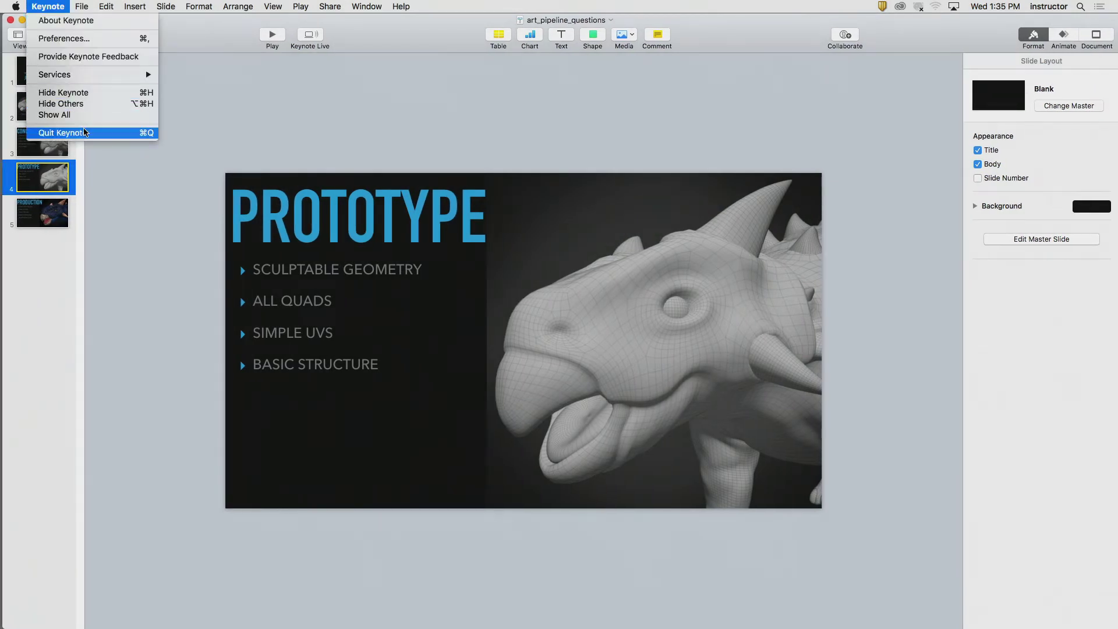
{"action": "left_click", "coordinate": [85, 132]}
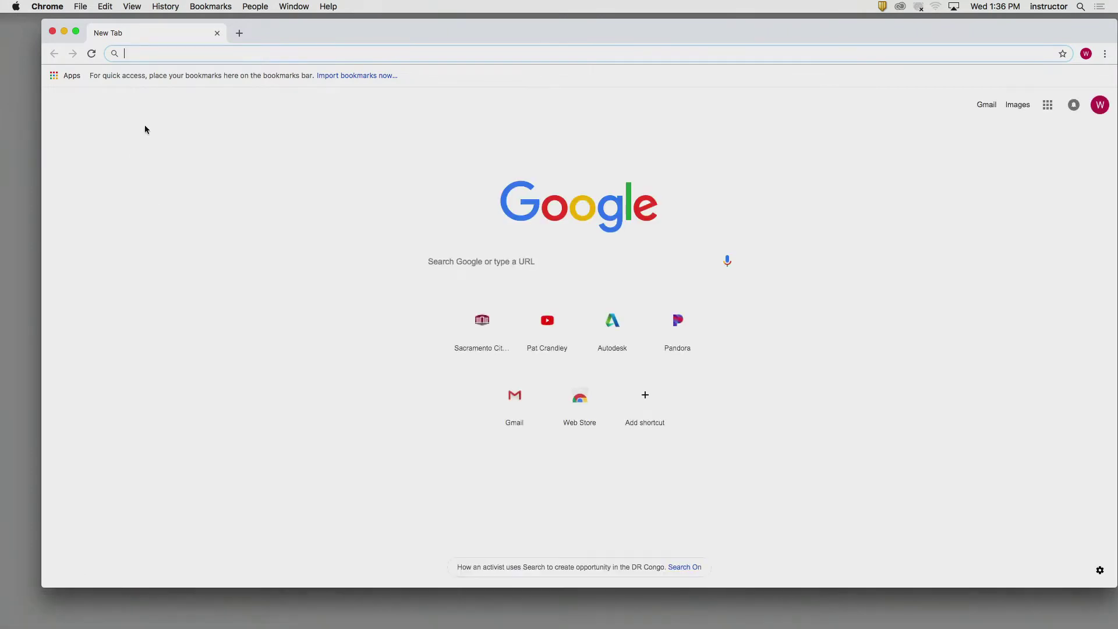
- Go to the Sacramento City College site and follow its Canvas sign-in link
{"action": "type", "text": "scc"}
{"action": "key", "text": "Return"}
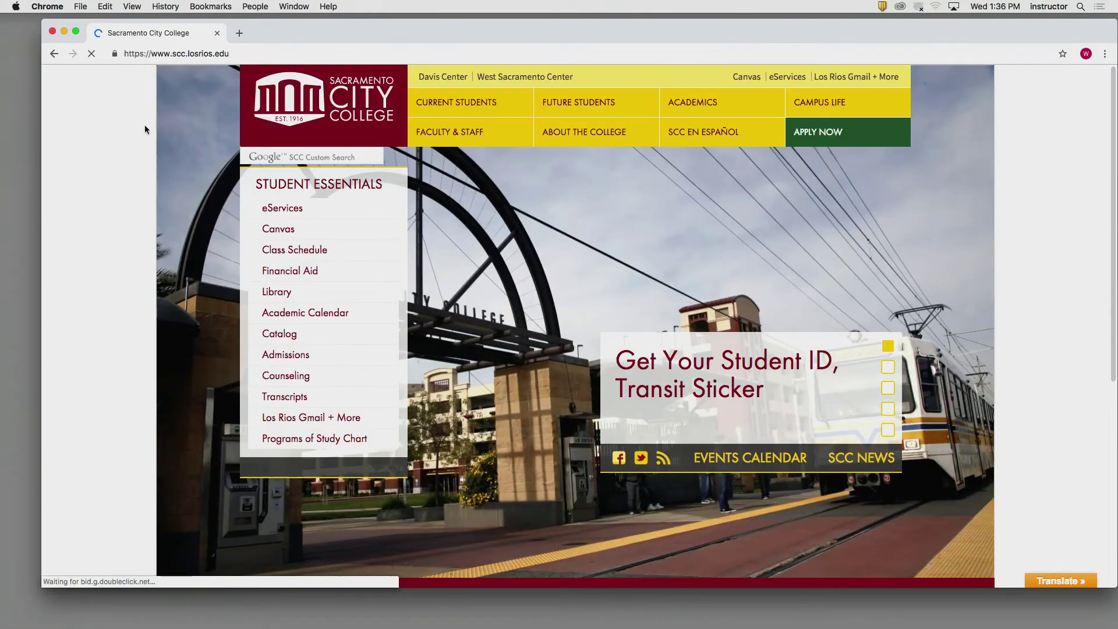
{"action": "left_click", "coordinate": [278, 229]}
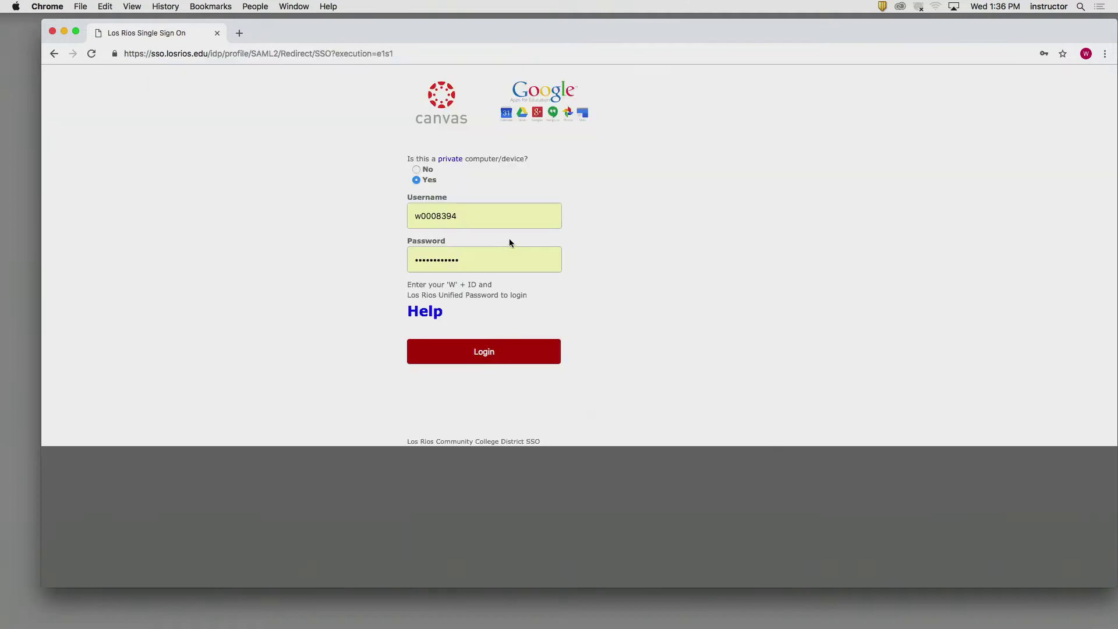
- Sign in to Los Rios Single Sign On with the student username and password
{"action": "double_click", "coordinate": [494, 217]}
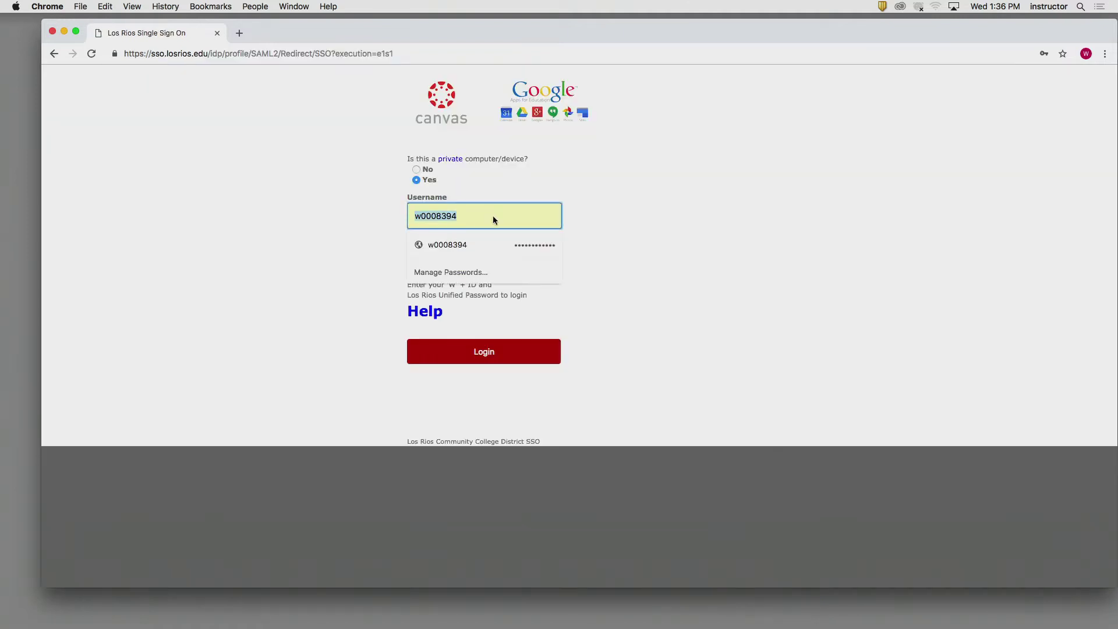
{"action": "type", "text": "W07663"}
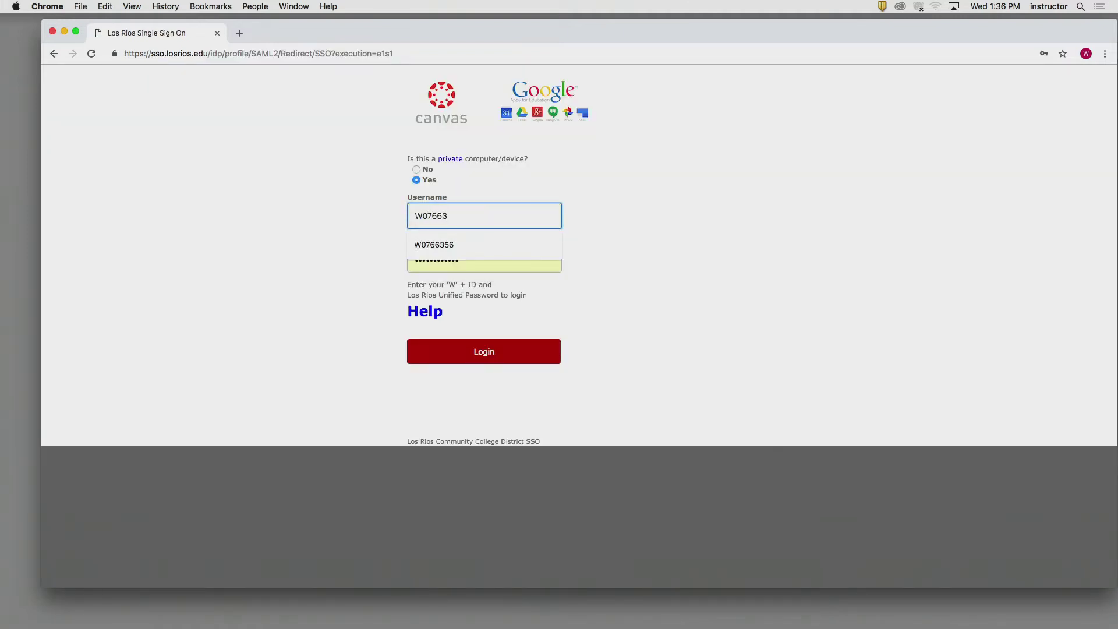
{"action": "type", "text": "56"}
{"action": "key", "text": "Tab"}
{"action": "type", "text": "•"}
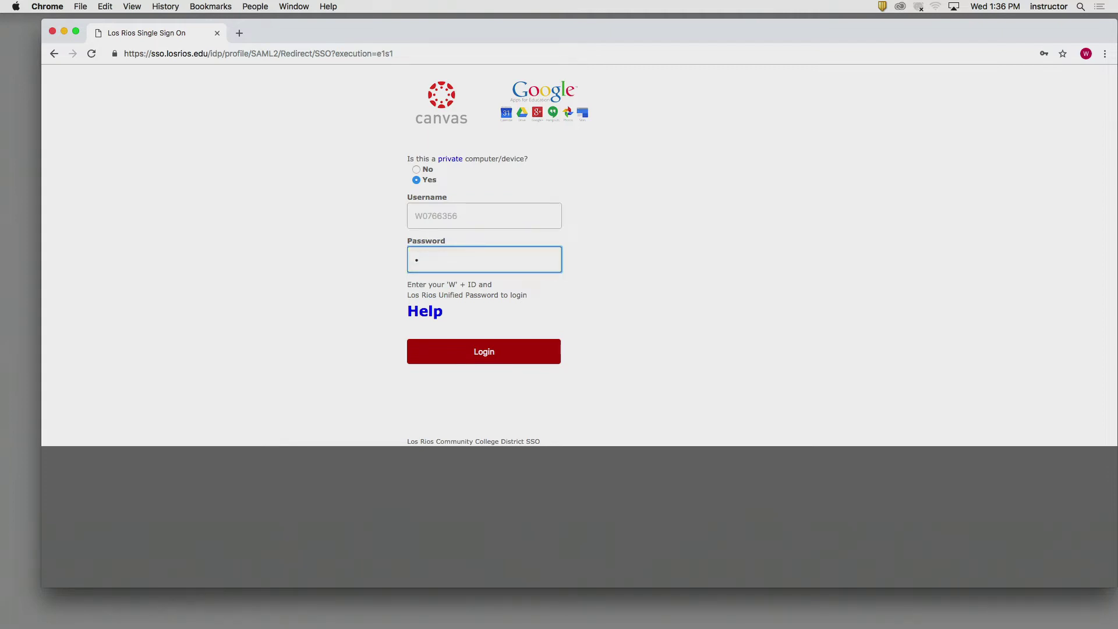
{"action": "type", "text": "••••••••••"}
{"action": "key", "text": "Return"}
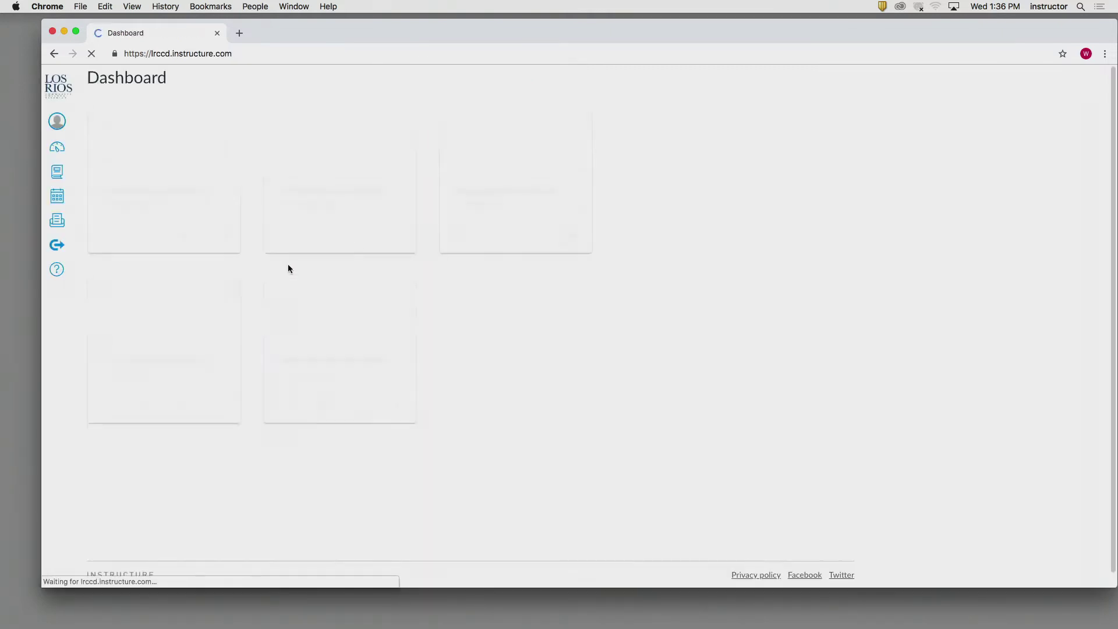
- Open the Game Art (GCOM 424) course and switch it to Student View
{"action": "left_click", "coordinate": [112, 396]}
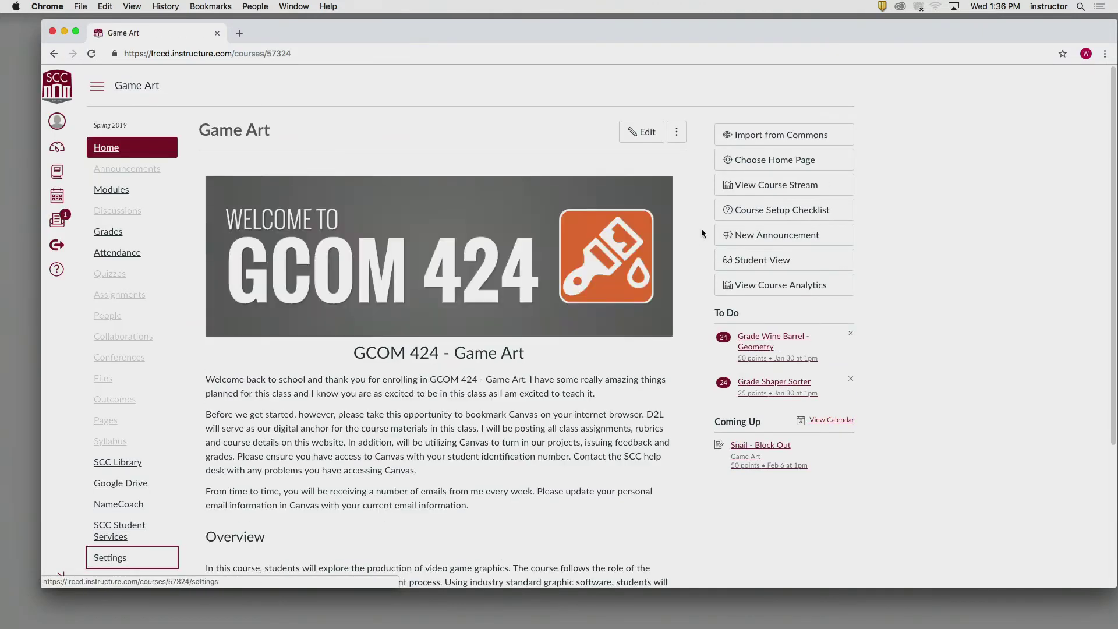
{"action": "left_click", "coordinate": [114, 566]}
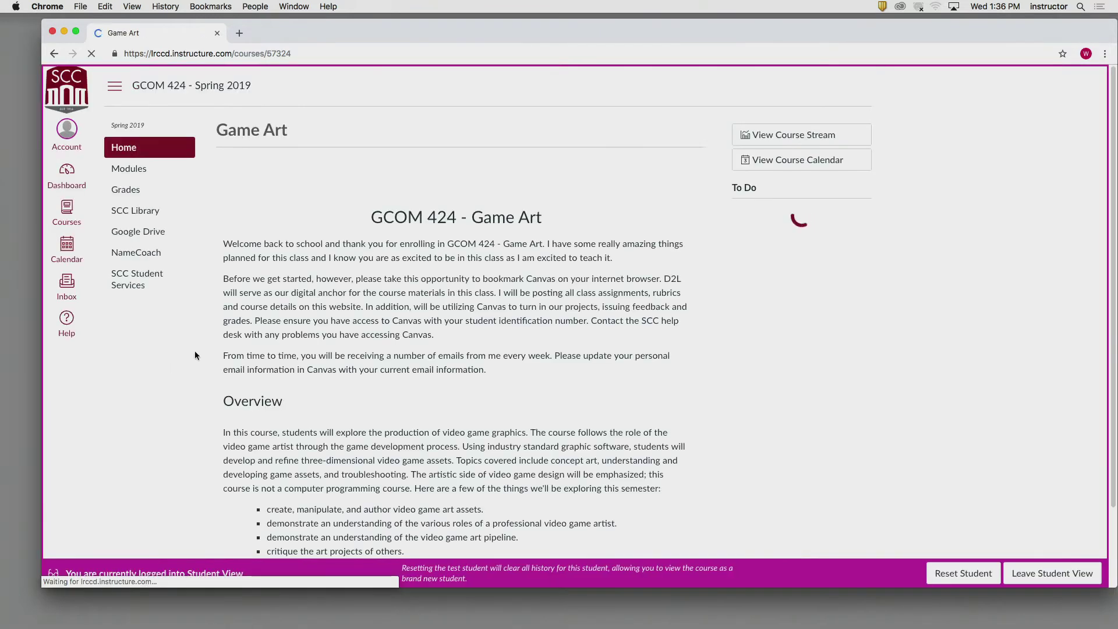
- Open the GCOM 424 Modules page to check that Week 02 Homework lists Snail - Block Out
{"action": "left_click", "coordinate": [111, 171]}
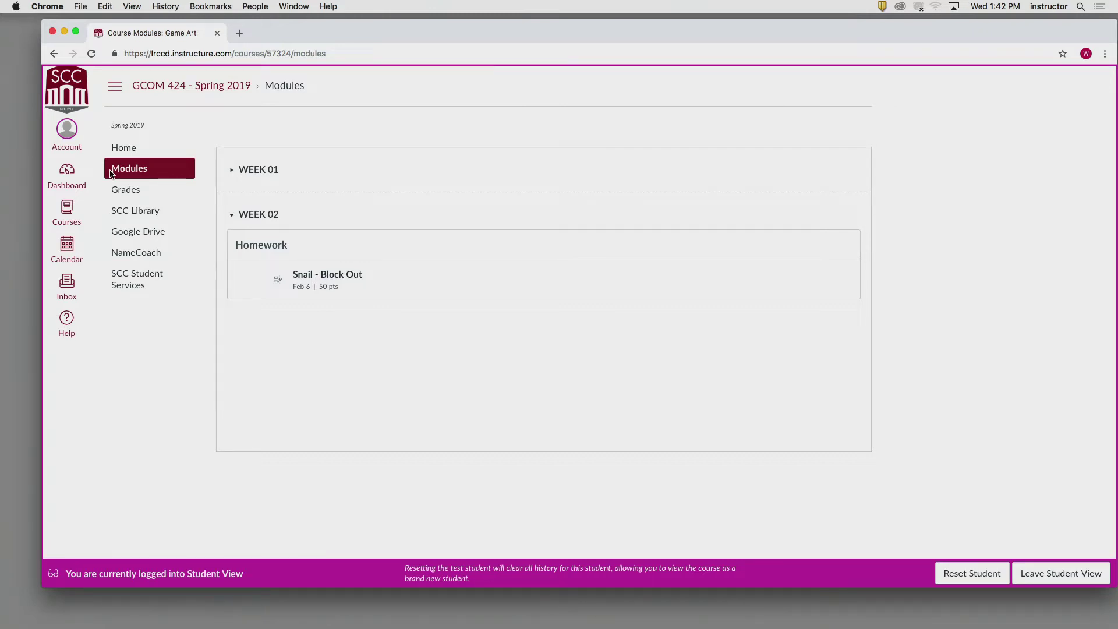
- Hide Chrome and bring Maya's empty grid scene to the front
{"action": "key", "text": "super+h"}
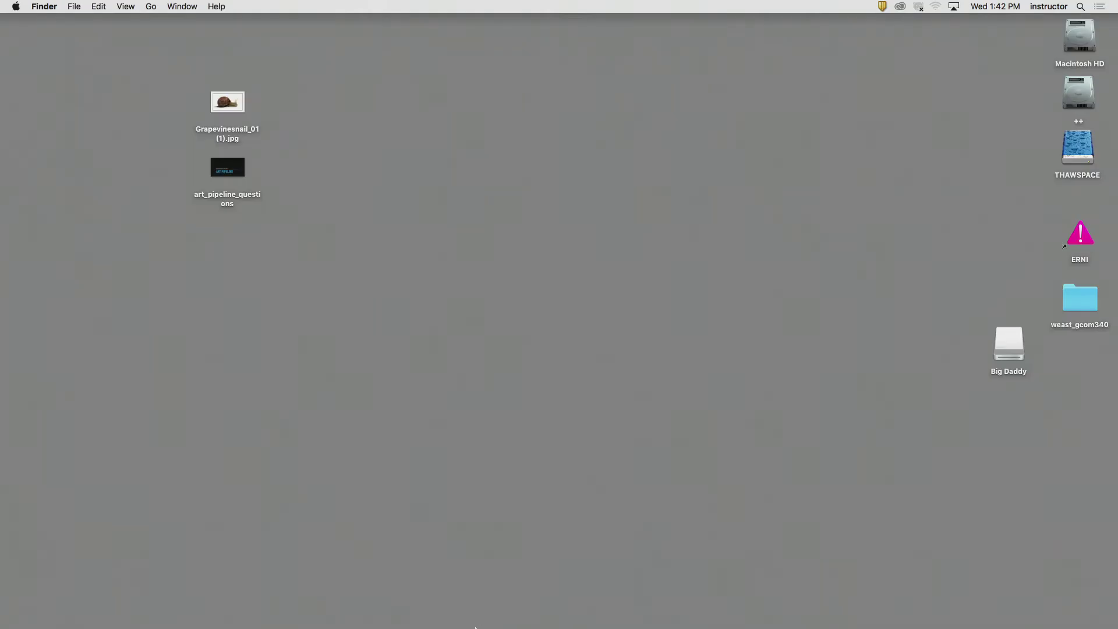
{"action": "left_click", "coordinate": [572, 603]}
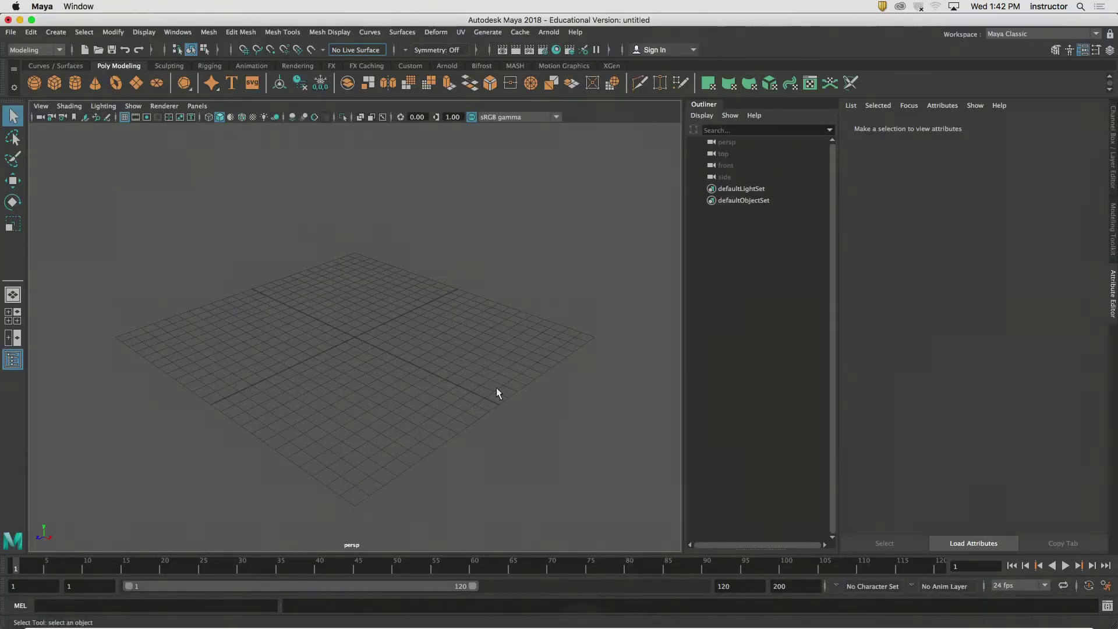
{"action": "left_click_drag", "start_coordinate": [346, 315], "coordinate": [371, 293], "text": "alt"}
{"action": "middle_click_drag", "start_coordinate": [358, 306], "coordinate": [410, 318], "text": "alt"}
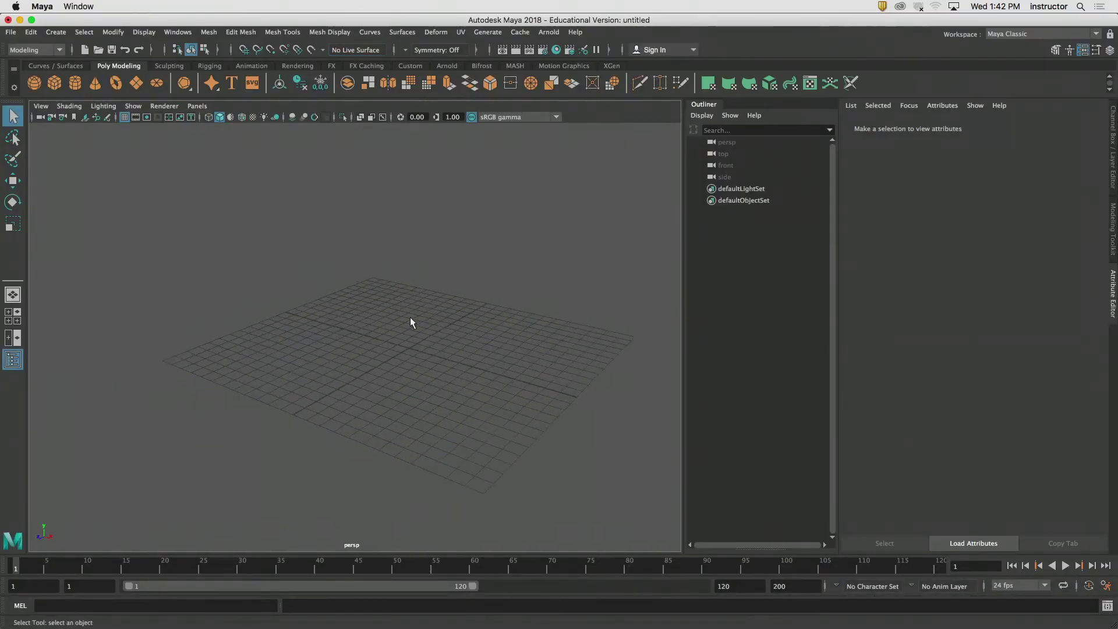
{"action": "right_click_drag", "start_coordinate": [411, 318], "coordinate": [487, 342], "text": "alt"}
- Create a polygon cylinder and place its duplicate, pCylinder2, beside it along X
{"action": "left_click", "coordinate": [75, 82]}
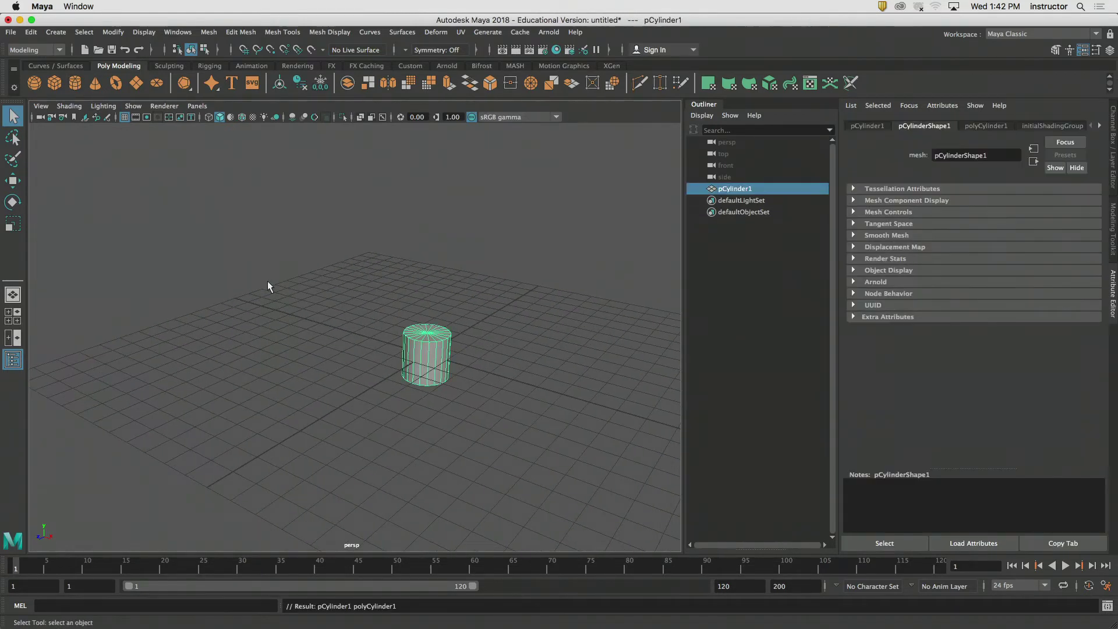
{"action": "key", "text": "f"}
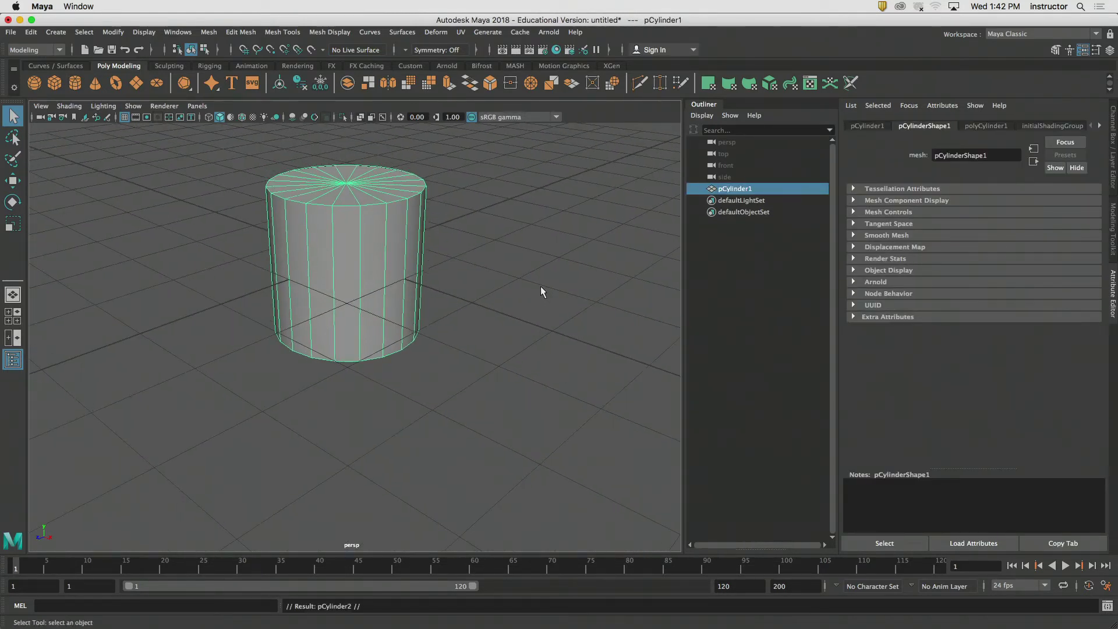
{"action": "key", "text": "ctrl+d"}
{"action": "key", "text": "w"}
{"action": "left_click_drag", "start_coordinate": [445, 305], "coordinate": [643, 382]}
{"action": "key", "text": "q"}
{"action": "left_click", "coordinate": [523, 204]}
{"action": "left_click_drag", "start_coordinate": [468, 244], "coordinate": [507, 196], "text": "alt"}
{"action": "middle_click_drag", "start_coordinate": [508, 195], "coordinate": [473, 243], "text": "alt"}
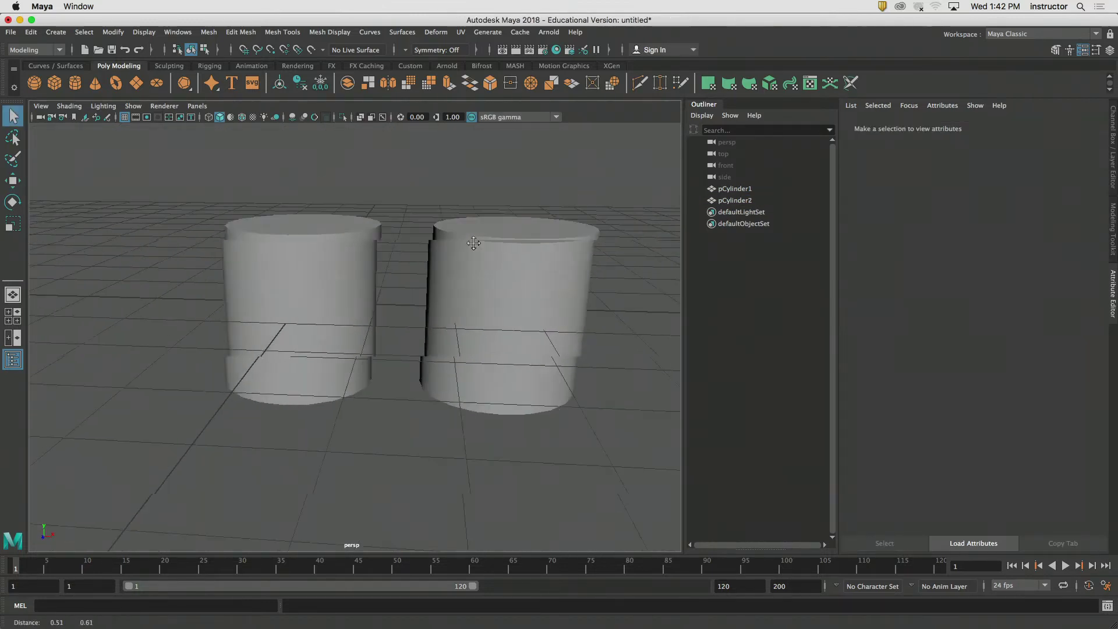
{"action": "left_click_drag", "start_coordinate": [473, 244], "coordinate": [402, 281], "text": "alt"}
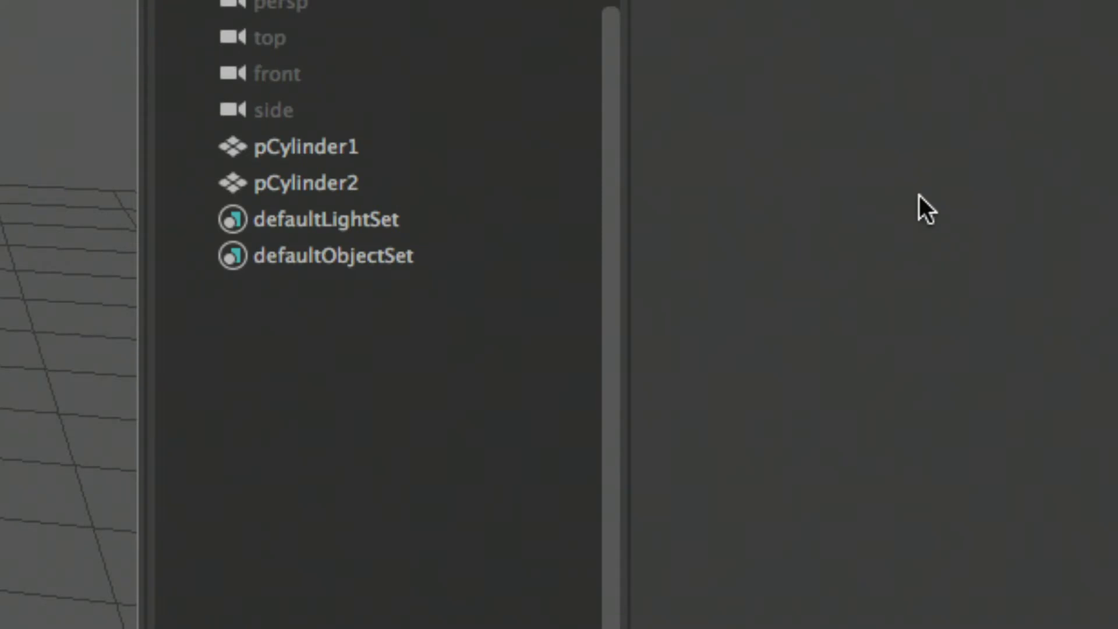
- Select pCylinder1 in the Outliner and briefly open the Select Tool settings
{"action": "left_click", "coordinate": [452, 119]}
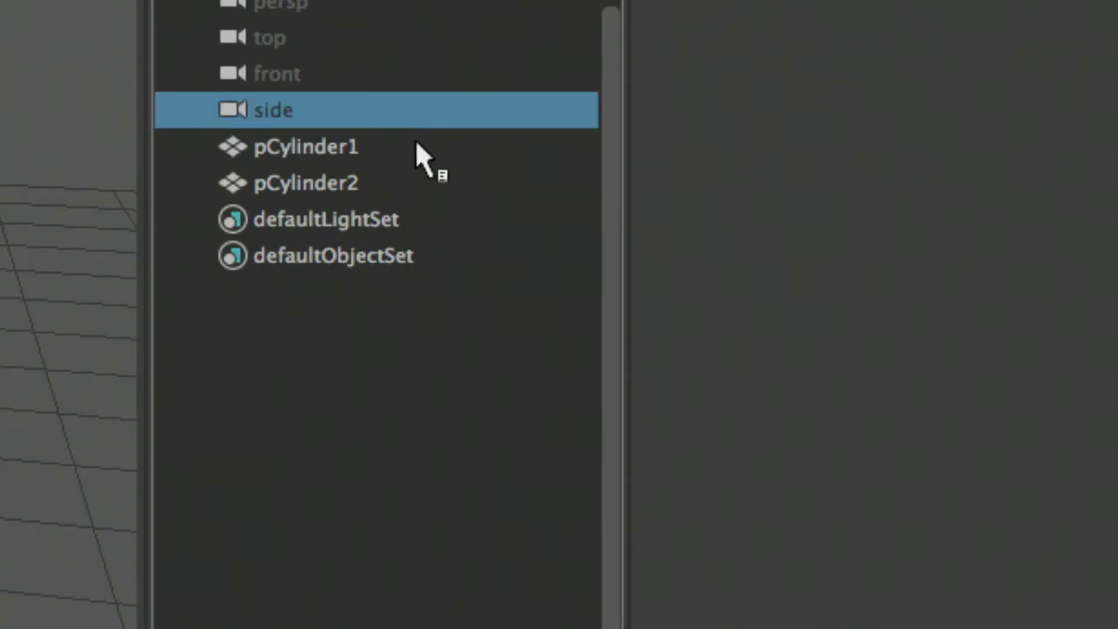
{"action": "left_click", "coordinate": [398, 145]}
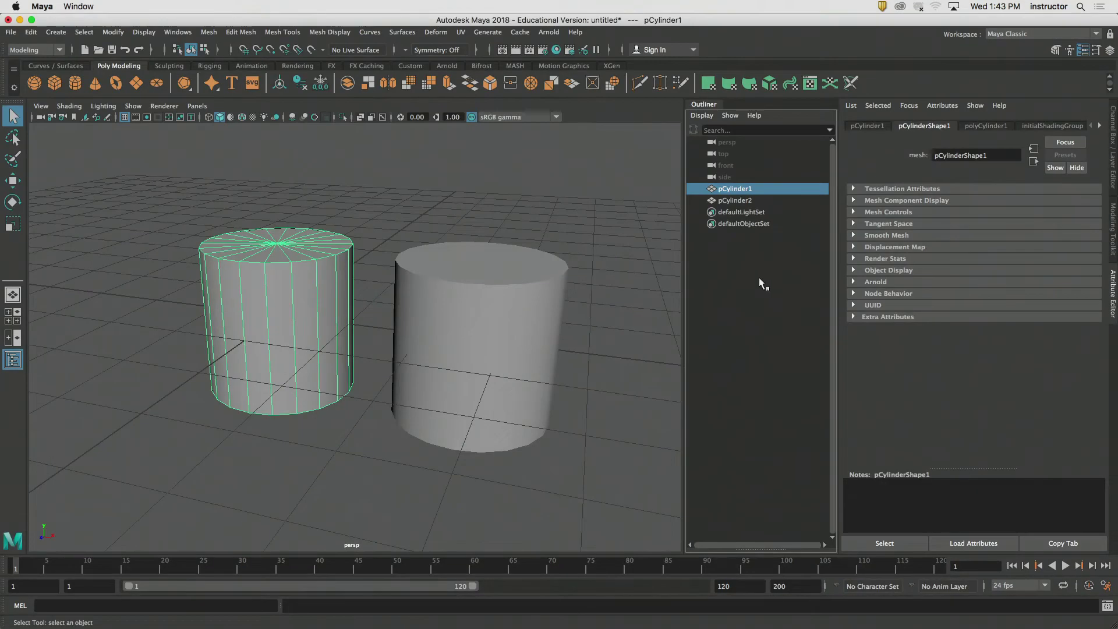
{"action": "left_click", "coordinate": [1097, 50]}
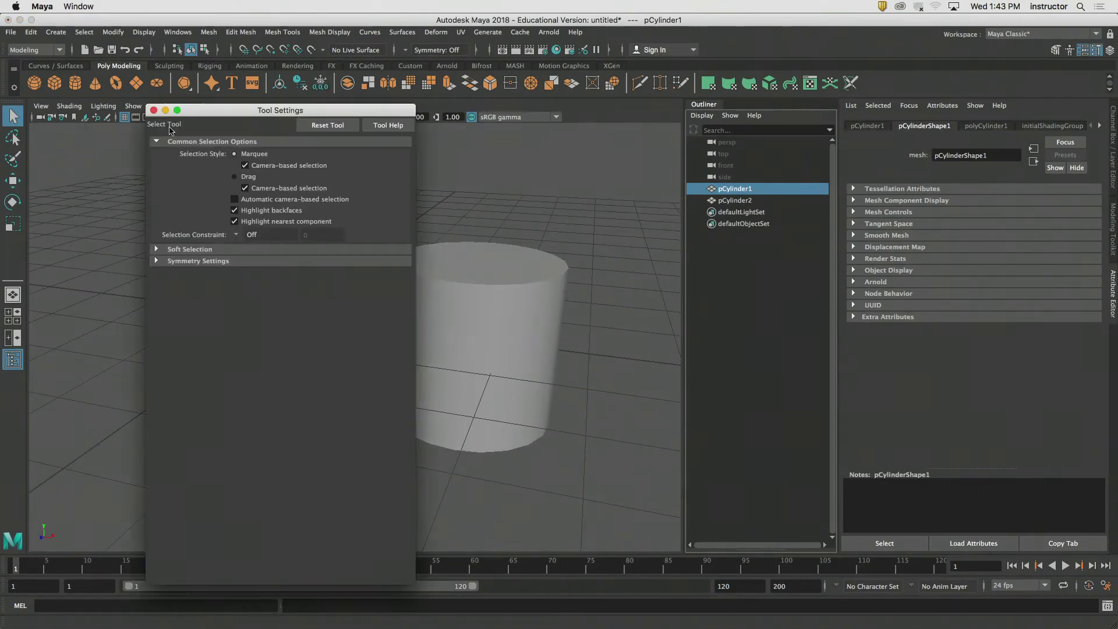
{"action": "left_click", "coordinate": [154, 110]}
- Show the Modeling Toolkit, then tear off and close the Outliner
{"action": "left_click", "coordinate": [1056, 50]}
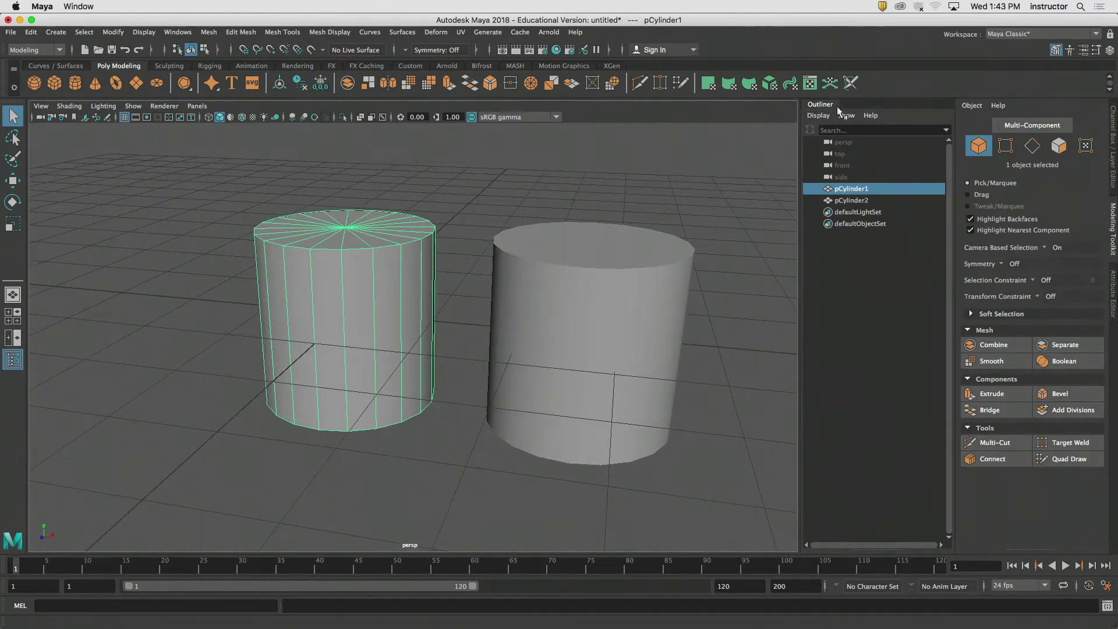
{"action": "left_click_drag", "start_coordinate": [822, 104], "coordinate": [760, 169]}
{"action": "left_click", "coordinate": [749, 149]}
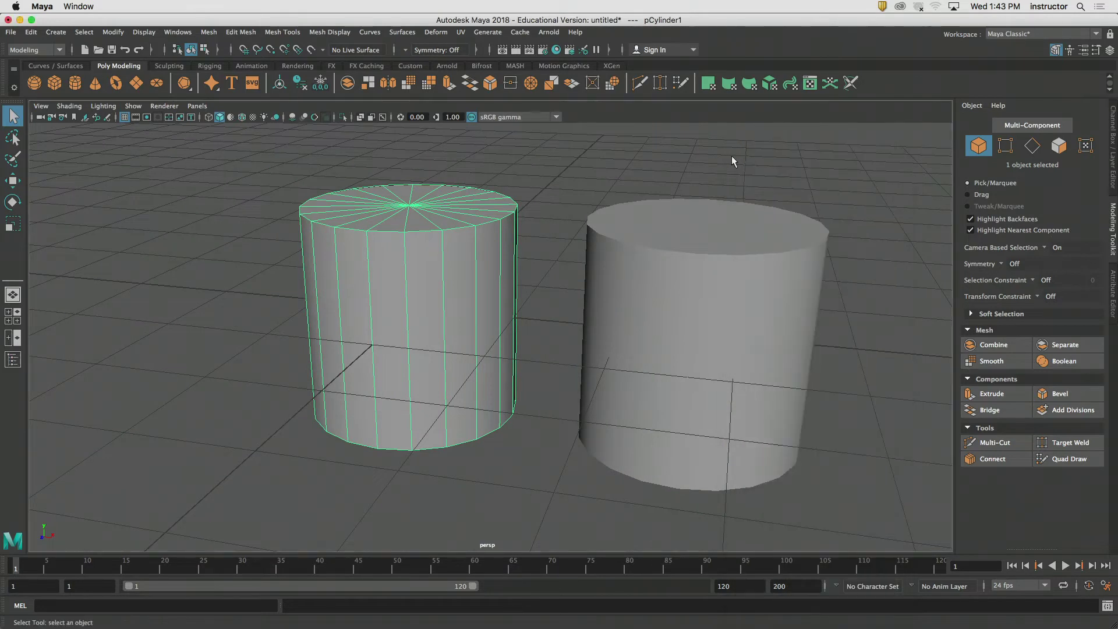
{"action": "left_click", "coordinate": [705, 173]}
{"action": "left_click_drag", "start_coordinate": [591, 237], "coordinate": [661, 297], "text": "alt"}
- Delete the right and left cylinders, leaving only the empty grid
{"action": "left_click", "coordinate": [661, 297]}
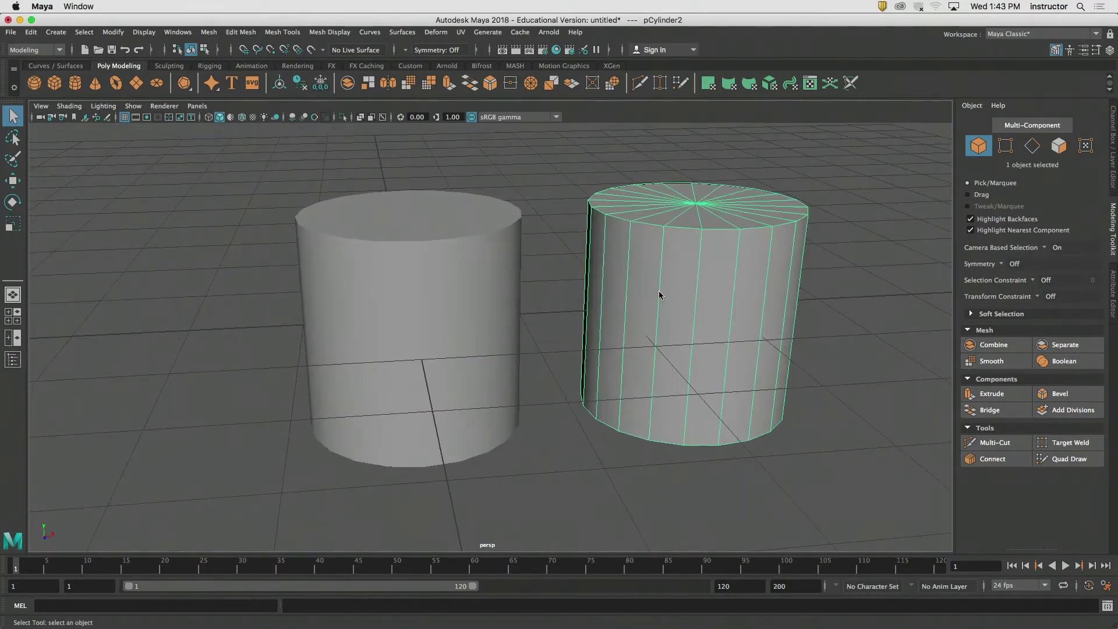
{"action": "key", "text": "Delete"}
{"action": "left_click", "coordinate": [452, 278]}
{"action": "key", "text": "Delete"}
{"action": "left_click_drag", "start_coordinate": [649, 290], "coordinate": [556, 309], "text": "alt"}
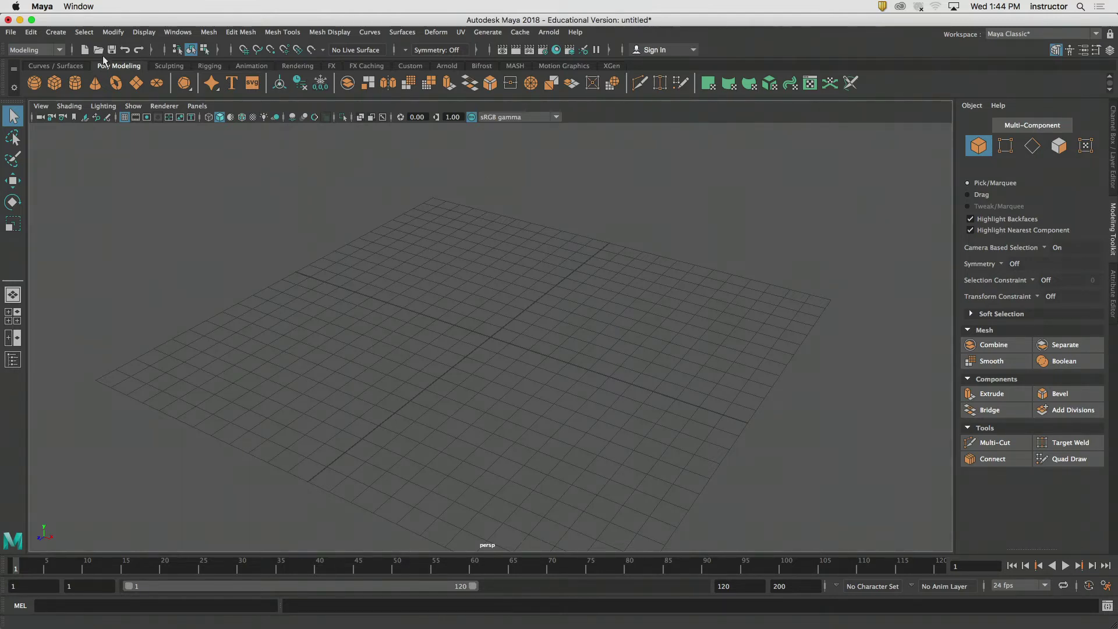
{"action": "left_click", "coordinate": [41, 7]}
- Hide Maya and open Grapevinesnail_01 (1).jpg in a larger Preview window
{"action": "left_click", "coordinate": [62, 78]}
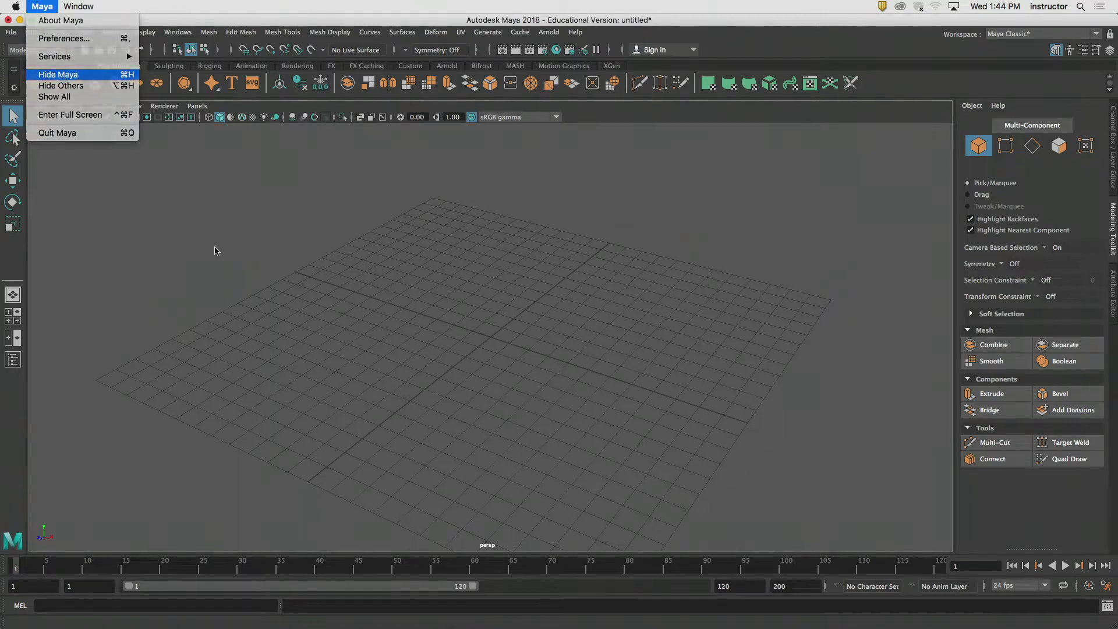
{"action": "double_click", "coordinate": [213, 95]}
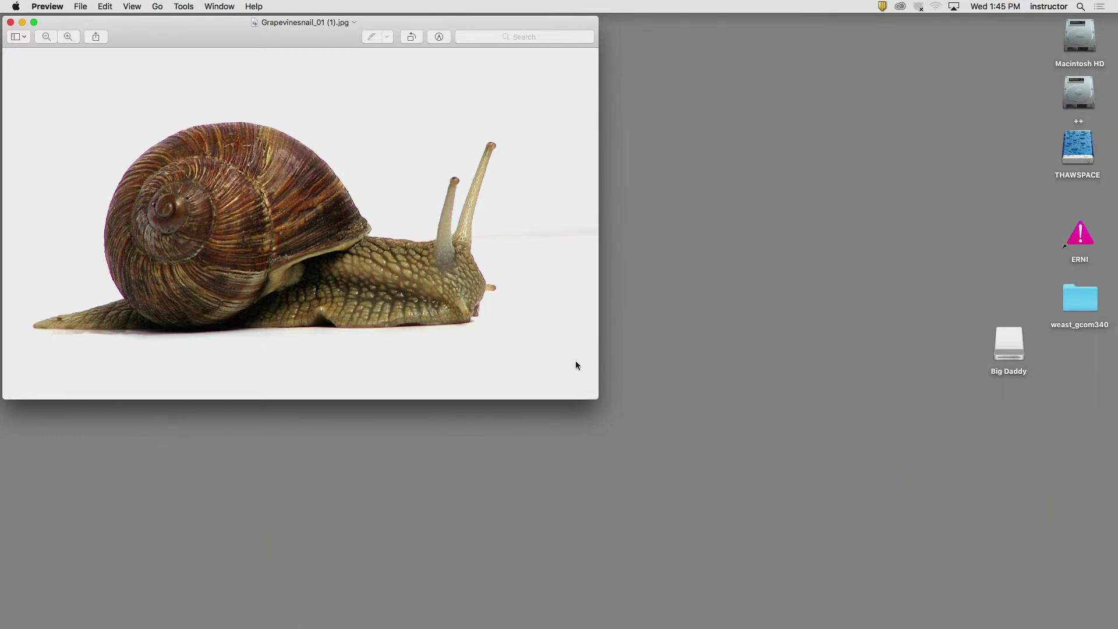
{"action": "left_click_drag", "start_coordinate": [598, 399], "coordinate": [1047, 593]}
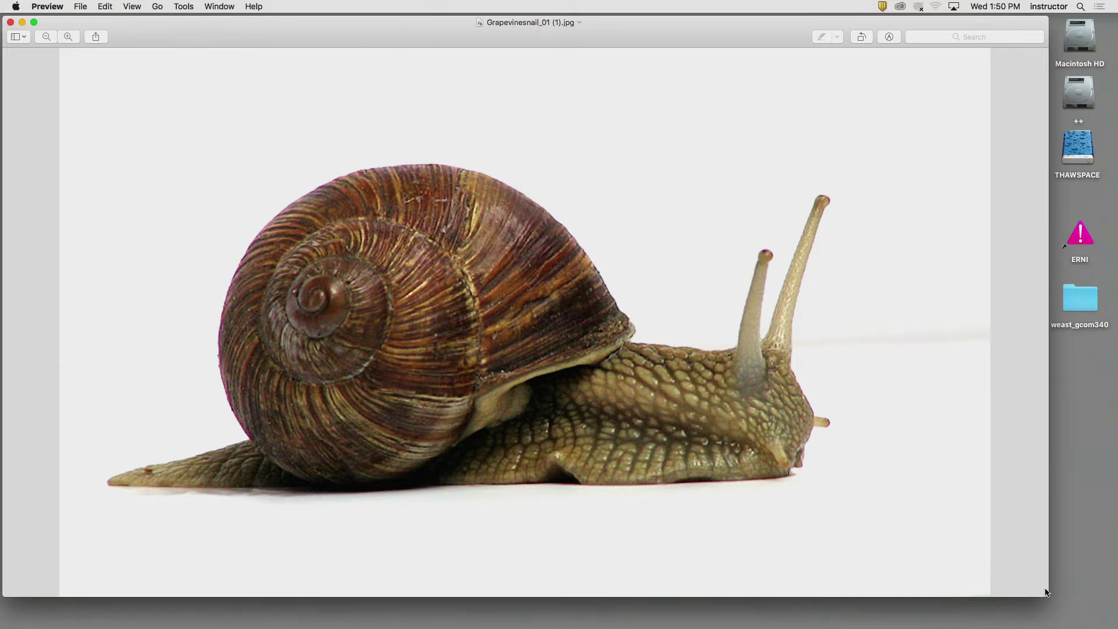
- Bring Maya back and create polygon cylinder pCylinder1 at the grid origin
{"action": "mouse_move", "coordinate": [1043, 627]}
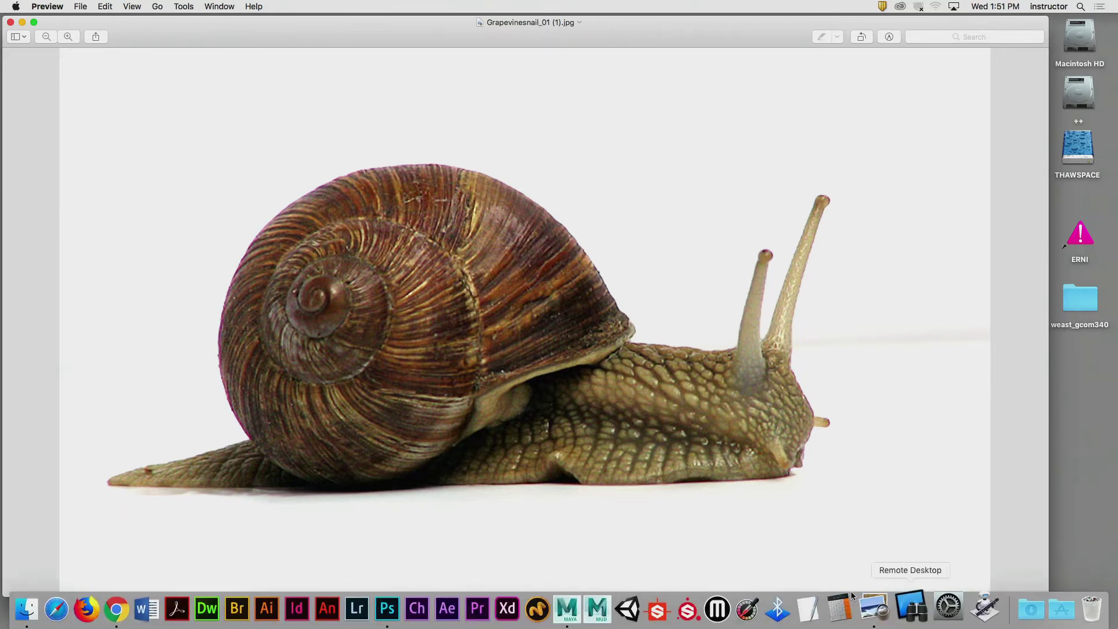
{"action": "left_click", "coordinate": [567, 609]}
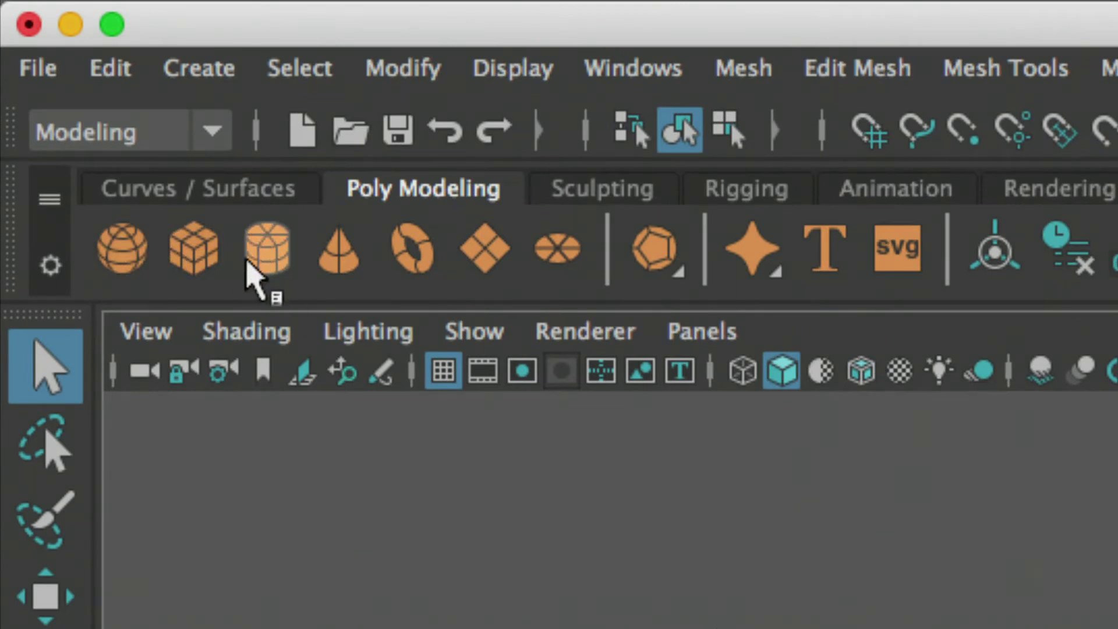
{"action": "left_click", "coordinate": [250, 265]}
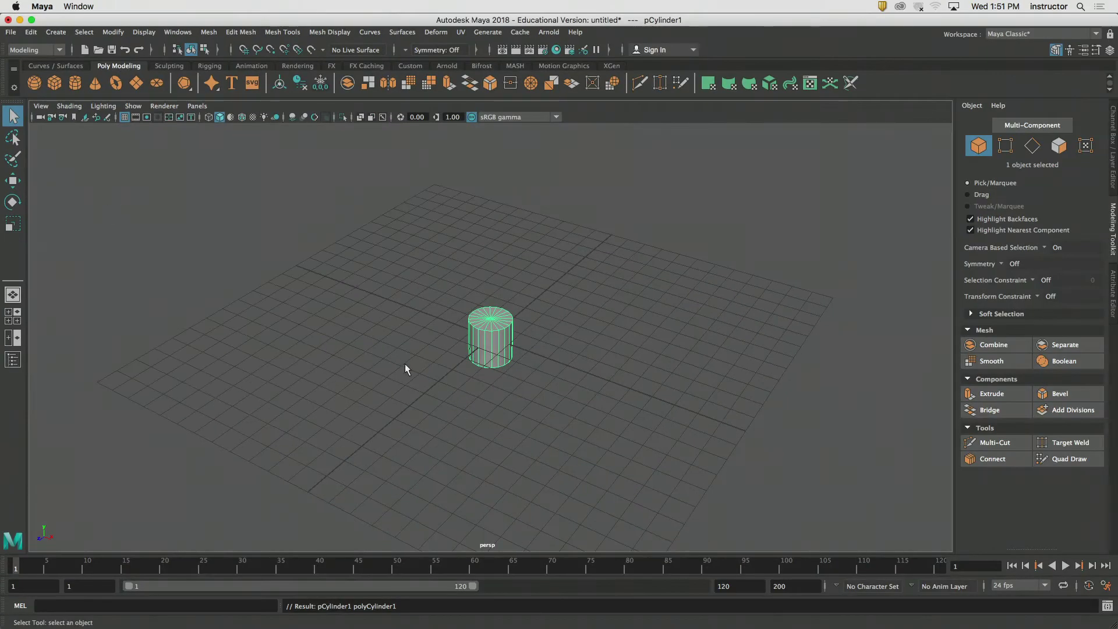
{"action": "left_click_drag", "start_coordinate": [406, 366], "coordinate": [484, 377], "text": "alt"}
{"action": "right_click_drag", "start_coordinate": [484, 377], "coordinate": [609, 371], "text": "alt"}
{"action": "left_click_drag", "start_coordinate": [593, 379], "coordinate": [590, 363], "text": "alt"}
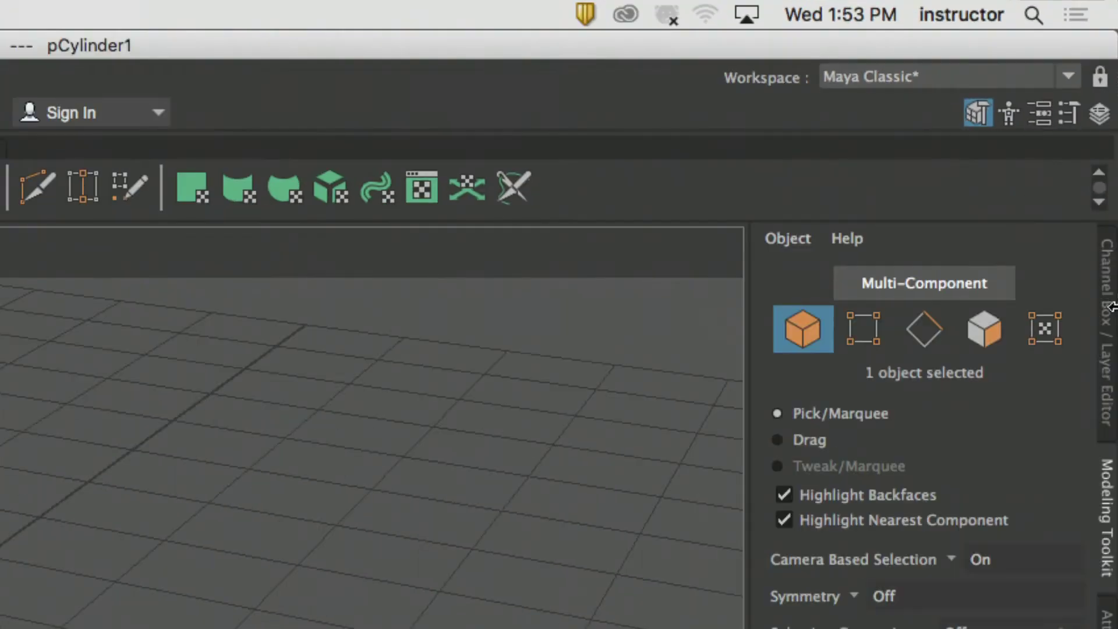
- Show the Channel Box and switch the workspace to Modeling – Standard
{"action": "left_click", "coordinate": [1109, 304]}
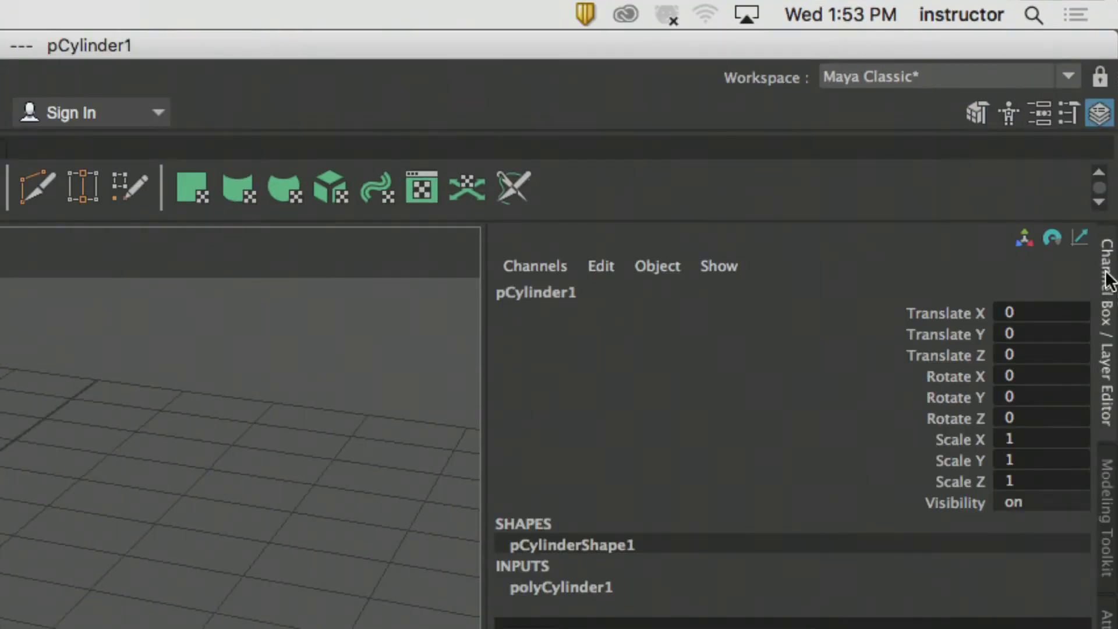
{"action": "left_click", "coordinate": [1009, 82]}
{"action": "left_click", "coordinate": [992, 138]}
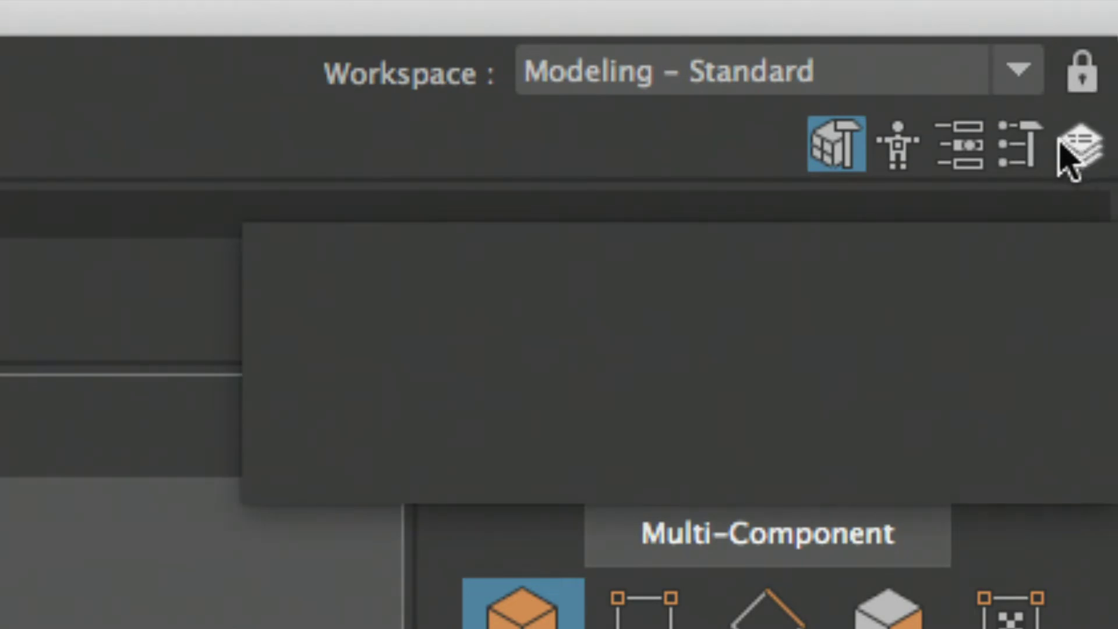
- Float the Channel Box/Layer Editor to the right and reselect the cylinder
{"action": "left_click", "coordinate": [1080, 148]}
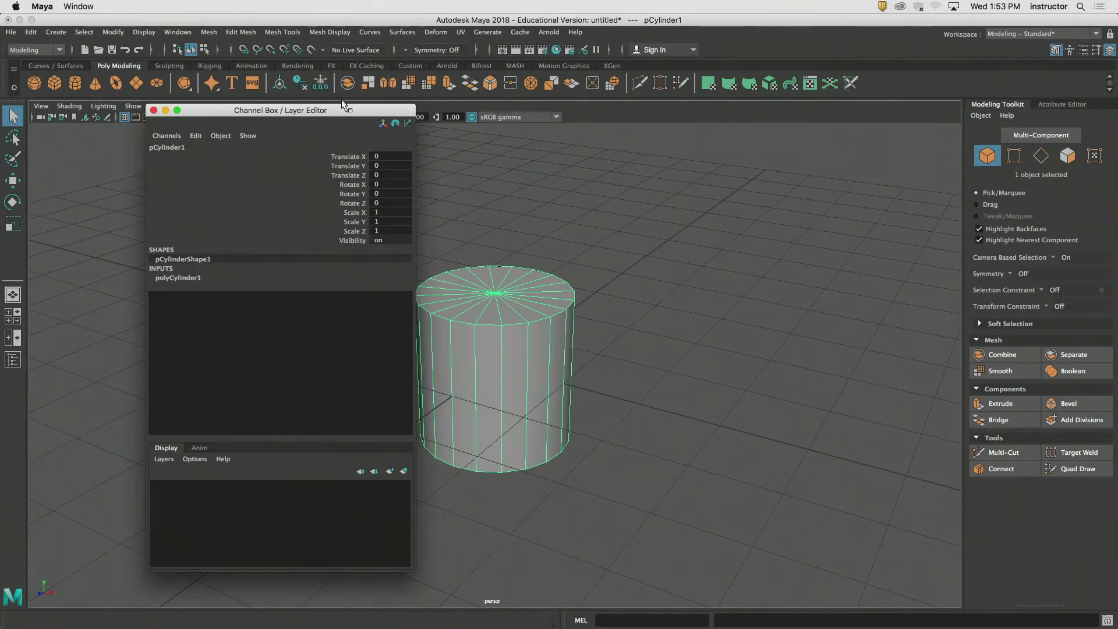
{"action": "left_click_drag", "start_coordinate": [343, 105], "coordinate": [845, 155]}
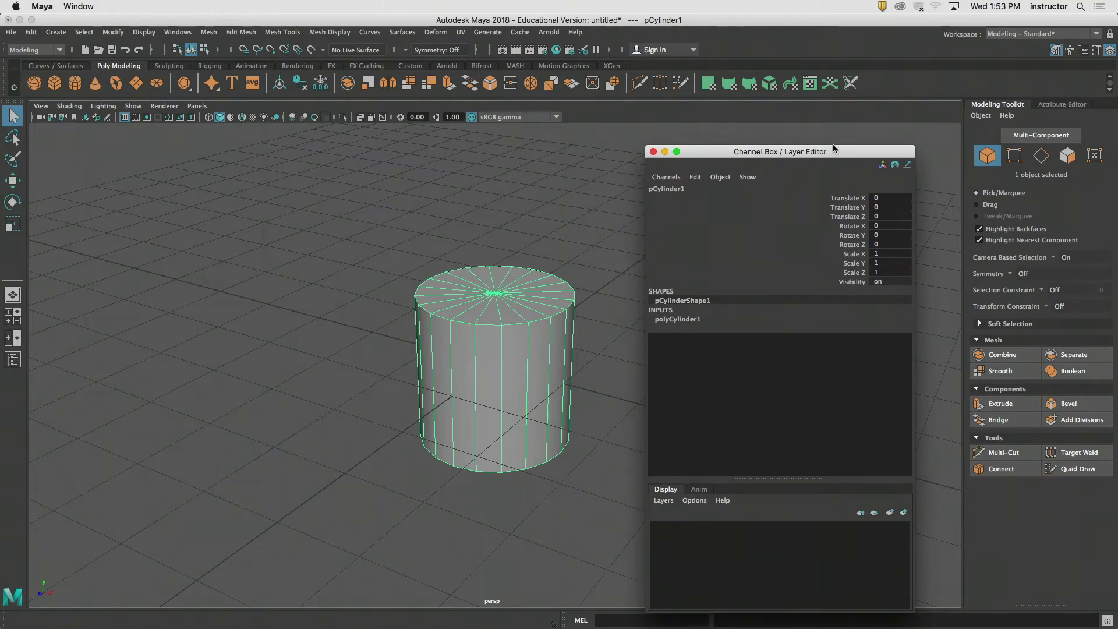
{"action": "left_click", "coordinate": [600, 233]}
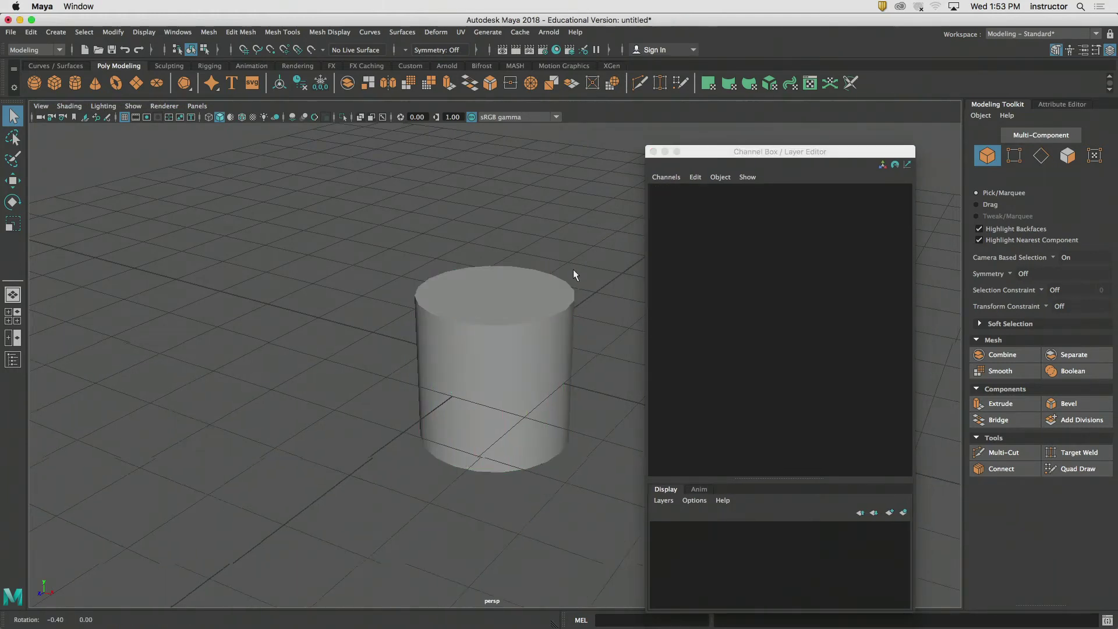
{"action": "right_click_drag", "start_coordinate": [576, 294], "coordinate": [781, 336], "text": "alt"}
{"action": "middle_click_drag", "start_coordinate": [496, 280], "coordinate": [390, 275], "text": "alt"}
{"action": "left_click", "coordinate": [404, 277]}
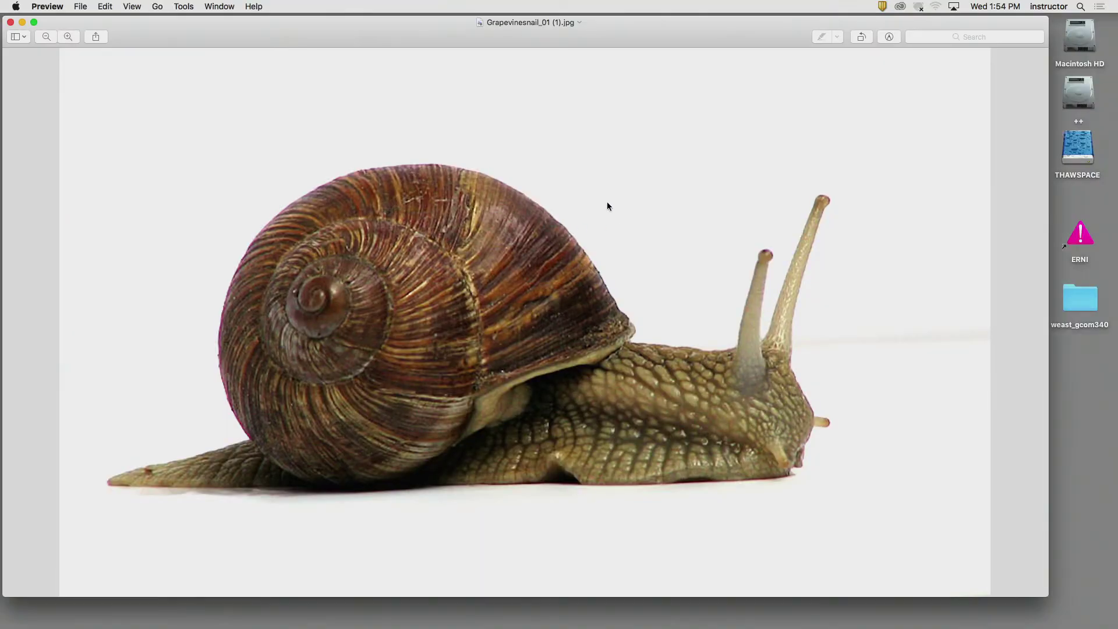
- Relaunch Maya from the Dock and dismiss the Maya Crash Log panel
{"action": "mouse_move", "coordinate": [613, 626]}
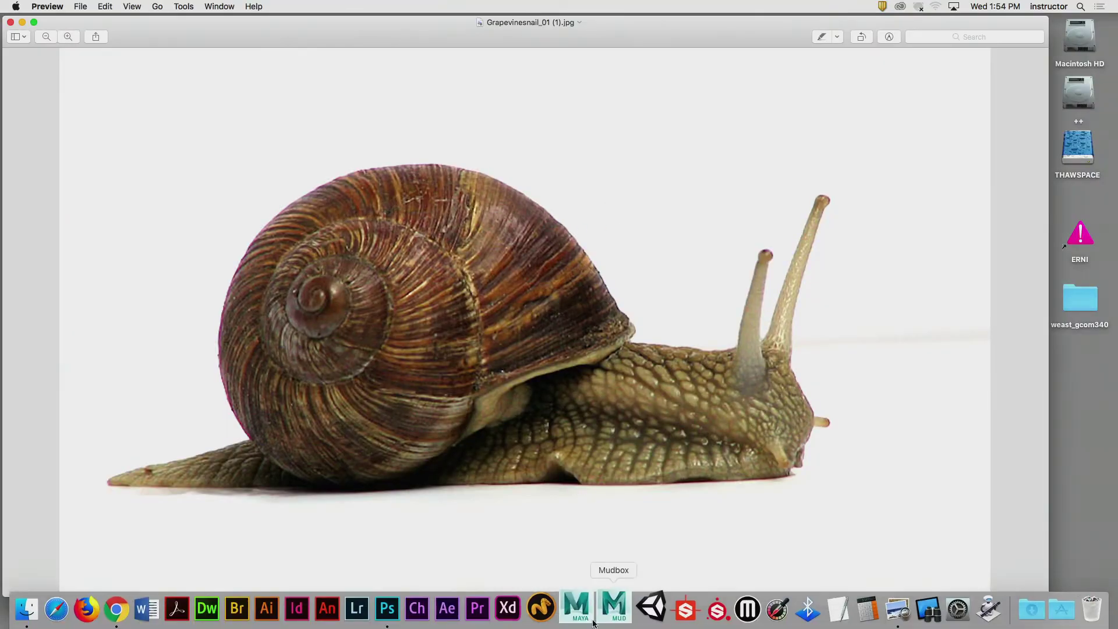
{"action": "left_click", "coordinate": [583, 616]}
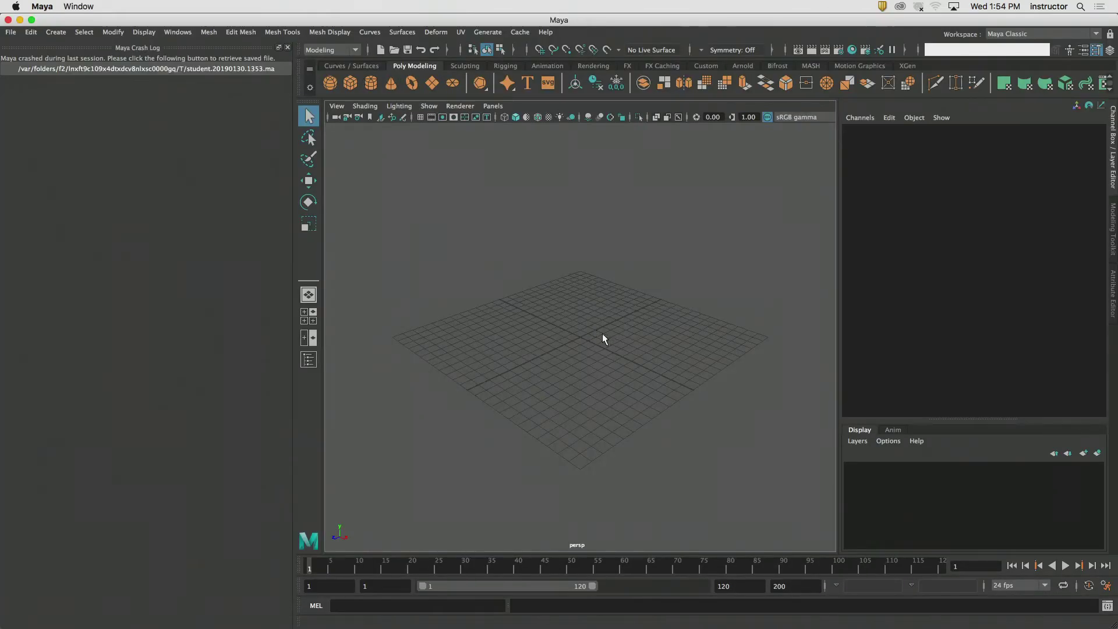
{"action": "left_click", "coordinate": [287, 47]}
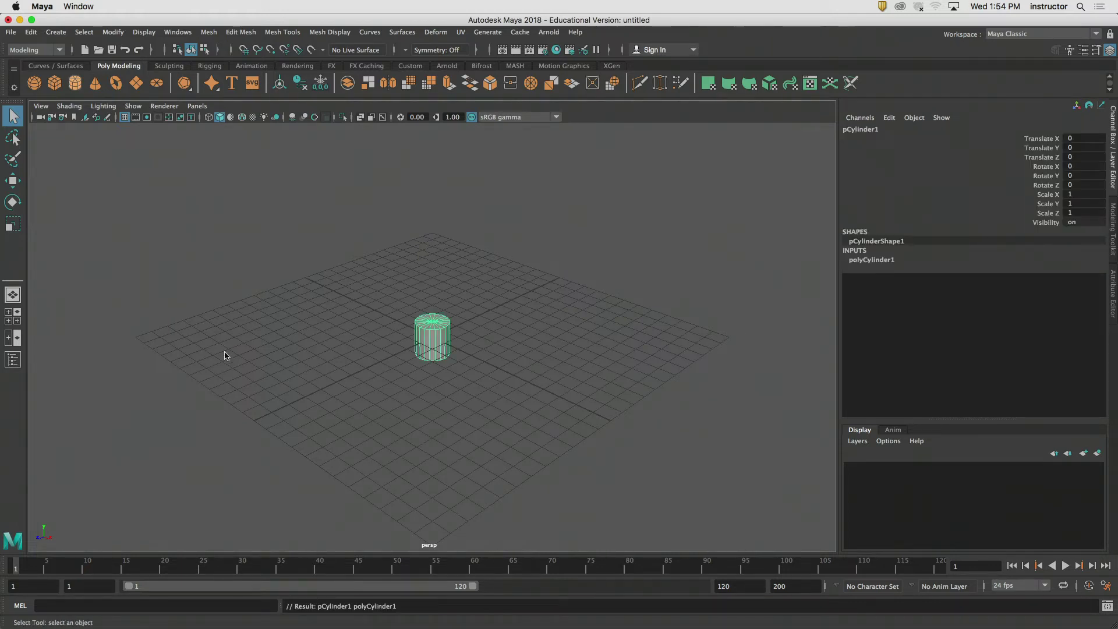
- Deselect, dolly in and orbit around the cylinder, then select it to show its attributes
{"action": "left_click", "coordinate": [483, 324]}
{"action": "scroll", "coordinate": [461, 325], "scroll_direction": "up", "scroll_amount": 10}
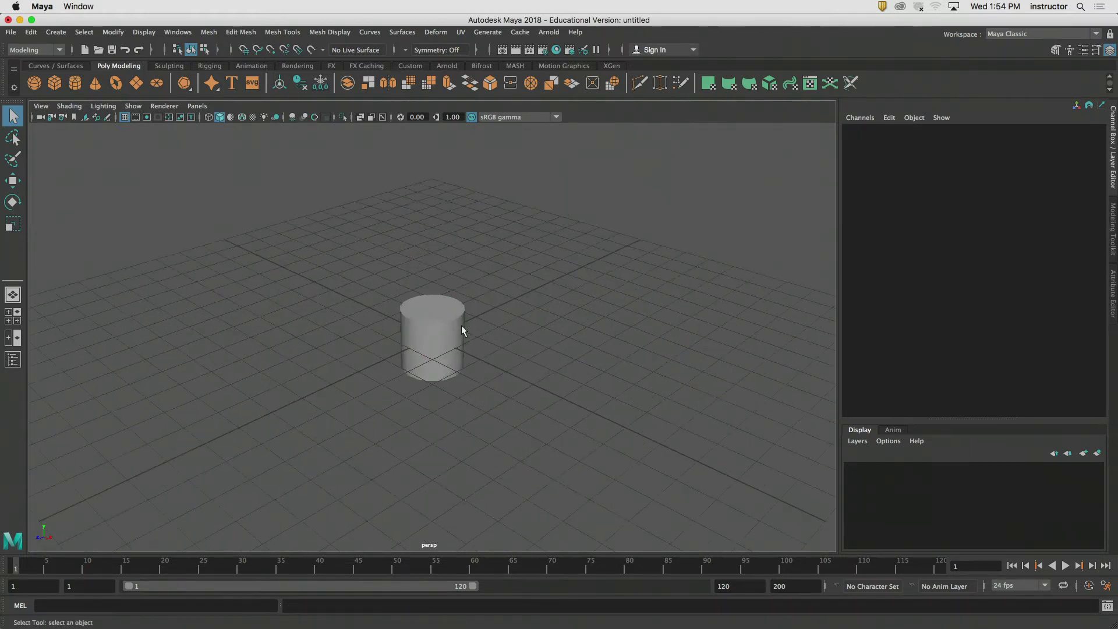
{"action": "left_click_drag", "start_coordinate": [568, 339], "coordinate": [604, 332], "text": "alt"}
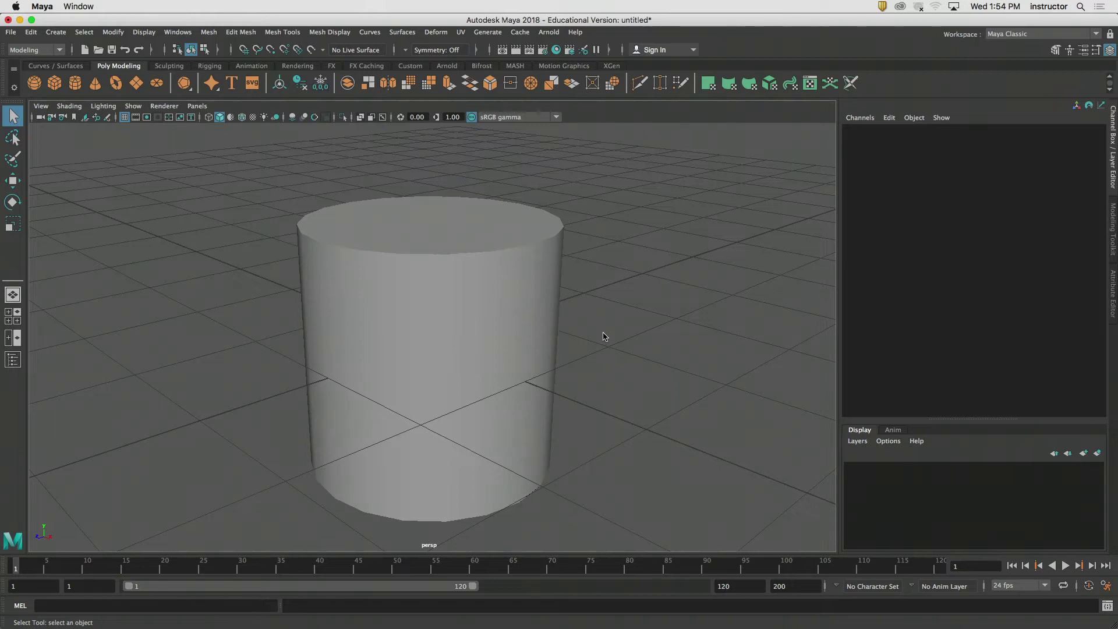
{"action": "left_click", "coordinate": [542, 305]}
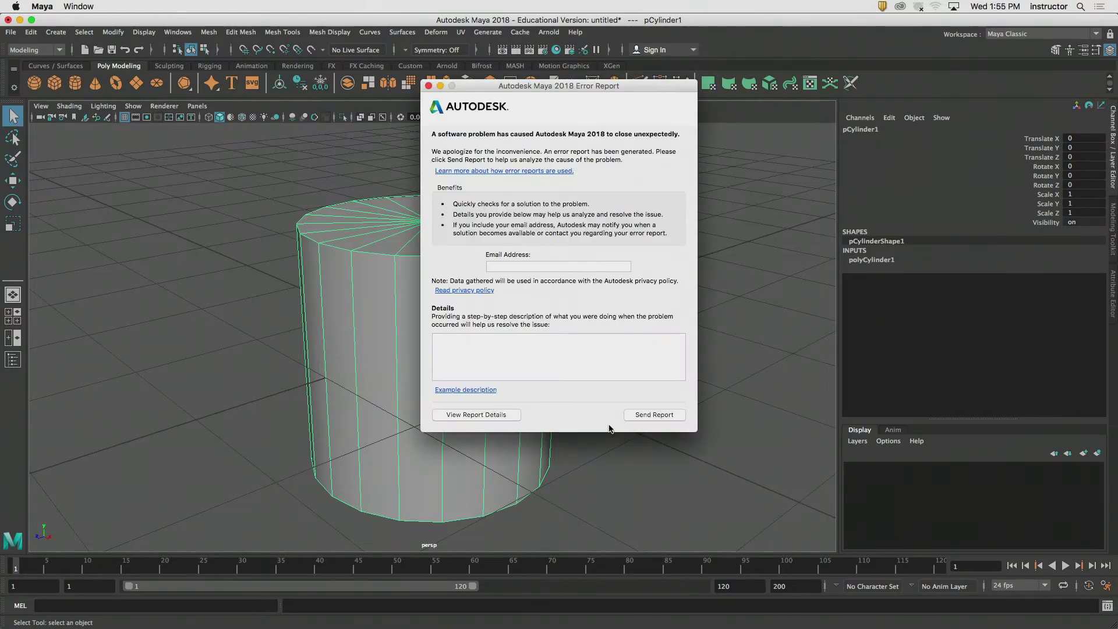
- Dismiss the crash error report, relaunch Maya, and bring the snail photo in Preview to the front
{"action": "left_click", "coordinate": [429, 85]}
{"action": "left_click", "coordinate": [1105, 430]}
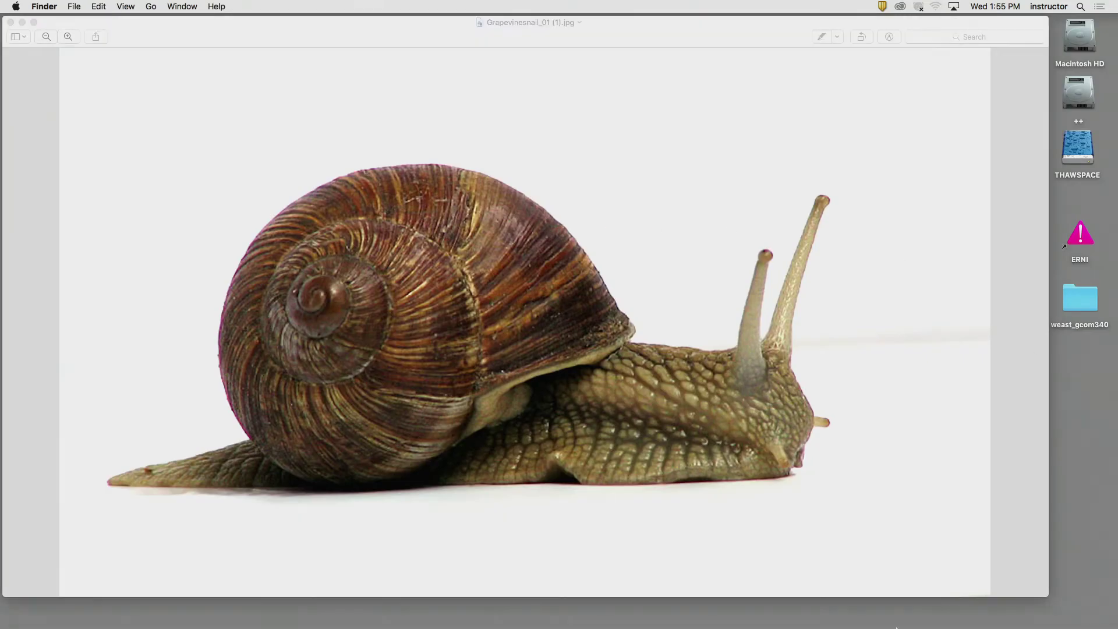
{"action": "mouse_move", "coordinate": [896, 625]}
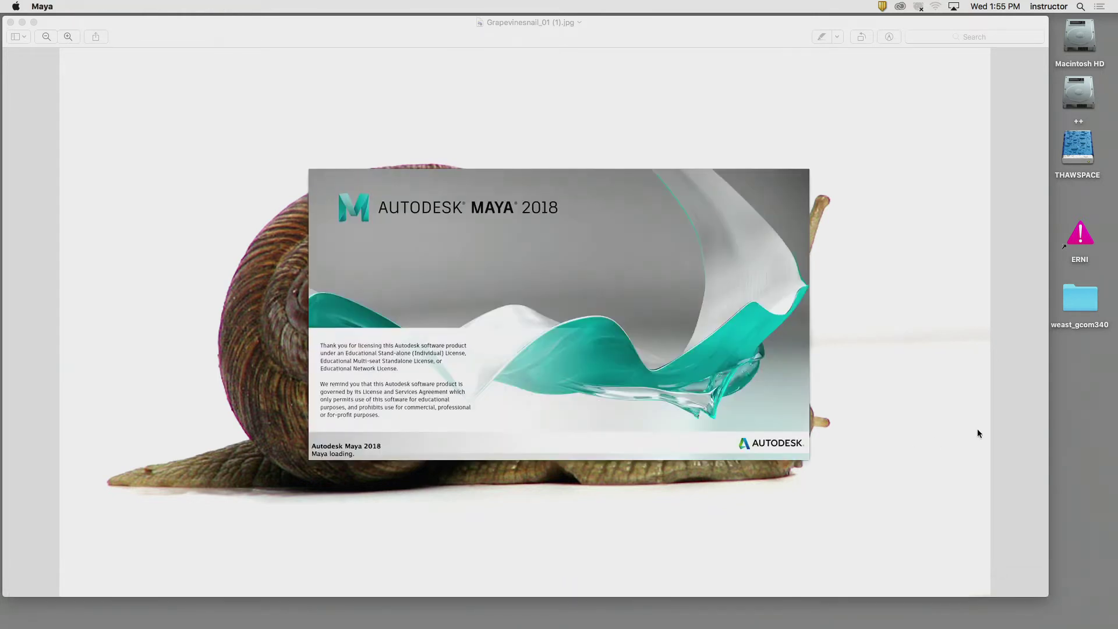
{"action": "left_click", "coordinate": [1008, 453]}
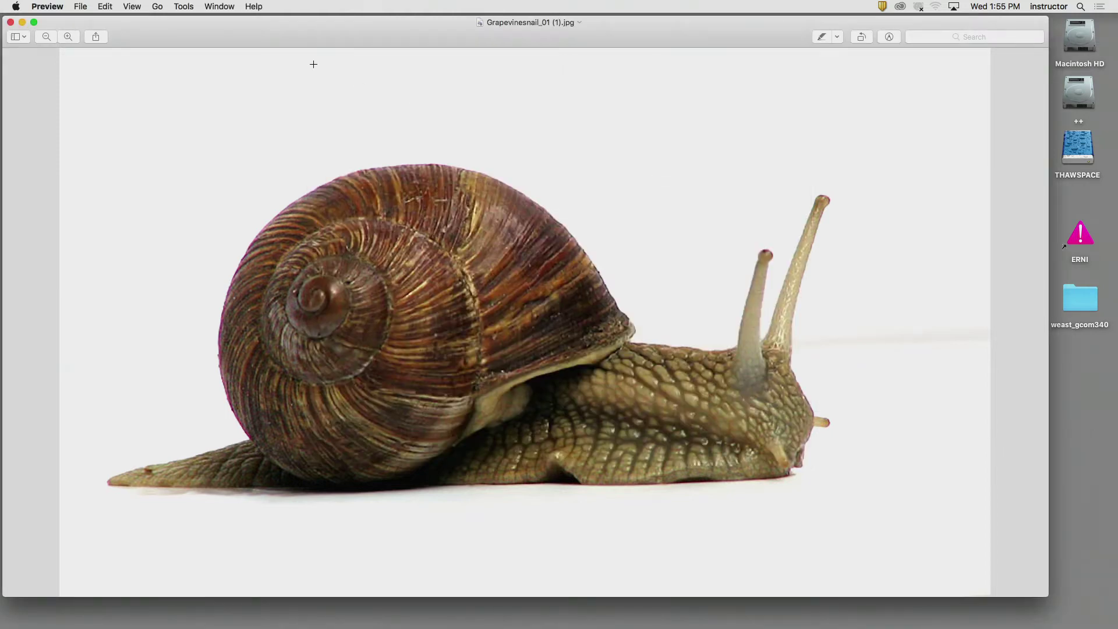
- Hide Preview, close the Maya Crash Log panel, and orbit the view around the empty grid
{"action": "left_click", "coordinate": [48, 7]}
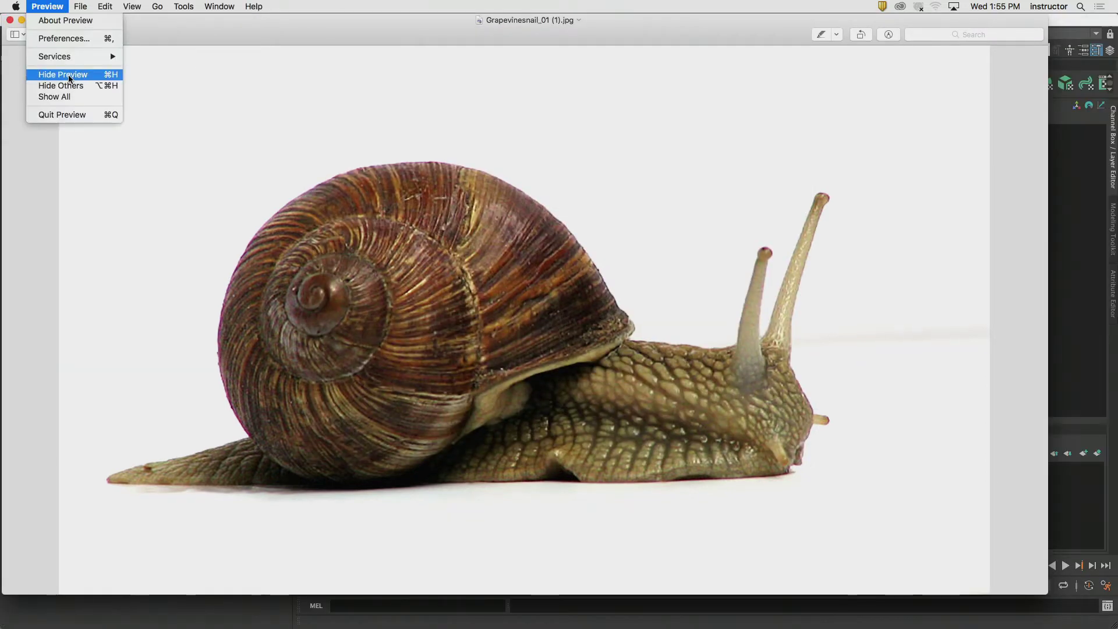
{"action": "left_click", "coordinate": [69, 76]}
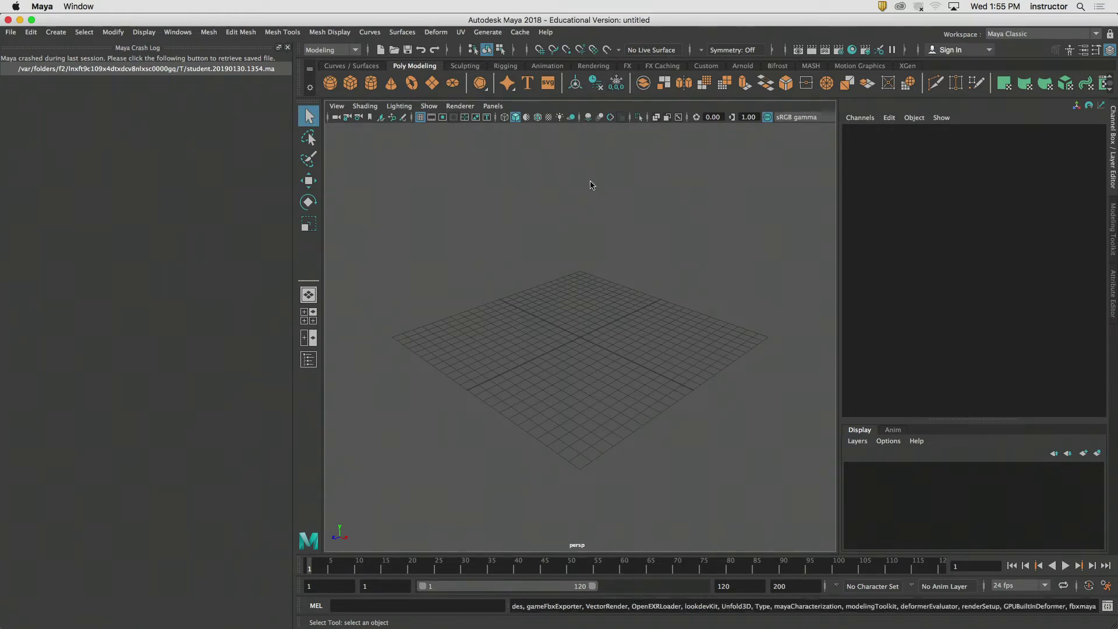
{"action": "left_click", "coordinate": [288, 49]}
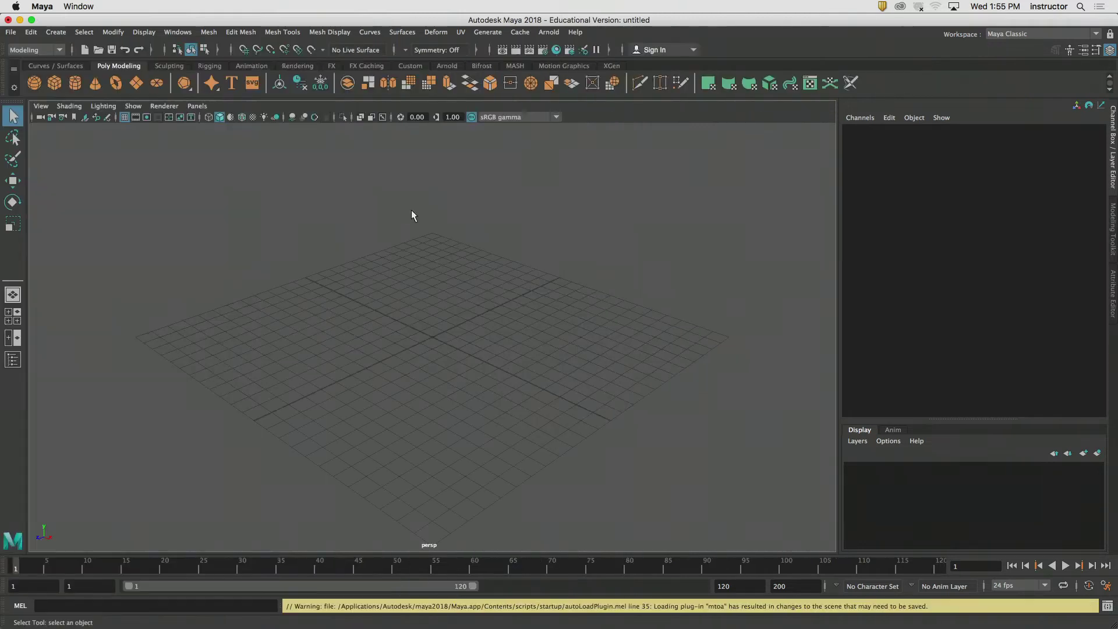
{"action": "left_click_drag", "start_coordinate": [577, 370], "coordinate": [537, 336], "text": "alt"}
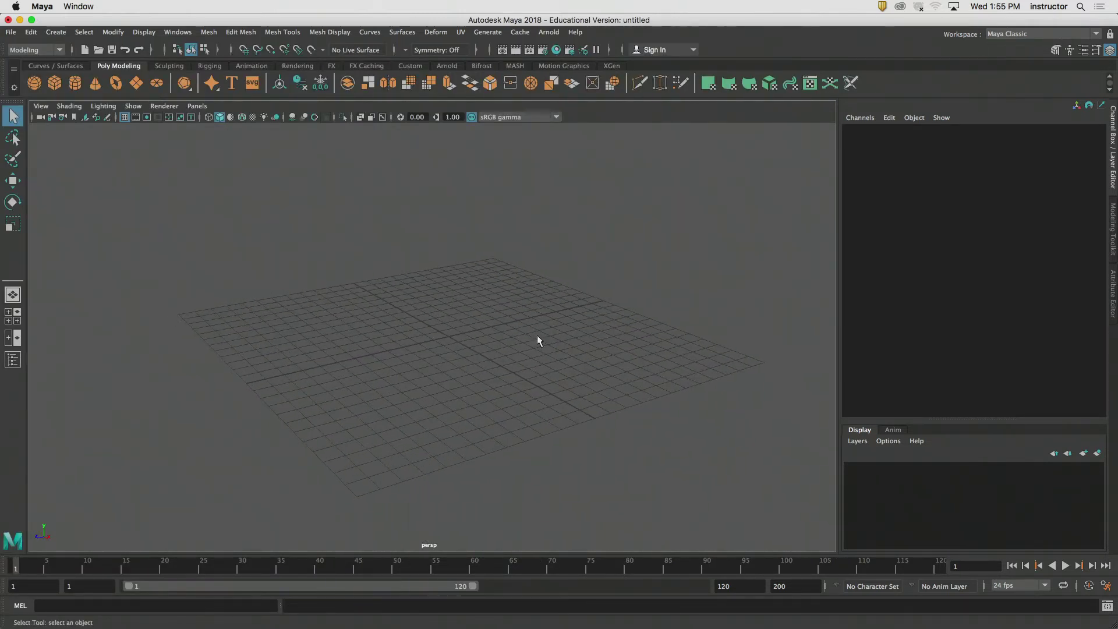
- Add a polygon cone, zoom in on it, and dismiss the error report after Maya crashes
{"action": "left_click", "coordinate": [95, 83]}
{"action": "scroll", "coordinate": [474, 341], "scroll_direction": "up", "scroll_amount": 3}
{"action": "scroll", "coordinate": [475, 341], "scroll_direction": "up", "scroll_amount": 5}
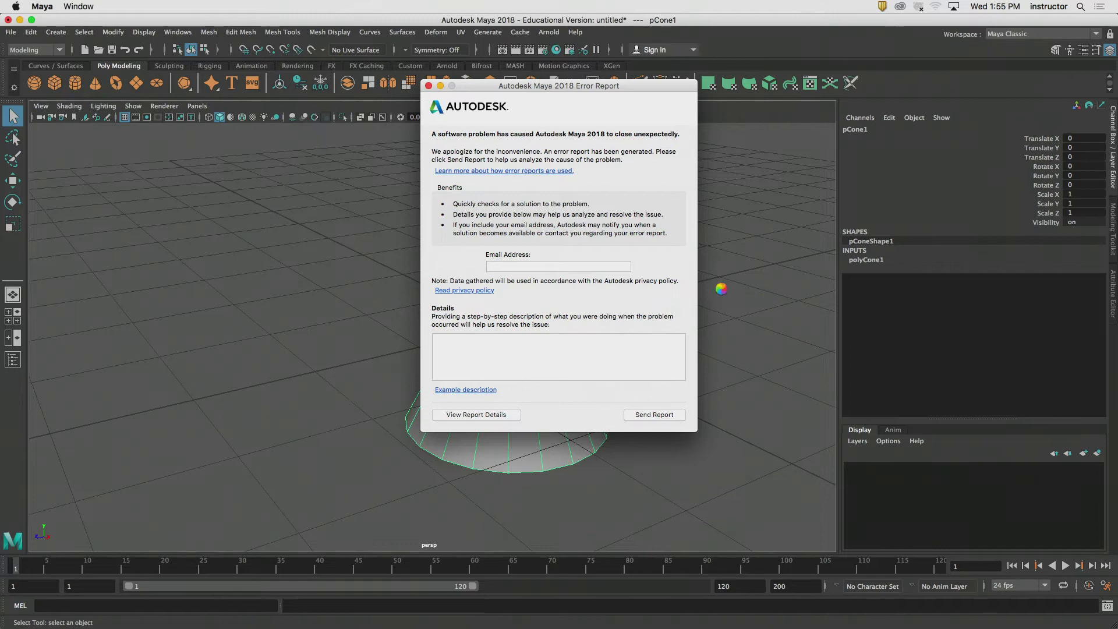
{"action": "left_click", "coordinate": [428, 86]}
{"action": "left_click", "coordinate": [409, 231]}
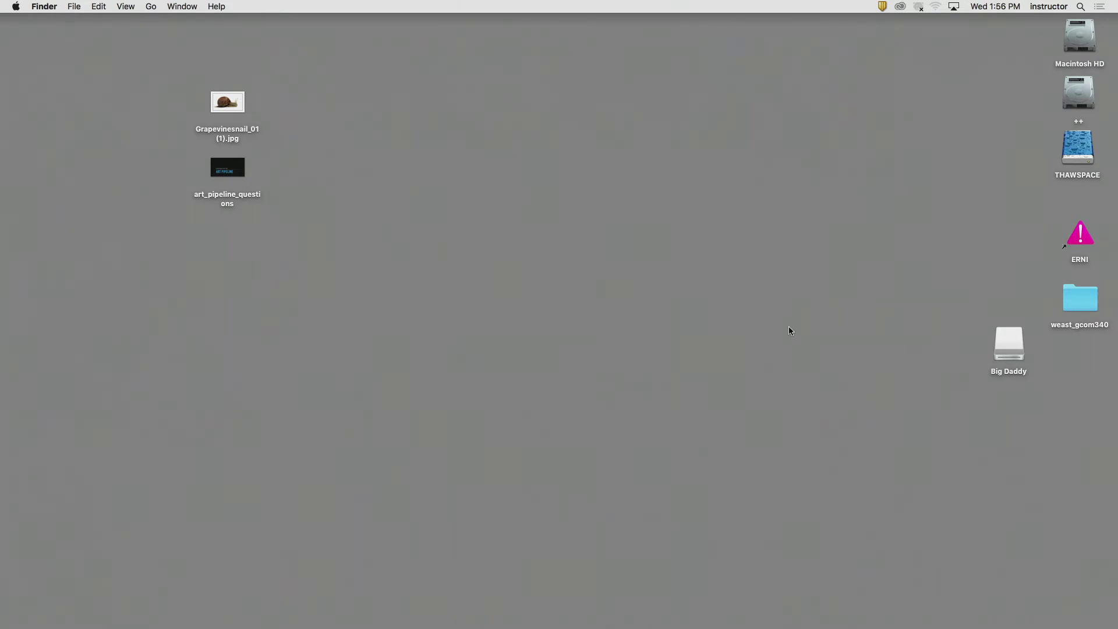
- Open the hidden user Library folder from Finder's Go menu with Option held
{"action": "left_click", "coordinate": [149, 7]}
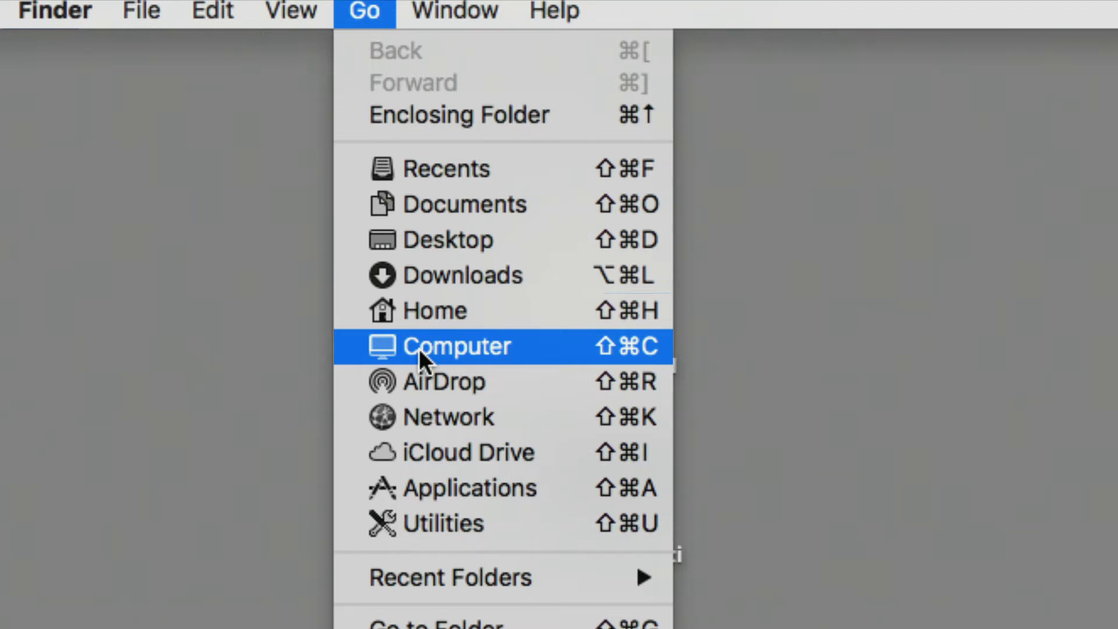
{"action": "key", "text": "alt"}
{"action": "key", "text": "alt"}
{"action": "key", "text": "alt"}
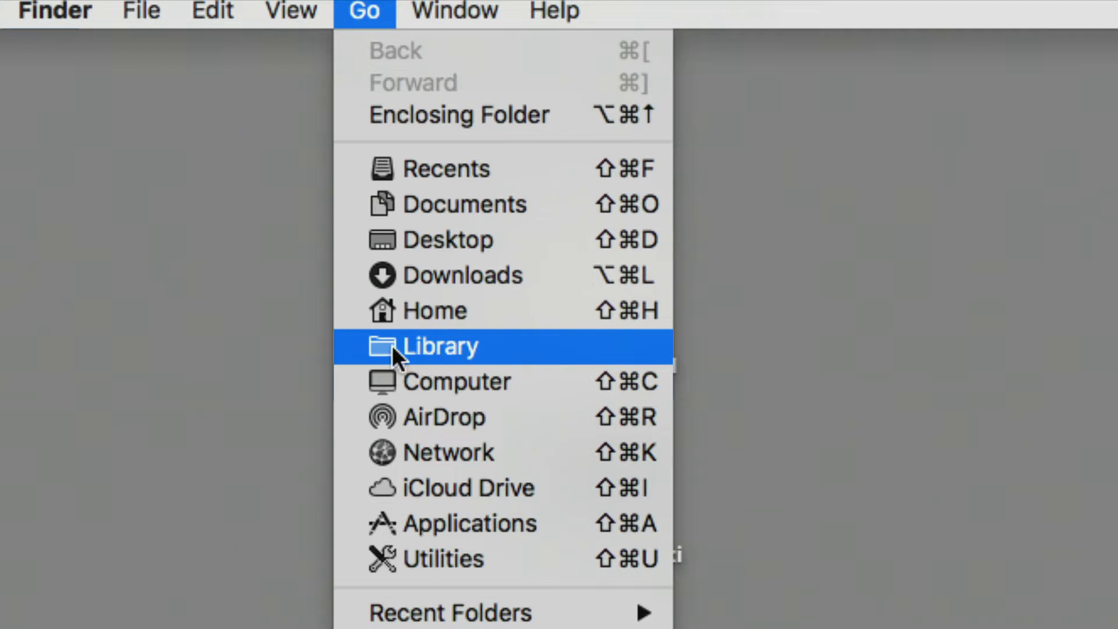
{"action": "left_click", "coordinate": [446, 347], "text": "alt"}
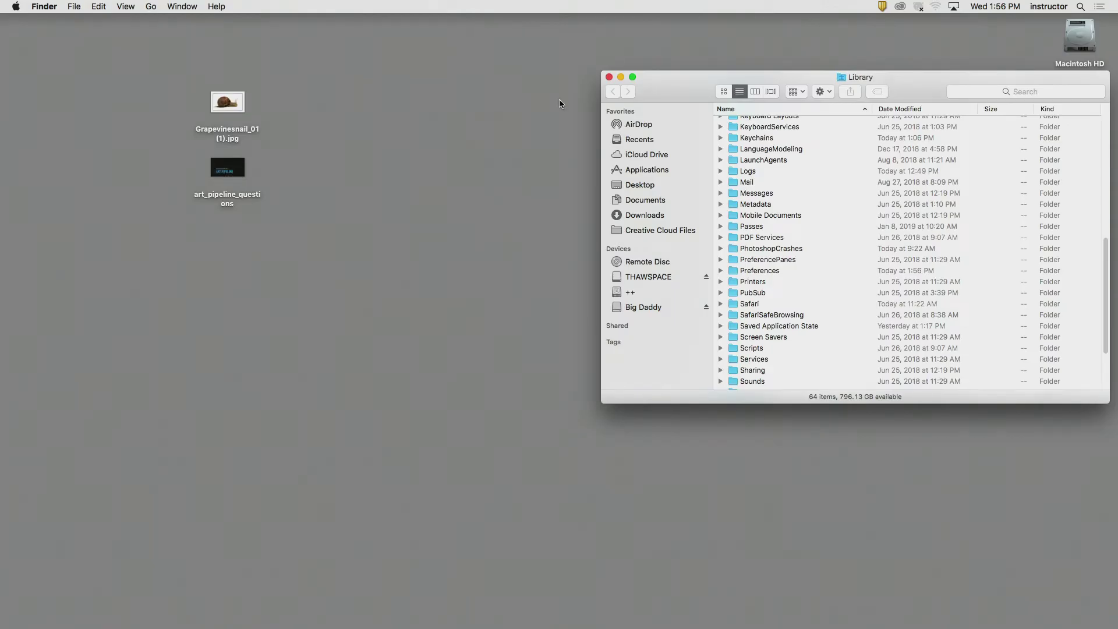
- Open Library's Preferences folder in an enlarged Finder window scrolled to the top
{"action": "left_click_drag", "start_coordinate": [681, 87], "coordinate": [381, 89]}
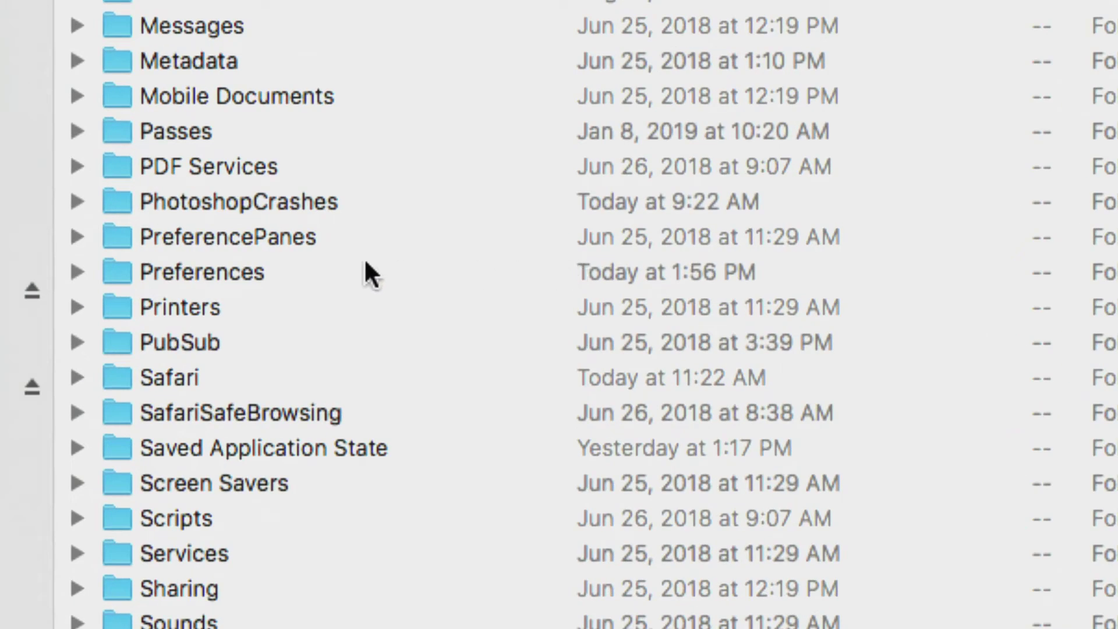
{"action": "left_click", "coordinate": [220, 278]}
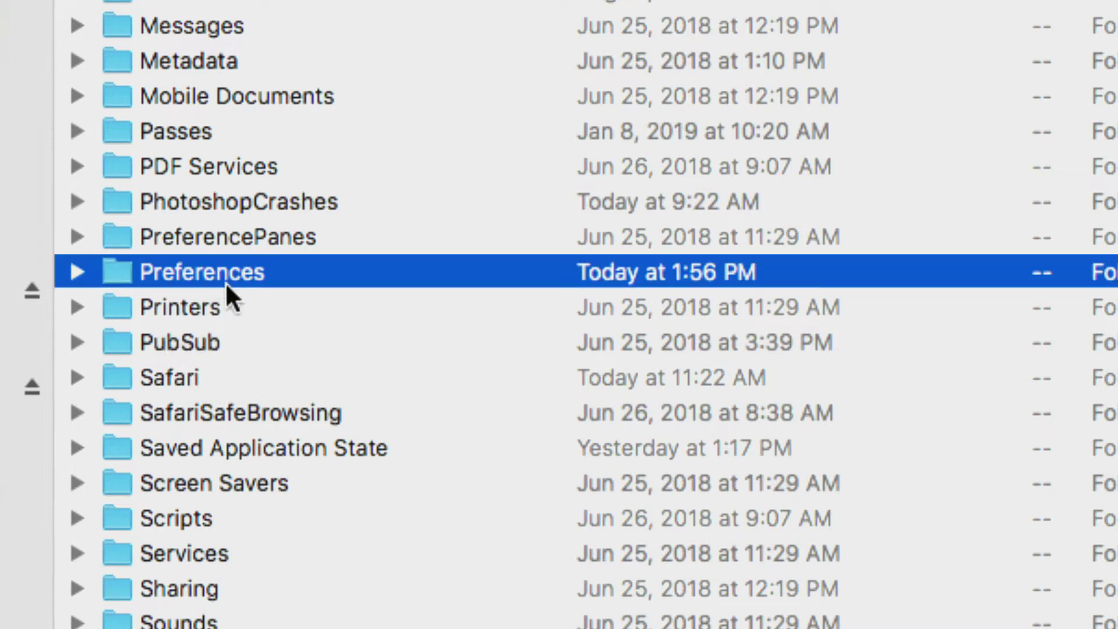
{"action": "double_click", "coordinate": [225, 281]}
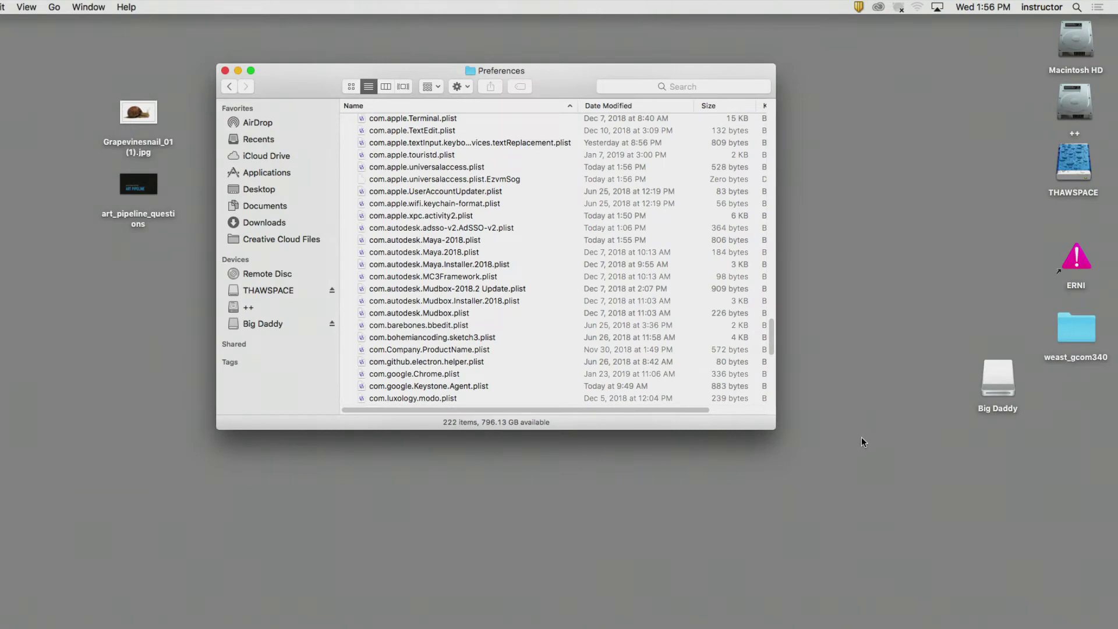
{"action": "left_click_drag", "start_coordinate": [776, 429], "coordinate": [927, 581]}
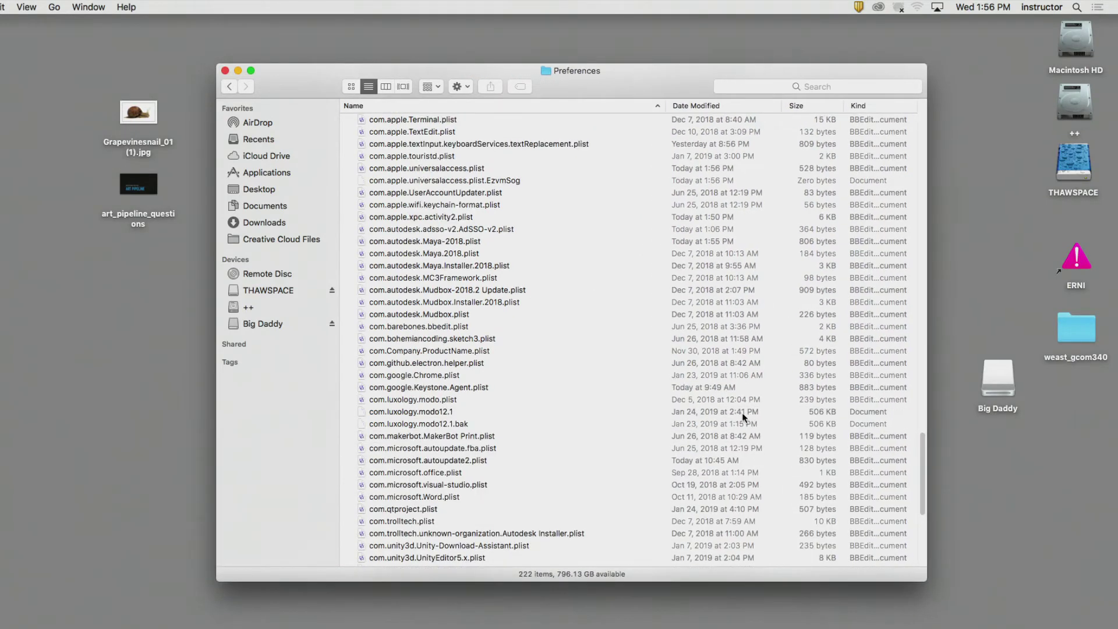
{"action": "left_click", "coordinate": [376, 134]}
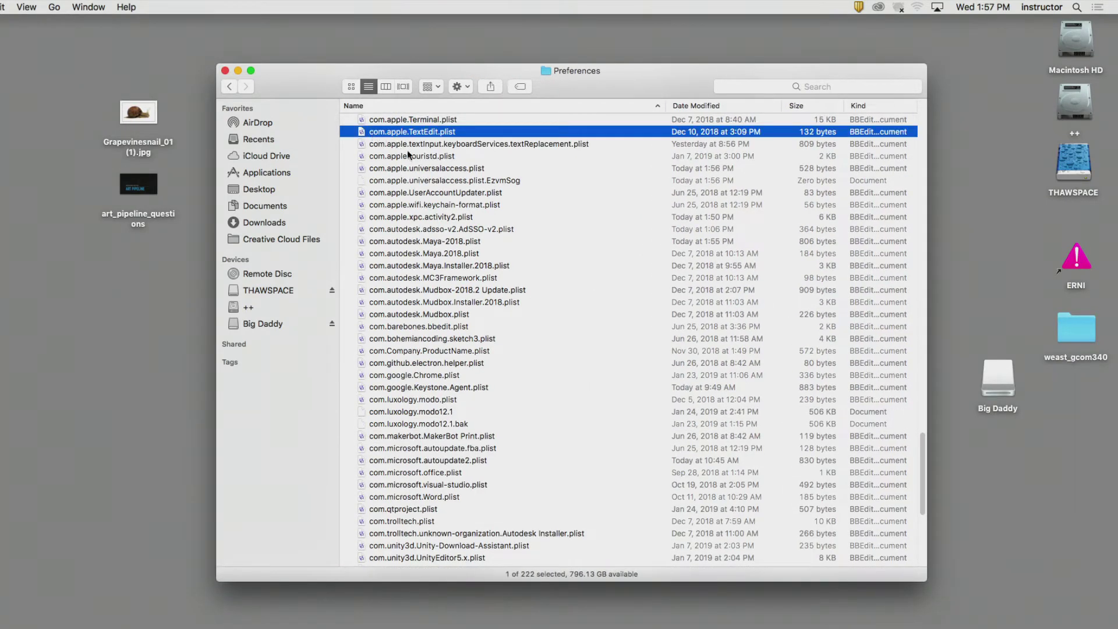
{"action": "scroll", "coordinate": [514, 285], "scroll_direction": "up", "scroll_amount": 5}
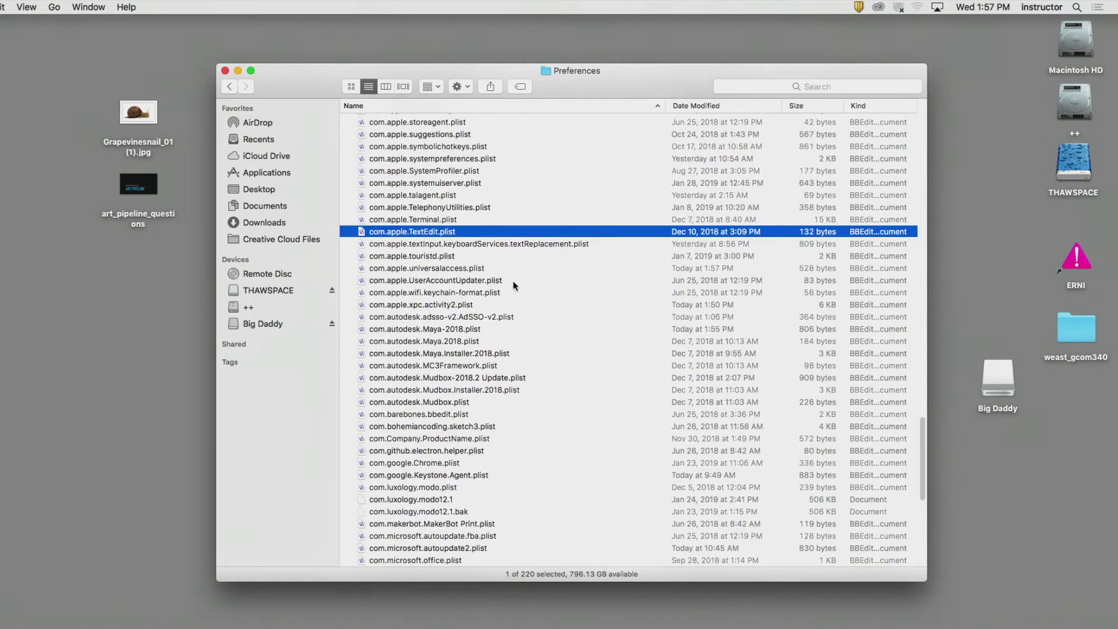
{"action": "scroll", "coordinate": [515, 286], "scroll_direction": "up", "scroll_amount": 20}
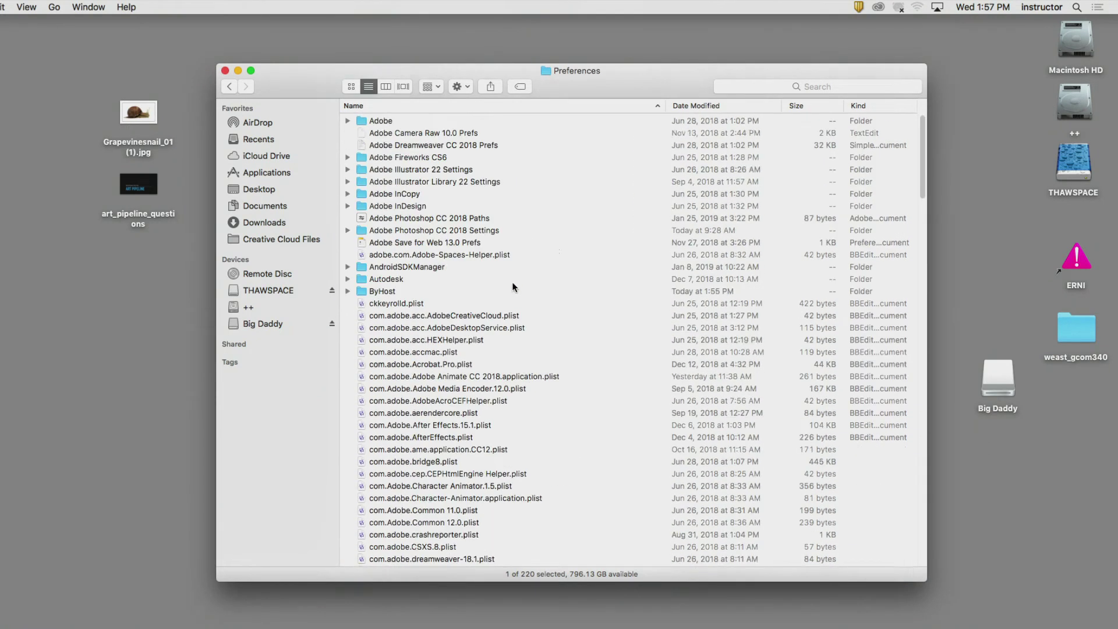
- Open the Autodesk folder and expand maya > 2018 to locate the prefs folder
{"action": "double_click", "coordinate": [401, 280]}
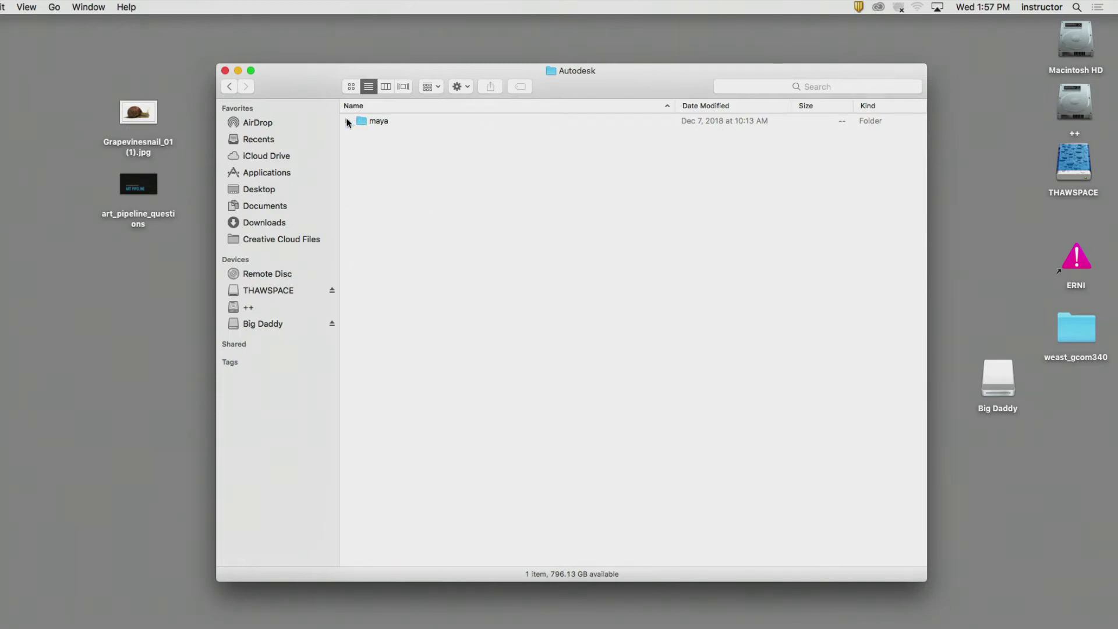
{"action": "left_click", "coordinate": [348, 120]}
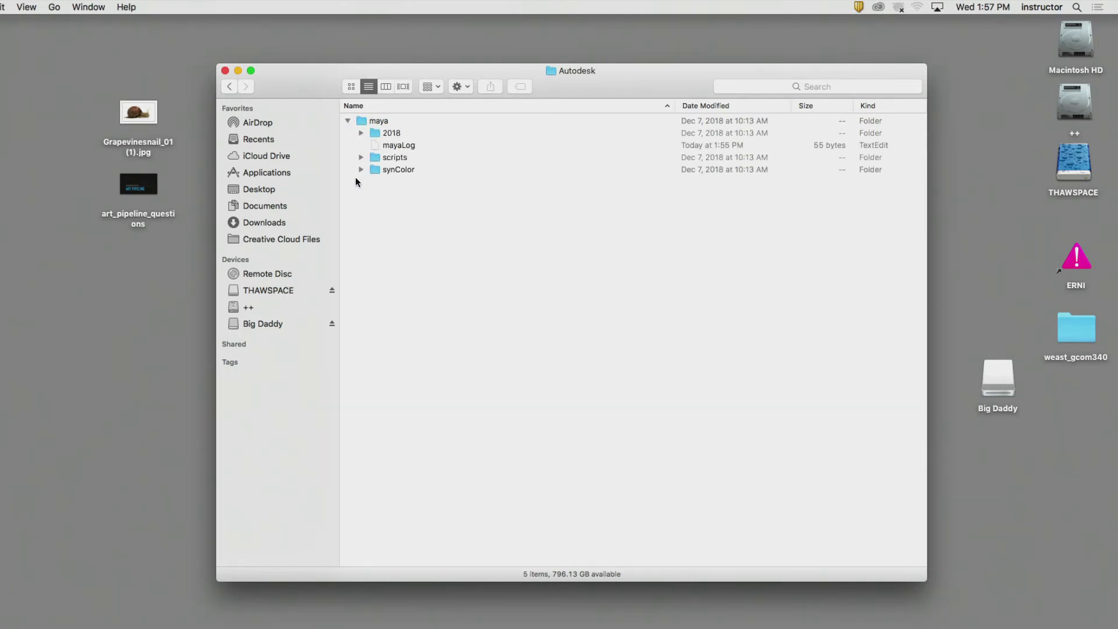
{"action": "left_click", "coordinate": [389, 134]}
{"action": "left_click", "coordinate": [362, 133]}
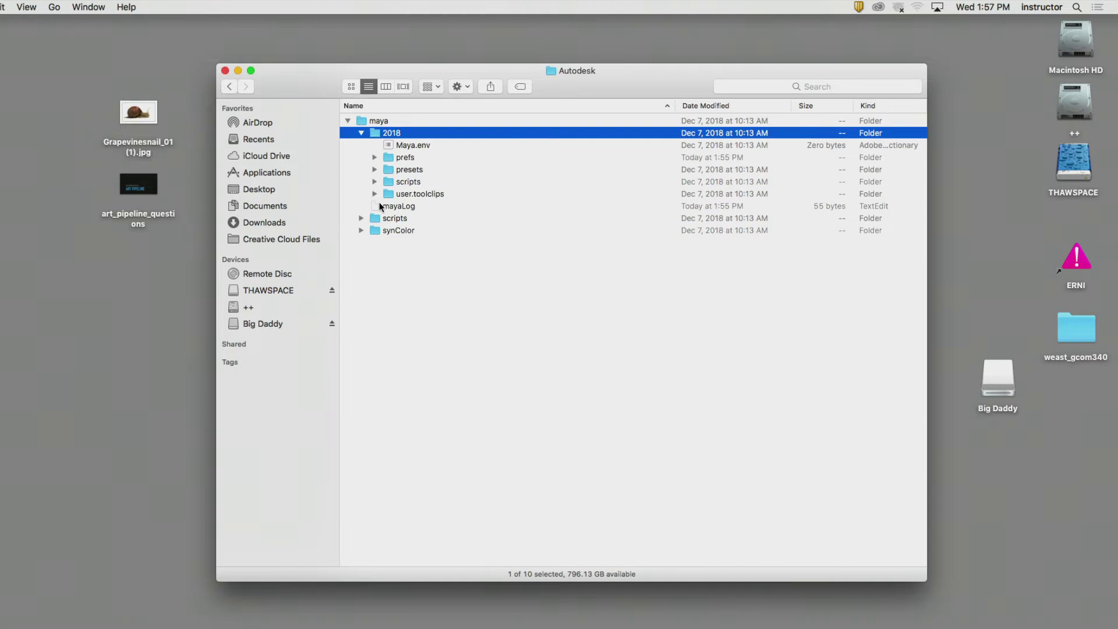
{"action": "left_click", "coordinate": [404, 157]}
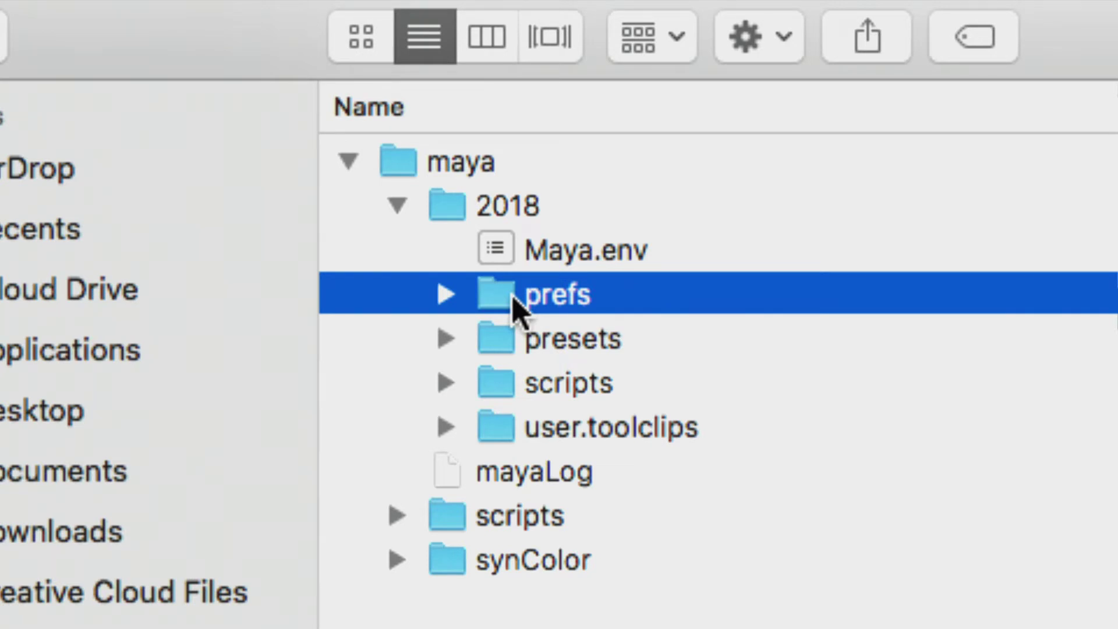
{"action": "left_click", "coordinate": [445, 296]}
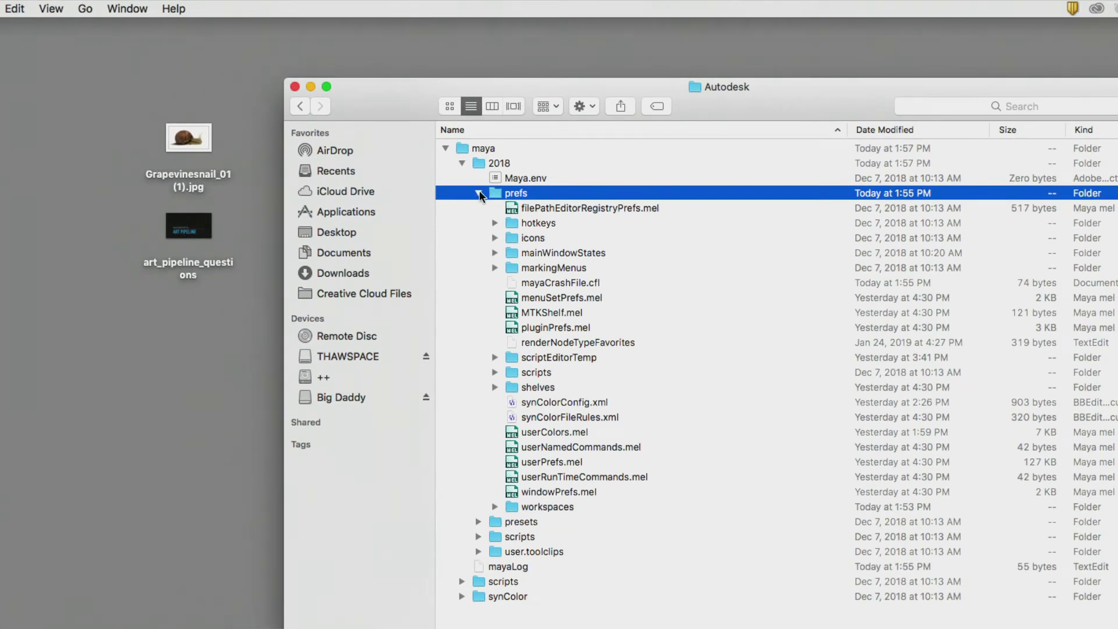
{"action": "left_click", "coordinate": [479, 193]}
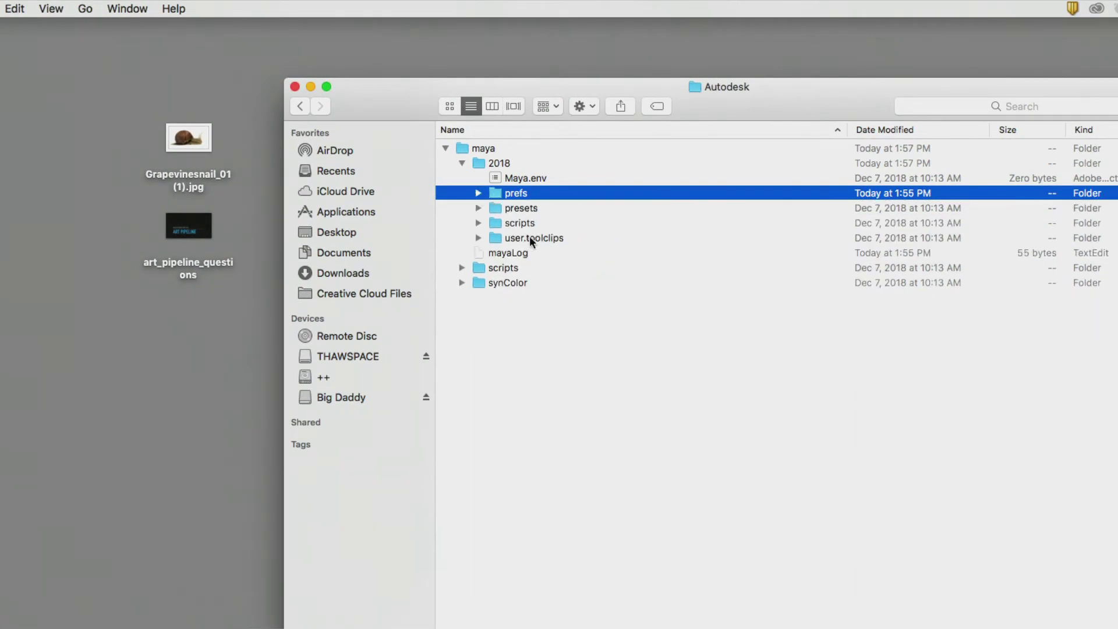
{"action": "left_click", "coordinate": [557, 267]}
{"action": "left_click", "coordinate": [515, 191]}
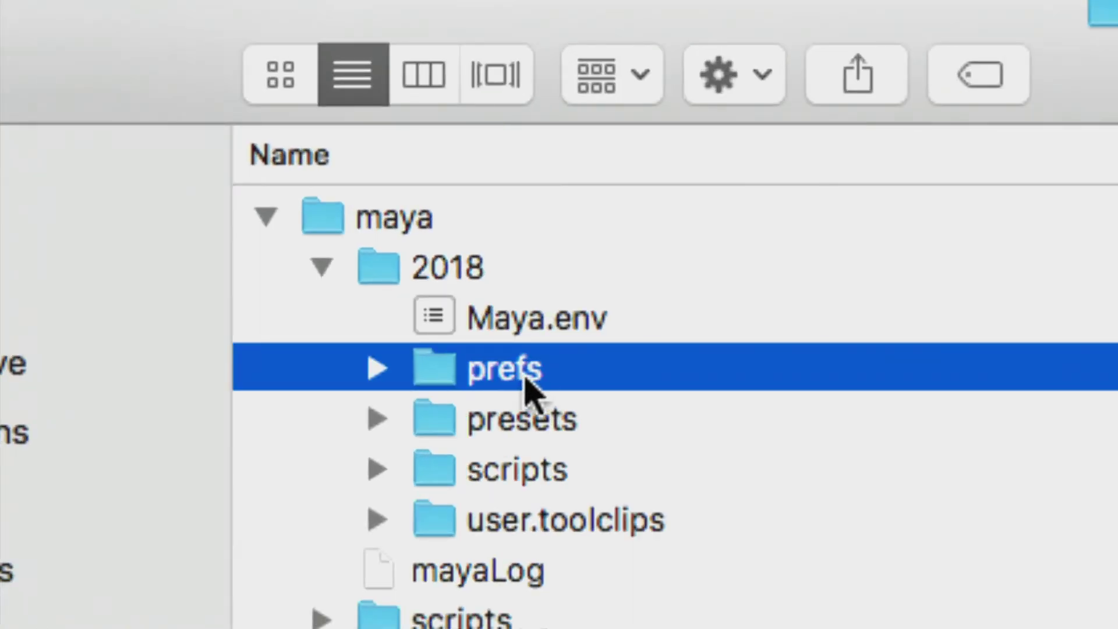
- Rename the prefs folder to 'old prefs' and relaunch Maya 2018
{"action": "left_click", "coordinate": [523, 371]}
{"action": "key", "text": "Left"}
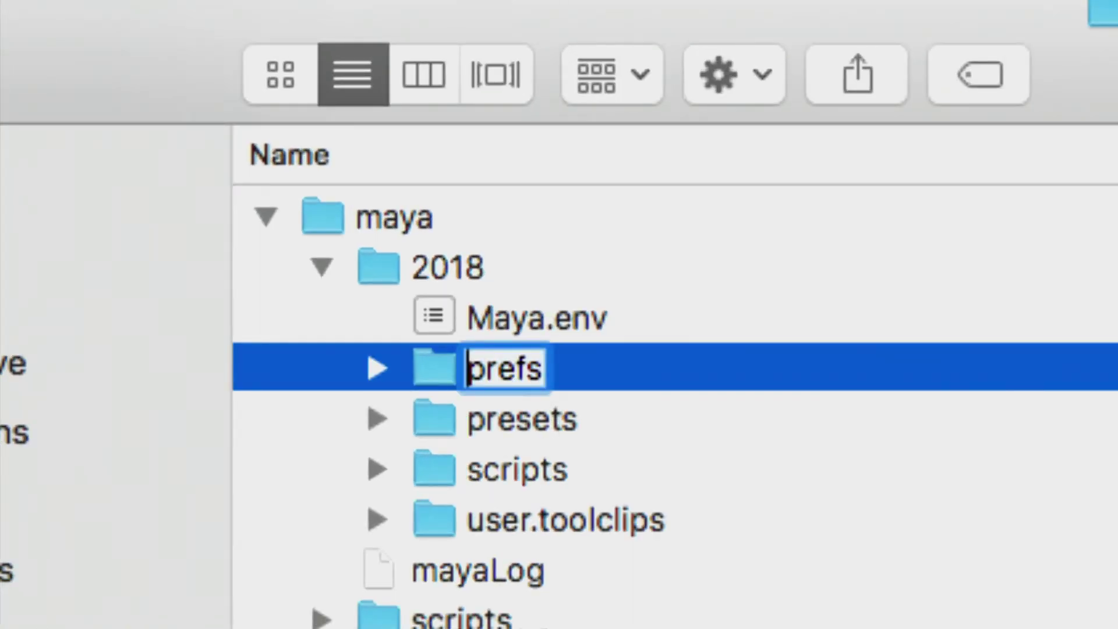
{"action": "type", "text": "old"}
{"action": "key", "text": "Return"}
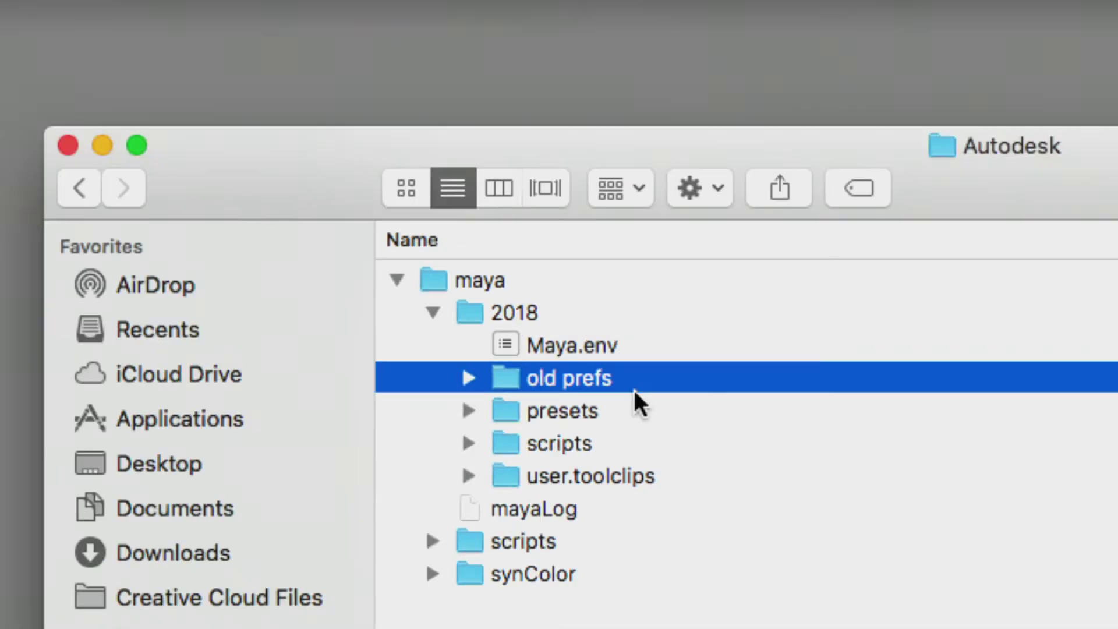
{"action": "left_click", "coordinate": [606, 590]}
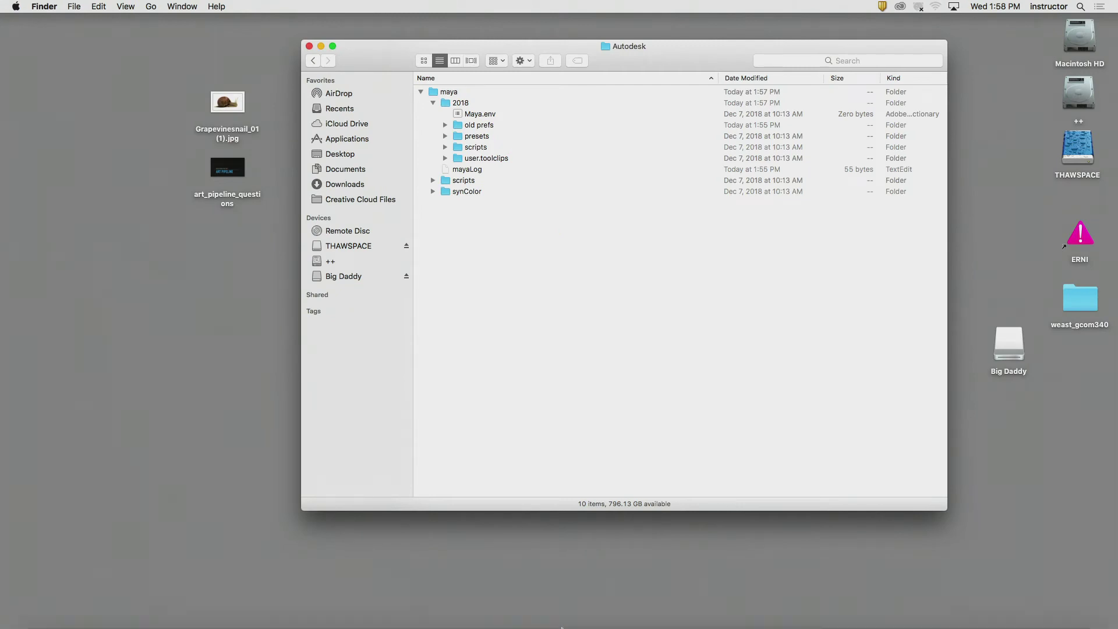
{"action": "left_click", "coordinate": [581, 605]}
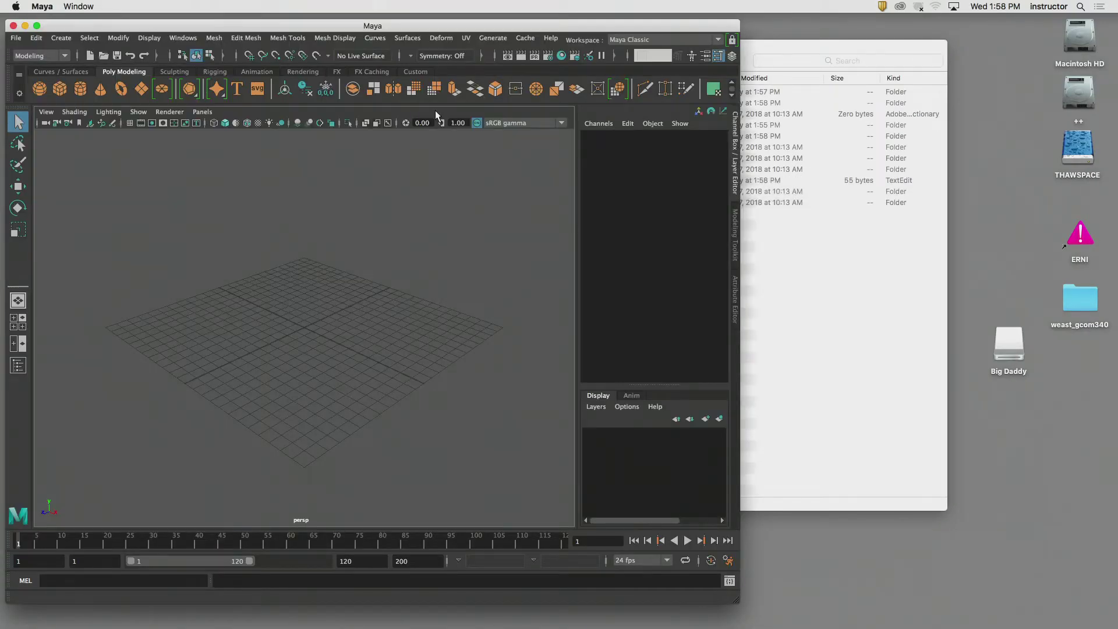
- Maximize Maya and switch off 'Highlight what's new' and 'Show this at startup'
{"action": "double_click", "coordinate": [396, 26]}
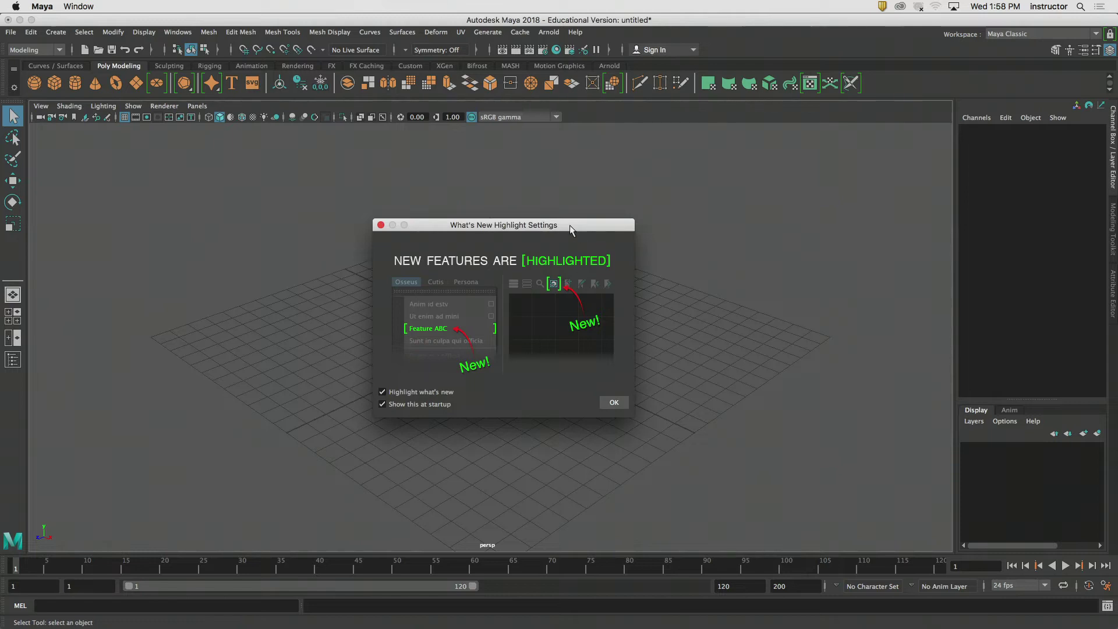
{"action": "left_click_drag", "start_coordinate": [570, 225], "coordinate": [591, 213]}
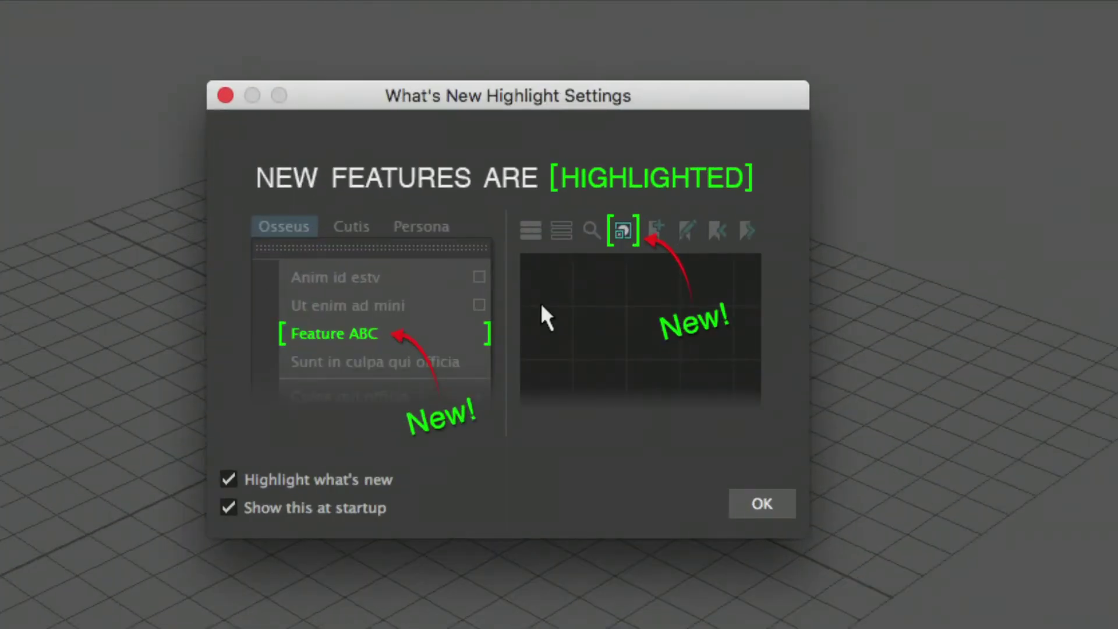
{"action": "left_click", "coordinate": [356, 478]}
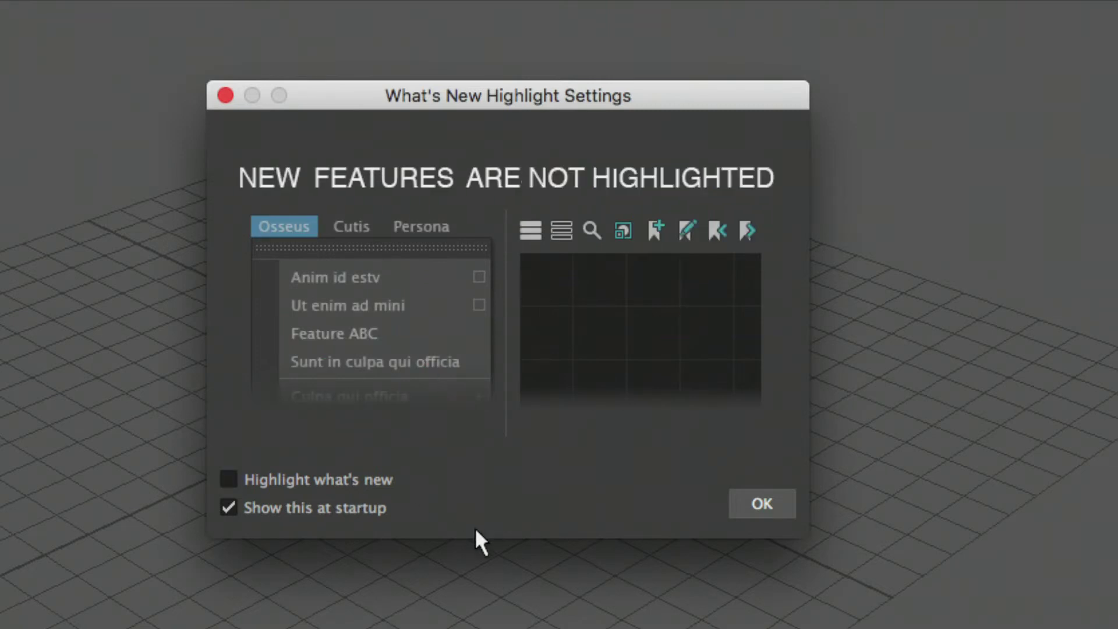
{"action": "left_click", "coordinate": [343, 509]}
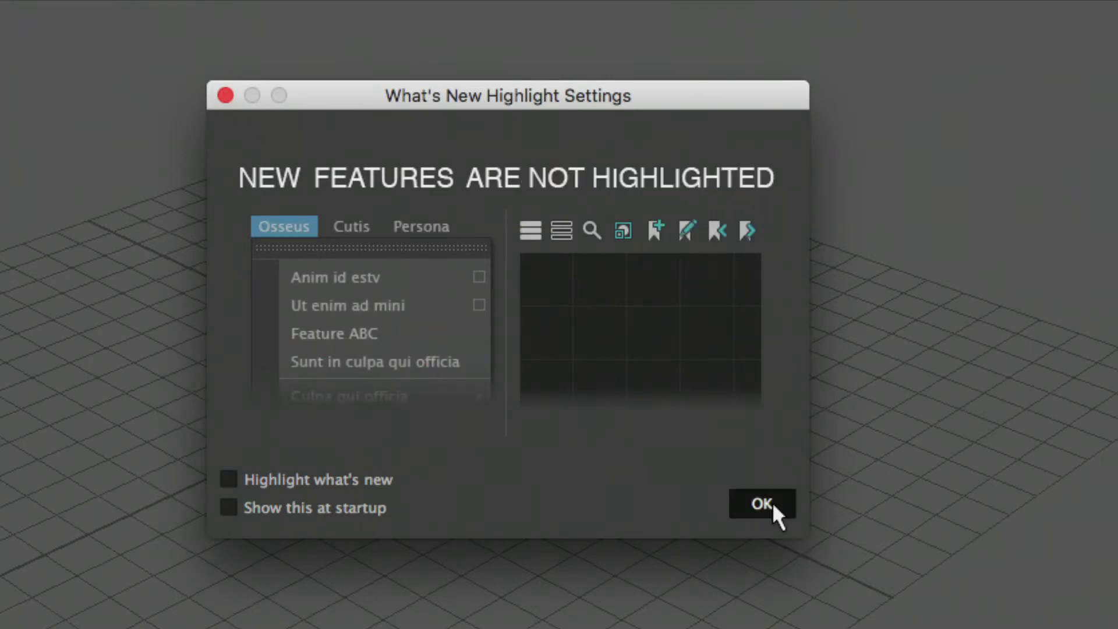
{"action": "left_click", "coordinate": [769, 503]}
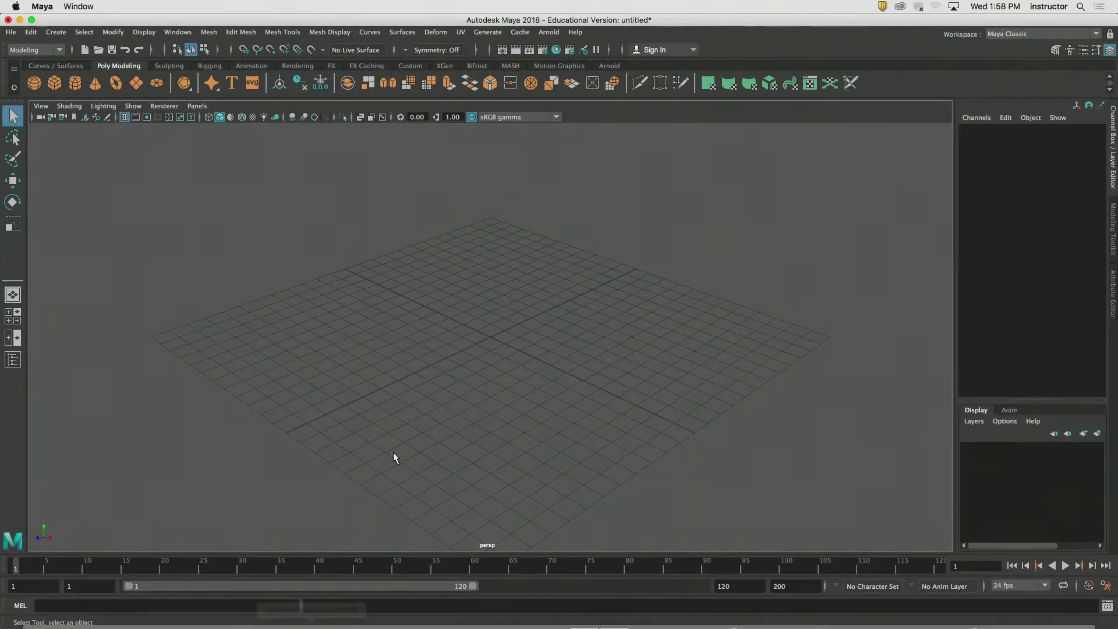
- In Finder, move the 'old prefs' folder to the Trash
{"action": "key", "text": "super+Tab"}
{"action": "left_click", "coordinate": [503, 126]}
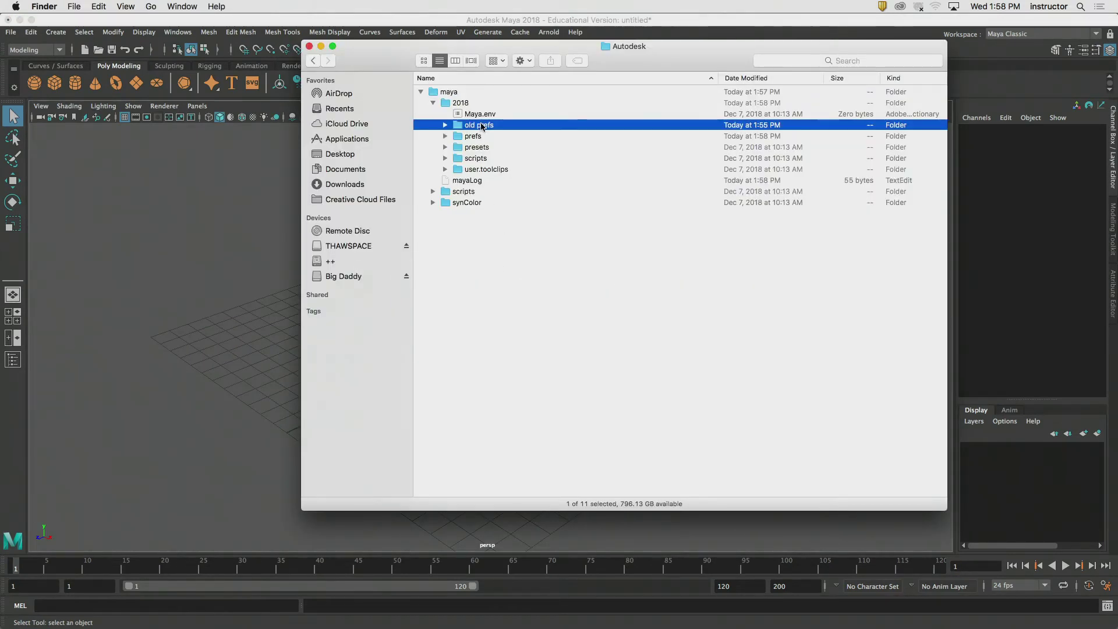
{"action": "right_click", "coordinate": [503, 127]}
{"action": "left_click", "coordinate": [520, 147]}
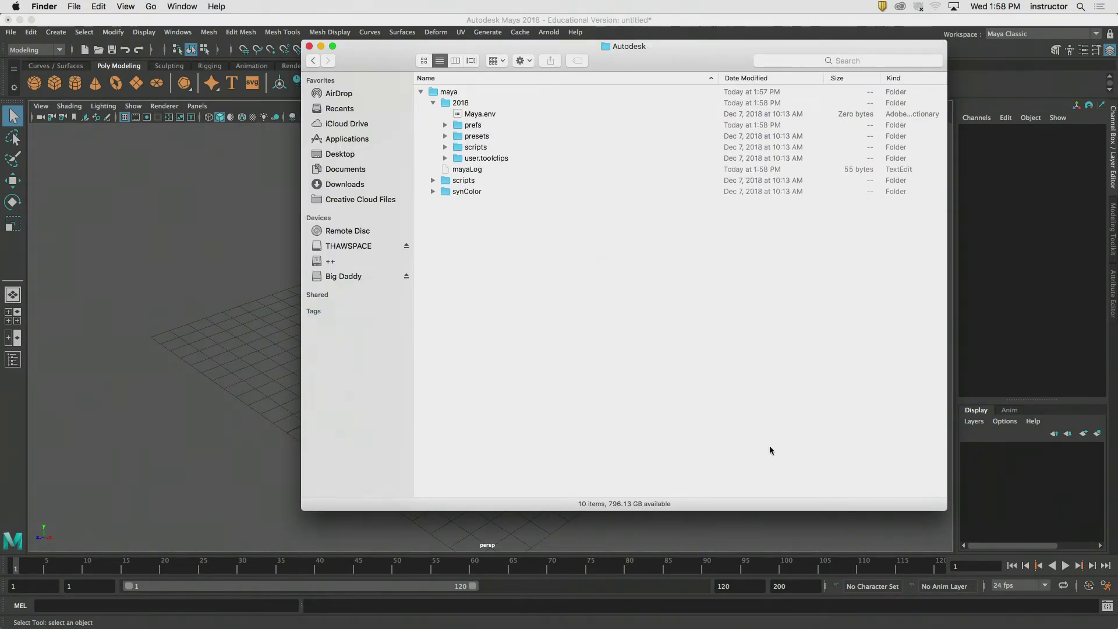
- Permanently empty the Trash and return to Maya
{"action": "mouse_move", "coordinate": [909, 627]}
{"action": "right_click", "coordinate": [1080, 600]}
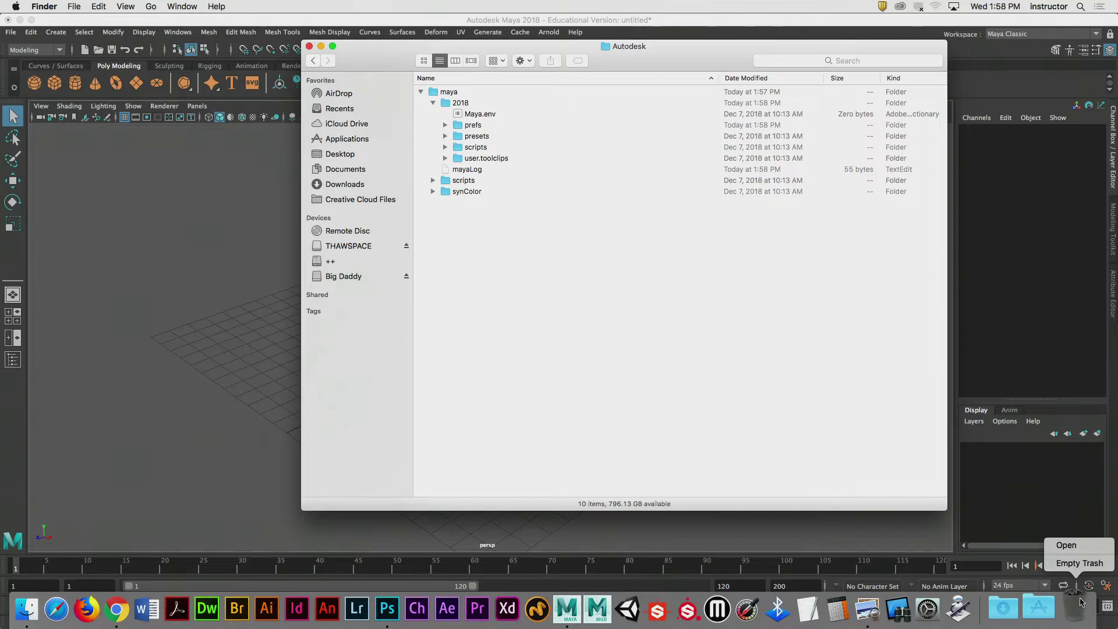
{"action": "left_click", "coordinate": [1078, 566]}
{"action": "left_click", "coordinate": [648, 218]}
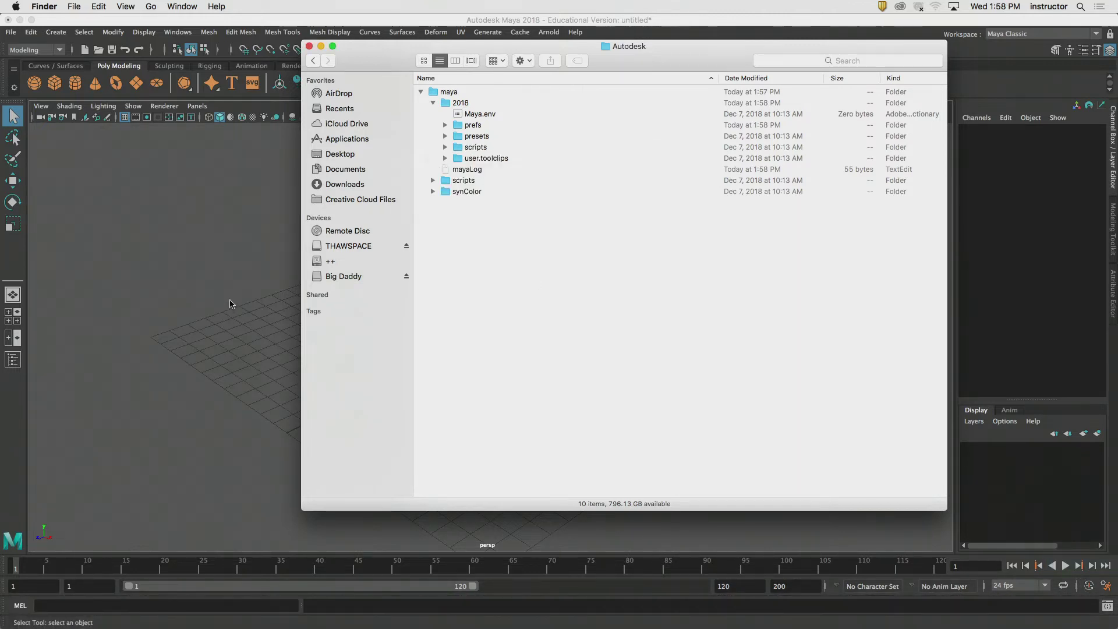
{"action": "left_click", "coordinate": [230, 300]}
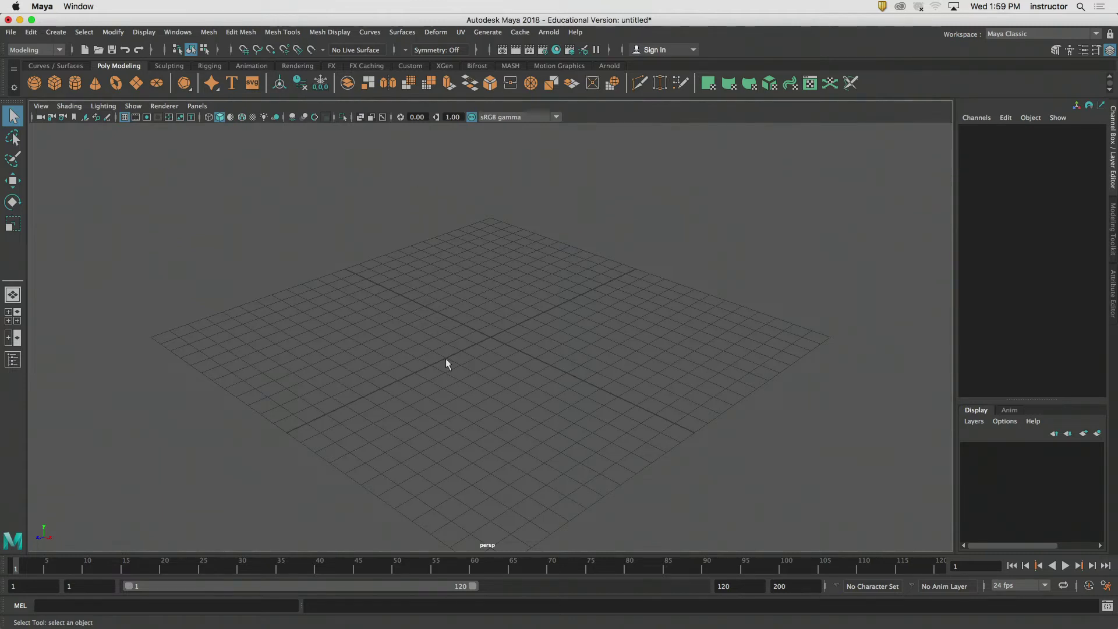
- Create a polygon cylinder from the shelf, frame it, and reselect it
{"action": "left_click", "coordinate": [76, 83]}
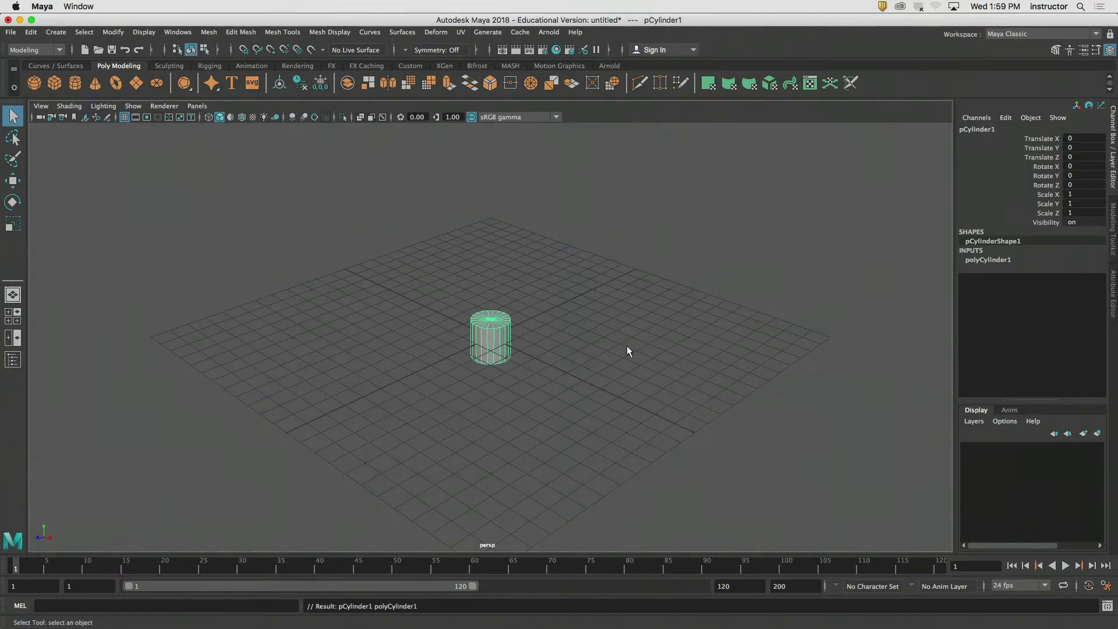
{"action": "key", "text": "f"}
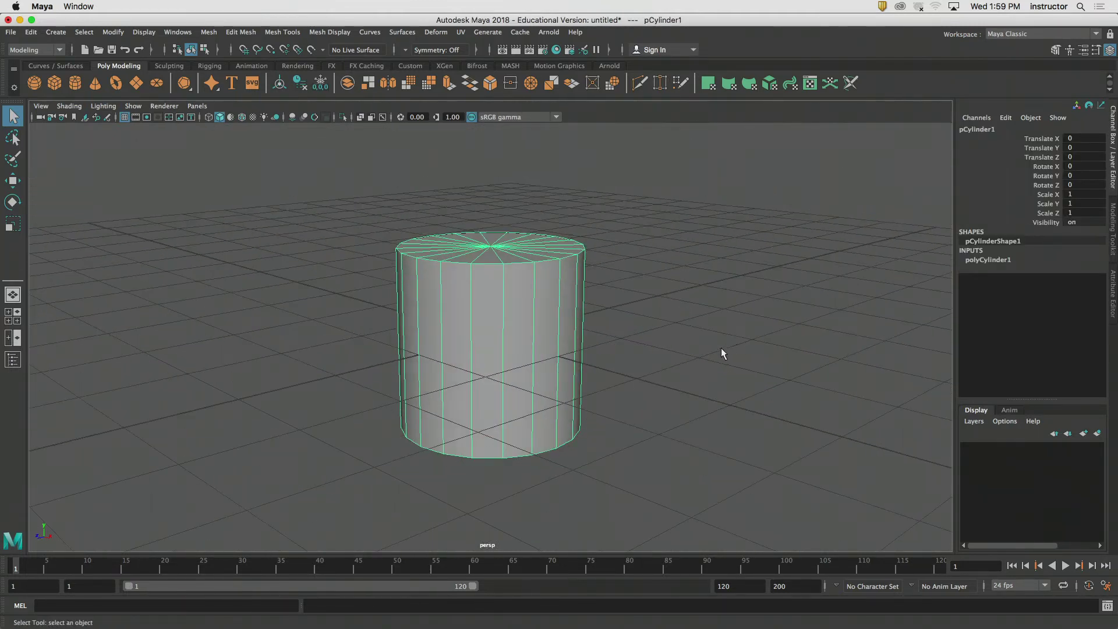
{"action": "left_click", "coordinate": [715, 346]}
{"action": "left_click", "coordinate": [548, 304]}
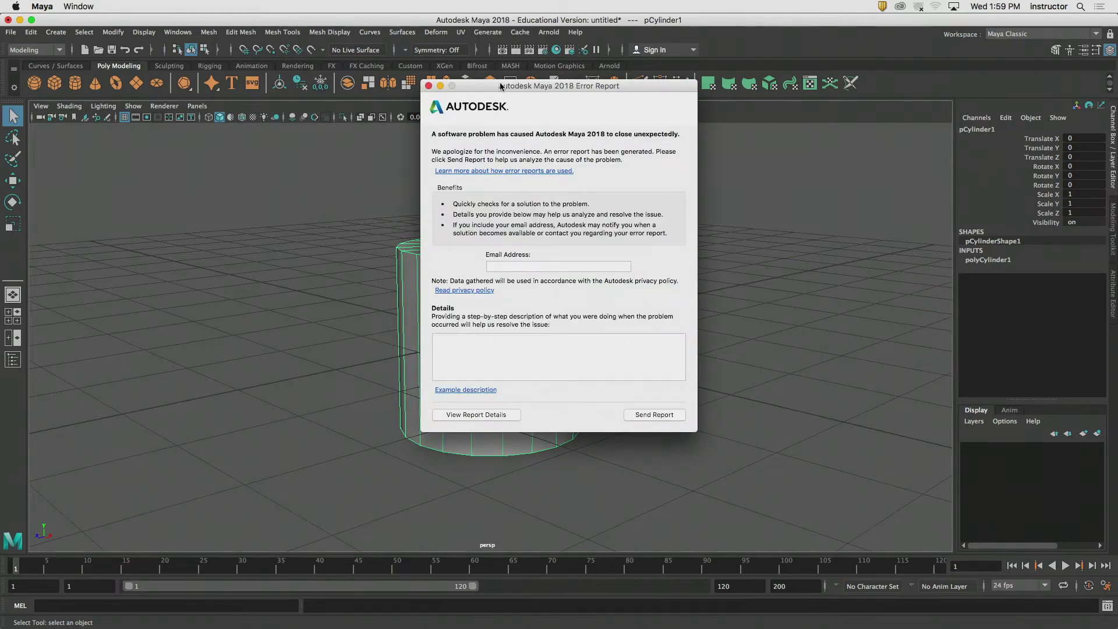
- After Maya crashes, dismiss the crash error report and close the Autodesk folder window
{"action": "left_click_drag", "start_coordinate": [484, 85], "coordinate": [472, 124]}
{"action": "left_click", "coordinate": [417, 125]}
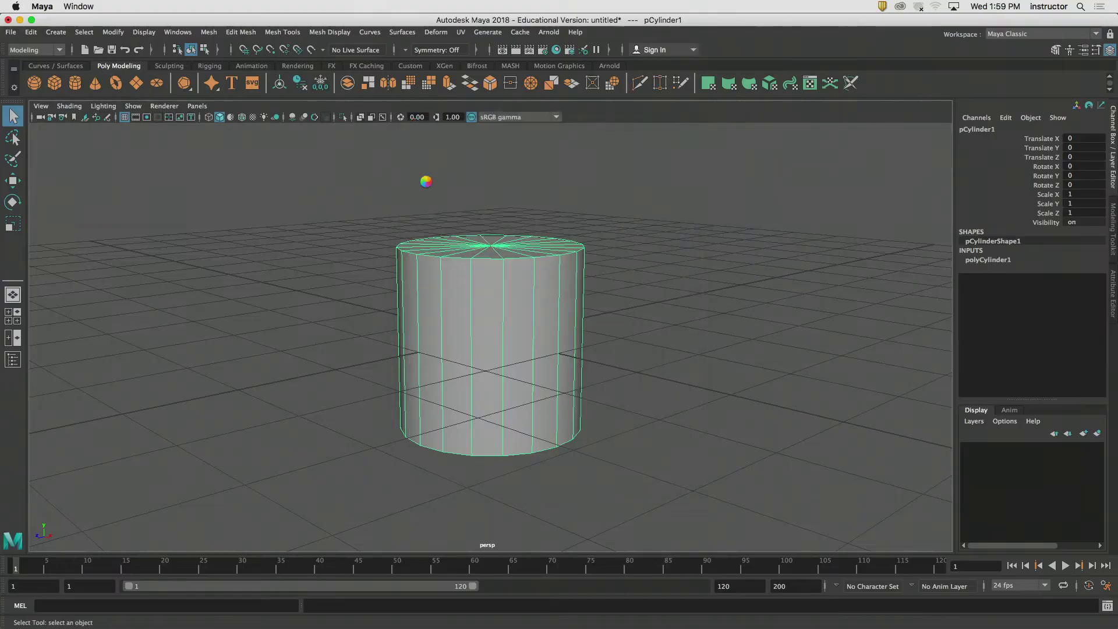
{"action": "left_click", "coordinate": [308, 46]}
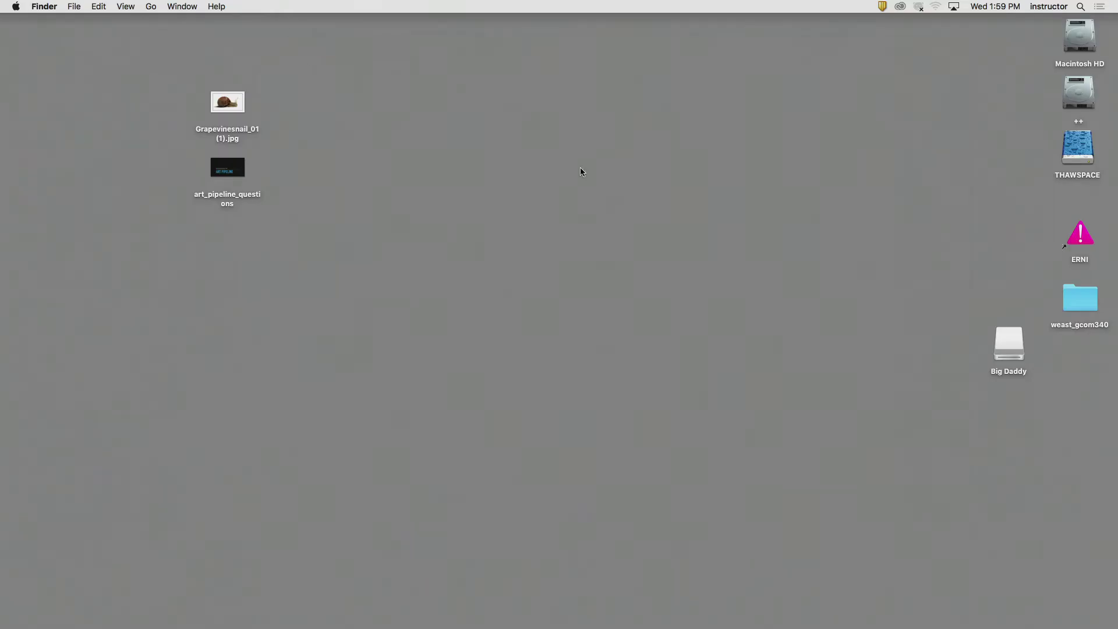
- Relaunch Maya 2018 with new-feature highlighting and the What's New startup display off
{"action": "mouse_move", "coordinate": [670, 625]}
{"action": "left_click", "coordinate": [580, 609]}
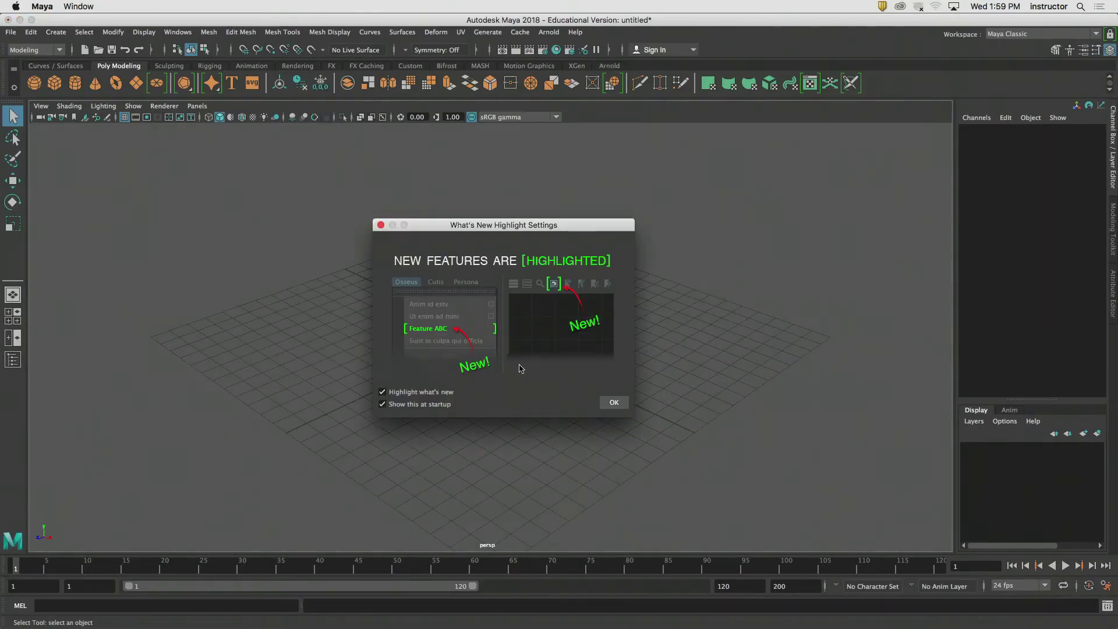
{"action": "left_click", "coordinate": [428, 404]}
{"action": "left_click", "coordinate": [428, 392]}
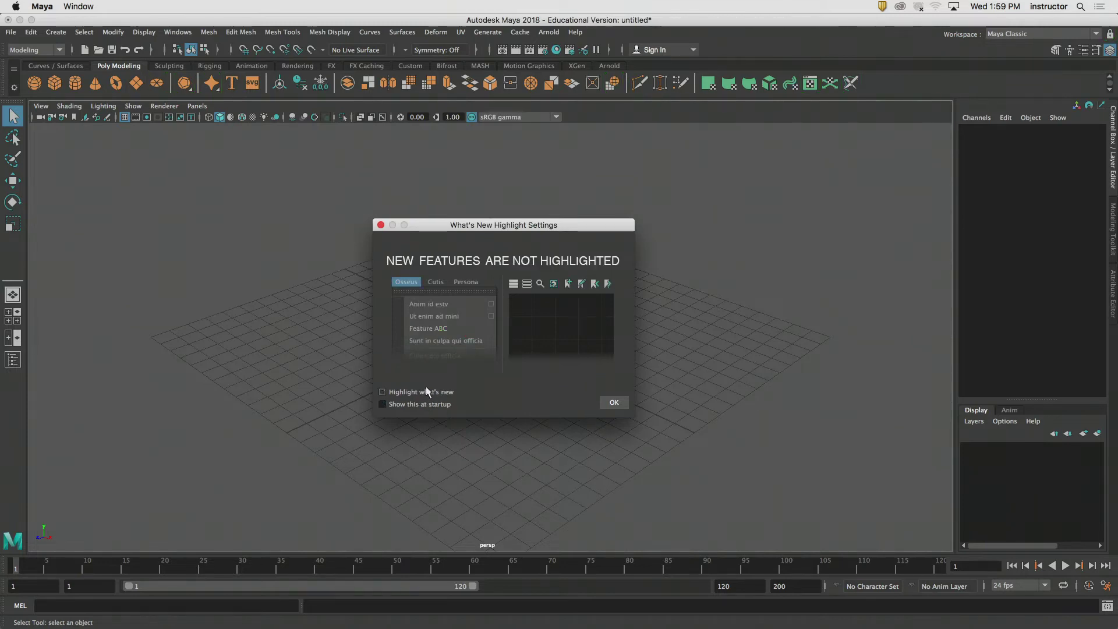
{"action": "left_click", "coordinate": [612, 402]}
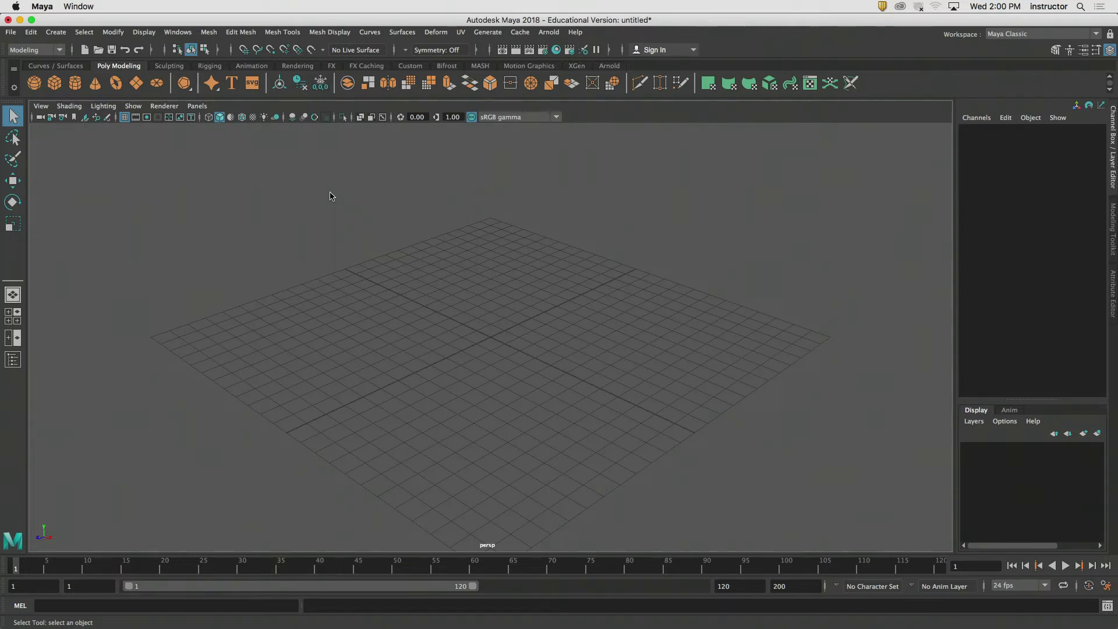
- Hide Maya, then connect via Remote Desktop to lab computer T103-40Y8J1GN
{"action": "key", "text": "super+h"}
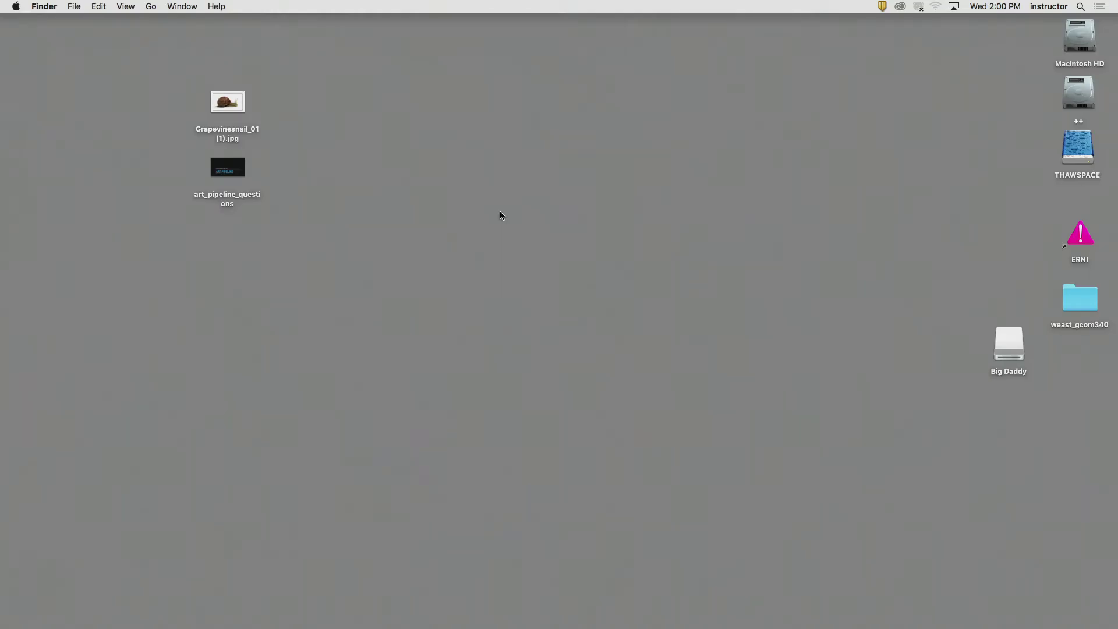
{"action": "mouse_move", "coordinate": [702, 623]}
{"action": "left_click", "coordinate": [916, 622]}
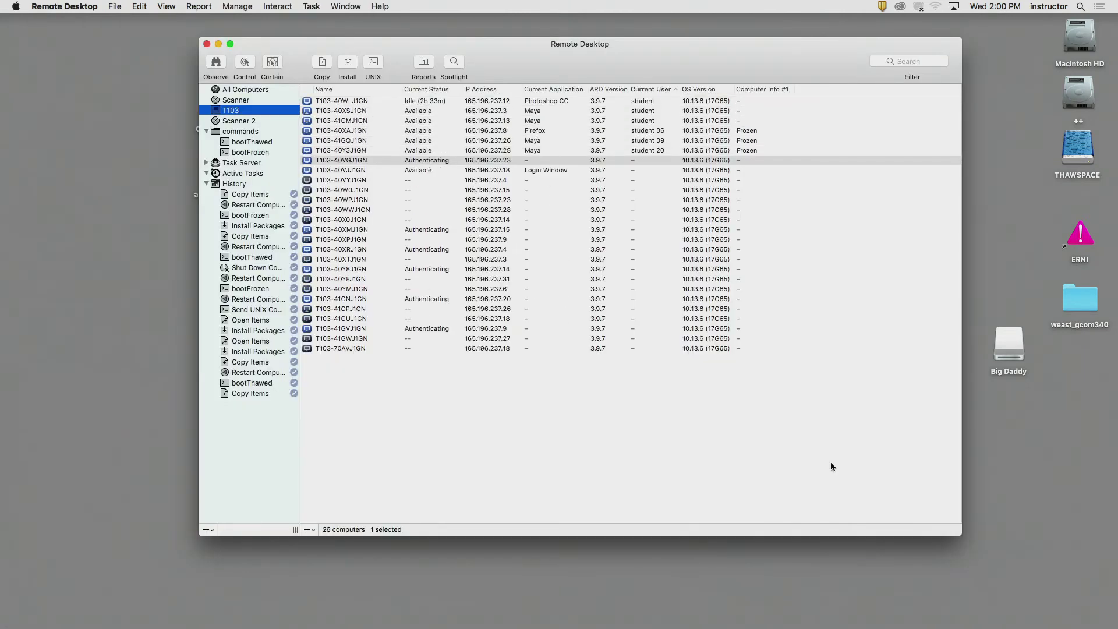
{"action": "left_click", "coordinate": [559, 474]}
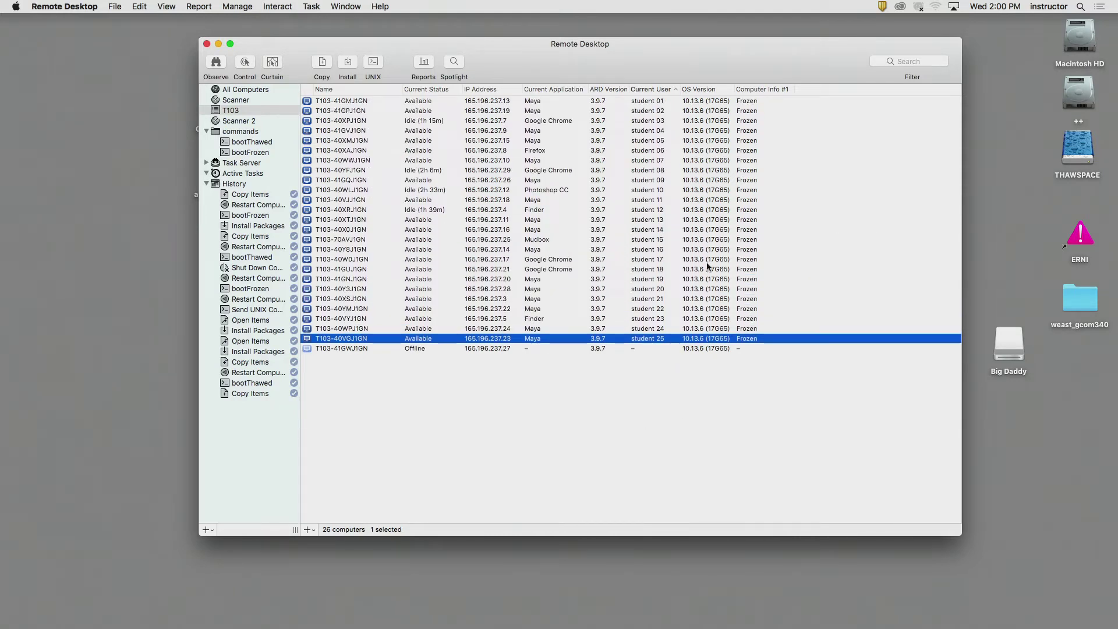
{"action": "left_click", "coordinate": [660, 251]}
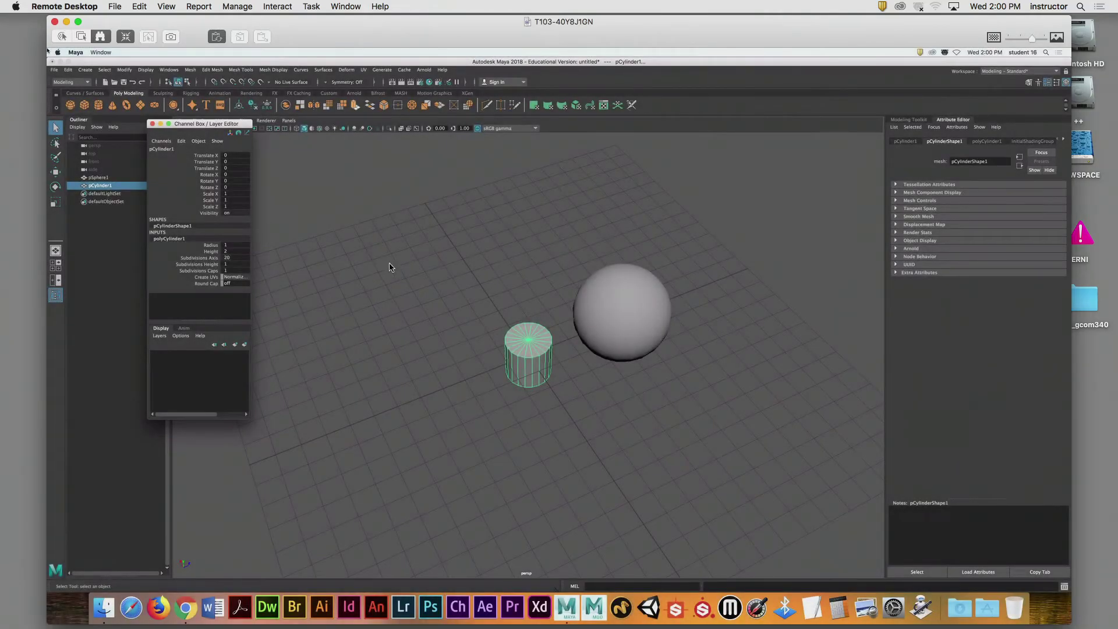
- Take control of the remote Maya, move the floating Channel Box aside, and orbit slightly
{"action": "double_click", "coordinate": [307, 36]}
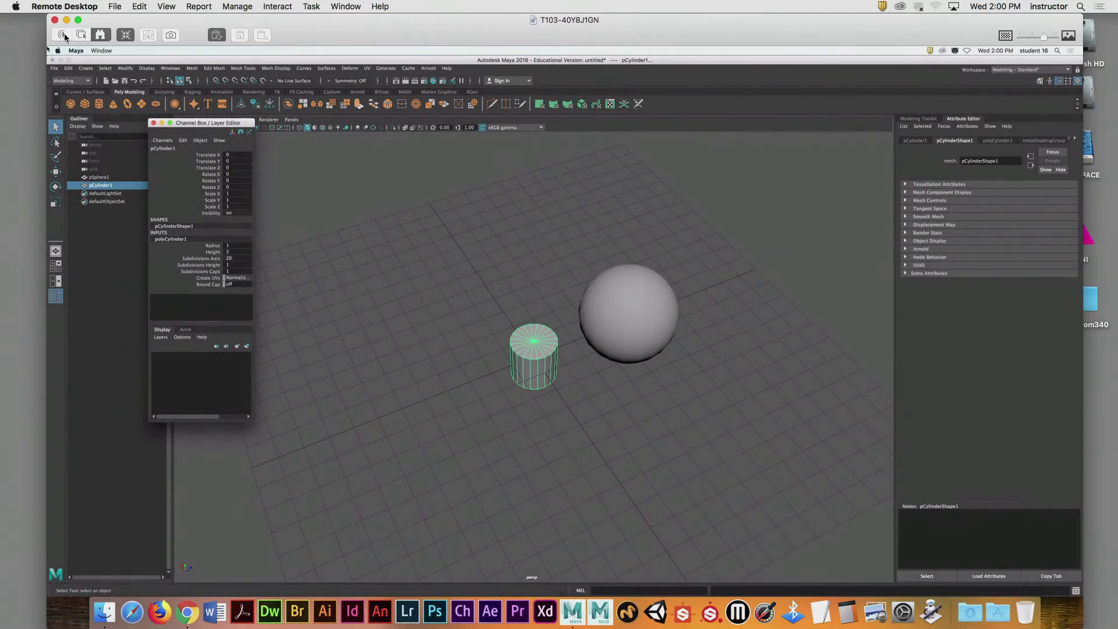
{"action": "left_click", "coordinate": [62, 35]}
{"action": "left_click_drag", "start_coordinate": [198, 123], "coordinate": [303, 183]}
{"action": "mouse_move", "coordinate": [536, 367]}
{"action": "left_mouse_down", "text": "alt"}
{"action": "mouse_move", "coordinate": [548, 377]}
{"action": "mouse_move", "coordinate": [545, 351]}
{"action": "left_mouse_up", "text": "alt"}
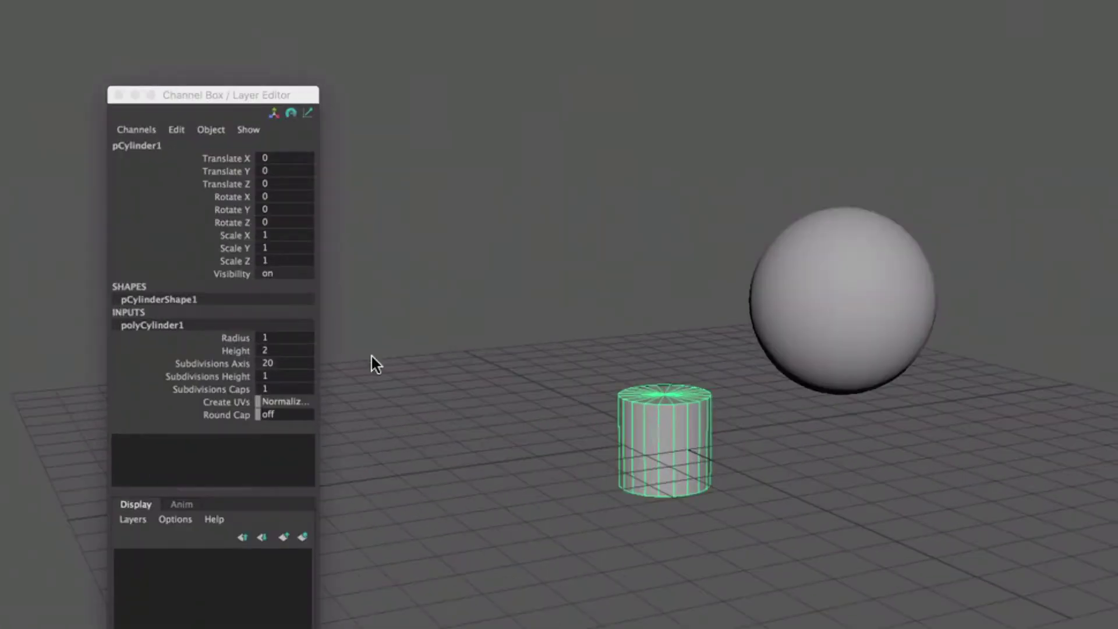
- Reselect pCylinder1 and expand polyCylinder1 to show radius 1, height 2, subdivisions axis 20
{"action": "left_click", "coordinate": [372, 358]}
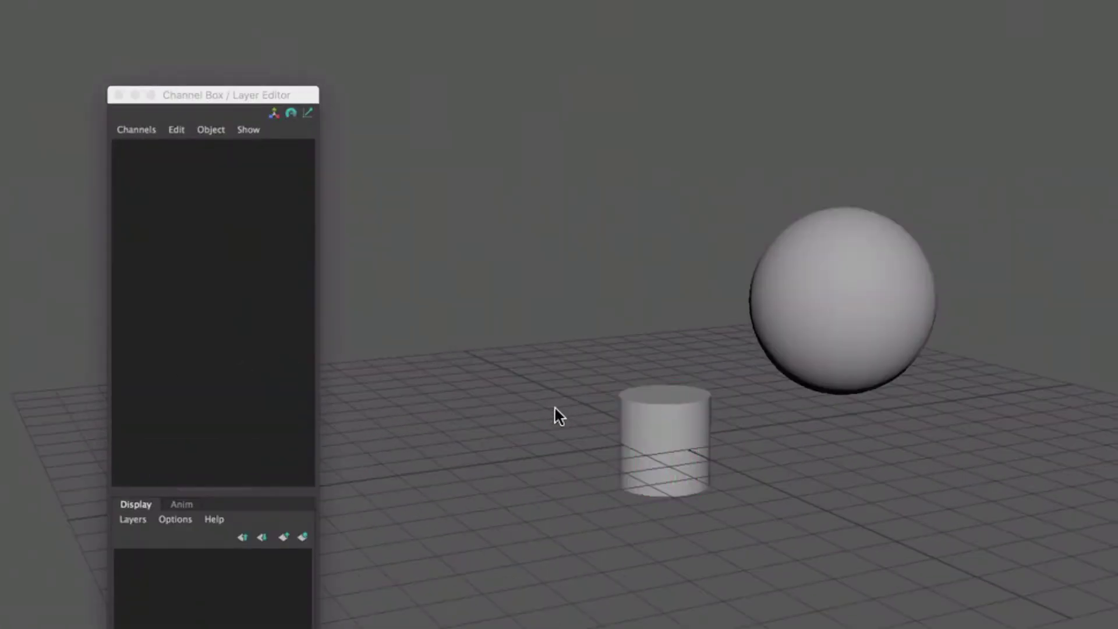
{"action": "left_click", "coordinate": [645, 433]}
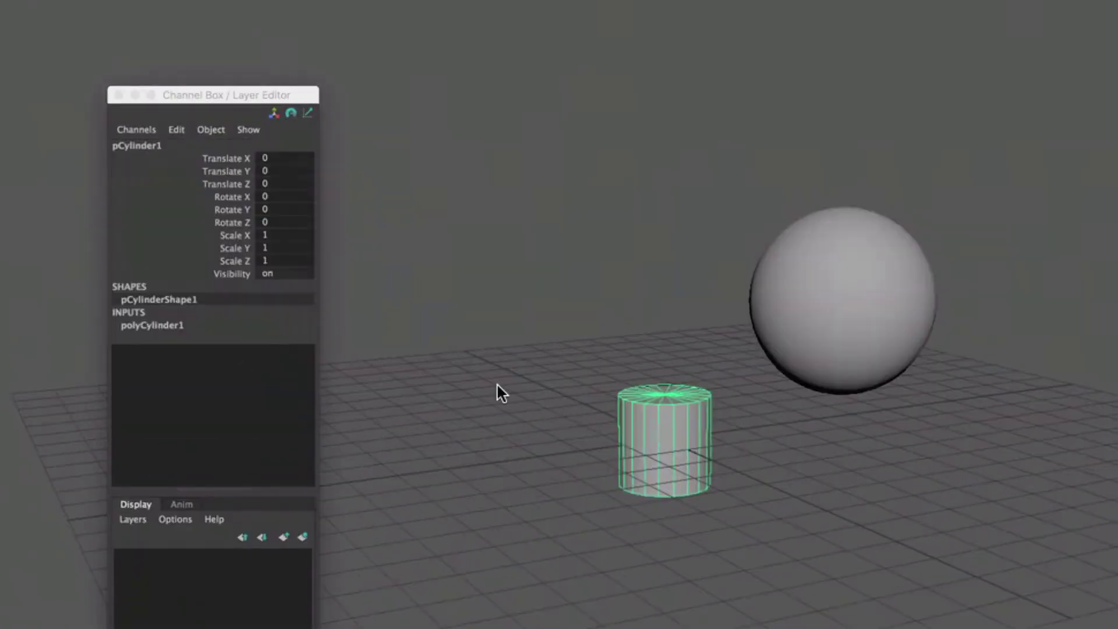
{"action": "left_click", "coordinate": [168, 327]}
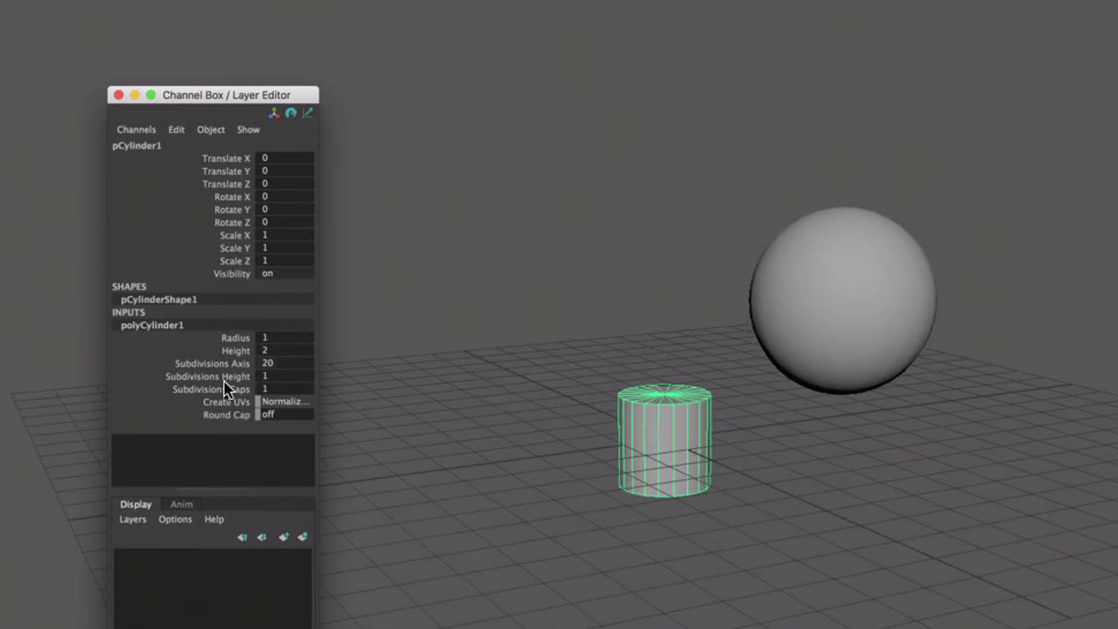
- Set the cylinder radius to 3, after first dragging it to 2.4
{"action": "left_click", "coordinate": [233, 339]}
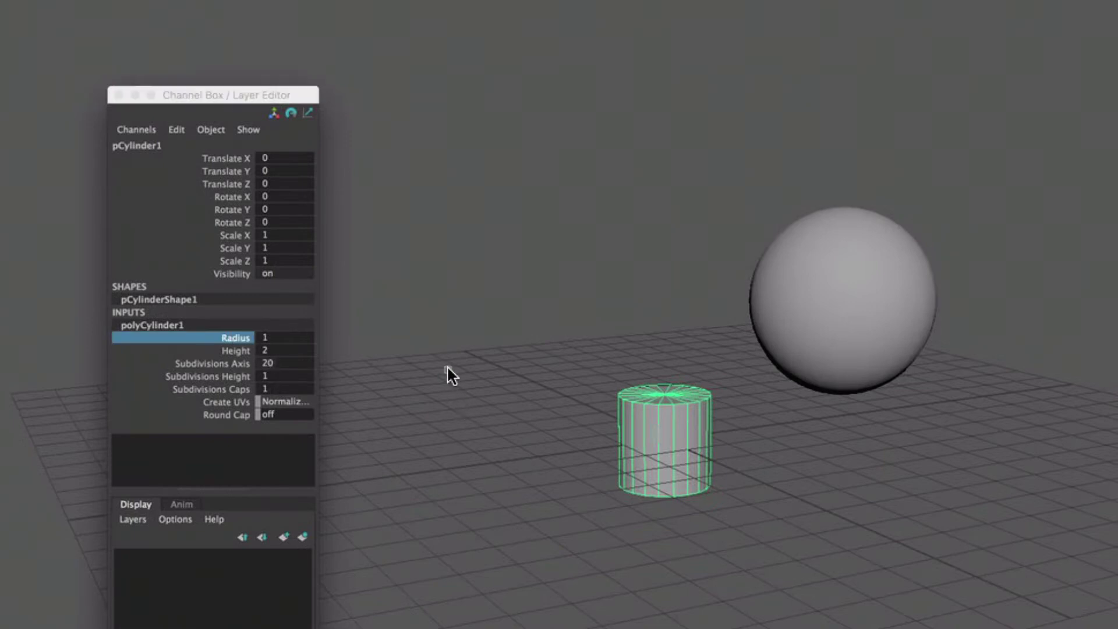
{"action": "middle_click_drag", "start_coordinate": [485, 376], "coordinate": [449, 406]}
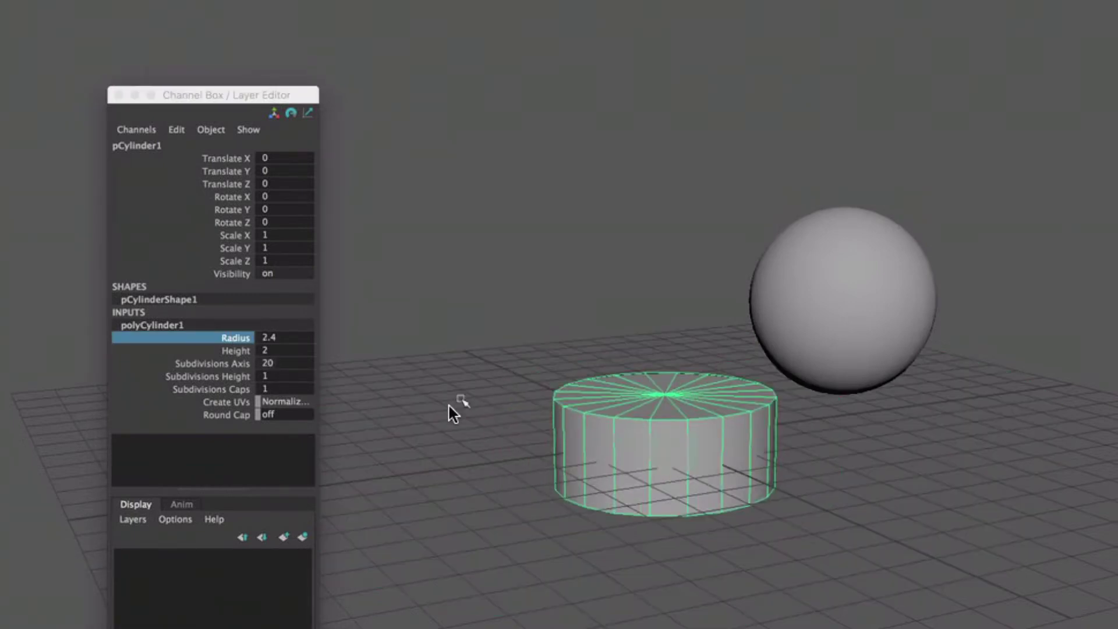
{"action": "left_click_drag", "start_coordinate": [569, 423], "coordinate": [564, 418], "text": "alt"}
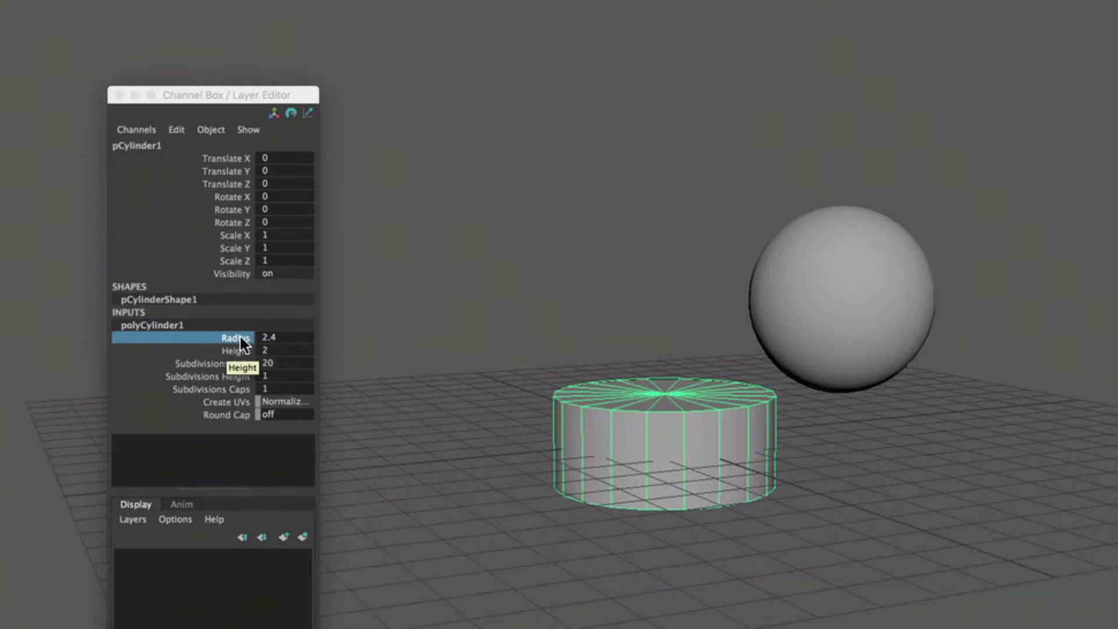
{"action": "left_click", "coordinate": [281, 338]}
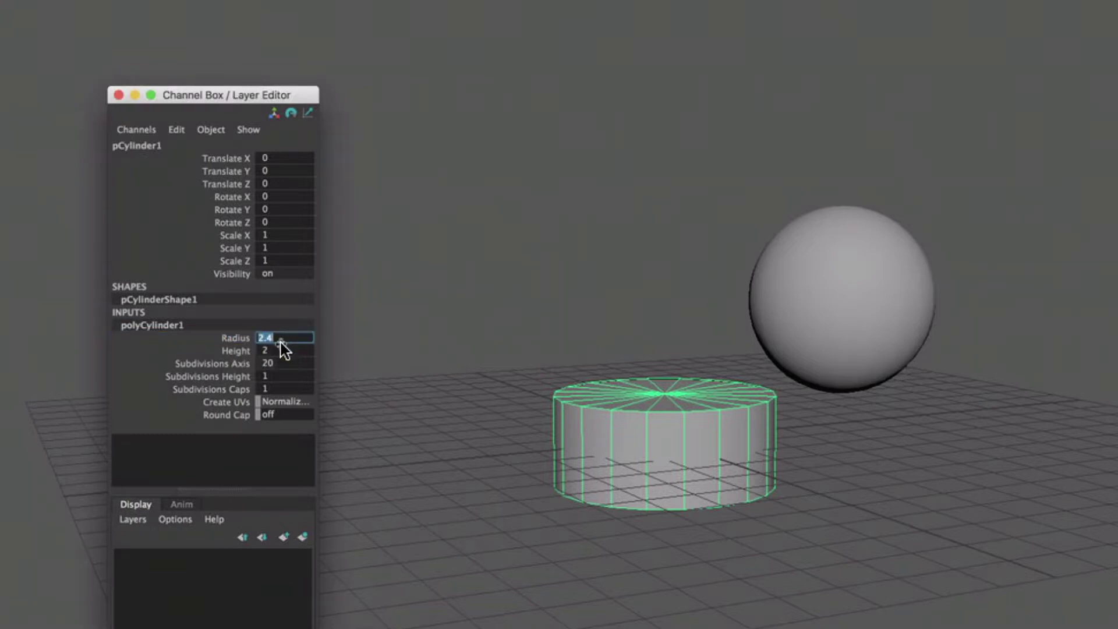
{"action": "type", "text": "3"}
{"action": "key", "text": "Return"}
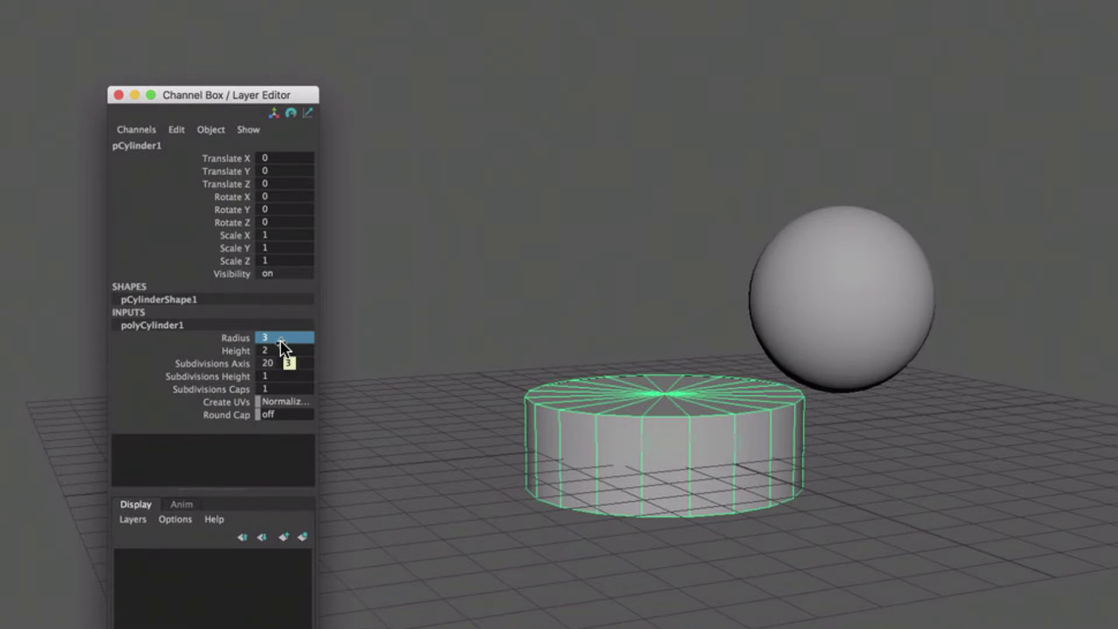
- Drag the radius up to 5.9 in the viewport, then select the Height attribute
{"action": "left_click", "coordinate": [227, 339]}
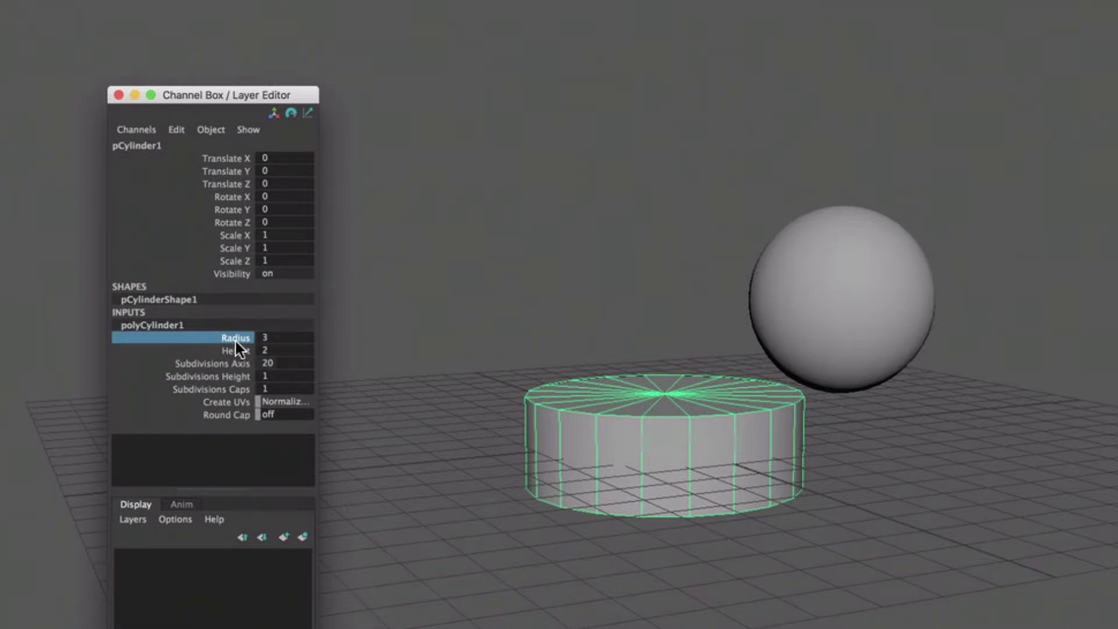
{"action": "middle_click", "coordinate": [553, 322]}
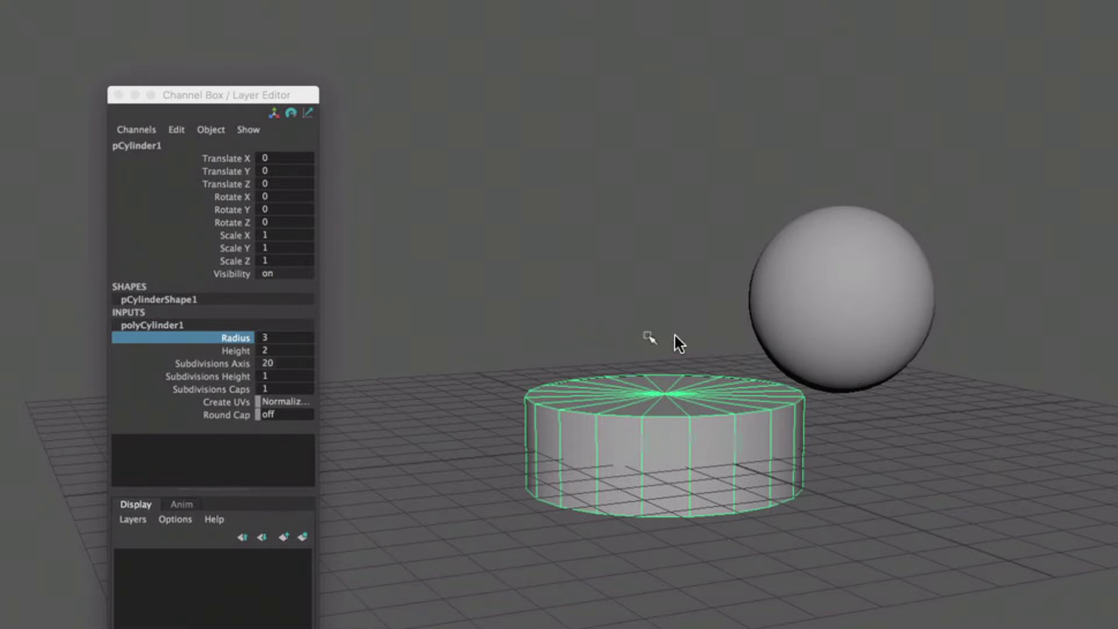
{"action": "middle_click_drag", "start_coordinate": [670, 330], "coordinate": [582, 329]}
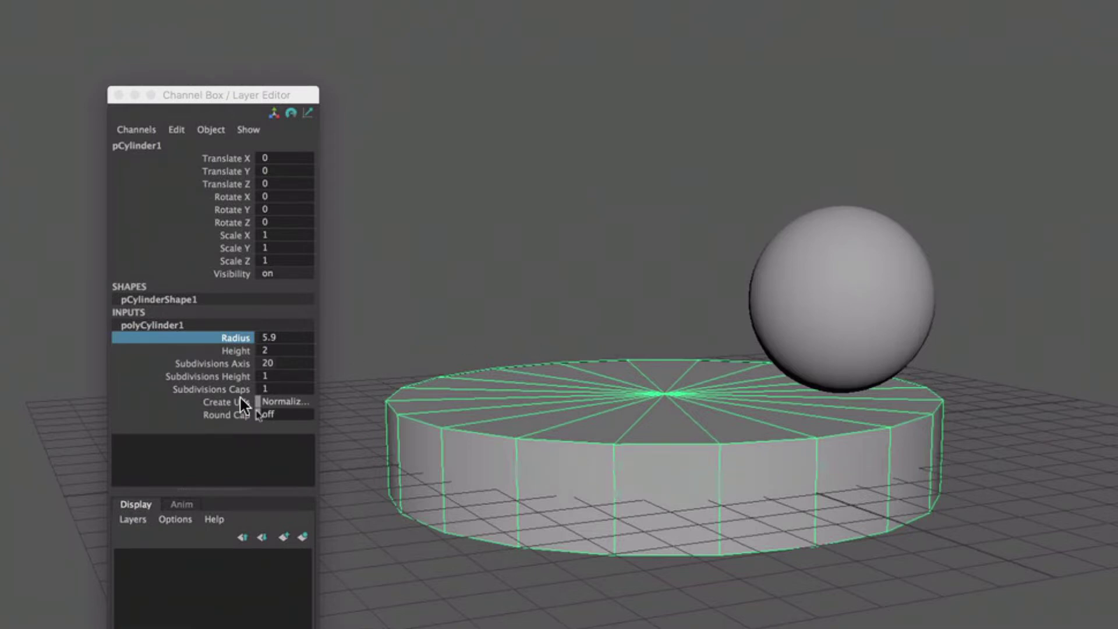
{"action": "left_click", "coordinate": [230, 364]}
{"action": "left_click", "coordinate": [233, 350]}
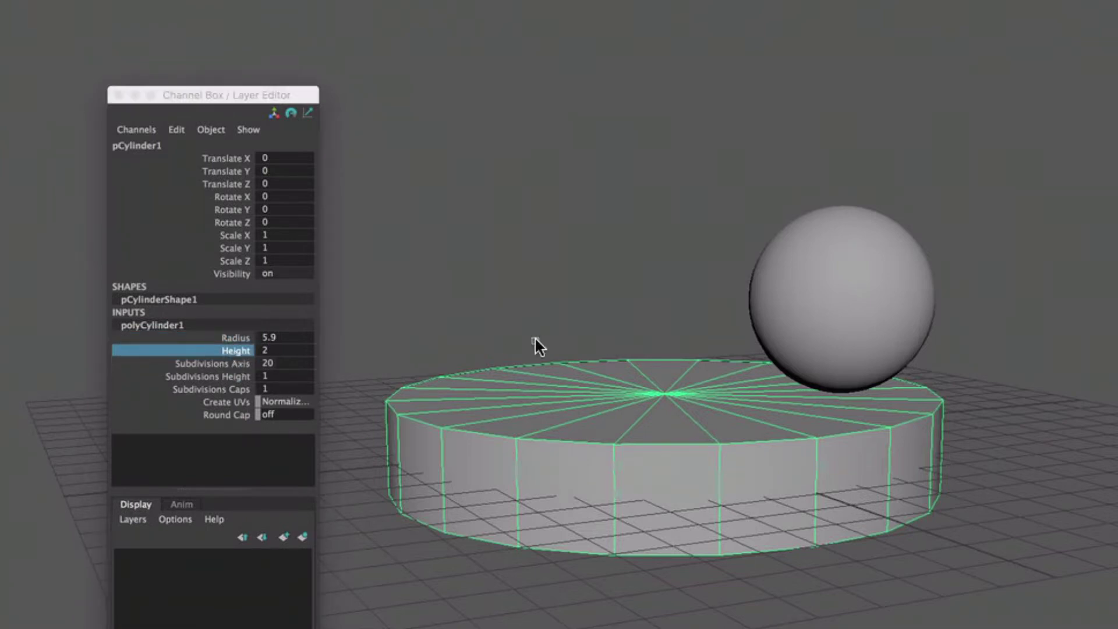
- Drag the cylinder height to 9, pull the camera back, and select Subdivisions Axis
{"action": "middle_click_drag", "start_coordinate": [533, 338], "coordinate": [588, 350]}
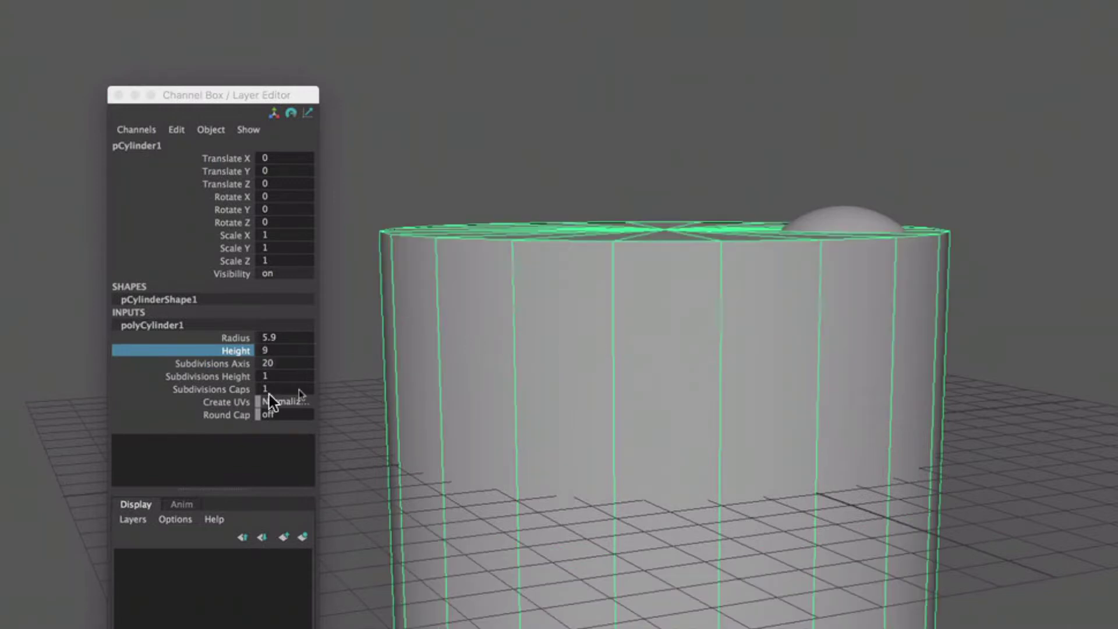
{"action": "right_click_drag", "start_coordinate": [614, 384], "coordinate": [588, 377], "text": "alt"}
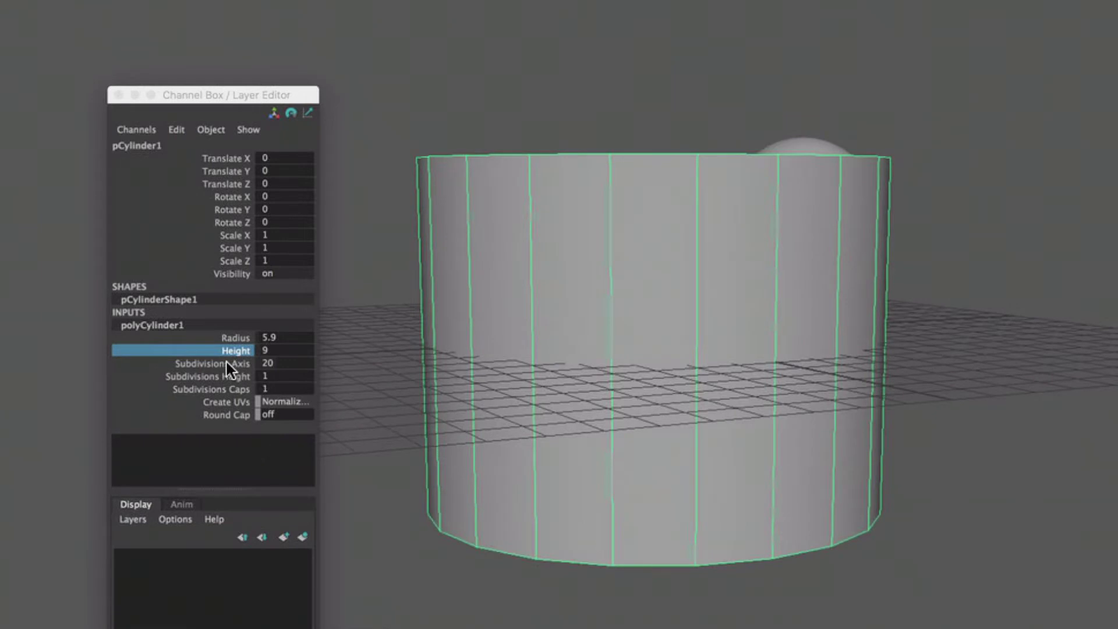
{"action": "left_click", "coordinate": [228, 364]}
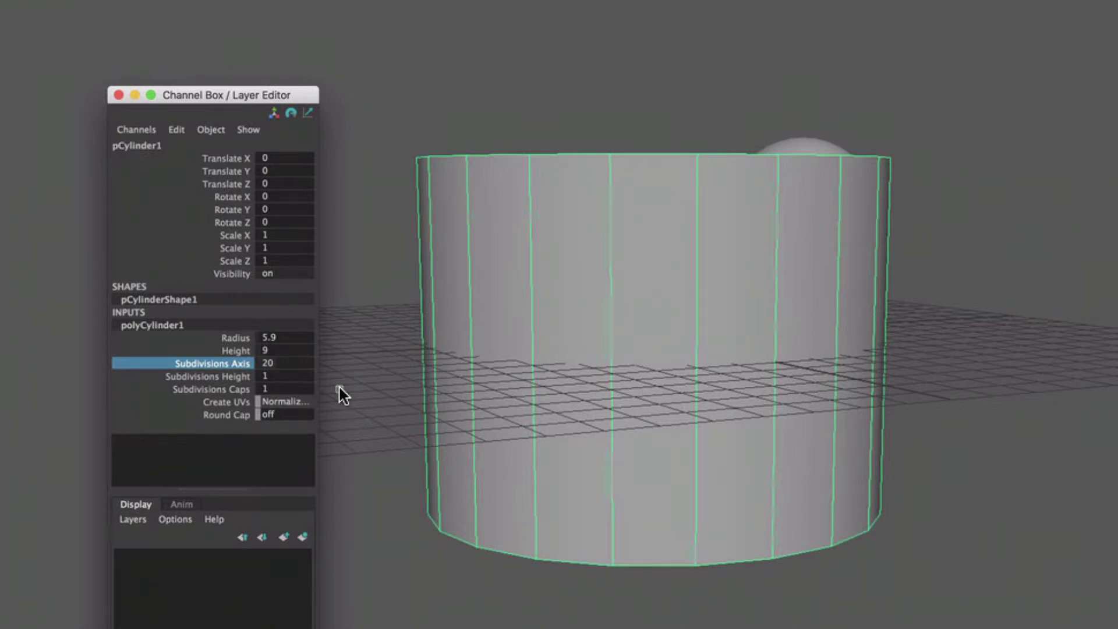
- Set the cylinder's Subdivisions Axis to 24, after trying 8 and 20
{"action": "left_click_drag", "start_coordinate": [460, 331], "coordinate": [464, 344], "text": "alt"}
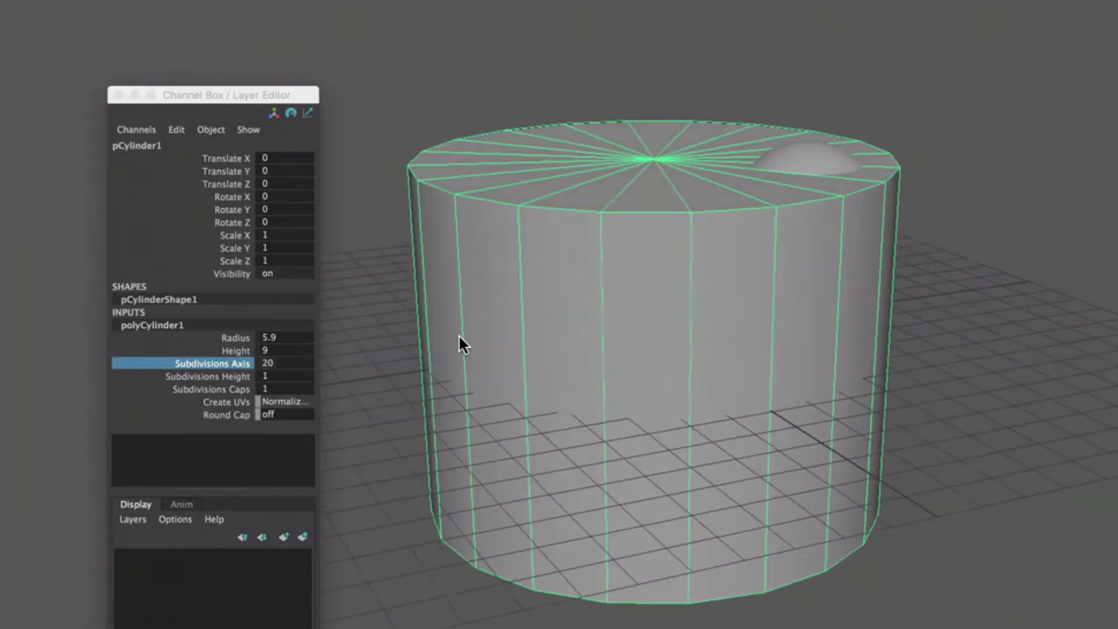
{"action": "double_click", "coordinate": [274, 364]}
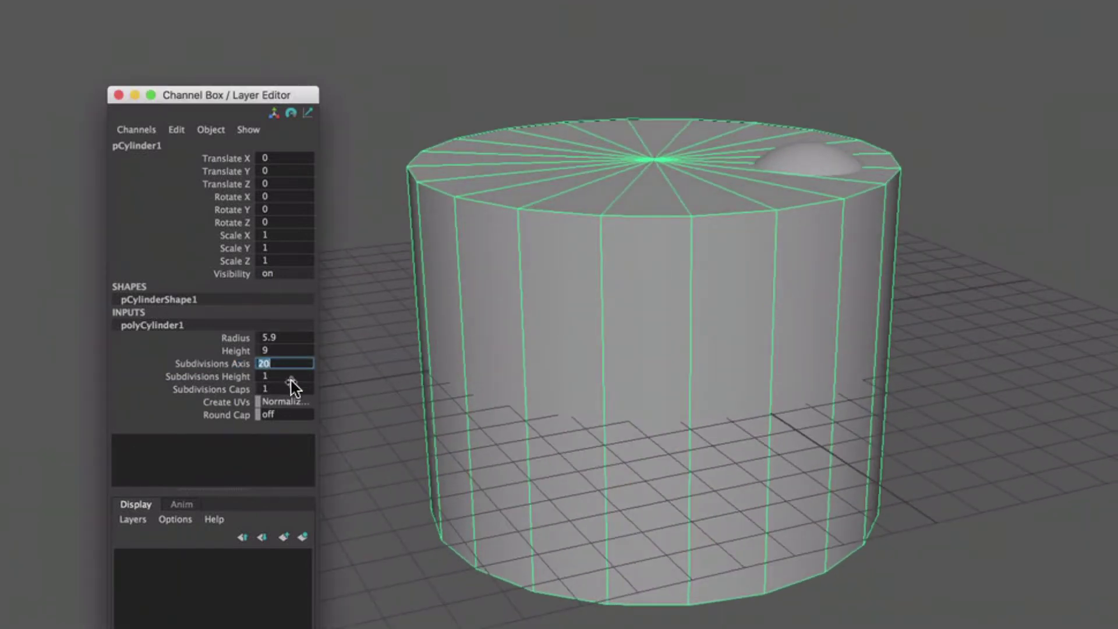
{"action": "type", "text": "8"}
{"action": "key", "text": "Return"}
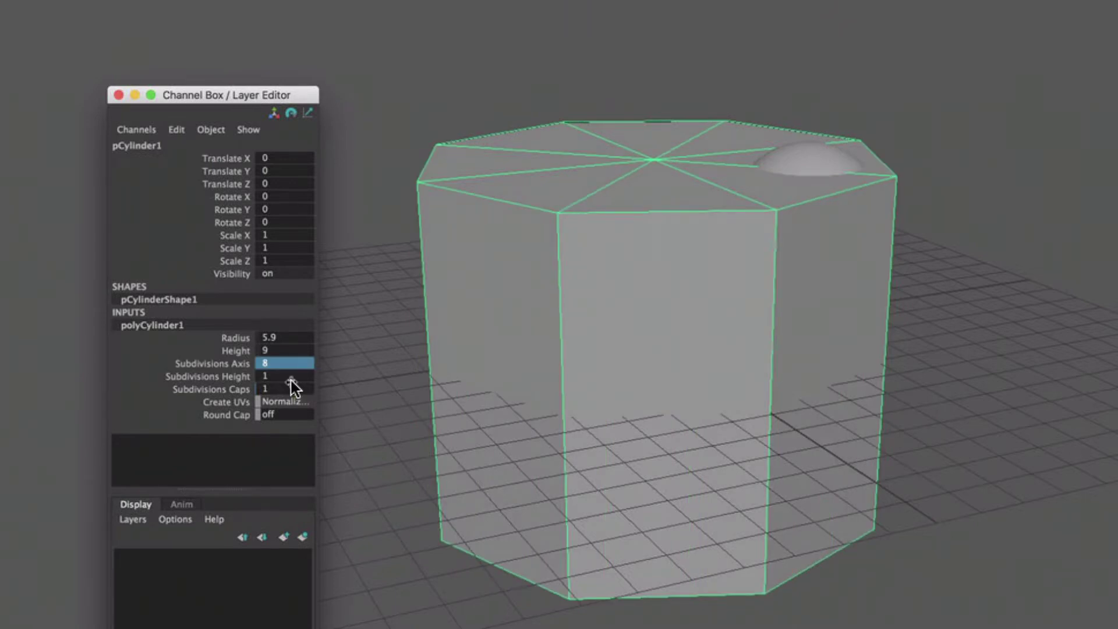
{"action": "left_click", "coordinate": [283, 358]}
{"action": "type", "text": "20"}
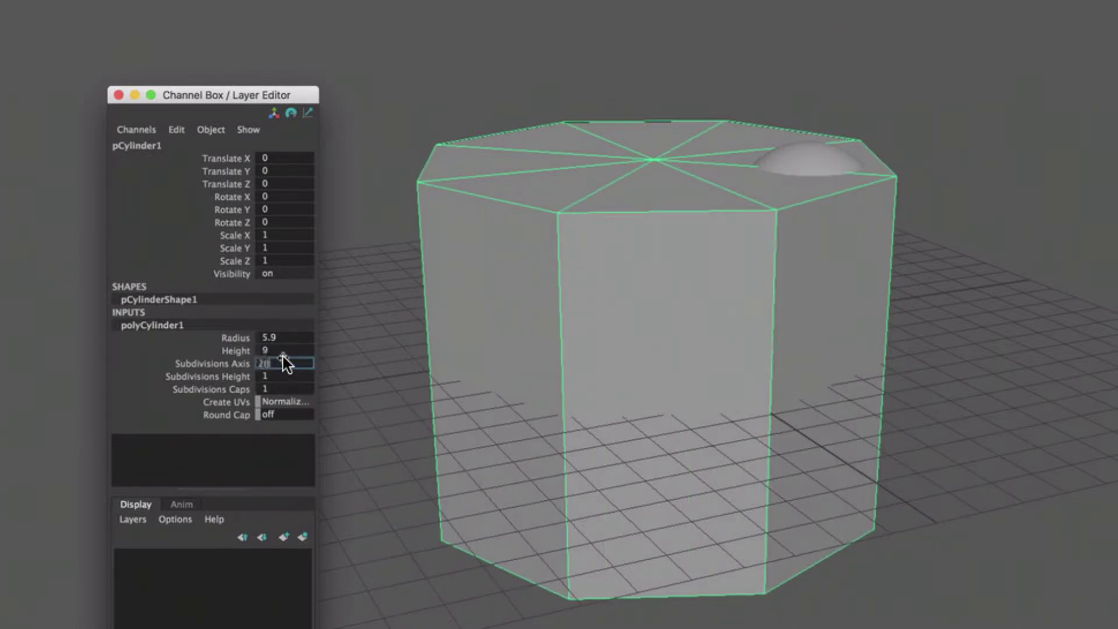
{"action": "key", "text": "Return"}
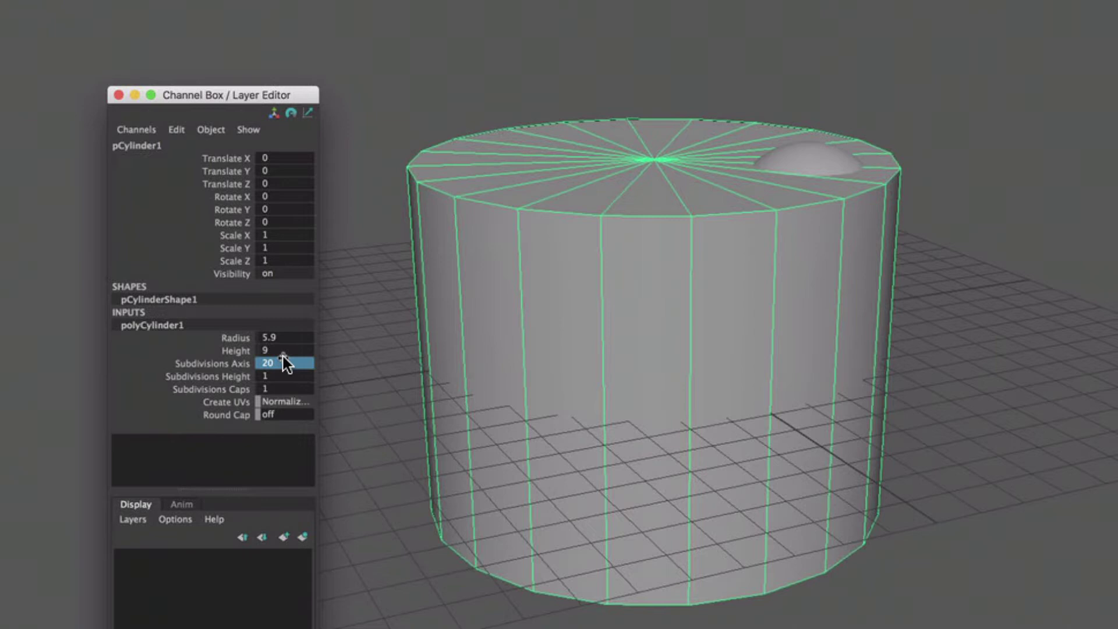
{"action": "double_click", "coordinate": [286, 362]}
{"action": "type", "text": "24"}
{"action": "key", "text": "Return"}
{"action": "double_click", "coordinate": [289, 364]}
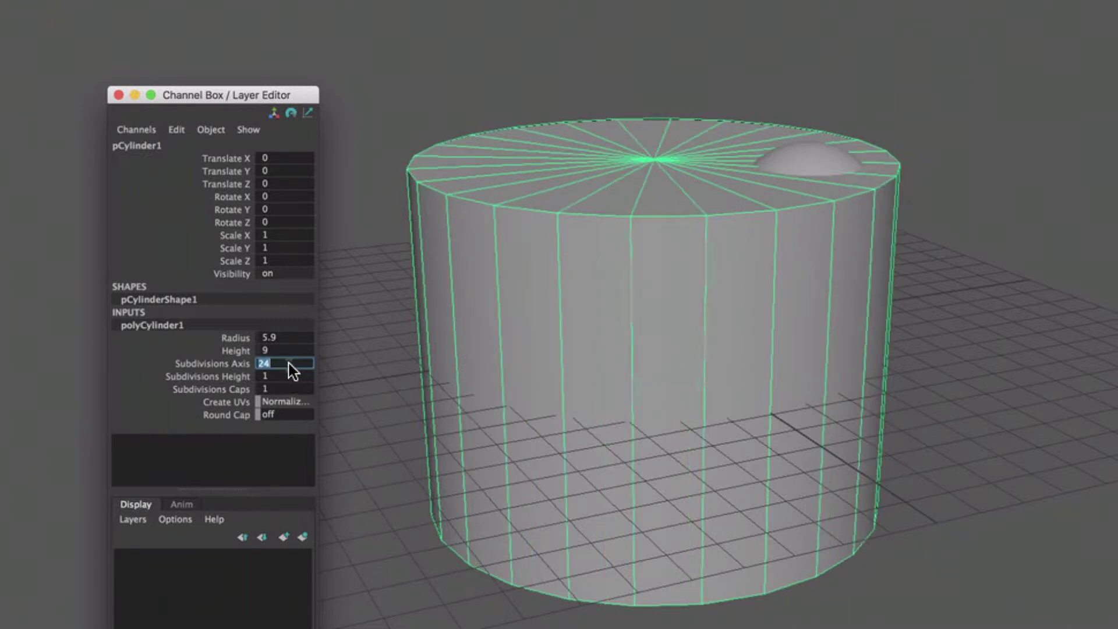
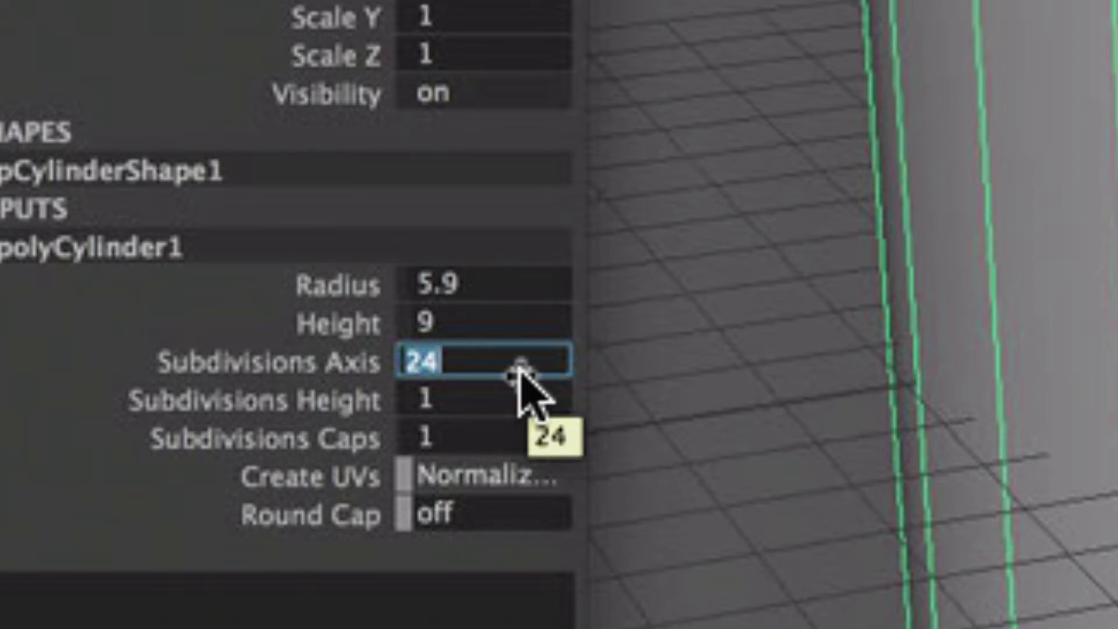
- Re-enter the cylinder's Subdivisions Axis as 20, then settle on 24
{"action": "key", "text": "BackSpace"}
{"action": "type", "text": "20"}
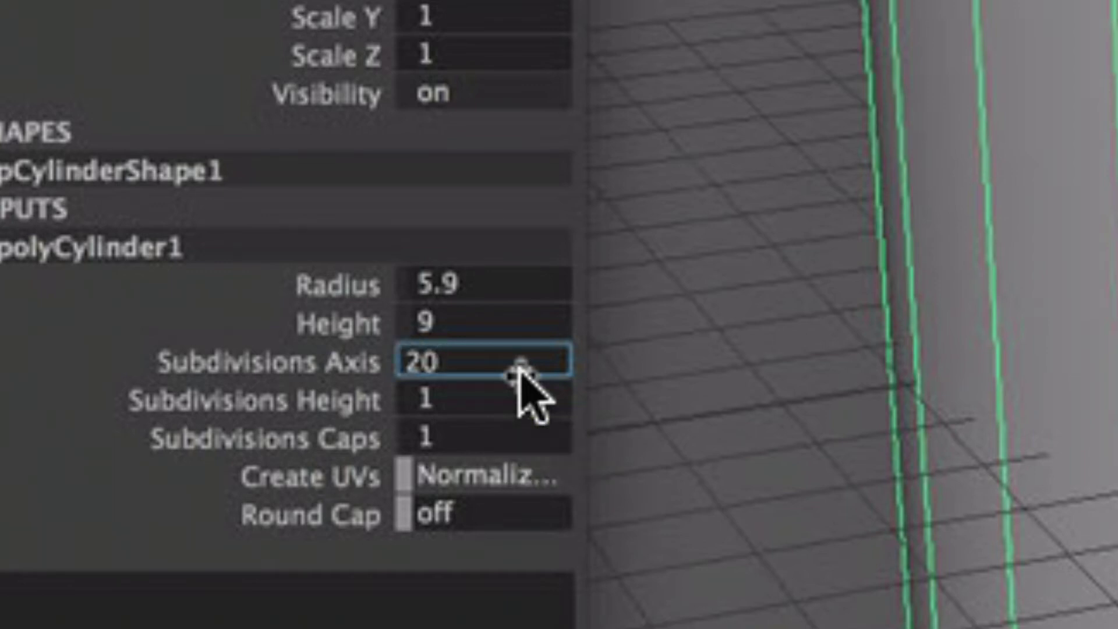
{"action": "key", "text": "Return"}
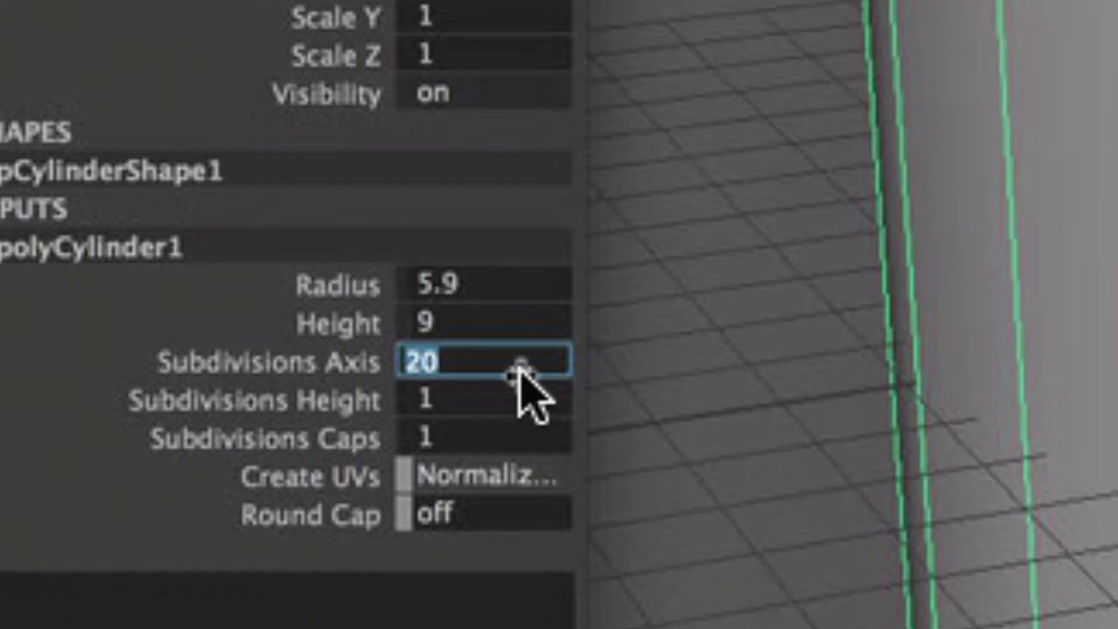
{"action": "type", "text": "24"}
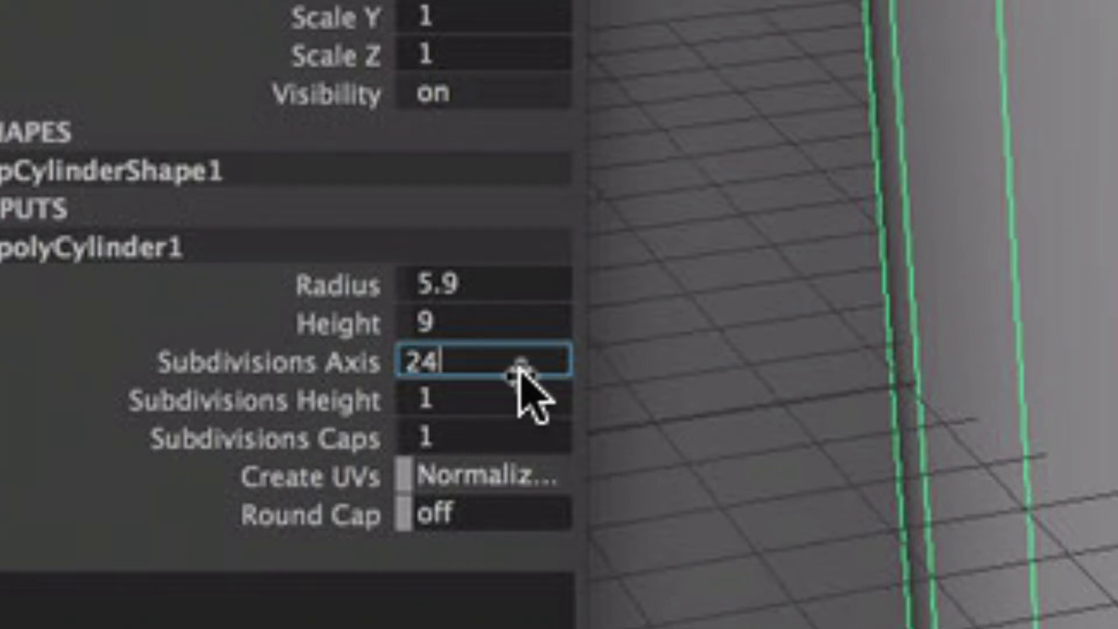
{"action": "key", "text": "Return"}
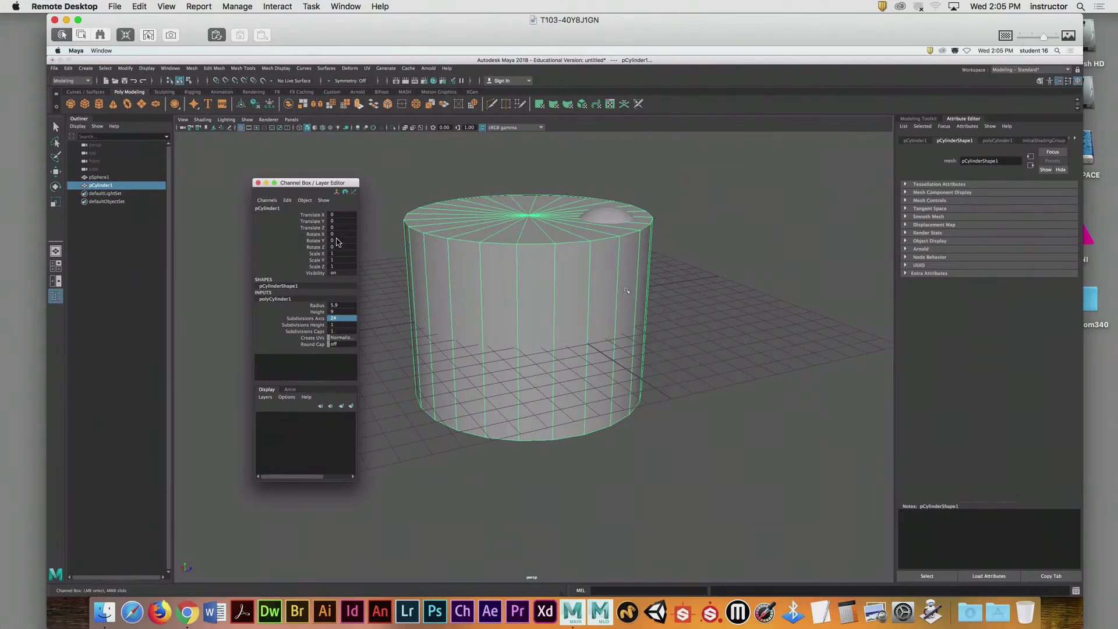
{"action": "mouse_move", "coordinate": [302, 185]}
{"action": "left_mouse_down"}
{"action": "mouse_move", "coordinate": [335, 185]}
{"action": "mouse_move", "coordinate": [324, 189]}
{"action": "left_mouse_up"}
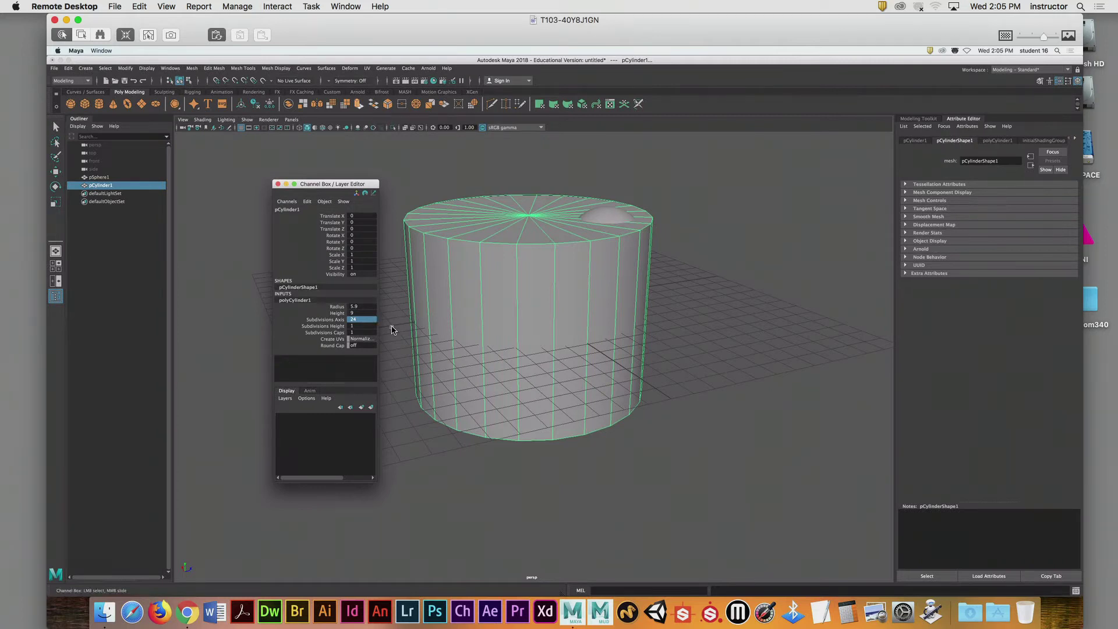
- Reselect the cylinder, frame its top, and extrude all 24 top cap faces in Face mode
{"action": "left_click", "coordinate": [396, 440]}
{"action": "left_click_drag", "start_coordinate": [578, 305], "coordinate": [536, 218], "text": "alt"}
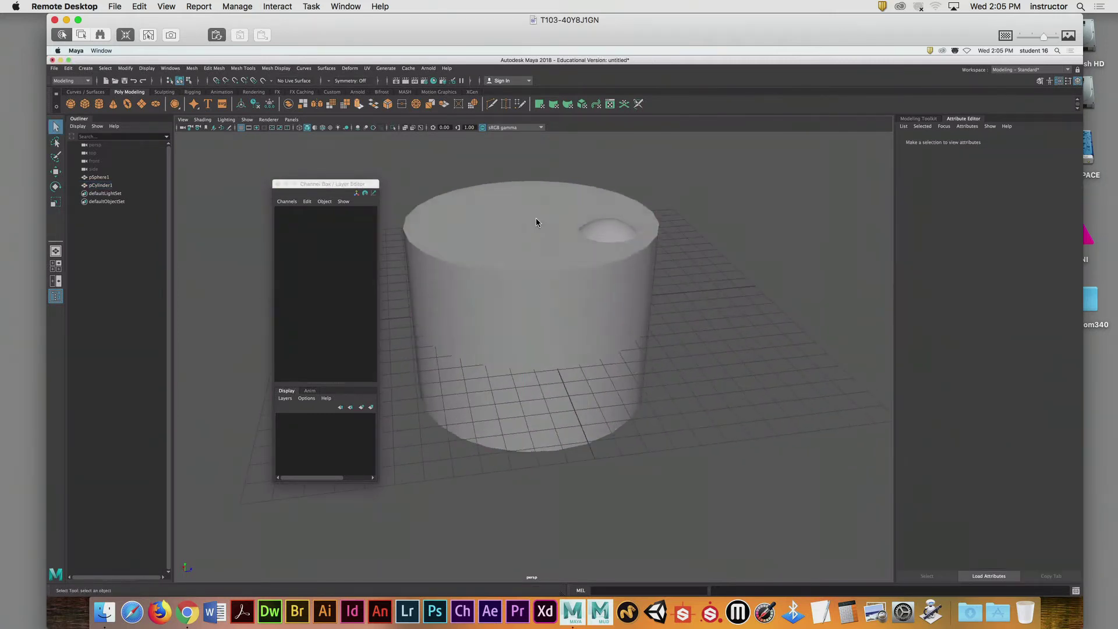
{"action": "left_click", "coordinate": [536, 218]}
{"action": "middle_click_drag", "start_coordinate": [536, 241], "coordinate": [562, 265], "text": "alt"}
{"action": "right_click_drag", "start_coordinate": [562, 265], "coordinate": [773, 205], "text": "alt"}
{"action": "mouse_move", "coordinate": [612, 230]}
{"action": "middle_mouse_down", "text": "alt"}
{"action": "mouse_move", "coordinate": [649, 293]}
{"action": "mouse_move", "coordinate": [650, 279]}
{"action": "mouse_move", "coordinate": [592, 249]}
{"action": "mouse_move", "coordinate": [601, 242]}
{"action": "middle_mouse_up", "text": "alt"}
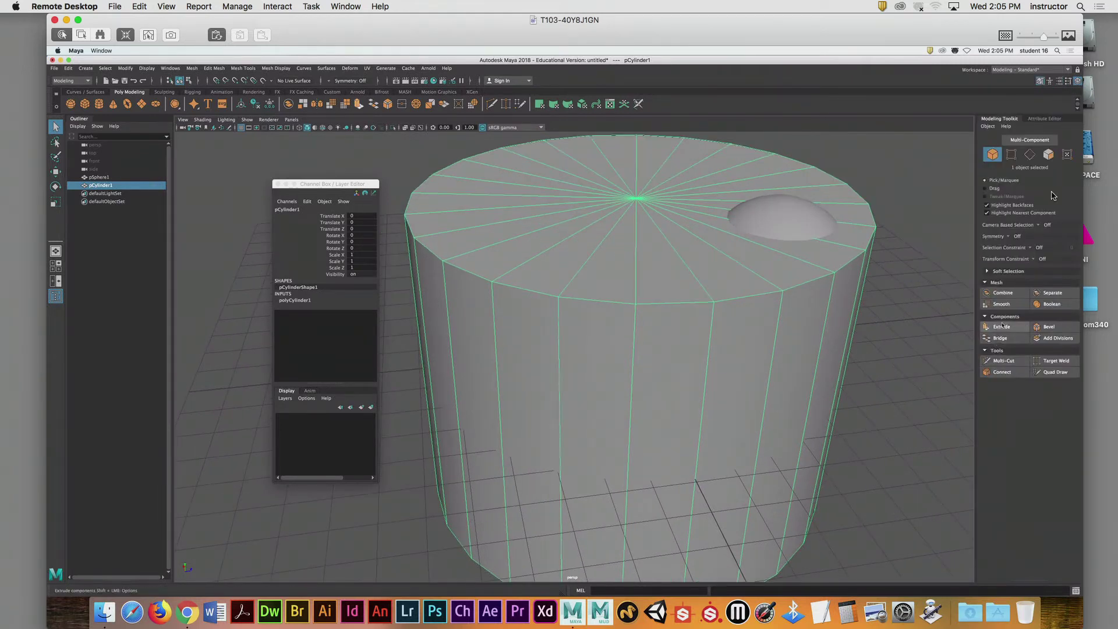
{"action": "left_click", "coordinate": [1051, 155]}
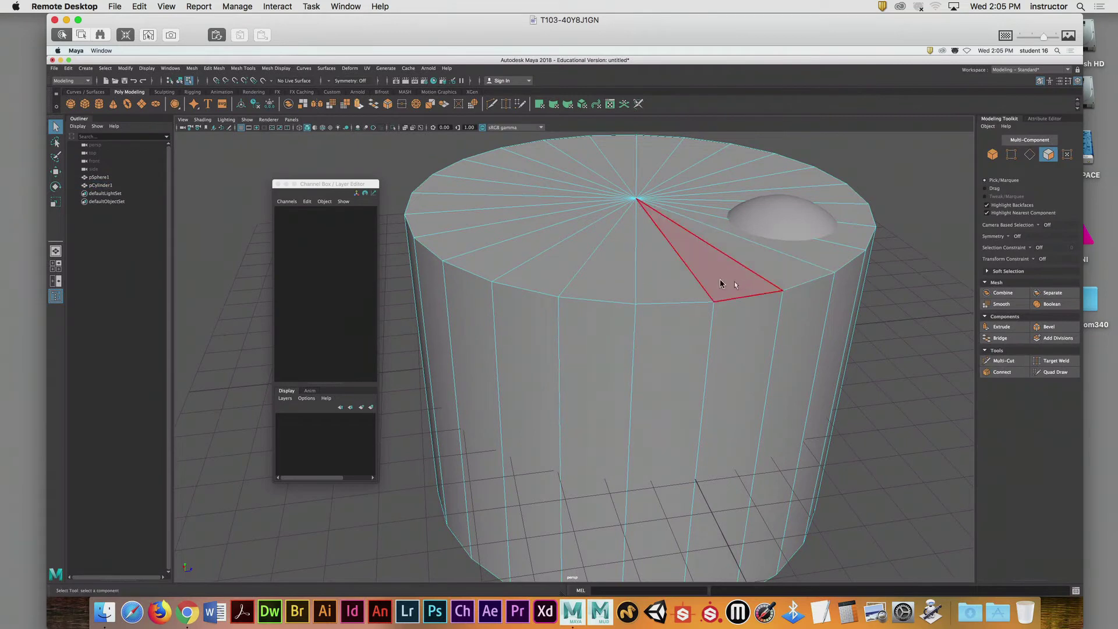
{"action": "mouse_move", "coordinate": [731, 210]}
{"action": "left_mouse_down"}
{"action": "mouse_move", "coordinate": [596, 189]}
{"action": "mouse_move", "coordinate": [627, 242]}
{"action": "mouse_move", "coordinate": [739, 299]}
{"action": "left_mouse_up"}
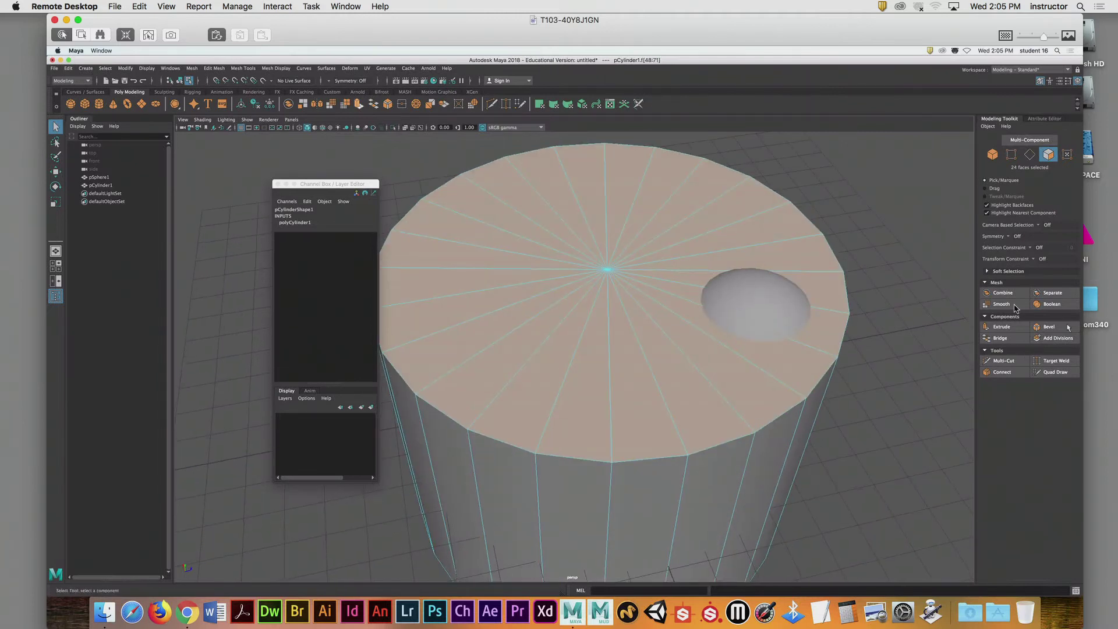
{"action": "left_click", "coordinate": [1002, 327]}
- Undo a trial Thickness drag and inset the top cap faces to Offset 0.45, leaving a narrow rim
{"action": "left_click_drag", "start_coordinate": [789, 368], "coordinate": [870, 326]}
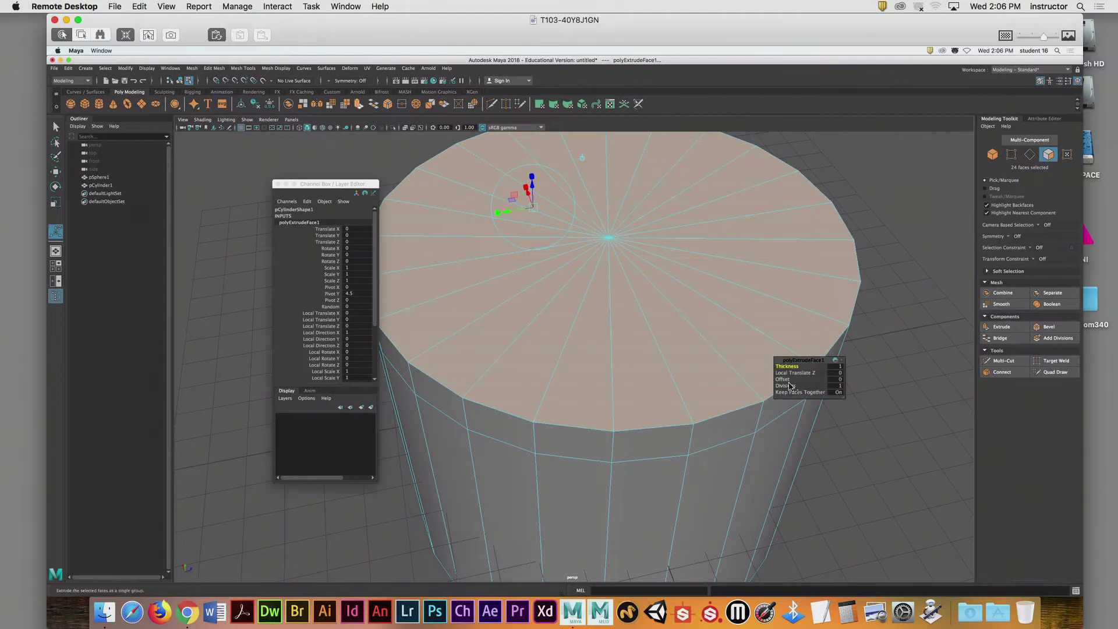
{"action": "key", "text": "ctrl+z"}
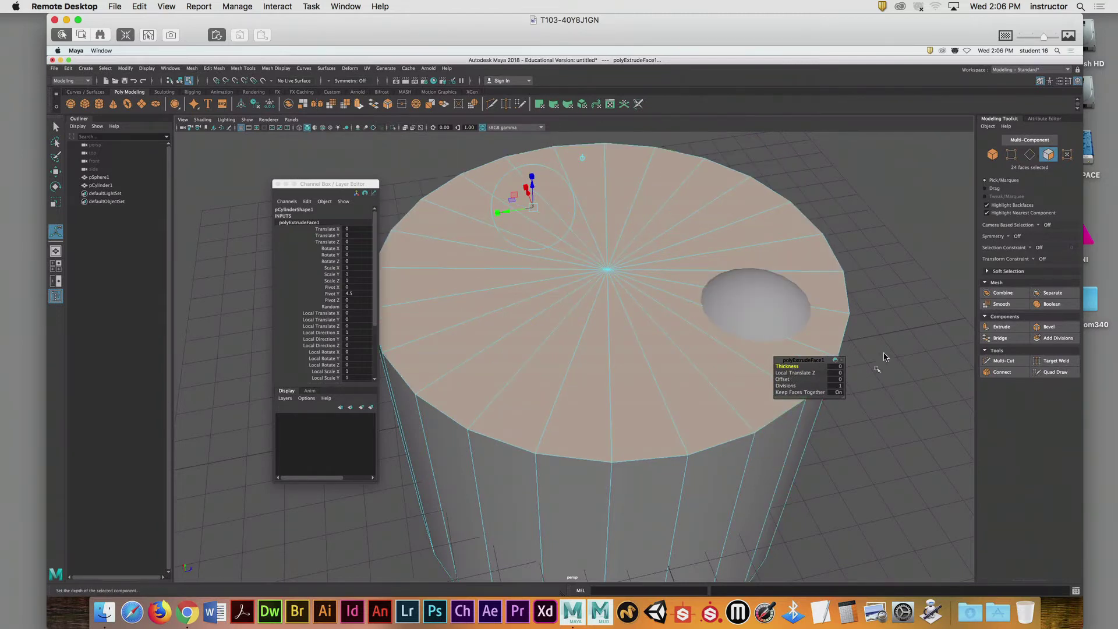
{"action": "left_click", "coordinate": [783, 380]}
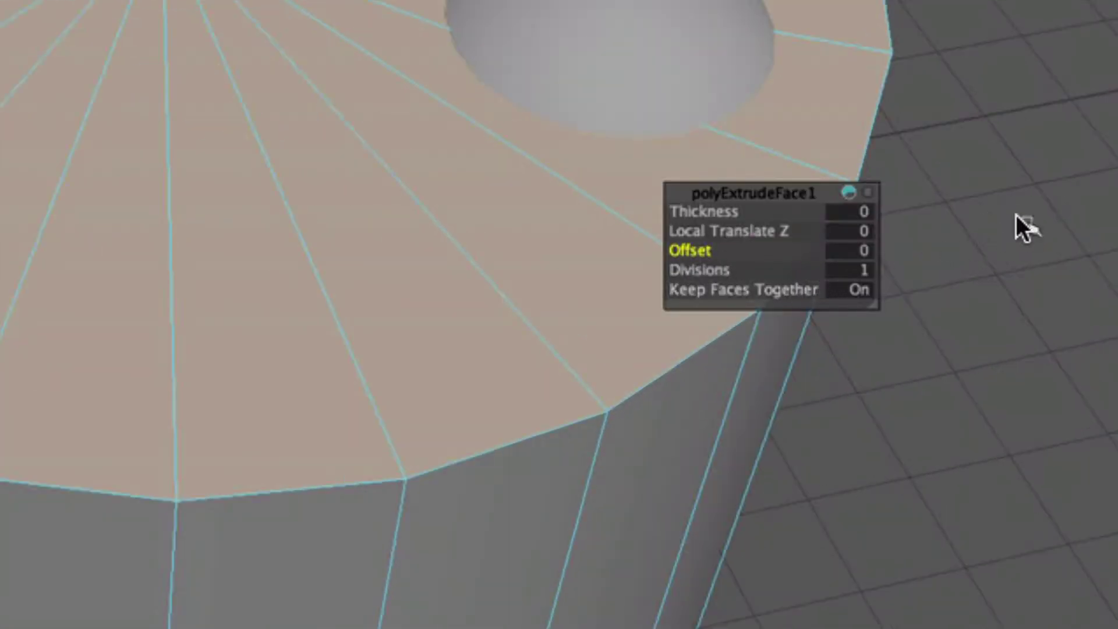
{"action": "middle_click_drag", "start_coordinate": [1008, 231], "coordinate": [1012, 236]}
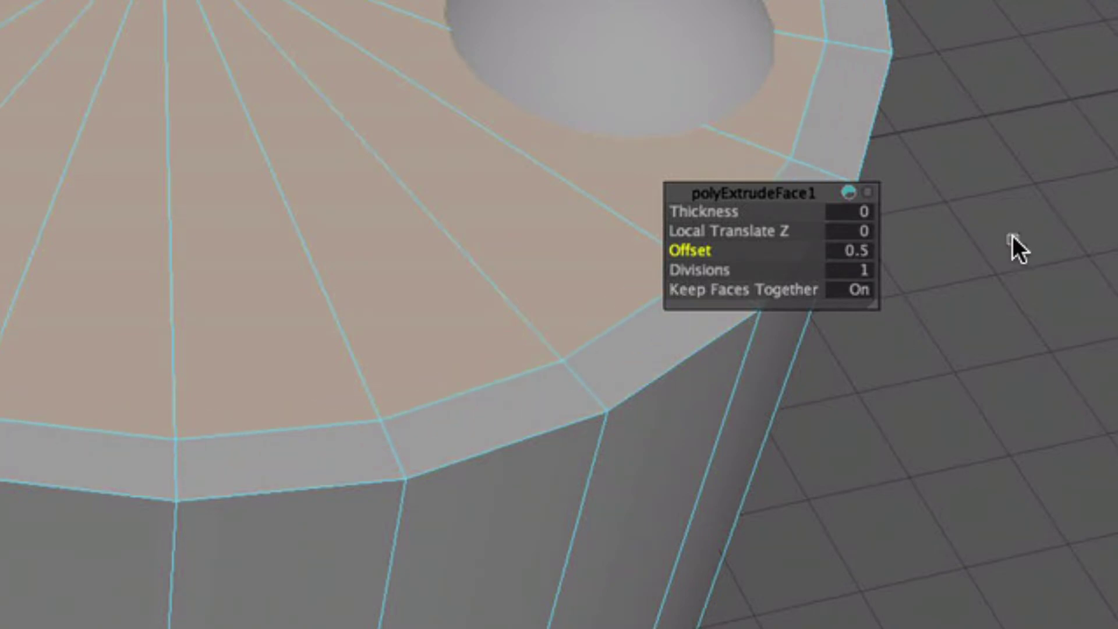
{"action": "left_click_drag", "start_coordinate": [690, 250], "coordinate": [648, 268]}
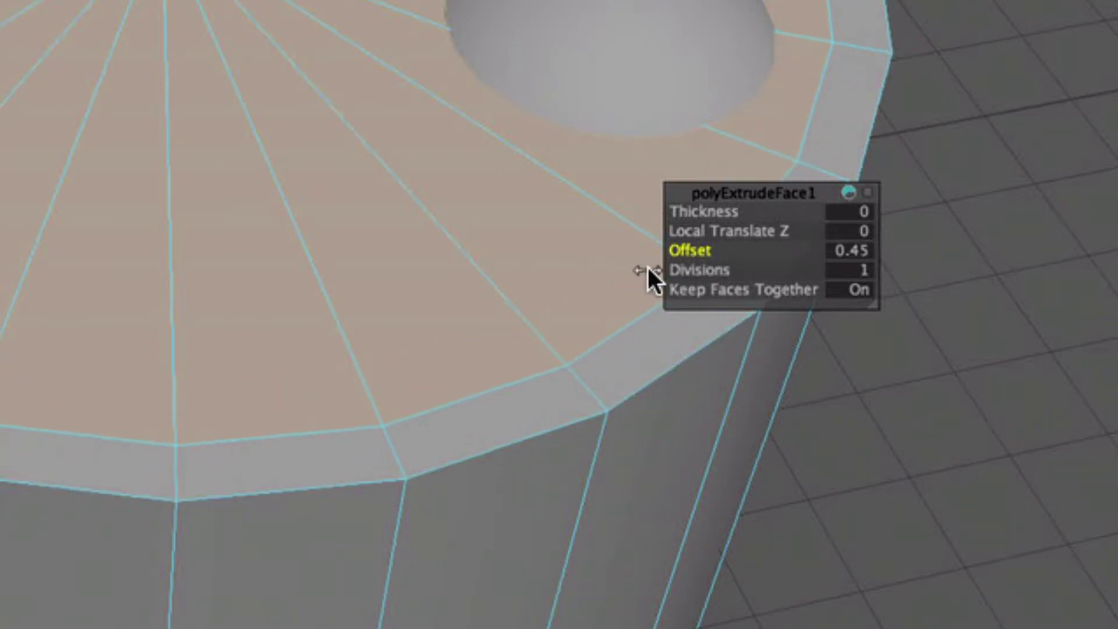
{"action": "scroll", "coordinate": [904, 346], "scroll_direction": "down", "scroll_amount": 8}
{"action": "scroll", "coordinate": [902, 345], "scroll_direction": "up", "scroll_amount": 4}
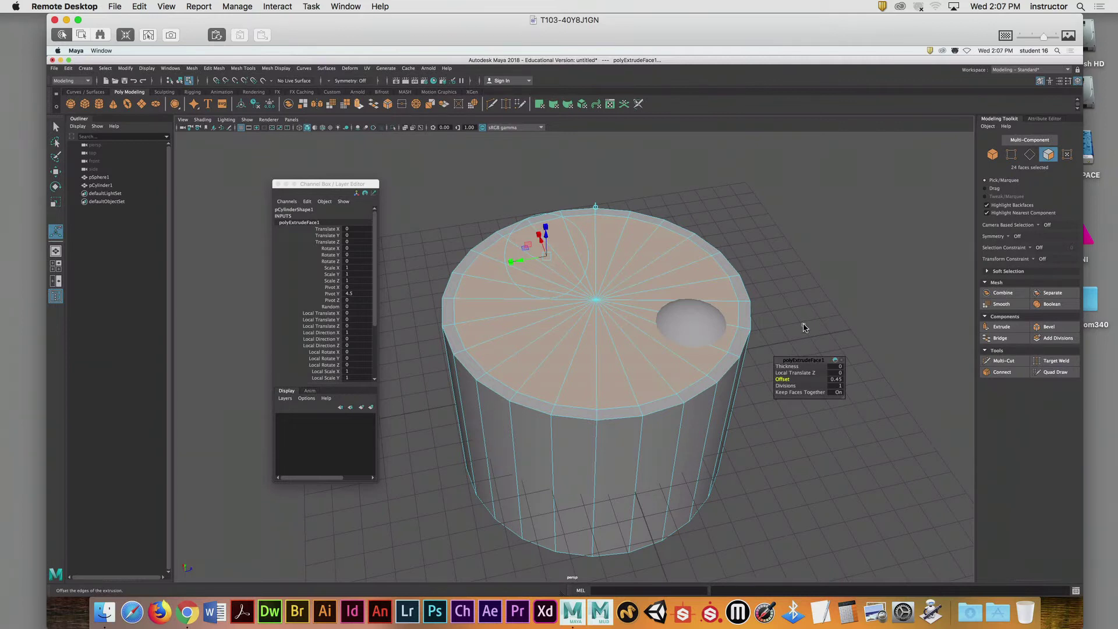
- Widen the rim inset and extrude the inner faces up into a 2.94-thick neck
{"action": "middle_click_drag", "start_coordinate": [805, 327], "coordinate": [807, 308], "text": "alt"}
{"action": "right_click_drag", "start_coordinate": [804, 304], "coordinate": [863, 314], "text": "alt"}
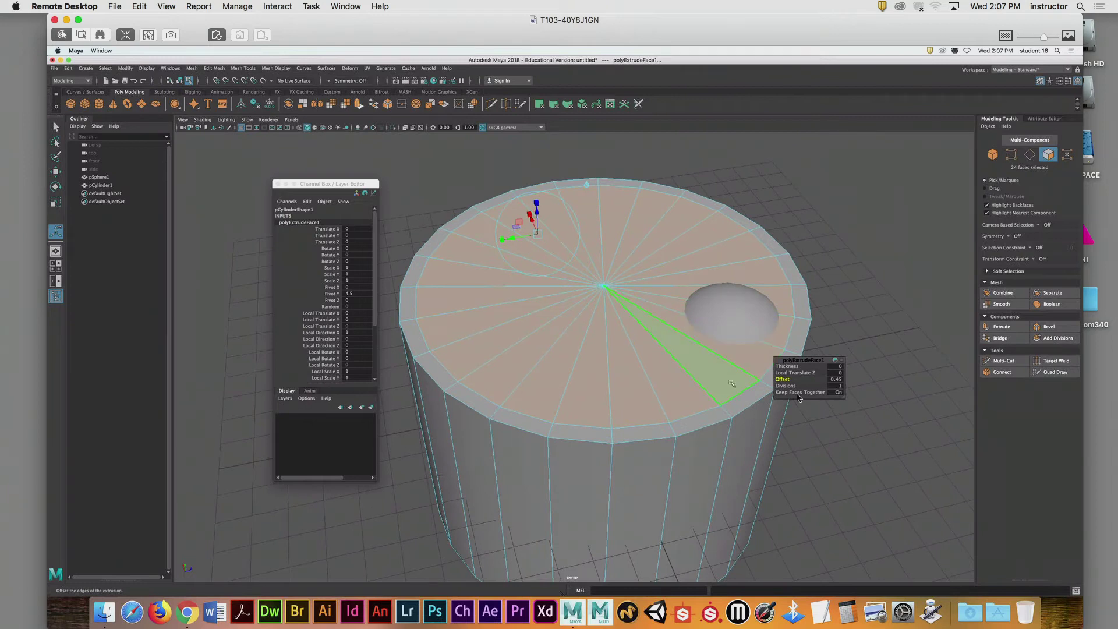
{"action": "left_click_drag", "start_coordinate": [784, 380], "coordinate": [813, 387]}
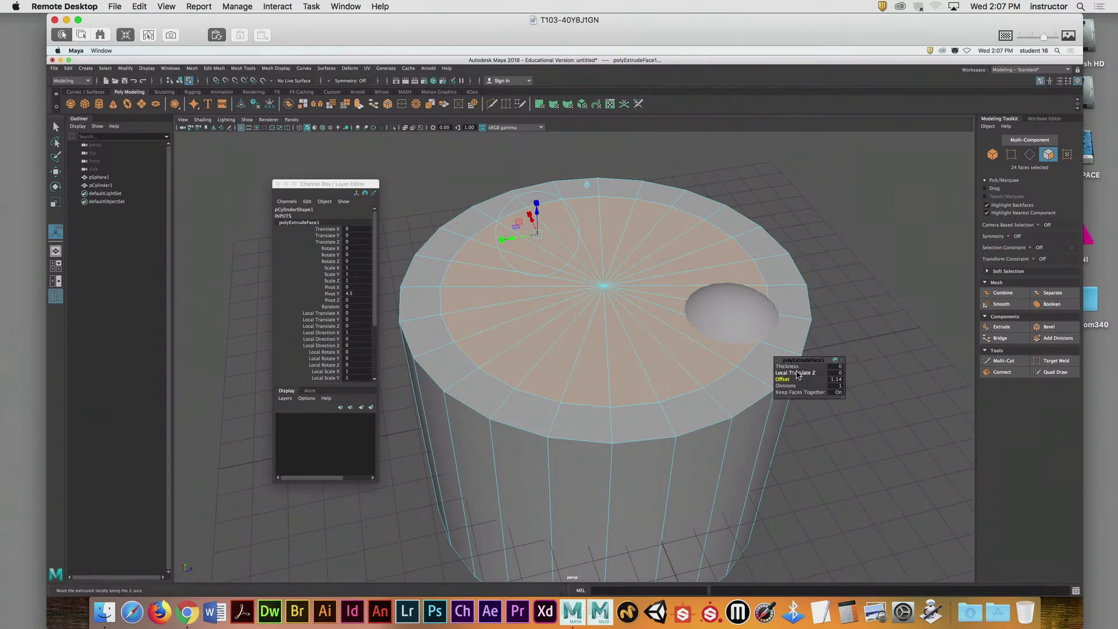
{"action": "key", "text": "ctrl+e"}
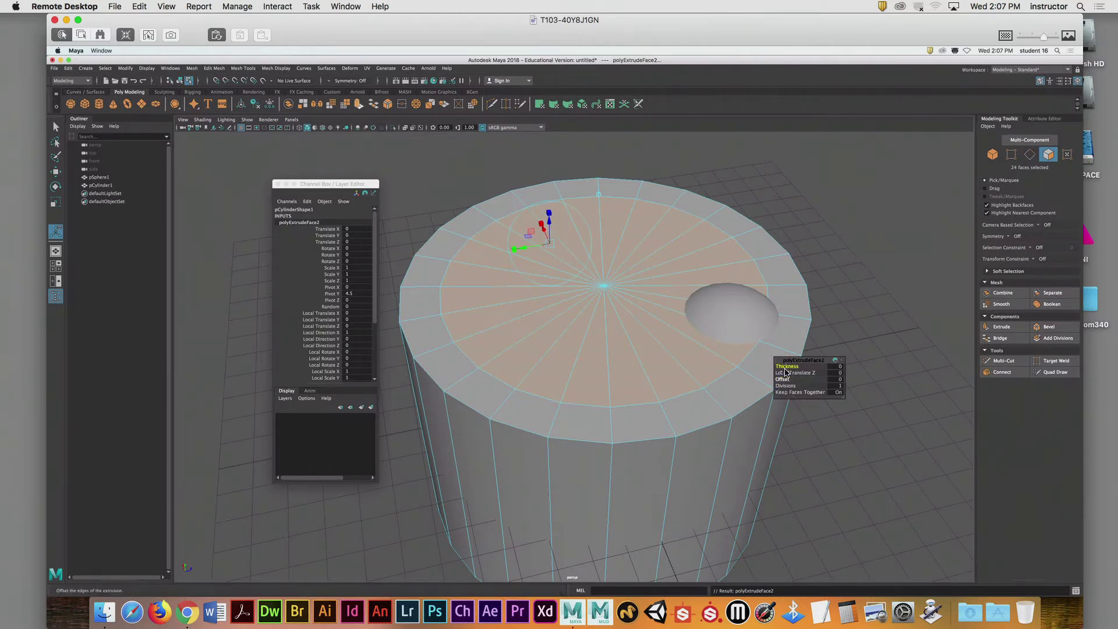
{"action": "middle_click_drag", "start_coordinate": [788, 369], "coordinate": [901, 363]}
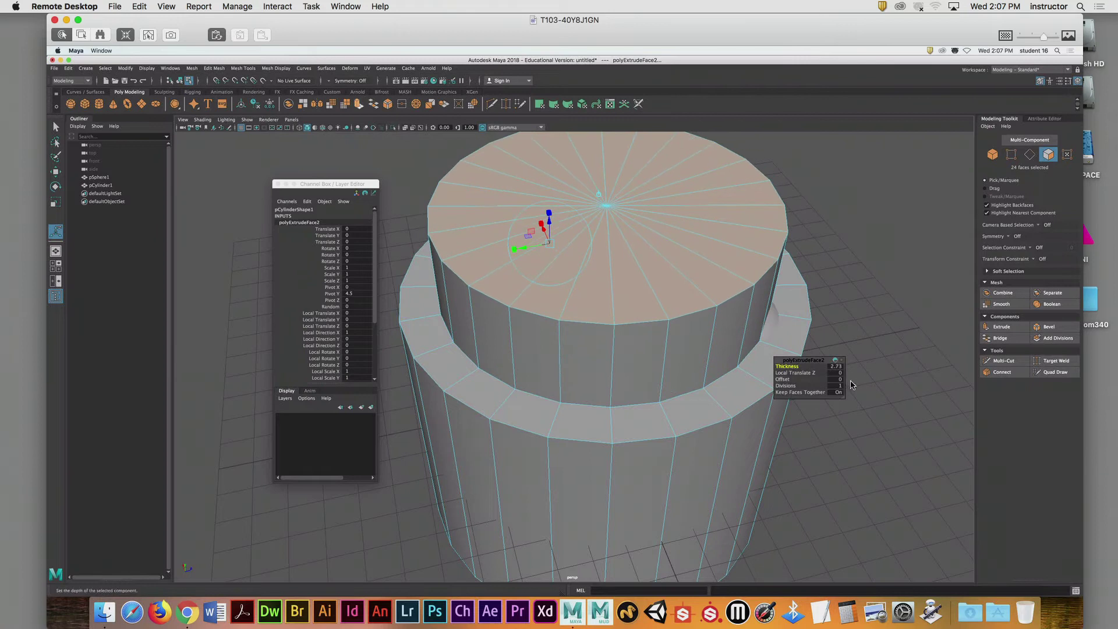
- Extrude twice more: flare the top outward with negative offset, then raise it 1.99 into a disc
{"action": "key", "text": "ctrl+e"}
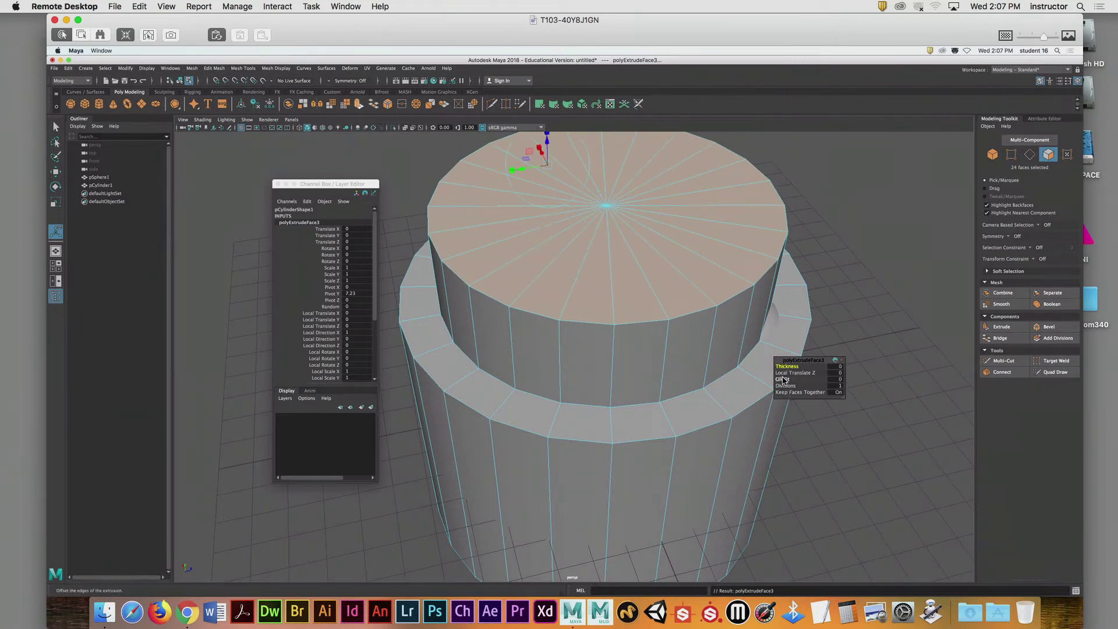
{"action": "left_click", "coordinate": [784, 380]}
{"action": "middle_click_drag", "start_coordinate": [792, 387], "coordinate": [764, 392]}
{"action": "key", "text": "ctrl+e"}
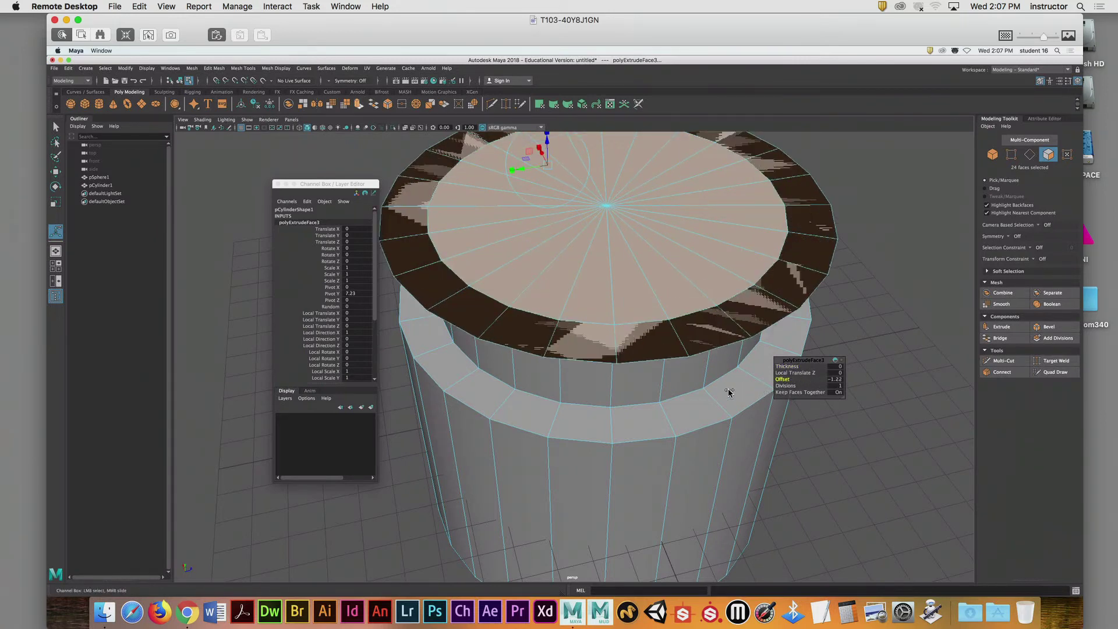
{"action": "left_click", "coordinate": [787, 367]}
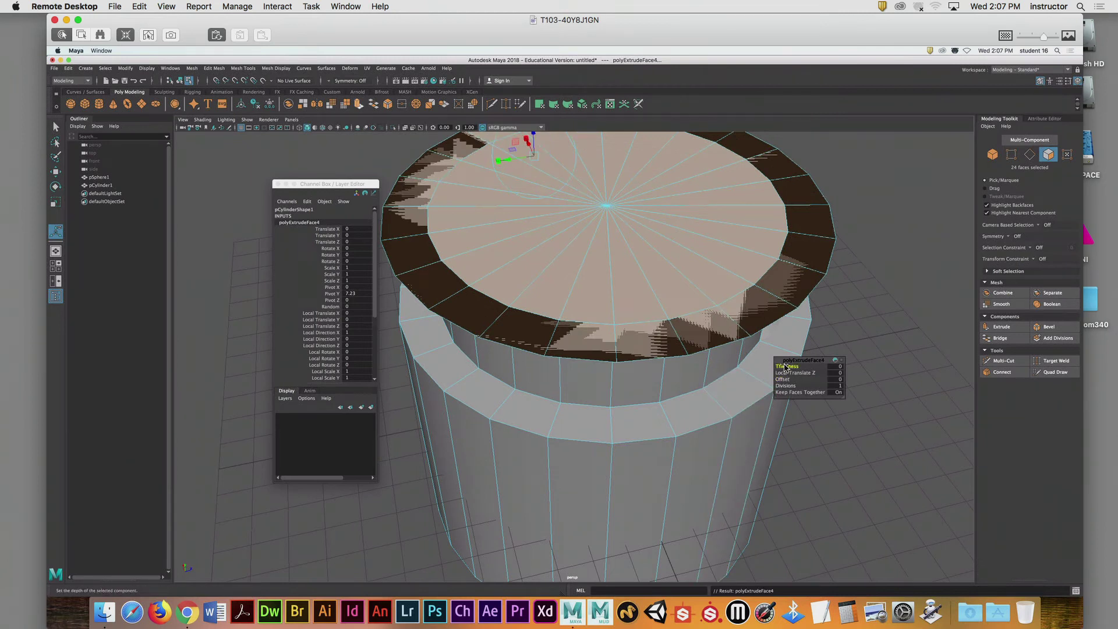
{"action": "middle_click_drag", "start_coordinate": [787, 366], "coordinate": [868, 303]}
- Zoom out to view the whole spool shape and leave the face extrude tool
{"action": "left_click_drag", "start_coordinate": [868, 303], "coordinate": [891, 343], "text": "alt"}
{"action": "right_click_drag", "start_coordinate": [891, 335], "coordinate": [735, 320], "text": "alt"}
{"action": "left_click_drag", "start_coordinate": [735, 320], "coordinate": [742, 326], "text": "alt"}
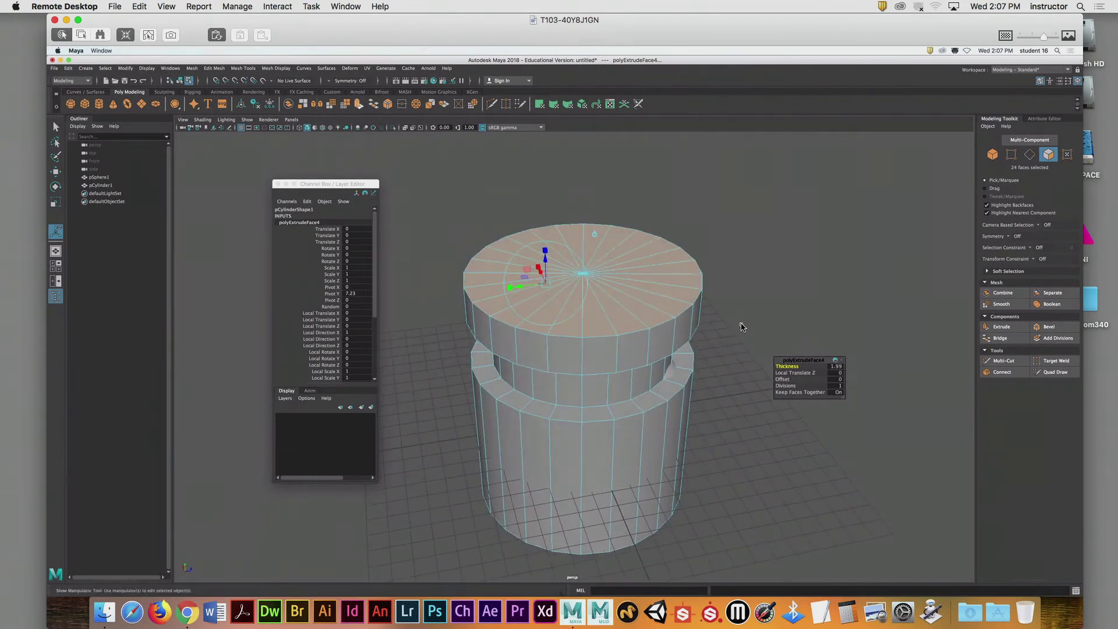
{"action": "key", "text": "q"}
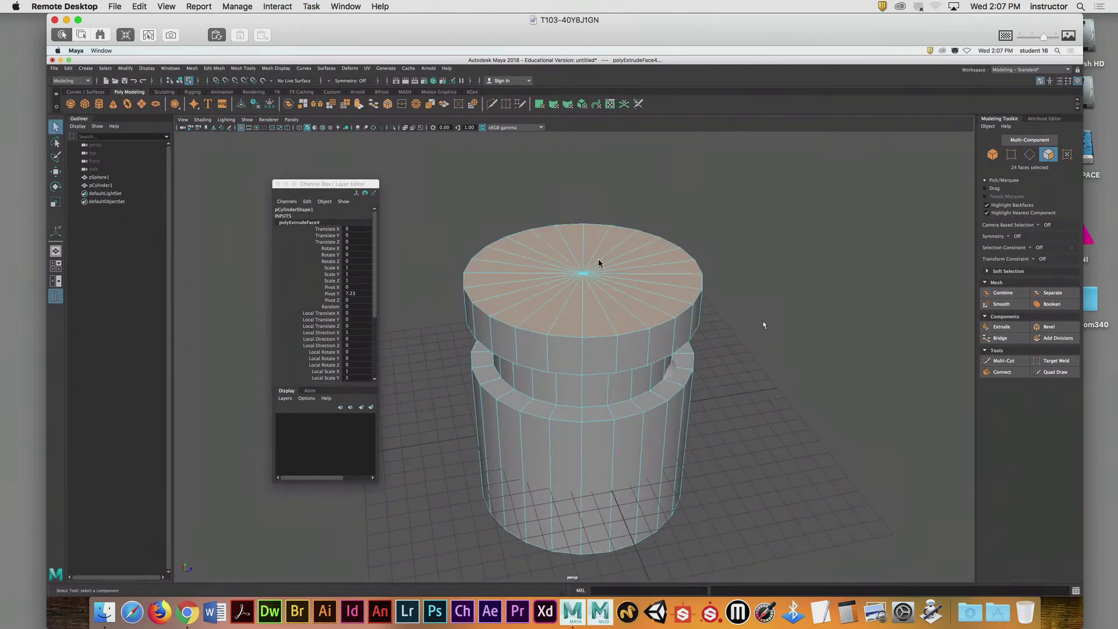
{"action": "left_click_drag", "start_coordinate": [337, 187], "coordinate": [352, 169]}
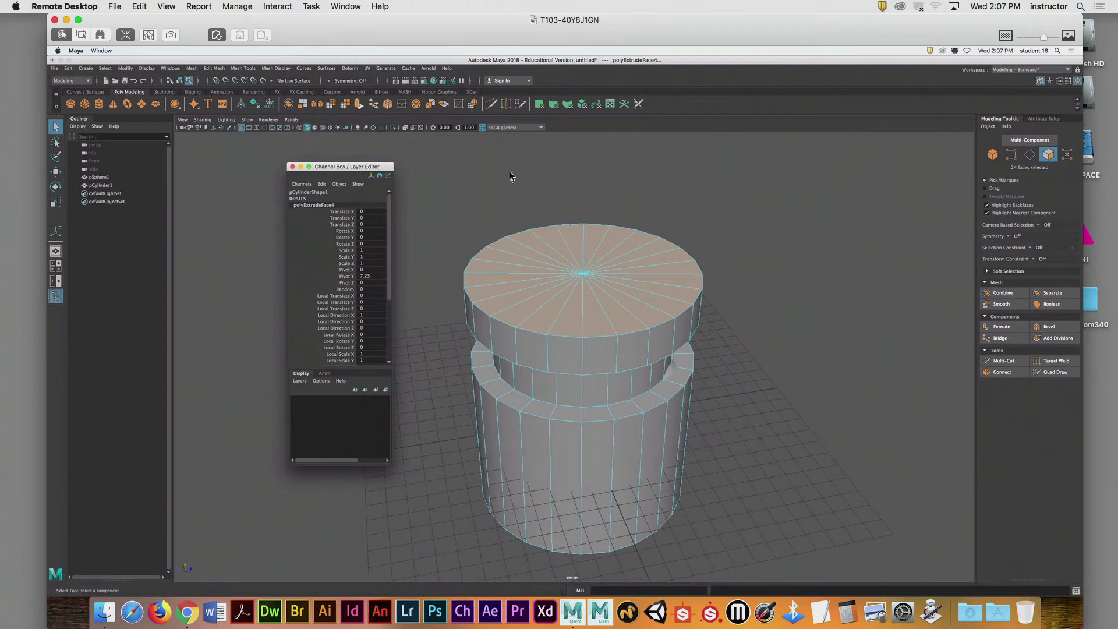
{"action": "left_click", "coordinate": [844, 205]}
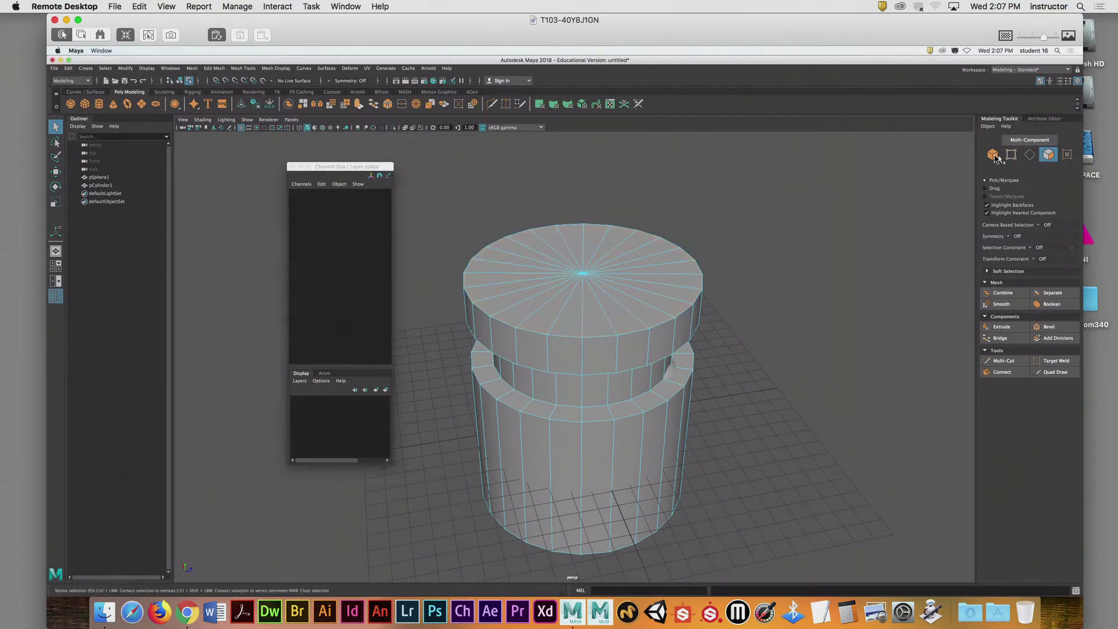
- Return to object mode and expand polyCylinder1 showing Radius 5.9, Height 9, 24 axis subdivisions
{"action": "key", "text": "F8"}
{"action": "left_click_drag", "start_coordinate": [832, 200], "coordinate": [786, 212], "text": "alt"}
{"action": "left_click_drag", "start_coordinate": [373, 168], "coordinate": [386, 200]}
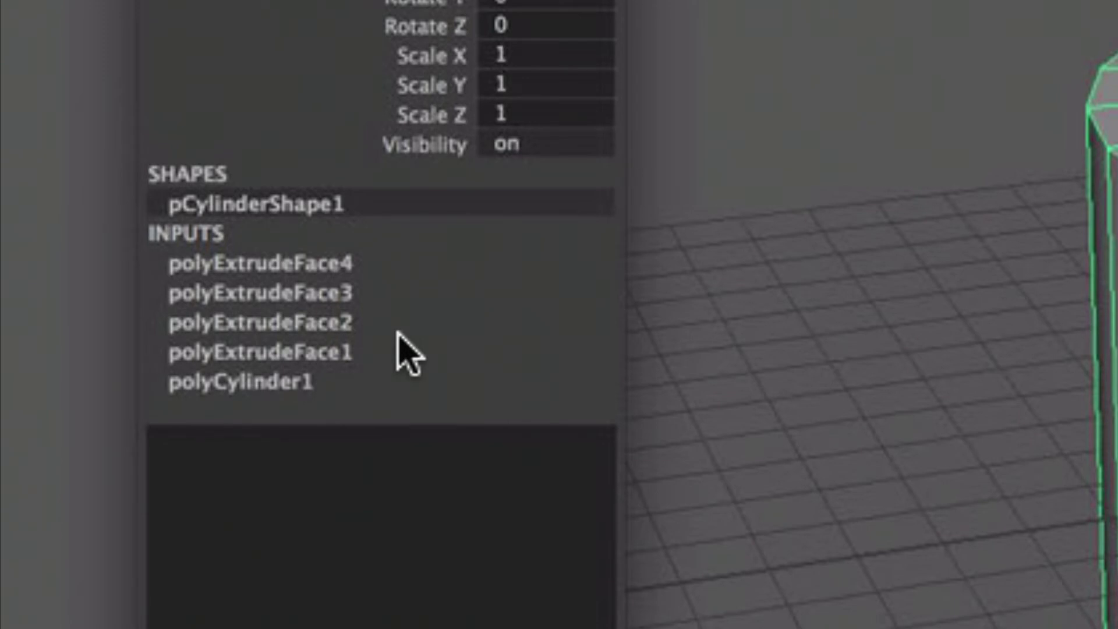
{"action": "left_click", "coordinate": [309, 386]}
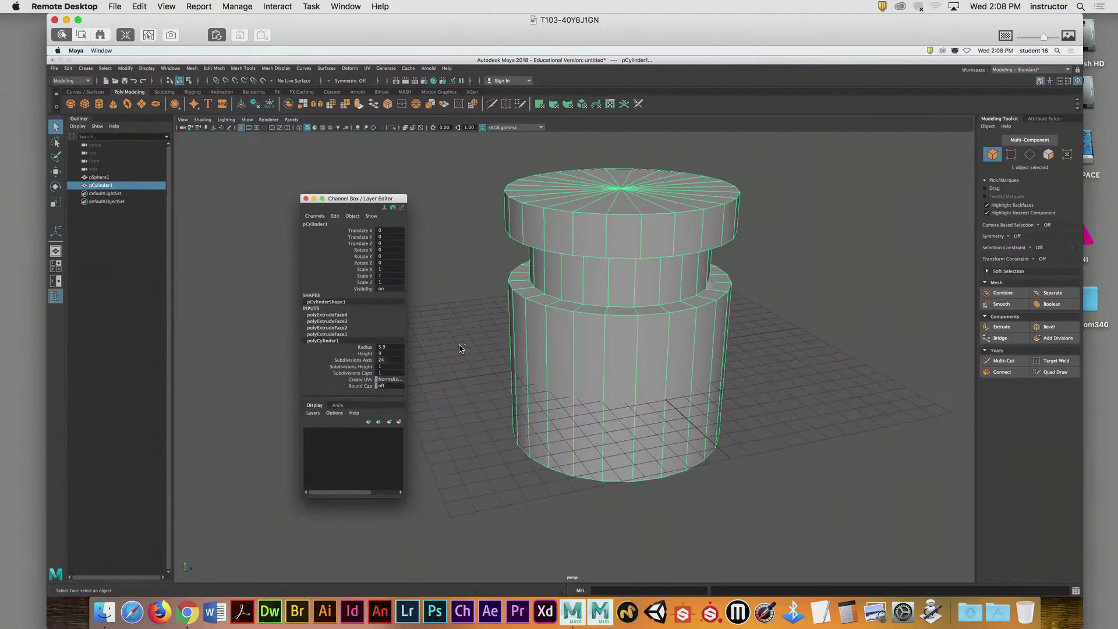
- Set Subdivisions Axis to 8, then reselect the cylinder and set it back to 24
{"action": "left_click", "coordinate": [385, 360]}
{"action": "key", "text": "Return"}
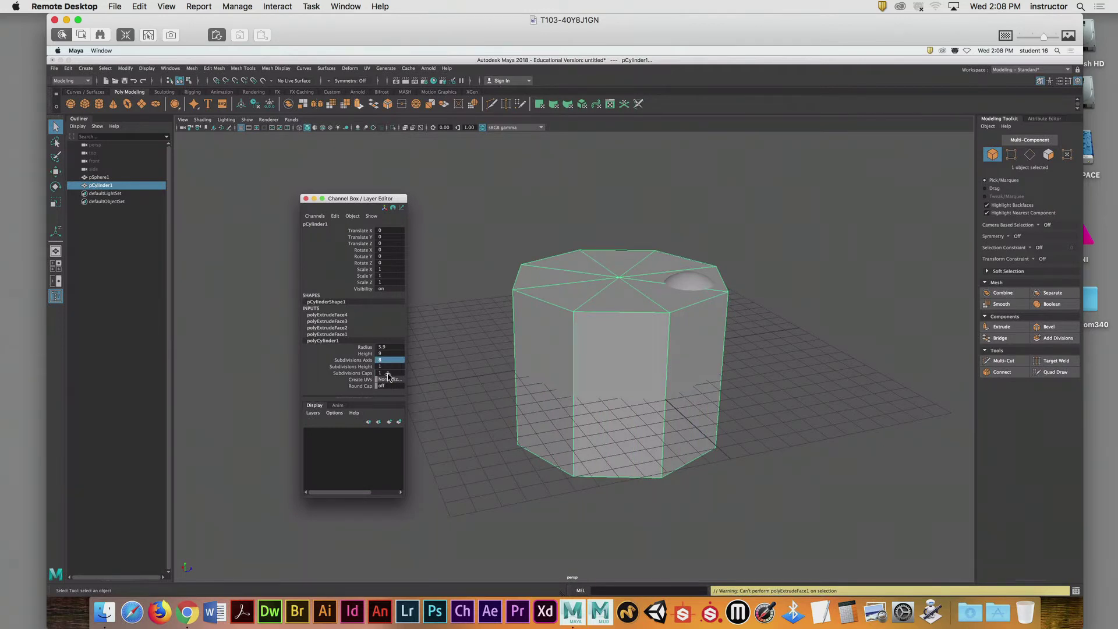
{"action": "left_click", "coordinate": [429, 357]}
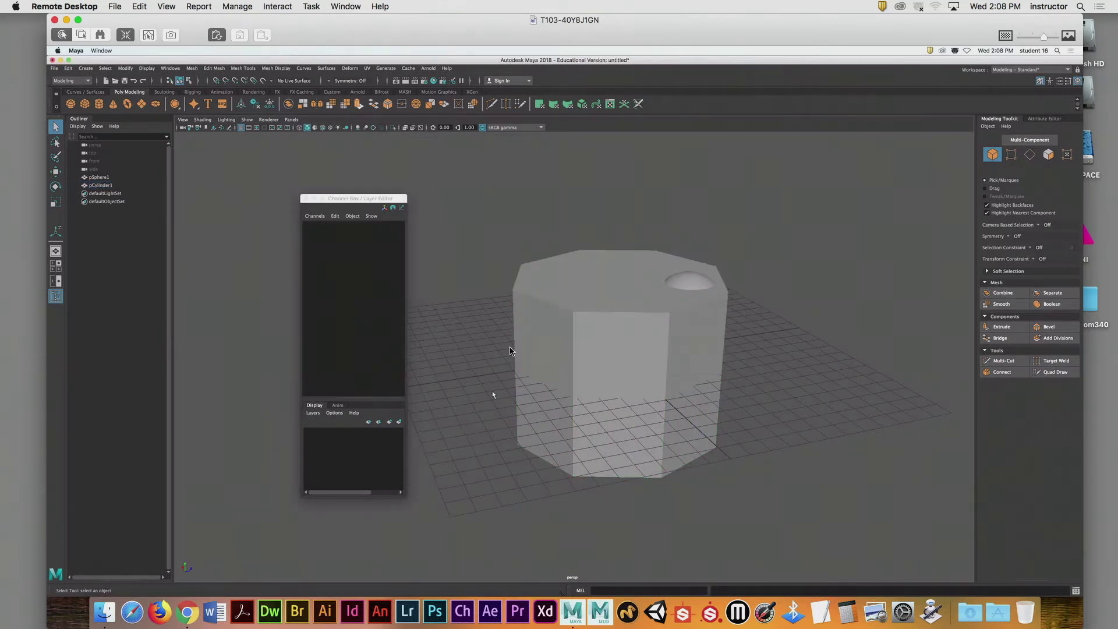
{"action": "left_click", "coordinate": [563, 349]}
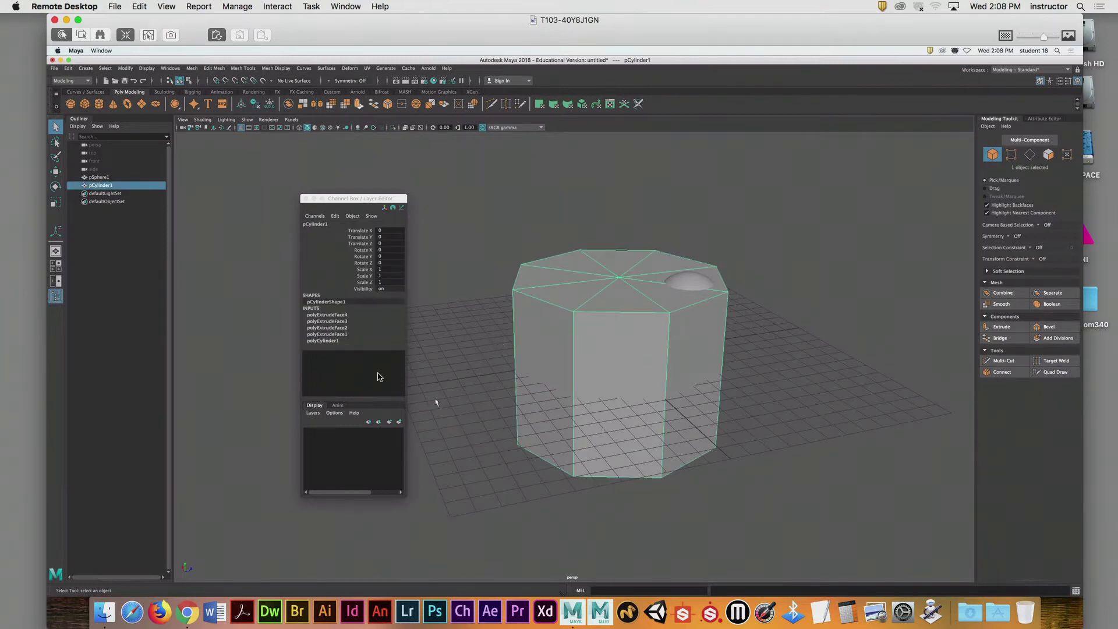
{"action": "left_click", "coordinate": [324, 343]}
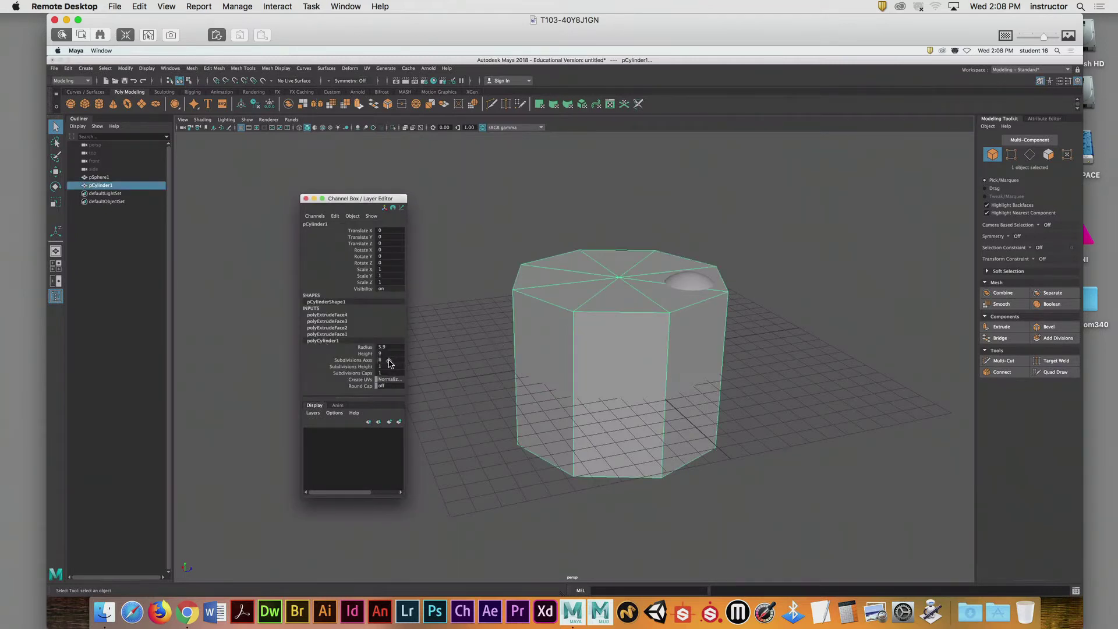
{"action": "double_click", "coordinate": [389, 361]}
{"action": "type", "text": "24"}
{"action": "key", "text": "Return"}
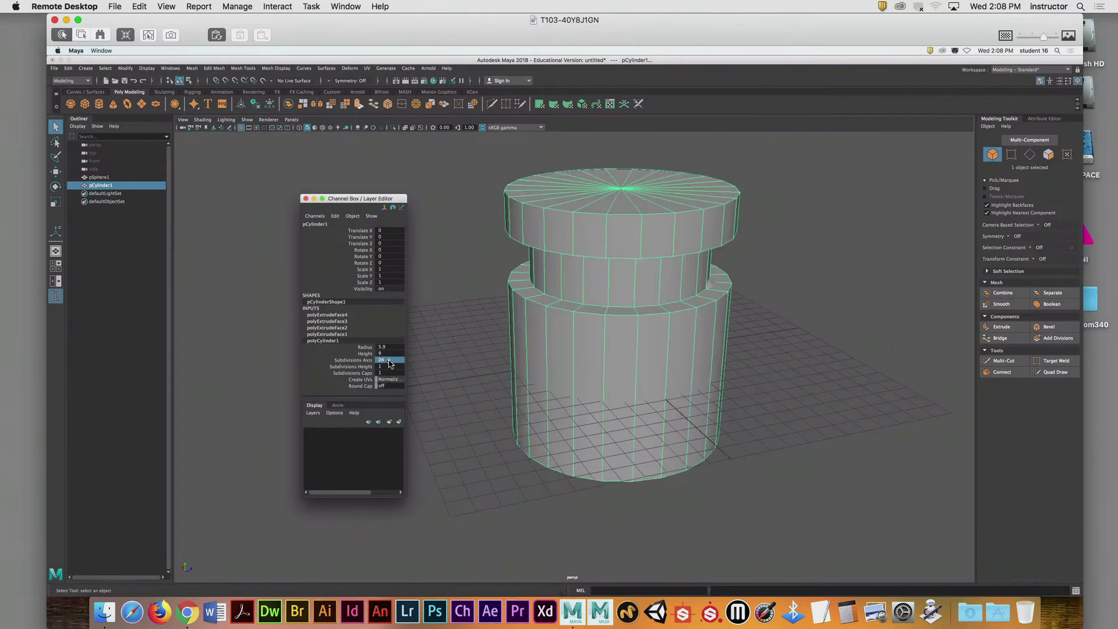
- Scrub the axis subdivisions interactively in the viewport, then enter the final value
{"action": "left_click", "coordinate": [345, 361]}
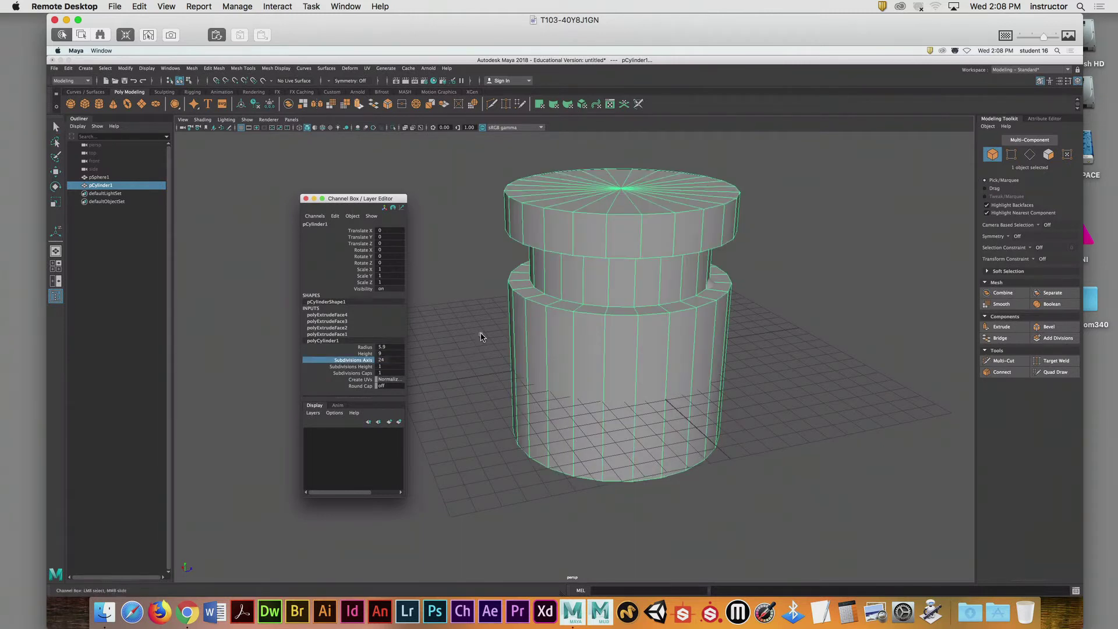
{"action": "middle_click_drag", "start_coordinate": [480, 337], "coordinate": [469, 360]}
{"action": "left_click", "coordinate": [391, 361]}
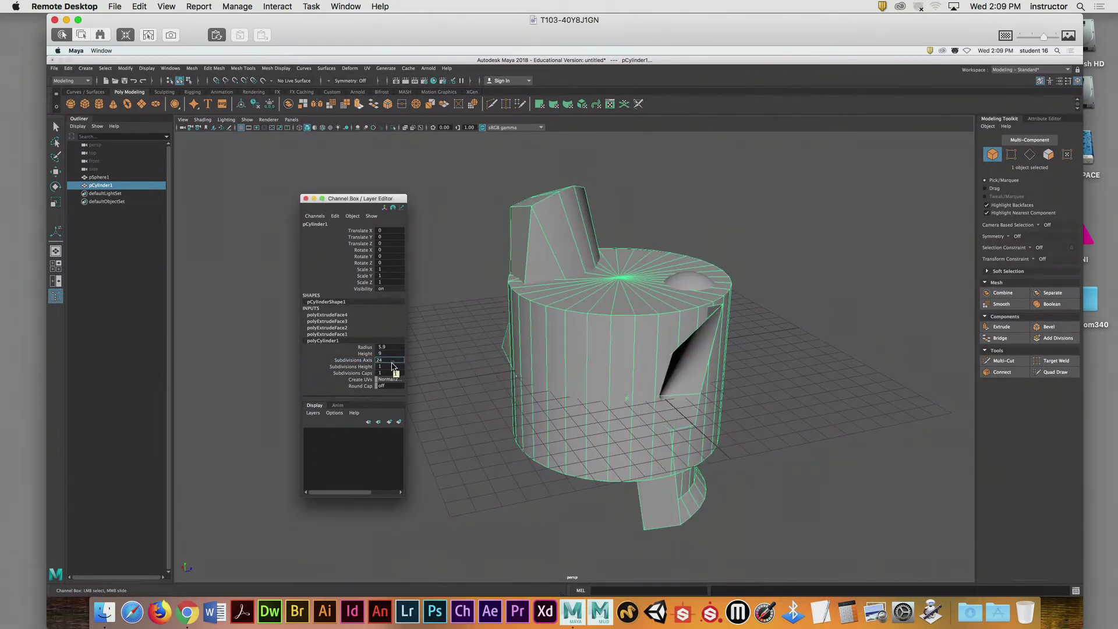
{"action": "key", "text": "Return"}
- Reselect the cylinder from a top-down view and show the last extrusion's settings
{"action": "key", "text": "q"}
{"action": "left_click", "coordinate": [501, 314]}
{"action": "left_click_drag", "start_coordinate": [575, 311], "coordinate": [490, 336], "text": "alt"}
{"action": "left_click", "coordinate": [565, 229]}
{"action": "left_click_drag", "start_coordinate": [542, 284], "coordinate": [556, 317], "text": "alt"}
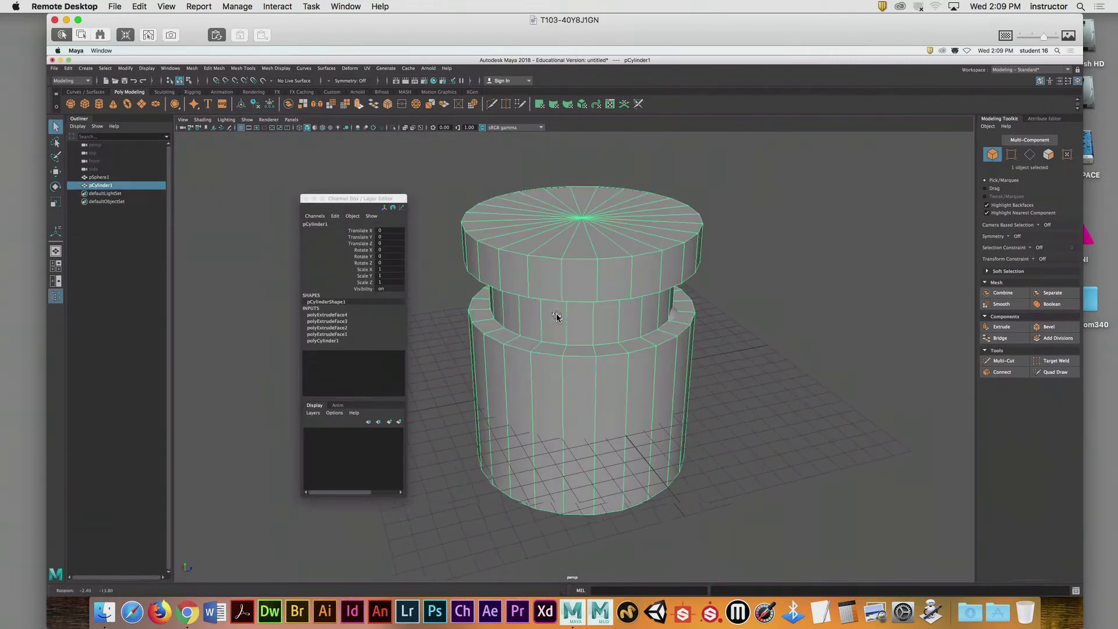
{"action": "left_click", "coordinate": [329, 316]}
{"action": "left_click_drag", "start_coordinate": [450, 295], "coordinate": [401, 378], "text": "alt"}
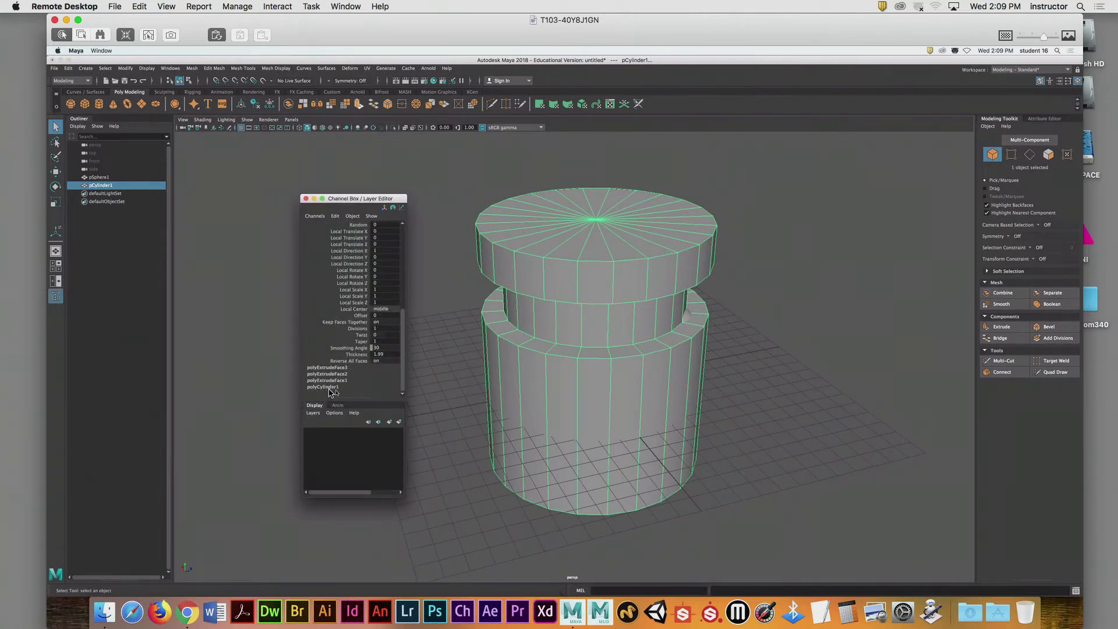
- Raise polyExtrudeFace4's Thickness to 7.99 by dragging in the viewport
{"action": "left_click_drag", "start_coordinate": [536, 406], "coordinate": [544, 384], "text": "alt"}
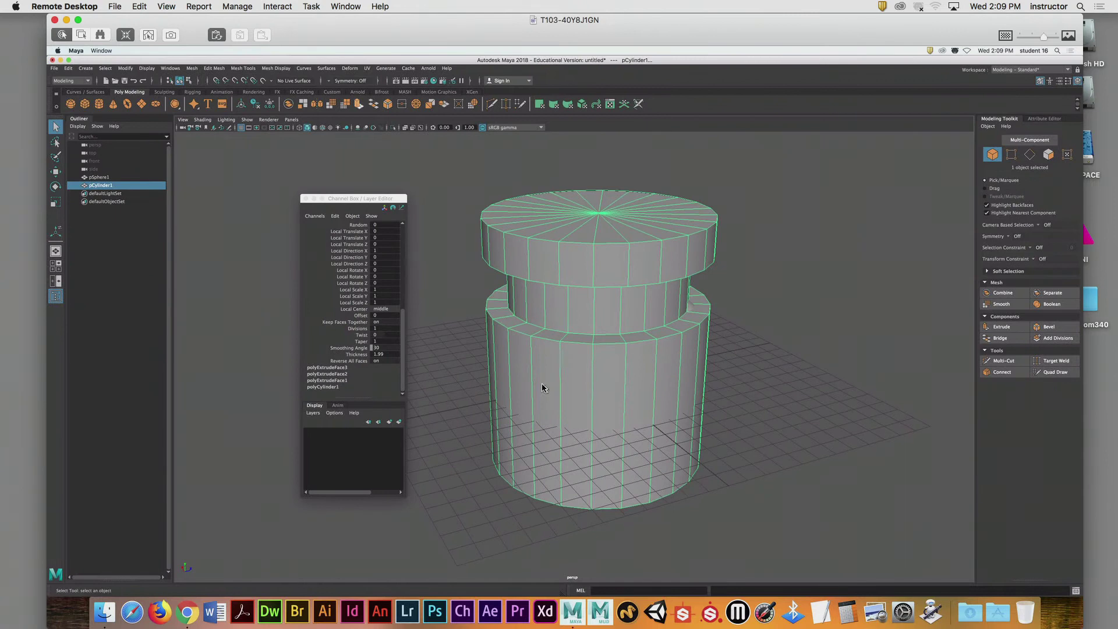
{"action": "mouse_move", "coordinate": [596, 313]}
{"action": "left_mouse_down", "text": "alt"}
{"action": "mouse_move", "coordinate": [585, 284]}
{"action": "mouse_move", "coordinate": [590, 318]}
{"action": "left_mouse_up", "text": "alt"}
{"action": "left_click_drag", "start_coordinate": [403, 372], "coordinate": [405, 362]}
{"action": "scroll", "coordinate": [406, 363], "scroll_direction": "up", "scroll_amount": 5}
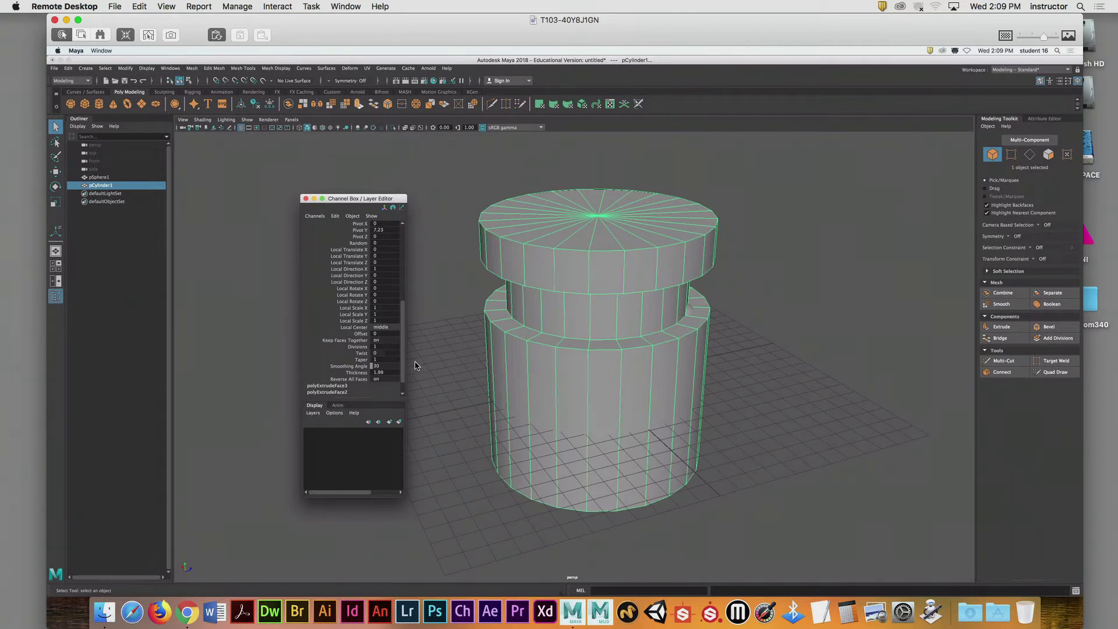
{"action": "left_click", "coordinate": [357, 373]}
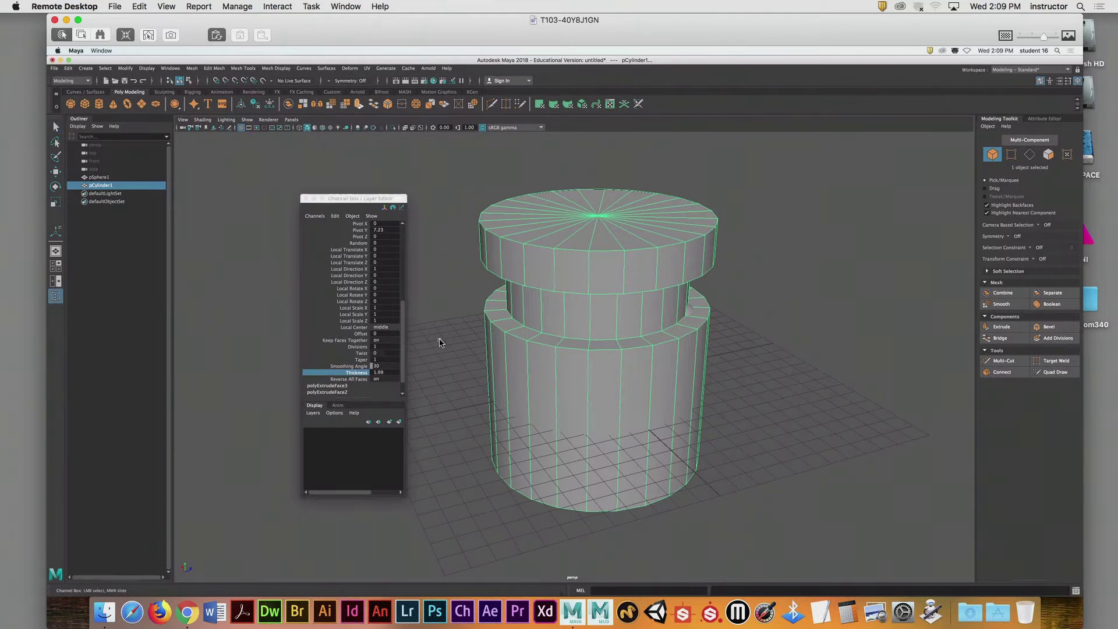
{"action": "middle_click_drag", "start_coordinate": [439, 342], "coordinate": [452, 320]}
{"action": "left_click_drag", "start_coordinate": [452, 320], "coordinate": [452, 387], "text": "alt"}
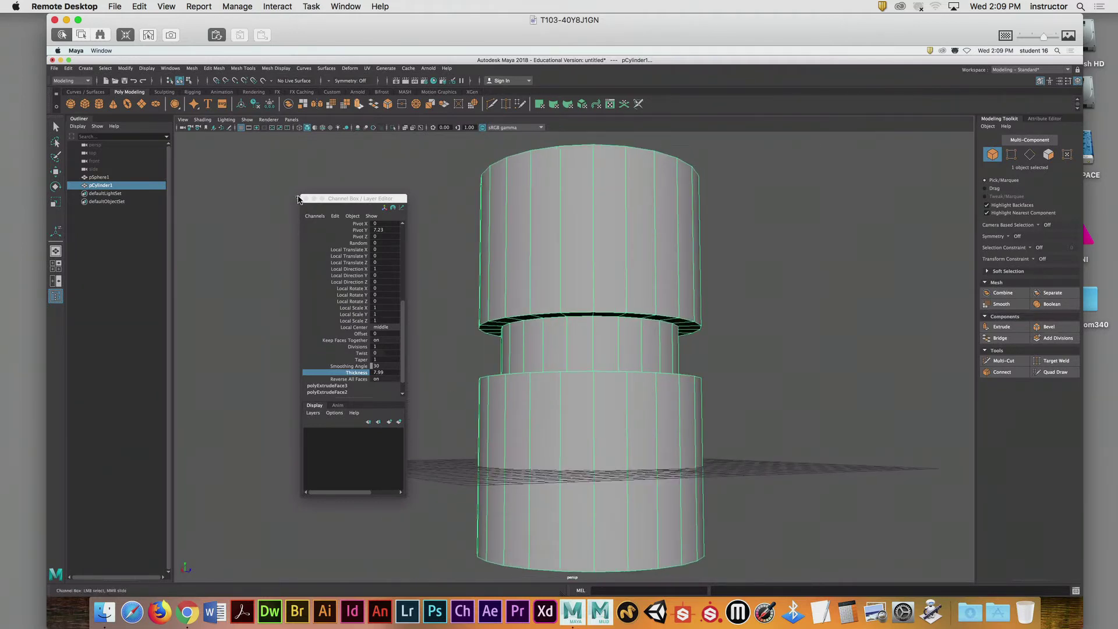
- Move the Channel Box aside, deselect, and view the taller spool from above
{"action": "left_click_drag", "start_coordinate": [343, 199], "coordinate": [322, 170]}
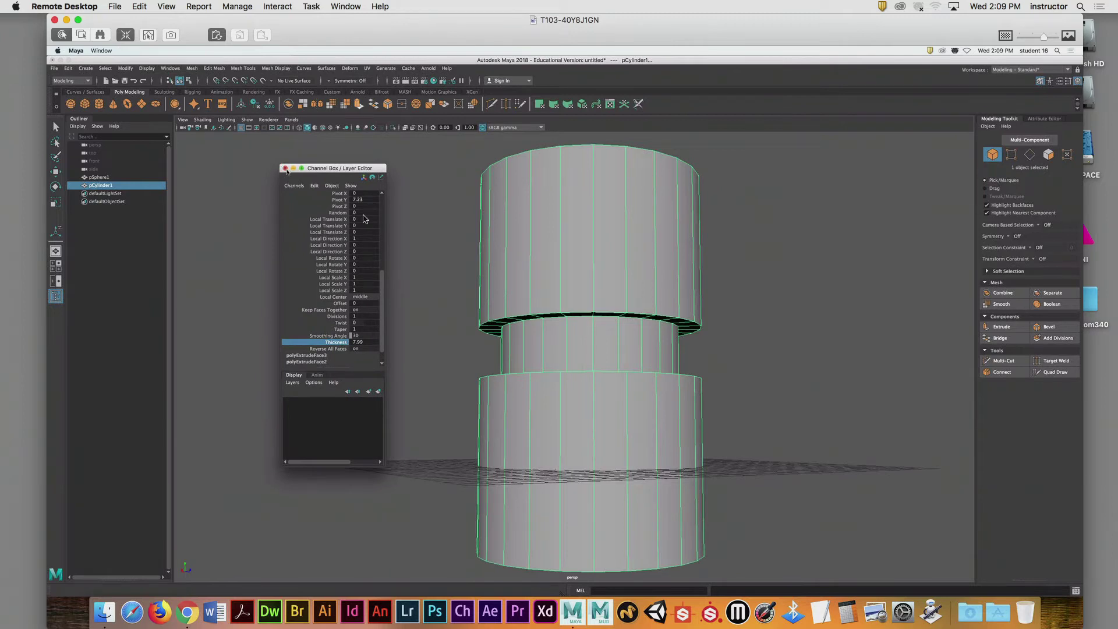
{"action": "key", "text": "q"}
{"action": "left_click", "coordinate": [432, 267]}
{"action": "left_click_drag", "start_coordinate": [463, 285], "coordinate": [573, 359], "text": "alt"}
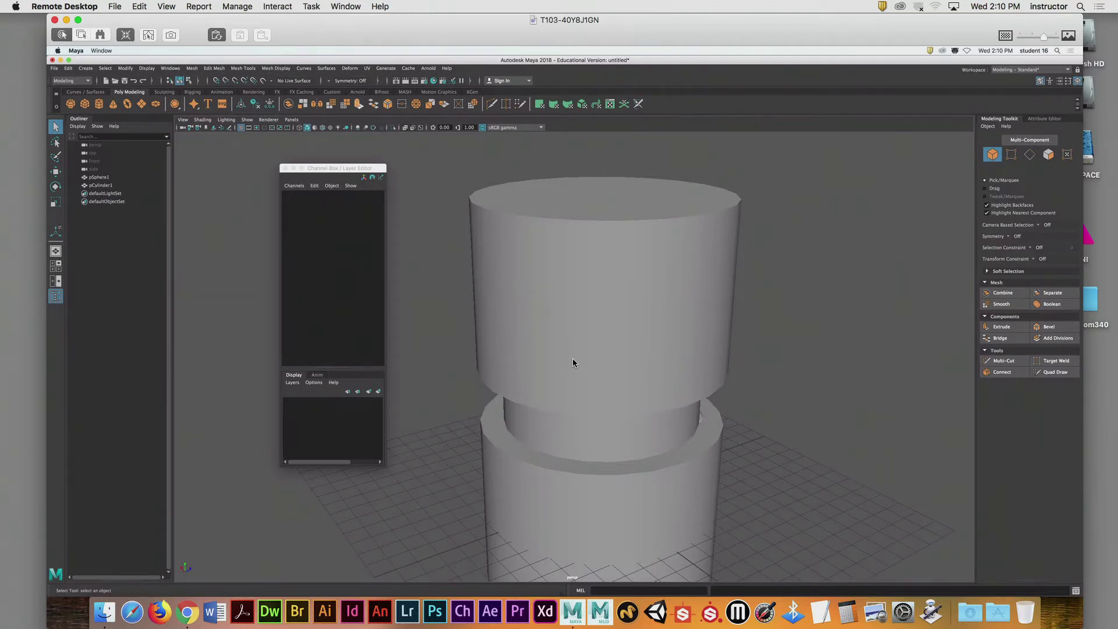
- Select the cylinder to list polyCylinder1 and its four polyExtrudeFace inputs
{"action": "left_click", "coordinate": [574, 362]}
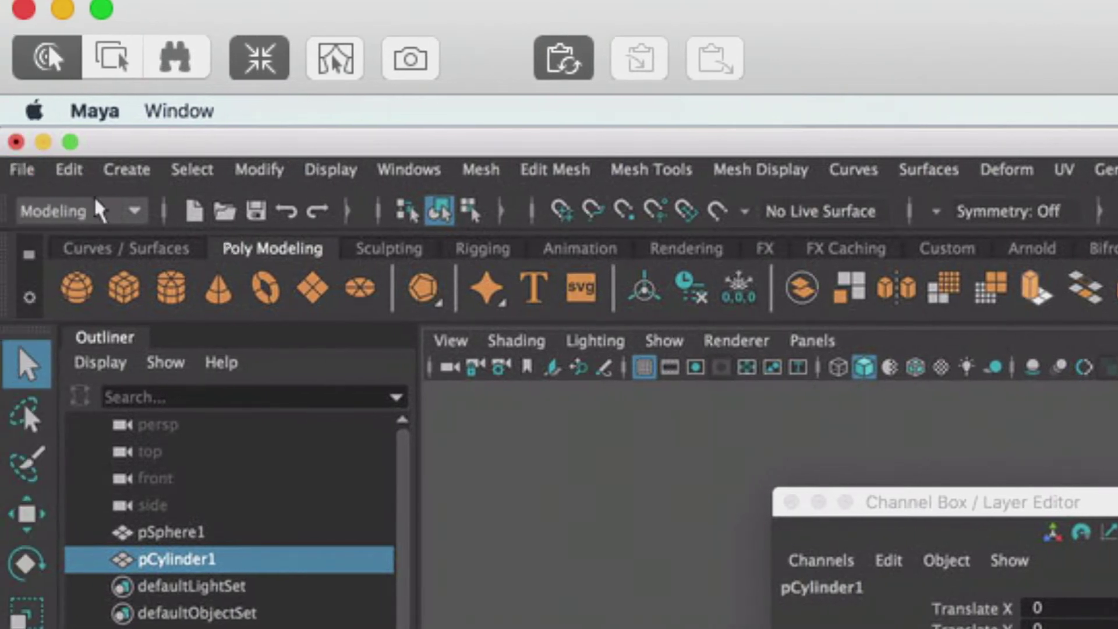
- Look over Edit > Delete by Type, then delete the cylinder's history from the shelf icon
{"action": "left_click", "coordinate": [69, 174]}
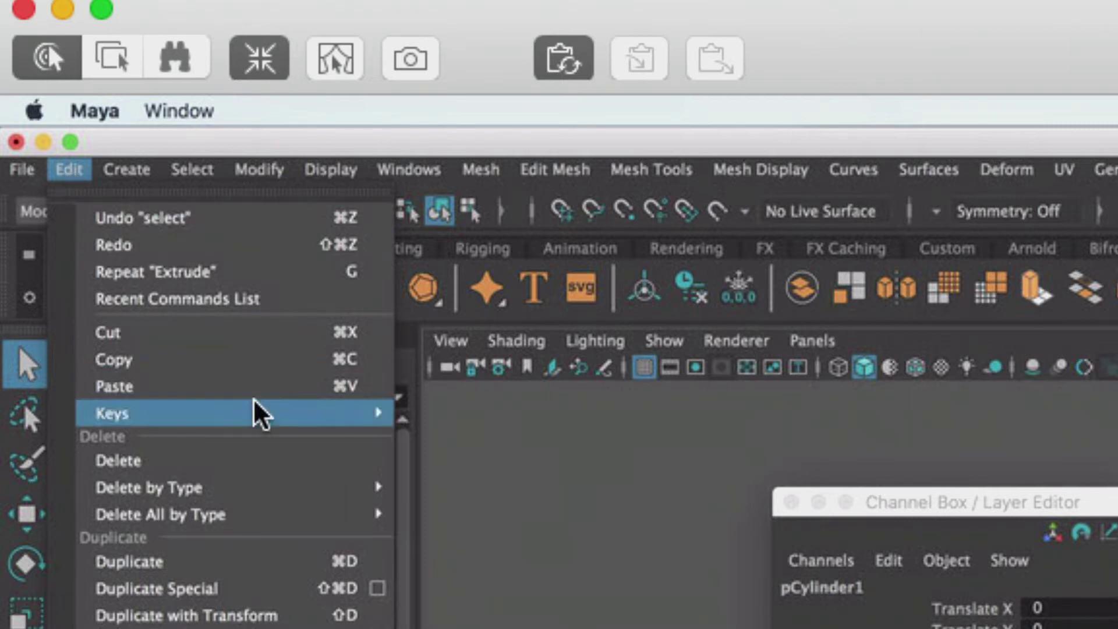
{"action": "mouse_move", "coordinate": [279, 491]}
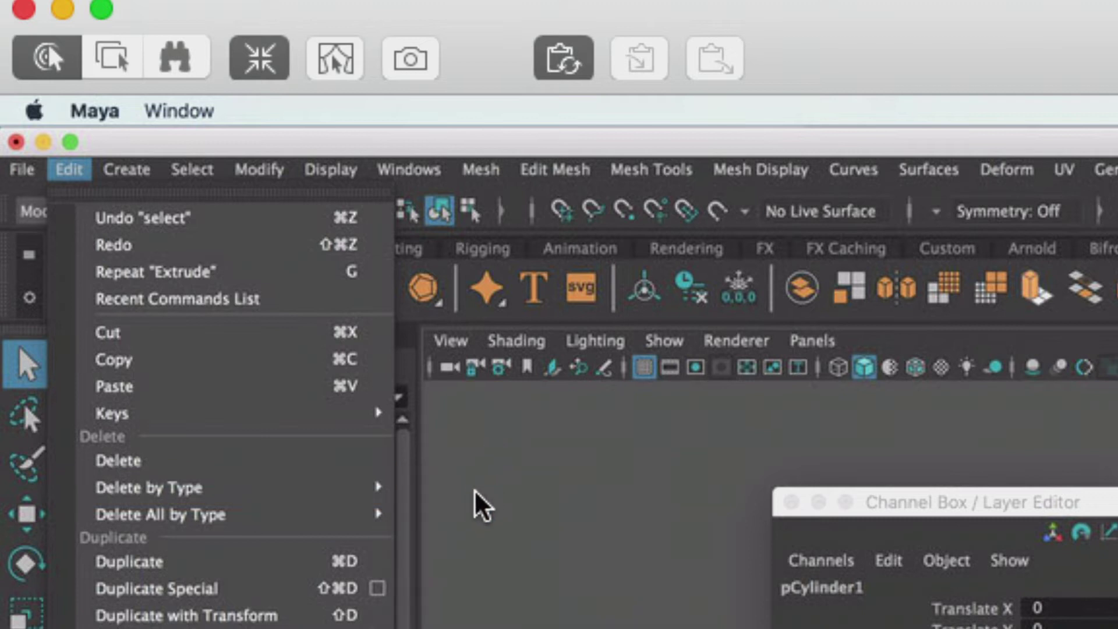
{"action": "left_click", "coordinate": [467, 488]}
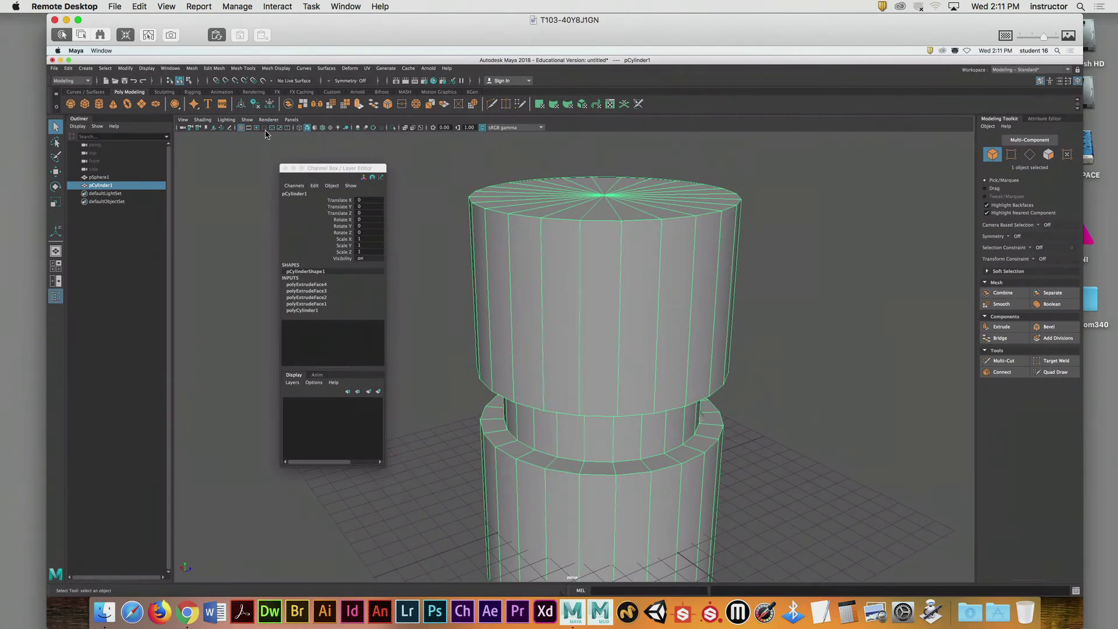
{"action": "left_click", "coordinate": [257, 105]}
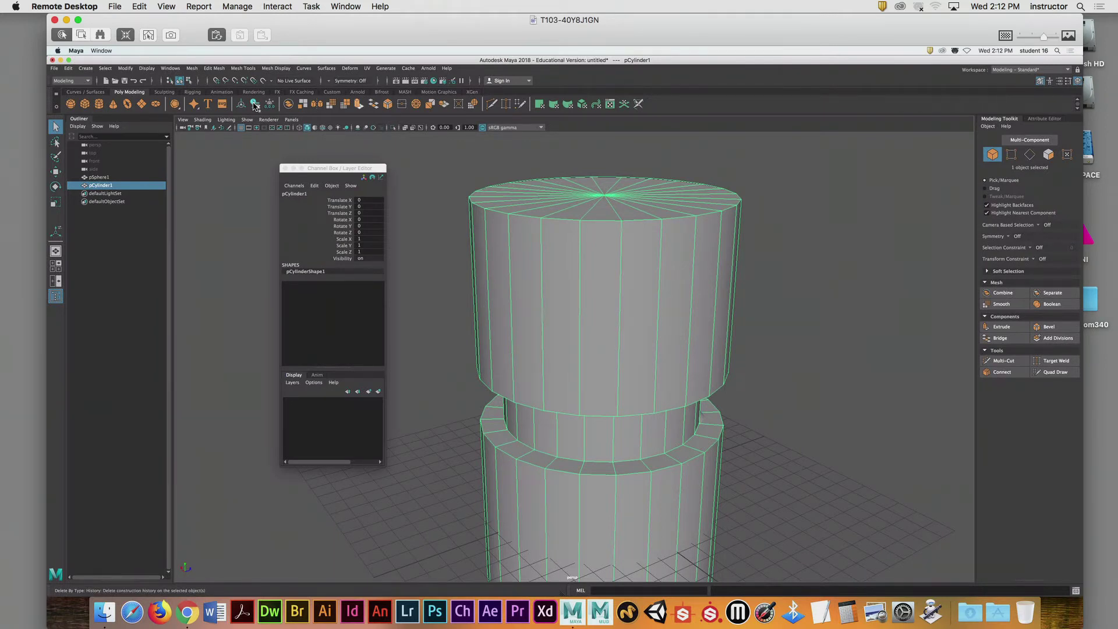
- Close the floating Channel Box, deselect the cylinder, and exit the remote Maya session view
{"action": "left_click", "coordinate": [494, 183]}
{"action": "left_click", "coordinate": [523, 222]}
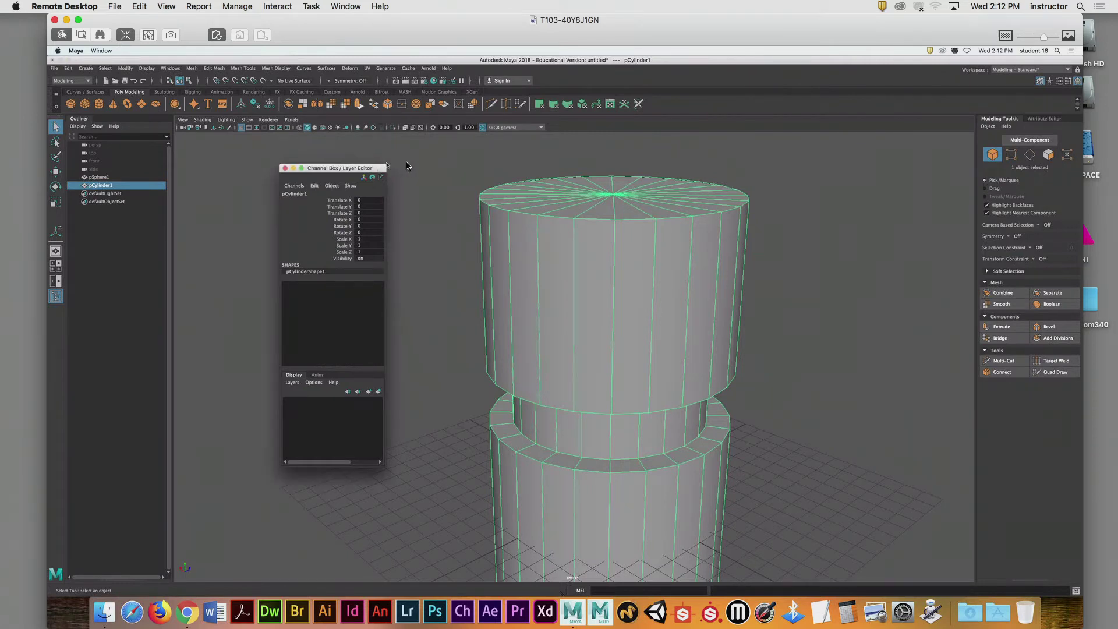
{"action": "left_click_drag", "start_coordinate": [359, 172], "coordinate": [375, 167]}
{"action": "left_click", "coordinate": [301, 164]}
{"action": "left_click", "coordinate": [404, 216]}
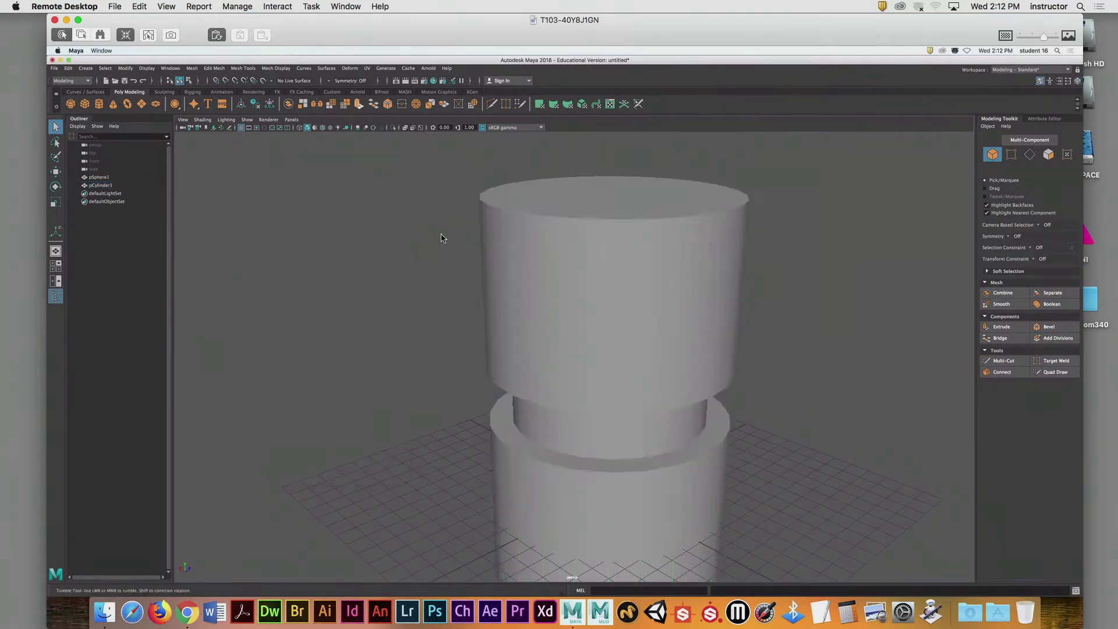
{"action": "left_click_drag", "start_coordinate": [442, 235], "coordinate": [473, 237], "text": "alt"}
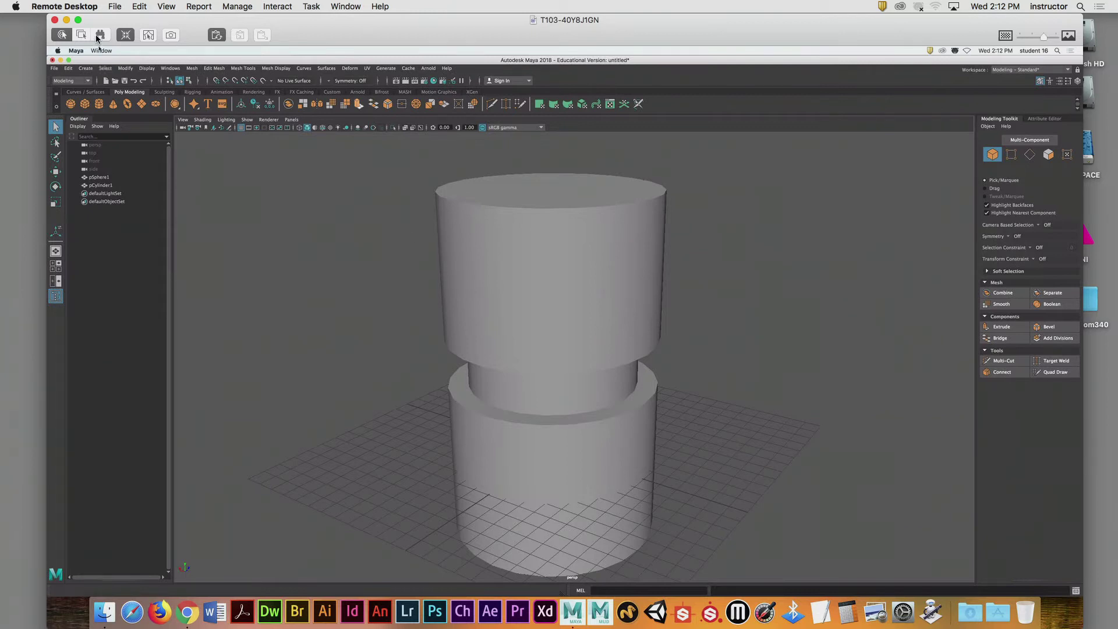
{"action": "left_click", "coordinate": [55, 19]}
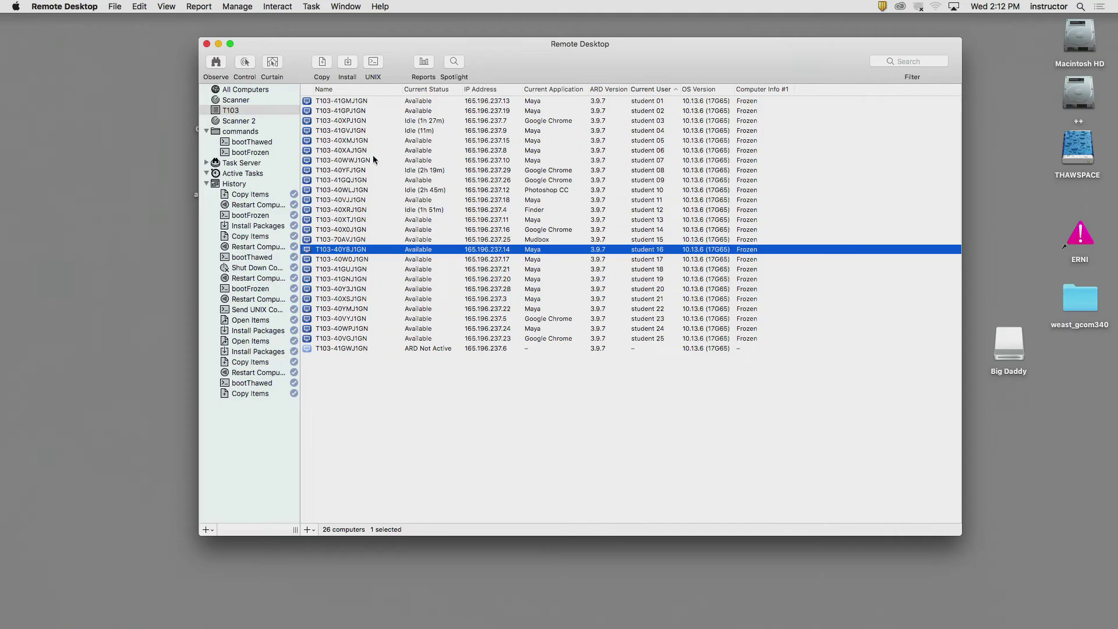
- Close the Remote Desktop list and bring the local Maya 2018 window forward
{"action": "left_click", "coordinate": [203, 35]}
{"action": "left_click", "coordinate": [550, 124]}
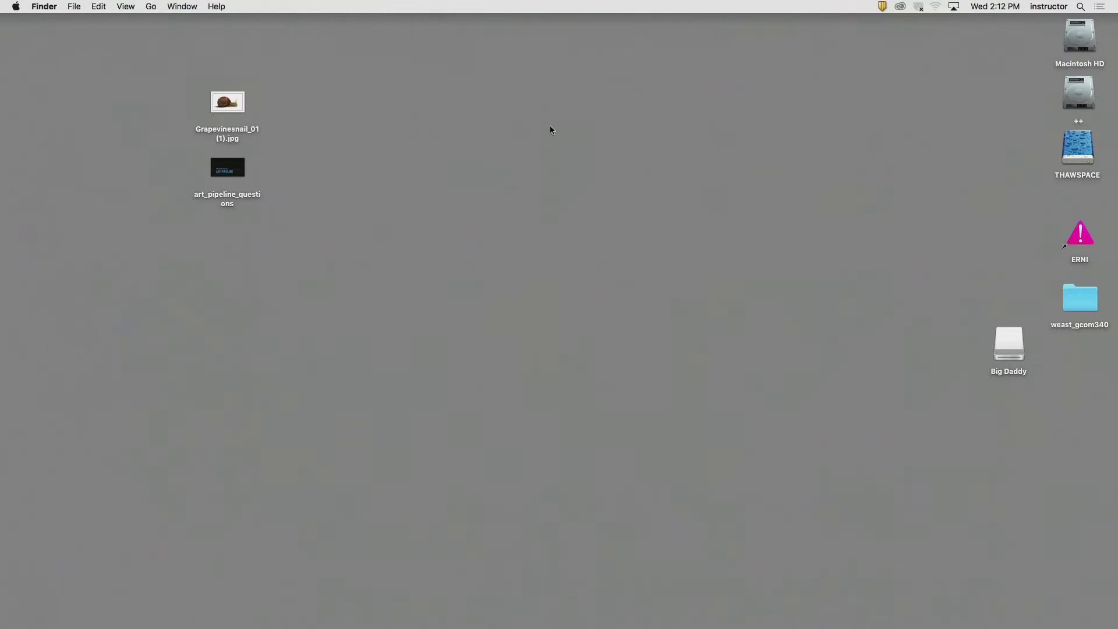
{"action": "left_click", "coordinate": [568, 609]}
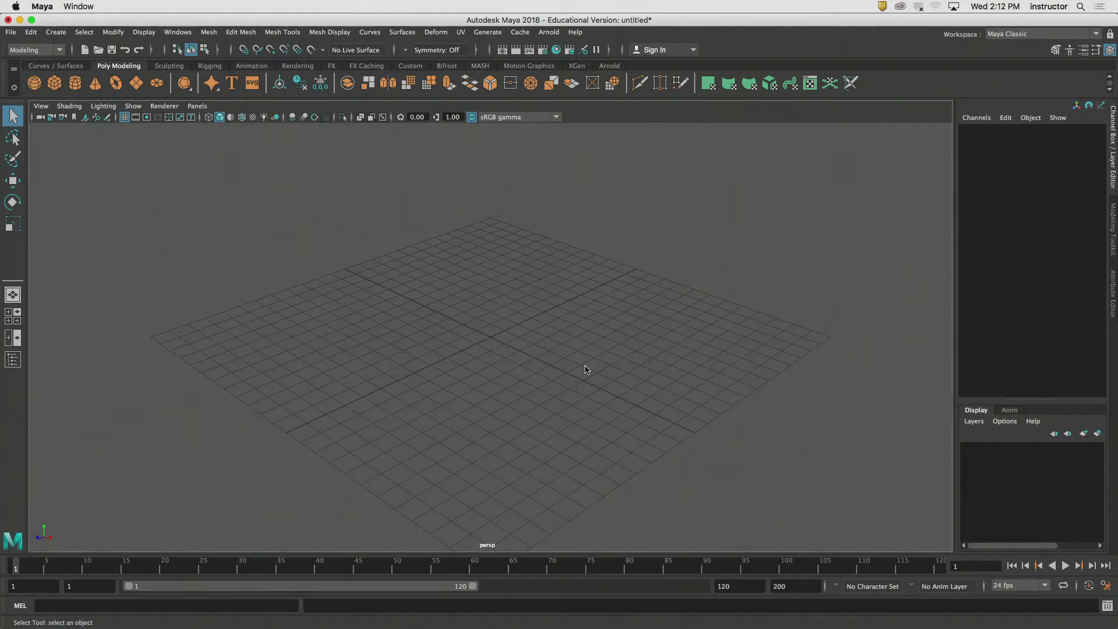
- Create a polygon cylinder, pCylinder1, at the origin and frame it in the view
{"action": "left_click_drag", "start_coordinate": [571, 347], "coordinate": [565, 352], "text": "alt"}
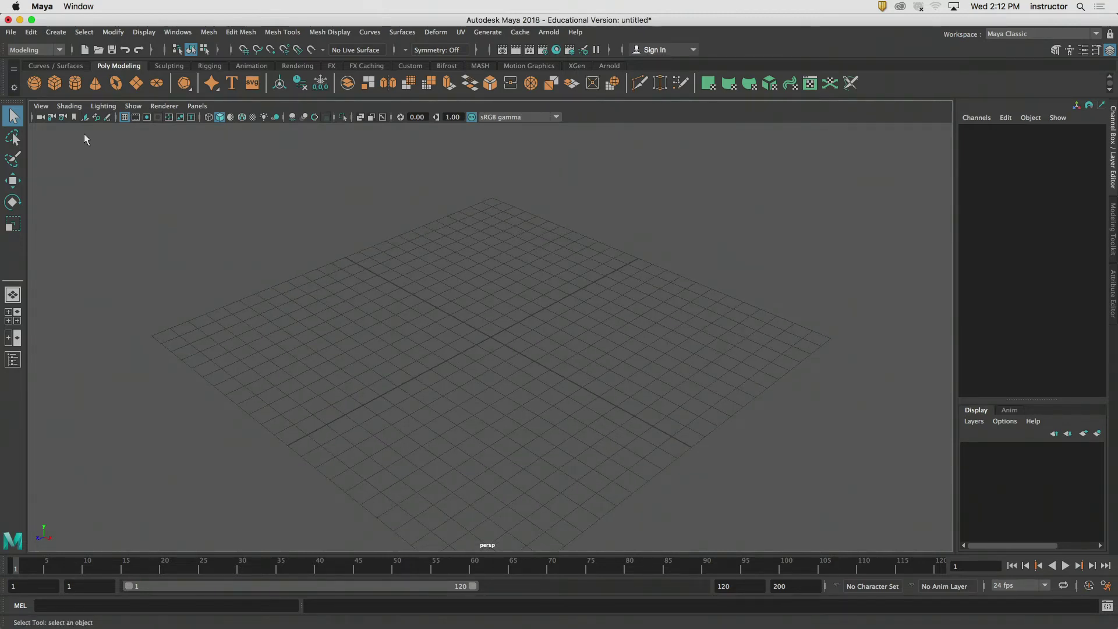
{"action": "left_click", "coordinate": [76, 83]}
{"action": "key", "text": "f"}
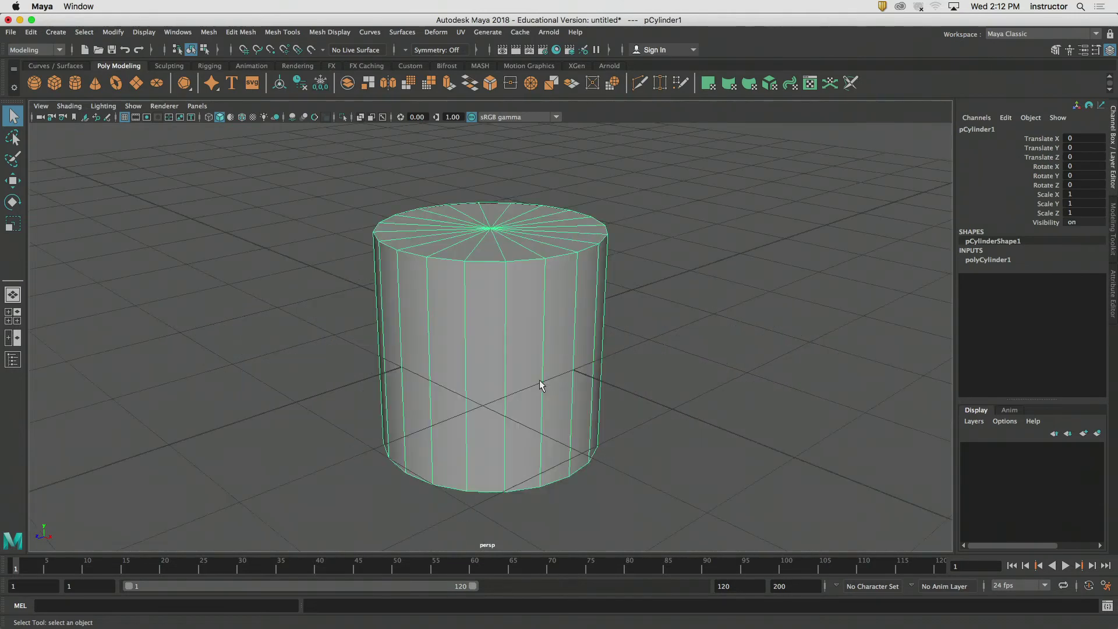
{"action": "left_click", "coordinate": [650, 389]}
{"action": "left_click", "coordinate": [548, 326]}
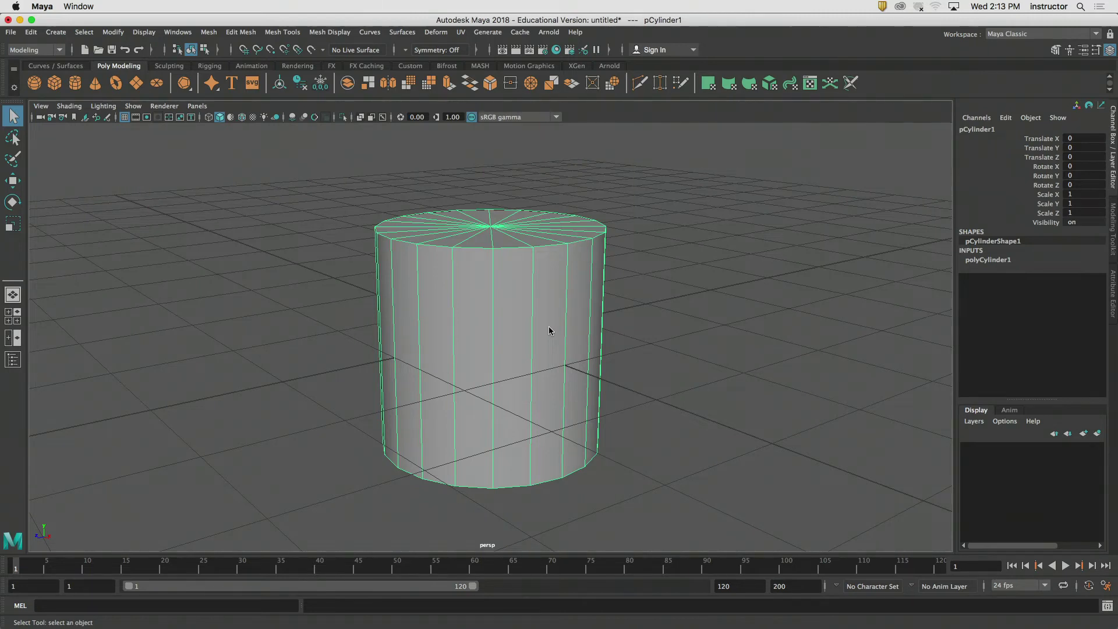
- Orbit, pan and zoom the perspective view to inspect the cylinder's top and bottom
{"action": "left_click_drag", "start_coordinate": [664, 256], "coordinate": [674, 317], "text": "alt"}
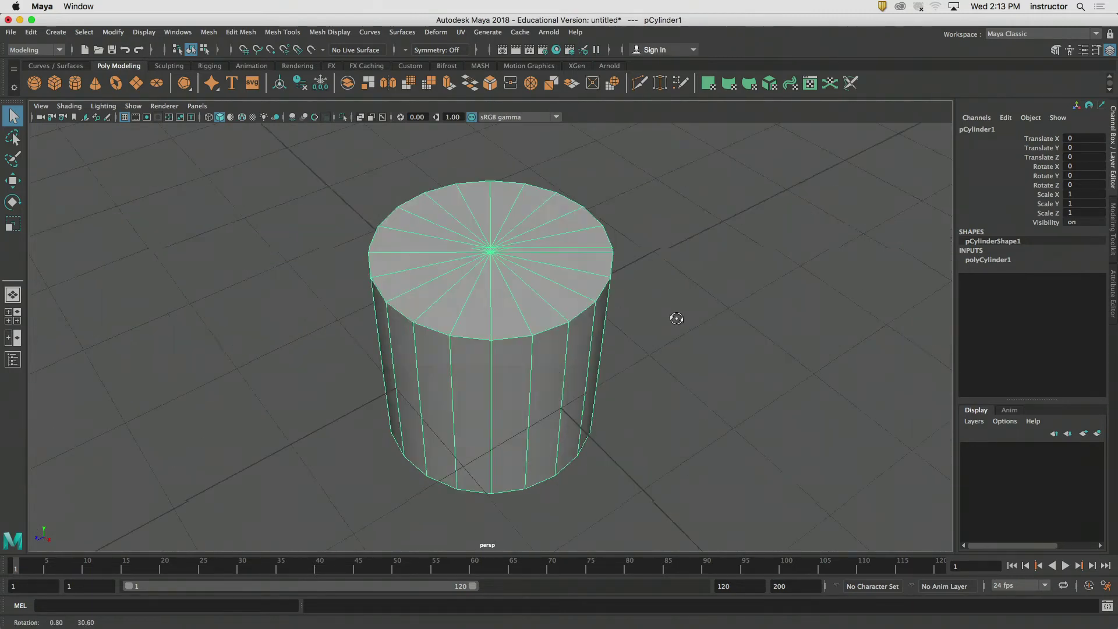
{"action": "right_click_drag", "start_coordinate": [538, 262], "coordinate": [592, 262], "text": "alt"}
{"action": "middle_click_drag", "start_coordinate": [592, 262], "coordinate": [614, 309], "text": "alt"}
{"action": "right_click_drag", "start_coordinate": [575, 281], "coordinate": [591, 284], "text": "alt"}
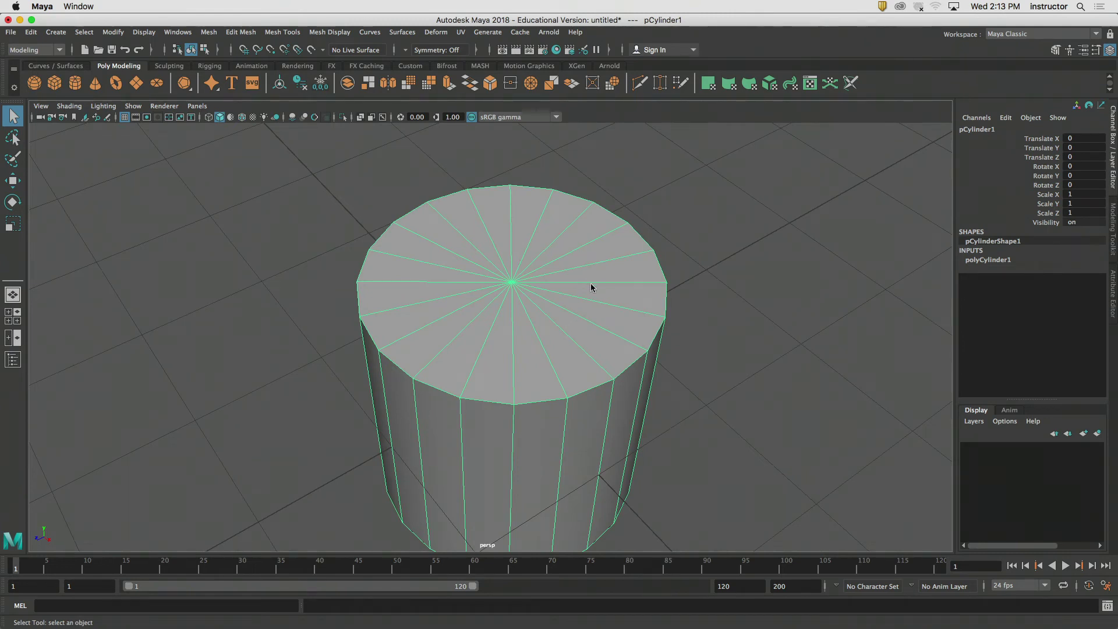
{"action": "left_click_drag", "start_coordinate": [688, 327], "coordinate": [691, 316], "text": "alt"}
{"action": "right_click_drag", "start_coordinate": [691, 316], "coordinate": [710, 308], "text": "alt"}
{"action": "middle_click_drag", "start_coordinate": [711, 308], "coordinate": [726, 337], "text": "alt"}
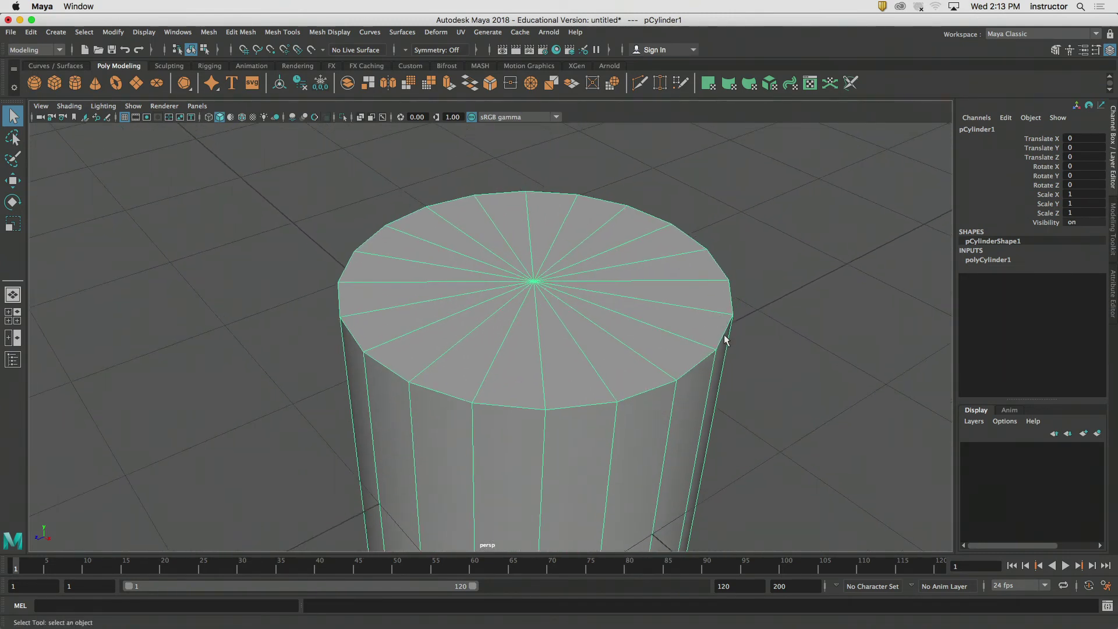
{"action": "left_click_drag", "start_coordinate": [727, 338], "coordinate": [720, 316], "text": "alt"}
{"action": "middle_click_drag", "start_coordinate": [720, 316], "coordinate": [721, 275], "text": "alt"}
{"action": "right_click_drag", "start_coordinate": [721, 274], "coordinate": [597, 308], "text": "alt"}
{"action": "left_click_drag", "start_coordinate": [597, 308], "coordinate": [607, 287], "text": "alt"}
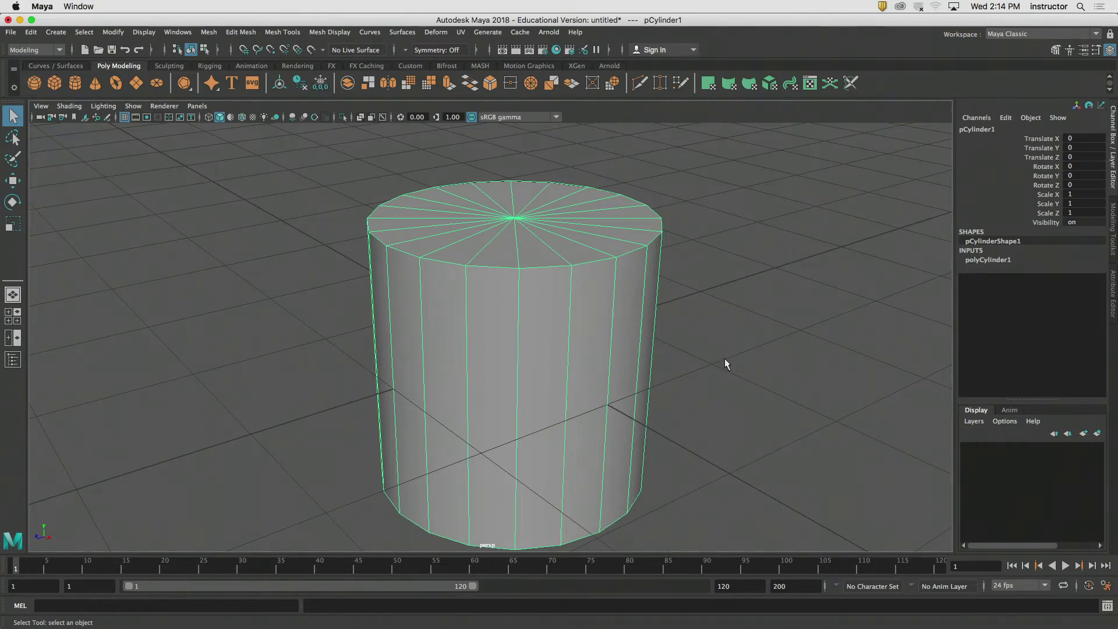
{"action": "left_click_drag", "start_coordinate": [725, 358], "coordinate": [722, 354], "text": "alt"}
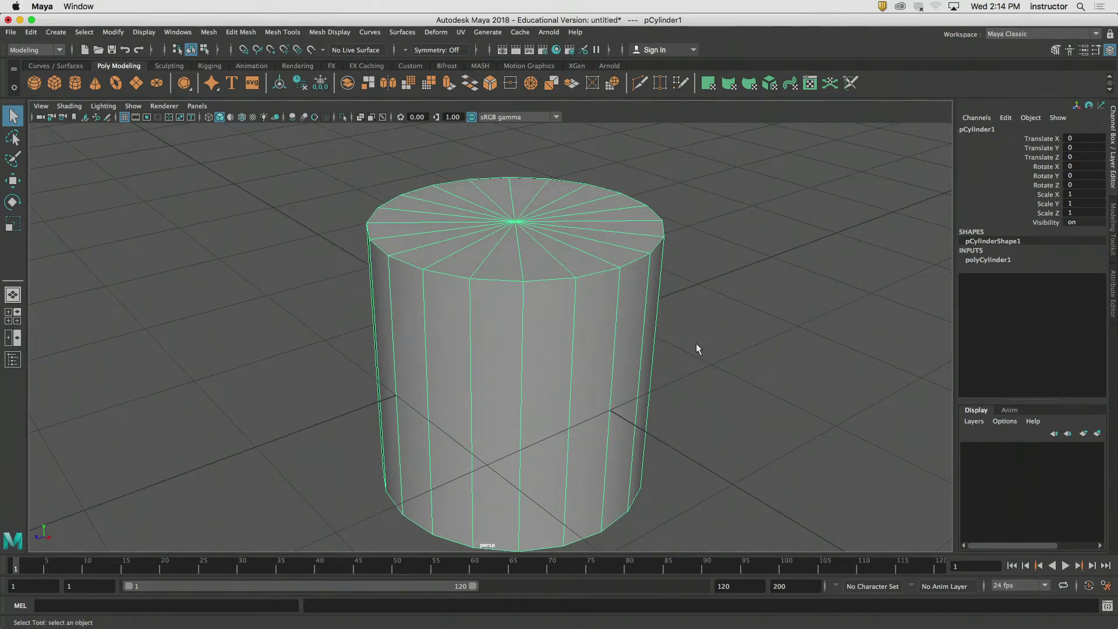
{"action": "middle_click_drag", "start_coordinate": [784, 338], "coordinate": [809, 331], "text": "alt"}
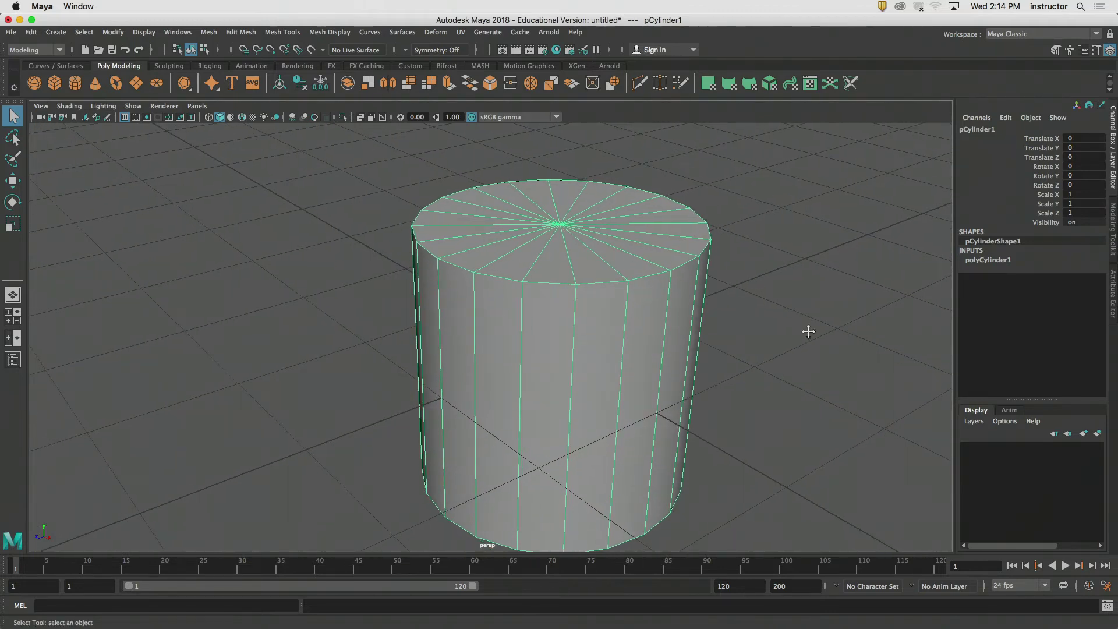
{"action": "left_click_drag", "start_coordinate": [808, 332], "coordinate": [781, 332], "text": "alt"}
{"action": "left_click", "coordinate": [1113, 230]}
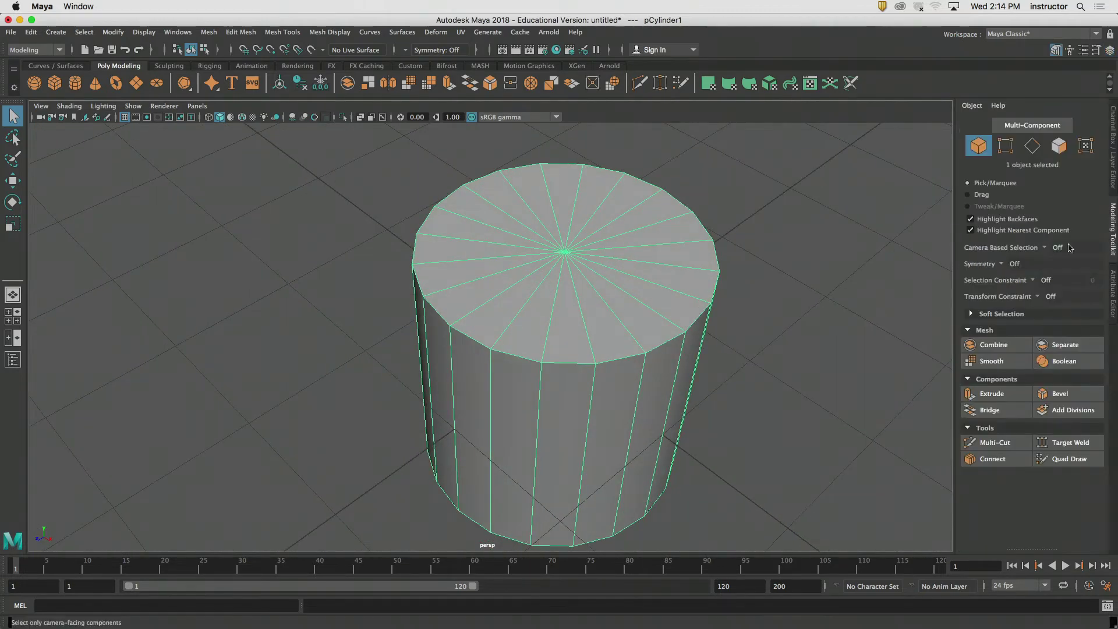
{"action": "left_click", "coordinate": [1059, 145]}
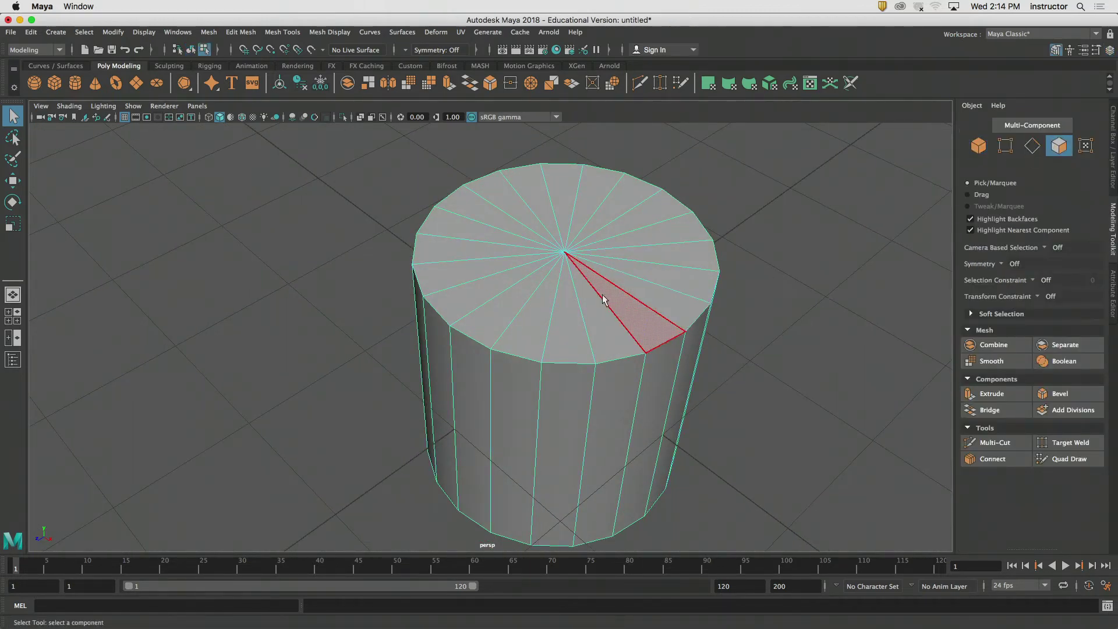
{"action": "mouse_move", "coordinate": [603, 300]}
{"action": "left_mouse_down"}
{"action": "mouse_move", "coordinate": [547, 310]}
{"action": "mouse_move", "coordinate": [575, 311]}
{"action": "mouse_move", "coordinate": [595, 206]}
{"action": "mouse_move", "coordinate": [581, 276]}
{"action": "mouse_move", "coordinate": [512, 236]}
{"action": "left_mouse_up"}
{"action": "mouse_move", "coordinate": [787, 326]}
{"action": "left_mouse_down", "text": "alt"}
{"action": "mouse_move", "coordinate": [787, 200]}
{"action": "mouse_move", "coordinate": [789, 259]}
{"action": "mouse_move", "coordinate": [787, 218]}
{"action": "mouse_move", "coordinate": [736, 259]}
{"action": "mouse_move", "coordinate": [732, 355]}
{"action": "left_mouse_up", "text": "alt"}
{"action": "middle_click_drag", "start_coordinate": [729, 265], "coordinate": [729, 329], "text": "alt"}
{"action": "right_click_drag", "start_coordinate": [730, 329], "coordinate": [704, 327], "text": "alt"}
{"action": "middle_click_drag", "start_coordinate": [704, 327], "coordinate": [611, 276], "text": "alt"}
{"action": "right_click_drag", "start_coordinate": [612, 276], "coordinate": [670, 318], "text": "alt"}
{"action": "middle_click_drag", "start_coordinate": [670, 317], "coordinate": [701, 364], "text": "alt"}
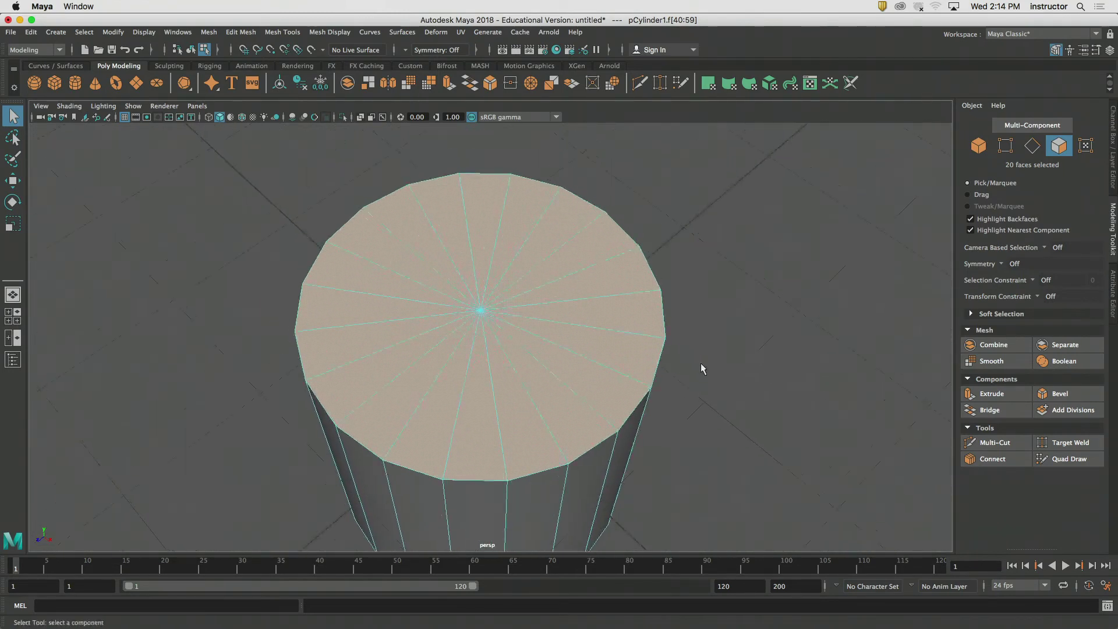
{"action": "left_click_drag", "start_coordinate": [701, 364], "coordinate": [728, 343], "text": "alt"}
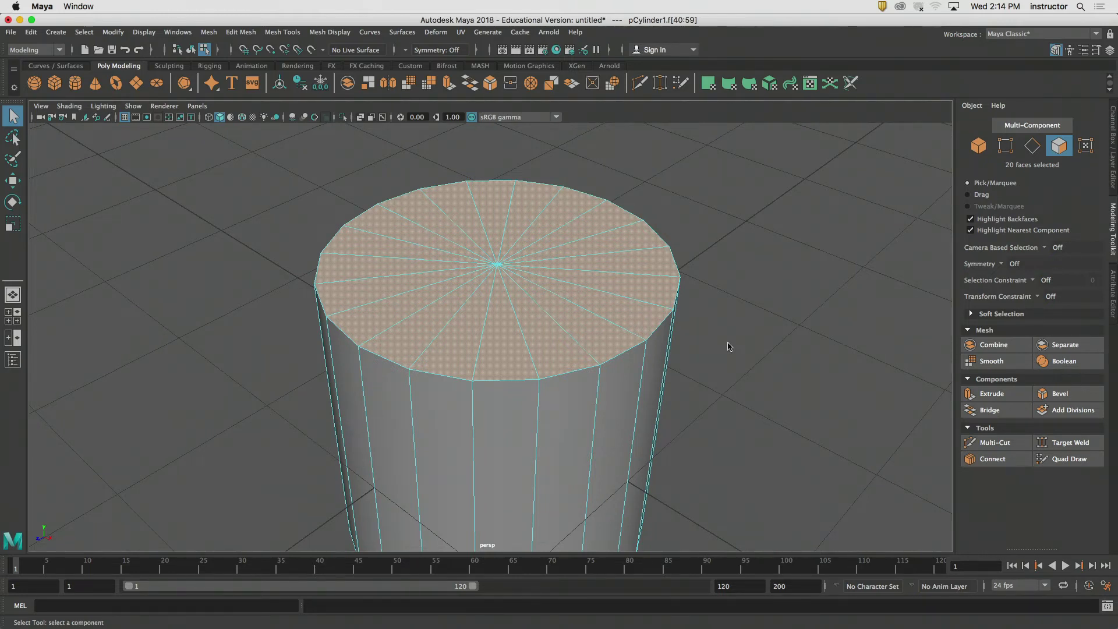
{"action": "key", "text": "Delete"}
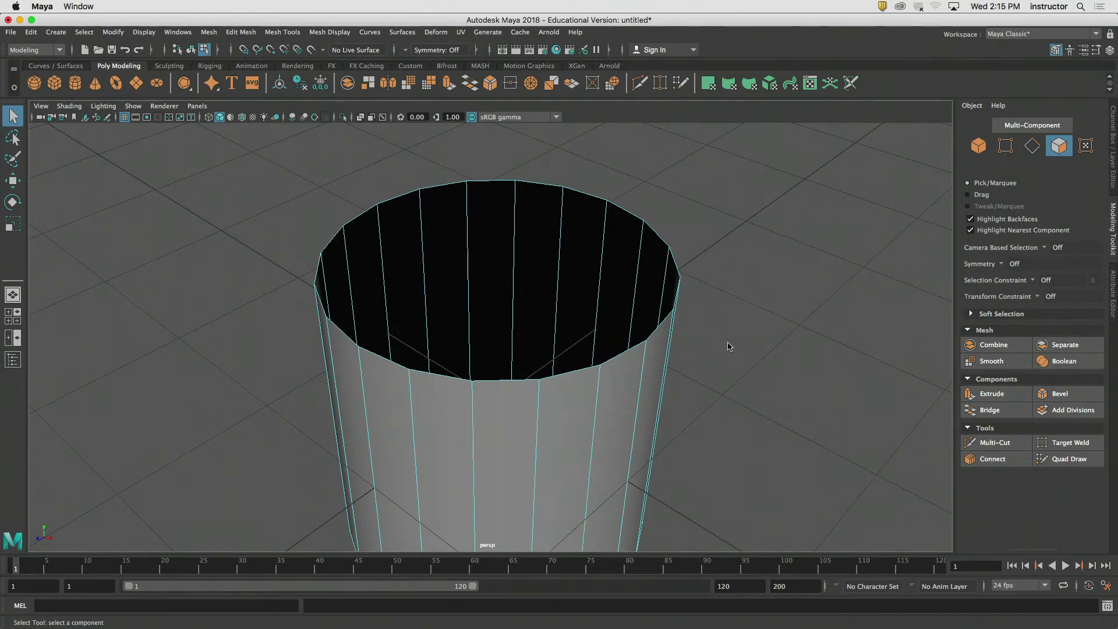
{"action": "key", "text": "super+z"}
- Deselect the cap faces and try a zig-zag Multi-Cut across the side, then discard it
{"action": "left_click_drag", "start_coordinate": [757, 382], "coordinate": [744, 345], "text": "alt"}
{"action": "middle_click_drag", "start_coordinate": [743, 344], "coordinate": [784, 291], "text": "alt"}
{"action": "left_click", "coordinate": [799, 315]}
{"action": "right_click_drag", "start_coordinate": [784, 290], "coordinate": [760, 292], "text": "alt"}
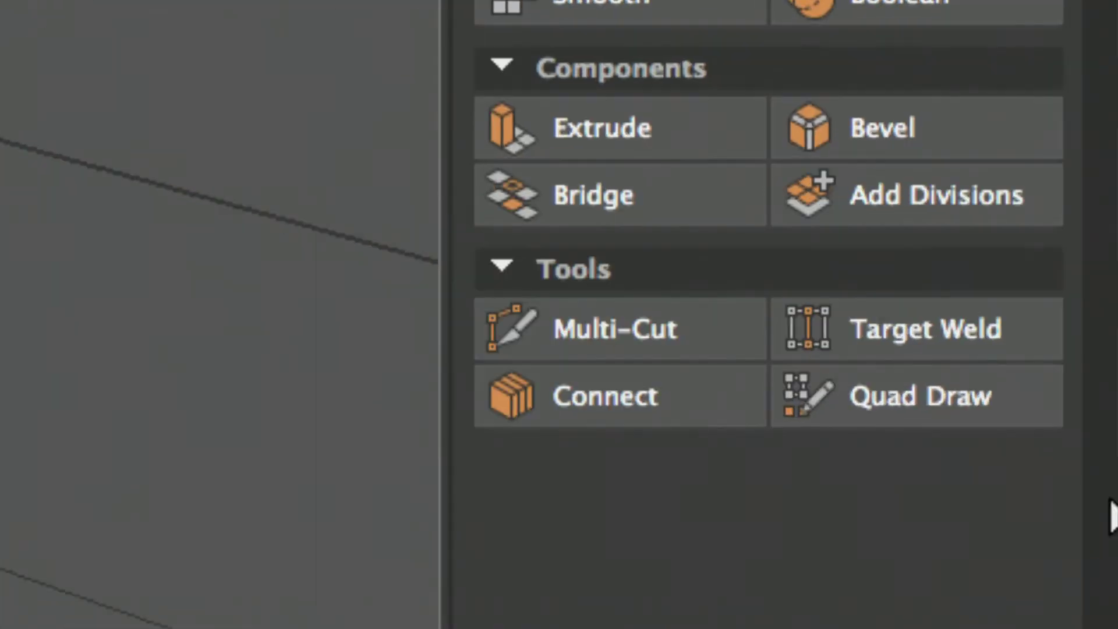
{"action": "left_click", "coordinate": [576, 332]}
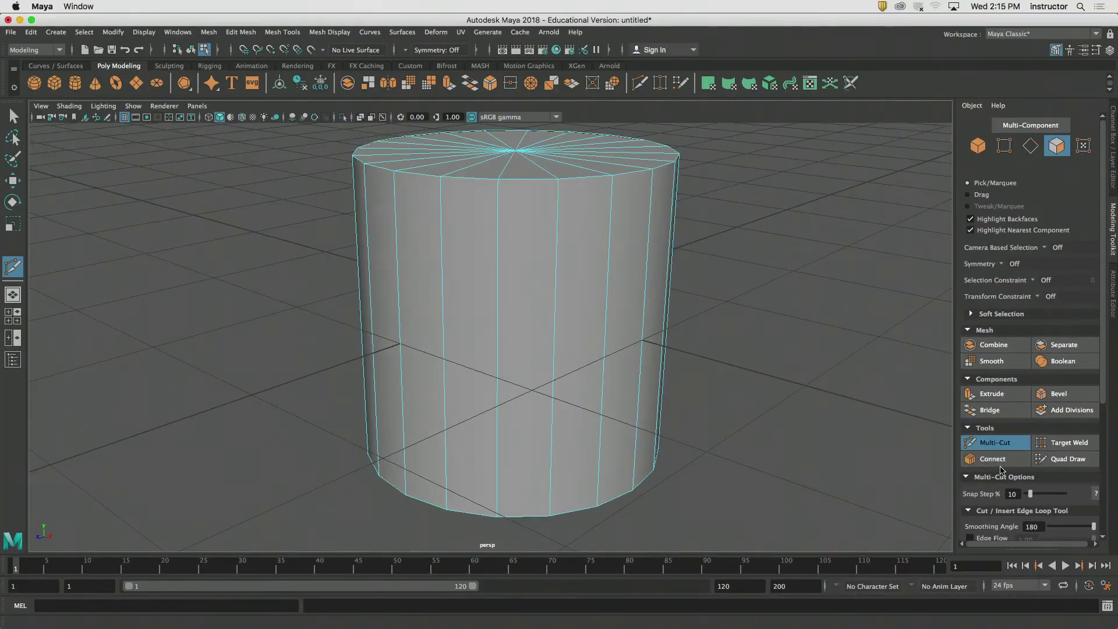
{"action": "left_click", "coordinate": [558, 179]}
{"action": "left_click", "coordinate": [498, 235]}
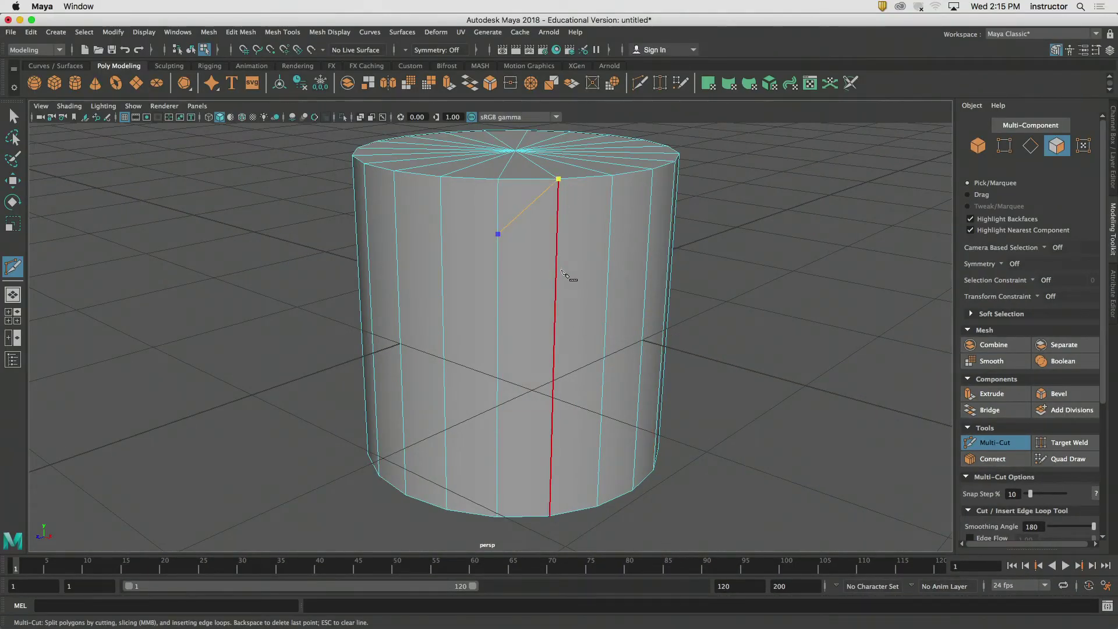
{"action": "left_click", "coordinate": [557, 271]}
{"action": "left_click", "coordinate": [497, 334]}
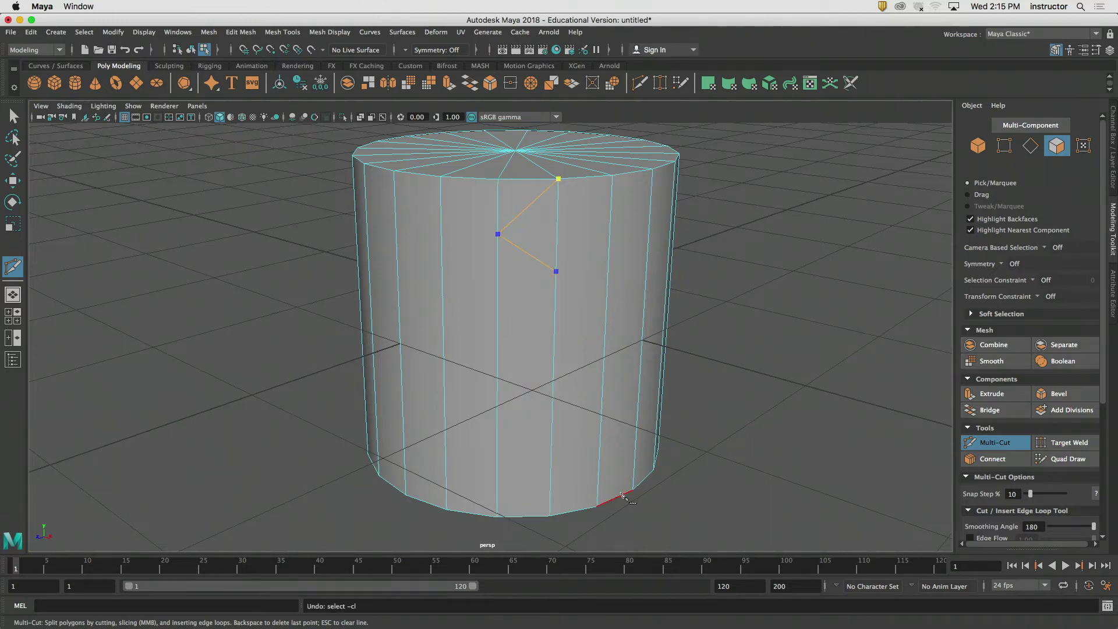
{"action": "key", "text": "Escape"}
- Cut a horizontal edge loop around the cylinder's side wall with Multi-Cut
{"action": "left_click", "coordinate": [563, 299], "text": "ctrl"}
{"action": "key", "text": "Escape"}
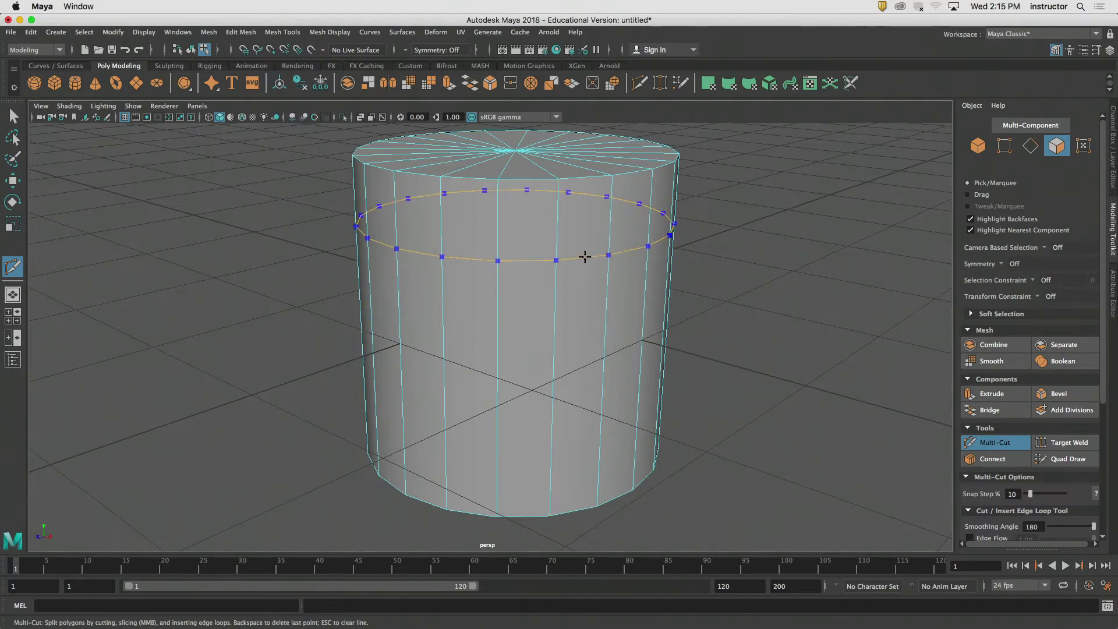
{"action": "left_click", "coordinate": [572, 343], "text": "ctrl"}
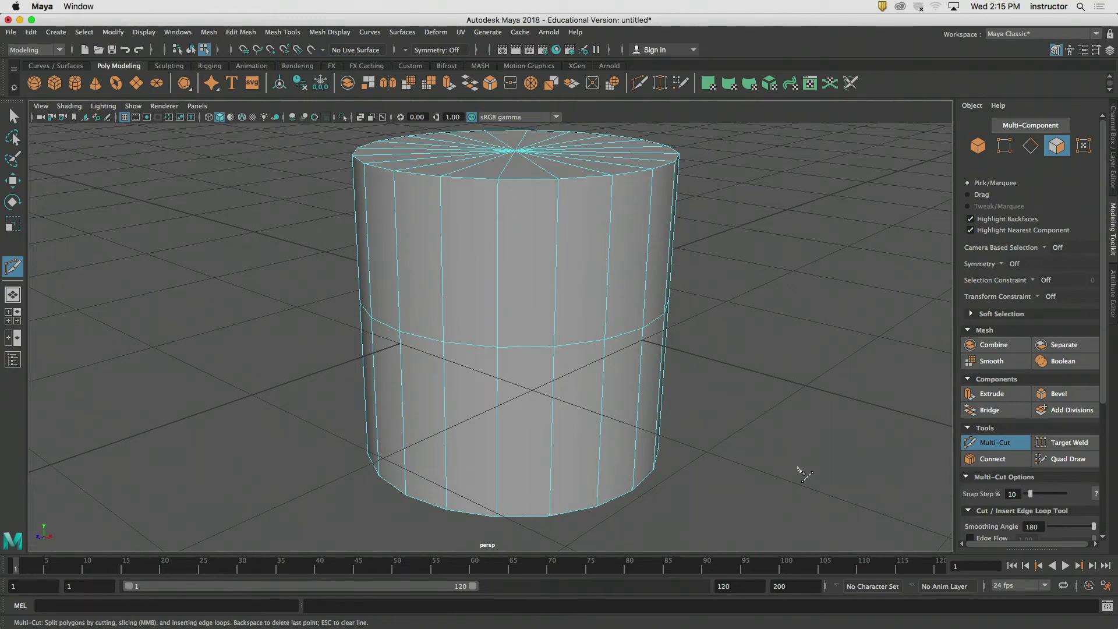
{"action": "key", "text": "q"}
- Hide the viewport grid
{"action": "left_click_drag", "start_coordinate": [724, 295], "coordinate": [699, 311], "text": "alt"}
{"action": "right_click_drag", "start_coordinate": [699, 312], "coordinate": [710, 313], "text": "alt"}
{"action": "left_click", "coordinate": [124, 117]}
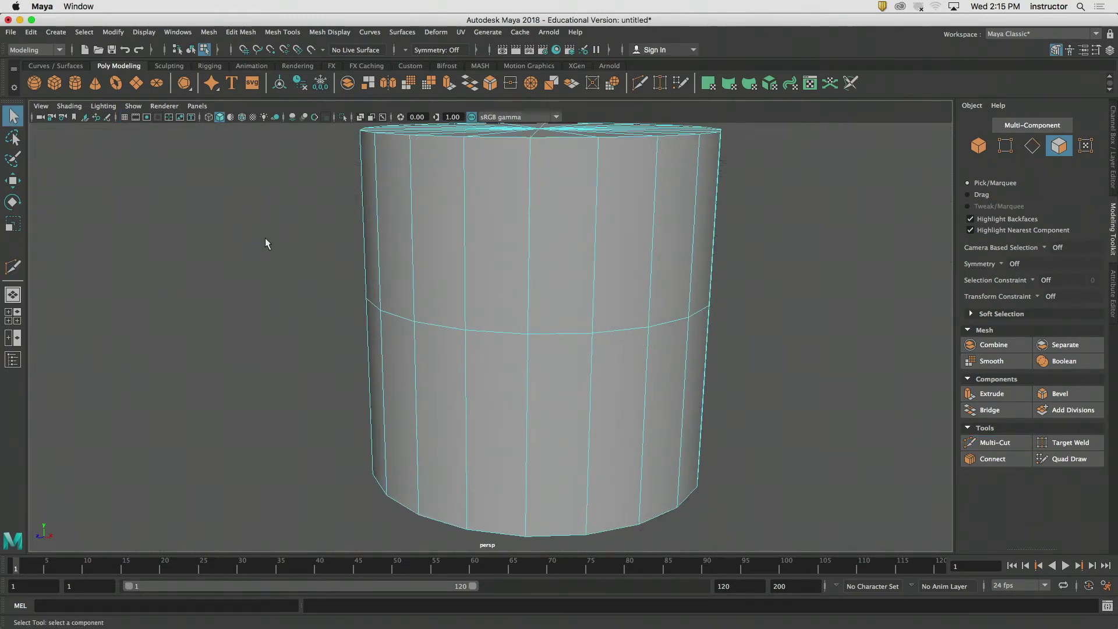
{"action": "middle_click_drag", "start_coordinate": [300, 250], "coordinate": [286, 255], "text": "alt"}
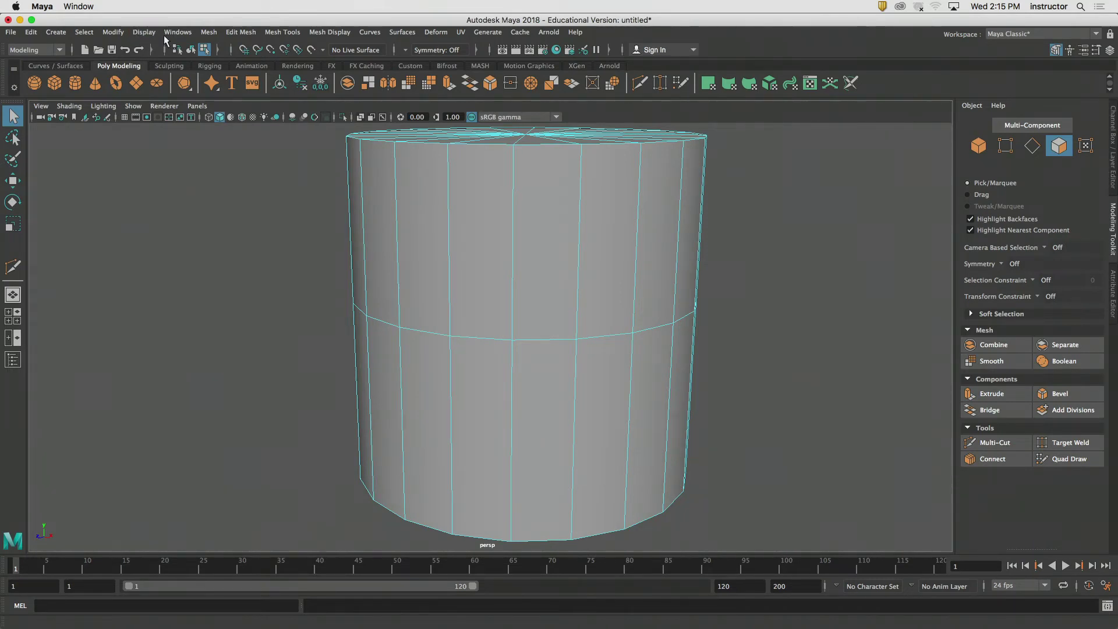
- Turn on vertex display through Display > Polygons > Vertices to show dots on the cylinder
{"action": "left_click", "coordinate": [141, 32]}
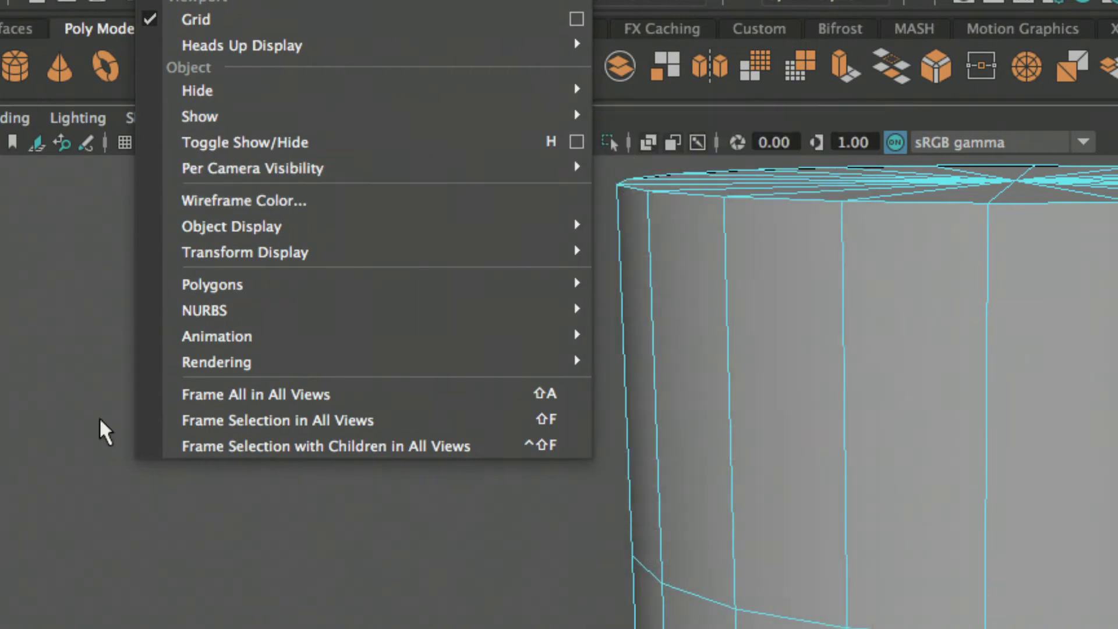
{"action": "left_click", "coordinate": [103, 431]}
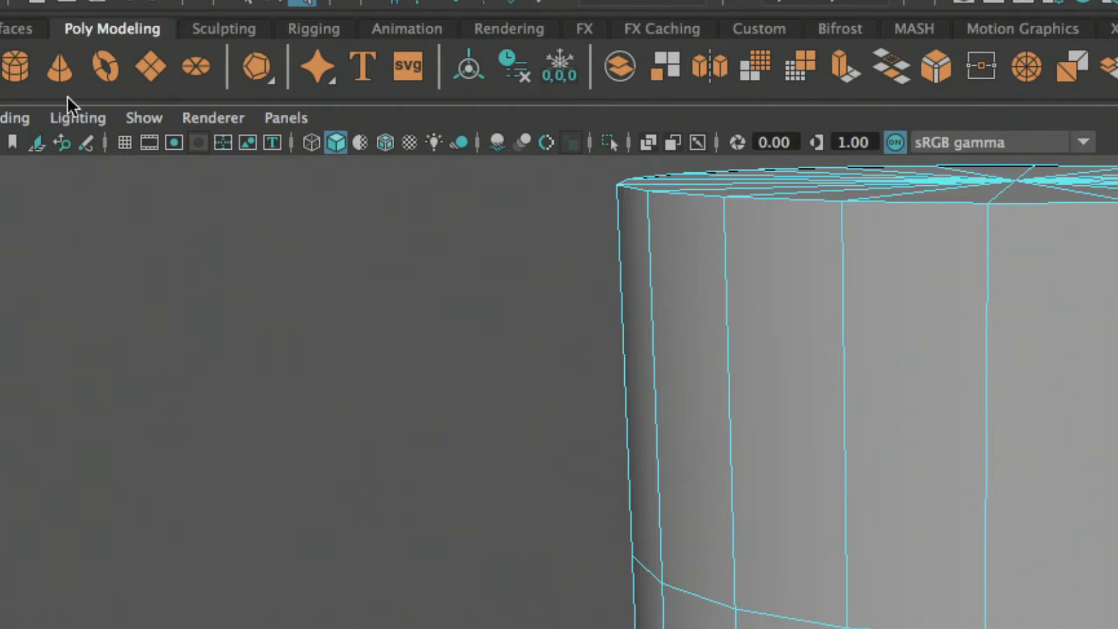
{"action": "left_click", "coordinate": [153, 39]}
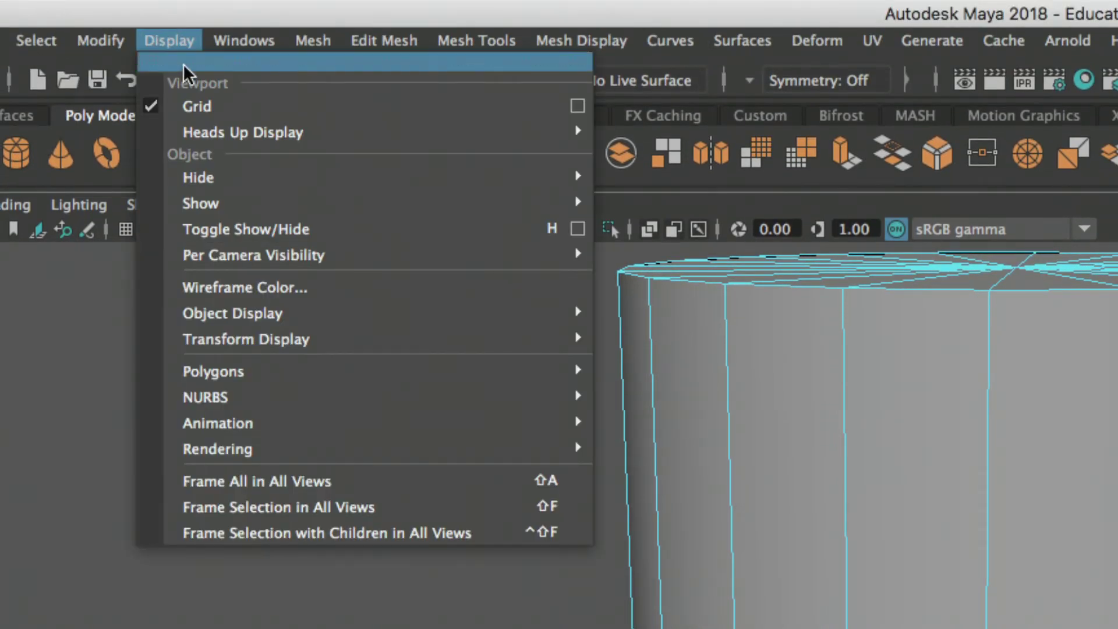
{"action": "mouse_move", "coordinate": [225, 368]}
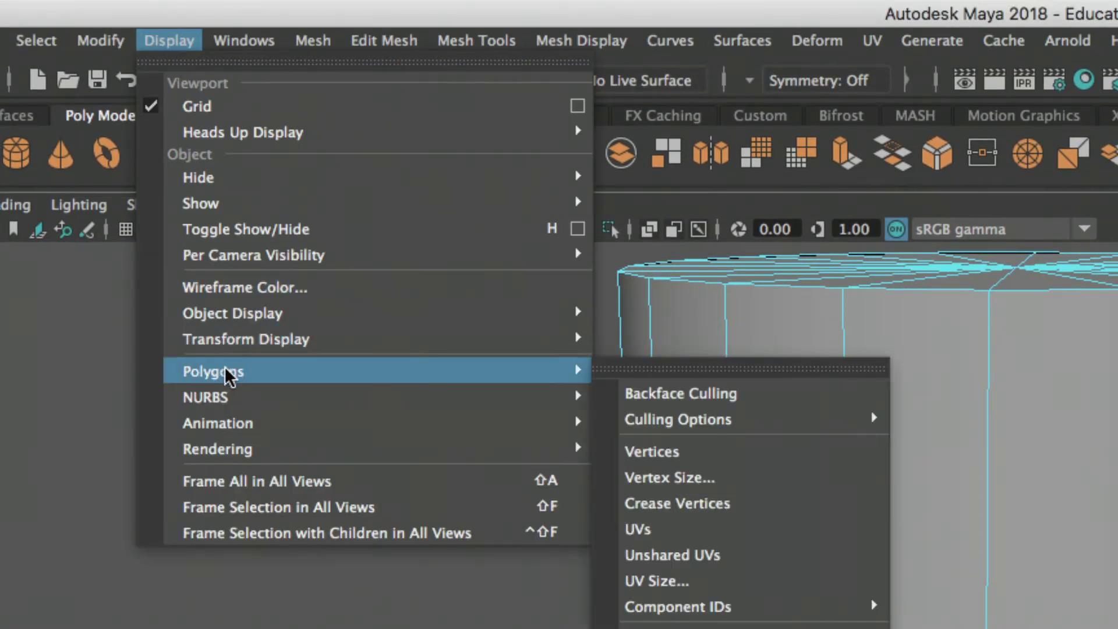
{"action": "left_click", "coordinate": [742, 451]}
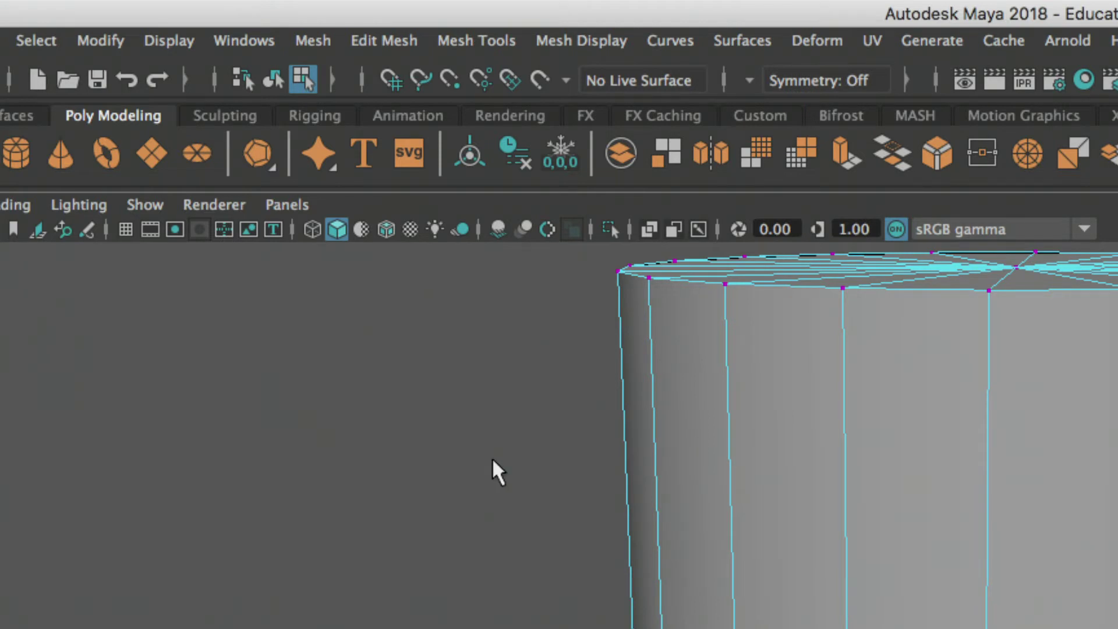
{"action": "left_click_drag", "start_coordinate": [691, 442], "coordinate": [573, 460], "text": "alt"}
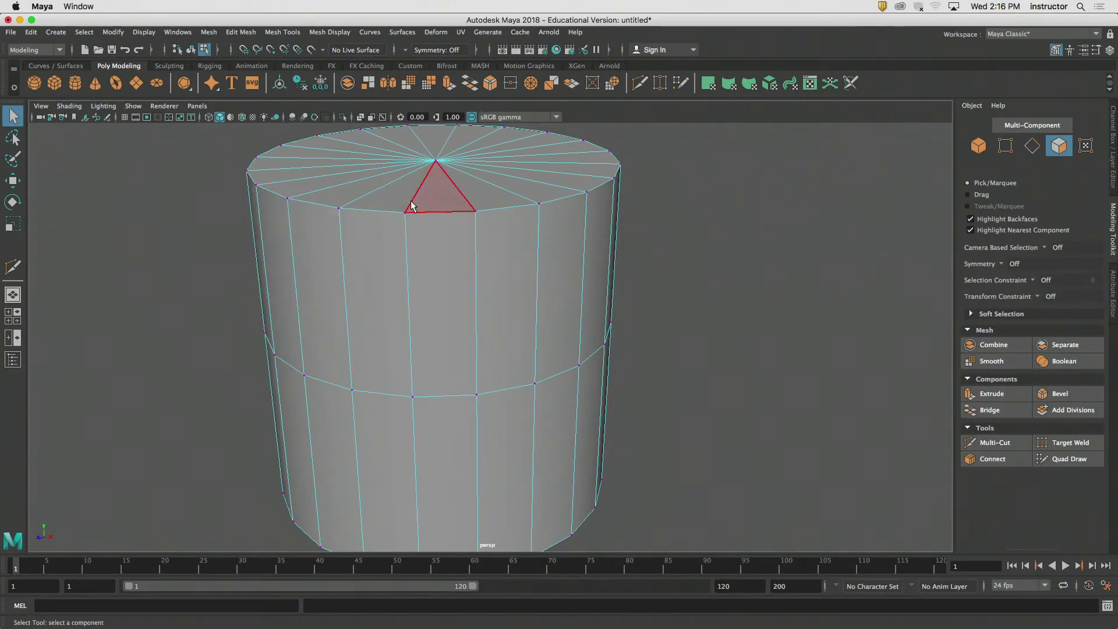
- Set the polygon vertex display size to 10.00
{"action": "middle_click_drag", "start_coordinate": [390, 174], "coordinate": [398, 179], "text": "alt"}
{"action": "left_click", "coordinate": [144, 32]}
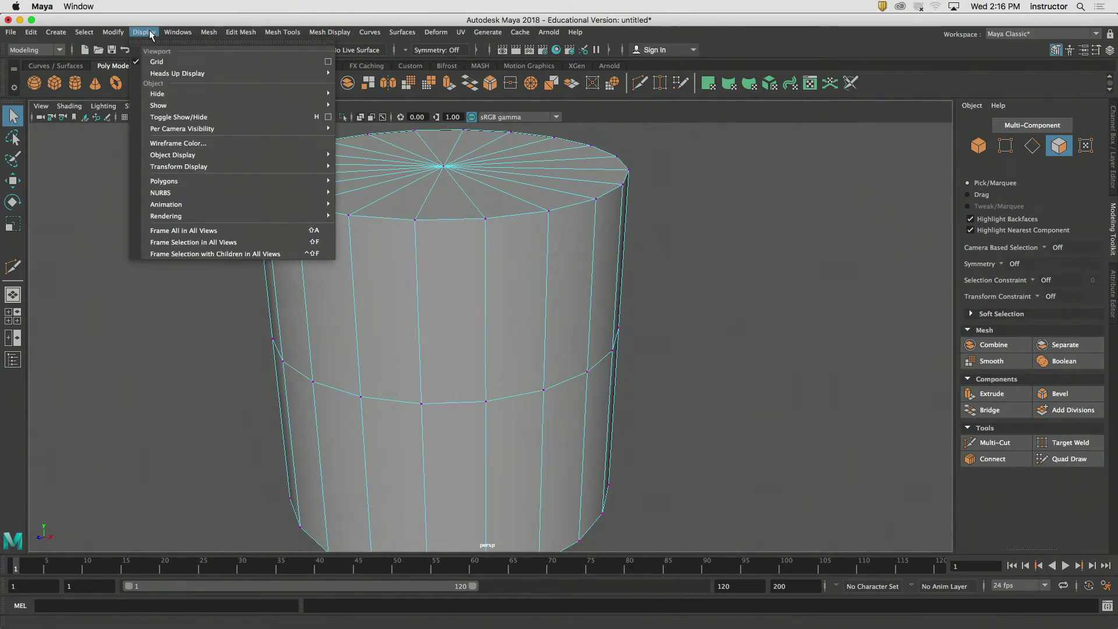
{"action": "mouse_move", "coordinate": [192, 181]}
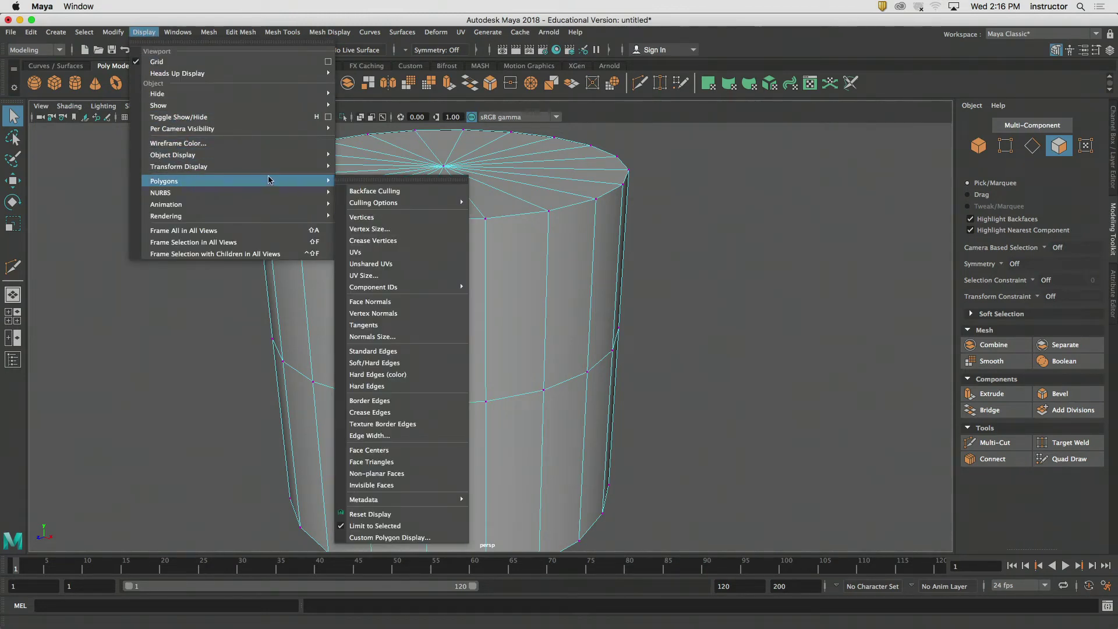
{"action": "left_click", "coordinate": [418, 230]}
{"action": "left_click_drag", "start_coordinate": [449, 259], "coordinate": [480, 259]}
{"action": "left_click_drag", "start_coordinate": [442, 227], "coordinate": [726, 232]}
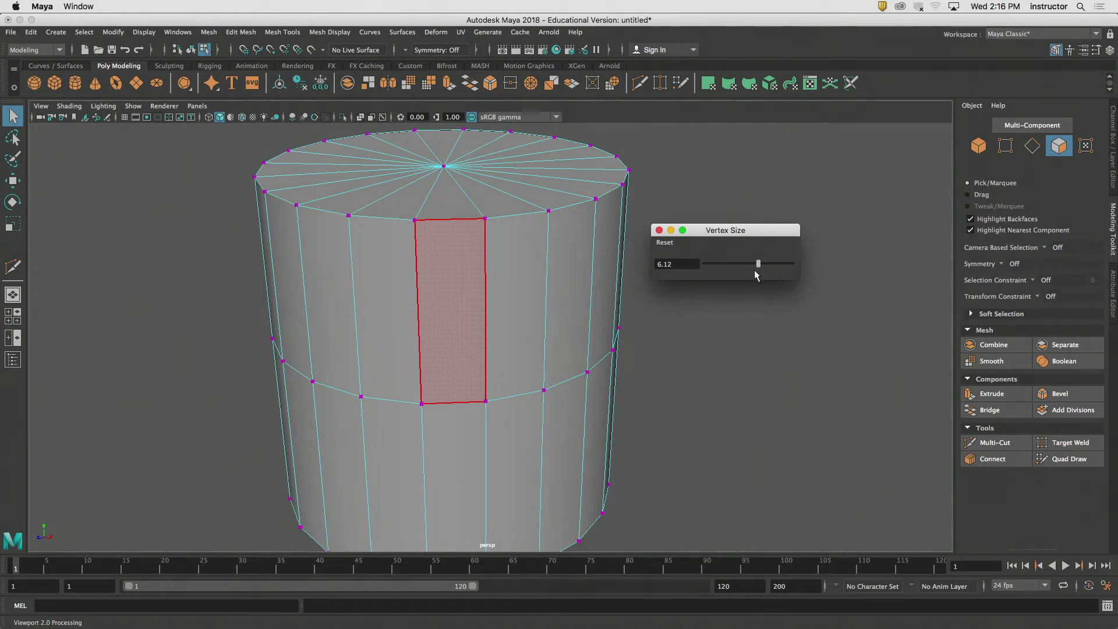
{"action": "left_click_drag", "start_coordinate": [760, 262], "coordinate": [797, 259]}
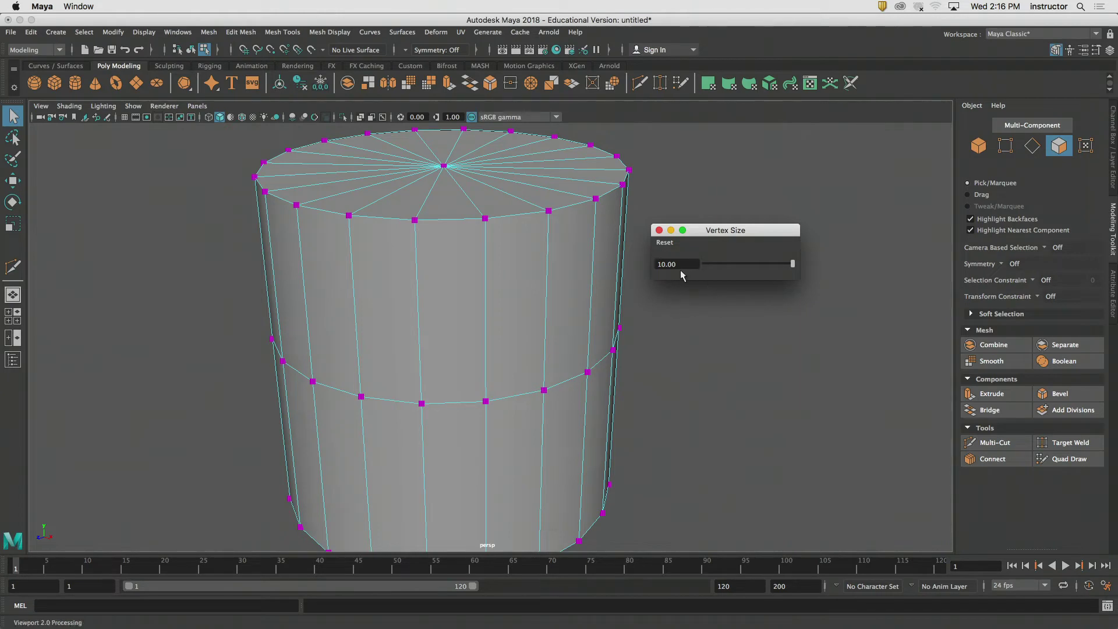
{"action": "left_click", "coordinate": [659, 230]}
- Select the cylinder's middle horizontal edge loop in edge mode
{"action": "left_click_drag", "start_coordinate": [669, 247], "coordinate": [739, 286], "text": "alt"}
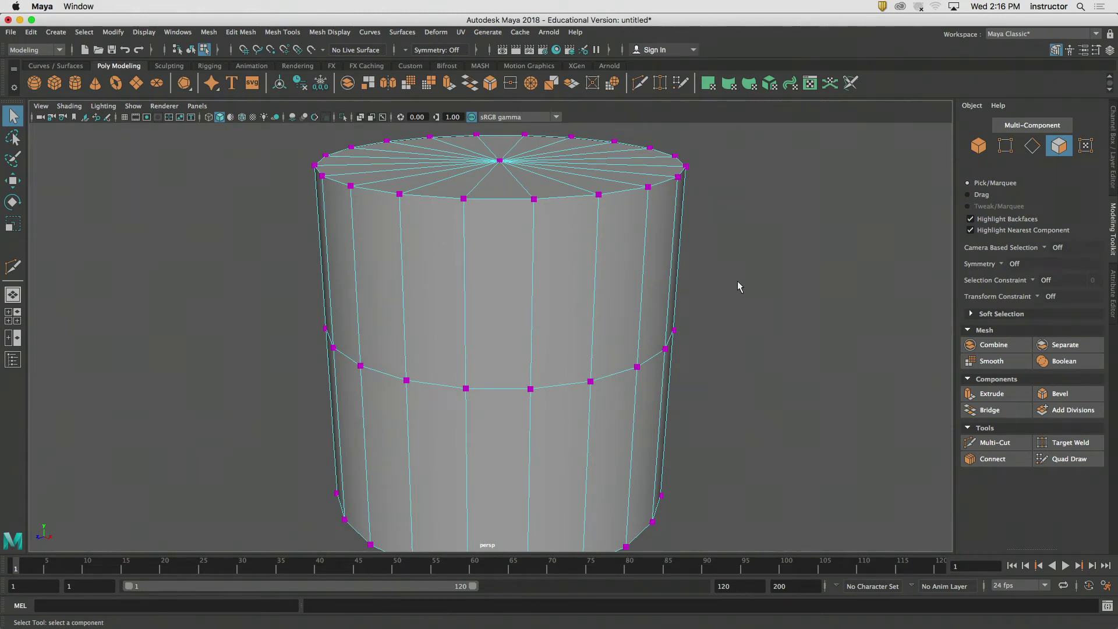
{"action": "left_click", "coordinate": [1021, 156]}
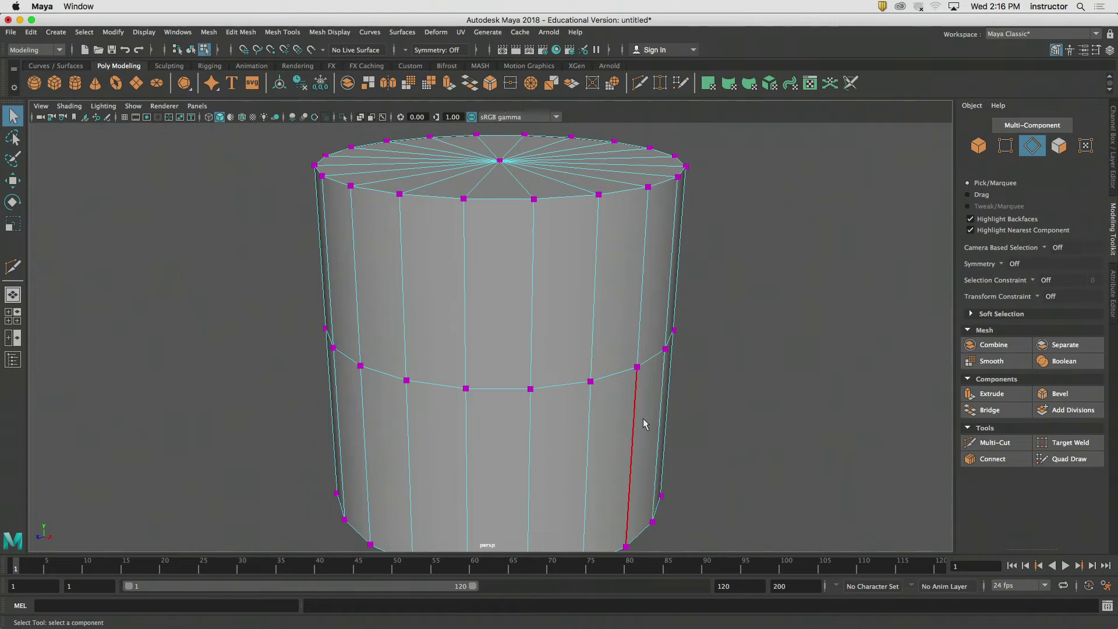
{"action": "double_click", "coordinate": [615, 377]}
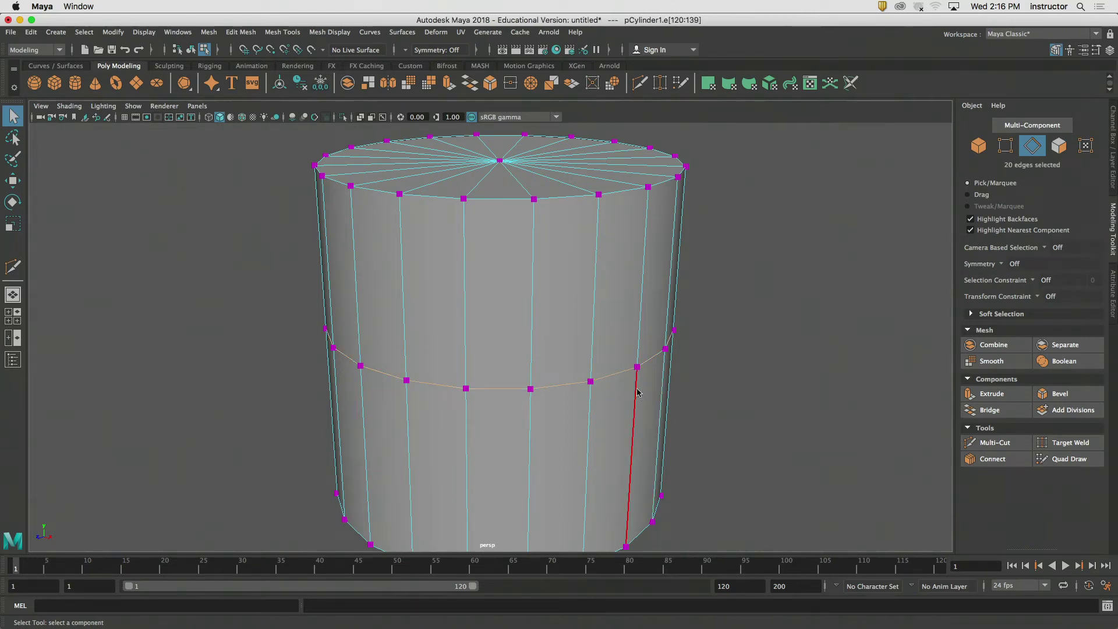
- Remove the middle edge loop together with its vertices, after undoing a plain delete
{"action": "key", "text": "Delete"}
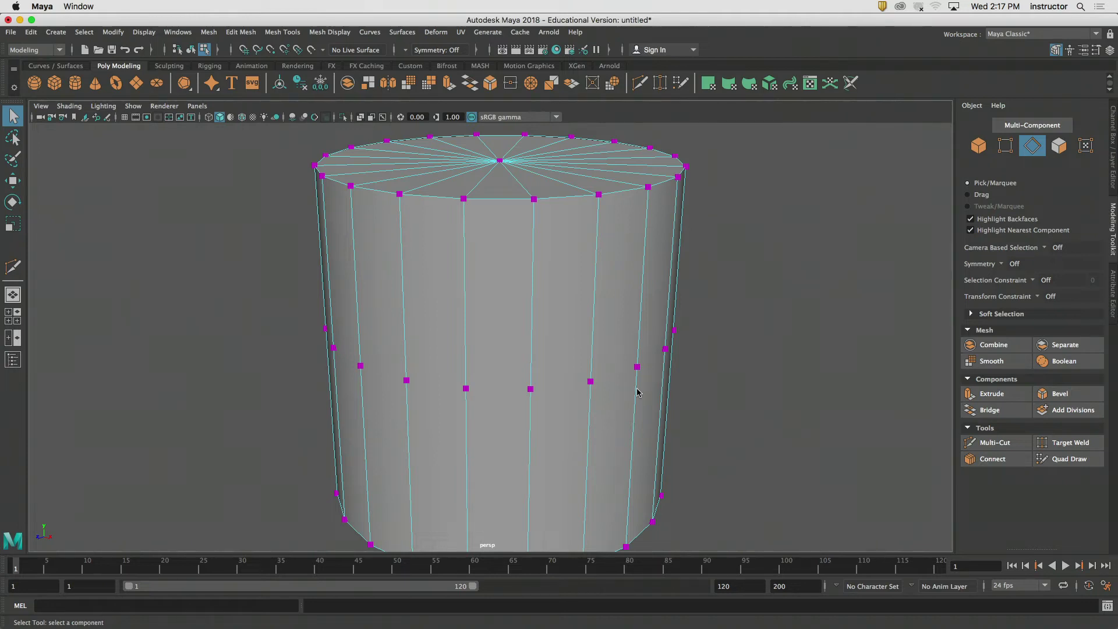
{"action": "left_click_drag", "start_coordinate": [624, 350], "coordinate": [624, 386], "text": "alt"}
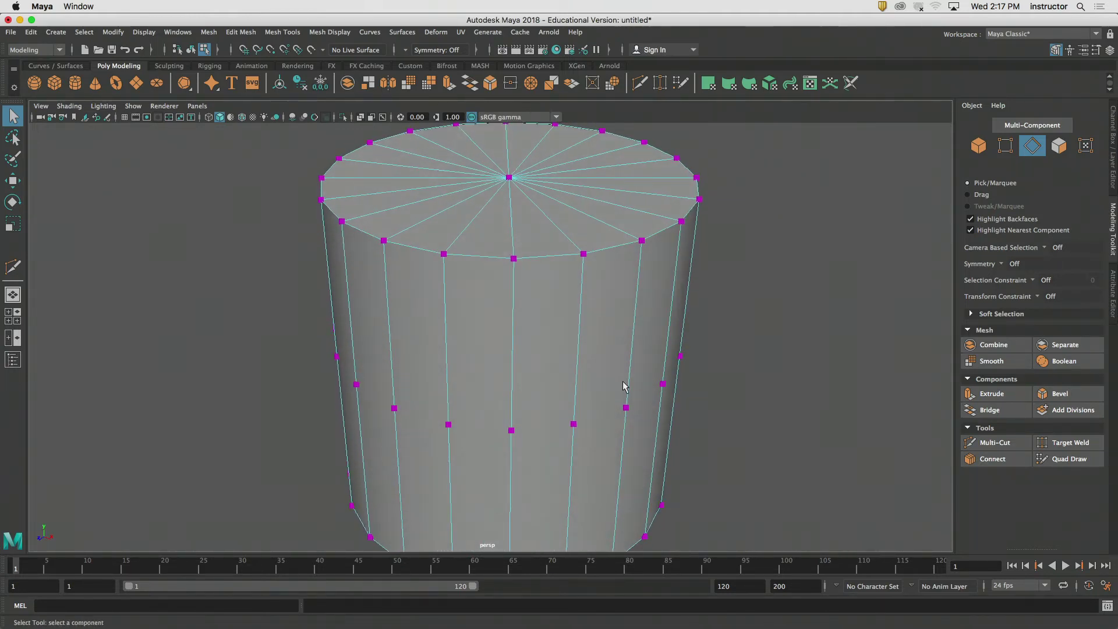
{"action": "key", "text": "ctrl+z"}
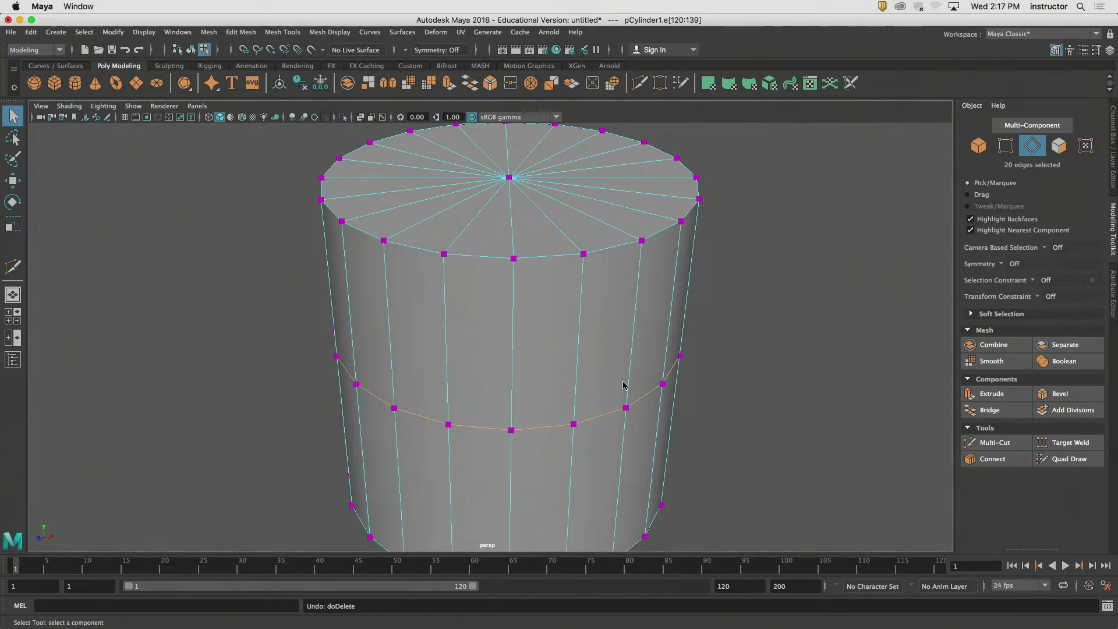
{"action": "key", "text": "Delete"}
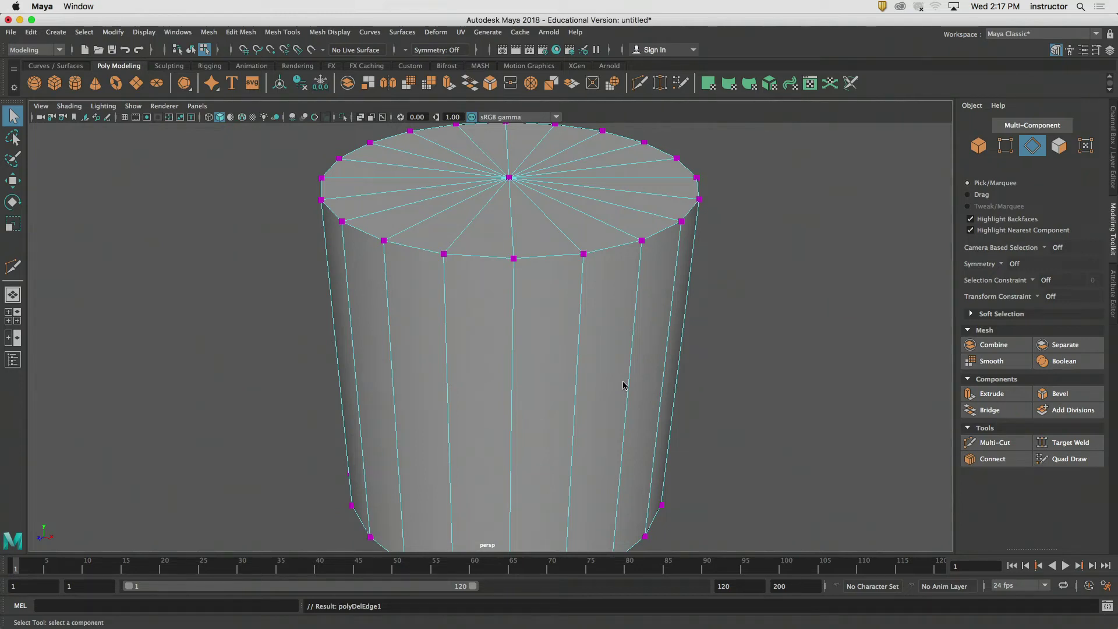
- Select the 20 top cap faces and delete them, leaving an open top
{"action": "left_click", "coordinate": [1059, 147]}
{"action": "middle_click_drag", "start_coordinate": [752, 229], "coordinate": [756, 260], "text": "alt"}
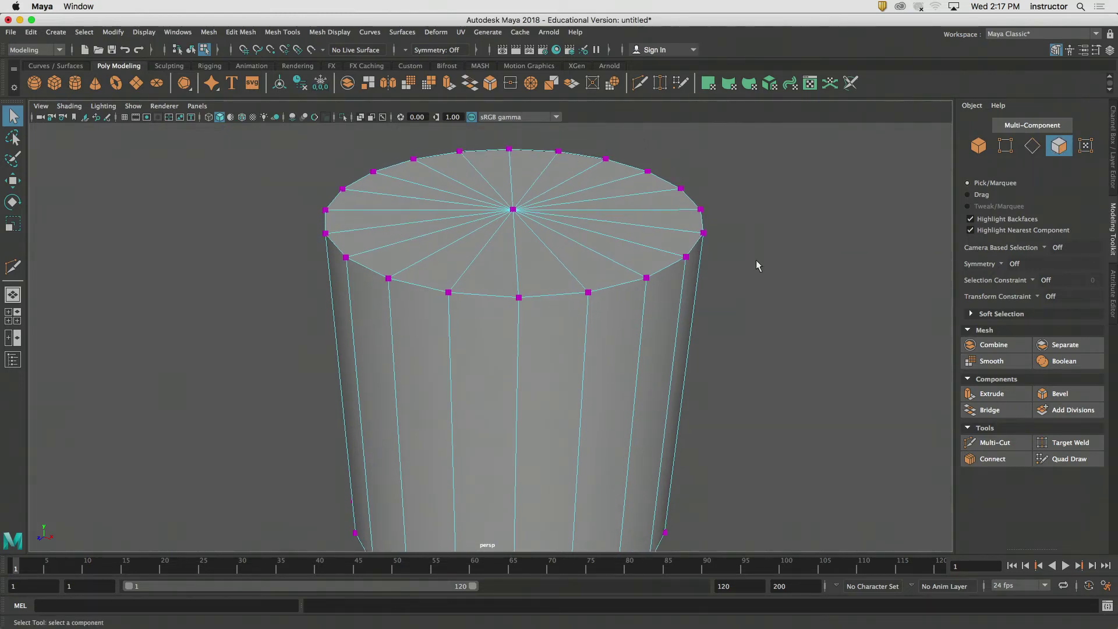
{"action": "left_click_drag", "start_coordinate": [559, 269], "coordinate": [563, 274], "text": "alt"}
{"action": "left_click_drag", "start_coordinate": [257, 138], "coordinate": [945, 258]}
{"action": "left_click_drag", "start_coordinate": [142, 247], "coordinate": [789, 345], "text": "ctrl"}
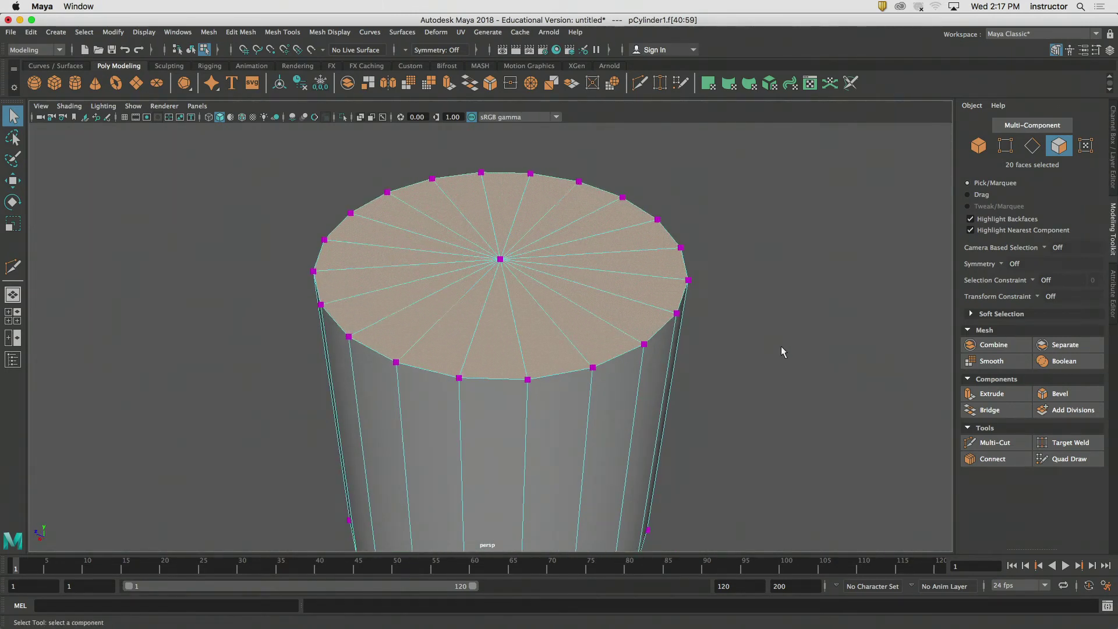
{"action": "key", "text": "Delete"}
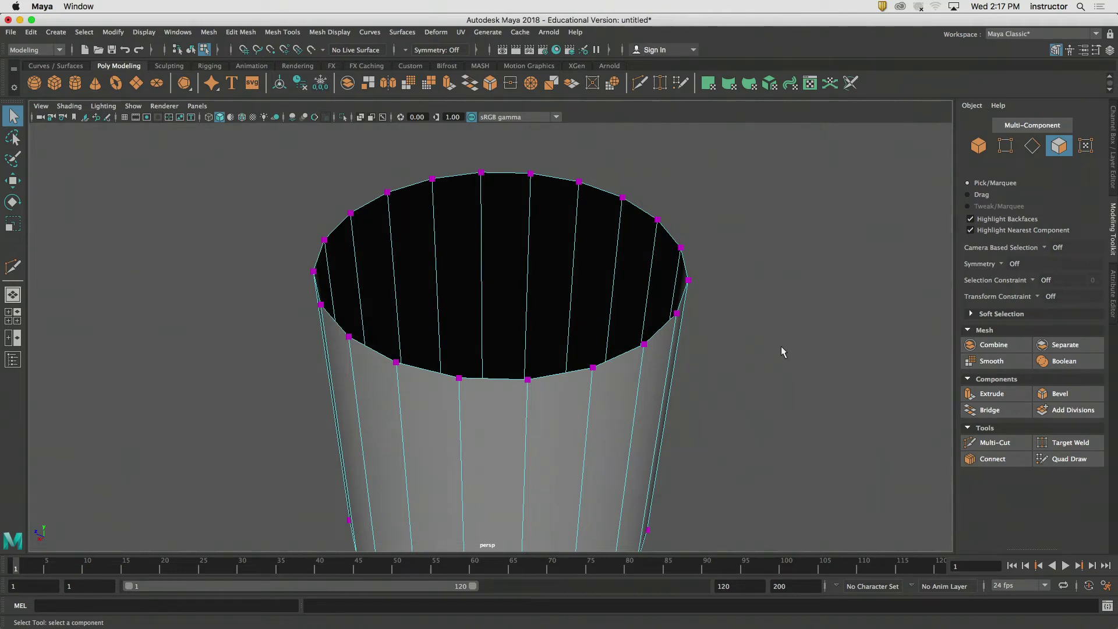
{"action": "key", "text": "ctrl+z"}
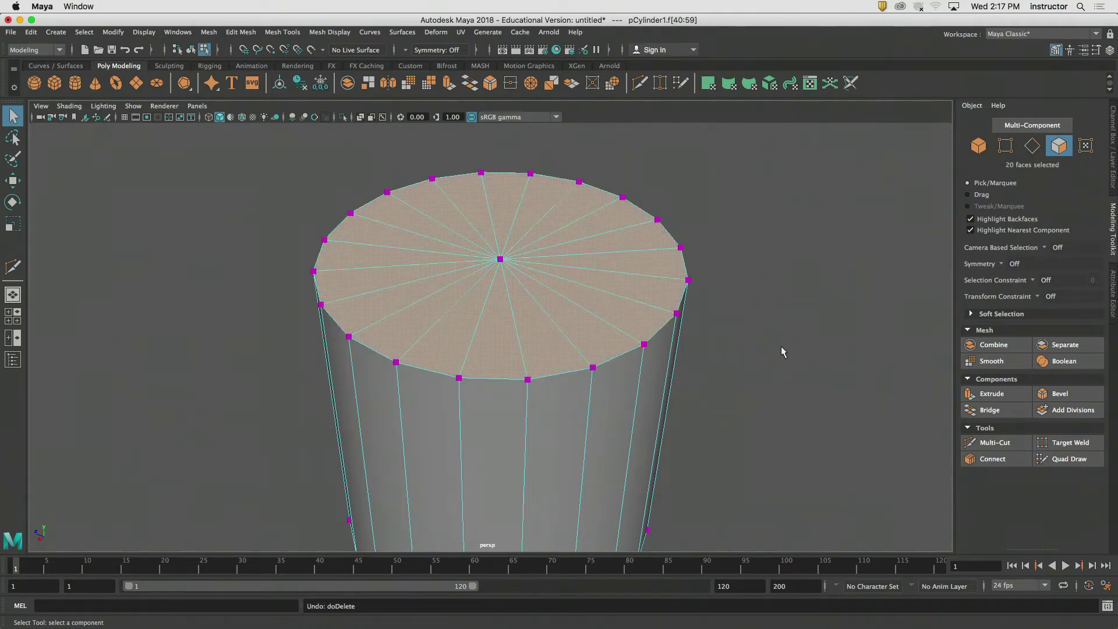
{"action": "key", "text": "Delete"}
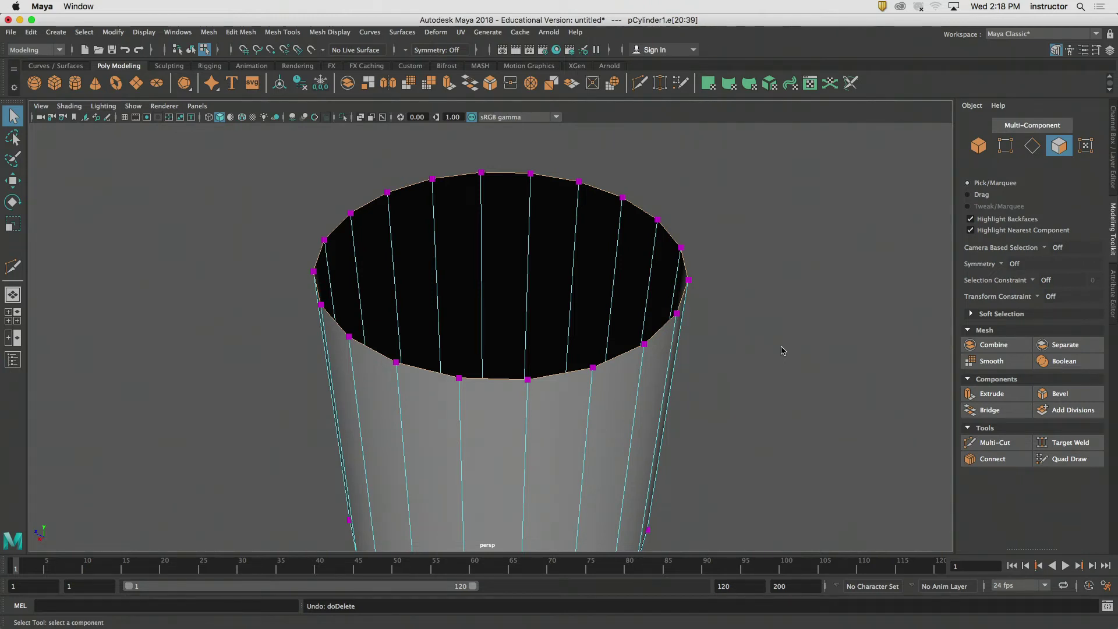
{"action": "mouse_move", "coordinate": [777, 357]}
{"action": "left_mouse_down", "text": "alt"}
{"action": "mouse_move", "coordinate": [767, 373]}
{"action": "mouse_move", "coordinate": [762, 358]}
{"action": "mouse_move", "coordinate": [767, 370]}
{"action": "left_mouse_up", "text": "alt"}
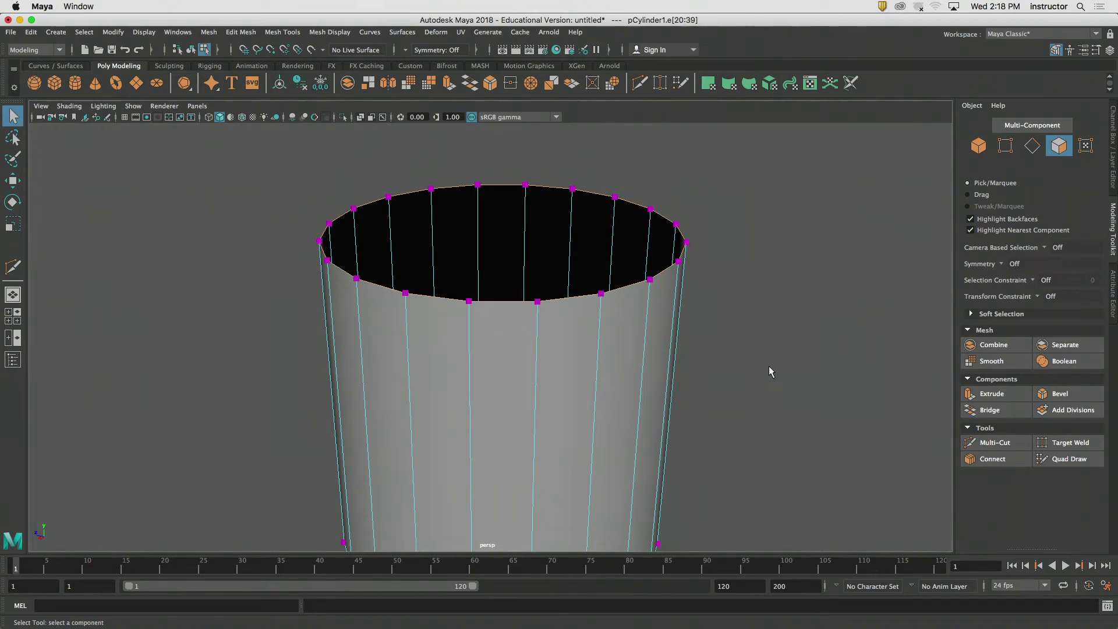
- Browse from the Edit Mesh menu to the Mesh menu to reach Fill Hole
{"action": "left_click", "coordinate": [255, 32]}
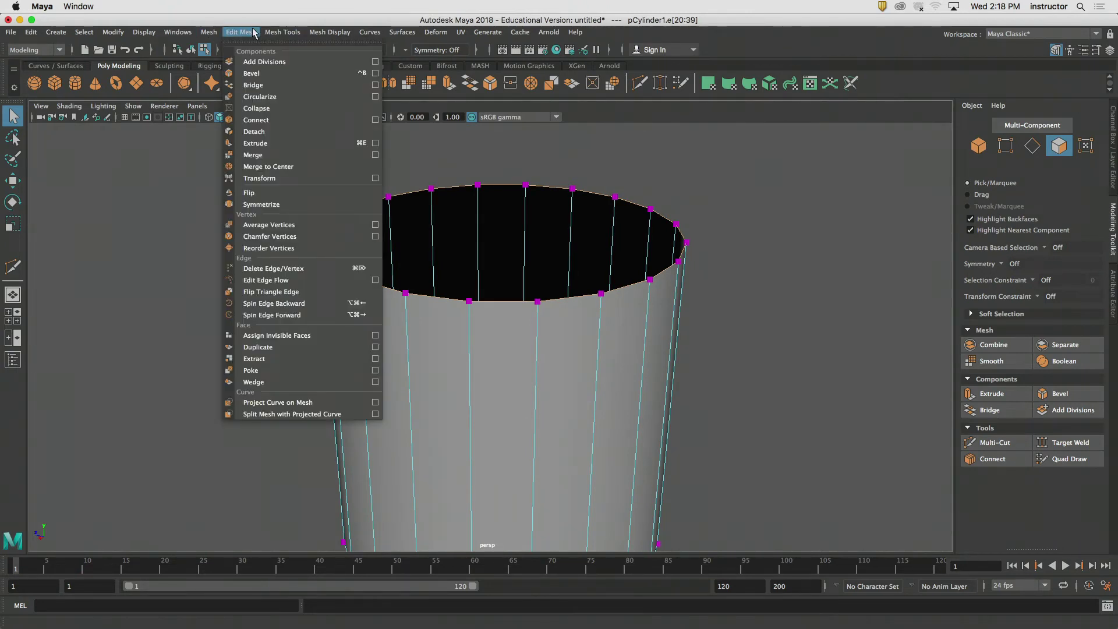
{"action": "mouse_move", "coordinate": [209, 32]}
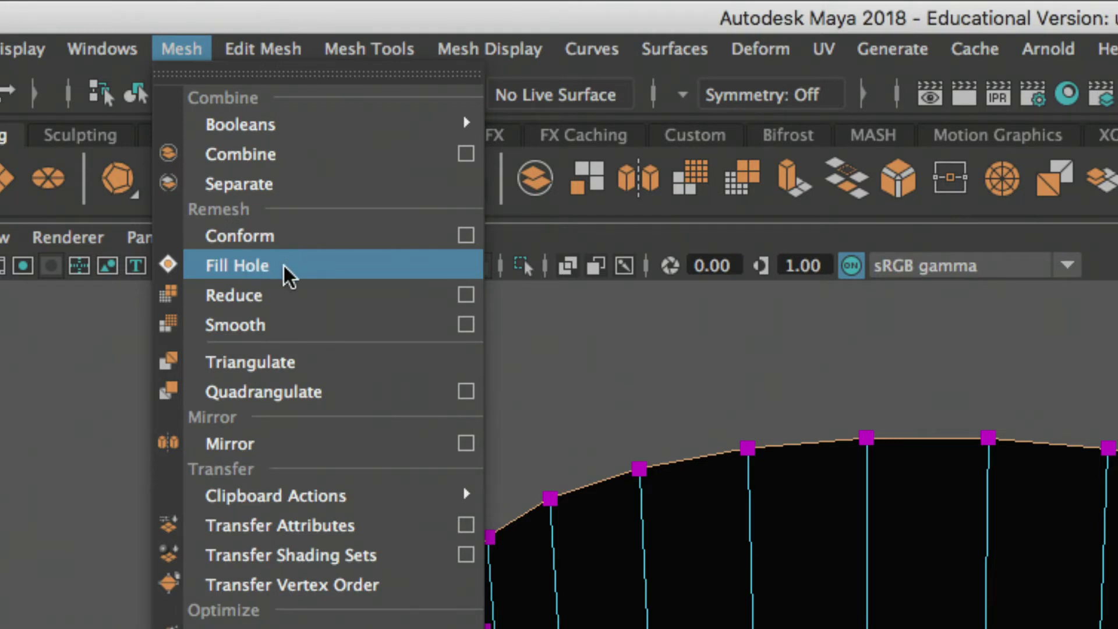
- Close the cylinder's open top with a single cap face using Mesh > Fill Hole
{"action": "left_click", "coordinate": [260, 268]}
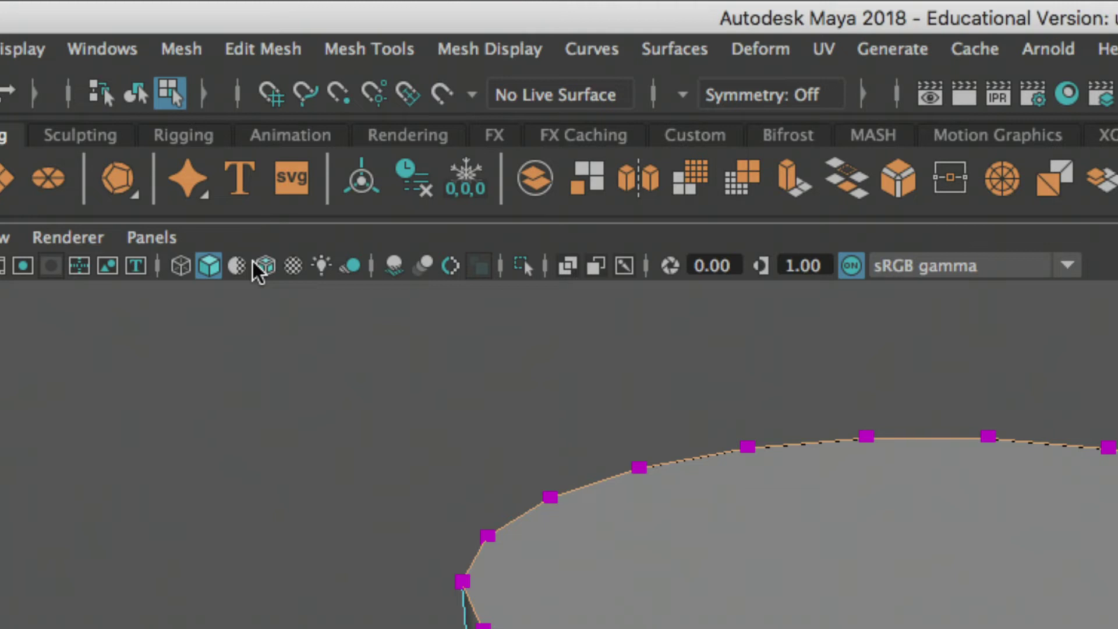
{"action": "left_click_drag", "start_coordinate": [693, 375], "coordinate": [718, 411], "text": "alt"}
{"action": "right_click_drag", "start_coordinate": [717, 411], "coordinate": [574, 429], "text": "alt"}
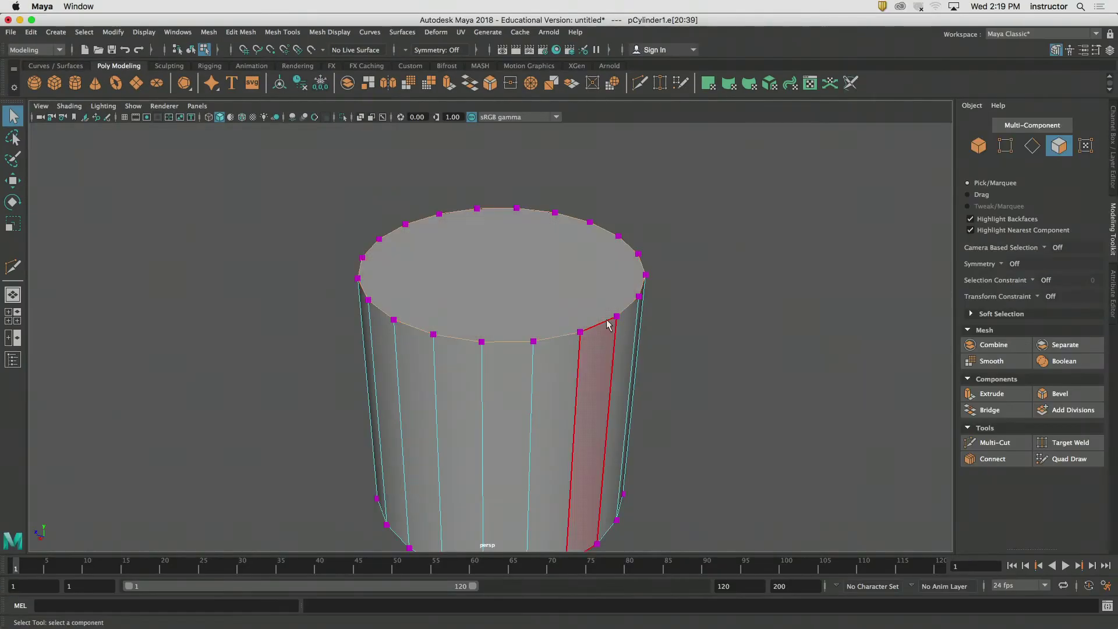
{"action": "left_click_drag", "start_coordinate": [608, 320], "coordinate": [652, 327], "text": "alt"}
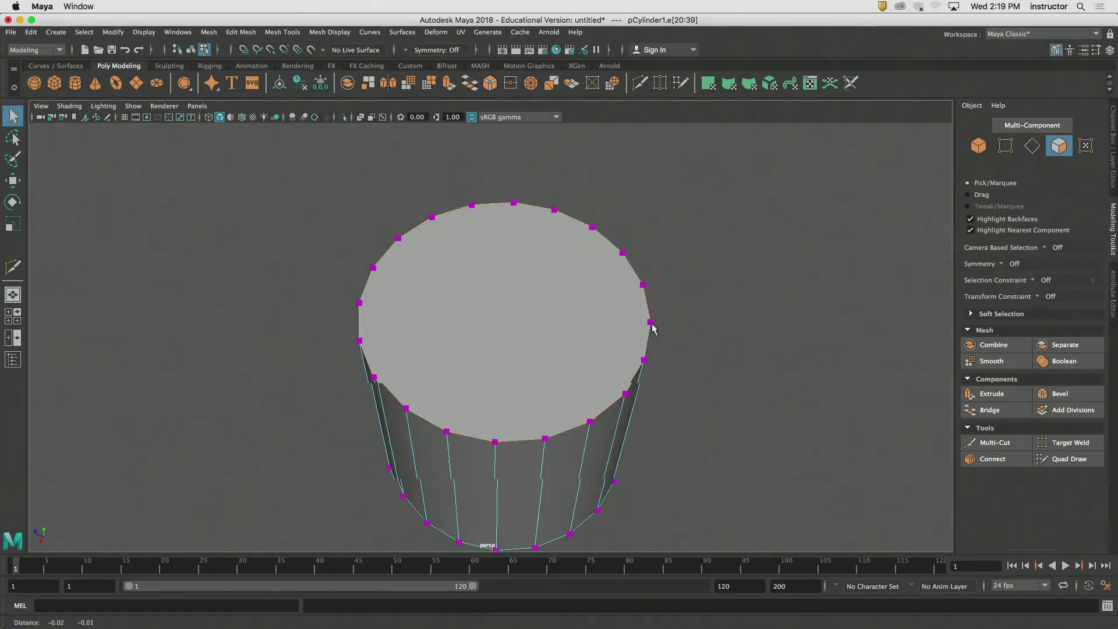
{"action": "middle_click_drag", "start_coordinate": [652, 327], "coordinate": [691, 298], "text": "alt"}
{"action": "right_click_drag", "start_coordinate": [691, 298], "coordinate": [801, 300], "text": "alt"}
{"action": "left_click_drag", "start_coordinate": [800, 301], "coordinate": [781, 347], "text": "alt"}
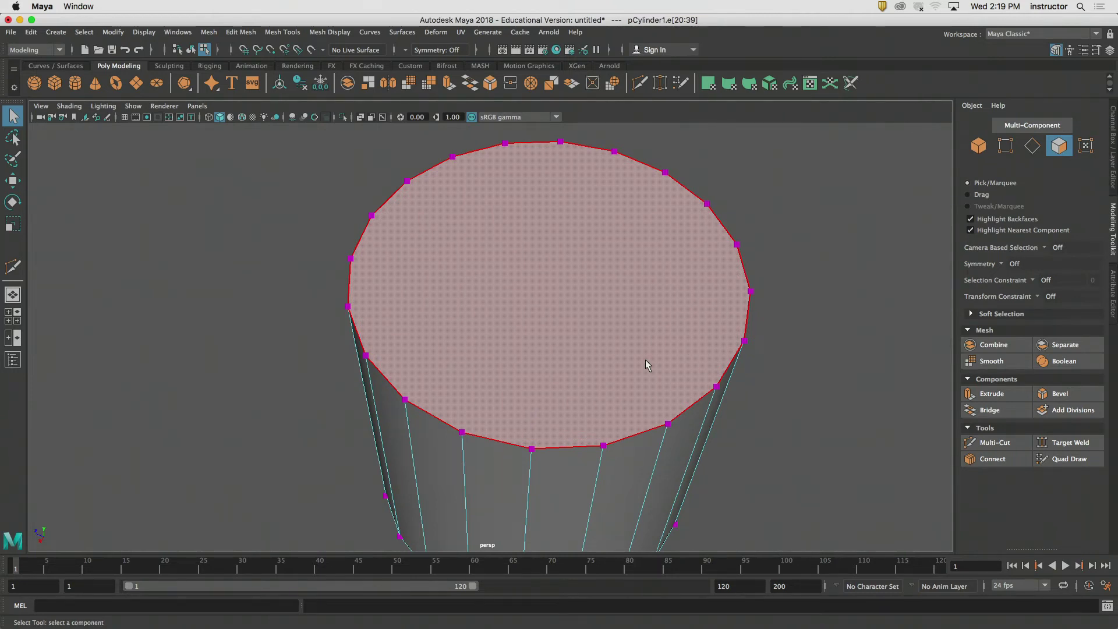
- Switch to the top view zoomed in and centred on the cap, ready for Multi-Cut
{"action": "key", "text": "space"}
{"action": "left_click_drag", "start_coordinate": [646, 361], "coordinate": [592, 364]}
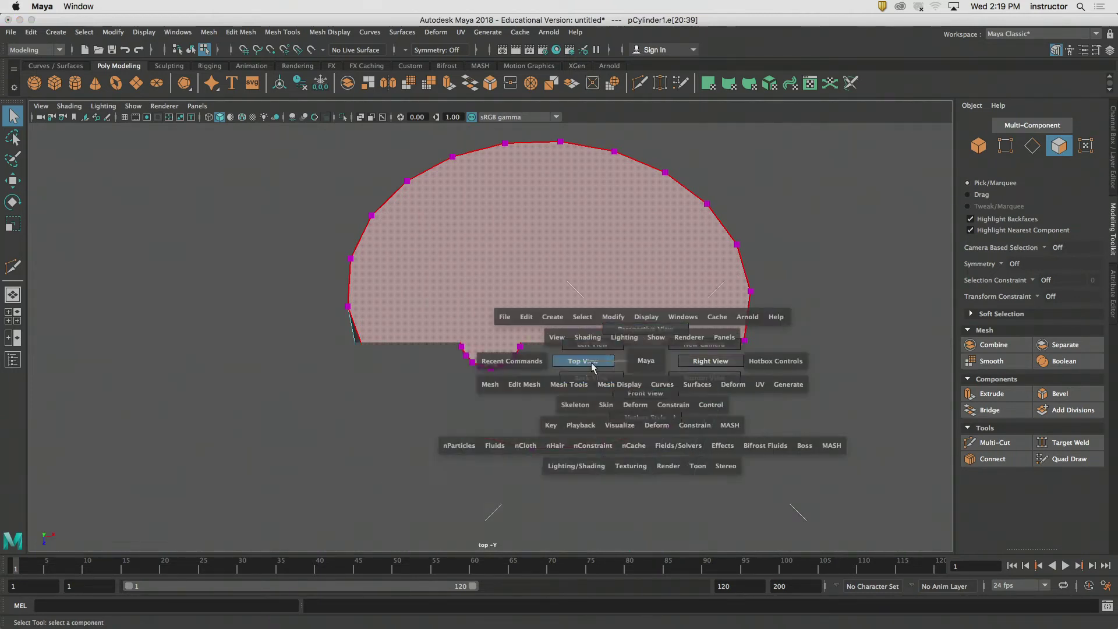
{"action": "scroll", "coordinate": [497, 329], "scroll_direction": "up", "scroll_amount": 10}
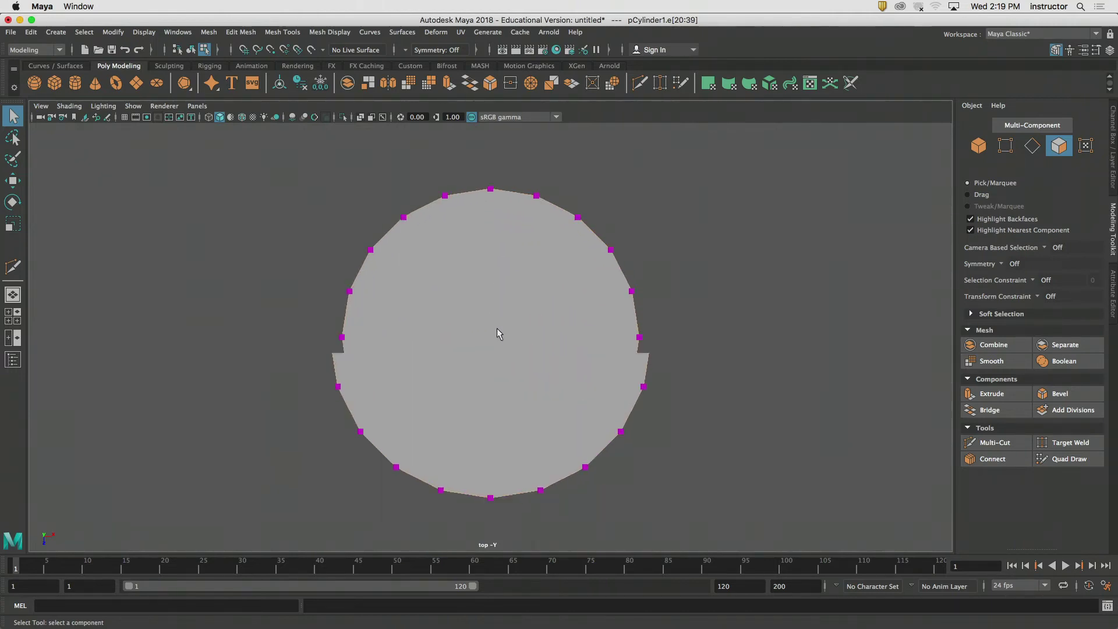
{"action": "scroll", "coordinate": [497, 328], "scroll_direction": "up", "scroll_amount": 2}
{"action": "middle_click_drag", "start_coordinate": [743, 312], "coordinate": [760, 318], "text": "alt"}
{"action": "scroll", "coordinate": [757, 319], "scroll_direction": "up", "scroll_amount": 1}
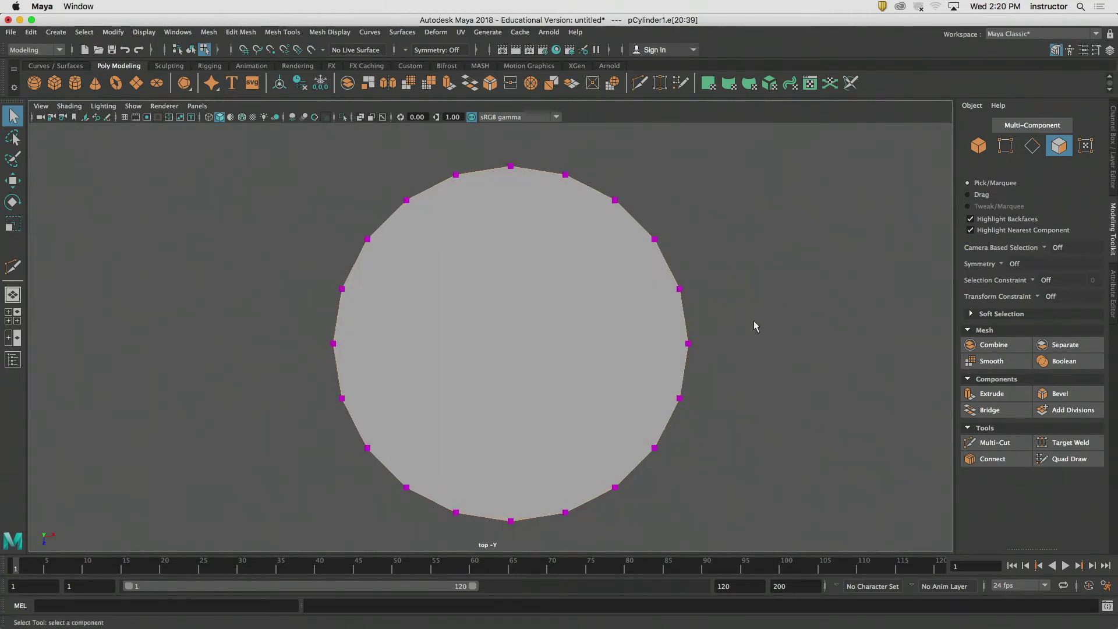
{"action": "left_click", "coordinate": [981, 436]}
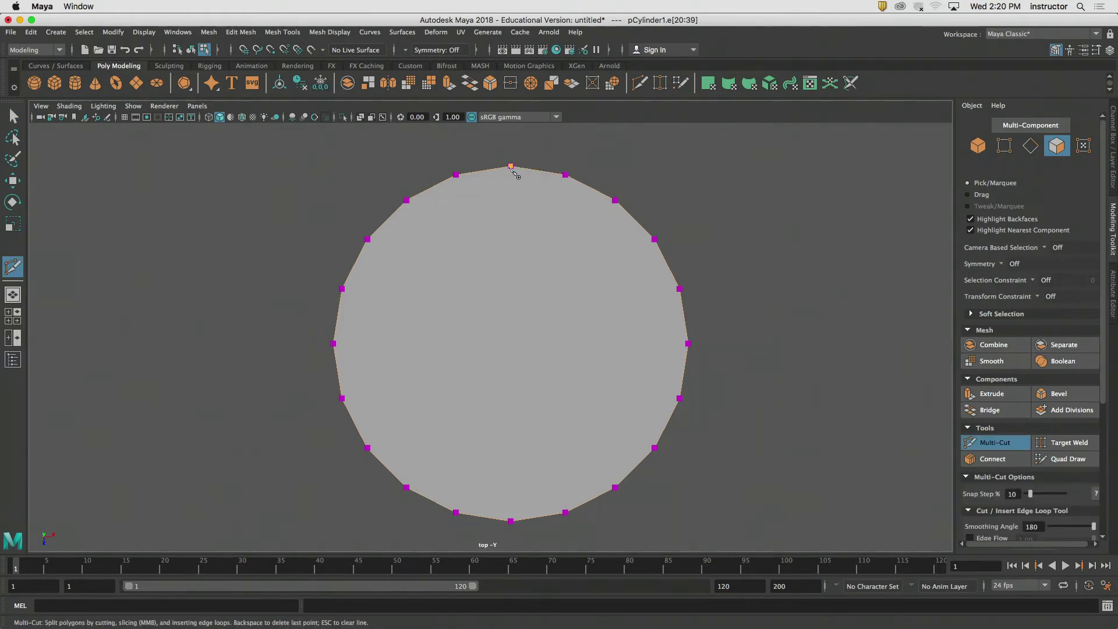
{"action": "left_click", "coordinate": [512, 520]}
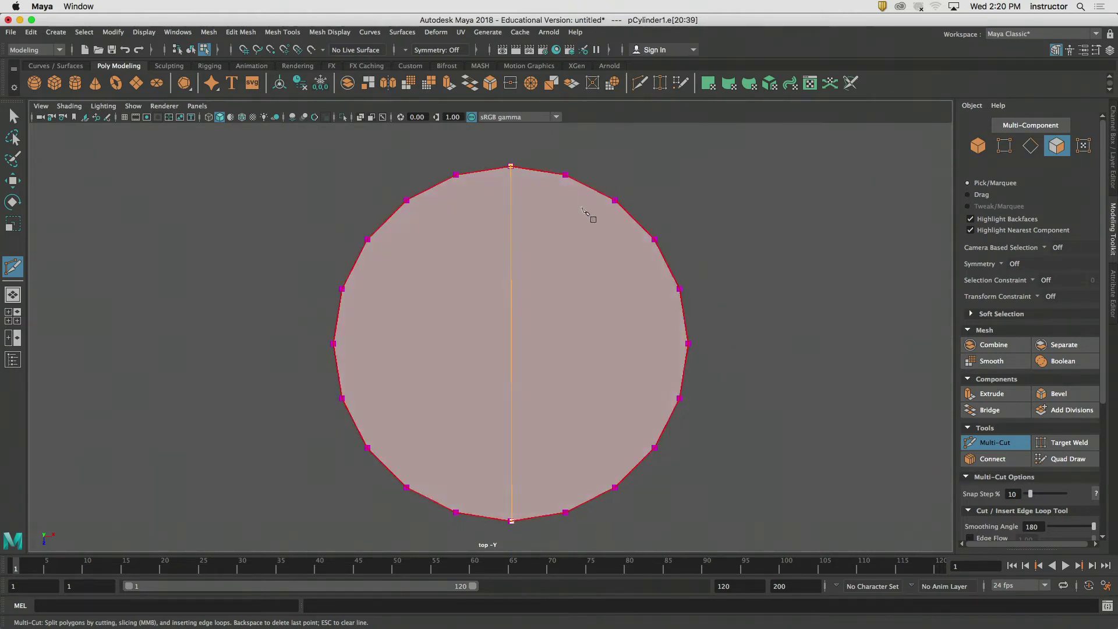
{"action": "middle_click_drag", "start_coordinate": [561, 200], "coordinate": [559, 214], "text": "alt"}
{"action": "right_click_drag", "start_coordinate": [560, 214], "coordinate": [635, 213], "text": "alt"}
{"action": "middle_click_drag", "start_coordinate": [635, 214], "coordinate": [648, 191], "text": "alt"}
{"action": "right_click_drag", "start_coordinate": [648, 191], "coordinate": [553, 211], "text": "alt"}
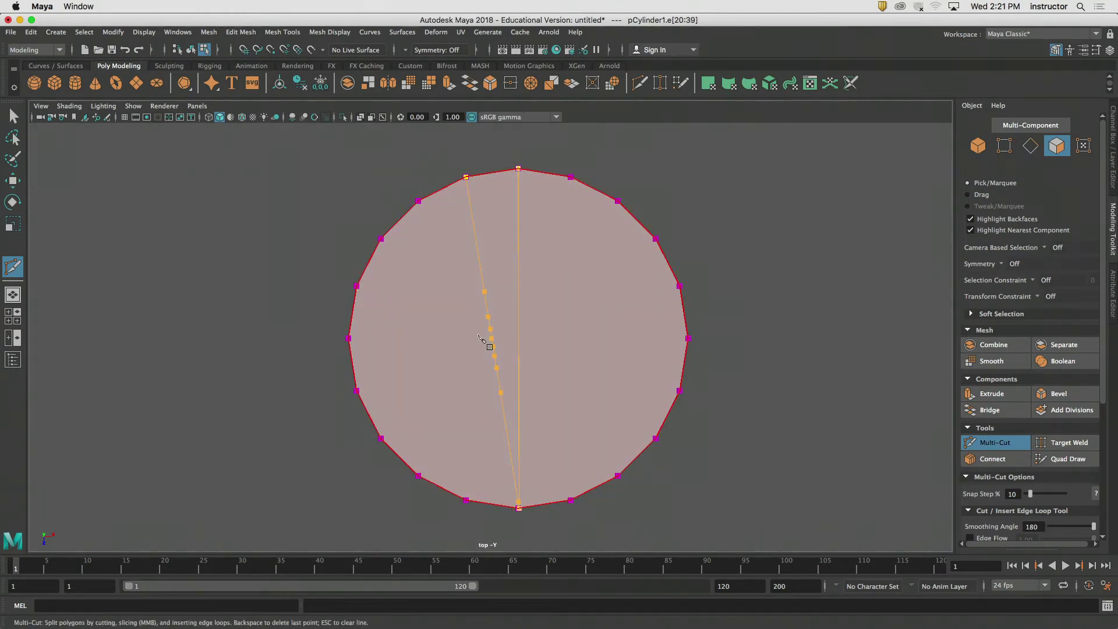
{"action": "key", "text": "super+z"}
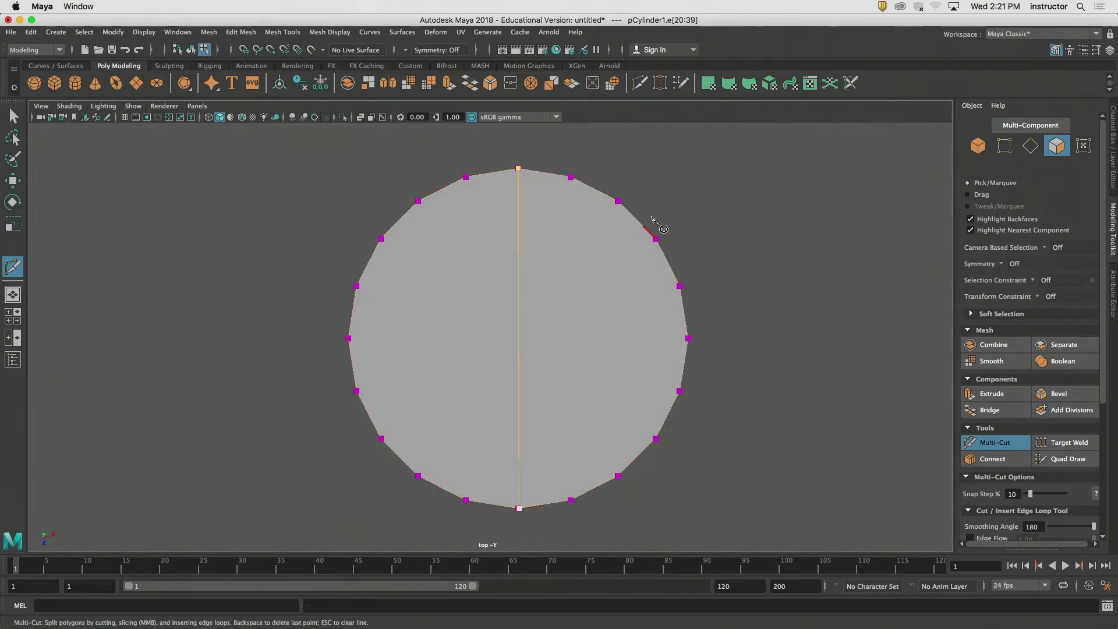
{"action": "left_click", "coordinate": [466, 176]}
{"action": "key", "text": "super+z"}
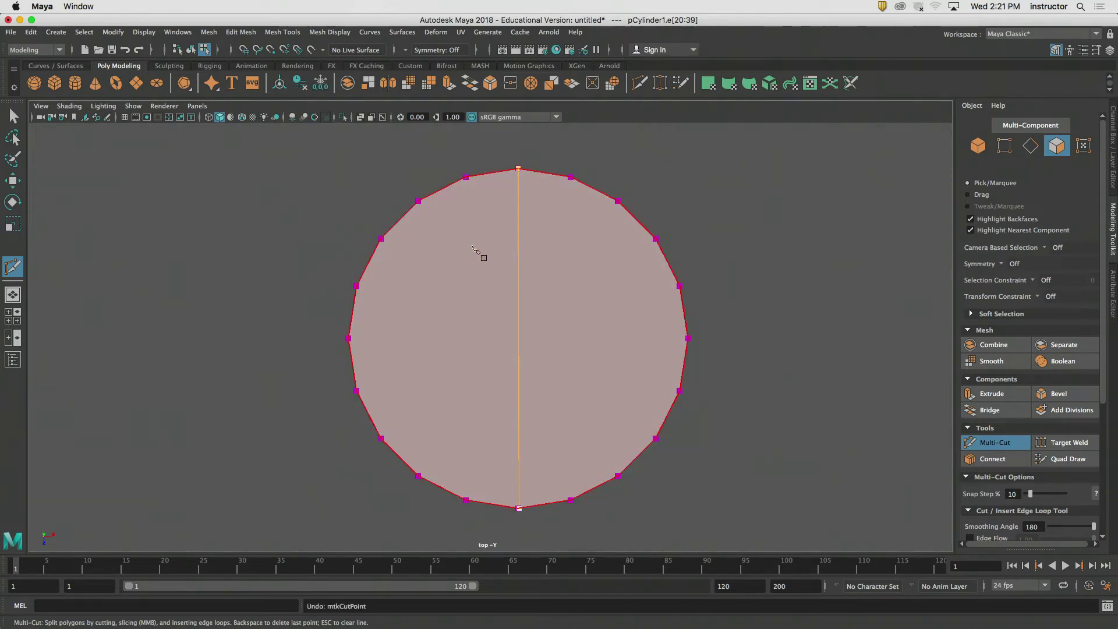
{"action": "left_click", "coordinate": [466, 177]}
{"action": "key", "text": "super+z"}
{"action": "key", "text": "space"}
{"action": "left_click_drag", "start_coordinate": [698, 446], "coordinate": [655, 429]}
{"action": "key", "text": "super+z"}
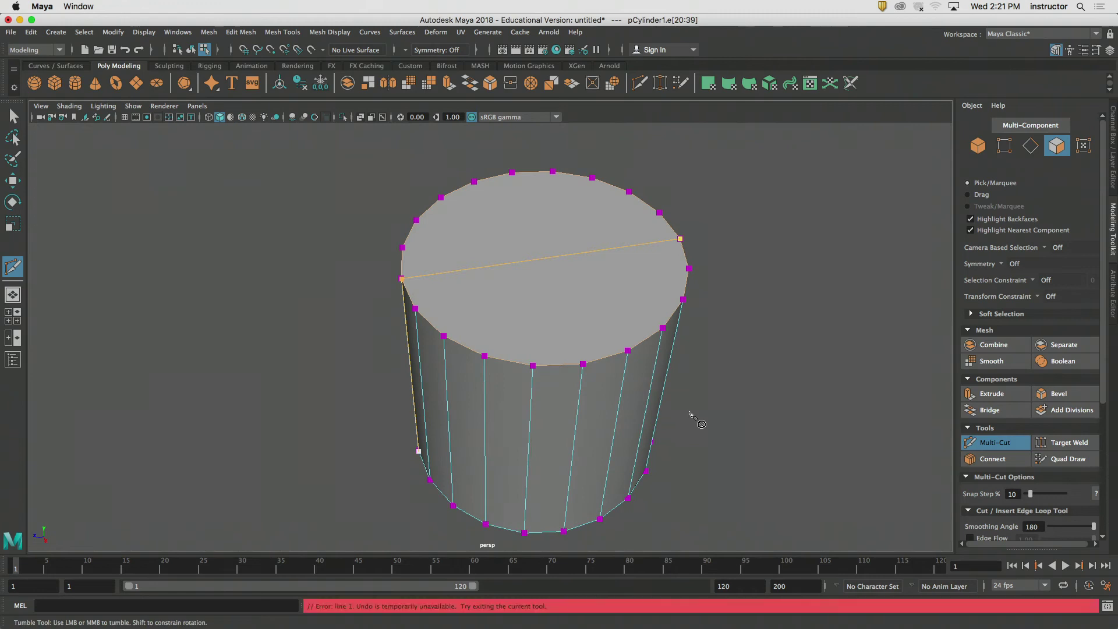
{"action": "key", "text": "q"}
{"action": "left_click_drag", "start_coordinate": [727, 398], "coordinate": [725, 414], "text": "alt"}
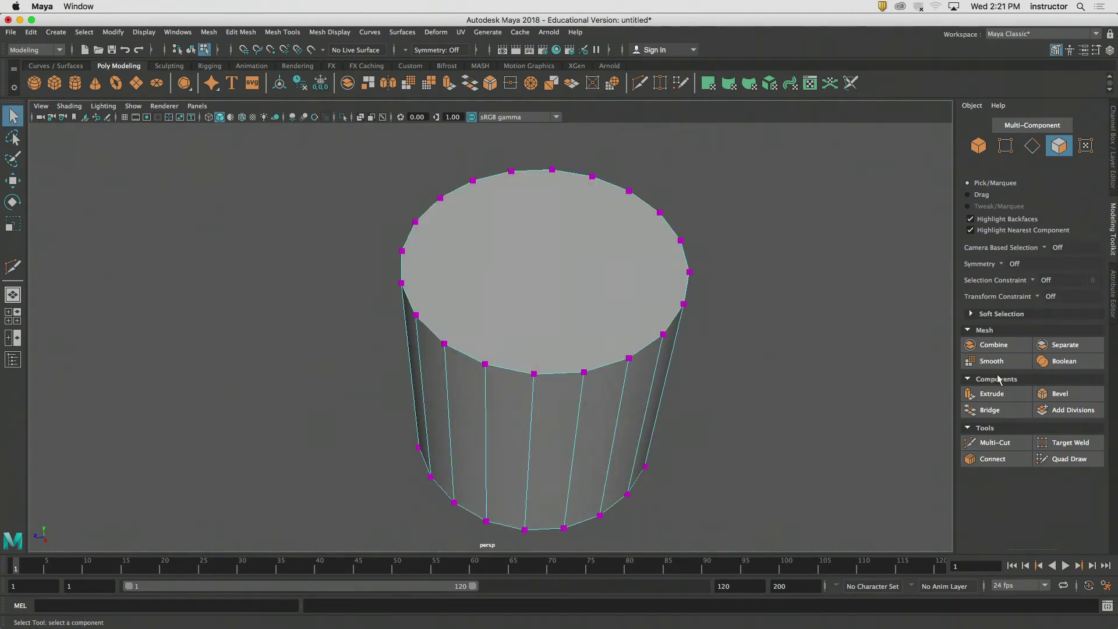
- Cut three parallel vertex-to-vertex edges across the cylinder cap
{"action": "left_click", "coordinate": [991, 443]}
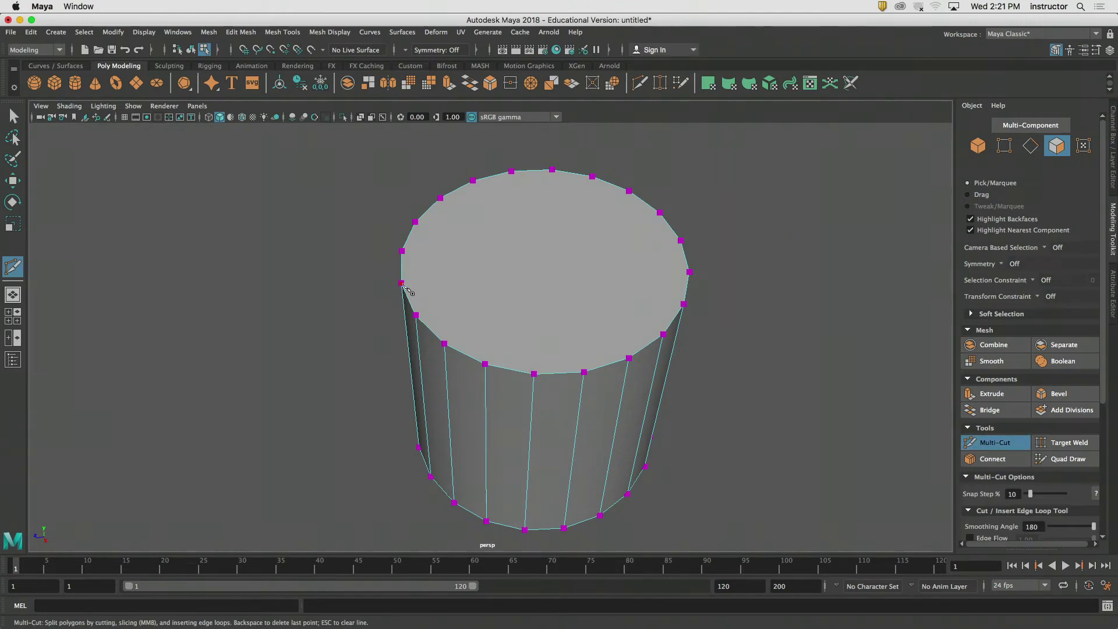
{"action": "left_click_drag", "start_coordinate": [693, 253], "coordinate": [681, 289], "text": "alt"}
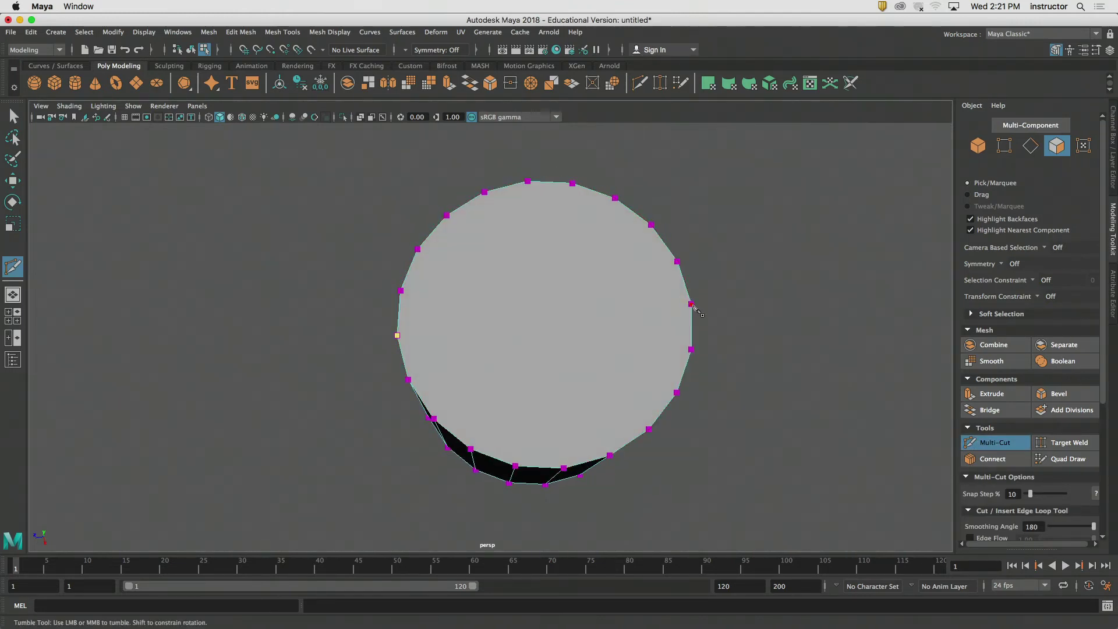
{"action": "left_click", "coordinate": [691, 304]}
{"action": "key", "text": "Return"}
{"action": "left_click", "coordinate": [691, 349]}
{"action": "left_click", "coordinate": [408, 380]}
{"action": "key", "text": "Return"}
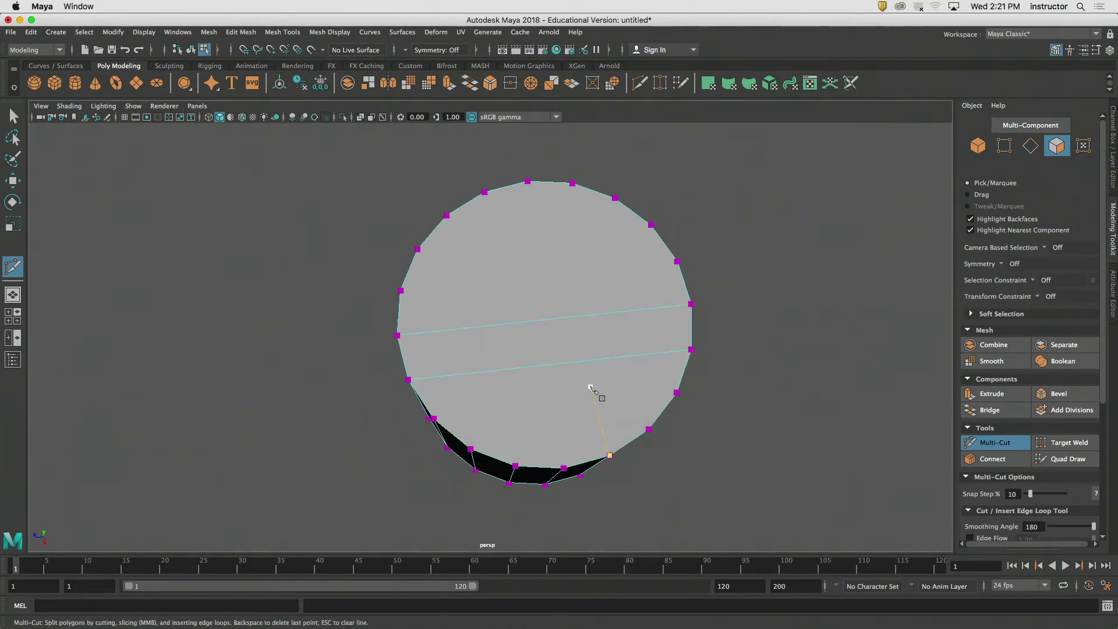
{"action": "left_click", "coordinate": [676, 392]}
{"action": "left_click_drag", "start_coordinate": [437, 418], "coordinate": [463, 398], "text": "alt"}
{"action": "left_click", "coordinate": [456, 394]}
{"action": "left_click_drag", "start_coordinate": [635, 374], "coordinate": [582, 350], "text": "alt"}
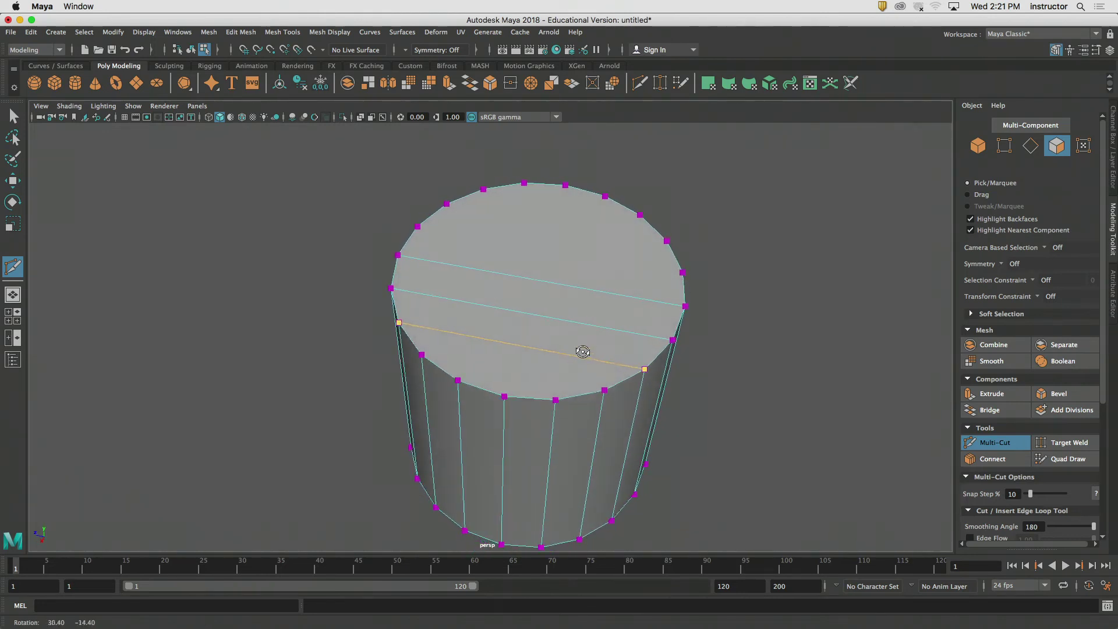
{"action": "key", "text": "Return"}
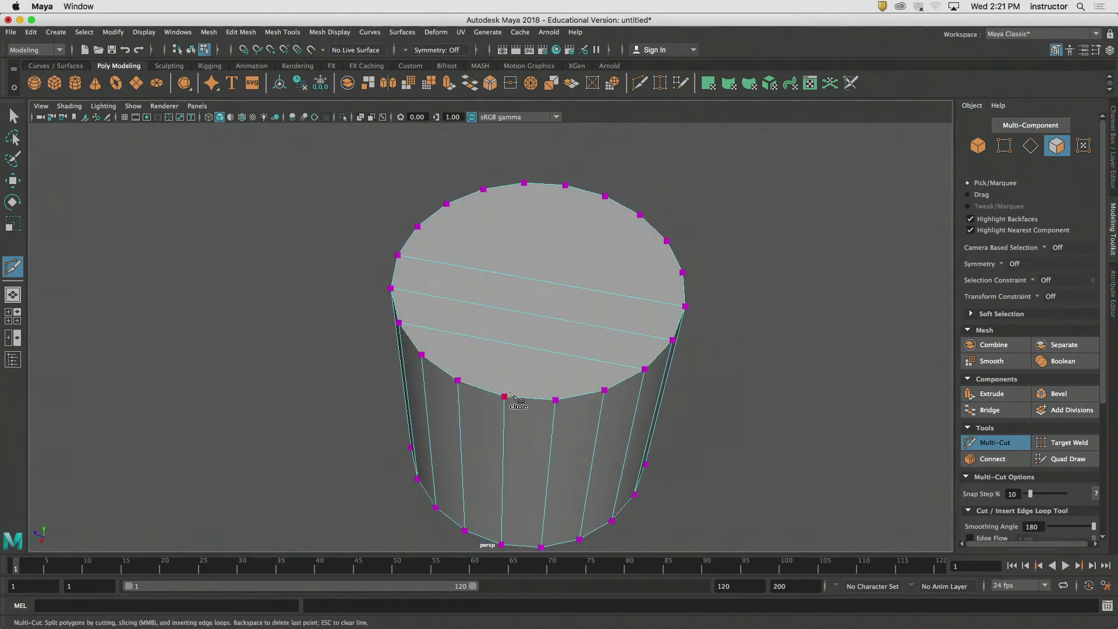
- Add one crossing edge through the cap's middle and return to a top-down view
{"action": "left_click", "coordinate": [565, 186]}
{"action": "left_click_drag", "start_coordinate": [569, 190], "coordinate": [584, 225], "text": "alt"}
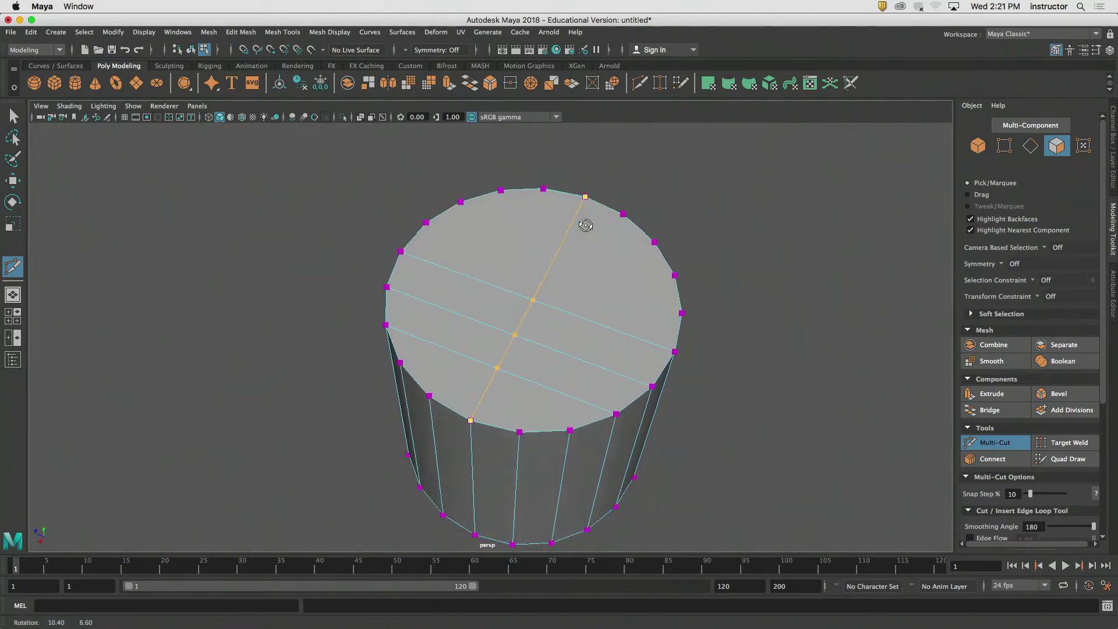
{"action": "key", "text": "q"}
{"action": "left_click_drag", "start_coordinate": [765, 261], "coordinate": [652, 279], "text": "alt"}
{"action": "key", "text": "space"}
{"action": "key", "text": "f"}
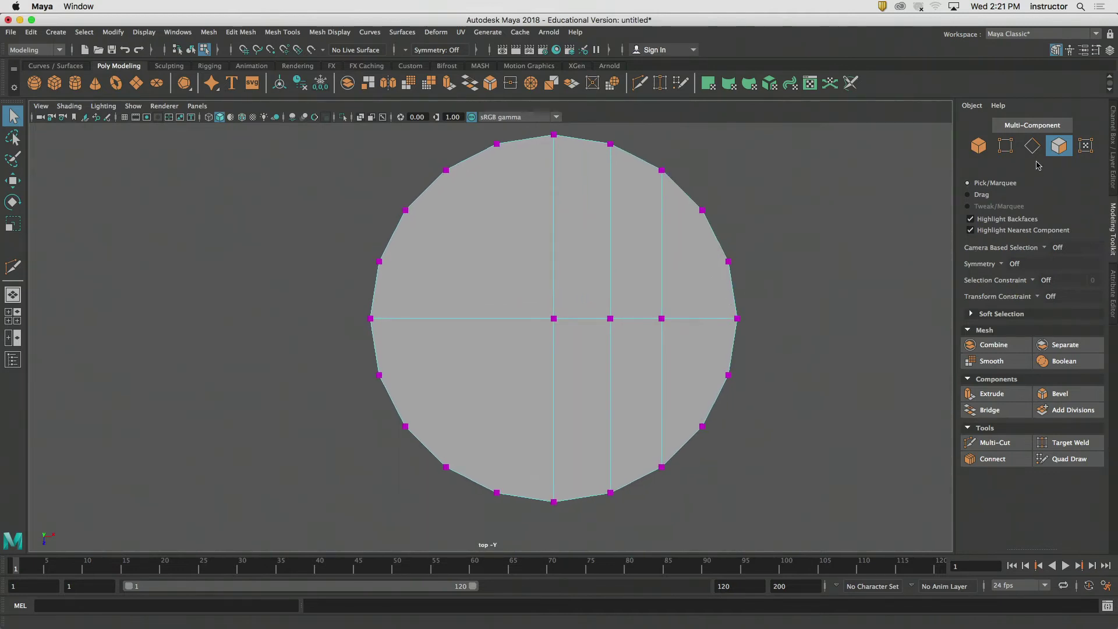
- Select the four edges along the cap's horizontal centre line
{"action": "left_click", "coordinate": [1032, 146]}
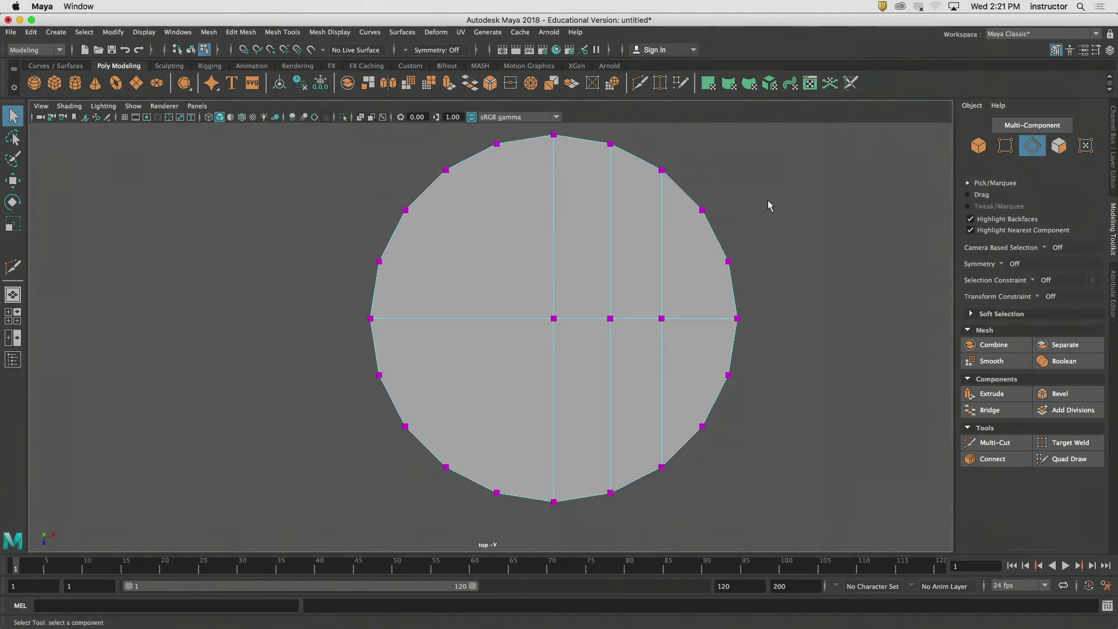
{"action": "left_click", "coordinate": [556, 261]}
{"action": "left_click", "coordinate": [558, 360], "text": "shift"}
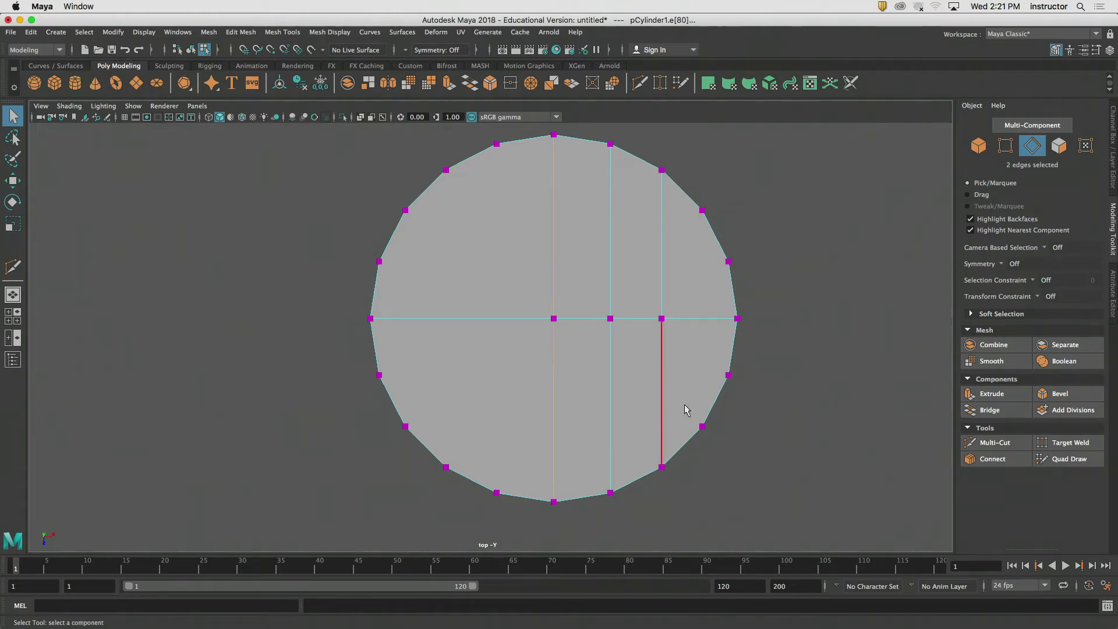
{"action": "left_click", "coordinate": [601, 321]}
{"action": "left_click", "coordinate": [641, 319], "text": "shift"}
{"action": "left_click", "coordinate": [686, 320], "text": "shift"}
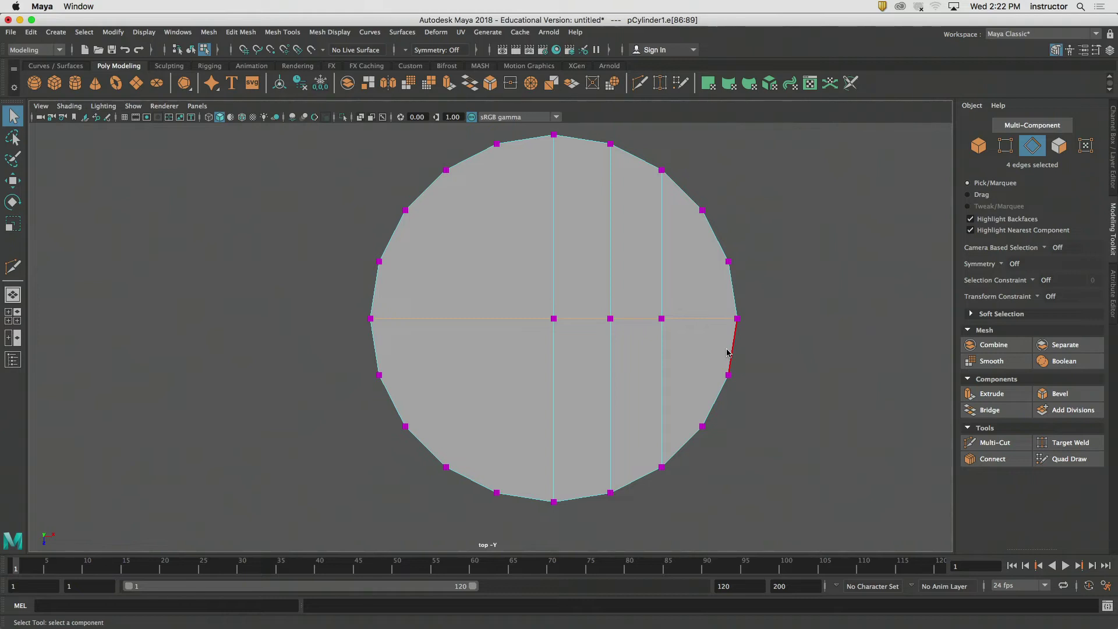
{"action": "key", "text": "space"}
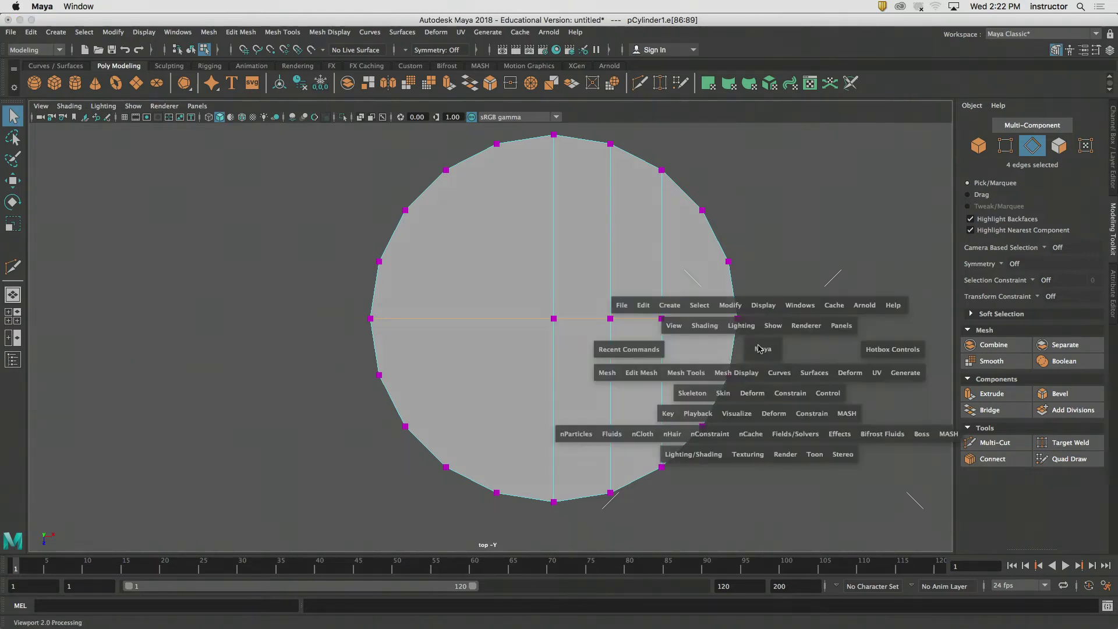
- Make a first Multi-Cut across the top cap and check the resulting cap faces
{"action": "left_click_drag", "start_coordinate": [760, 349], "coordinate": [839, 294]}
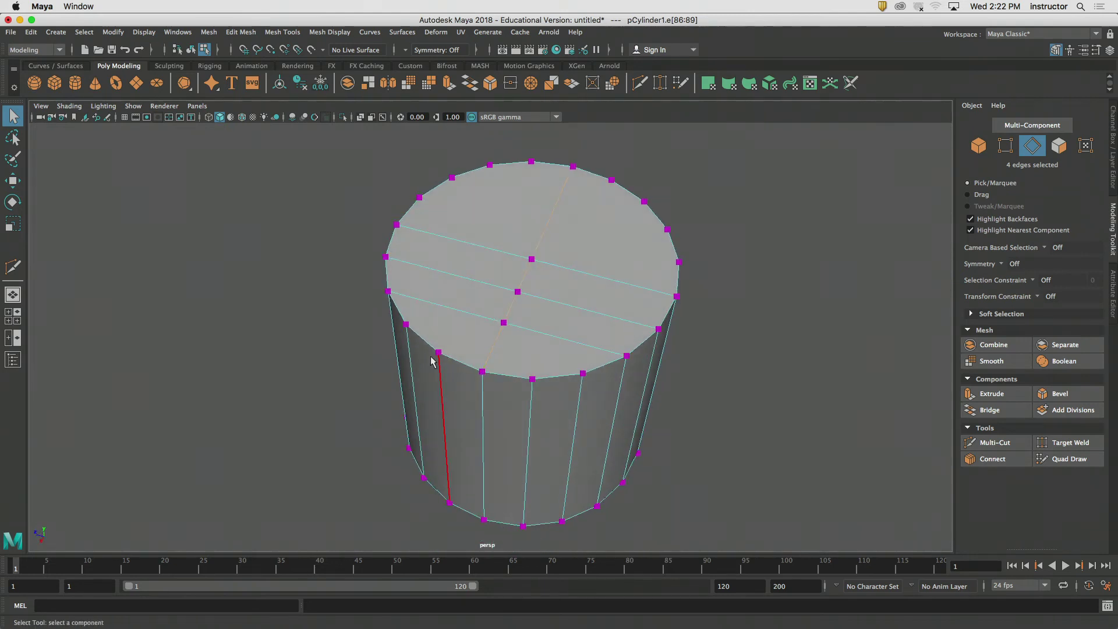
{"action": "left_click", "coordinate": [995, 443]}
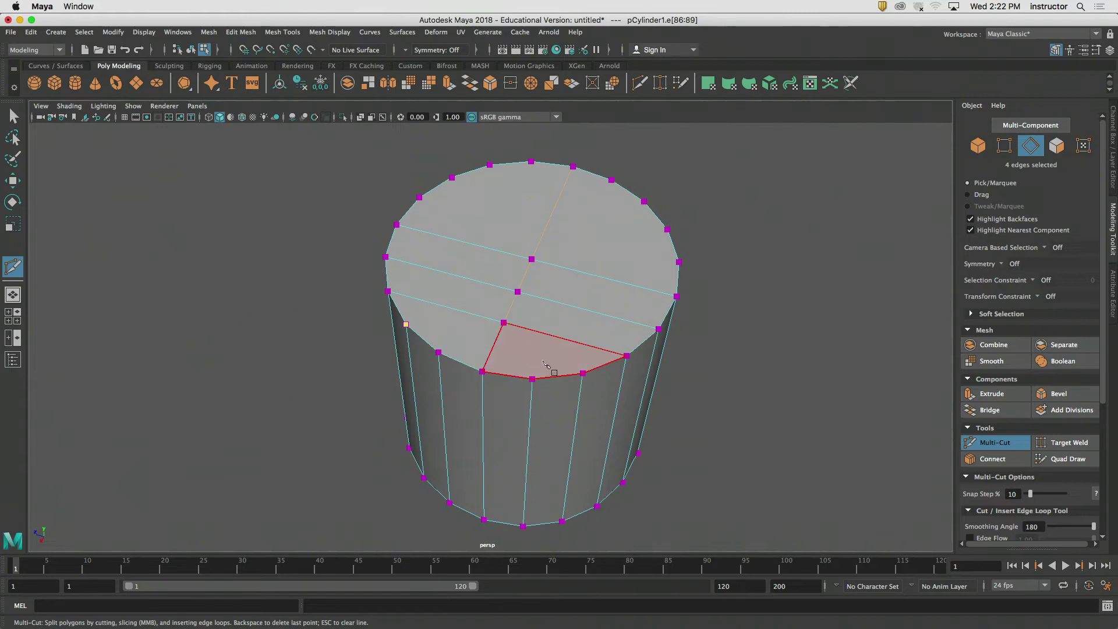
{"action": "left_click", "coordinate": [583, 373]}
{"action": "middle_click_drag", "start_coordinate": [619, 361], "coordinate": [649, 329], "text": "alt"}
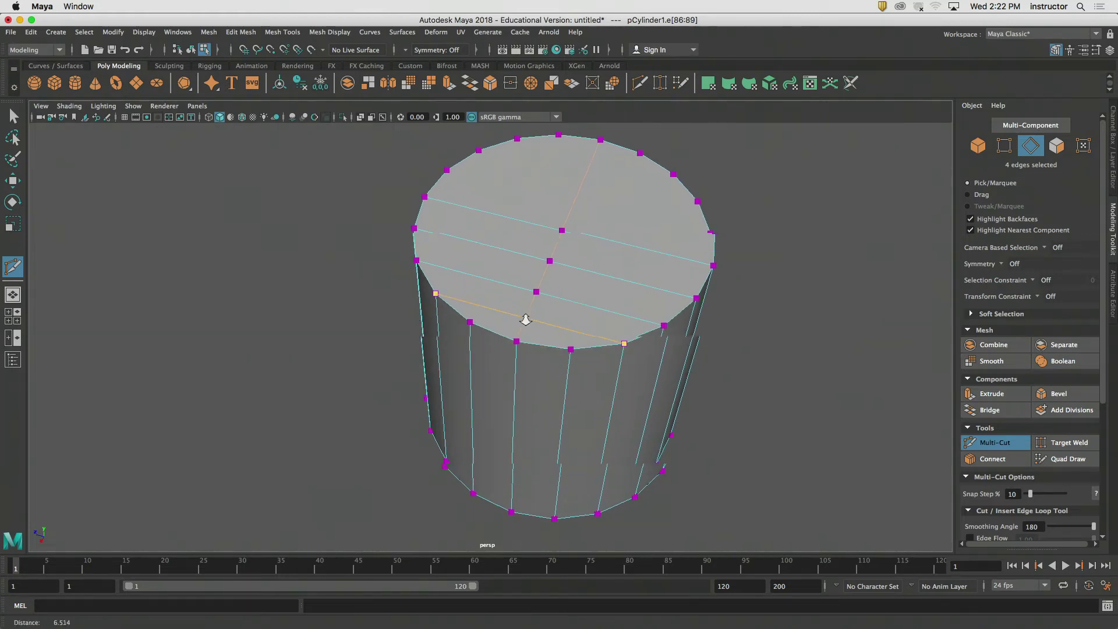
{"action": "scroll", "coordinate": [646, 326], "scroll_direction": "up", "scroll_amount": 5}
{"action": "left_click_drag", "start_coordinate": [635, 312], "coordinate": [655, 326], "text": "alt"}
{"action": "middle_click_drag", "start_coordinate": [679, 334], "coordinate": [645, 340], "text": "alt"}
{"action": "scroll", "coordinate": [646, 342], "scroll_direction": "down", "scroll_amount": 1}
{"action": "key", "text": "q"}
{"action": "left_click", "coordinate": [799, 382]}
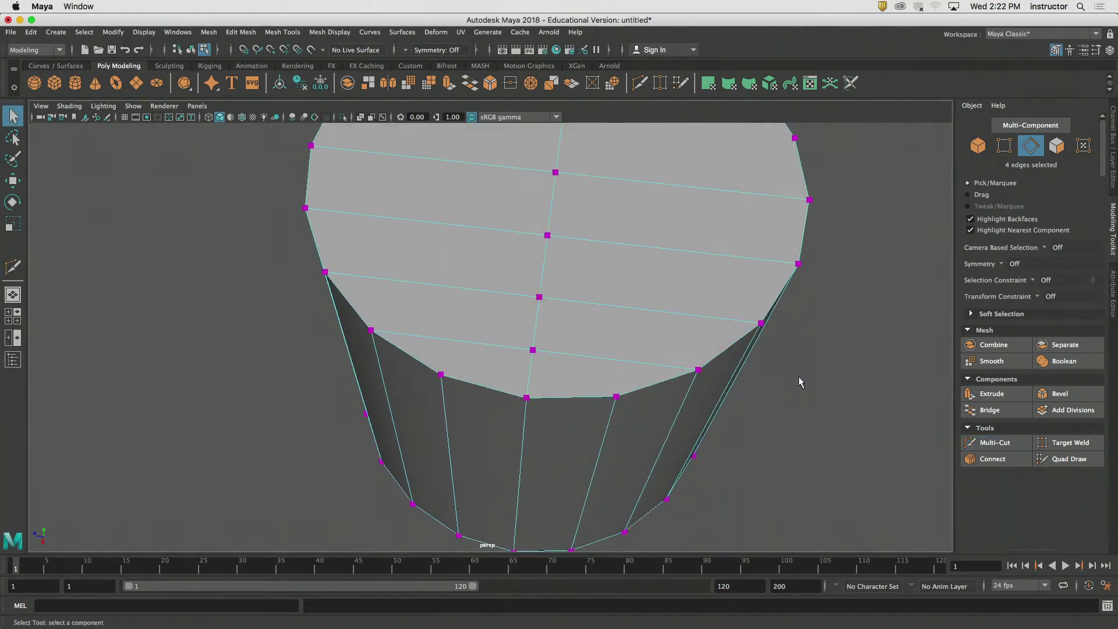
{"action": "left_click_drag", "start_coordinate": [812, 384], "coordinate": [716, 366], "text": "alt"}
{"action": "middle_click_drag", "start_coordinate": [703, 339], "coordinate": [697, 377], "text": "alt"}
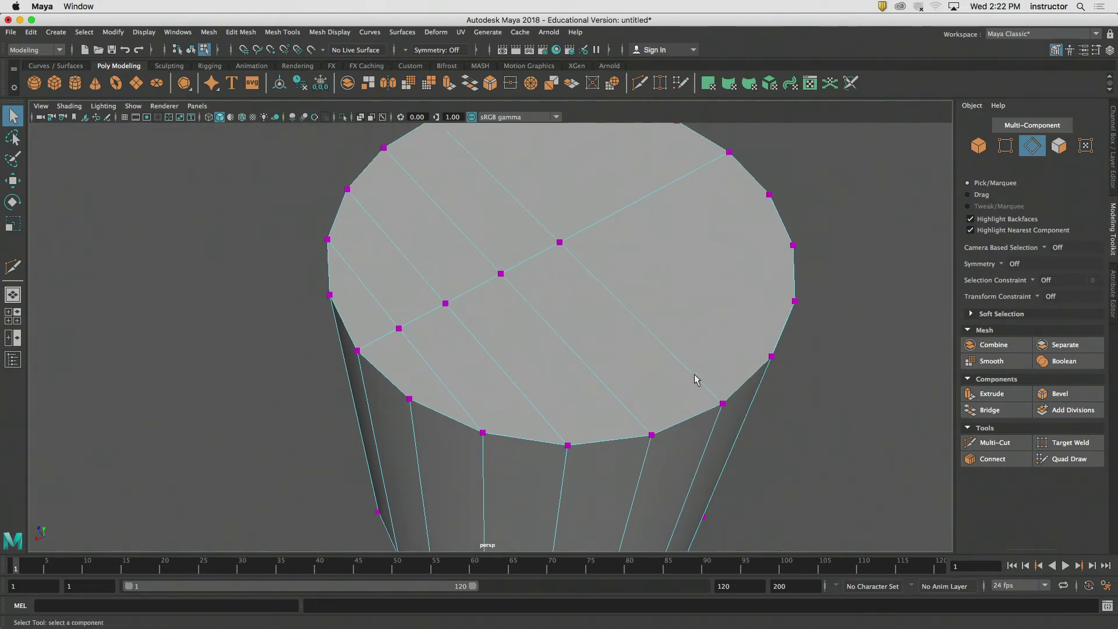
{"action": "left_click", "coordinate": [374, 318]}
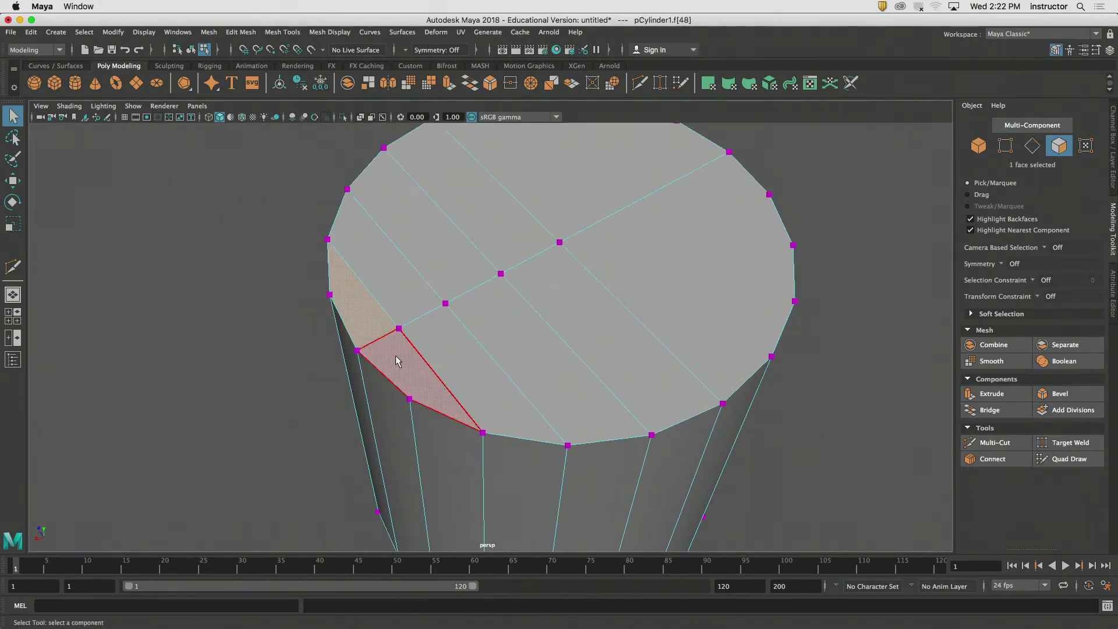
{"action": "left_click", "coordinate": [328, 388]}
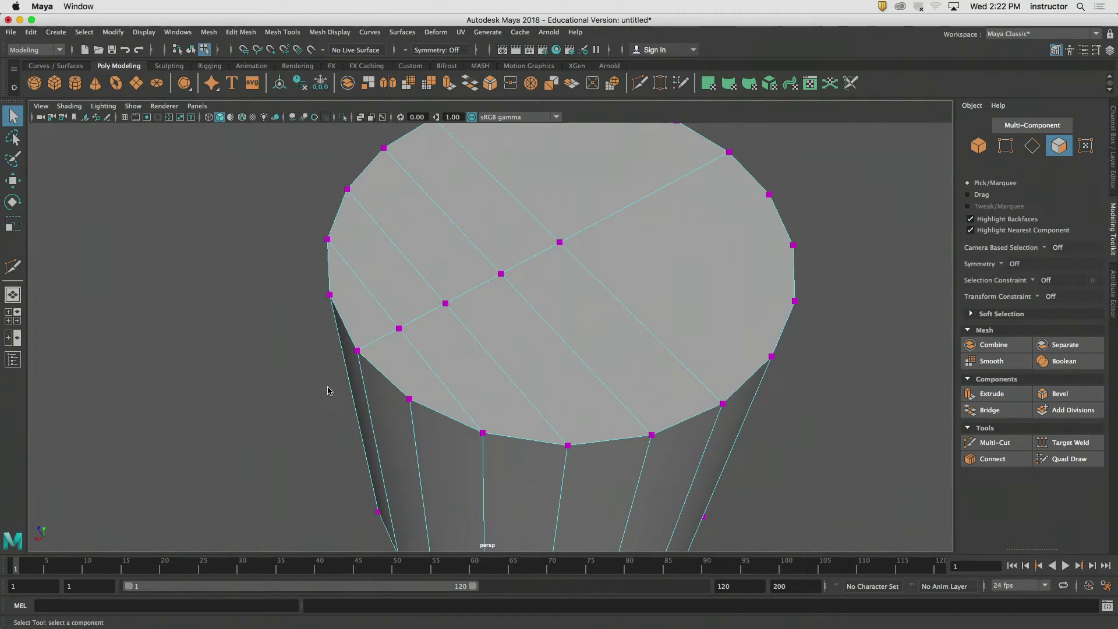
- Undo the face selection and the leftmost cut on the cap
{"action": "left_click", "coordinate": [437, 381]}
{"action": "key", "text": "super+z"}
{"action": "key", "text": "super+z"}
{"action": "key", "text": "super+z"}
{"action": "key", "text": "super+z"}
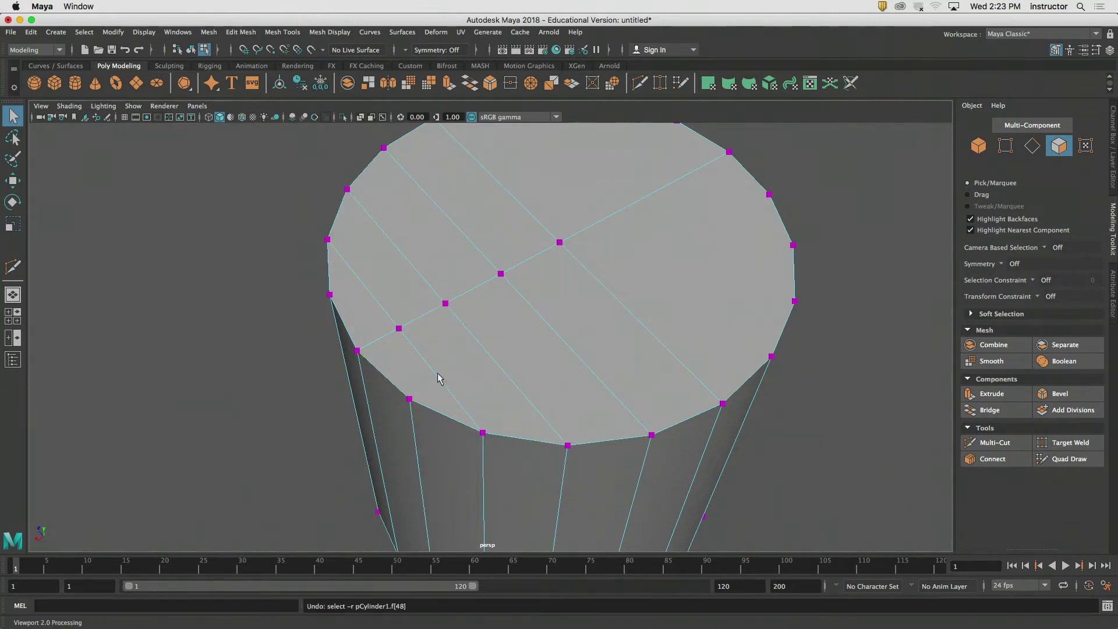
{"action": "key", "text": "super+z"}
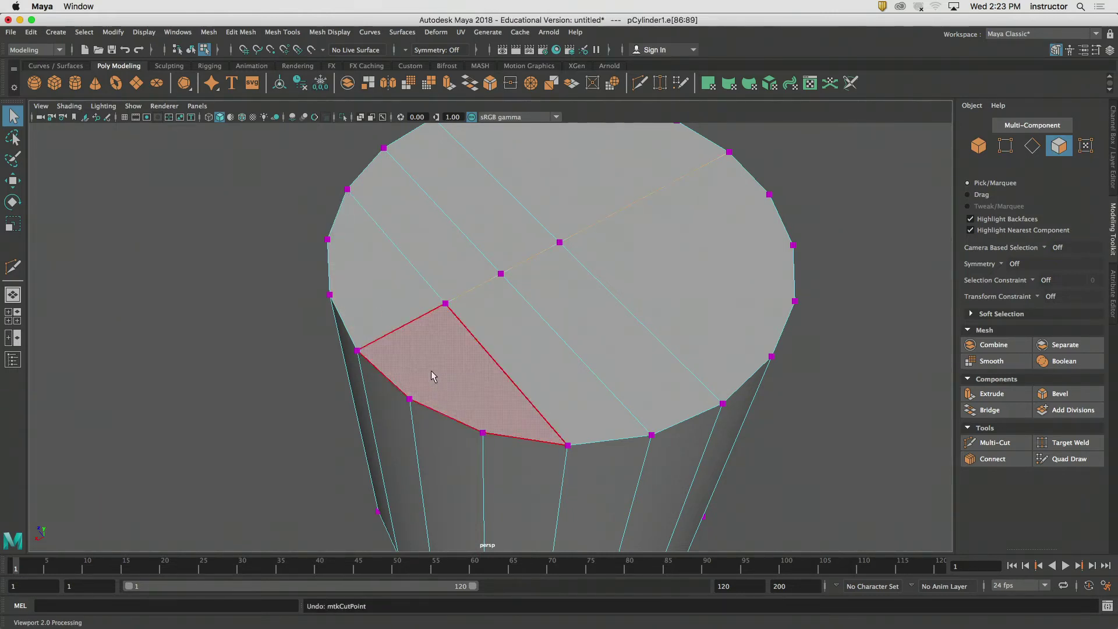
{"action": "left_click_drag", "start_coordinate": [825, 327], "coordinate": [804, 345], "text": "alt"}
- Redo the left cut across the cap between opposite rim vertices with Multi-Cut
{"action": "left_click", "coordinate": [983, 446]}
{"action": "left_click", "coordinate": [318, 290]}
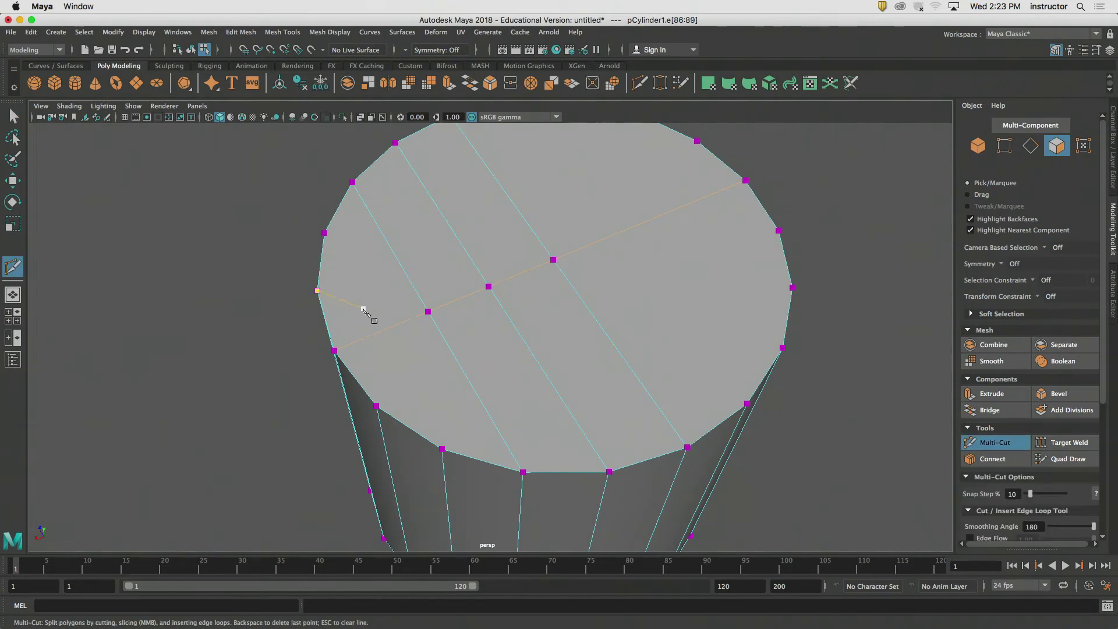
{"action": "left_click_drag", "start_coordinate": [353, 309], "coordinate": [365, 317], "text": "alt"}
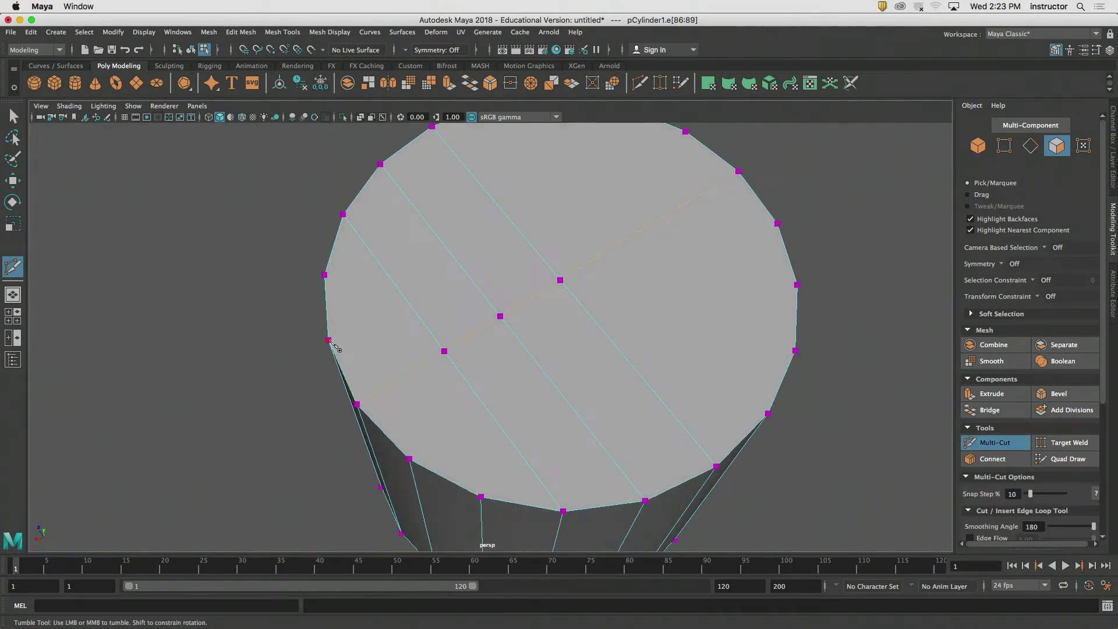
{"action": "middle_click_drag", "start_coordinate": [466, 290], "coordinate": [429, 367], "text": "alt"}
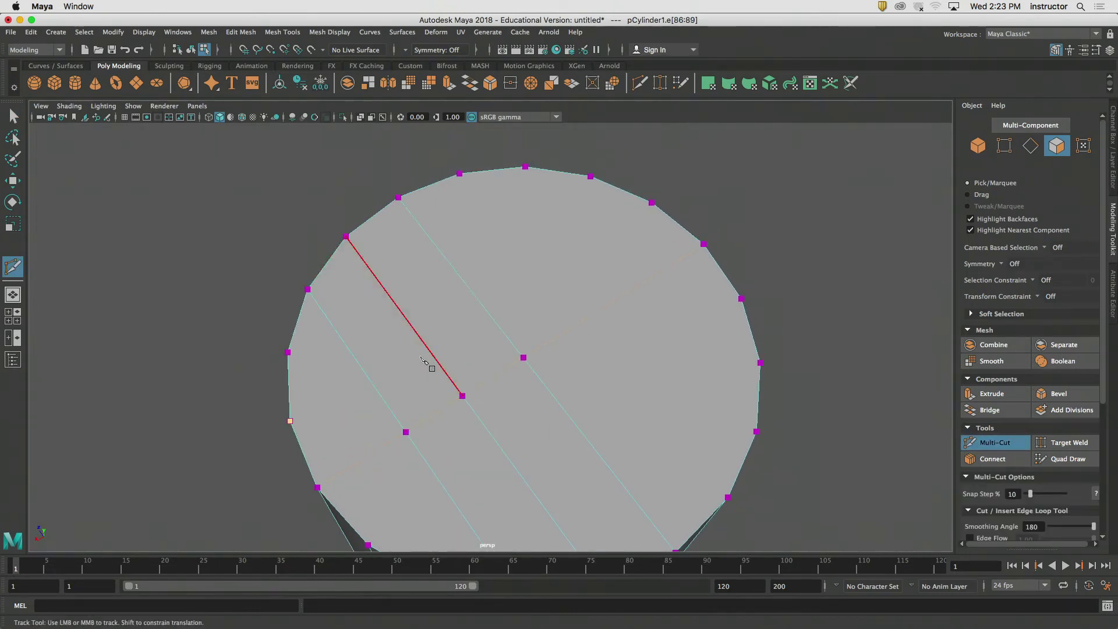
{"action": "left_click", "coordinate": [651, 203]}
{"action": "middle_click_drag", "start_coordinate": [698, 412], "coordinate": [704, 306], "text": "alt"}
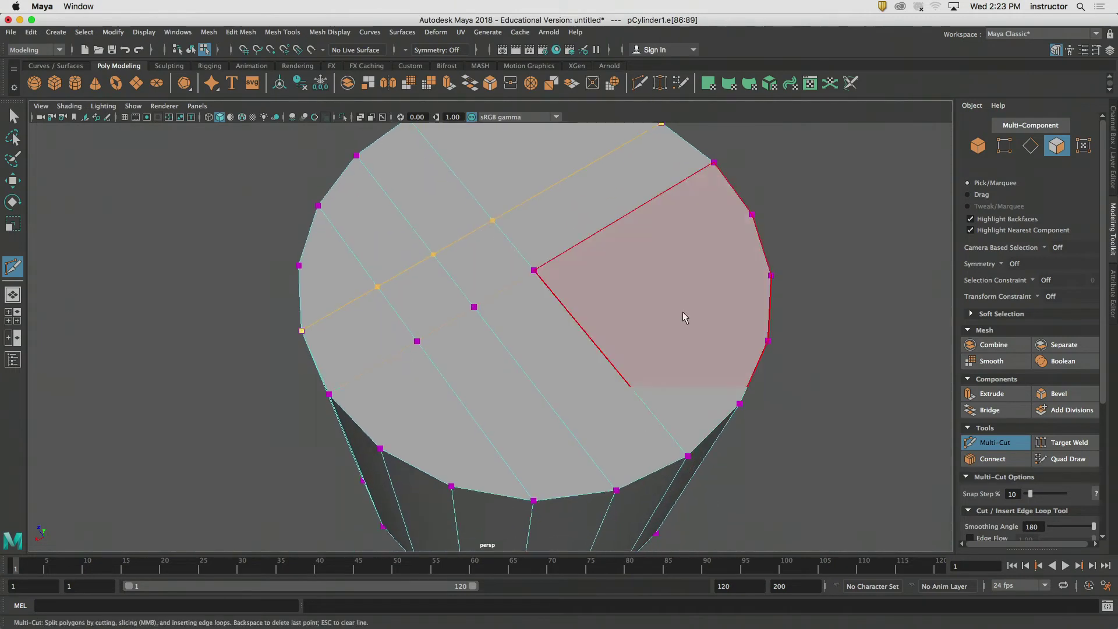
{"action": "right_click", "coordinate": [683, 317]}
- Cut a second edge across the cap between two opposite rim vertices
{"action": "left_click_drag", "start_coordinate": [660, 424], "coordinate": [664, 413], "text": "alt"}
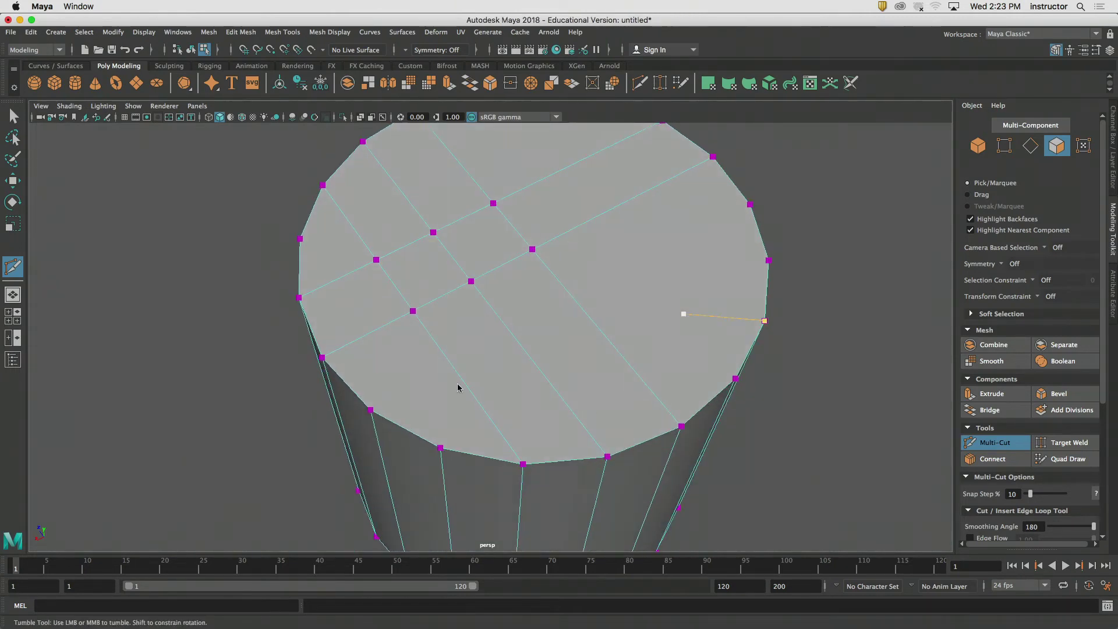
{"action": "left_click", "coordinate": [371, 411]}
{"action": "middle_click_drag", "start_coordinate": [561, 349], "coordinate": [554, 364], "text": "alt"}
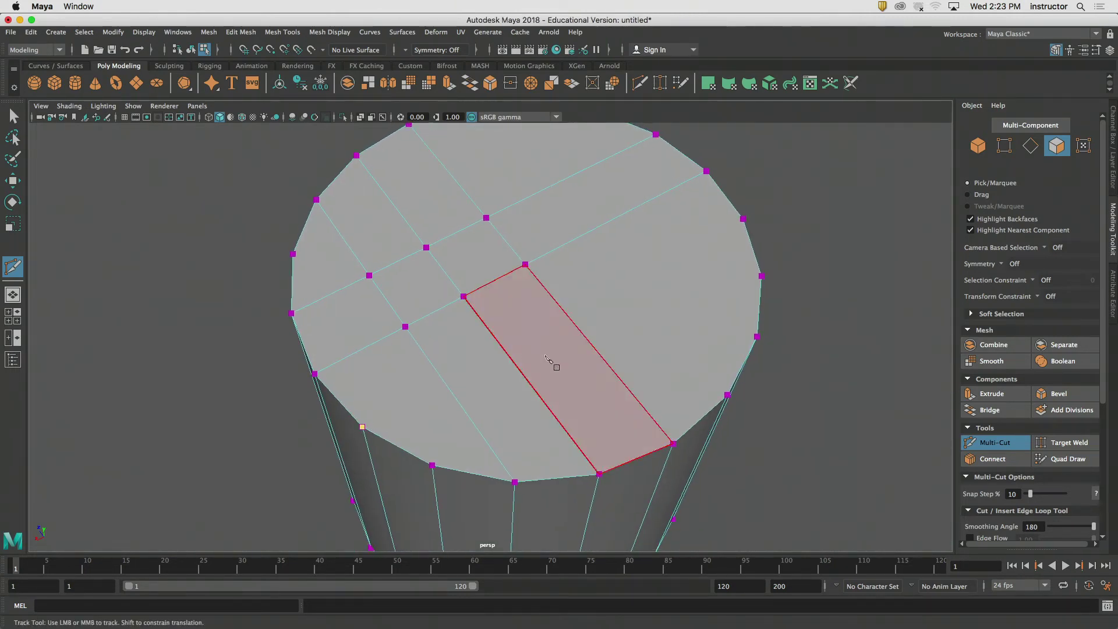
{"action": "left_click", "coordinate": [743, 220]}
{"action": "left_click_drag", "start_coordinate": [864, 311], "coordinate": [798, 295], "text": "alt"}
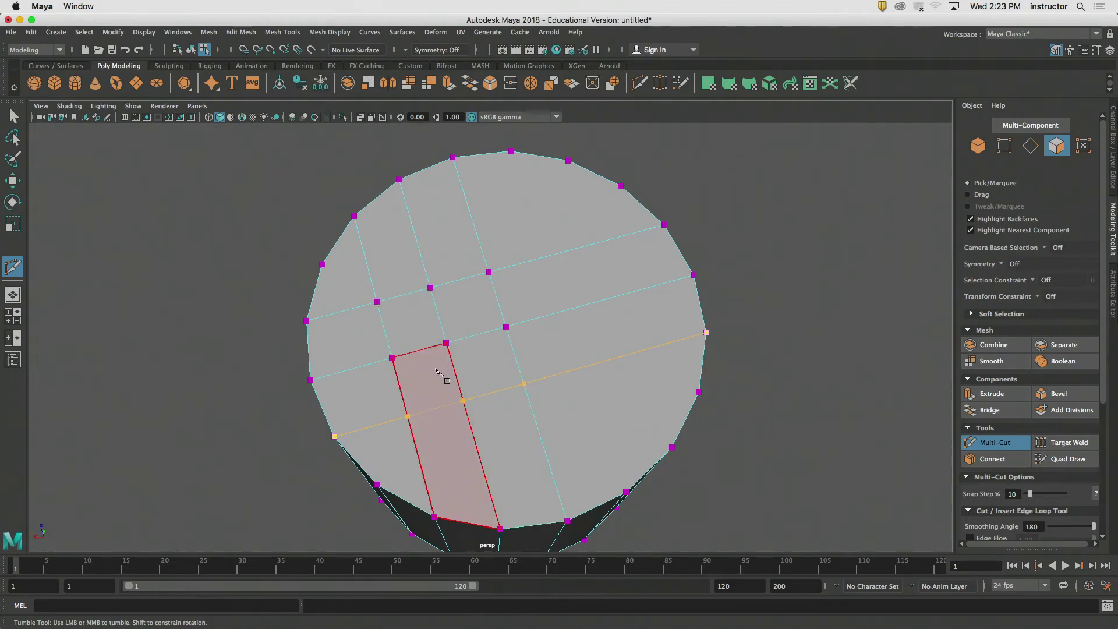
{"action": "left_click_drag", "start_coordinate": [489, 303], "coordinate": [465, 301], "text": "alt"}
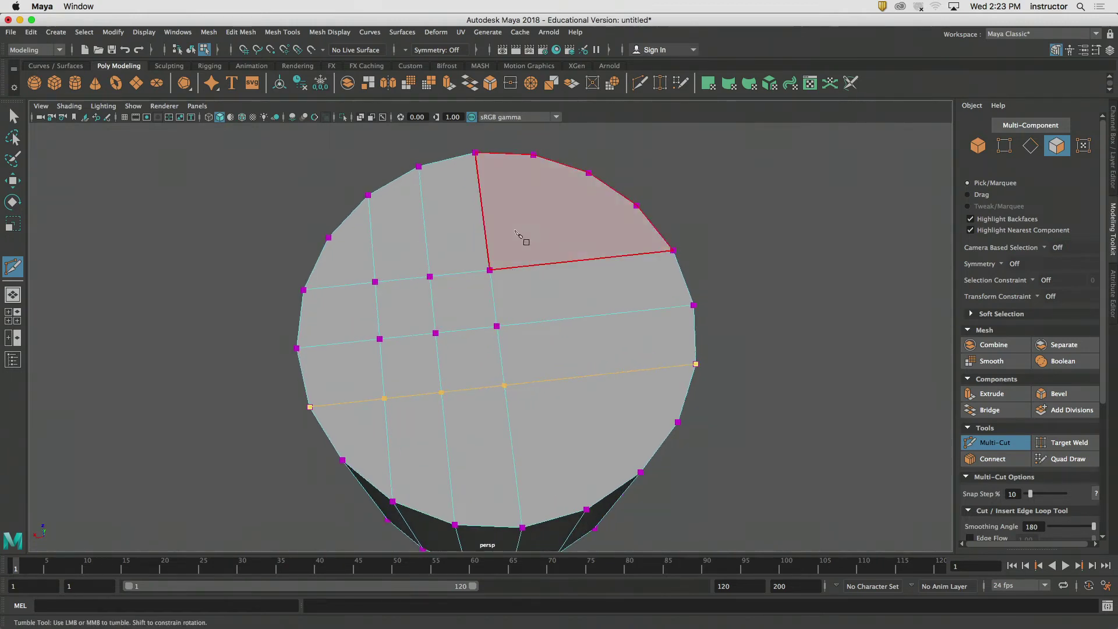
{"action": "right_click", "coordinate": [731, 183]}
- Add two more cuts across the cap from the top and lower-right rim vertices
{"action": "left_click", "coordinate": [534, 155]}
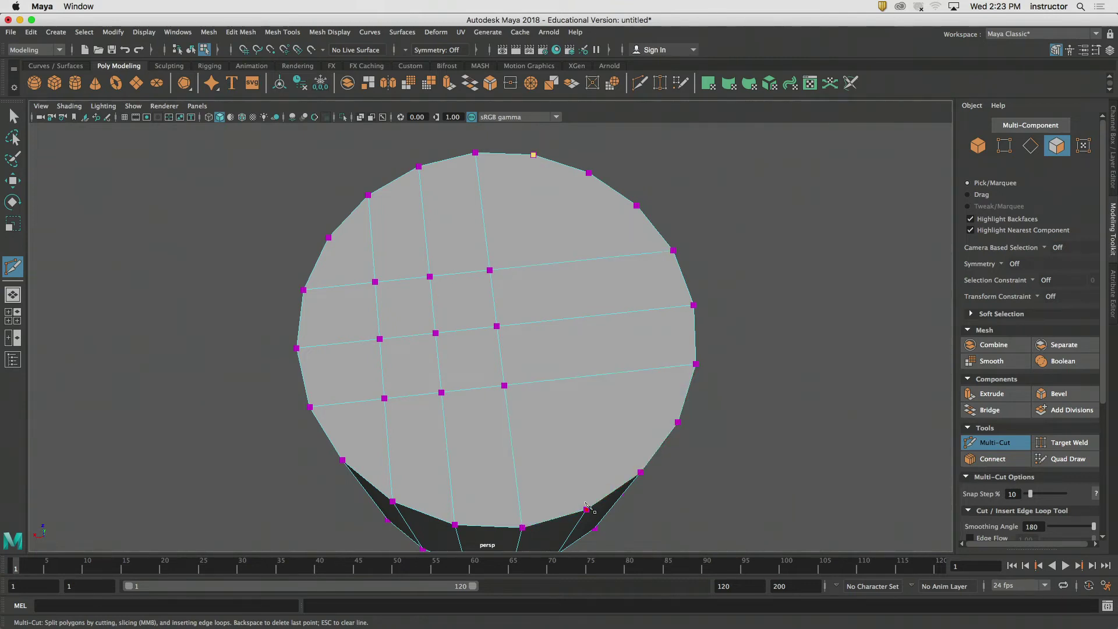
{"action": "right_click", "coordinate": [817, 418]}
{"action": "left_click", "coordinate": [641, 472]}
{"action": "left_click", "coordinate": [589, 173]}
{"action": "right_click", "coordinate": [782, 214]}
{"action": "left_click_drag", "start_coordinate": [782, 213], "coordinate": [733, 255], "text": "alt"}
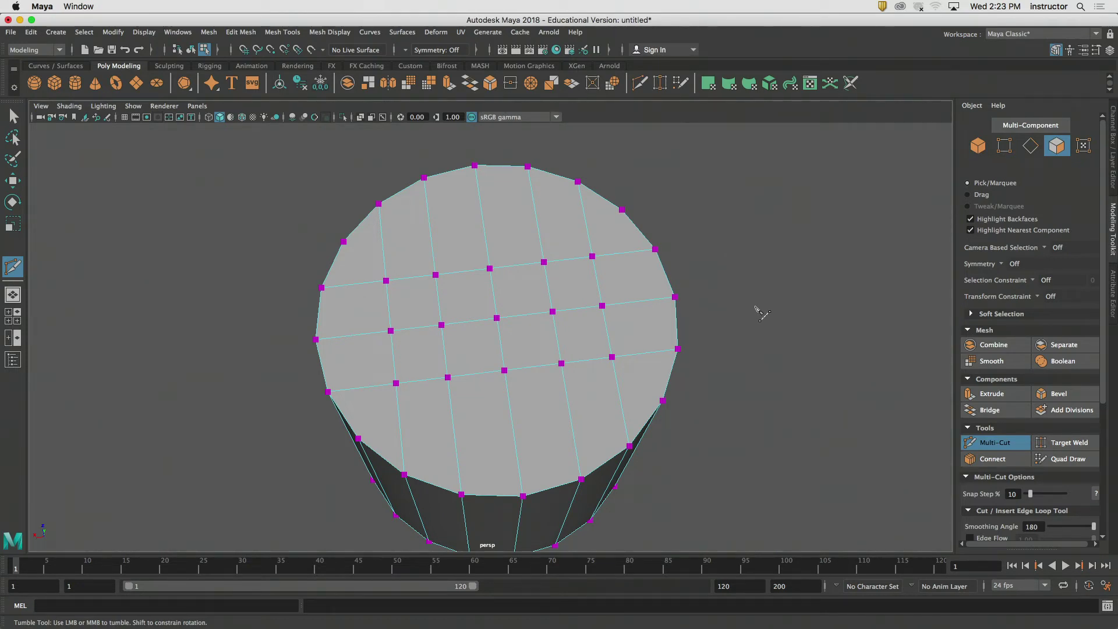
- Leave Multi-Cut, switch to object mode and select the whole cylinder
{"action": "key", "text": "q"}
{"action": "left_click_drag", "start_coordinate": [753, 302], "coordinate": [787, 287], "text": "alt"}
{"action": "right_click_drag", "start_coordinate": [788, 286], "coordinate": [607, 306], "text": "alt"}
{"action": "left_click_drag", "start_coordinate": [608, 311], "coordinate": [606, 291], "text": "alt"}
{"action": "left_click", "coordinate": [979, 145]}
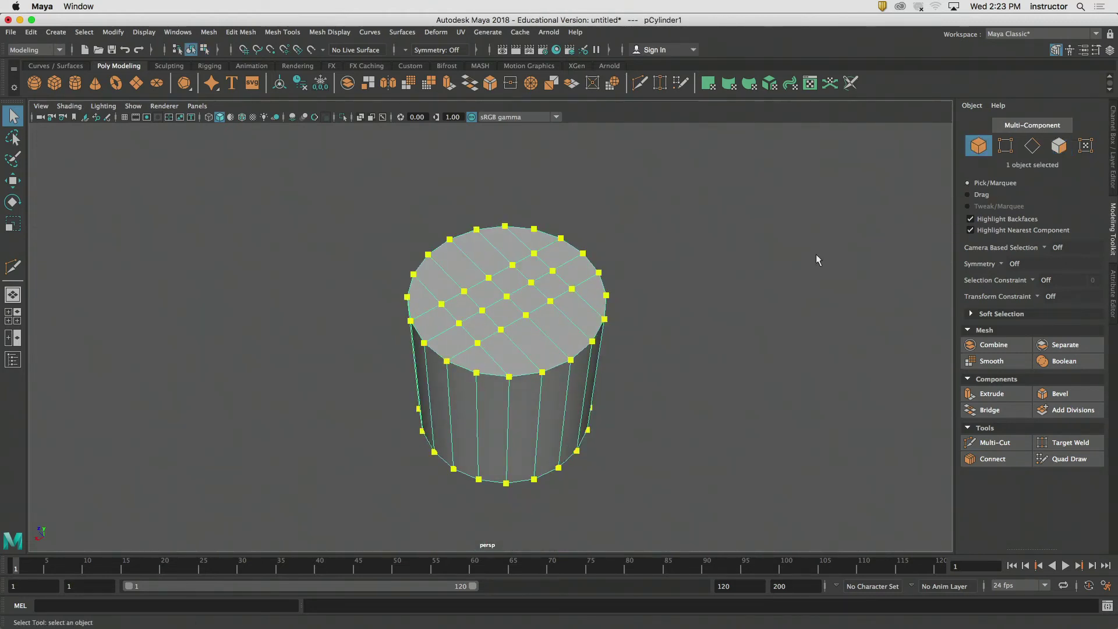
{"action": "left_click", "coordinate": [416, 195]}
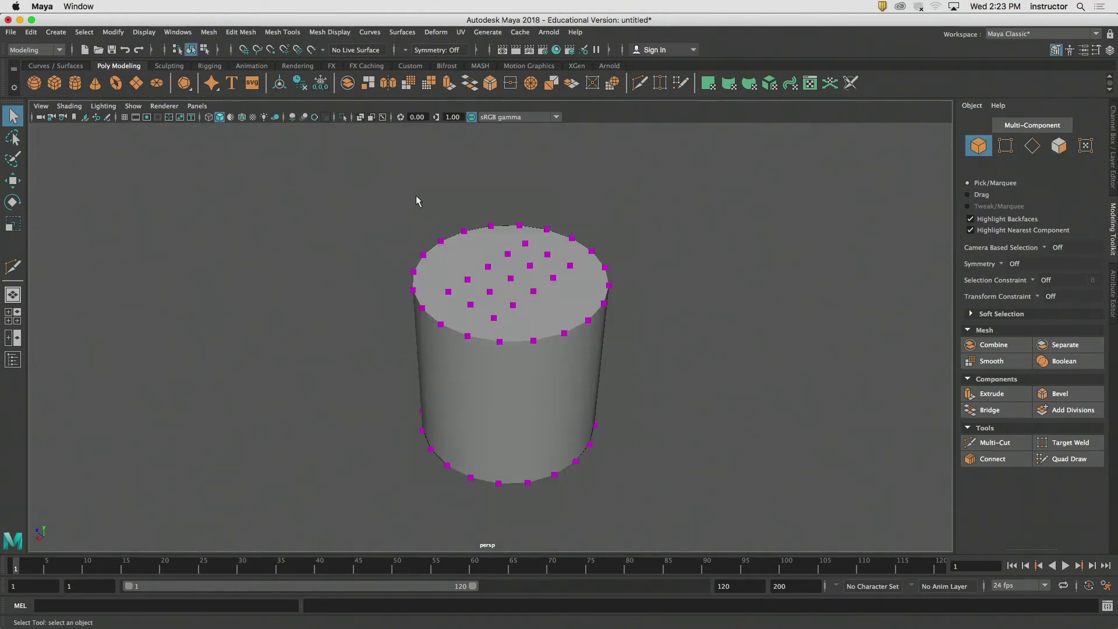
{"action": "left_click", "coordinate": [472, 265]}
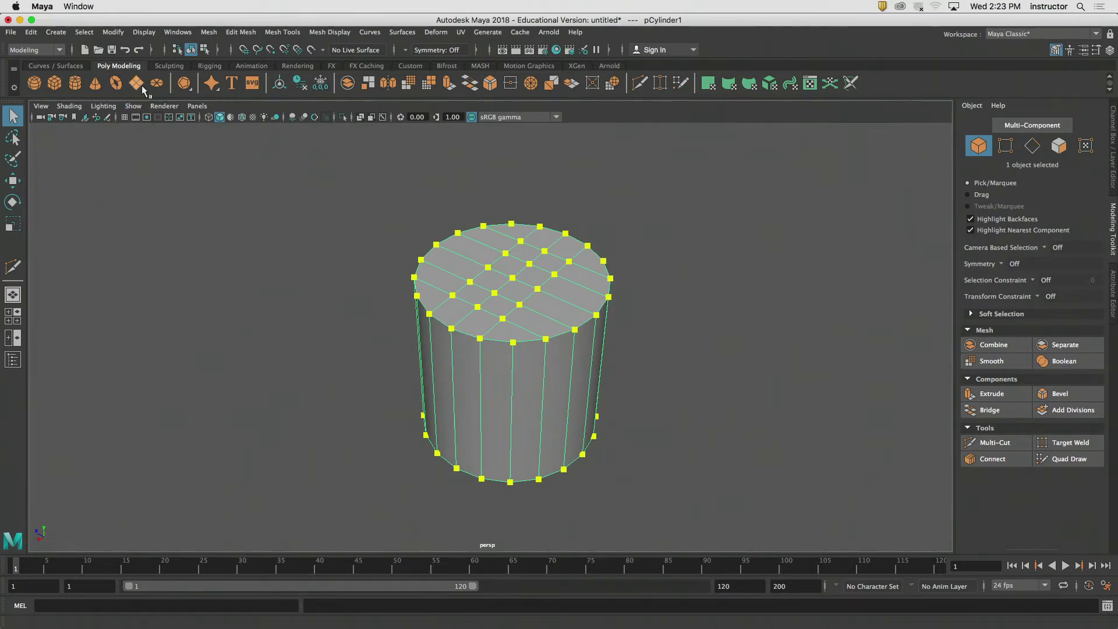
- Turn off polygon vertex display so the cylinder's vertex dots disappear
{"action": "left_click", "coordinate": [144, 32]}
{"action": "mouse_move", "coordinate": [190, 183]}
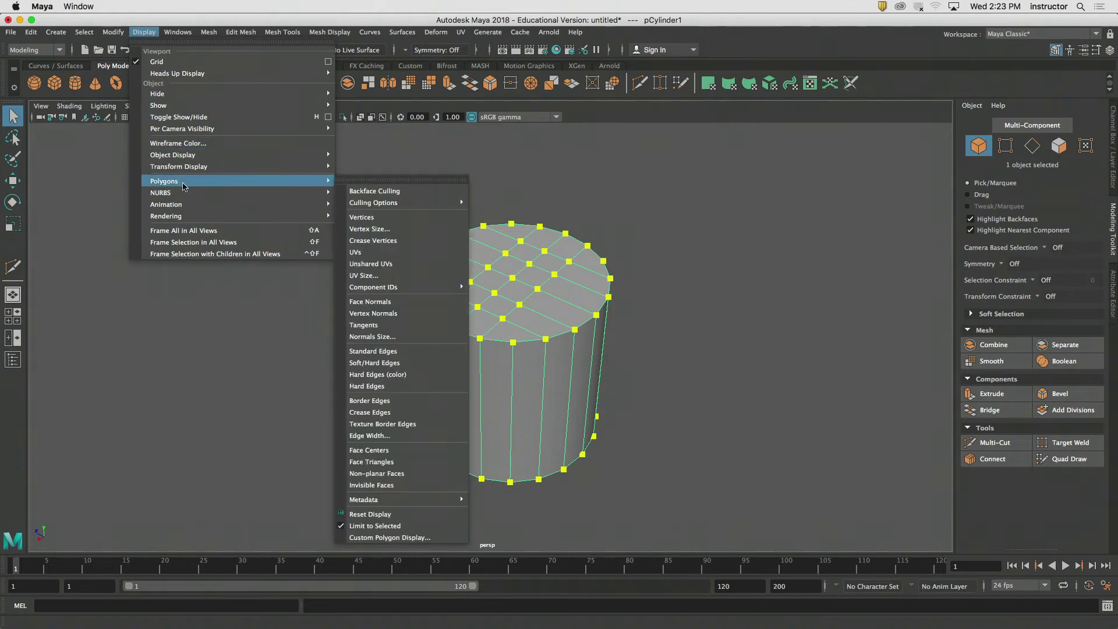
{"action": "left_click", "coordinate": [366, 220]}
{"action": "left_click", "coordinate": [653, 238]}
{"action": "left_click_drag", "start_coordinate": [493, 216], "coordinate": [491, 230], "text": "alt"}
{"action": "left_click", "coordinate": [485, 283]}
{"action": "left_click_drag", "start_coordinate": [486, 285], "coordinate": [489, 259], "text": "alt"}
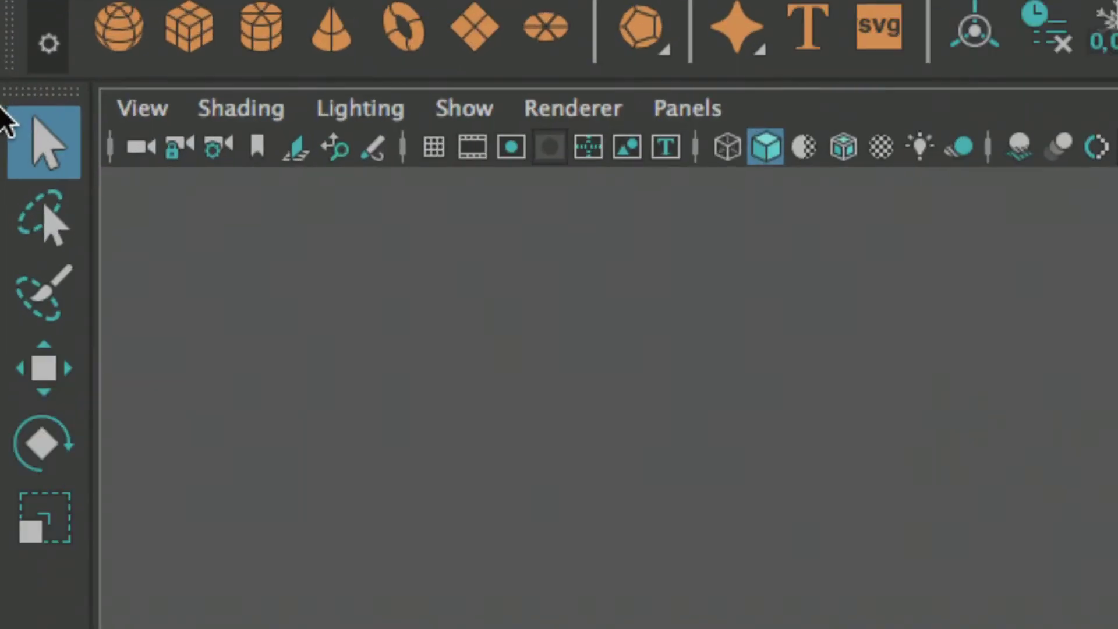
- Show the ground grid and orbit to a low side view of the cylinder
{"action": "left_click", "coordinate": [435, 146]}
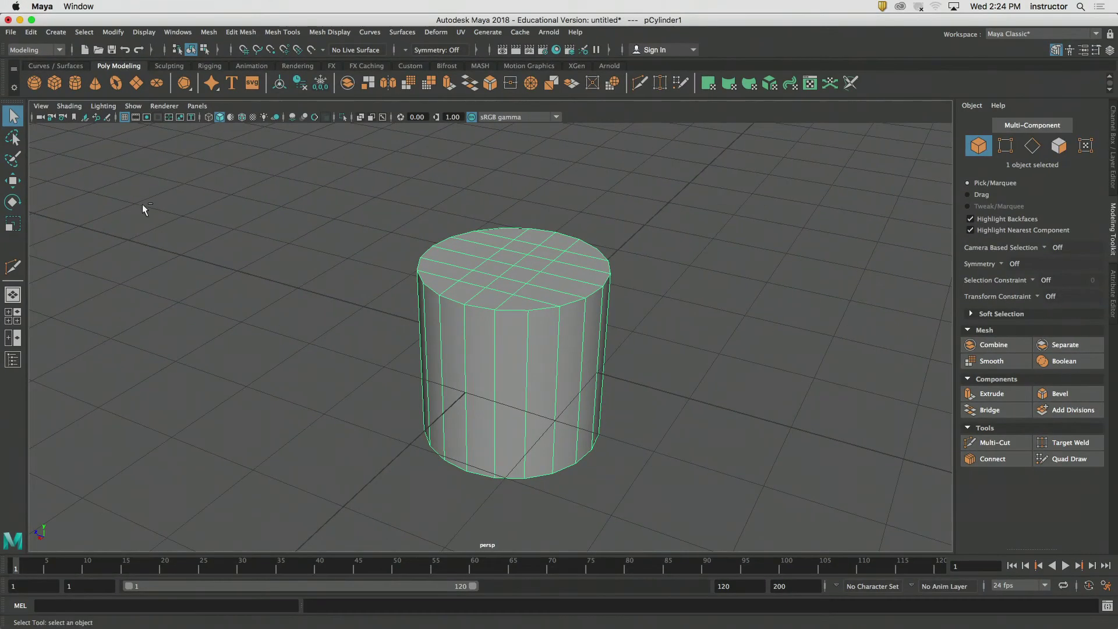
{"action": "left_click_drag", "start_coordinate": [142, 205], "coordinate": [387, 355], "text": "alt"}
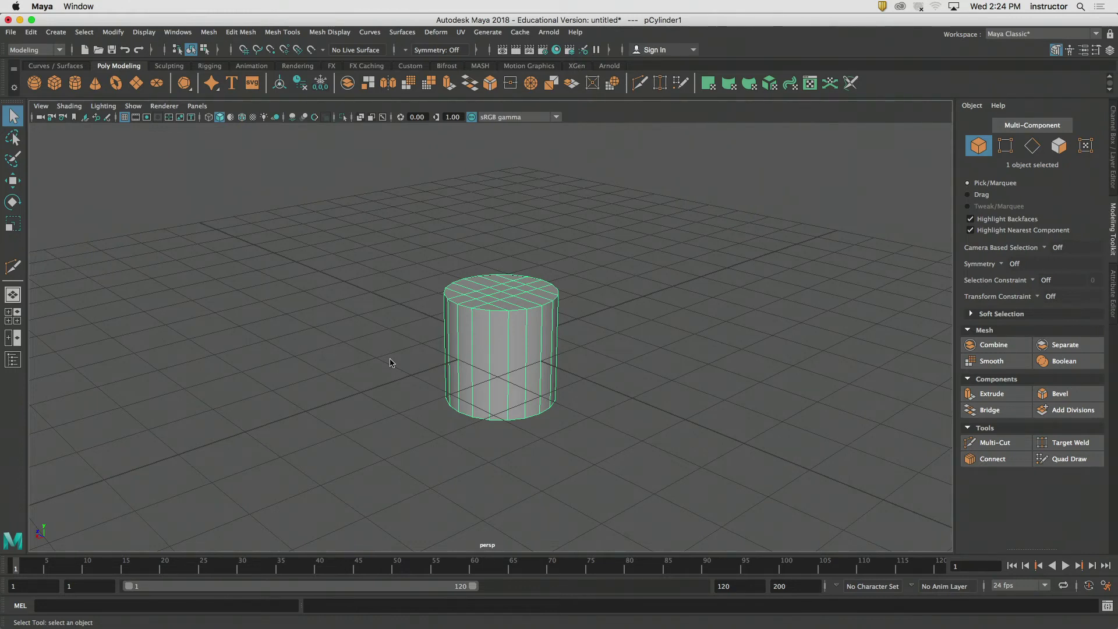
{"action": "left_click_drag", "start_coordinate": [365, 316], "coordinate": [492, 315], "text": "alt"}
{"action": "left_click_drag", "start_coordinate": [212, 434], "coordinate": [244, 436], "text": "alt"}
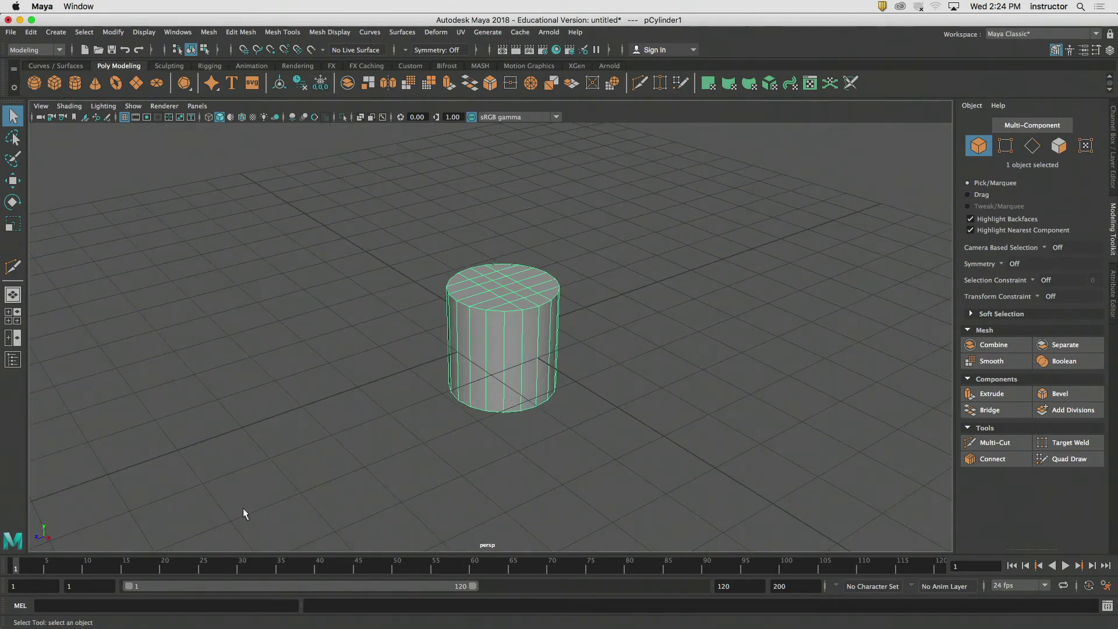
{"action": "left_click_drag", "start_coordinate": [268, 410], "coordinate": [297, 445], "text": "alt"}
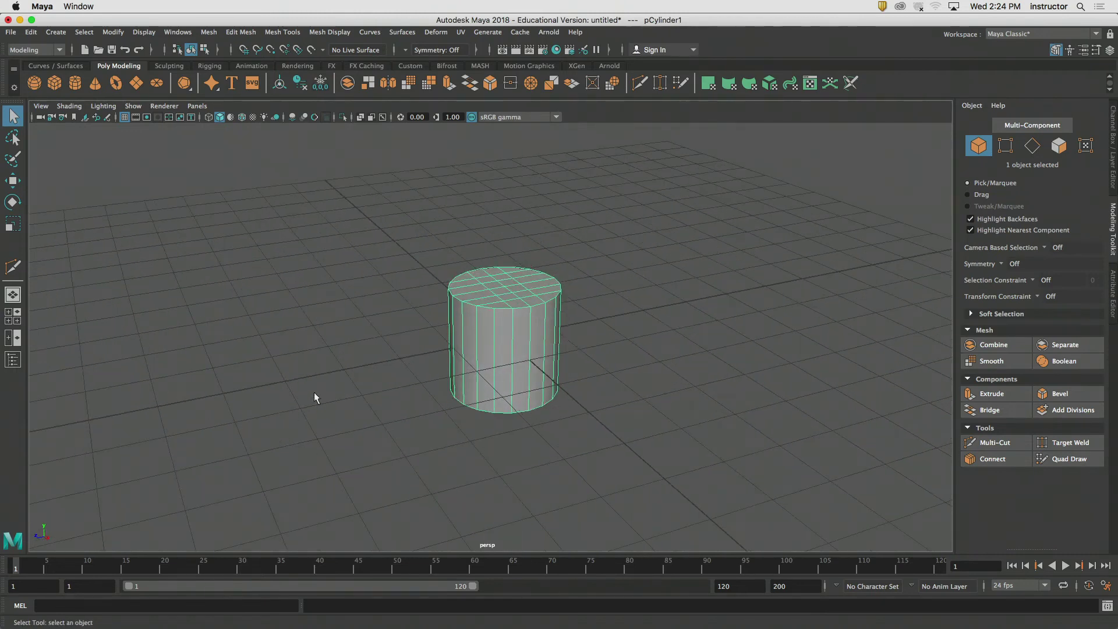
{"action": "left_click_drag", "start_coordinate": [315, 398], "coordinate": [347, 404], "text": "alt"}
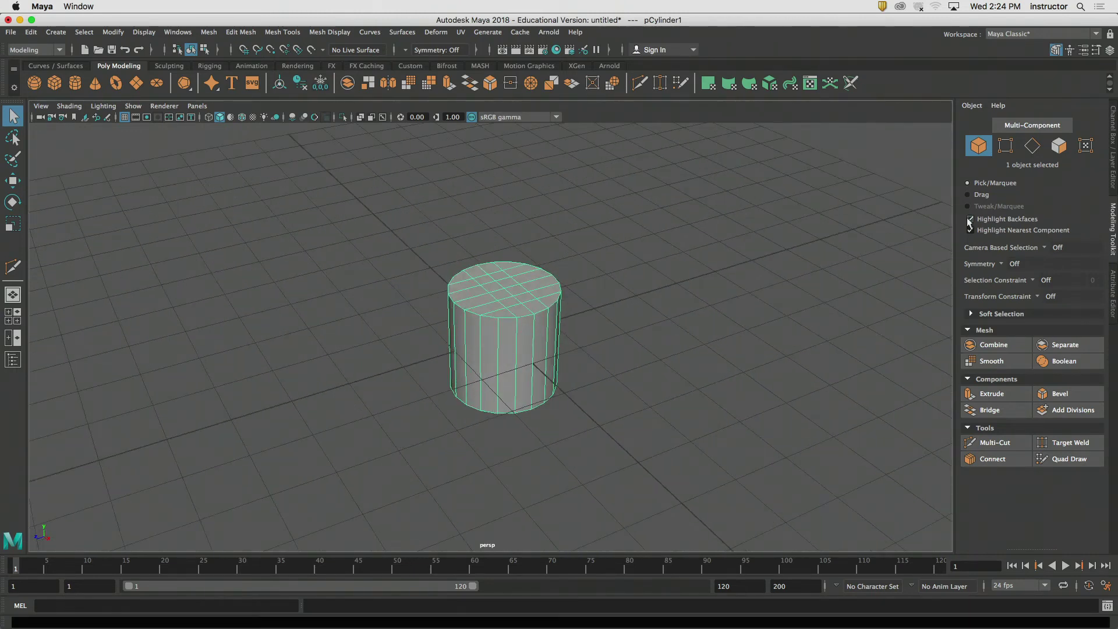
- Rotate all the cylinder's faces with snapping so it lies horizontally
{"action": "left_click", "coordinate": [1059, 145]}
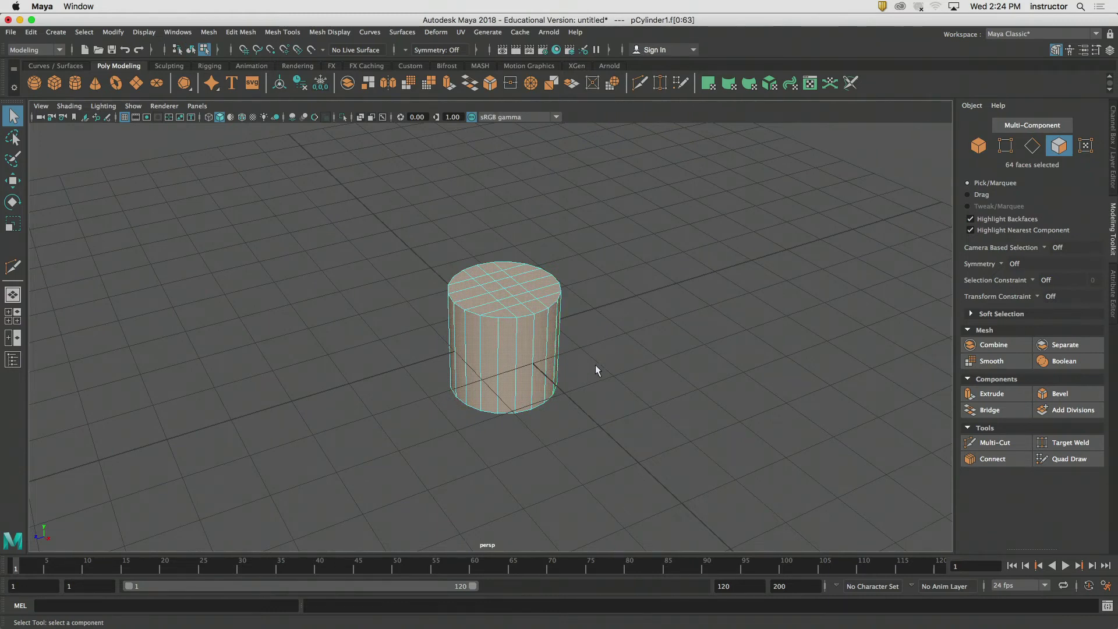
{"action": "key", "text": "e"}
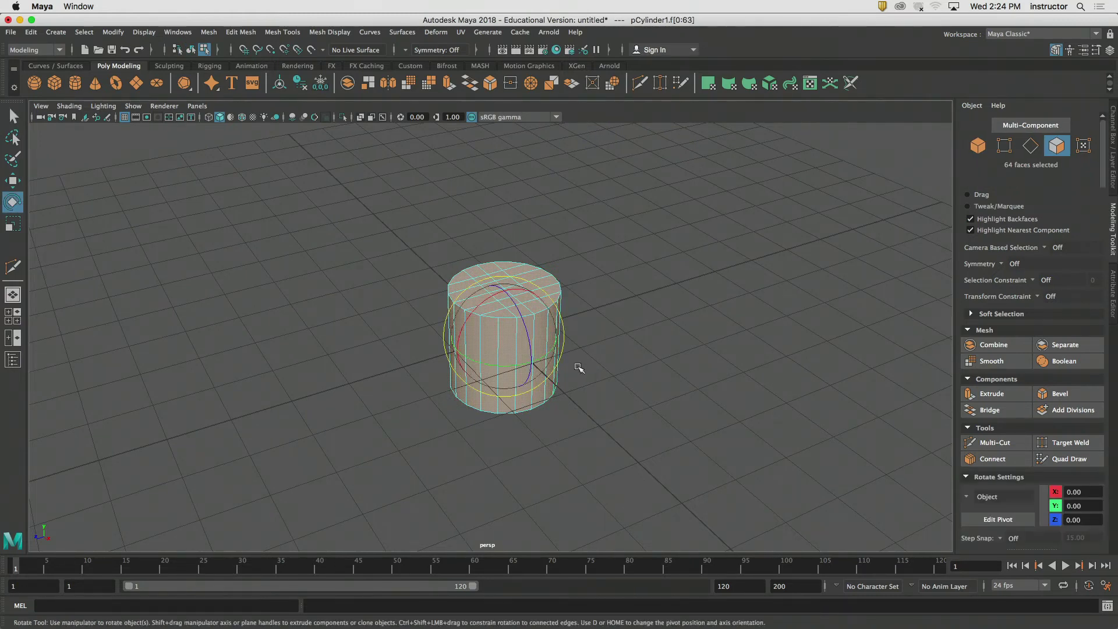
{"action": "key", "text": "j"}
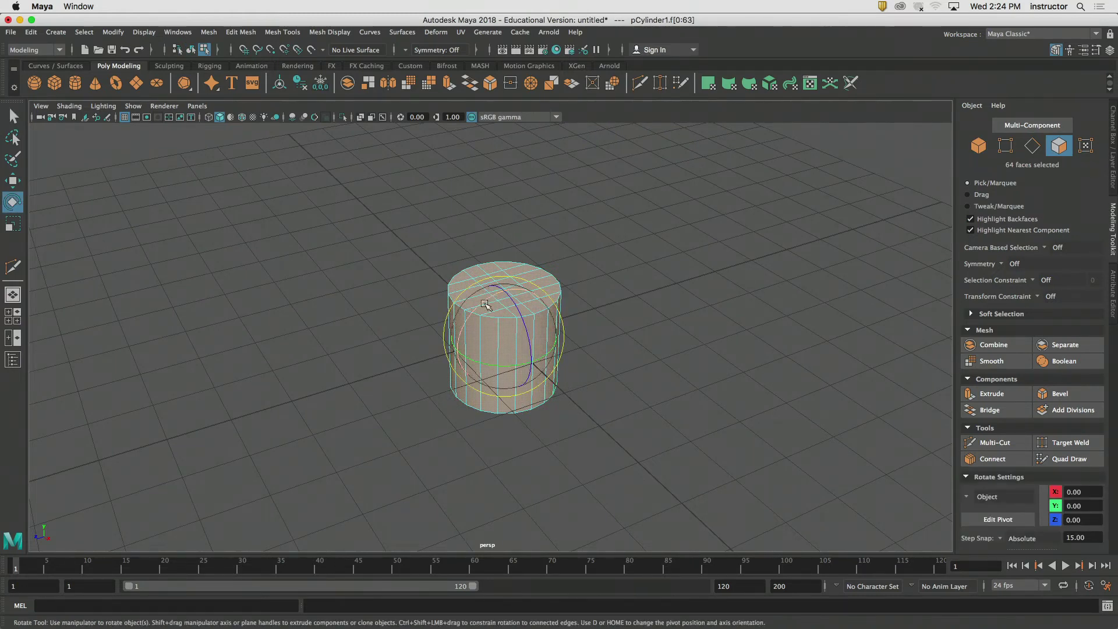
{"action": "left_click_drag", "start_coordinate": [481, 302], "coordinate": [416, 326]}
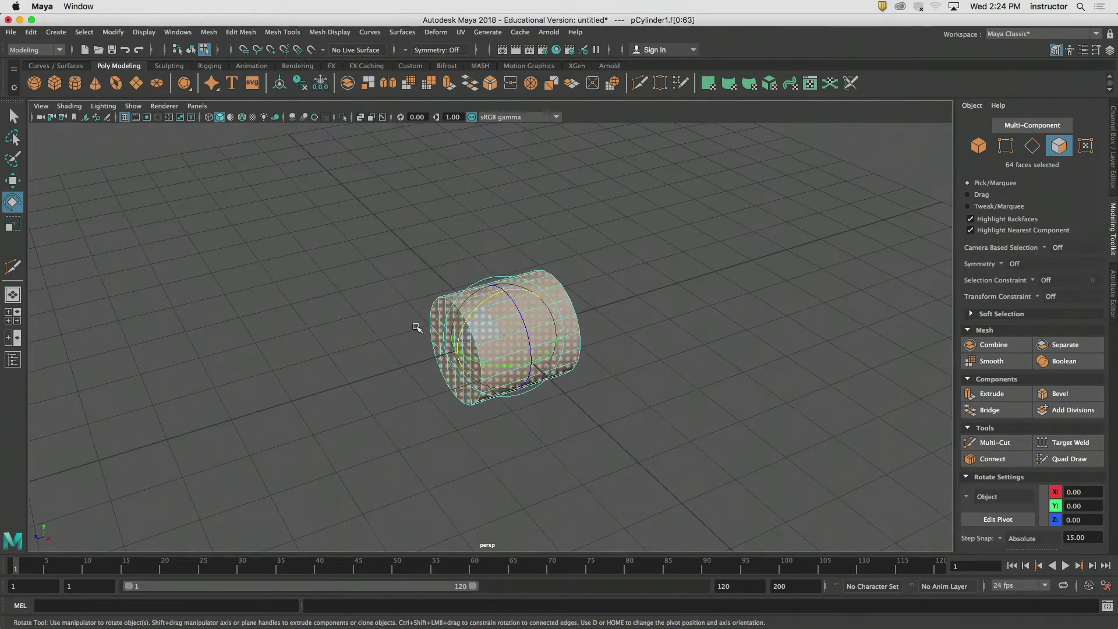
{"action": "key", "text": "q"}
{"action": "left_click", "coordinate": [627, 380]}
{"action": "left_click_drag", "start_coordinate": [626, 381], "coordinate": [569, 379], "text": "alt"}
- Select all the cylinder's faces and scale them up uniformly
{"action": "double_click", "coordinate": [527, 348]}
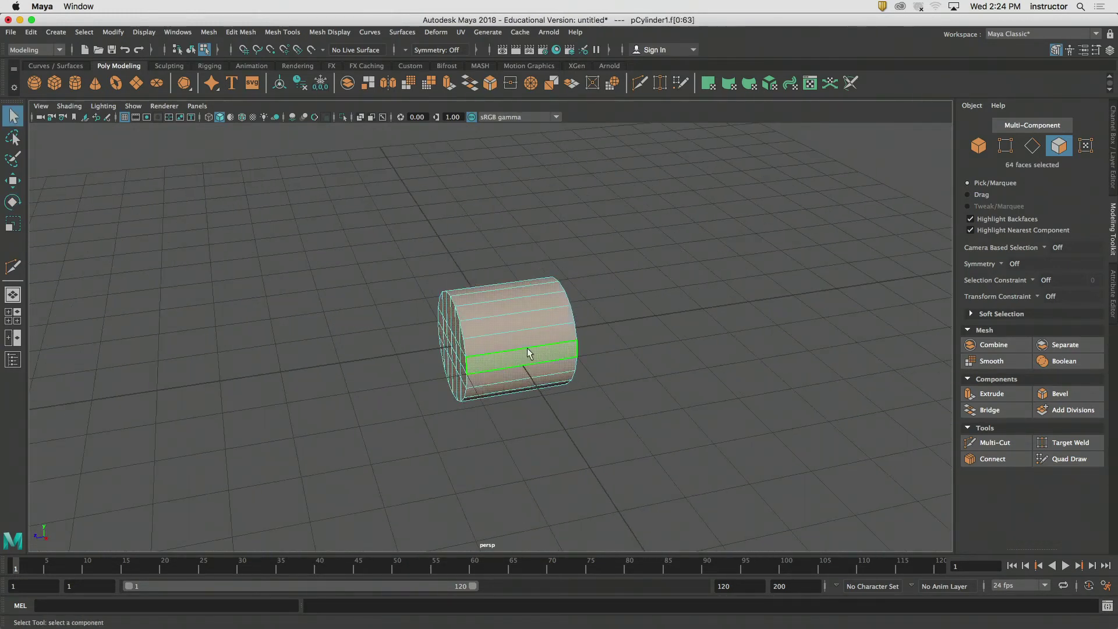
{"action": "right_click_drag", "start_coordinate": [451, 348], "coordinate": [268, 355], "text": "alt"}
{"action": "left_click_drag", "start_coordinate": [393, 353], "coordinate": [502, 360], "text": "alt"}
{"action": "key", "text": "r"}
{"action": "key", "text": "q"}
{"action": "left_click", "coordinate": [600, 345]}
{"action": "left_click_drag", "start_coordinate": [332, 254], "coordinate": [327, 264], "text": "alt"}
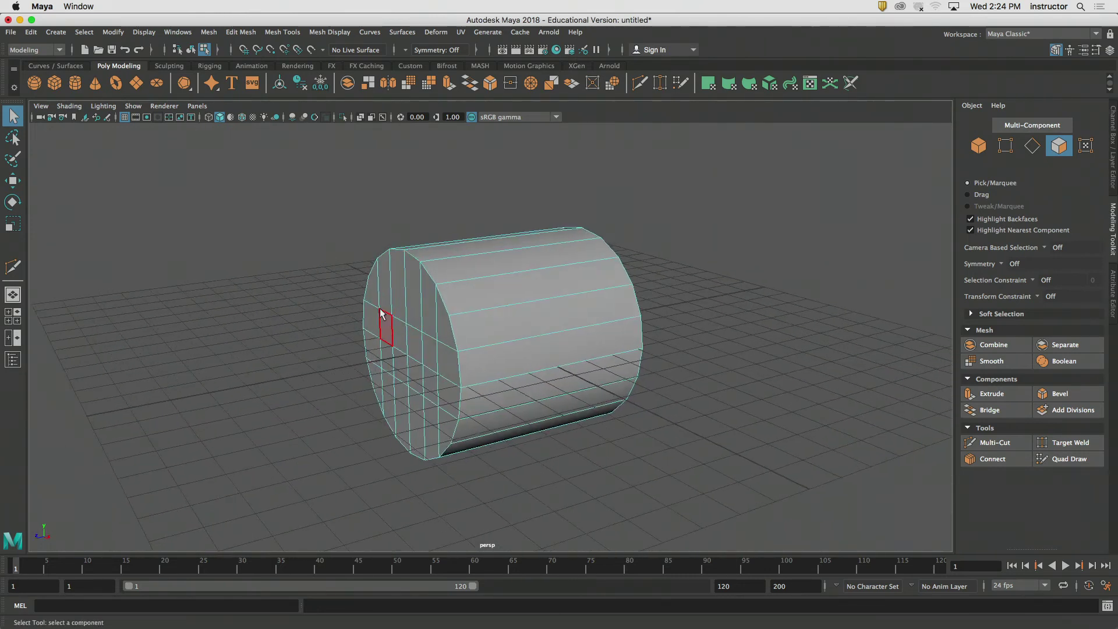
{"action": "left_click_drag", "start_coordinate": [413, 340], "coordinate": [450, 347], "text": "alt"}
{"action": "right_click_drag", "start_coordinate": [449, 347], "coordinate": [361, 342], "text": "alt"}
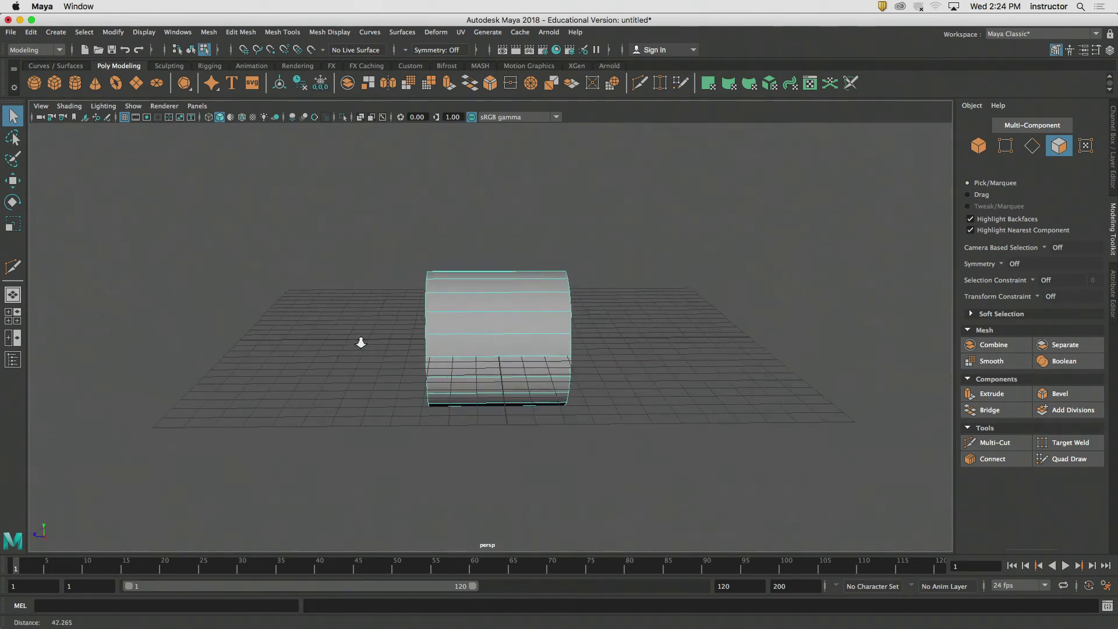
{"action": "left_click_drag", "start_coordinate": [361, 342], "coordinate": [457, 350], "text": "alt"}
{"action": "right_click_drag", "start_coordinate": [457, 351], "coordinate": [577, 365], "text": "alt"}
{"action": "left_click_drag", "start_coordinate": [516, 371], "coordinate": [501, 367], "text": "alt"}
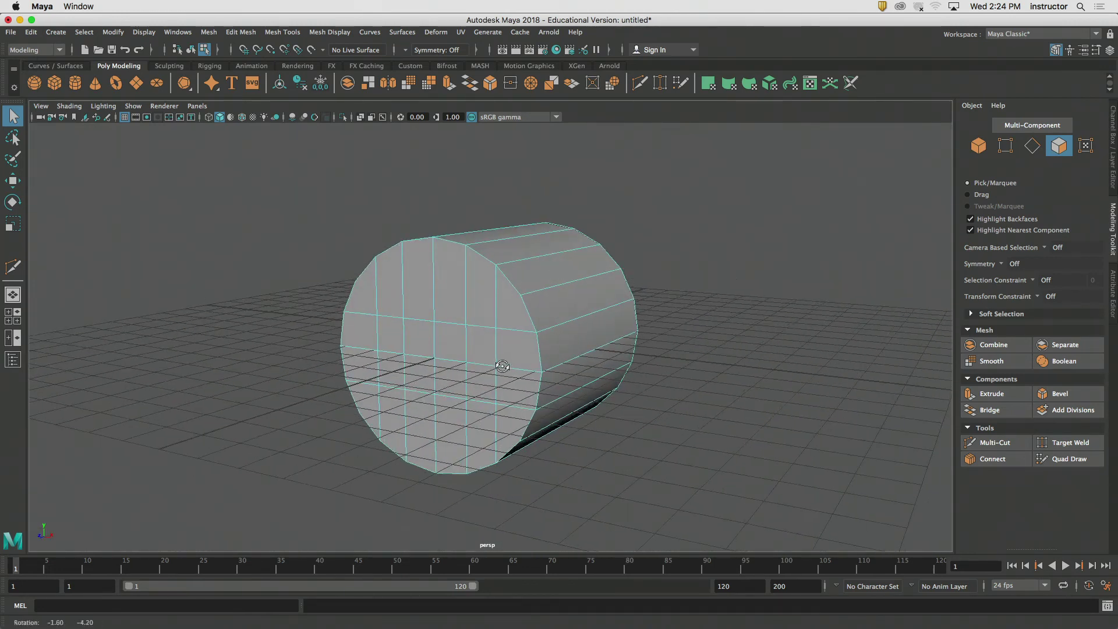
- Hide the ground grid and select four end-cap faces to inspect them
{"action": "left_click", "coordinate": [125, 117]}
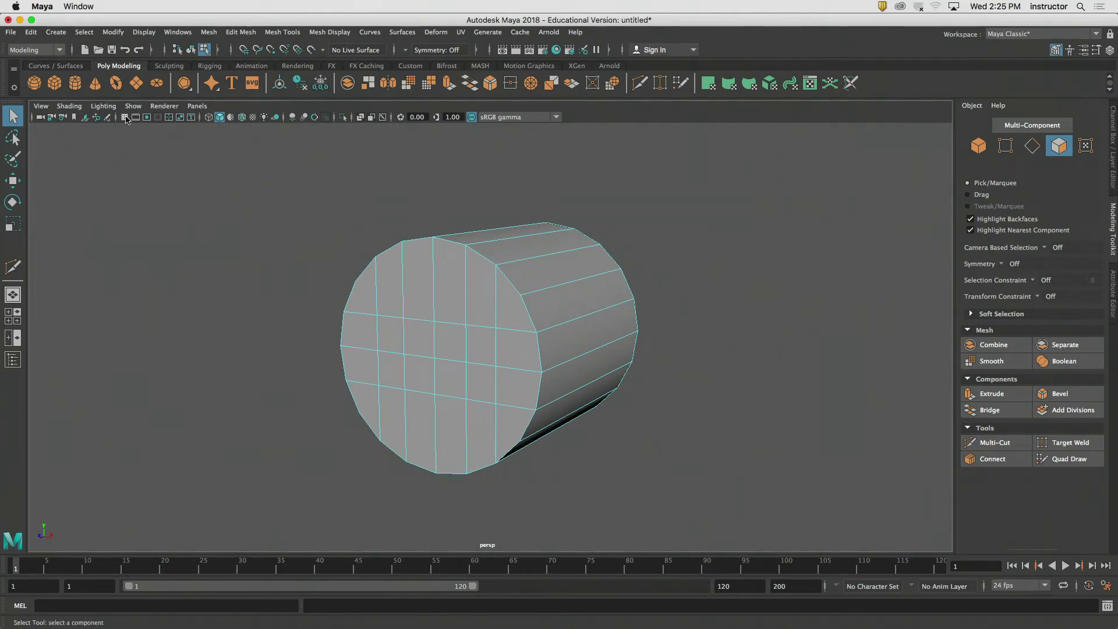
{"action": "left_click", "coordinate": [391, 286]}
{"action": "left_click", "coordinate": [420, 293]}
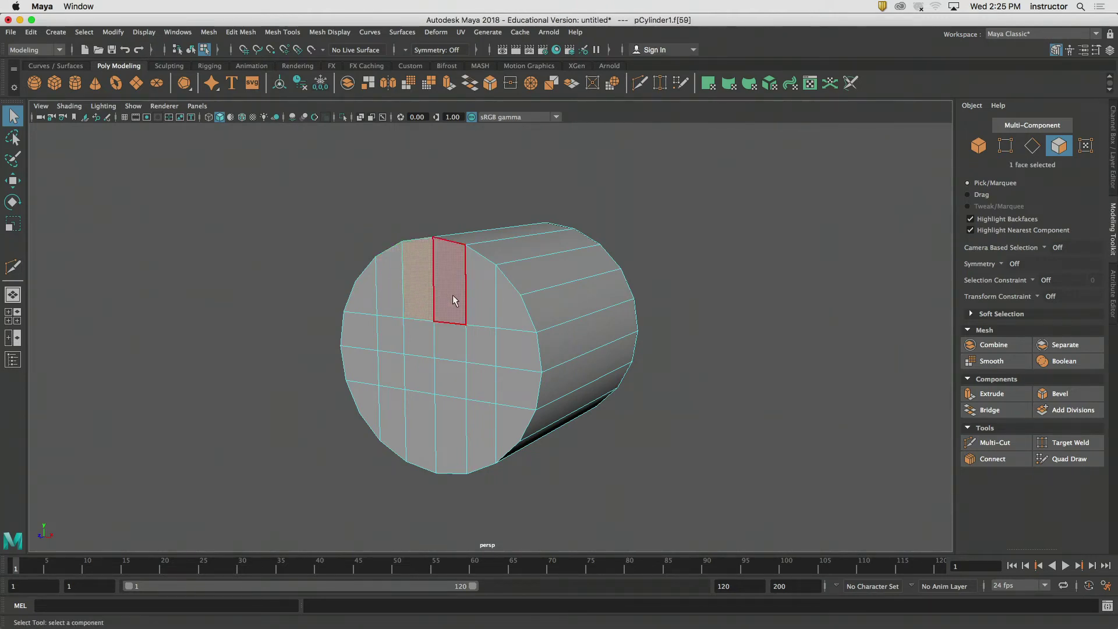
{"action": "left_click", "coordinate": [480, 309]}
{"action": "left_click", "coordinate": [510, 319]}
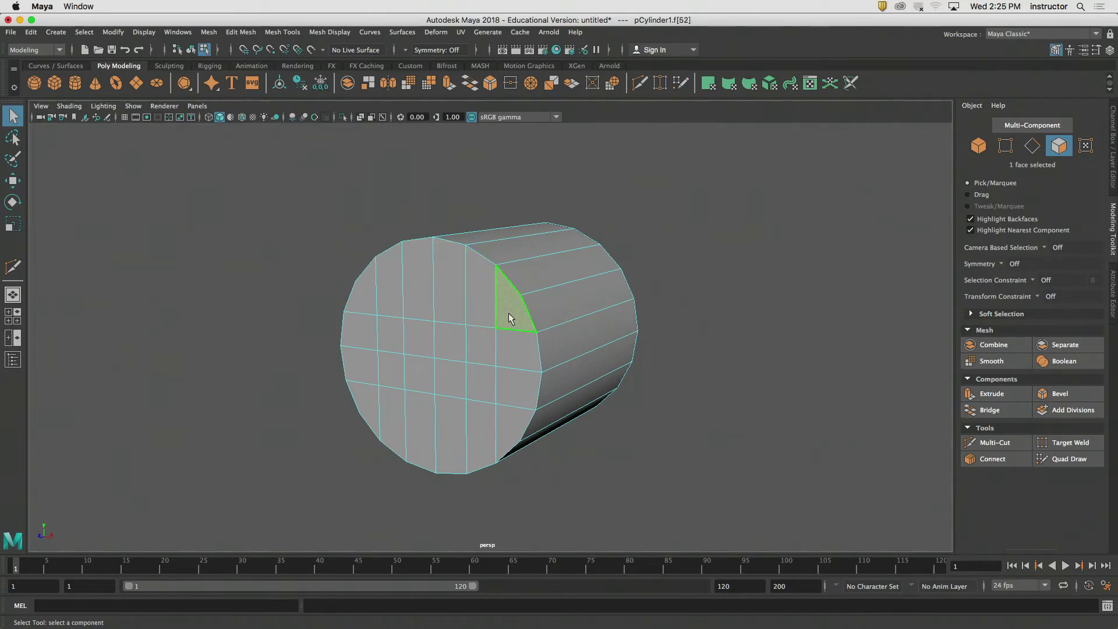
- Clear the selection and bring up the snail reference photo in Preview
{"action": "left_click", "coordinate": [624, 256]}
{"action": "left_click_drag", "start_coordinate": [623, 256], "coordinate": [452, 264], "text": "alt"}
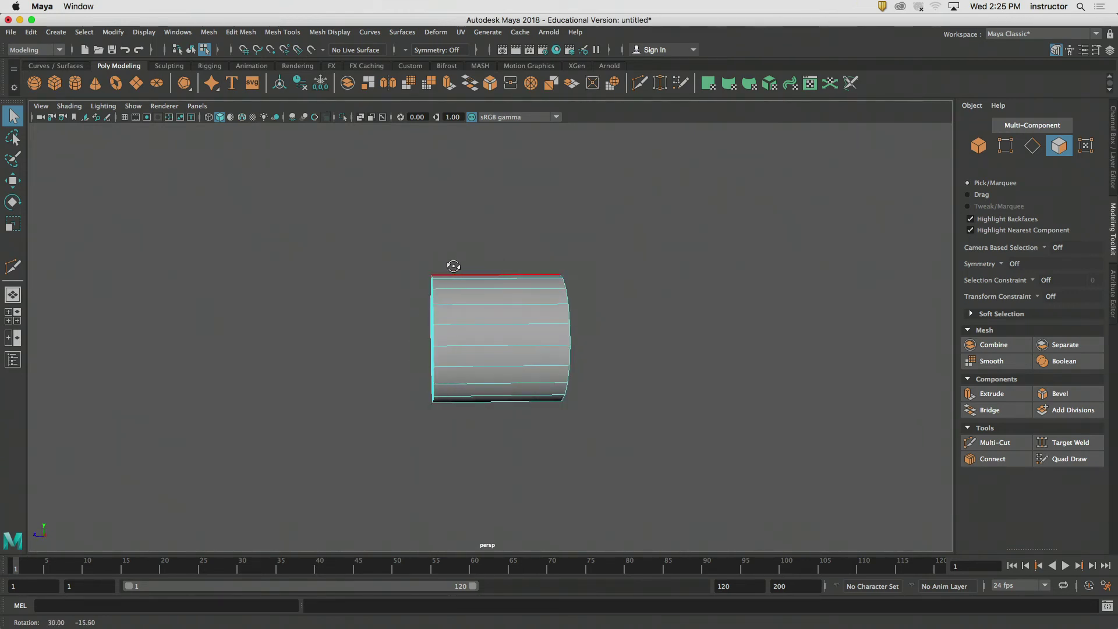
{"action": "key", "text": "super+Tab"}
{"action": "key", "text": "super+Tab"}
{"action": "key", "text": "super+Tab"}
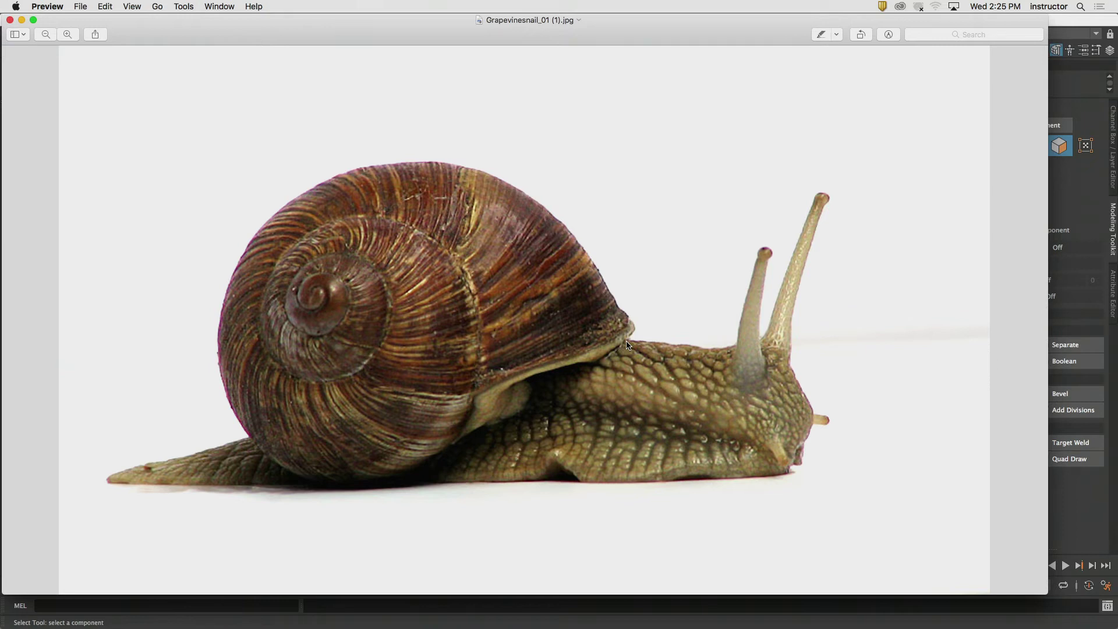
- Return to Maya, orbit to the cylinder's end cap and select its faces
{"action": "key", "text": "super+Tab"}
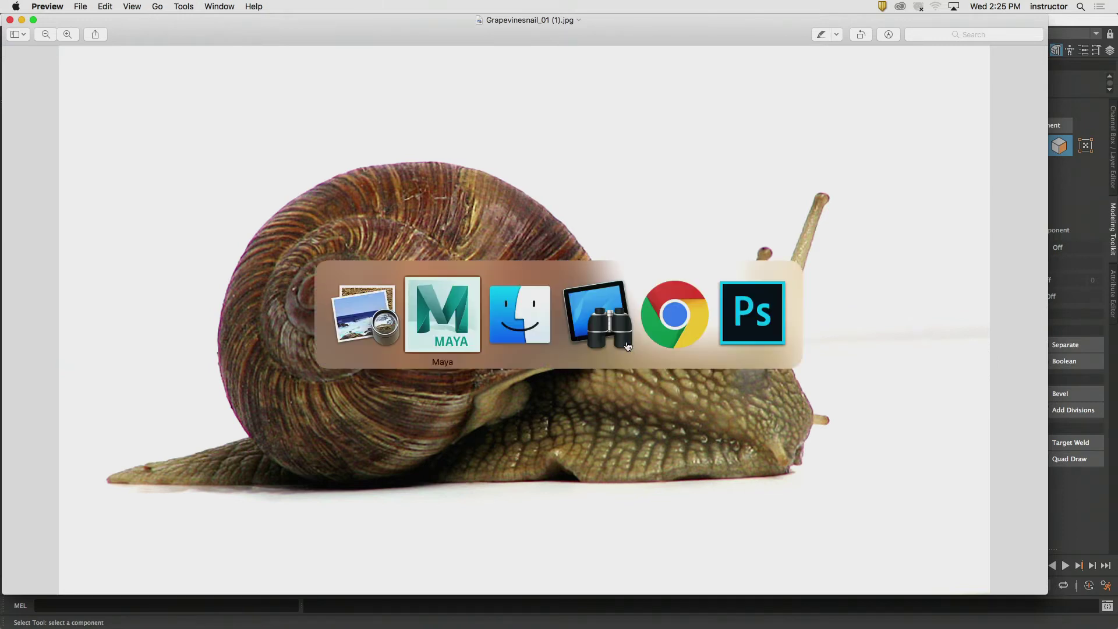
{"action": "mouse_move", "coordinate": [593, 333]}
{"action": "left_mouse_down", "text": "alt"}
{"action": "mouse_move", "coordinate": [501, 335]}
{"action": "mouse_move", "coordinate": [558, 348]}
{"action": "mouse_move", "coordinate": [504, 355]}
{"action": "mouse_move", "coordinate": [644, 346]}
{"action": "mouse_move", "coordinate": [583, 339]}
{"action": "left_mouse_up", "text": "alt"}
{"action": "key", "text": "Tab"}
- Move the end-cap faces -17.03 along Z to stretch the cylinder into a long tube
{"action": "key", "text": "w"}
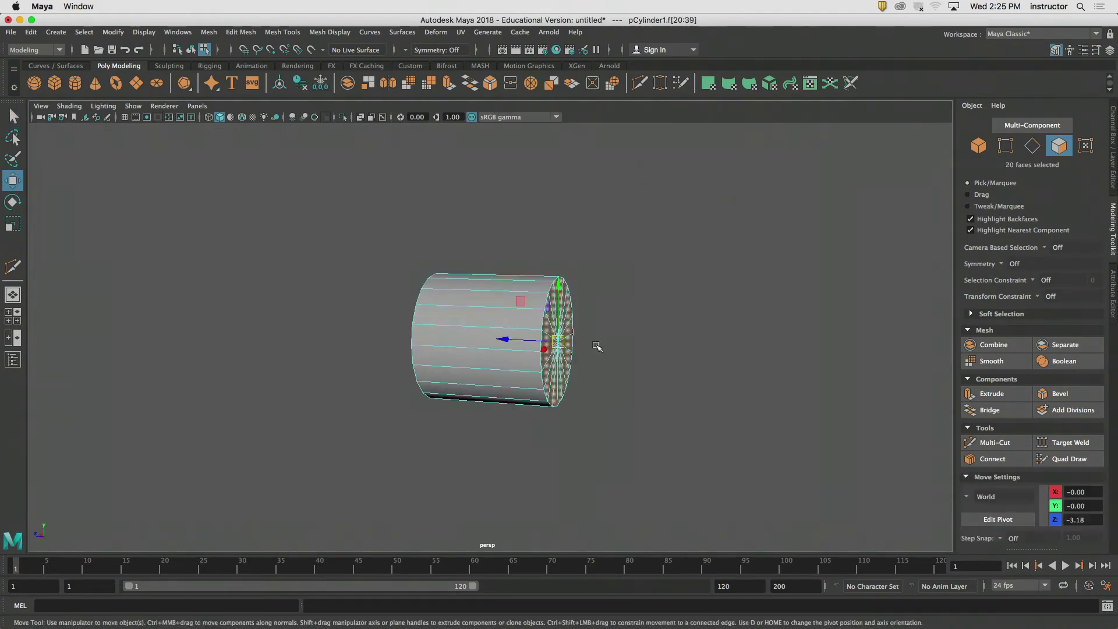
{"action": "left_click_drag", "start_coordinate": [508, 343], "coordinate": [624, 319]}
{"action": "middle_click_drag", "start_coordinate": [620, 316], "coordinate": [518, 298], "text": "alt"}
{"action": "left_click_drag", "start_coordinate": [507, 320], "coordinate": [587, 328]}
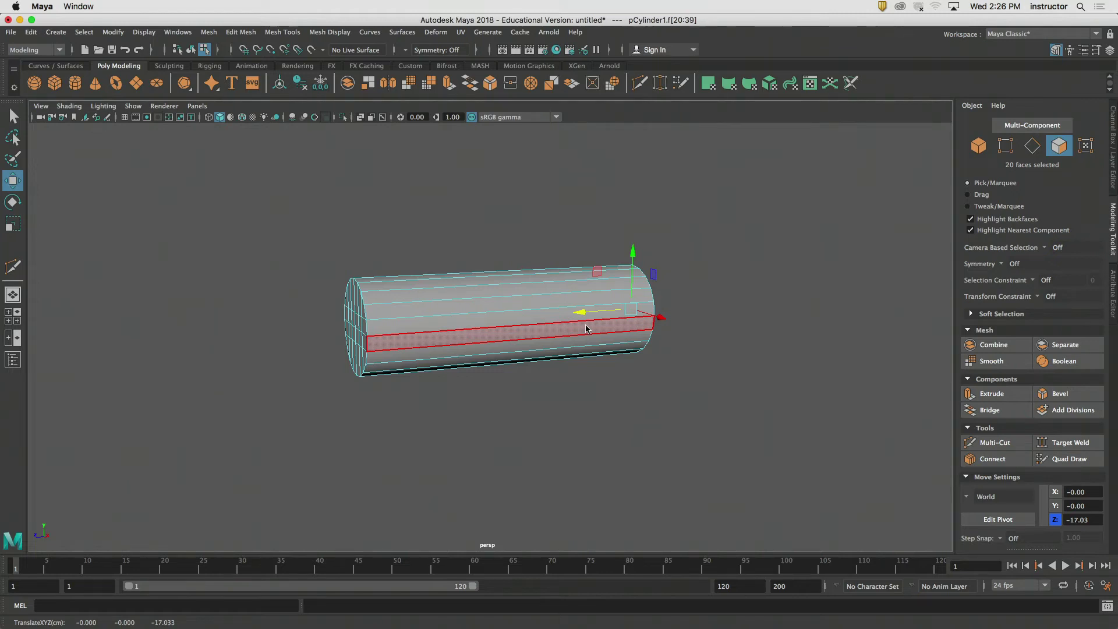
{"action": "key", "text": "q"}
{"action": "left_click", "coordinate": [683, 276]}
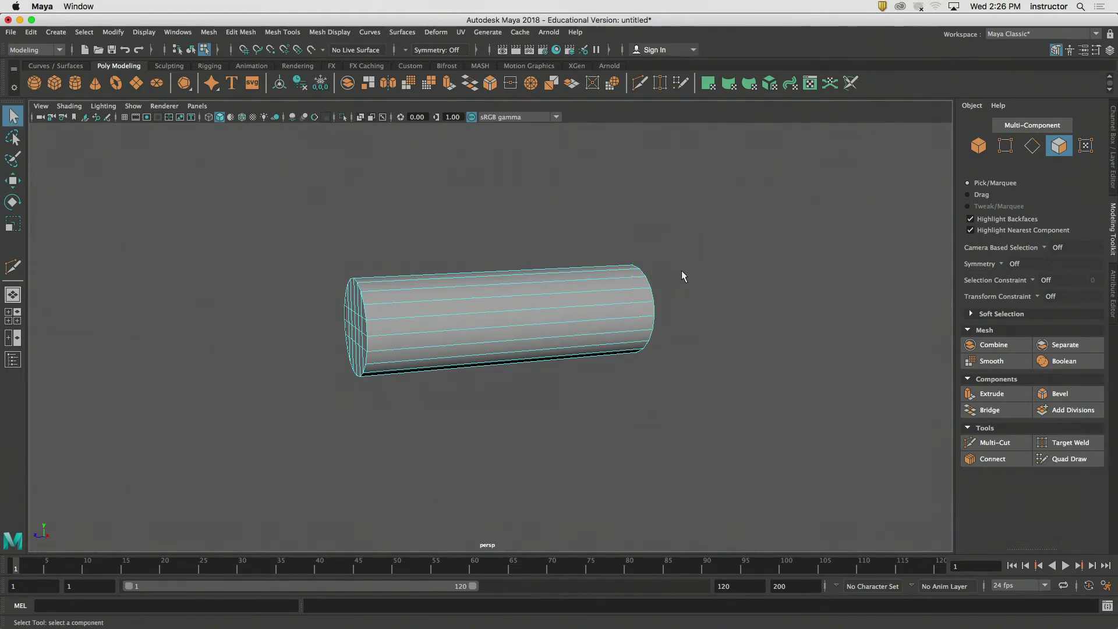
{"action": "left_click_drag", "start_coordinate": [682, 272], "coordinate": [654, 270], "text": "alt"}
{"action": "right_click_drag", "start_coordinate": [654, 270], "coordinate": [579, 322], "text": "alt"}
{"action": "middle_click_drag", "start_coordinate": [579, 322], "coordinate": [571, 286], "text": "alt"}
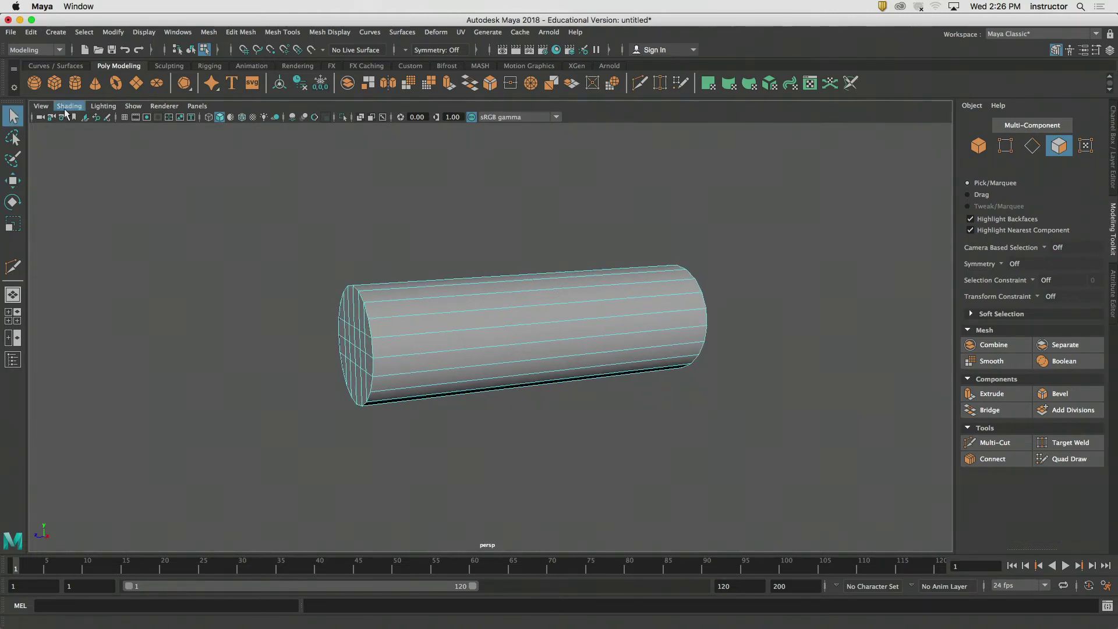
- Add a polygon sphere from the shelf and switch to object selection mode with F8
{"action": "left_click", "coordinate": [35, 83]}
{"action": "left_click_drag", "start_coordinate": [527, 368], "coordinate": [513, 361], "text": "alt"}
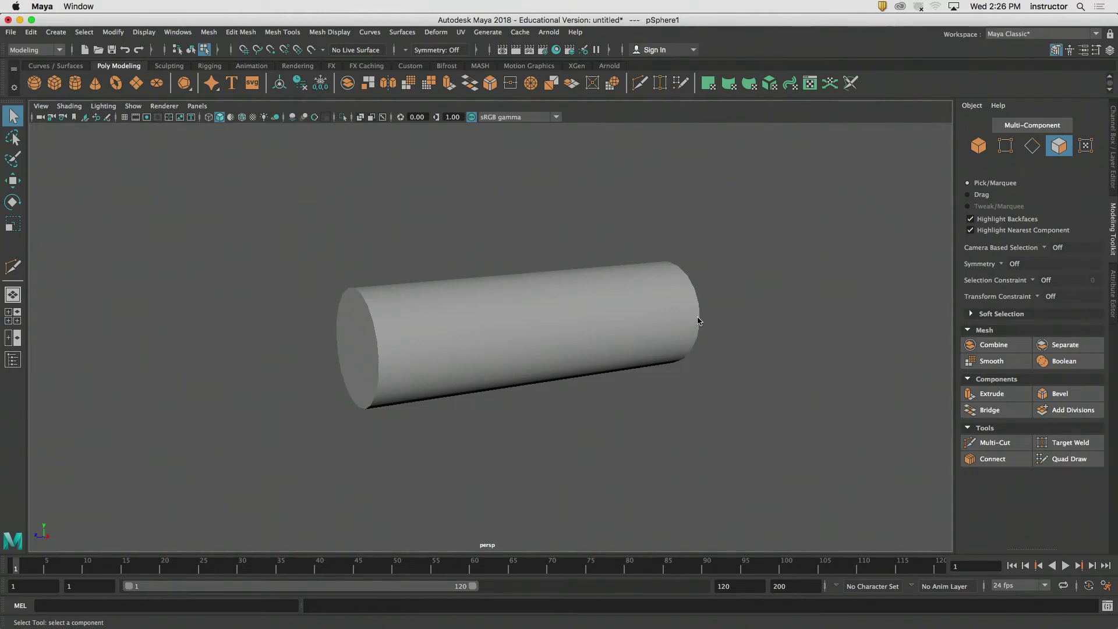
{"action": "key", "text": "F8"}
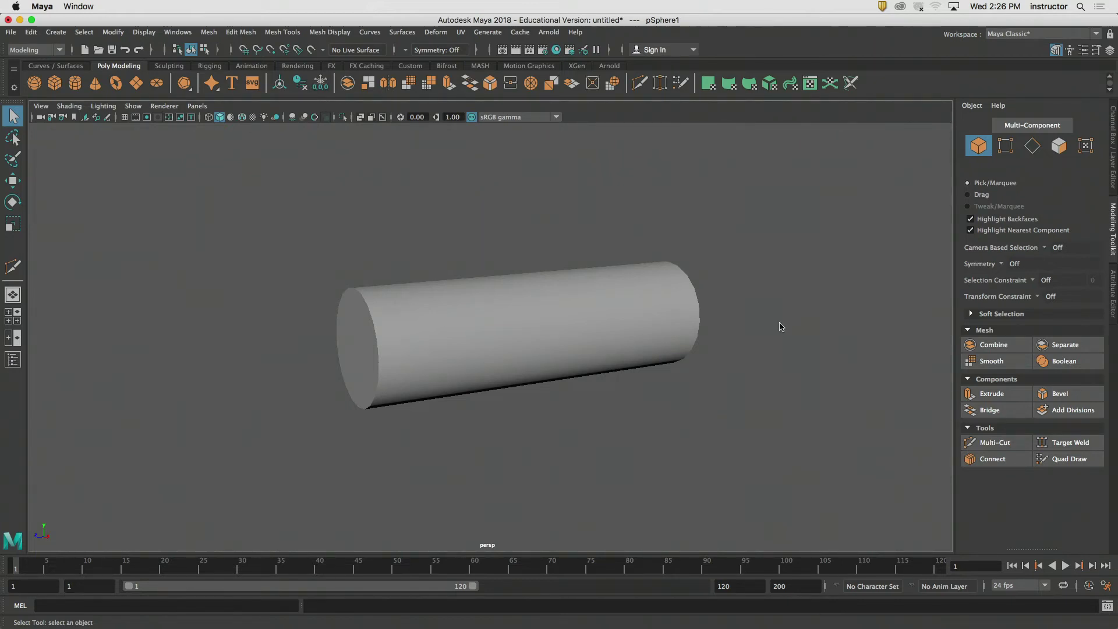
- Select the long cylinder and hide it with Display > Hide > Hide Selection
{"action": "left_click", "coordinate": [677, 312]}
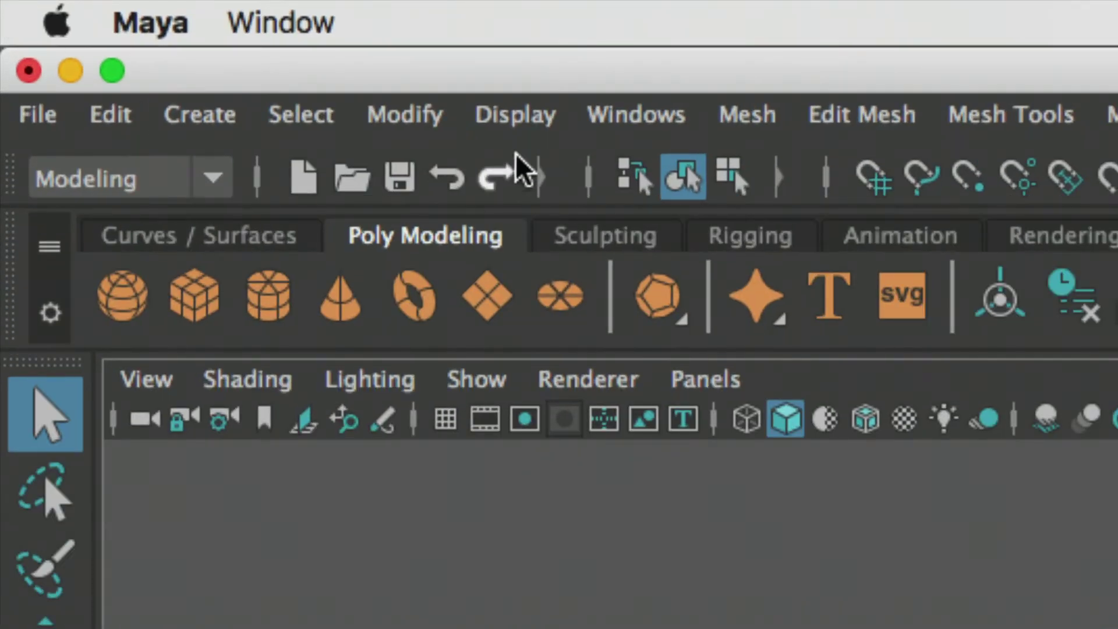
{"action": "left_click", "coordinate": [521, 117]}
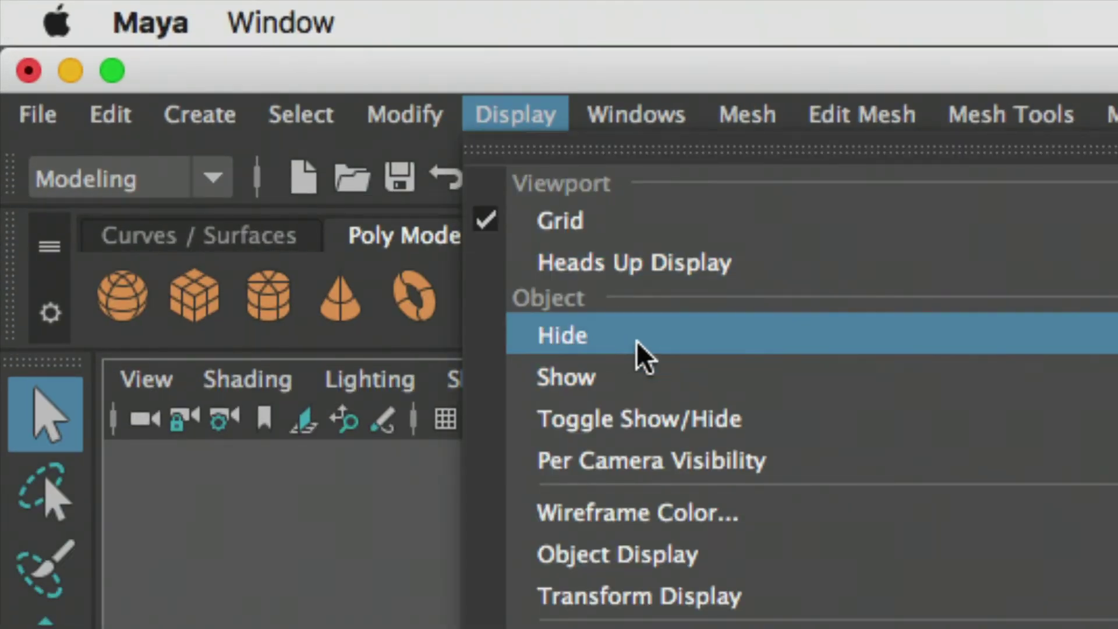
{"action": "mouse_move", "coordinate": [944, 344]}
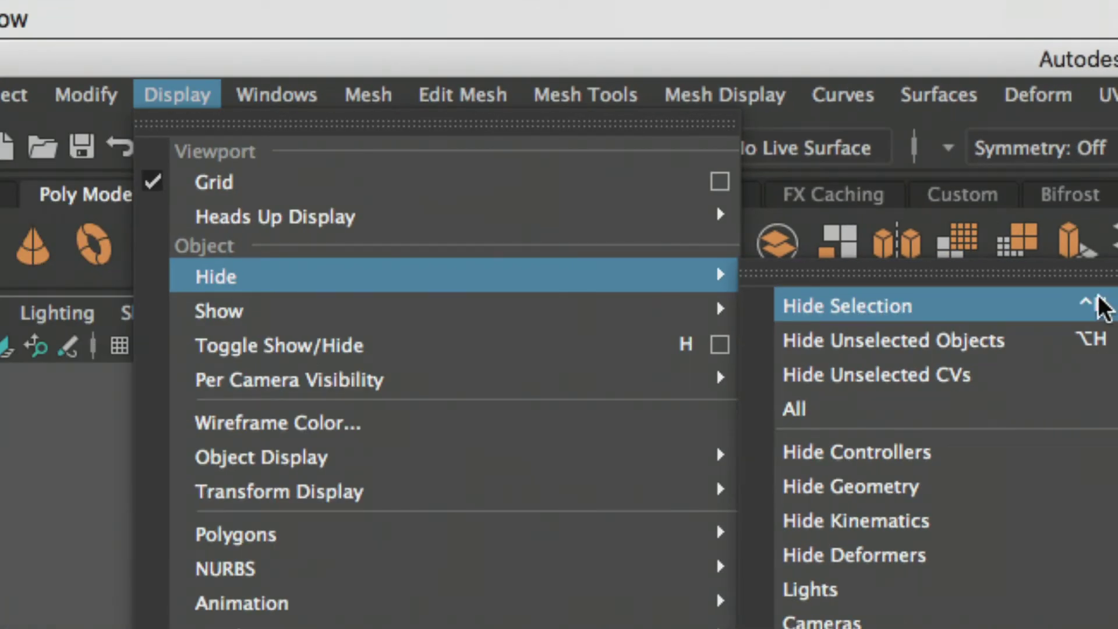
{"action": "left_click", "coordinate": [1069, 317]}
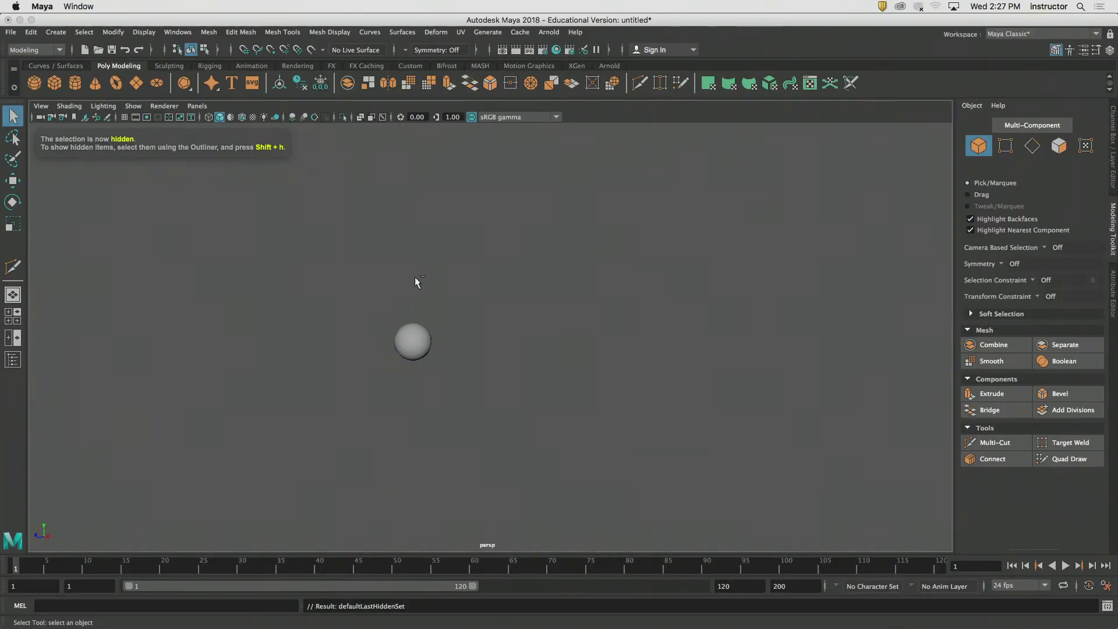
{"action": "left_click", "coordinate": [424, 343]}
{"action": "left_click", "coordinate": [453, 445]}
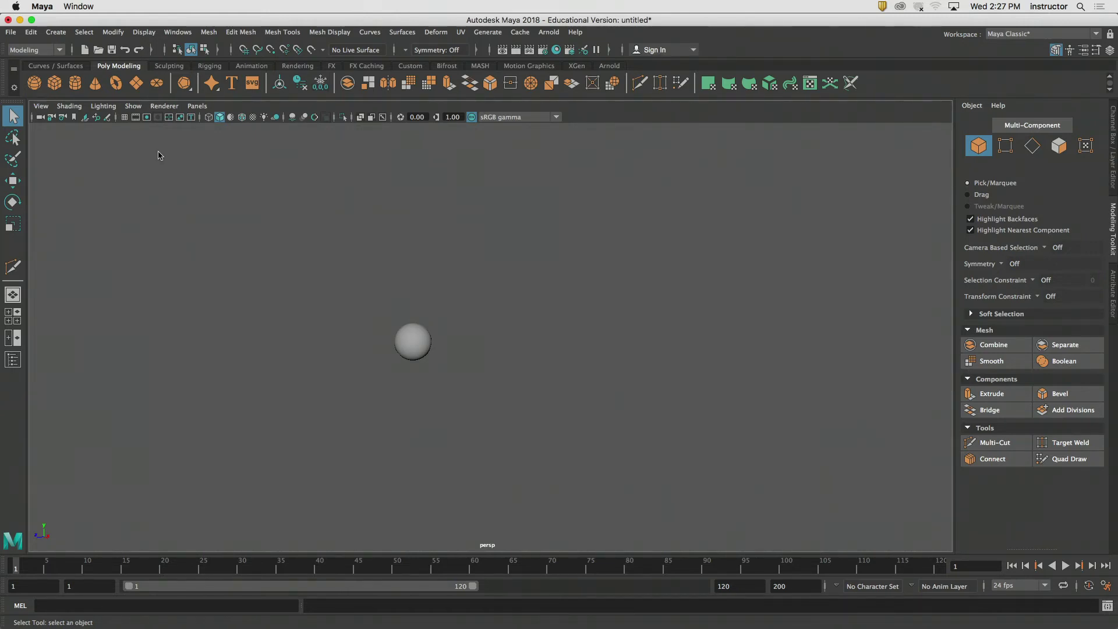
{"action": "key", "text": "h"}
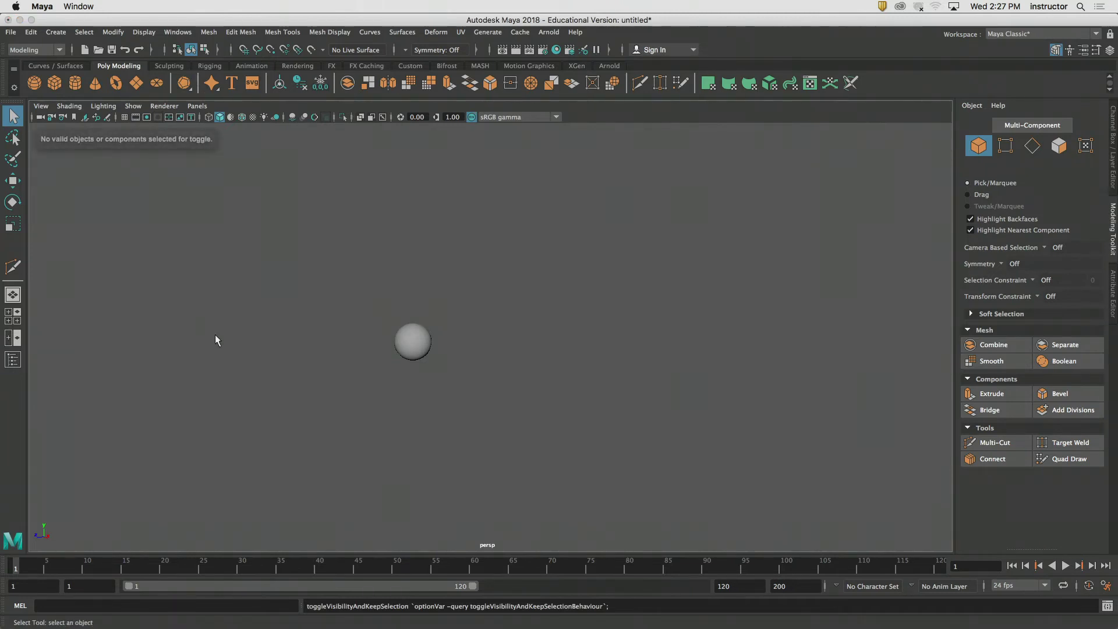
{"action": "middle_click_drag", "start_coordinate": [234, 311], "coordinate": [275, 324], "text": "alt"}
{"action": "left_click", "coordinate": [178, 33]}
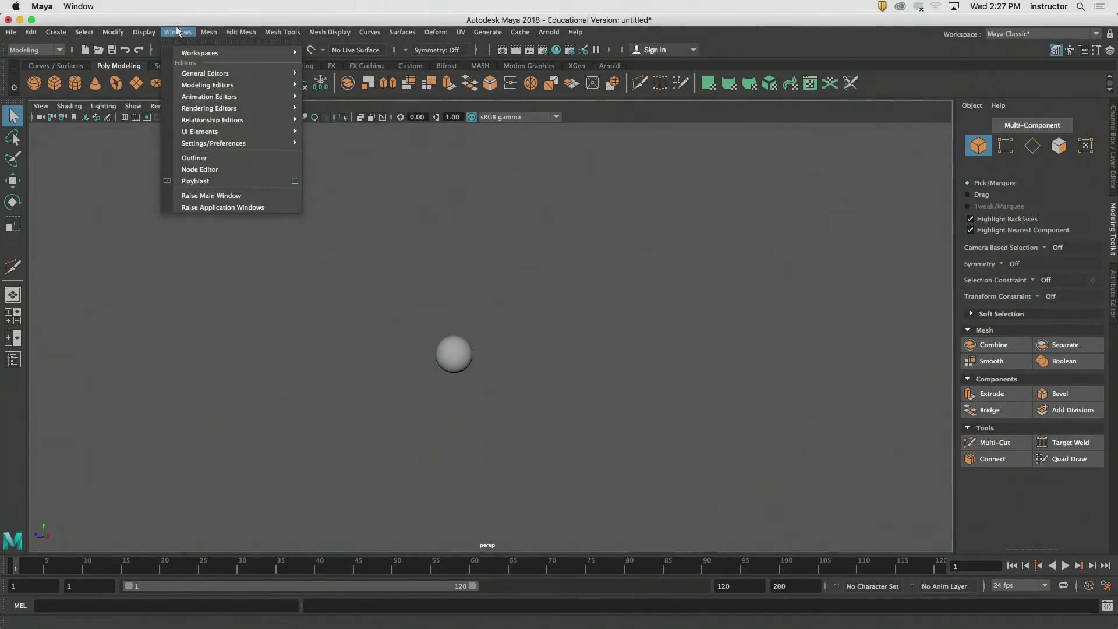
{"action": "mouse_move", "coordinate": [148, 33]}
{"action": "mouse_move", "coordinate": [314, 105]}
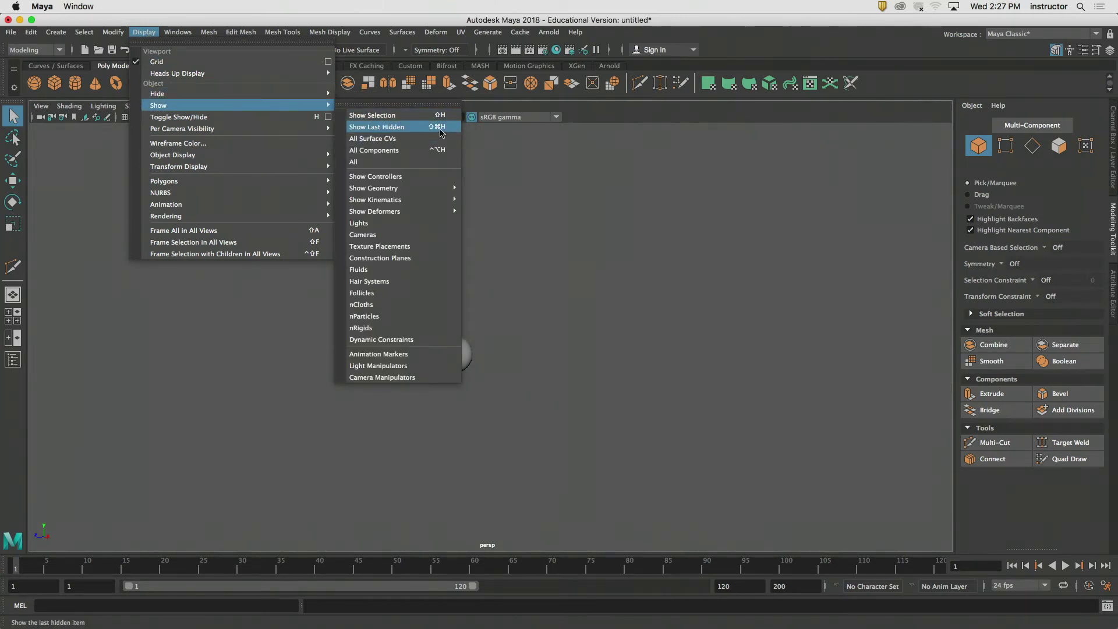
{"action": "left_click", "coordinate": [617, 258]}
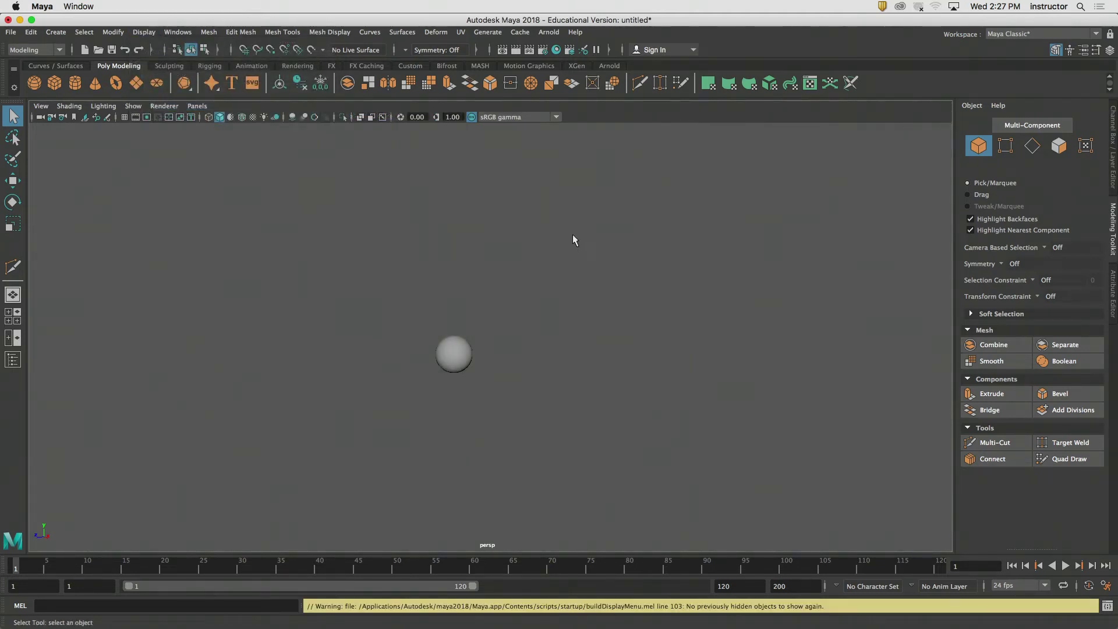
{"action": "left_click", "coordinate": [165, 32]}
{"action": "mouse_move", "coordinate": [152, 33]}
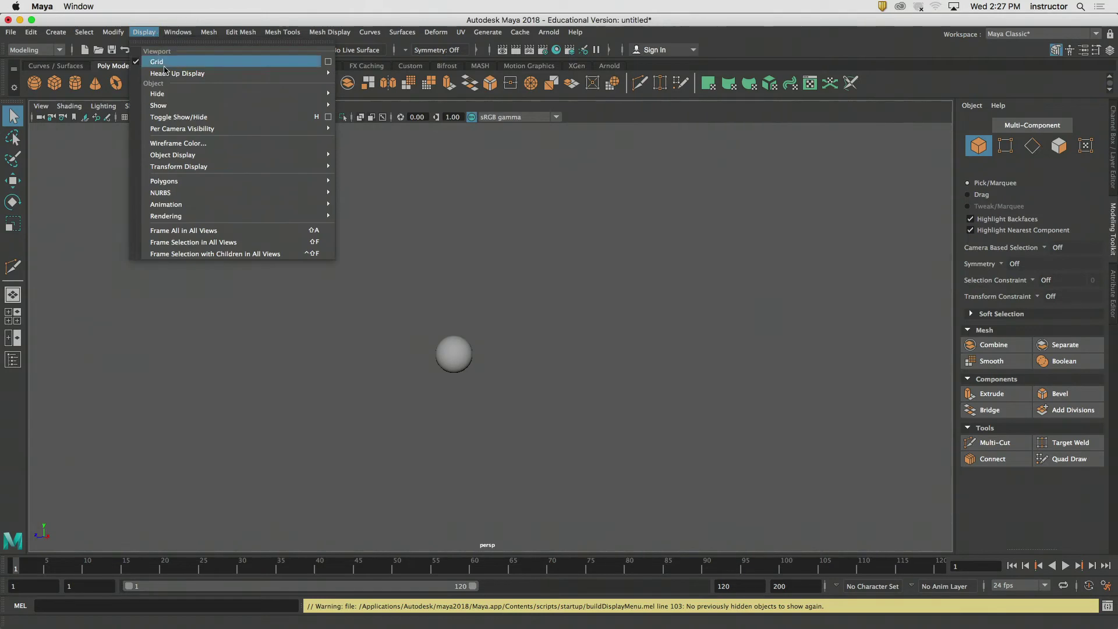
{"action": "mouse_move", "coordinate": [179, 105]}
{"action": "left_click", "coordinate": [378, 127]}
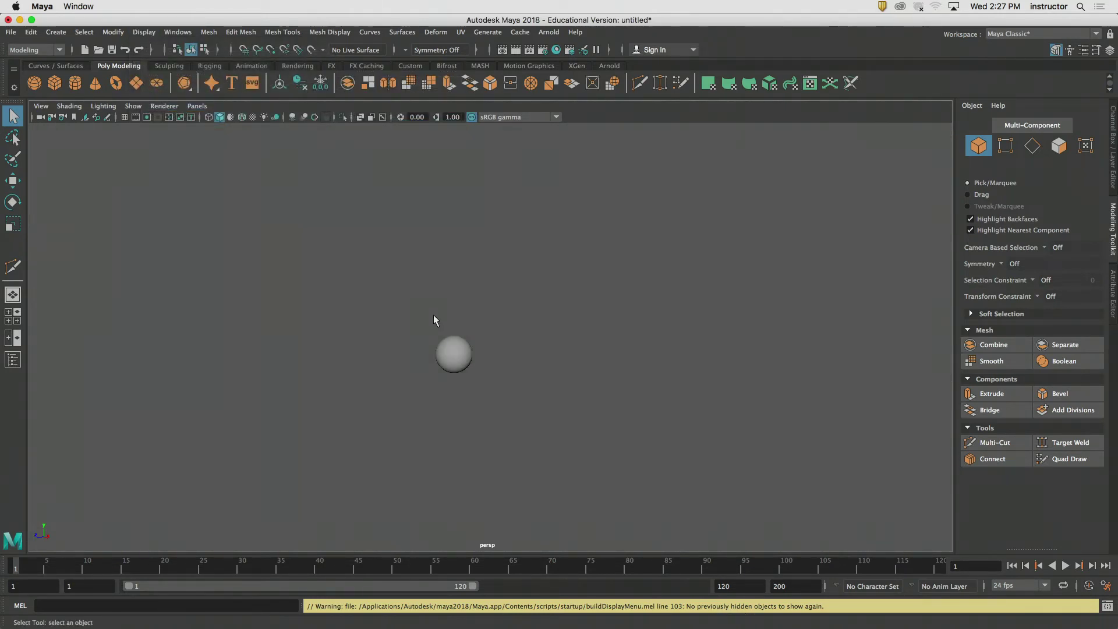
{"action": "left_click", "coordinate": [208, 32]}
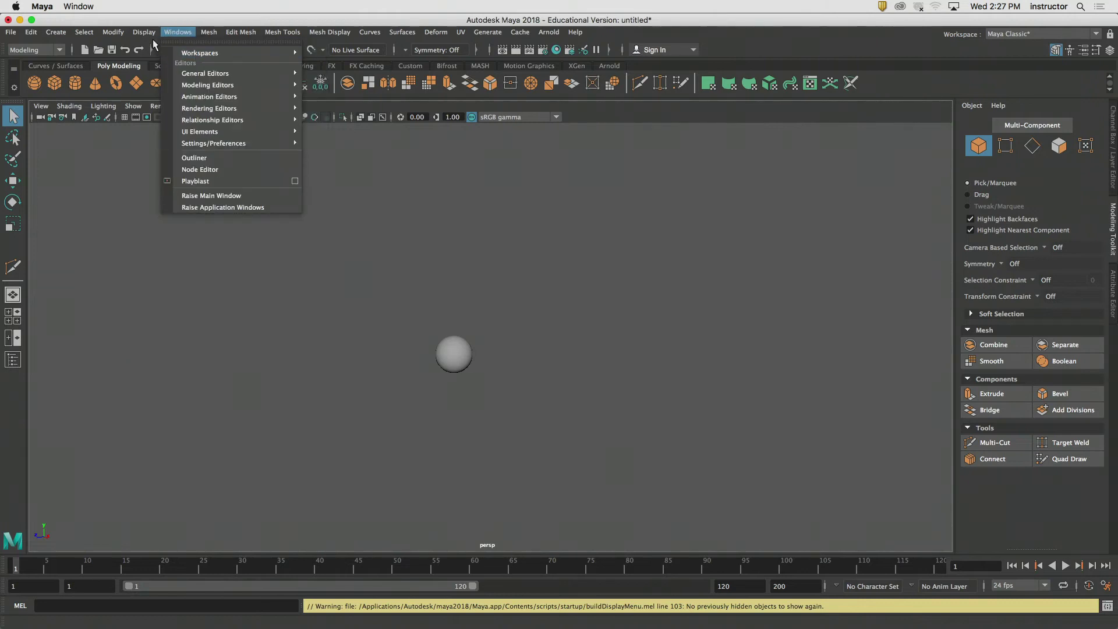
{"action": "mouse_move", "coordinate": [145, 33]}
{"action": "mouse_move", "coordinate": [175, 106]}
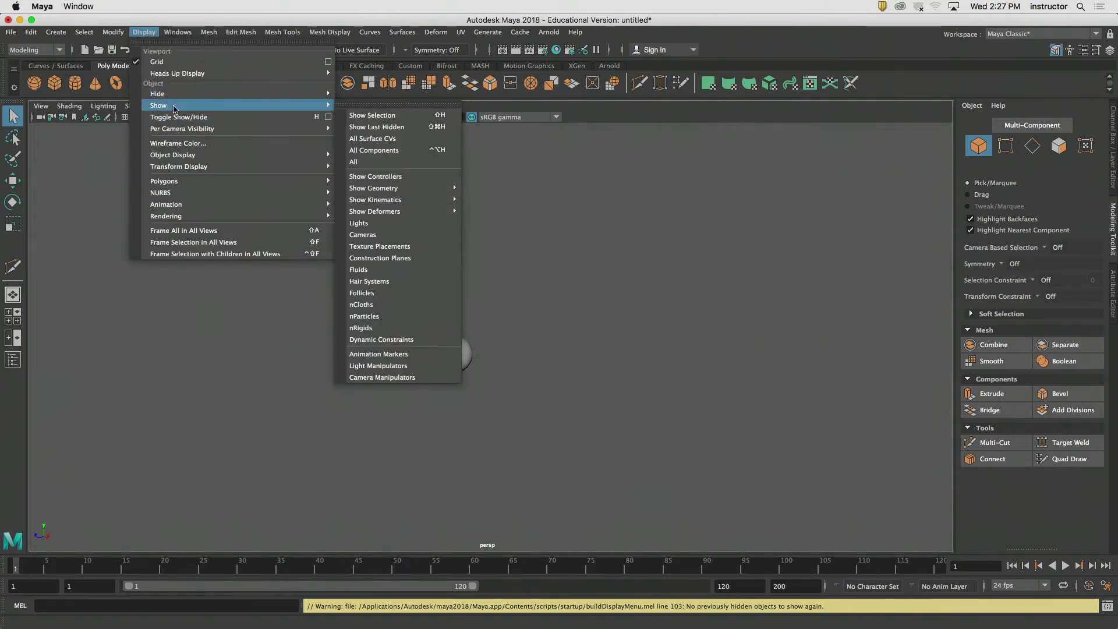
{"action": "left_click", "coordinate": [400, 116]}
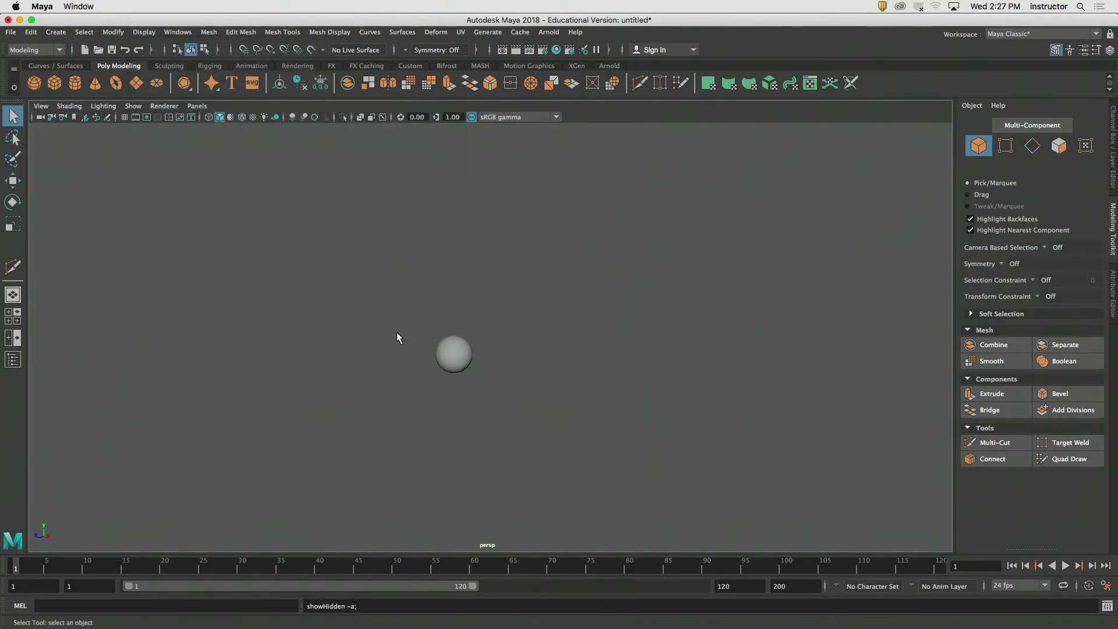
{"action": "left_click", "coordinate": [144, 32]}
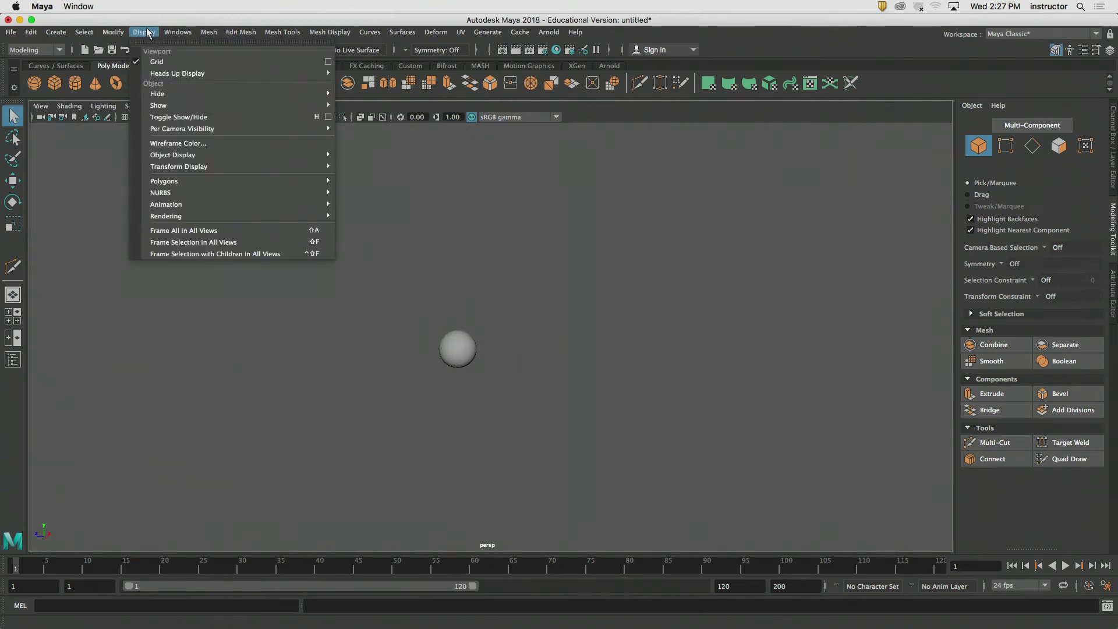
- Orbit around the cylinder and open the Outliner from the Windows menu
{"action": "mouse_move", "coordinate": [173, 106]}
{"action": "left_click", "coordinate": [376, 163]}
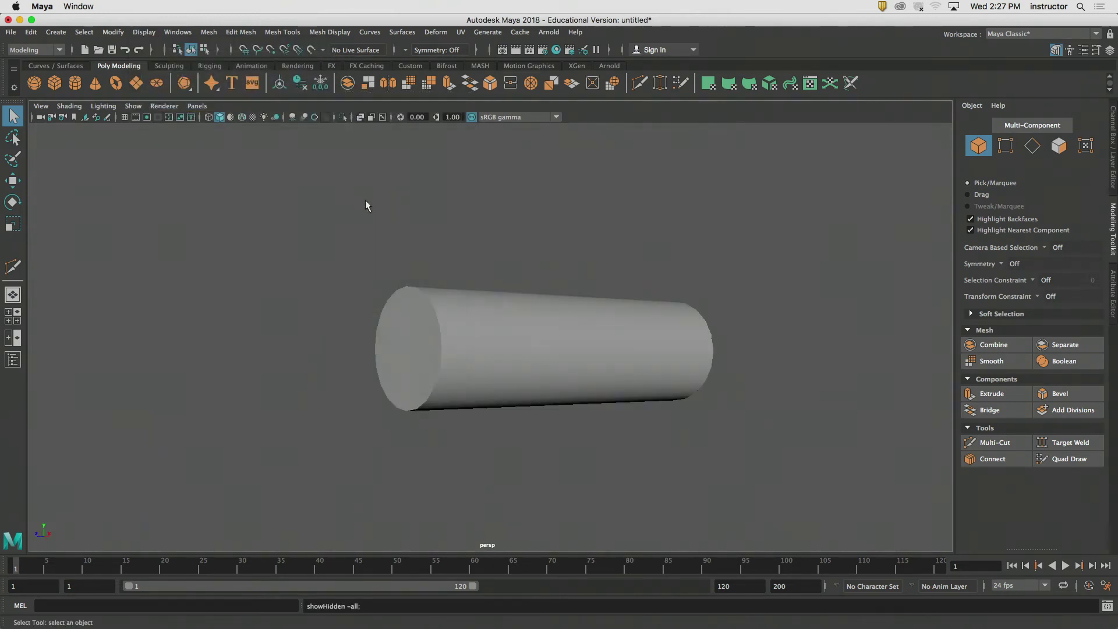
{"action": "left_click_drag", "start_coordinate": [366, 201], "coordinate": [438, 291], "text": "alt"}
{"action": "left_click", "coordinate": [522, 311]}
{"action": "left_click_drag", "start_coordinate": [521, 308], "coordinate": [494, 254], "text": "alt"}
{"action": "left_click", "coordinate": [494, 254]}
{"action": "middle_click_drag", "start_coordinate": [494, 254], "coordinate": [385, 209], "text": "alt"}
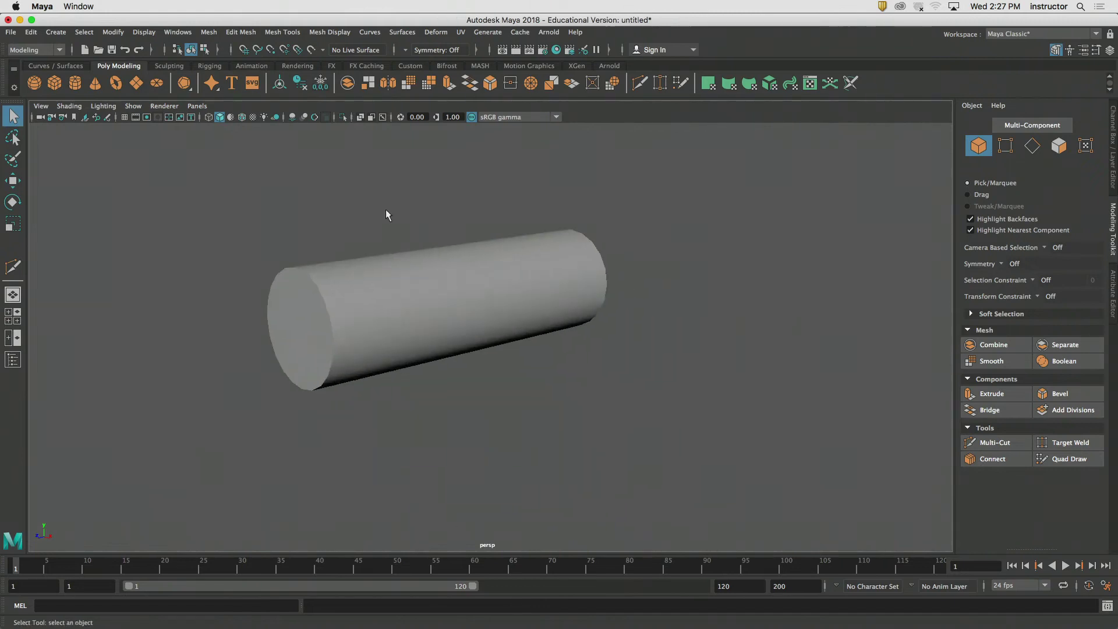
{"action": "right_click_drag", "start_coordinate": [386, 208], "coordinate": [500, 225], "text": "alt"}
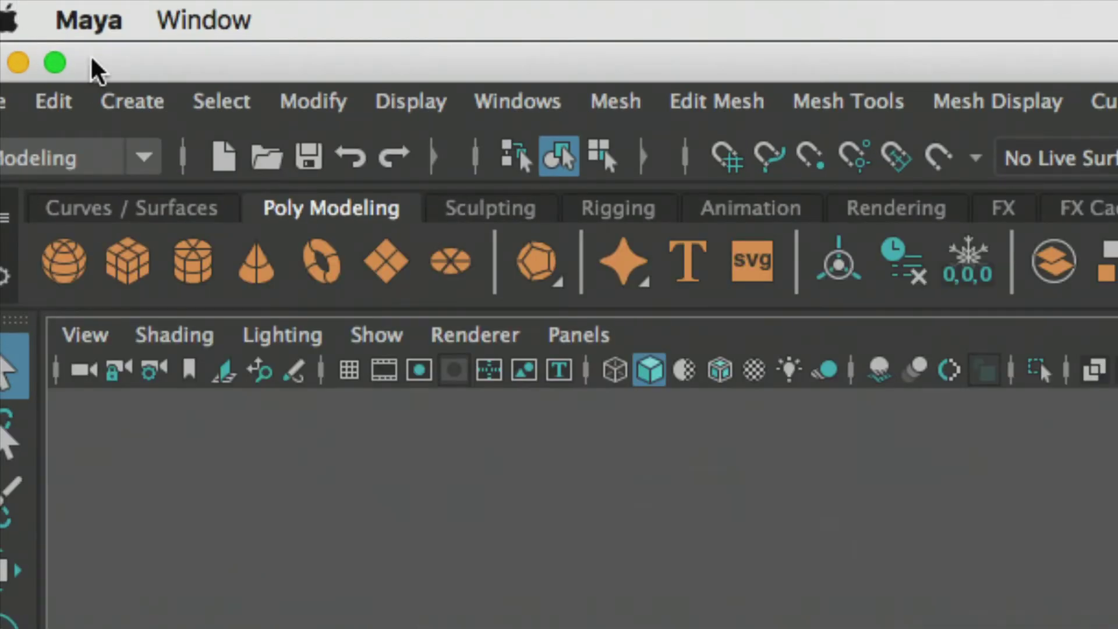
{"action": "left_click", "coordinate": [370, 72]}
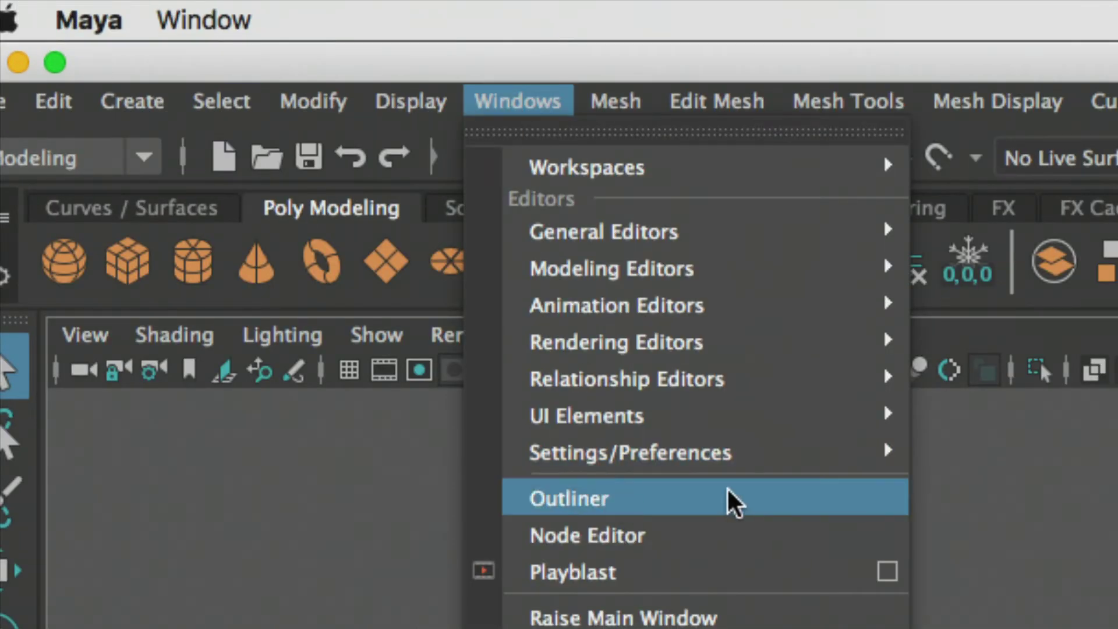
{"action": "left_click", "coordinate": [817, 500]}
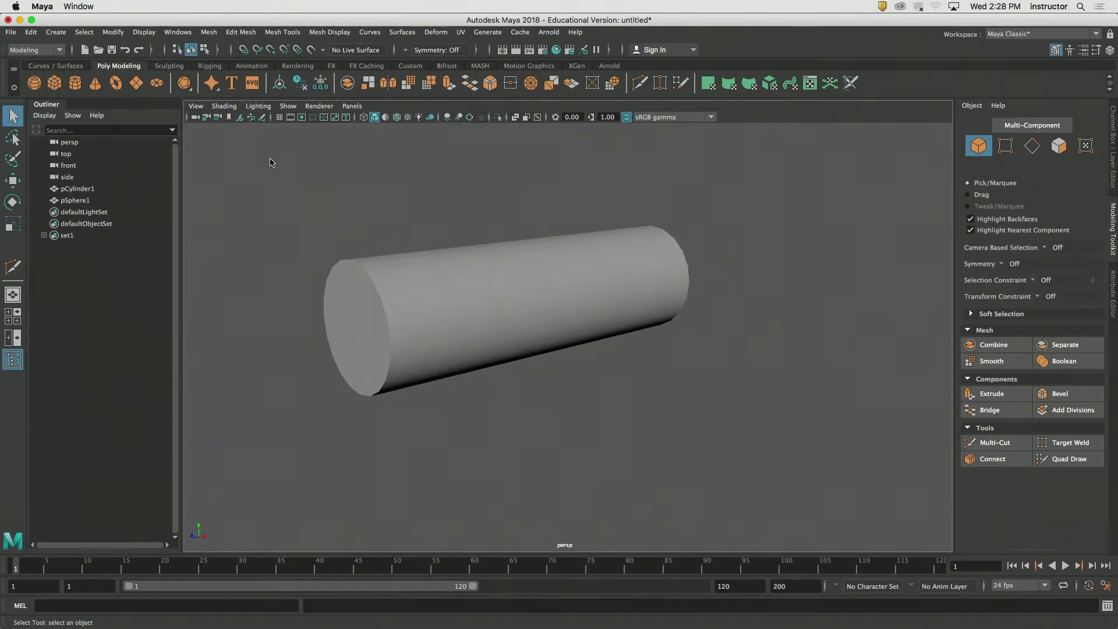
- Select pSphere1 in the Outliner and raise it above the cylinder
{"action": "left_click", "coordinate": [77, 188]}
{"action": "left_click", "coordinate": [81, 201]}
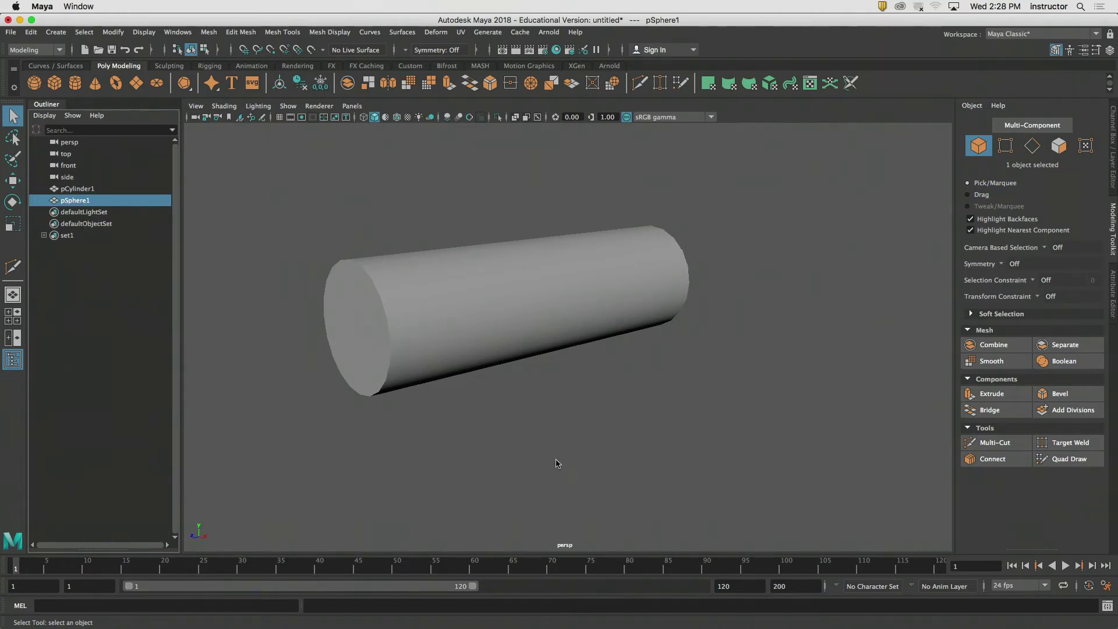
{"action": "key", "text": "w"}
{"action": "scroll", "coordinate": [454, 347], "scroll_direction": "up", "scroll_amount": 2}
{"action": "left_click_drag", "start_coordinate": [419, 272], "coordinate": [418, 181]}
{"action": "middle_click_drag", "start_coordinate": [444, 211], "coordinate": [473, 243], "text": "alt"}
{"action": "left_click_drag", "start_coordinate": [506, 296], "coordinate": [454, 251], "text": "alt"}
- In side view, enlarge the sphere uniformly and slide it along Z to -6.21
{"action": "key", "text": "space"}
{"action": "middle_click_drag", "start_coordinate": [448, 279], "coordinate": [416, 311], "text": "alt"}
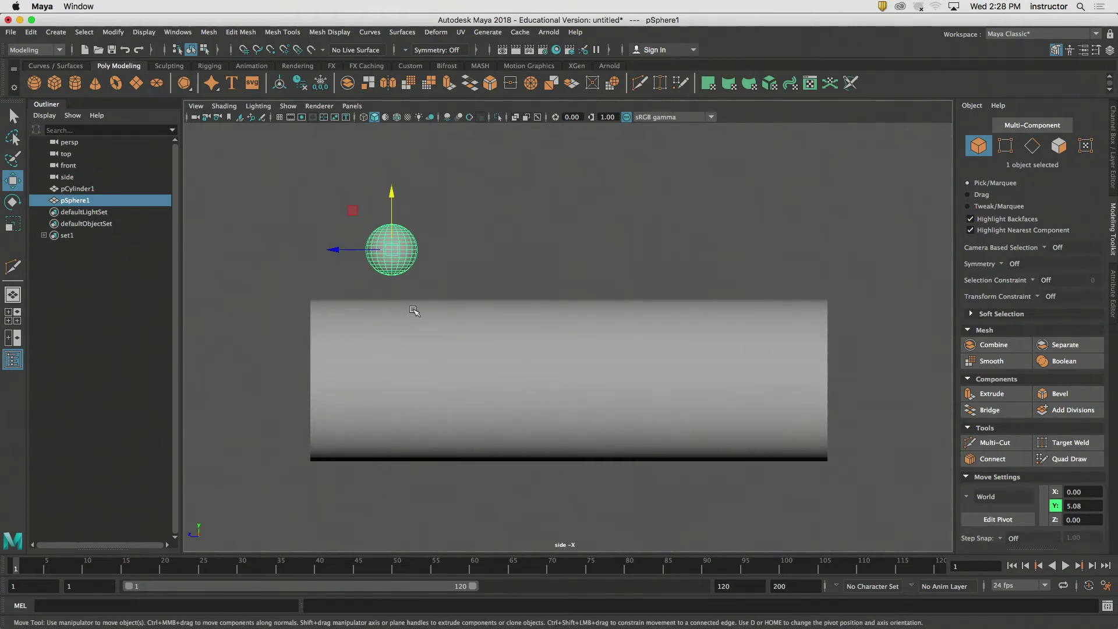
{"action": "key", "text": "r"}
{"action": "left_click_drag", "start_coordinate": [383, 251], "coordinate": [537, 289]}
{"action": "key", "text": "w"}
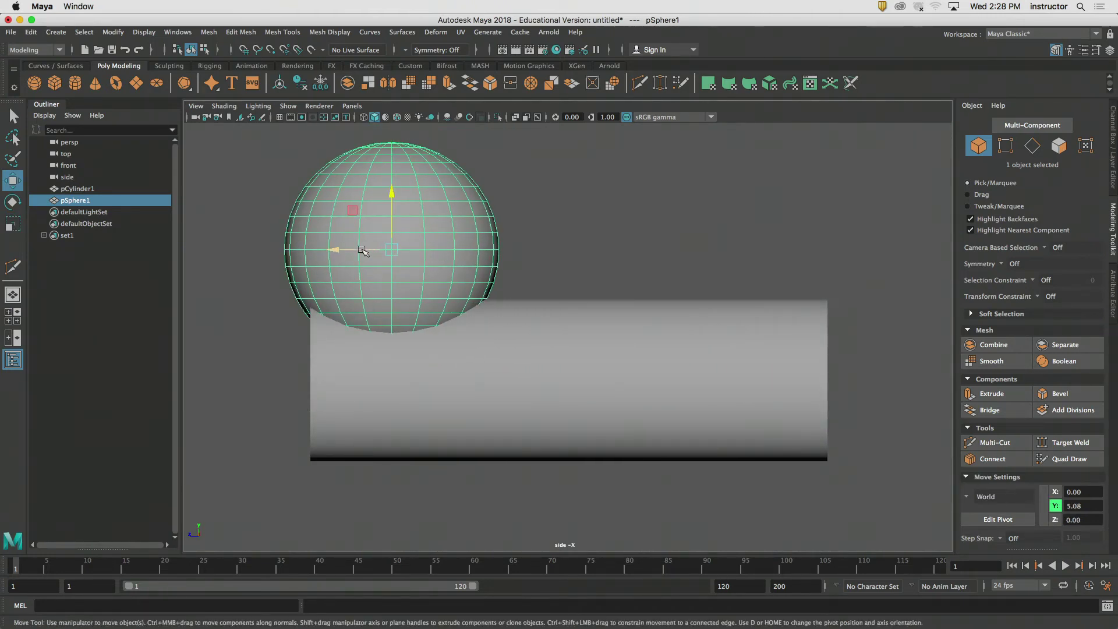
{"action": "left_click_drag", "start_coordinate": [367, 250], "coordinate": [507, 265]}
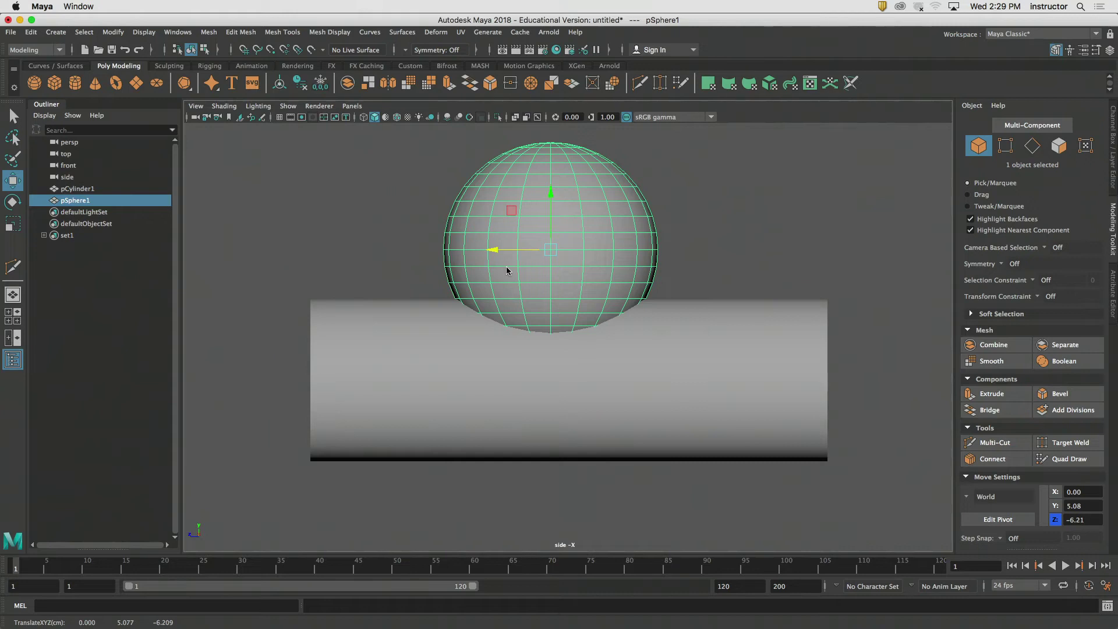
{"action": "left_click_drag", "start_coordinate": [743, 255], "coordinate": [749, 262], "text": "alt"}
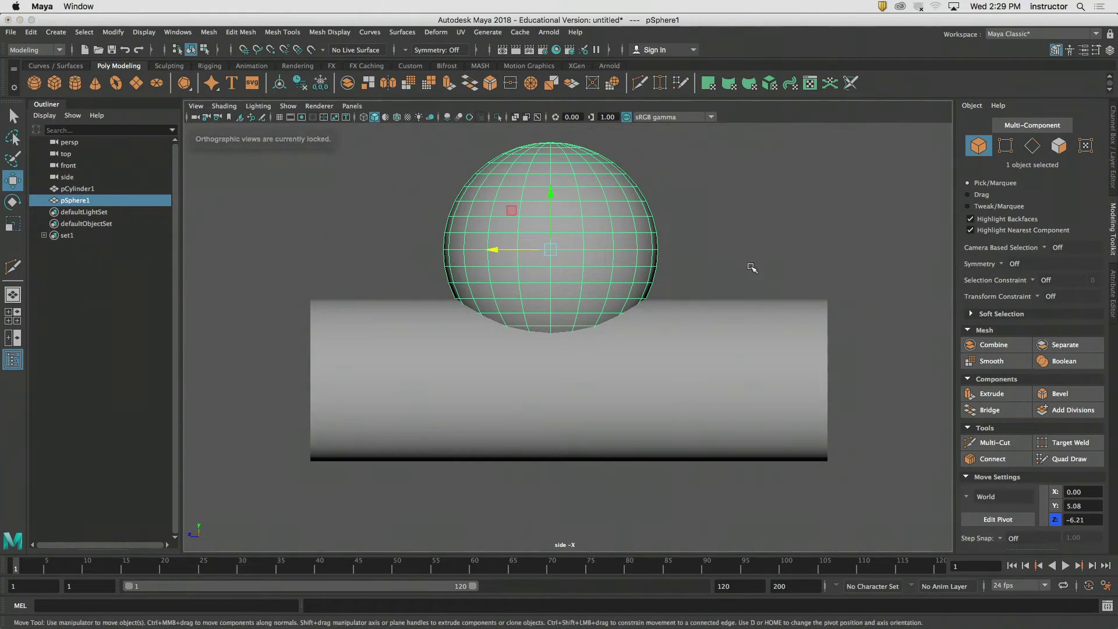
- Scale the sphere uniformly up to 6.33
{"action": "middle_click_drag", "start_coordinate": [733, 250], "coordinate": [736, 262], "text": "alt"}
{"action": "key", "text": "r"}
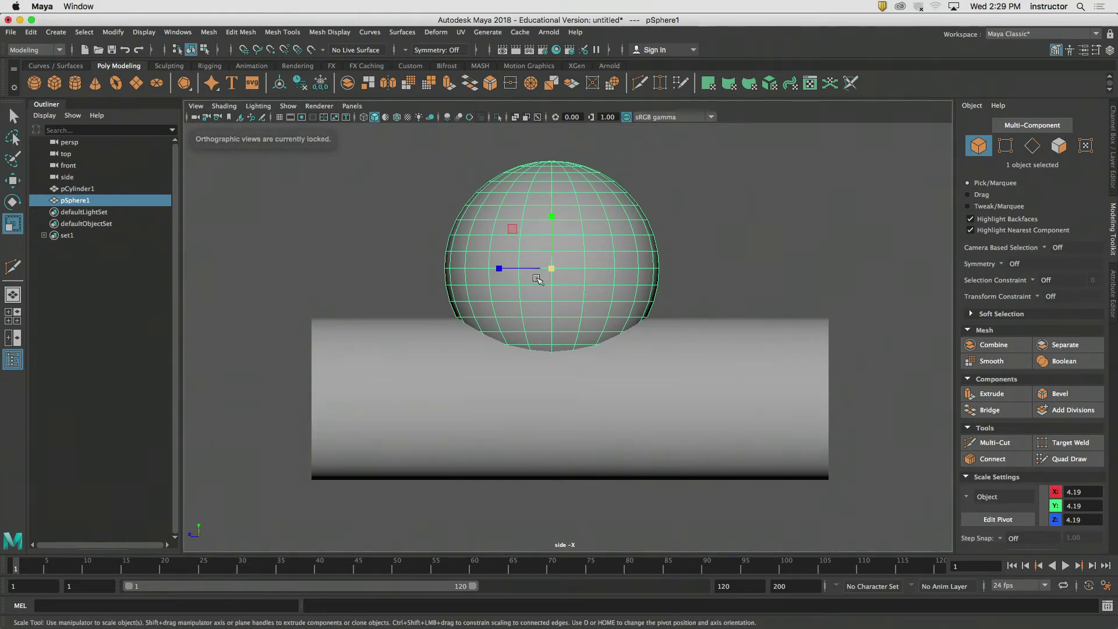
{"action": "left_click_drag", "start_coordinate": [553, 269], "coordinate": [654, 275]}
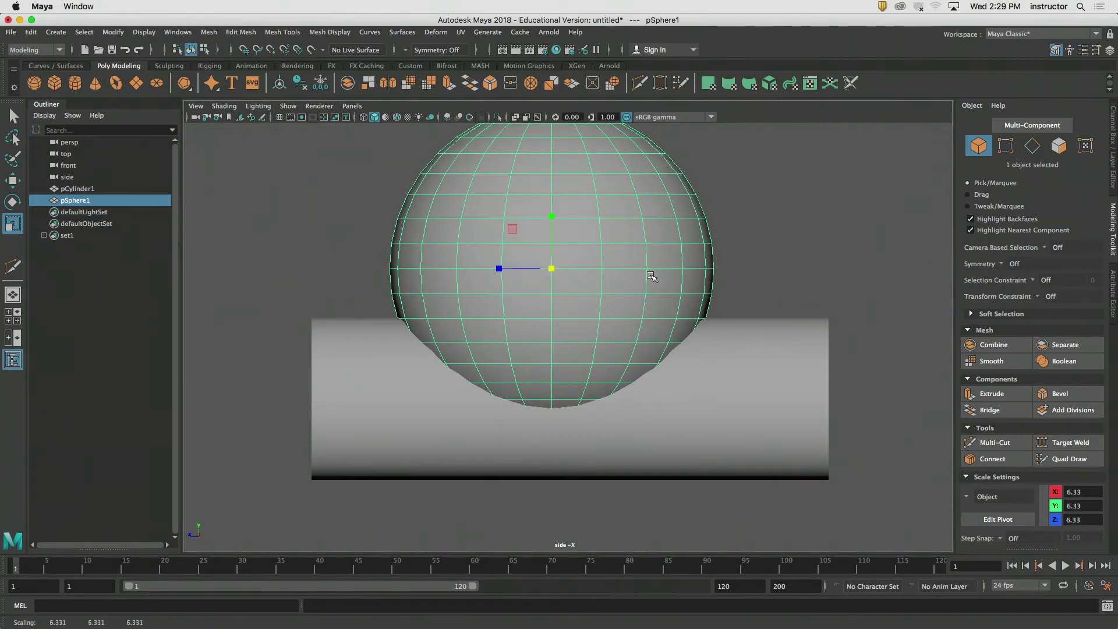
- Shift the sphere along the cylinder and sink it into the top to Y 3.67, checking the snail photo
{"action": "key", "text": "w"}
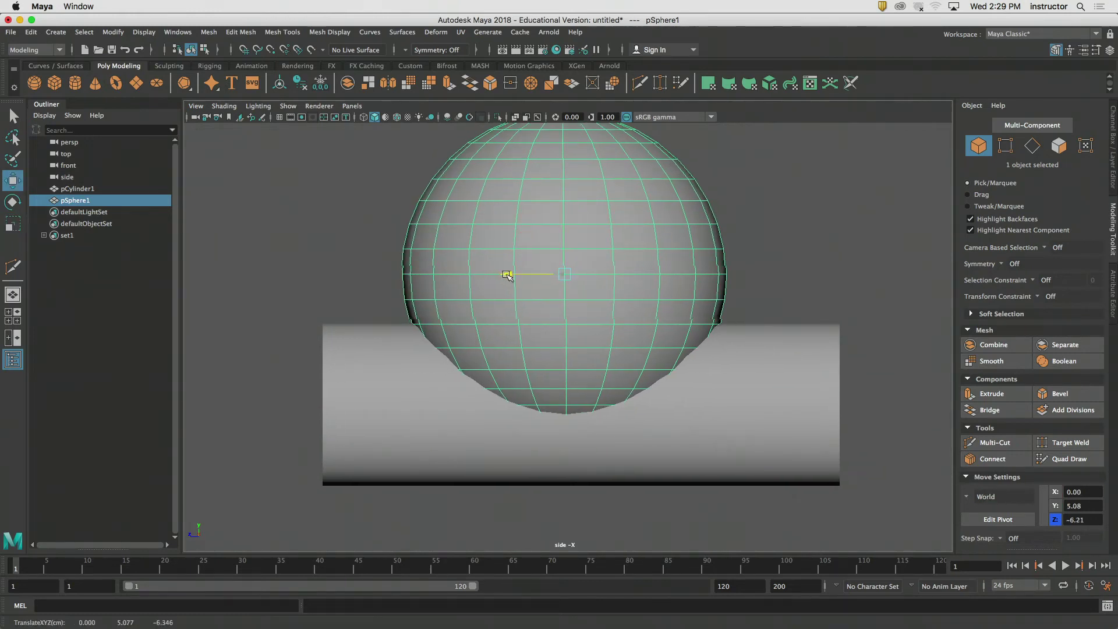
{"action": "left_click_drag", "start_coordinate": [509, 274], "coordinate": [536, 285]}
{"action": "key", "text": "super+Tab"}
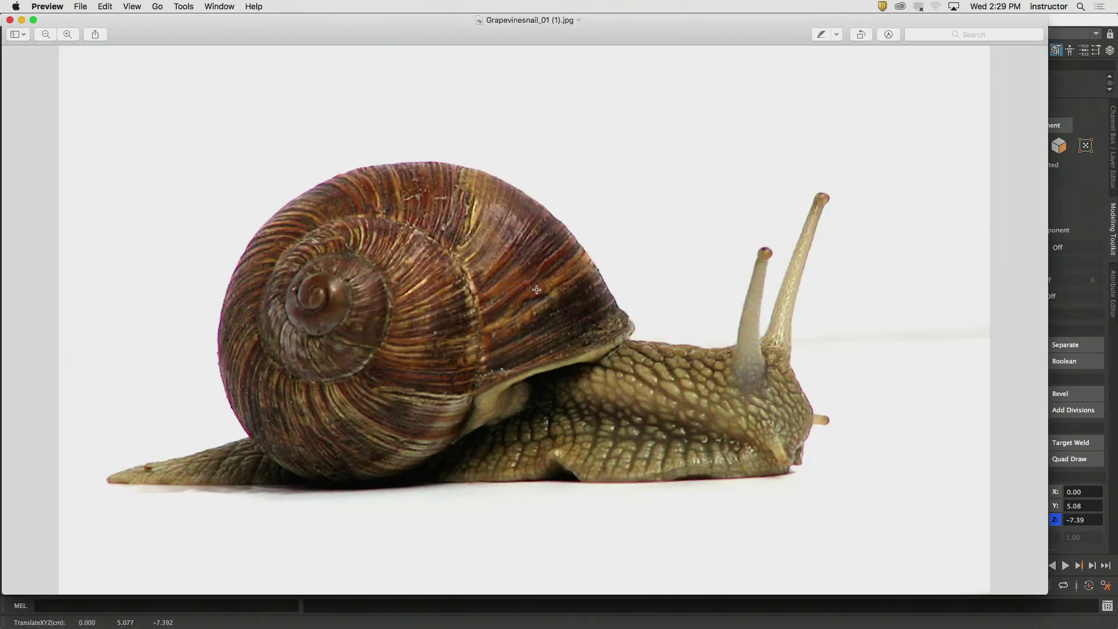
{"action": "key", "text": "super+Tab"}
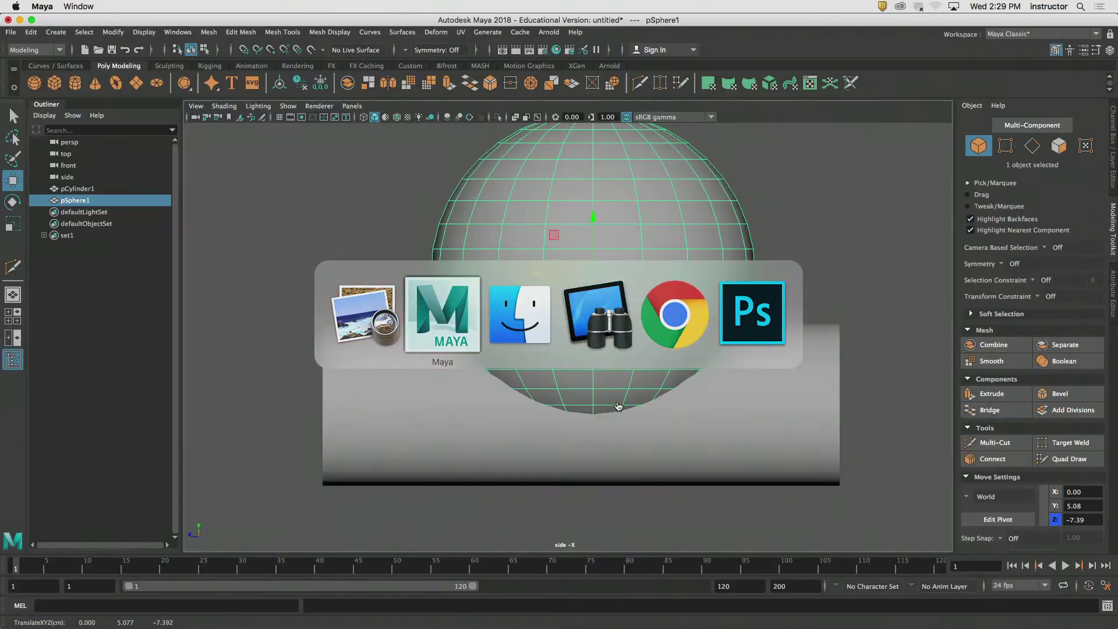
{"action": "left_click_drag", "start_coordinate": [593, 214], "coordinate": [594, 250]}
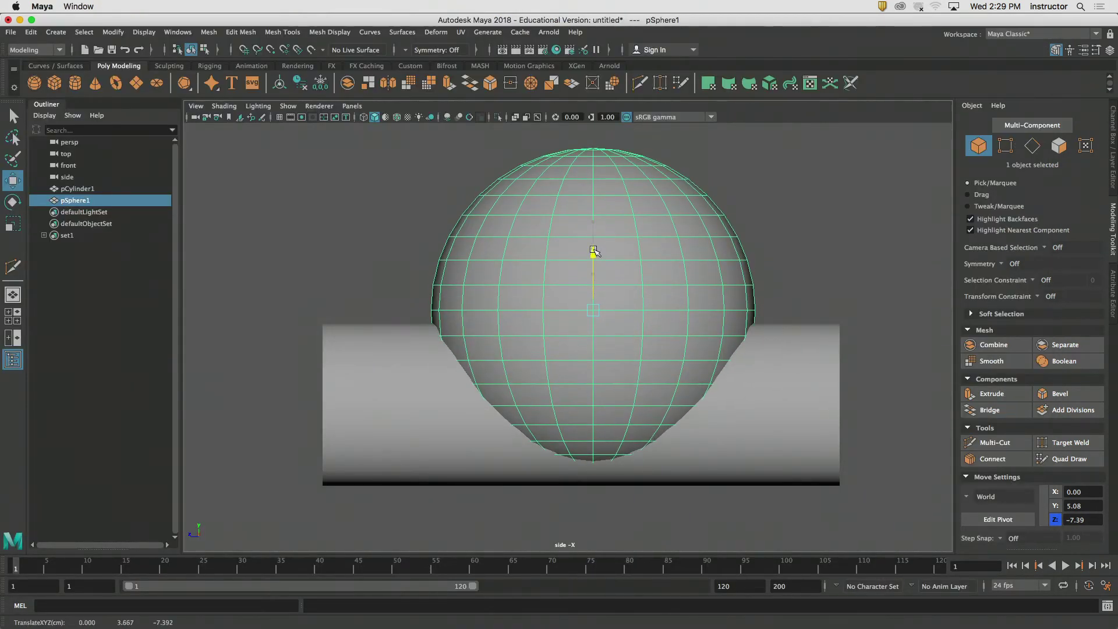
{"action": "middle_click_drag", "start_coordinate": [654, 288], "coordinate": [602, 278], "text": "alt"}
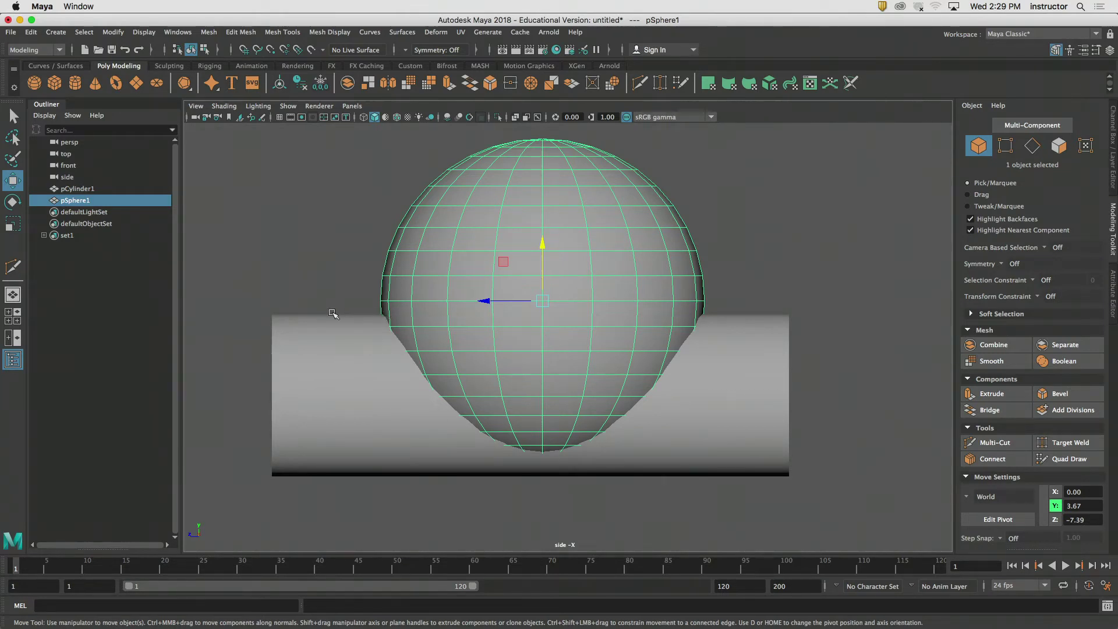
- Slide the sphere further back to Z -9.10 against the reference, then view in perspective
{"action": "key", "text": "super+Tab"}
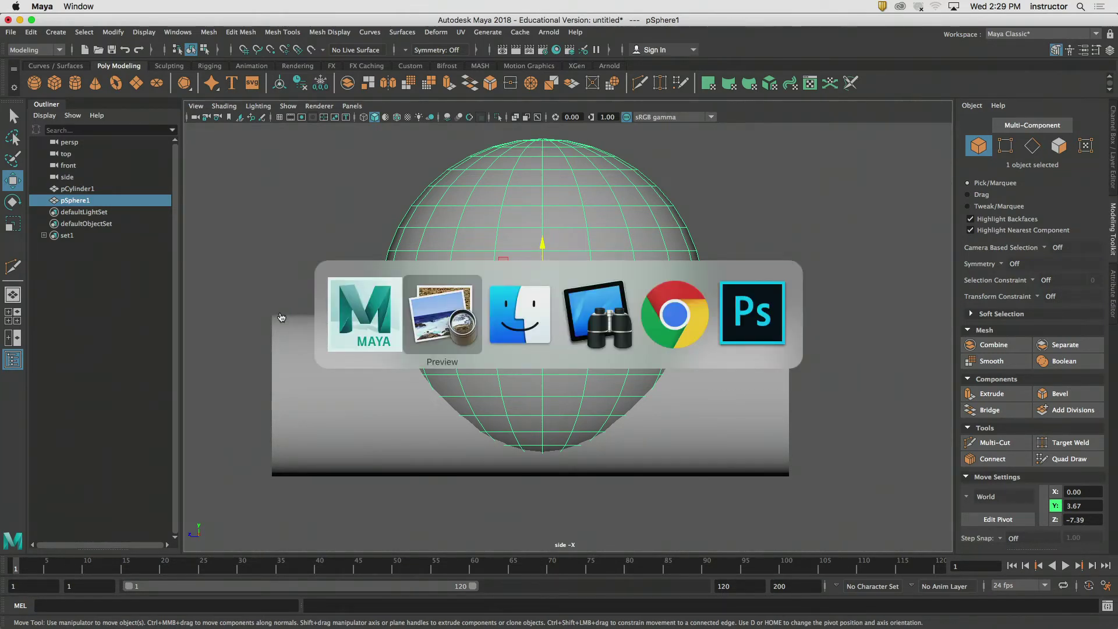
{"action": "key", "text": "super+Tab"}
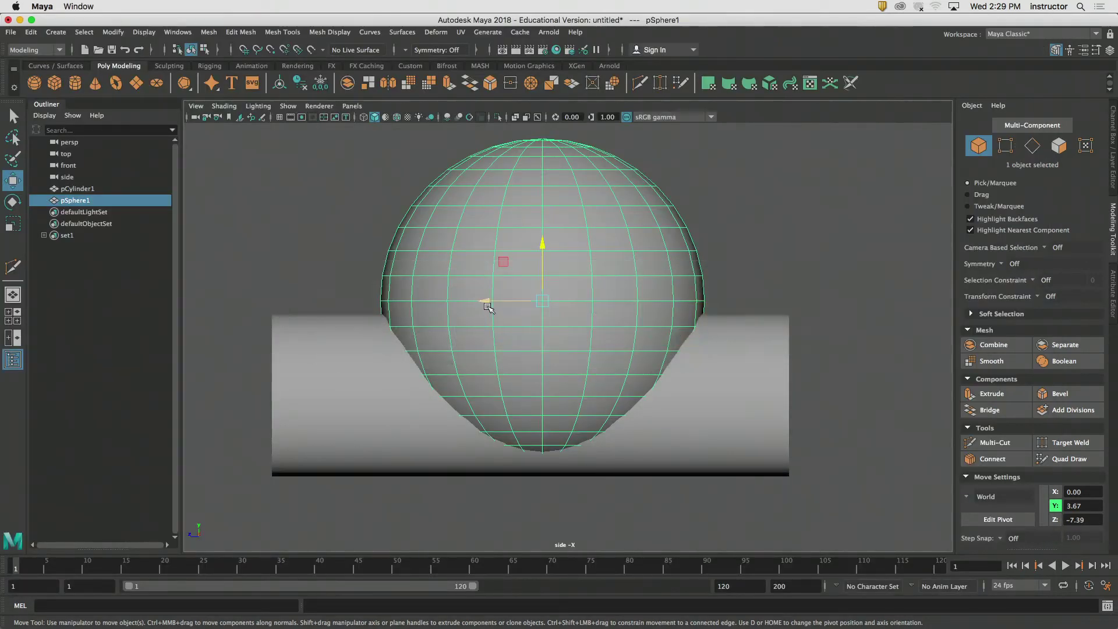
{"action": "left_click_drag", "start_coordinate": [487, 302], "coordinate": [514, 302]}
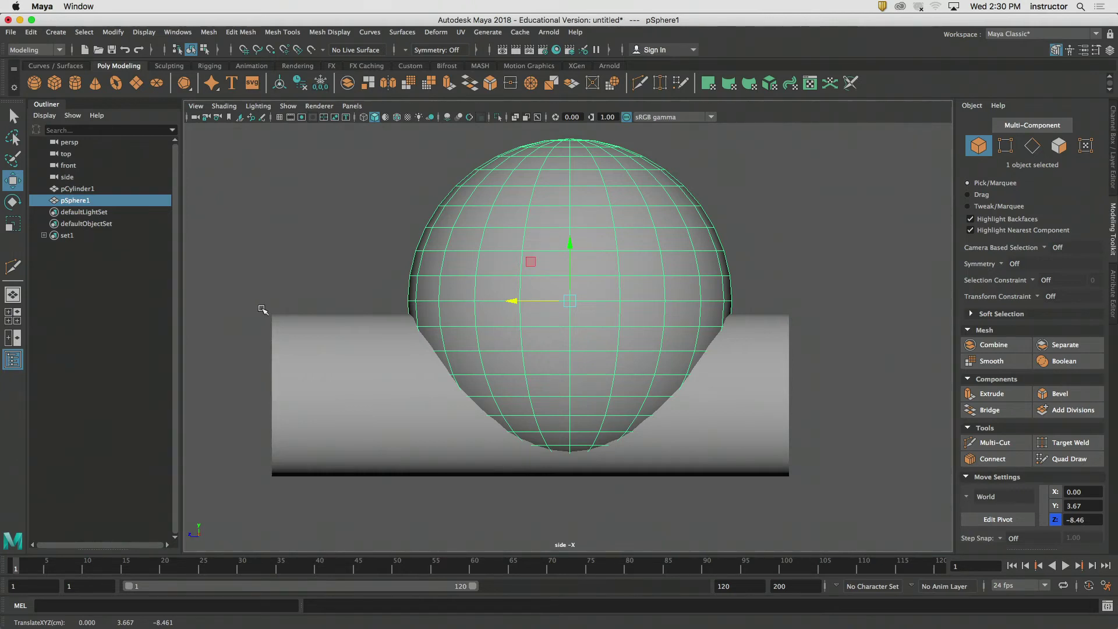
{"action": "key", "text": "super+Tab"}
{"action": "key", "text": "super+Tab"}
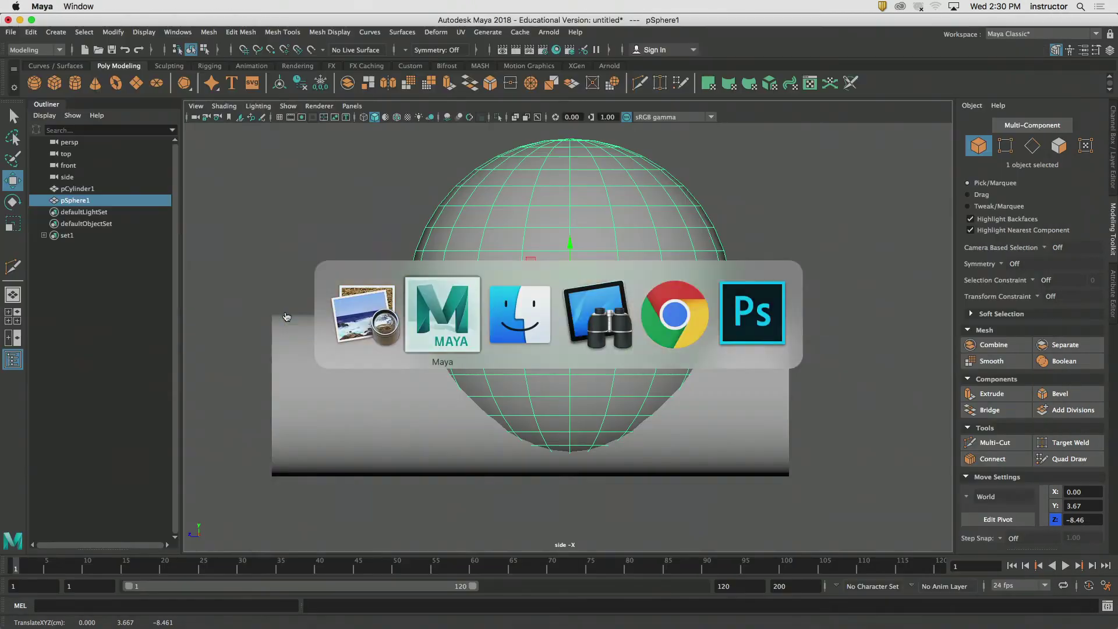
{"action": "left_click_drag", "start_coordinate": [508, 301], "coordinate": [524, 300]}
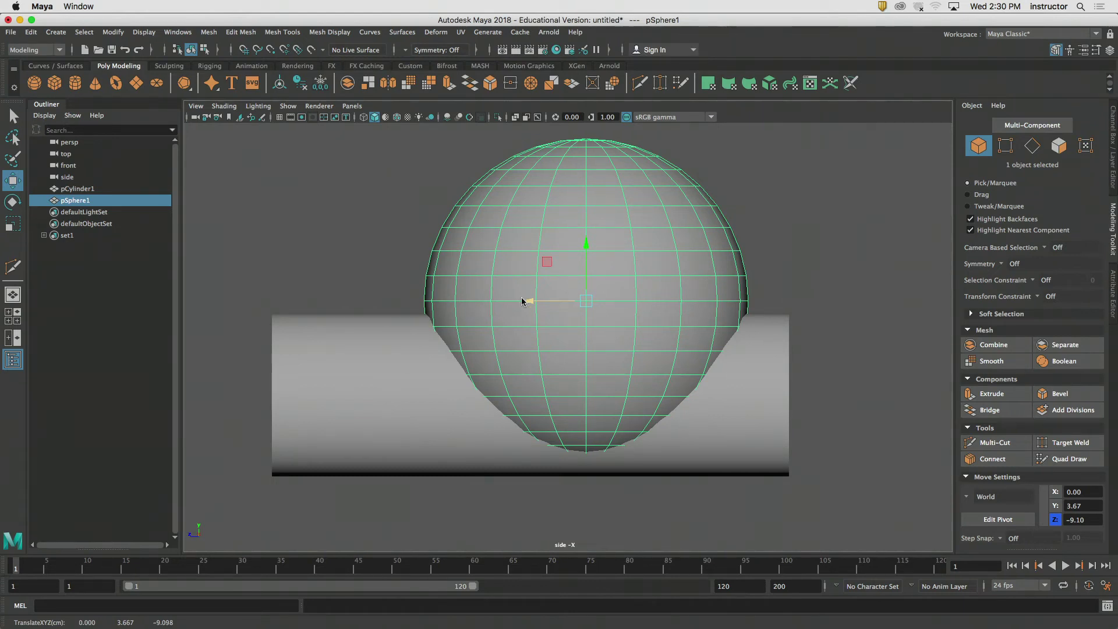
{"action": "key", "text": "space"}
{"action": "mouse_move", "coordinate": [523, 300]}
{"action": "left_mouse_down"}
{"action": "mouse_move", "coordinate": [522, 273]}
{"action": "mouse_move", "coordinate": [644, 303]}
{"action": "mouse_move", "coordinate": [669, 295]}
{"action": "mouse_move", "coordinate": [508, 299]}
{"action": "mouse_move", "coordinate": [656, 309]}
{"action": "mouse_move", "coordinate": [674, 342]}
{"action": "mouse_move", "coordinate": [706, 327]}
{"action": "mouse_move", "coordinate": [734, 367]}
{"action": "mouse_move", "coordinate": [595, 314]}
{"action": "mouse_move", "coordinate": [529, 307]}
{"action": "left_mouse_up"}
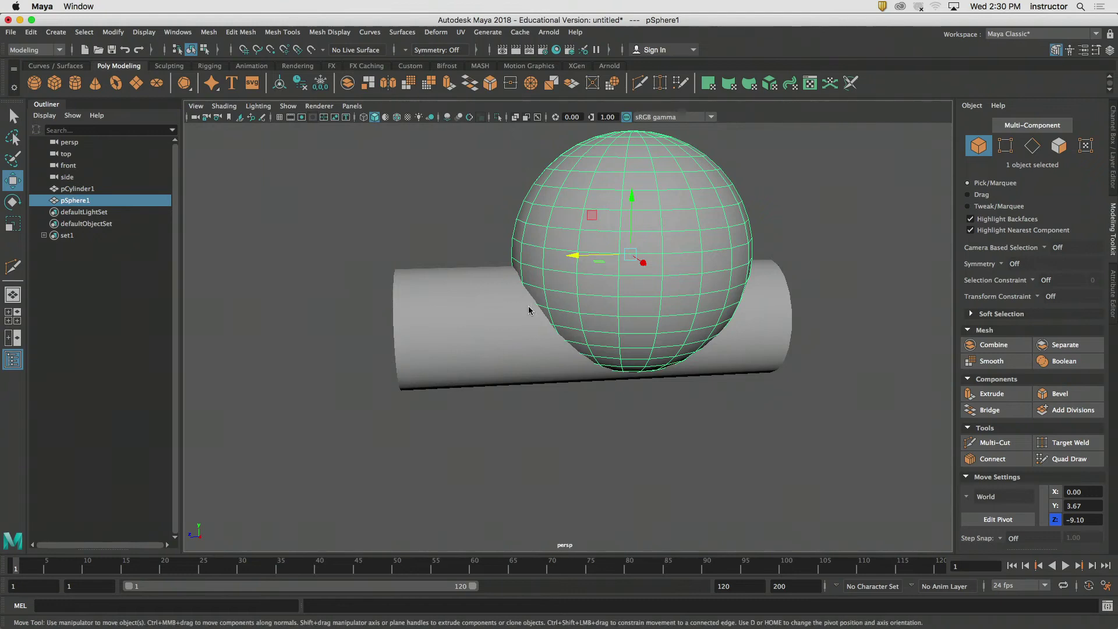
- Narrow the sphere's X scale to 5.11, keeping Y and Z at 6.33
{"action": "left_click_drag", "start_coordinate": [529, 310], "coordinate": [655, 324], "text": "alt"}
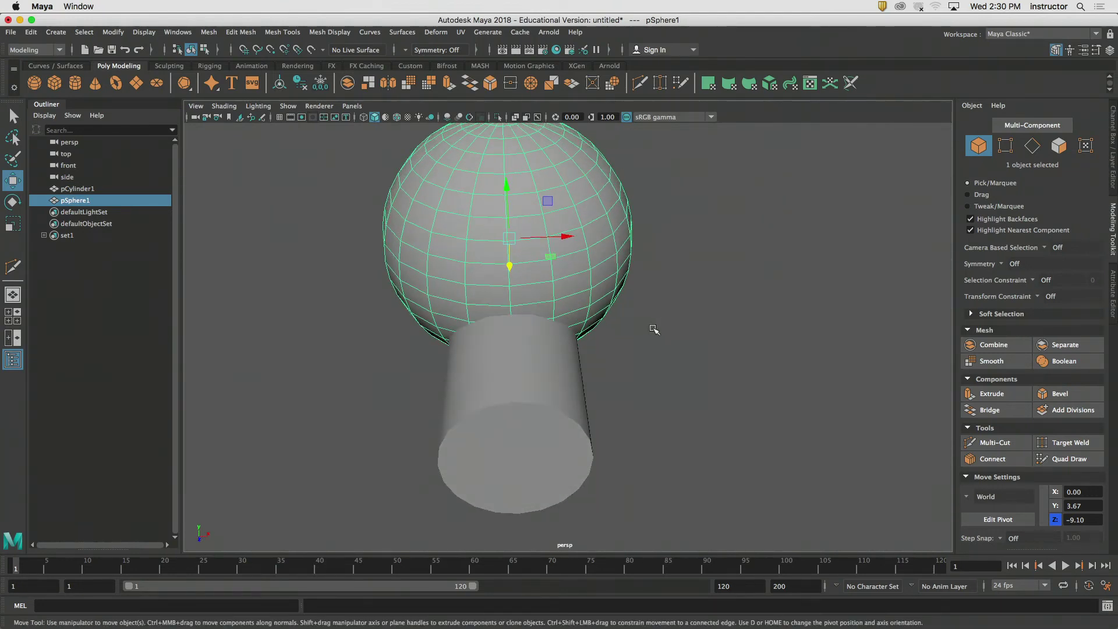
{"action": "key", "text": "r"}
{"action": "left_click_drag", "start_coordinate": [561, 237], "coordinate": [707, 283]}
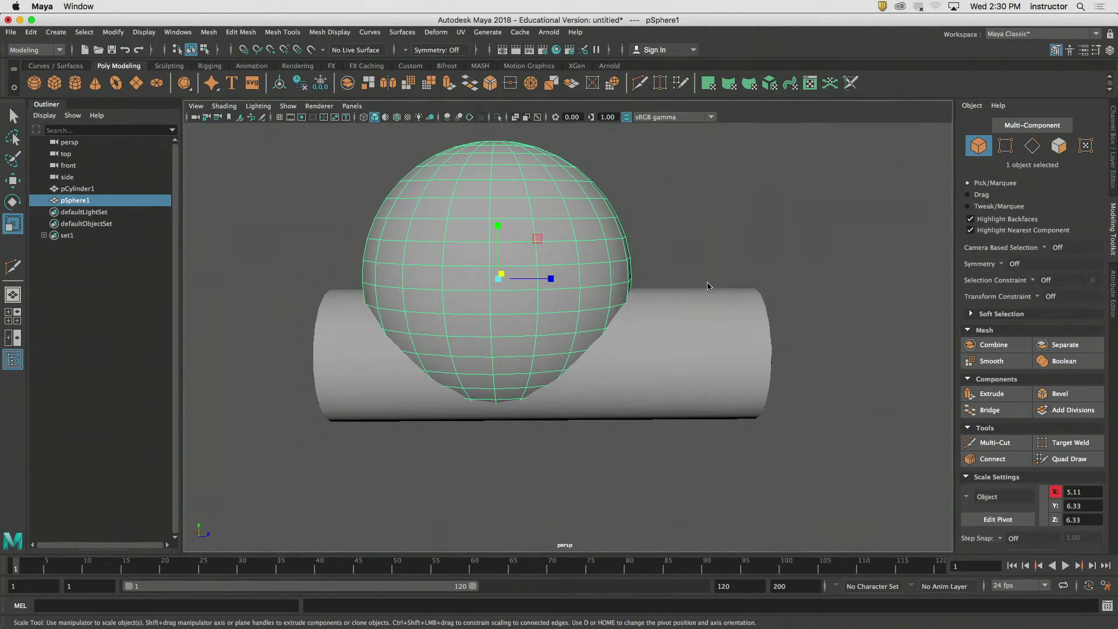
- Orbit around to inspect the shapes from a side-on angle and select the cylinder
{"action": "left_click", "coordinate": [709, 204]}
{"action": "left_click_drag", "start_coordinate": [707, 212], "coordinate": [646, 286], "text": "alt"}
{"action": "left_click", "coordinate": [582, 260]}
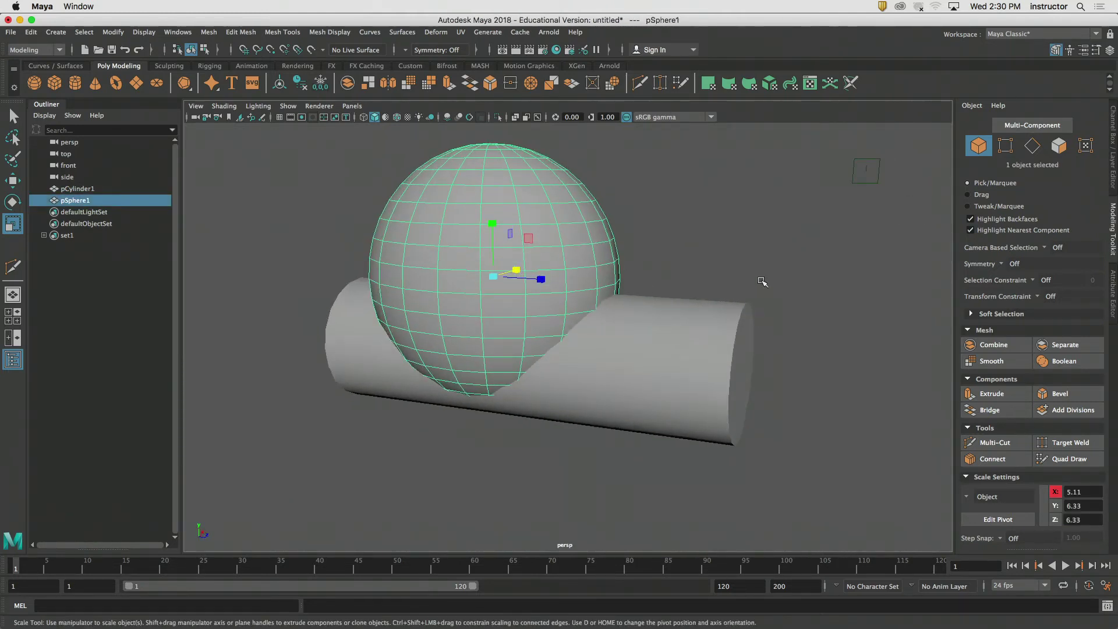
{"action": "left_click_drag", "start_coordinate": [740, 411], "coordinate": [669, 369], "text": "alt"}
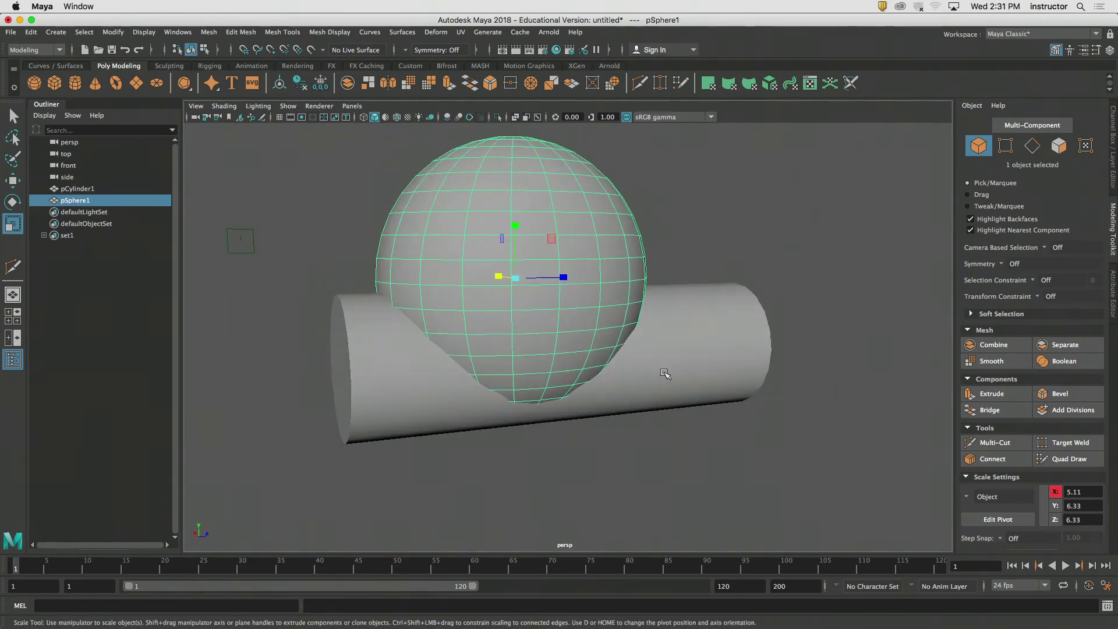
{"action": "left_click", "coordinate": [667, 375]}
{"action": "middle_click_drag", "start_coordinate": [485, 318], "coordinate": [486, 286], "text": "alt"}
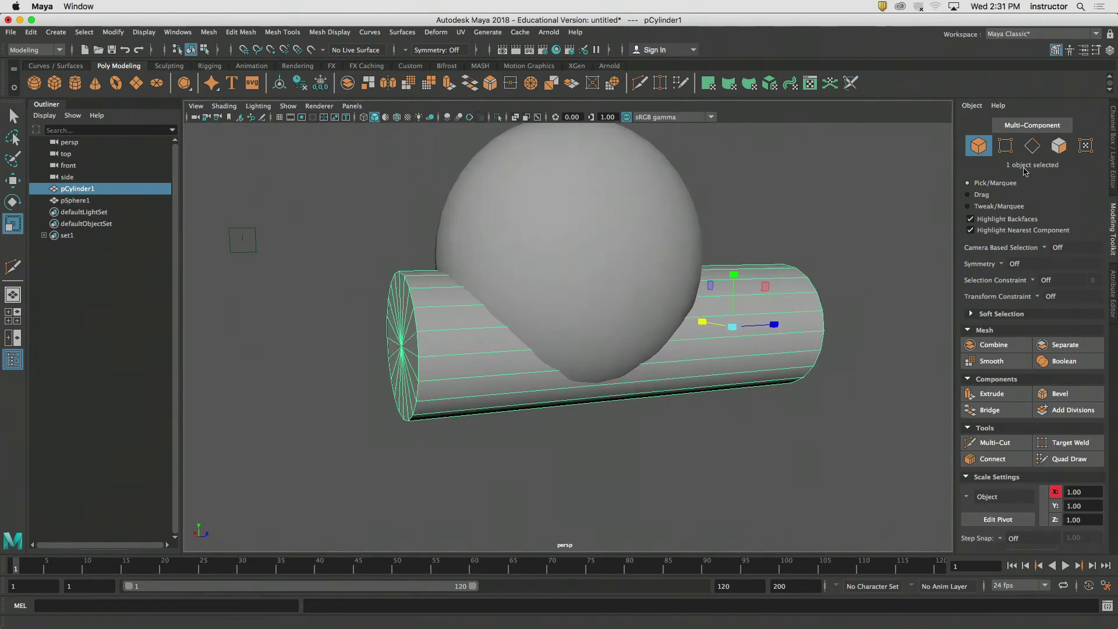
- Push the cylinder's end-cap faces out along Z to -24.93, then bring up the snail photo
{"action": "left_click", "coordinate": [1060, 148]}
{"action": "mouse_move", "coordinate": [423, 333]}
{"action": "left_mouse_down", "text": "alt"}
{"action": "mouse_move", "coordinate": [641, 344]}
{"action": "mouse_move", "coordinate": [572, 332]}
{"action": "mouse_move", "coordinate": [605, 344]}
{"action": "mouse_move", "coordinate": [265, 335]}
{"action": "mouse_move", "coordinate": [300, 336]}
{"action": "left_mouse_up", "text": "alt"}
{"action": "key", "text": "w"}
{"action": "middle_click_drag", "start_coordinate": [425, 345], "coordinate": [465, 340], "text": "alt"}
{"action": "right_click_drag", "start_coordinate": [466, 340], "coordinate": [449, 340], "text": "alt"}
{"action": "key", "text": "super+Tab"}
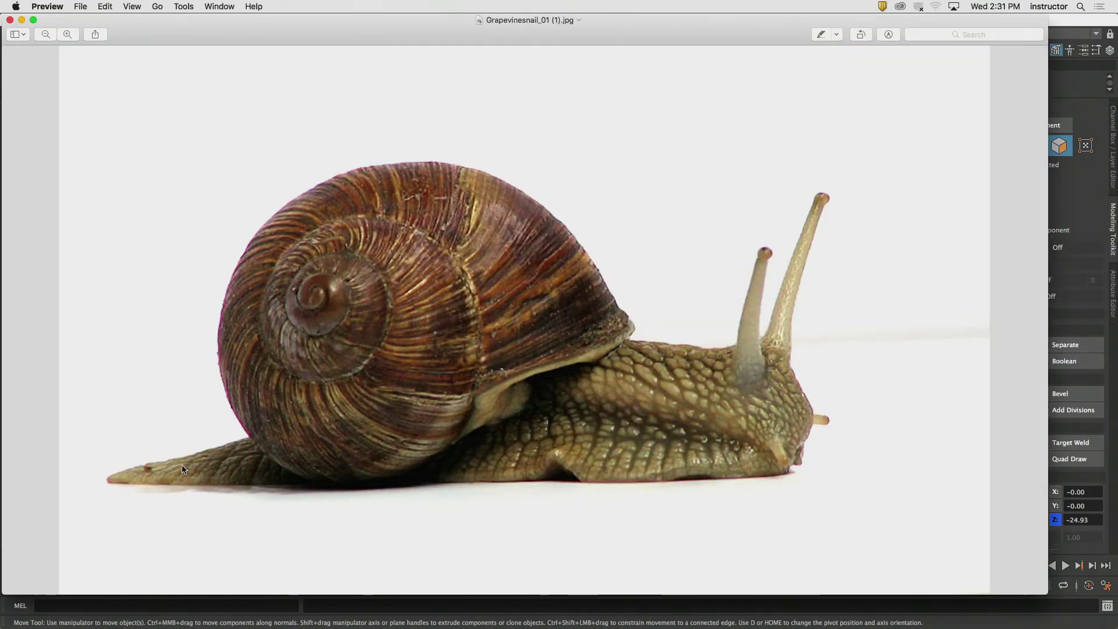
- Compare against the snail photo and pull the end cap back to Z -19.89, shortening the cylinder
{"action": "key", "text": "super+Tab"}
{"action": "left_click_drag", "start_coordinate": [379, 329], "coordinate": [467, 351]}
{"action": "key", "text": "super+Tab"}
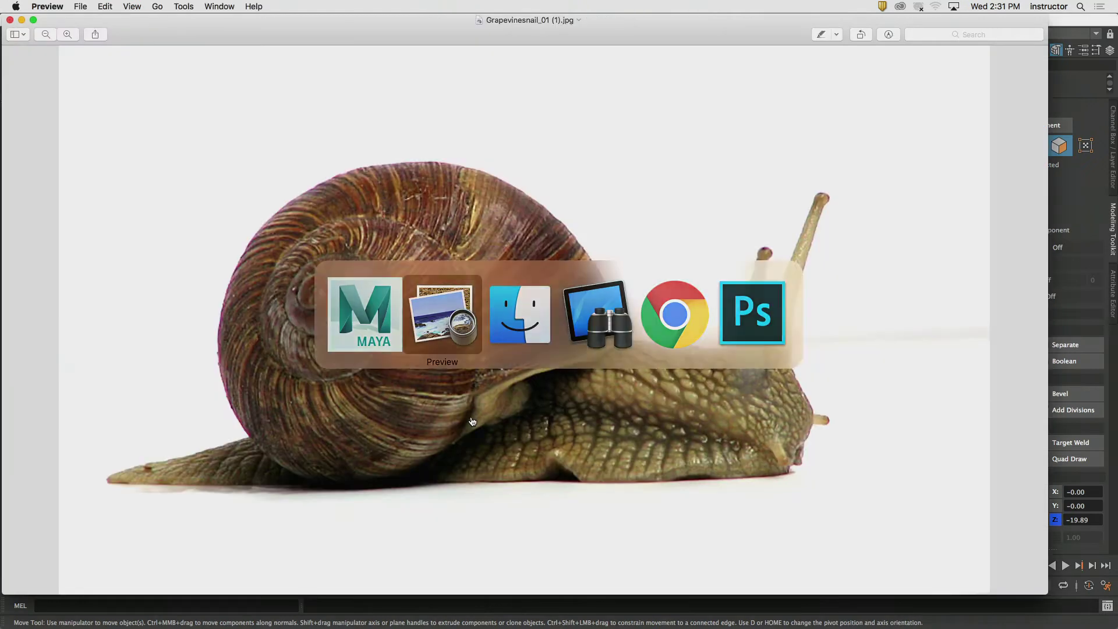
{"action": "key", "text": "super+Tab"}
{"action": "left_click_drag", "start_coordinate": [457, 330], "coordinate": [475, 327]}
{"action": "key", "text": "q"}
{"action": "left_click", "coordinate": [485, 424]}
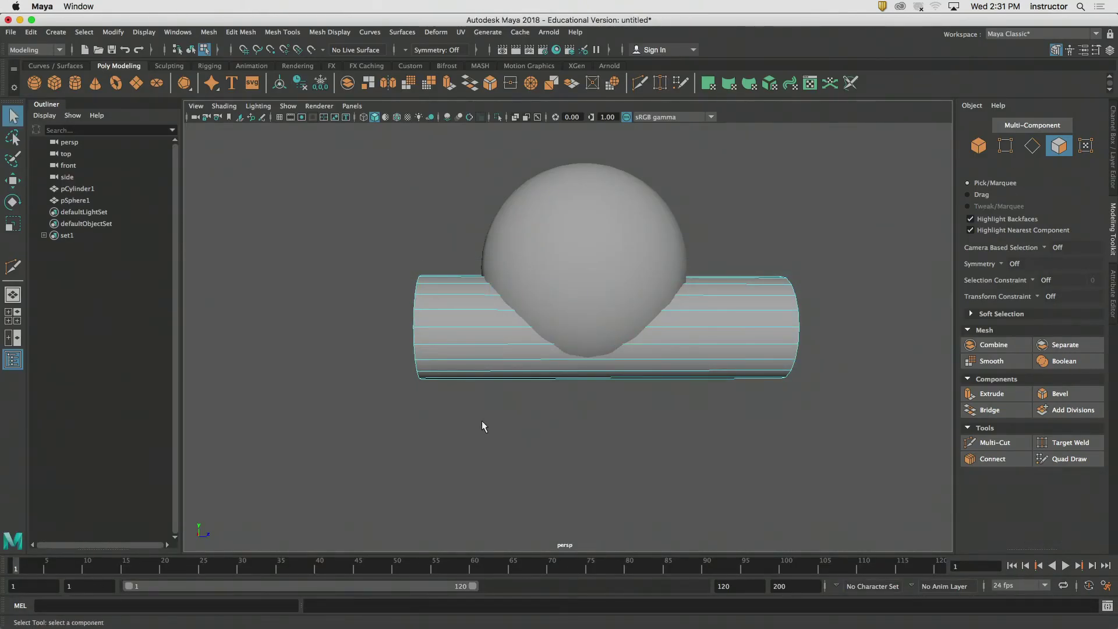
{"action": "left_click_drag", "start_coordinate": [484, 424], "coordinate": [283, 420], "text": "alt"}
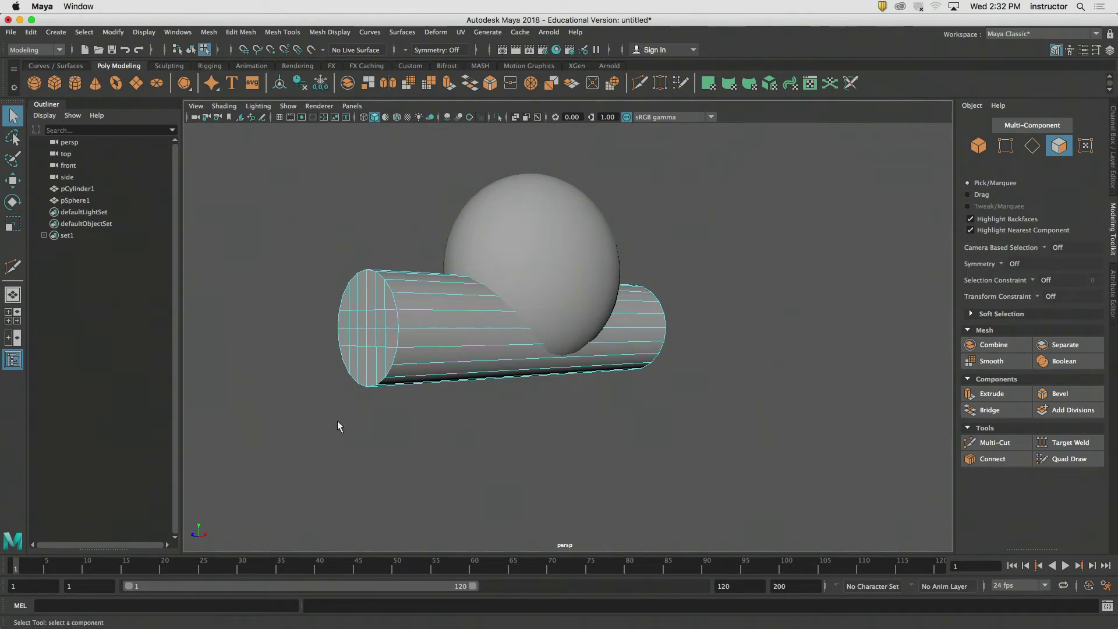
- Orbit around to the cylinder's end cap and compare it with the snail reference photo
{"action": "left_click_drag", "start_coordinate": [644, 367], "coordinate": [525, 343], "text": "alt"}
{"action": "left_click_drag", "start_coordinate": [569, 350], "coordinate": [641, 332], "text": "alt"}
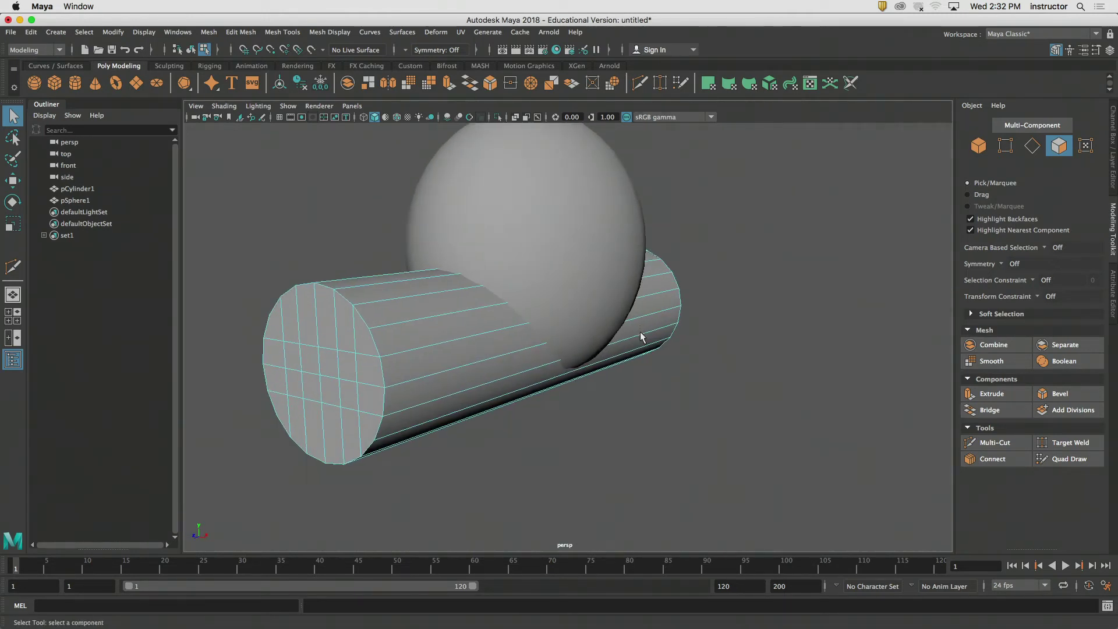
{"action": "left_click_drag", "start_coordinate": [641, 337], "coordinate": [689, 324], "text": "alt"}
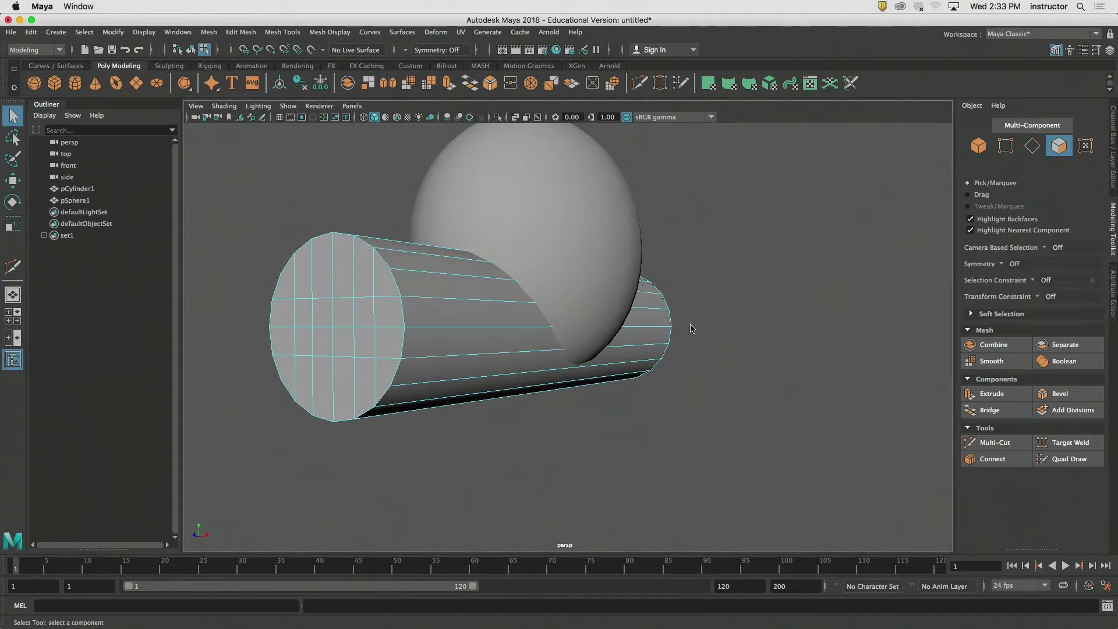
{"action": "mouse_move", "coordinate": [526, 401]}
{"action": "left_mouse_down", "text": "alt"}
{"action": "mouse_move", "coordinate": [535, 410]}
{"action": "mouse_move", "coordinate": [526, 403]}
{"action": "left_mouse_up", "text": "alt"}
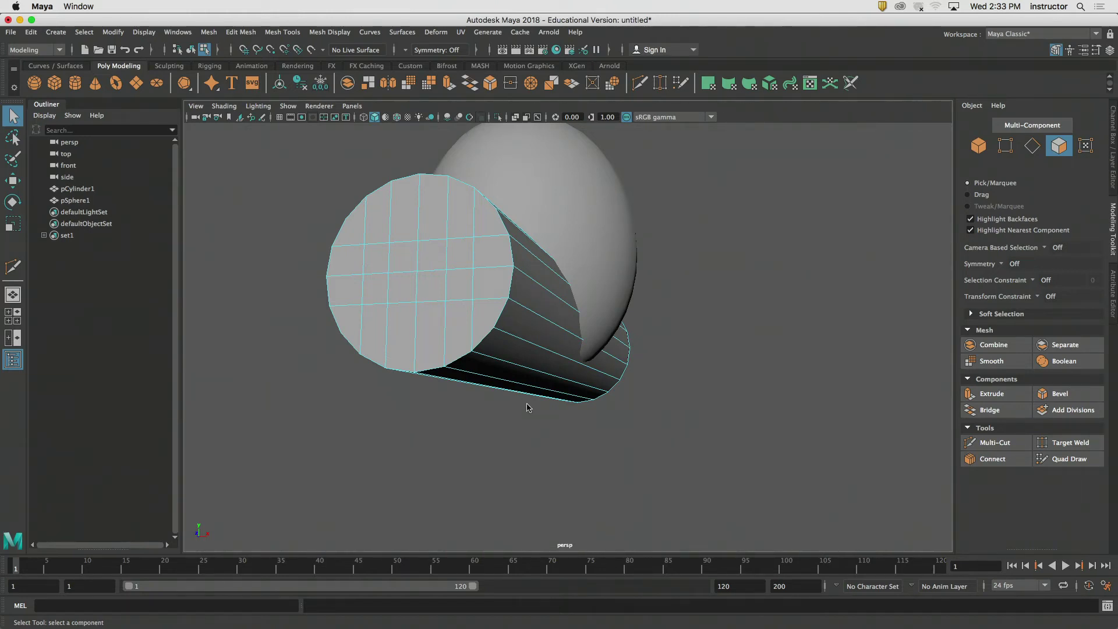
{"action": "key", "text": "super+Tab"}
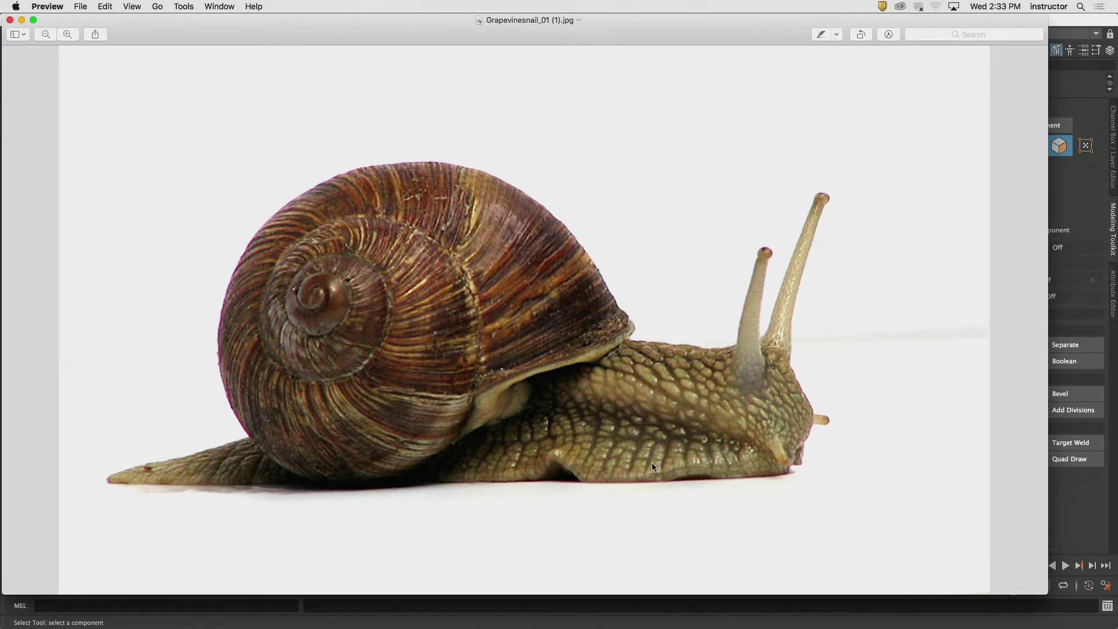
{"action": "key", "text": "super+Tab"}
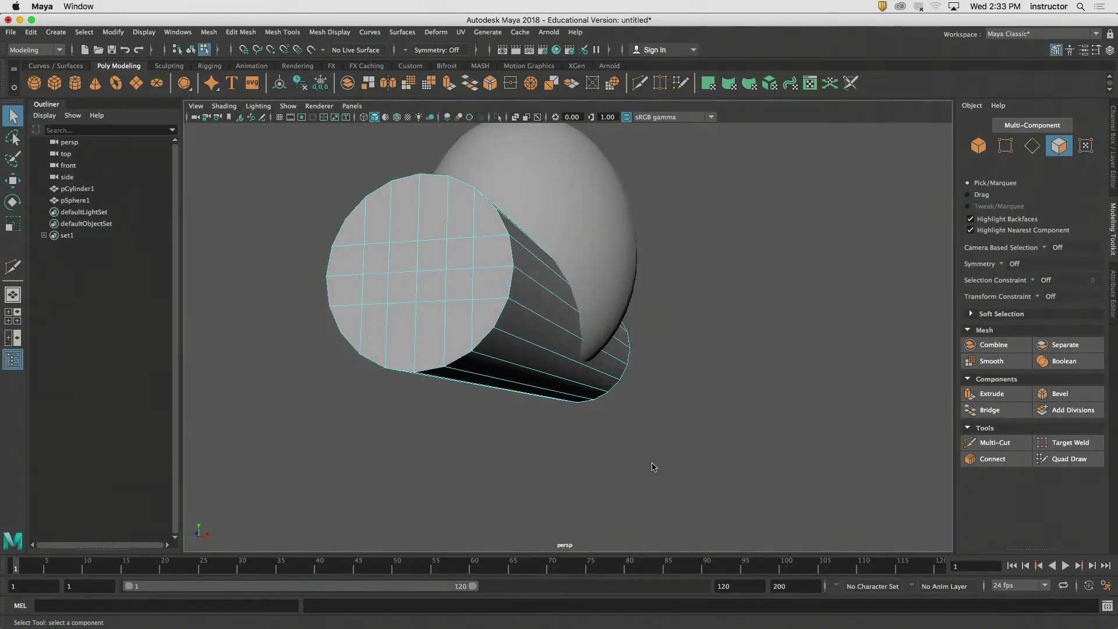
- Select pSphere1 in the Outliner, frame it with F and orbit around it
{"action": "left_click_drag", "start_coordinate": [563, 361], "coordinate": [577, 360], "text": "alt"}
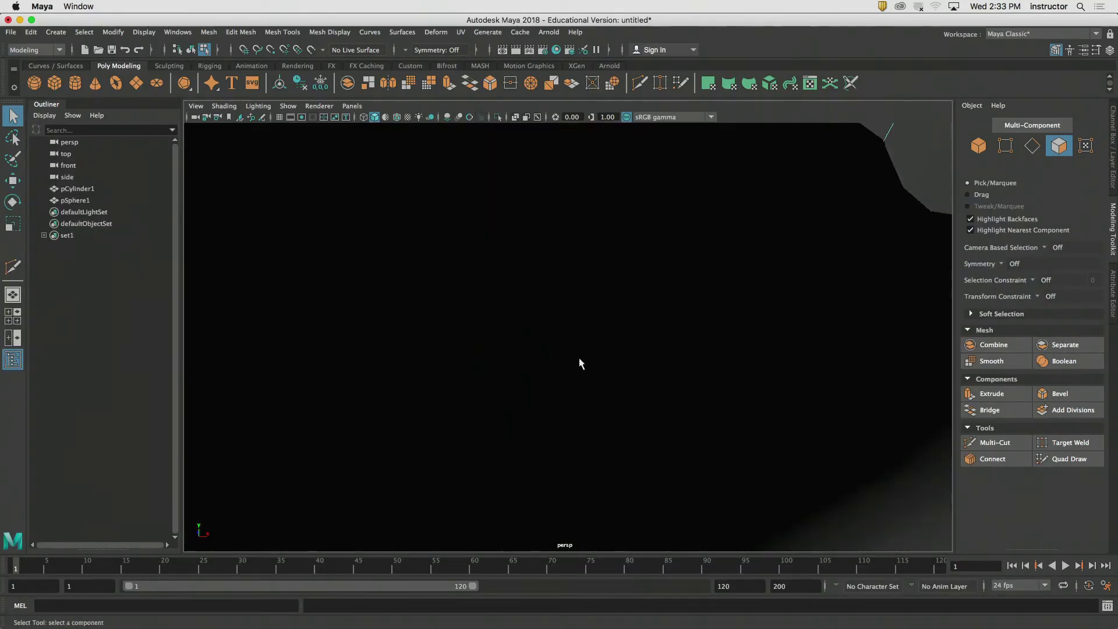
{"action": "right_click_drag", "start_coordinate": [580, 359], "coordinate": [421, 325], "text": "alt"}
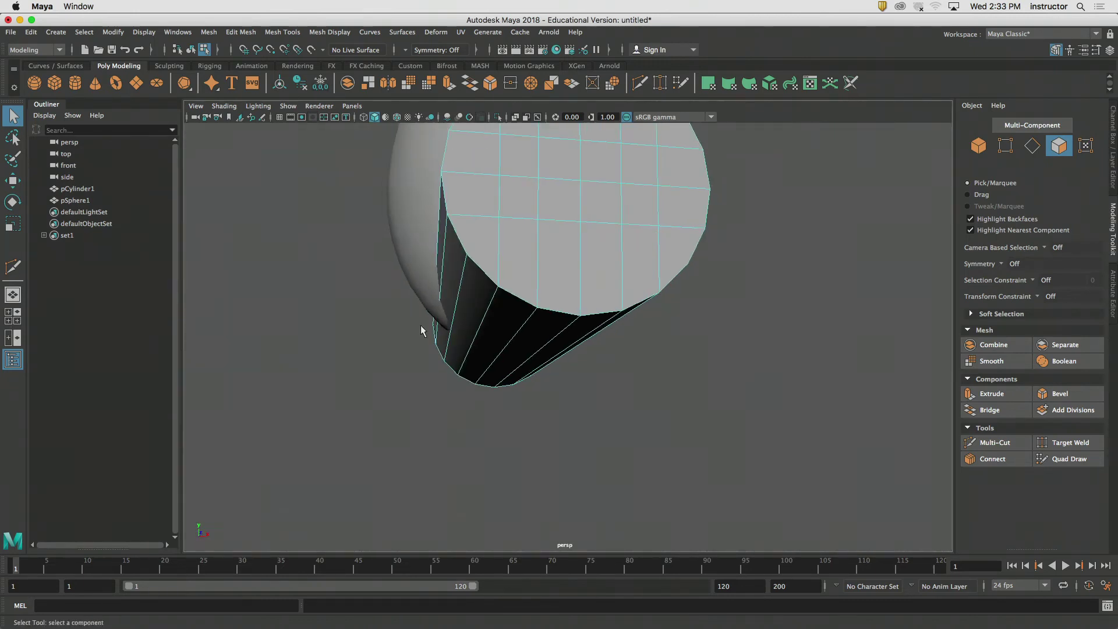
{"action": "left_click_drag", "start_coordinate": [421, 325], "coordinate": [594, 343], "text": "alt"}
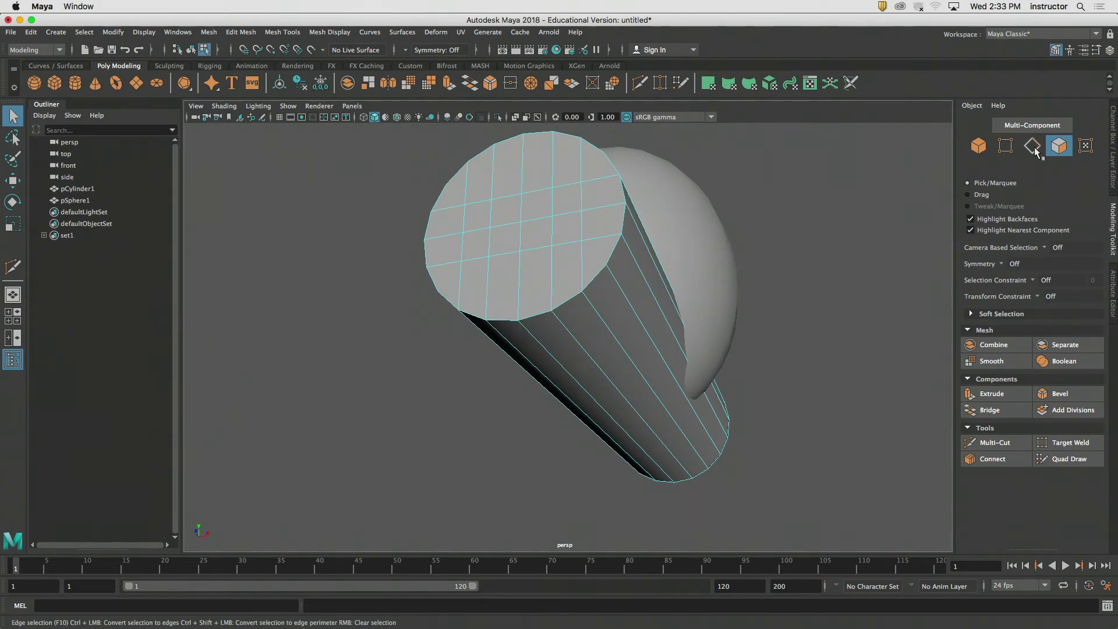
{"action": "left_click_drag", "start_coordinate": [875, 240], "coordinate": [841, 253], "text": "alt"}
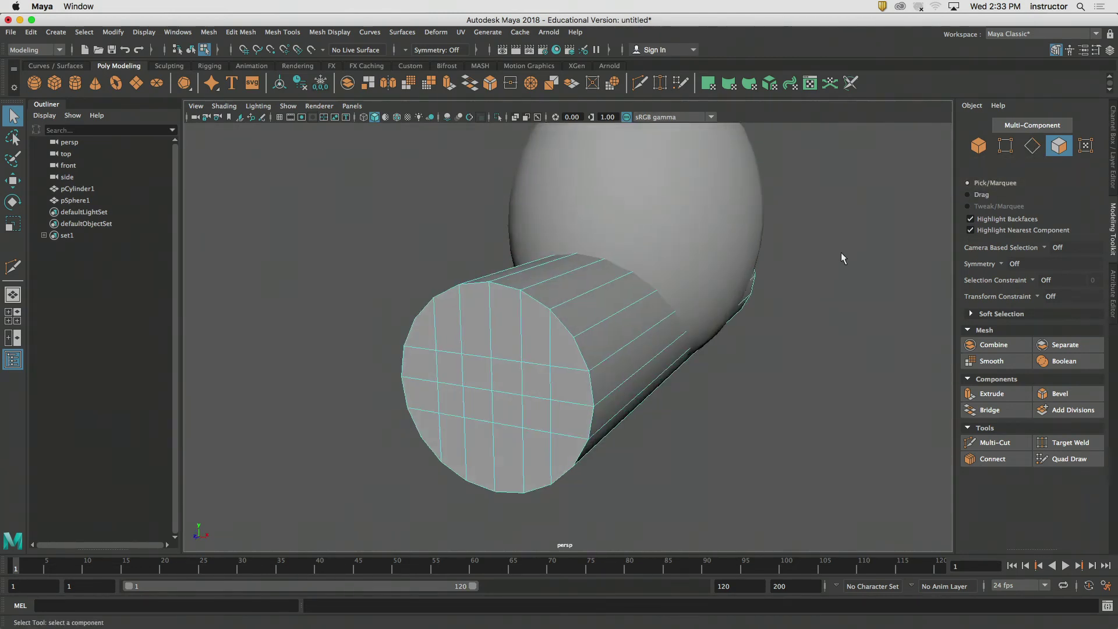
{"action": "left_click", "coordinate": [551, 270]}
{"action": "left_click_drag", "start_coordinate": [805, 198], "coordinate": [751, 312], "text": "alt"}
{"action": "left_click", "coordinate": [94, 198]}
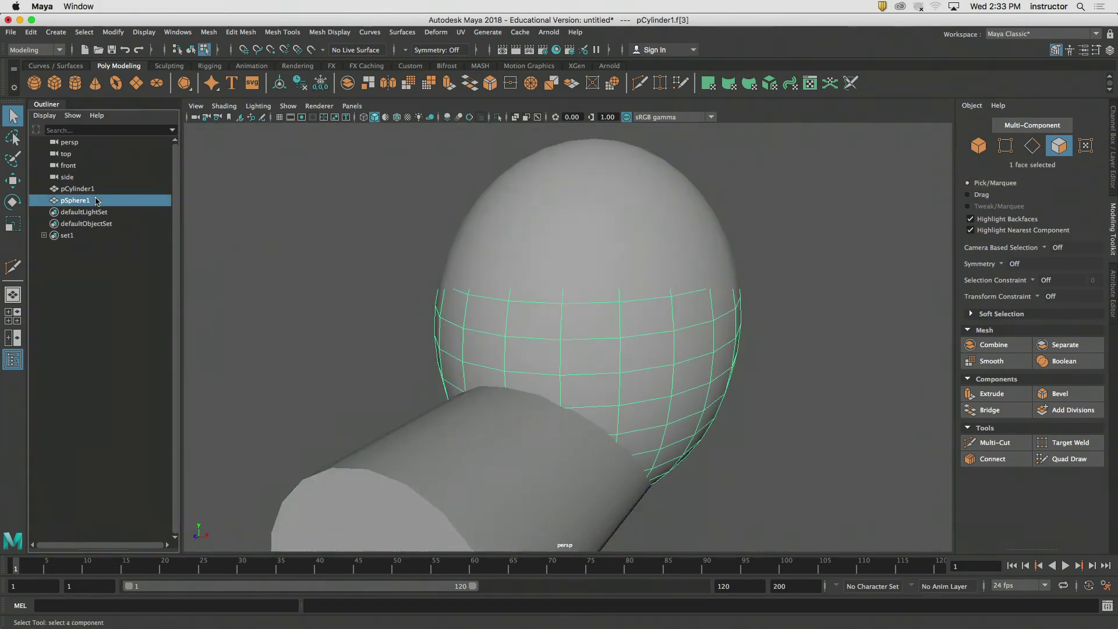
{"action": "key", "text": "f"}
{"action": "left_click_drag", "start_coordinate": [616, 330], "coordinate": [631, 243], "text": "alt"}
{"action": "left_click", "coordinate": [735, 200]}
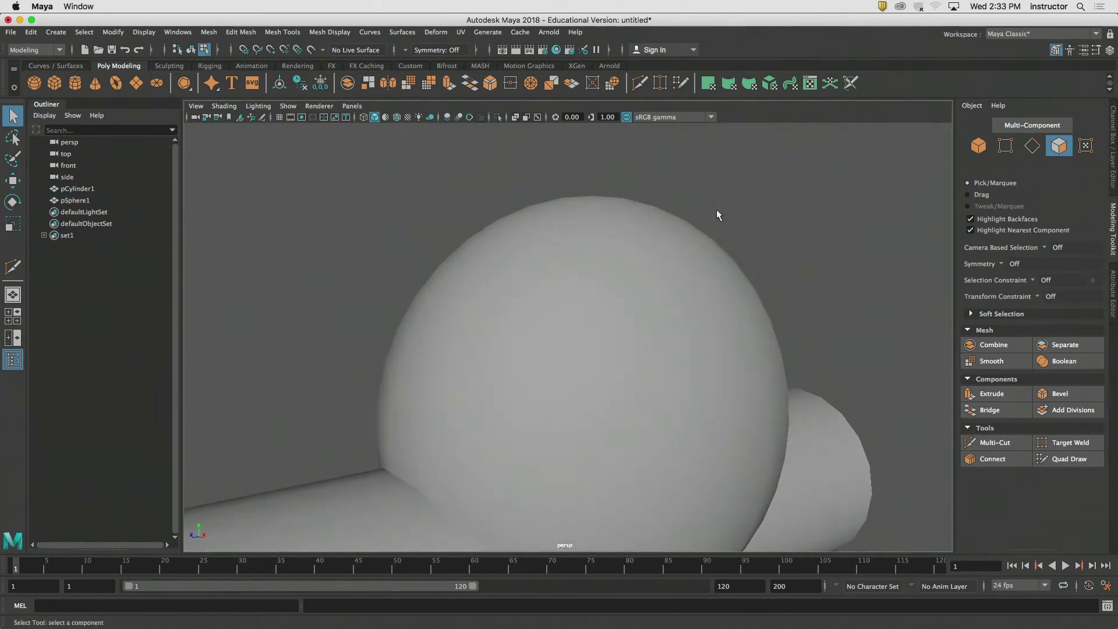
{"action": "left_click", "coordinate": [641, 281]}
{"action": "left_click_drag", "start_coordinate": [571, 285], "coordinate": [542, 289], "text": "alt"}
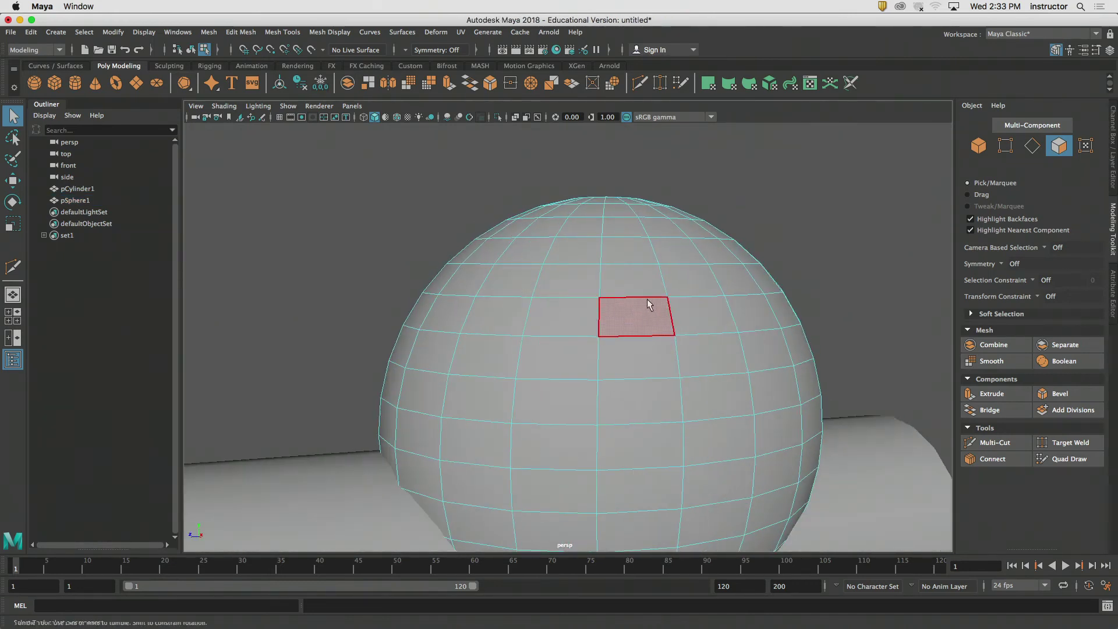
{"action": "left_click_drag", "start_coordinate": [651, 305], "coordinate": [605, 292], "text": "alt"}
{"action": "mouse_move", "coordinate": [529, 273]}
{"action": "left_mouse_down"}
{"action": "mouse_move", "coordinate": [746, 271]}
{"action": "mouse_move", "coordinate": [794, 400]}
{"action": "mouse_move", "coordinate": [513, 437]}
{"action": "mouse_move", "coordinate": [506, 305]}
{"action": "mouse_move", "coordinate": [587, 344]}
{"action": "mouse_move", "coordinate": [679, 312]}
{"action": "mouse_move", "coordinate": [730, 370]}
{"action": "left_mouse_up"}
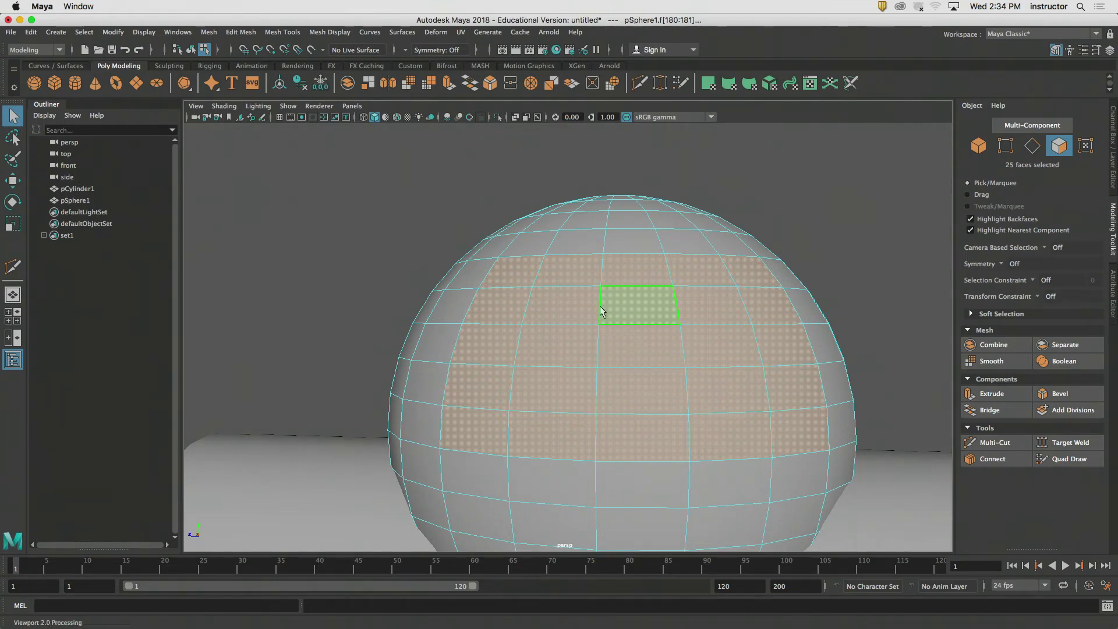
{"action": "left_click", "coordinate": [580, 309]}
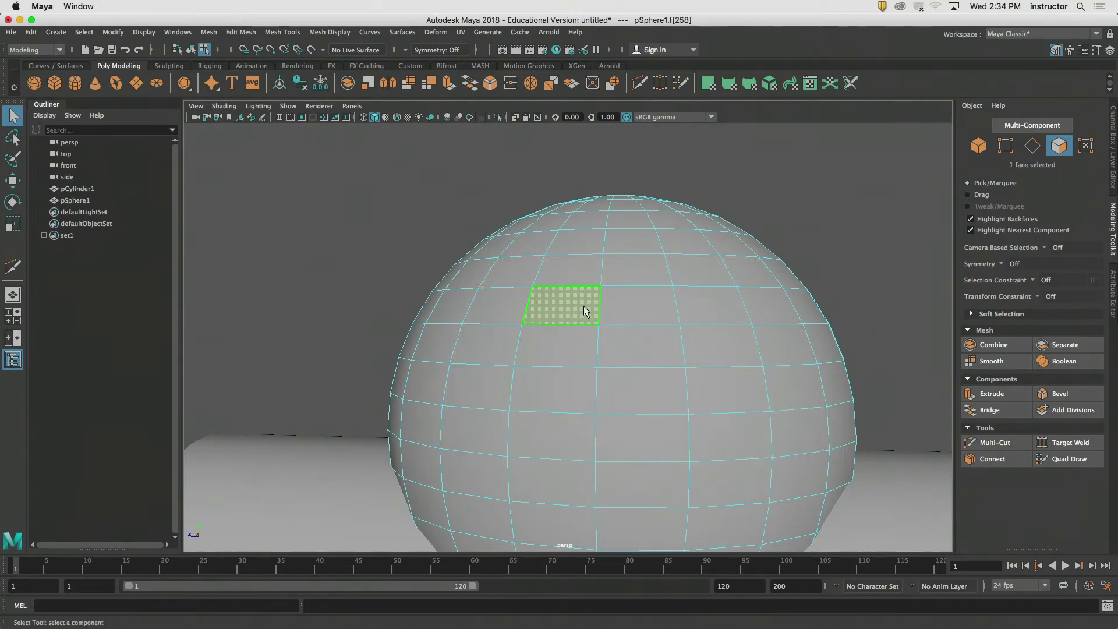
{"action": "key", "text": "Tab"}
{"action": "left_click", "coordinate": [710, 307]}
{"action": "mouse_move", "coordinate": [562, 308]}
{"action": "left_mouse_down"}
{"action": "mouse_move", "coordinate": [725, 407]}
{"action": "mouse_move", "coordinate": [575, 412]}
{"action": "mouse_move", "coordinate": [645, 361]}
{"action": "mouse_move", "coordinate": [612, 311]}
{"action": "mouse_move", "coordinate": [655, 310]}
{"action": "mouse_move", "coordinate": [671, 326]}
{"action": "left_mouse_up"}
{"action": "key", "text": "w"}
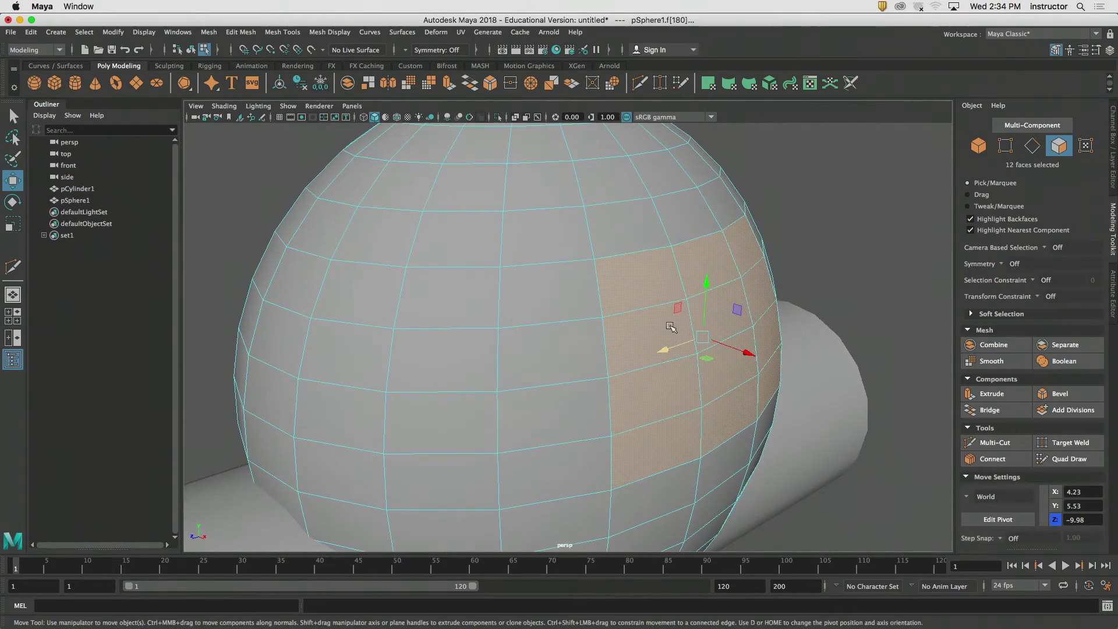
{"action": "left_click_drag", "start_coordinate": [749, 348], "coordinate": [865, 399]}
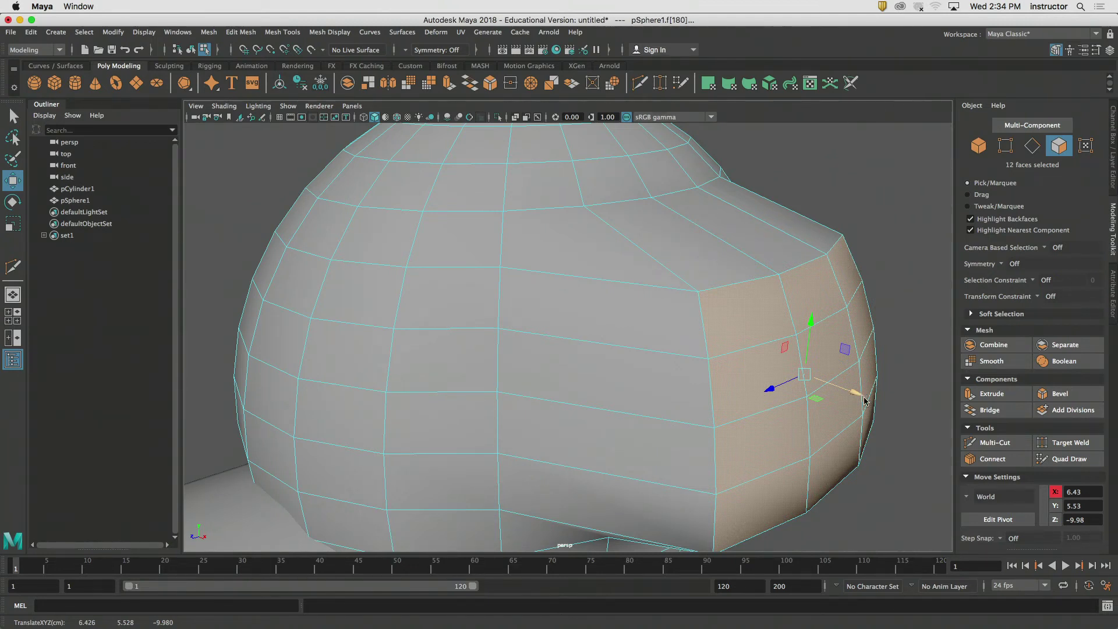
{"action": "key", "text": "z"}
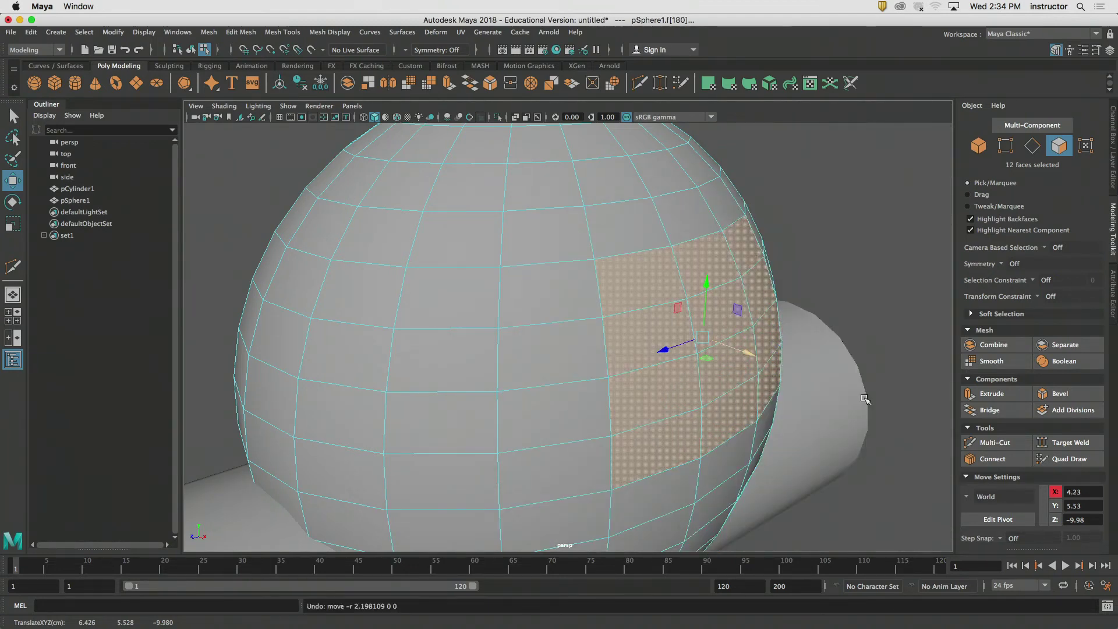
{"action": "left_click_drag", "start_coordinate": [866, 401], "coordinate": [802, 392], "text": "alt"}
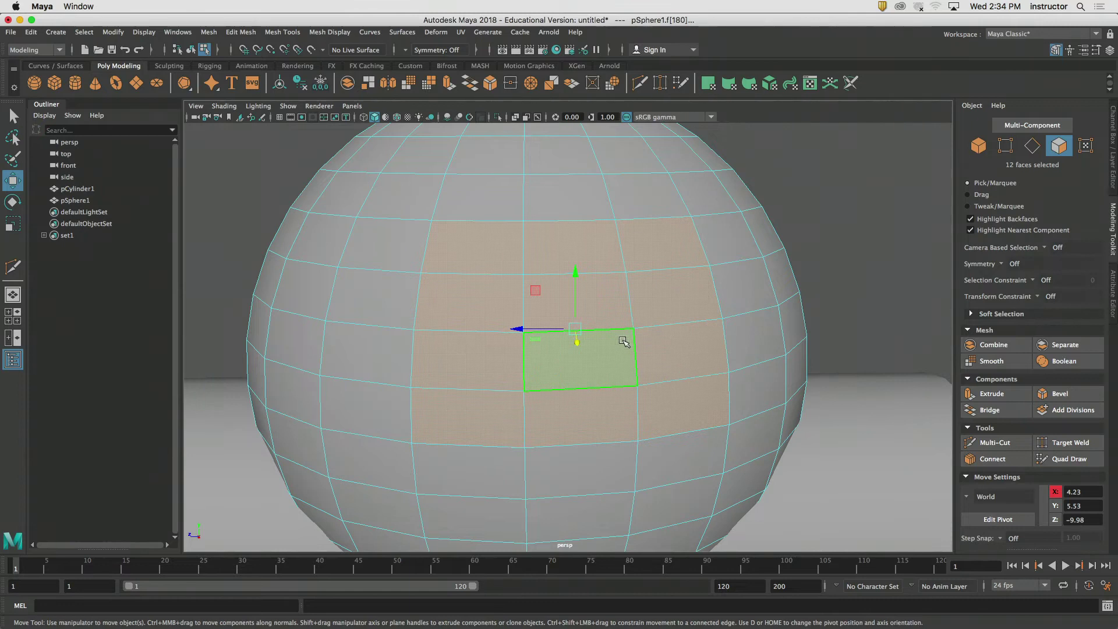
{"action": "left_click", "coordinate": [571, 325]}
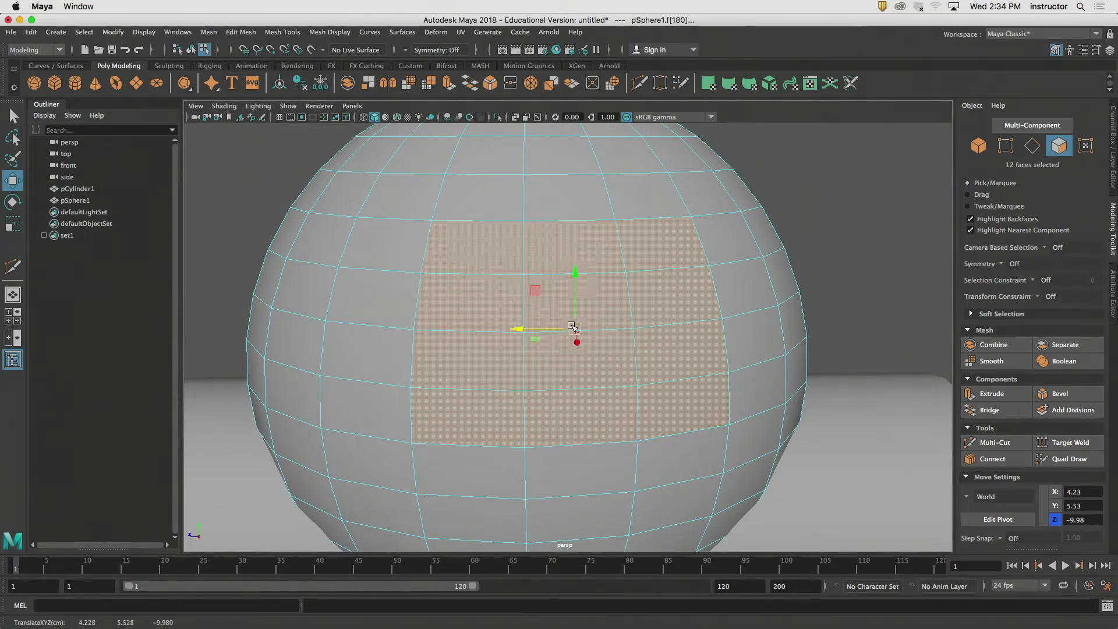
{"action": "left_click", "coordinate": [579, 316]}
{"action": "mouse_move", "coordinate": [607, 370]}
{"action": "left_mouse_down", "text": "alt"}
{"action": "mouse_move", "coordinate": [634, 364]}
{"action": "mouse_move", "coordinate": [610, 367]}
{"action": "left_mouse_up", "text": "alt"}
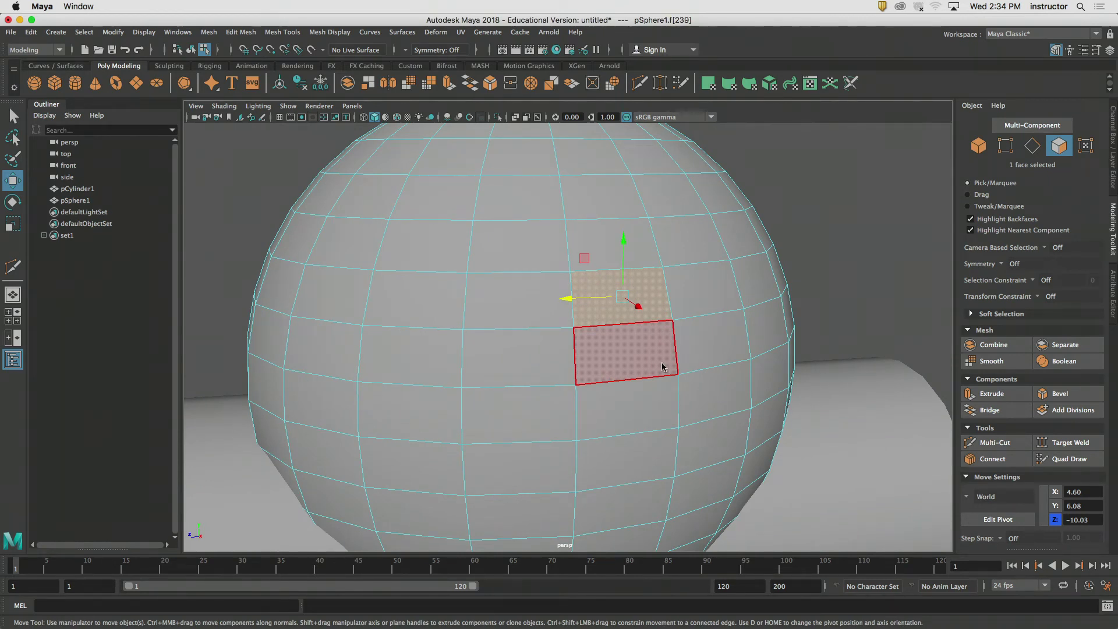
{"action": "left_click_drag", "start_coordinate": [689, 389], "coordinate": [718, 387], "text": "alt"}
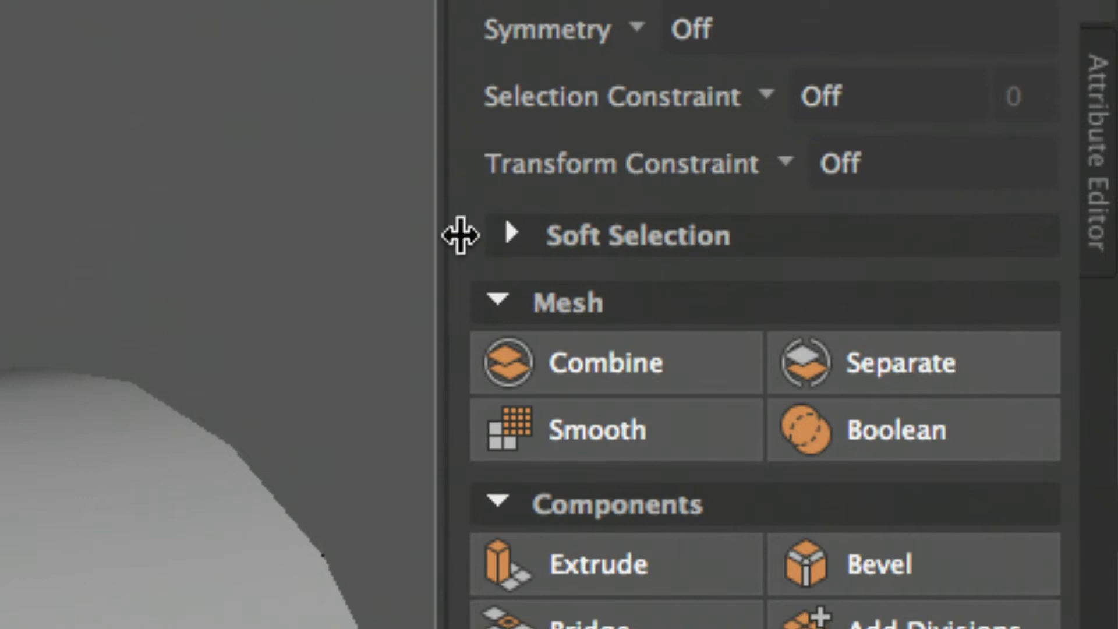
- Expand Soft Selection in the Modeling Toolkit and enable Soft Select with Volume falloff 5.00
{"action": "left_click", "coordinate": [689, 235]}
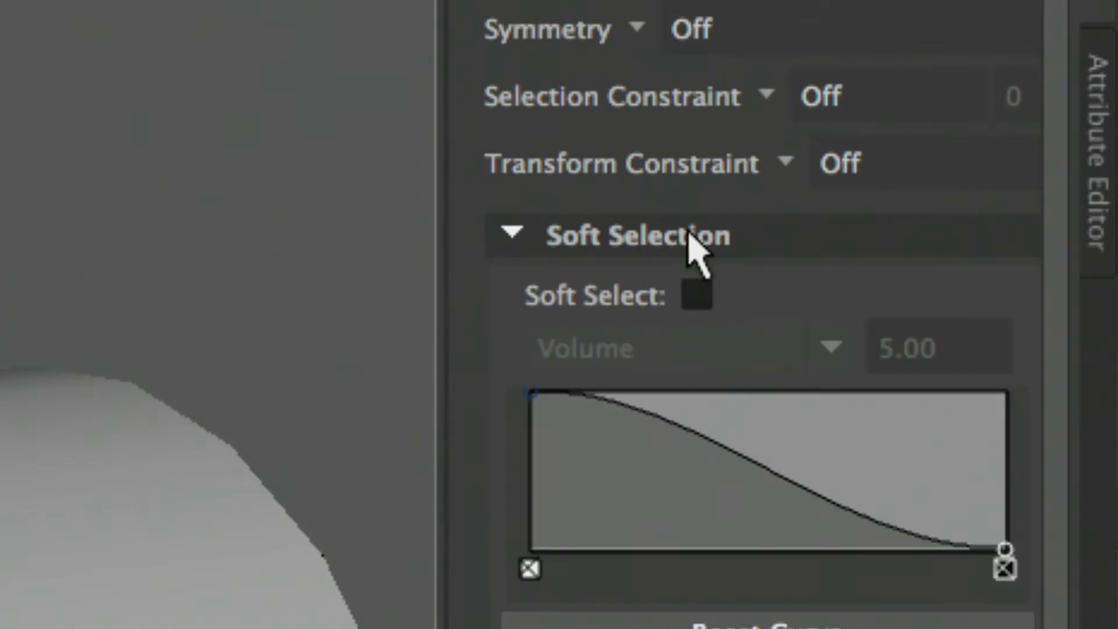
{"action": "left_click", "coordinate": [698, 295]}
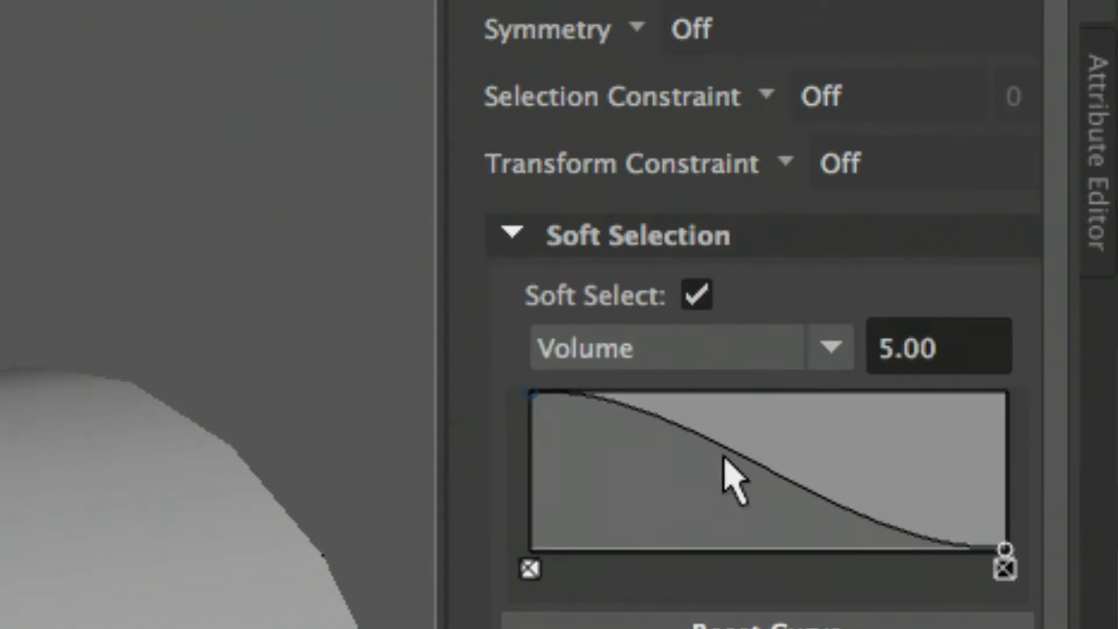
{"action": "left_click", "coordinate": [695, 295]}
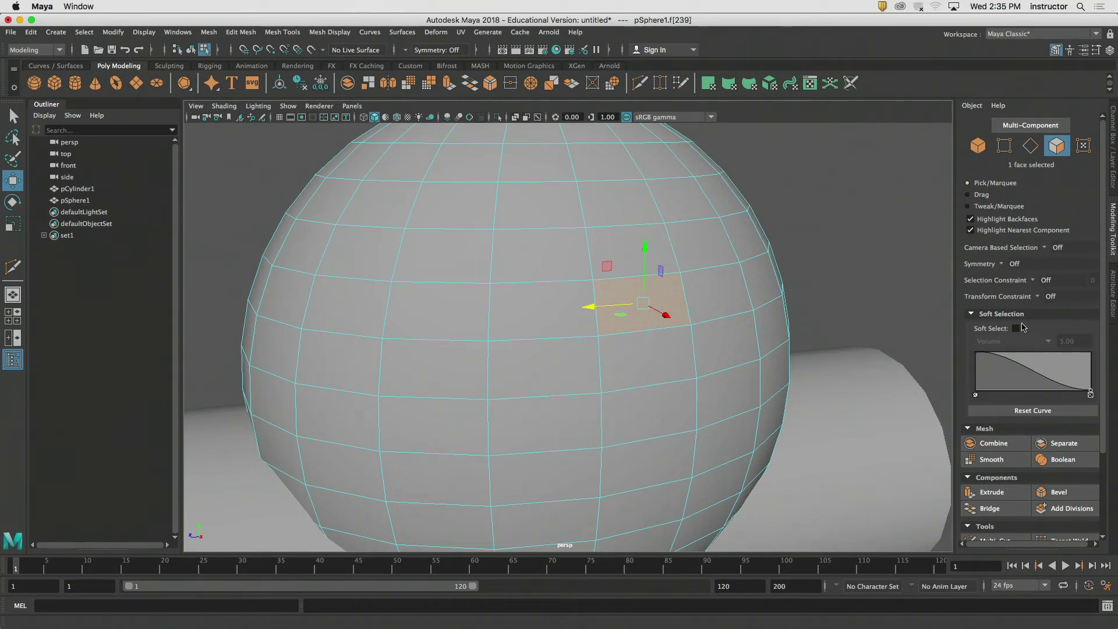
{"action": "left_click", "coordinate": [1017, 329]}
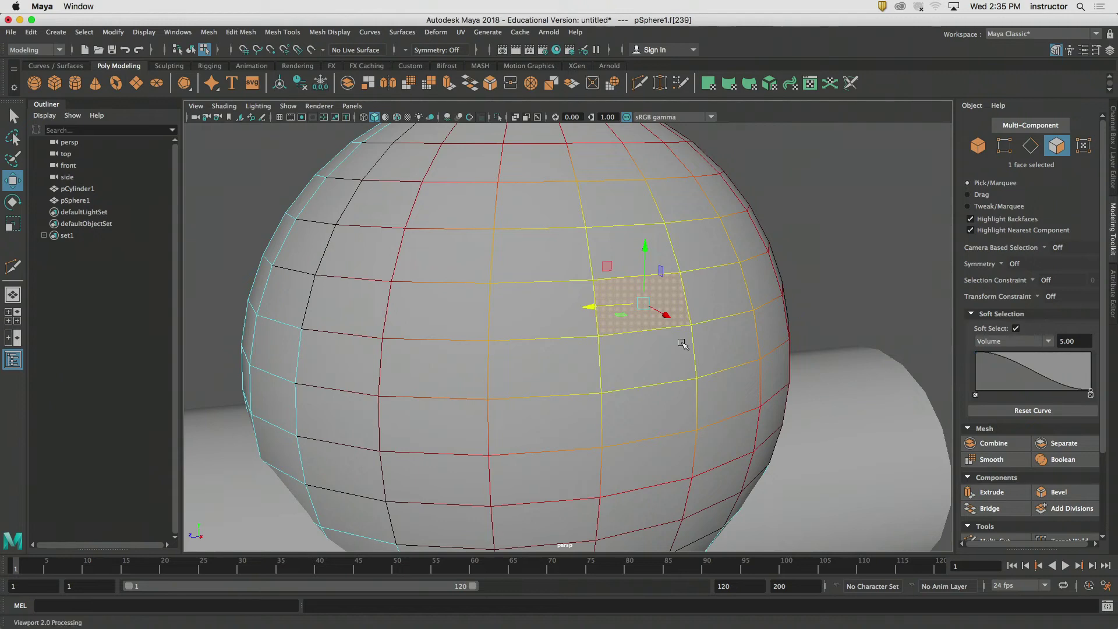
- Pull the selected face outward along X with soft falloff, then orbit to inspect the bulge
{"action": "middle_click_drag", "start_coordinate": [738, 308], "coordinate": [701, 310], "text": "alt"}
{"action": "left_click_drag", "start_coordinate": [702, 310], "coordinate": [718, 321], "text": "alt"}
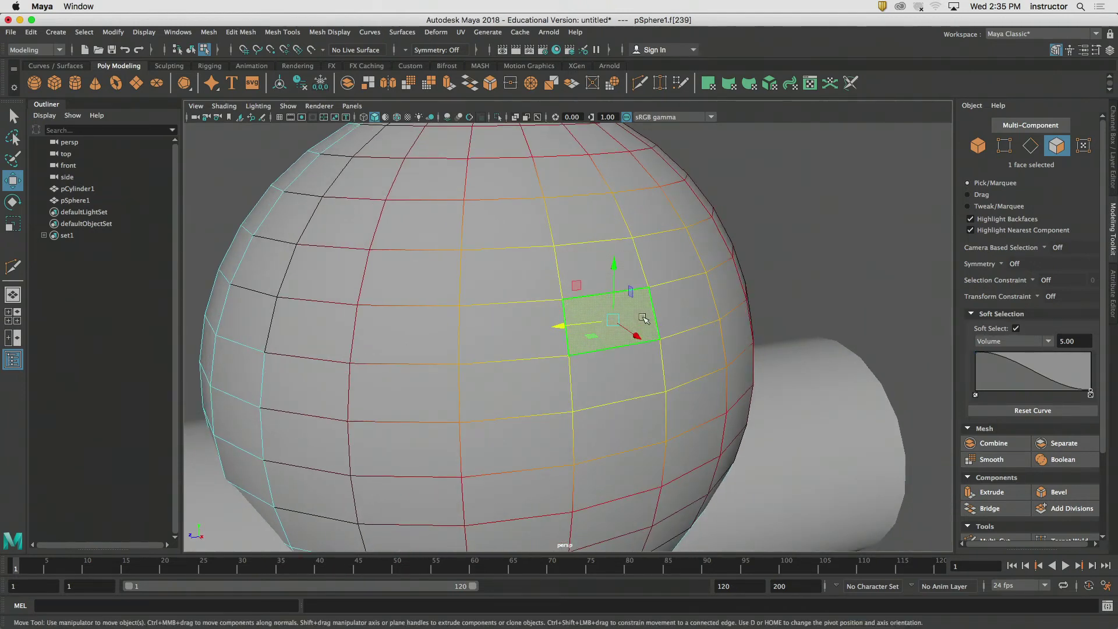
{"action": "left_click_drag", "start_coordinate": [642, 362], "coordinate": [690, 379], "text": "alt"}
{"action": "right_click_drag", "start_coordinate": [689, 379], "coordinate": [569, 382], "text": "alt"}
{"action": "left_click_drag", "start_coordinate": [570, 382], "coordinate": [575, 390], "text": "alt"}
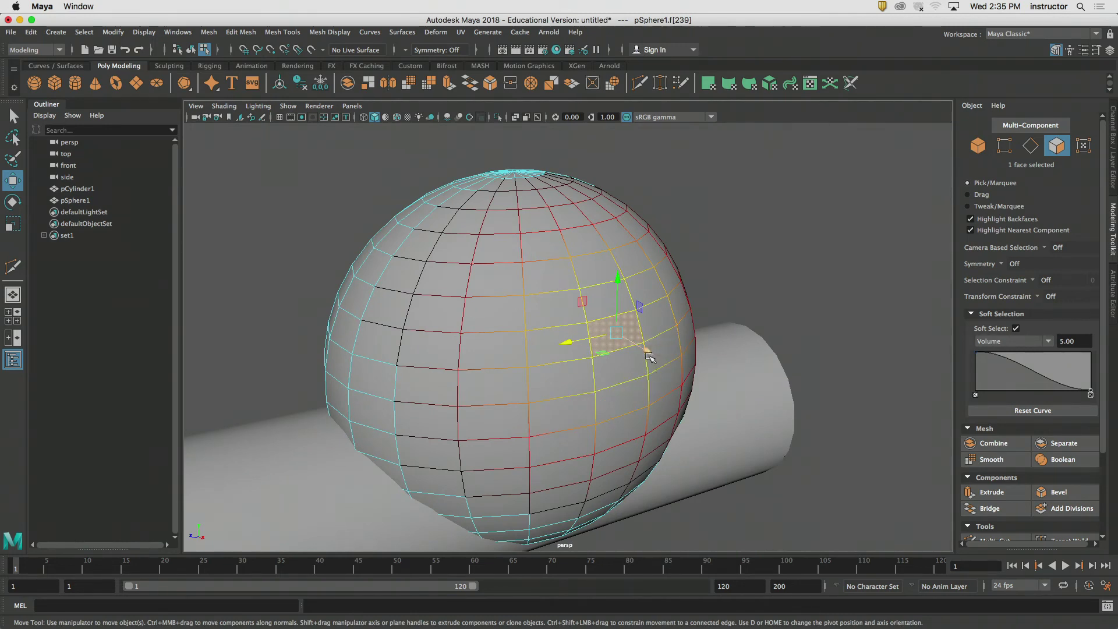
{"action": "left_click_drag", "start_coordinate": [650, 357], "coordinate": [729, 385]}
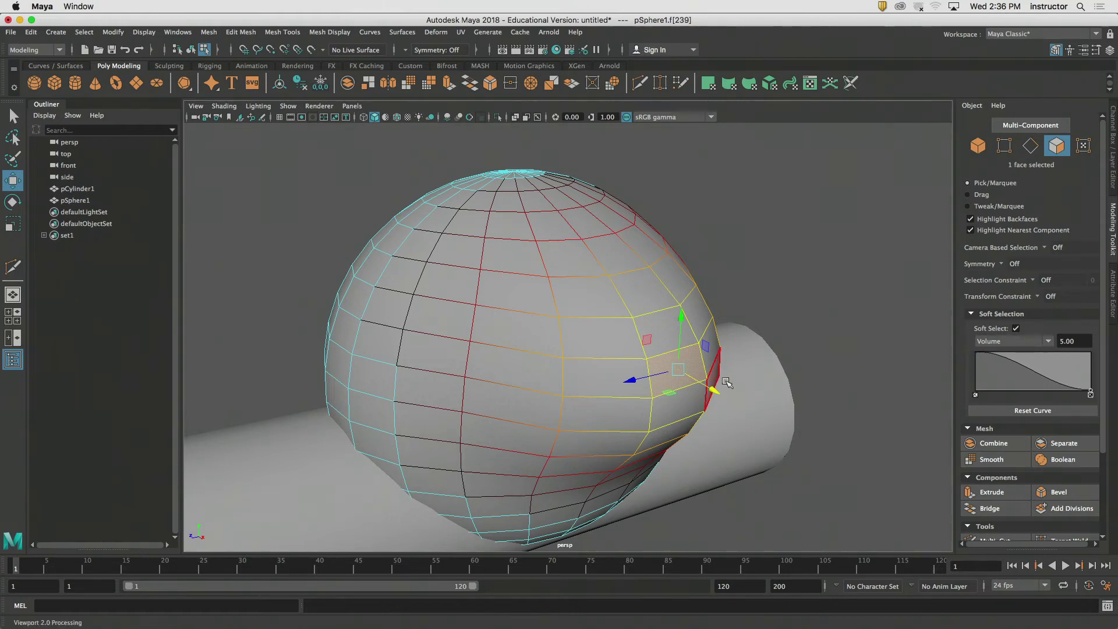
{"action": "mouse_move", "coordinate": [720, 385]}
{"action": "left_mouse_down", "text": "alt"}
{"action": "mouse_move", "coordinate": [631, 367]}
{"action": "mouse_move", "coordinate": [738, 373]}
{"action": "mouse_move", "coordinate": [702, 377]}
{"action": "left_mouse_up", "text": "alt"}
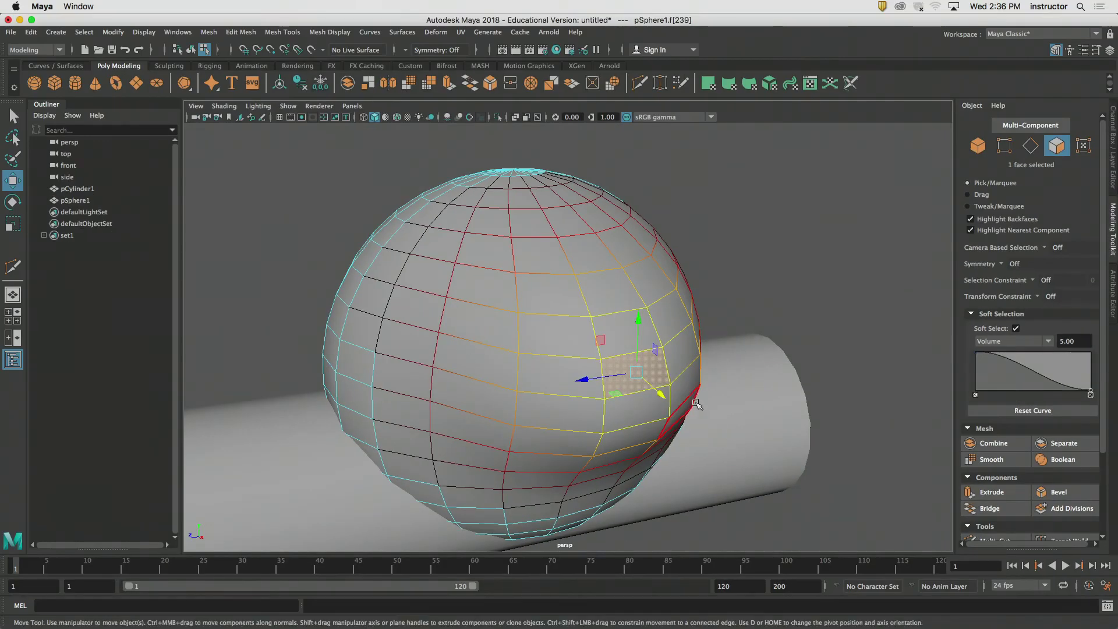
{"action": "mouse_move", "coordinate": [696, 403]}
{"action": "left_mouse_down", "text": "alt"}
{"action": "mouse_move", "coordinate": [675, 390]}
{"action": "mouse_move", "coordinate": [622, 390]}
{"action": "mouse_move", "coordinate": [696, 394]}
{"action": "left_mouse_up", "text": "alt"}
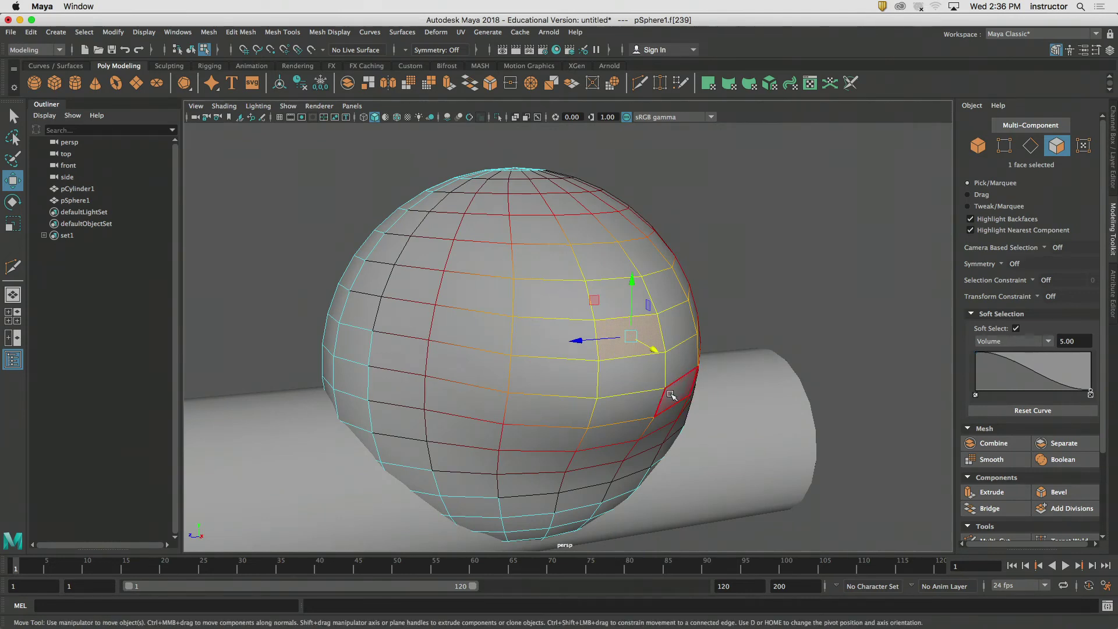
- Toggle soft selection with B and shrink its falloff radius
{"action": "key", "text": "b"}
{"action": "key", "text": "b"}
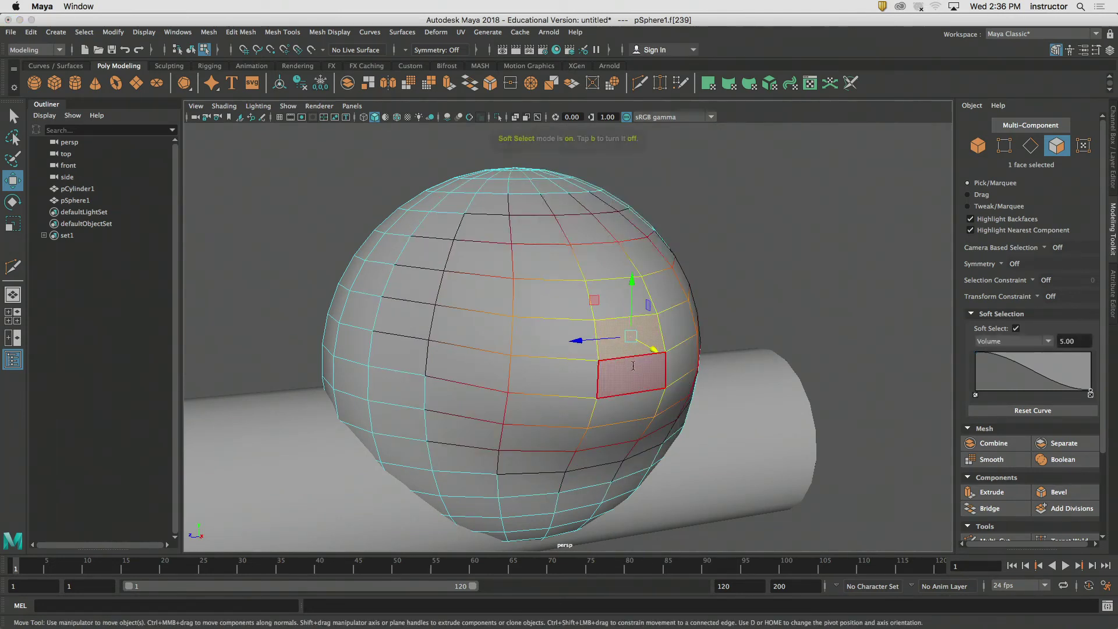
{"action": "key", "text": "b"}
{"action": "key", "text": "b"}
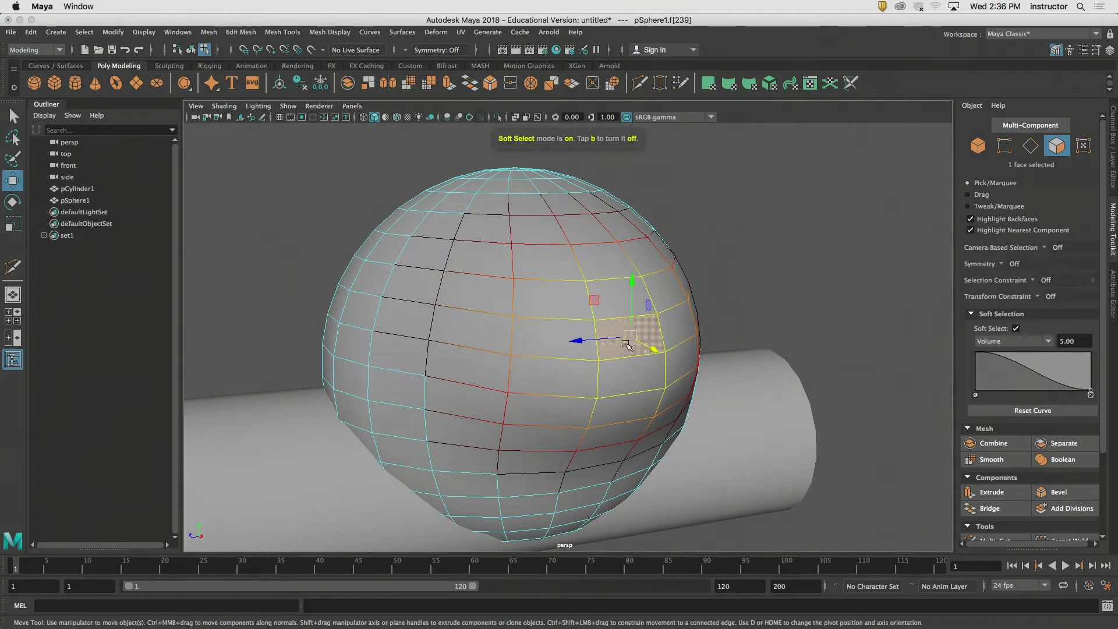
{"action": "key", "text": "b"}
{"action": "left_click_drag", "start_coordinate": [631, 344], "coordinate": [689, 386]}
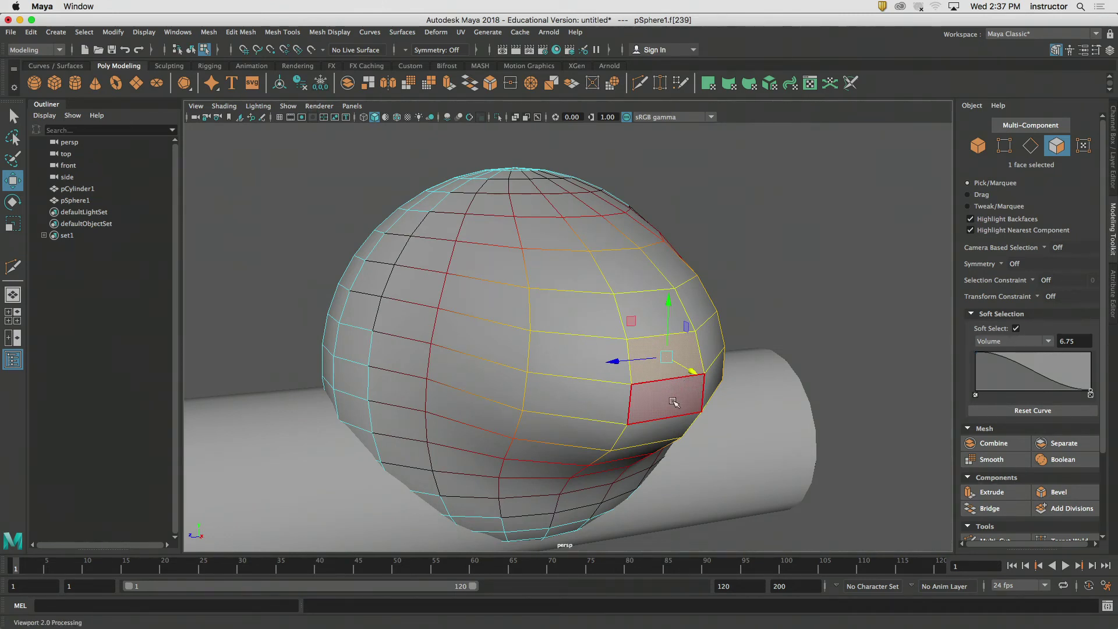
{"action": "key", "text": "b"}
{"action": "left_click_drag", "start_coordinate": [675, 378], "coordinate": [473, 370]}
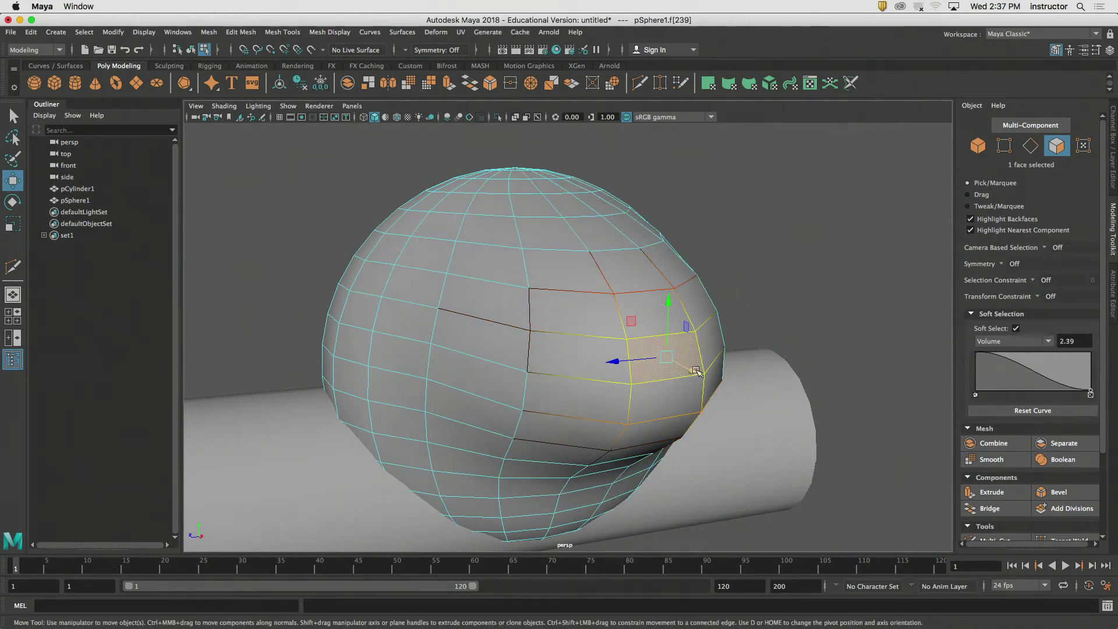
- Try sliding the face to bulge the sphere, then undo back to a round sphere
{"action": "left_click_drag", "start_coordinate": [697, 371], "coordinate": [794, 387]}
{"action": "key", "text": "b"}
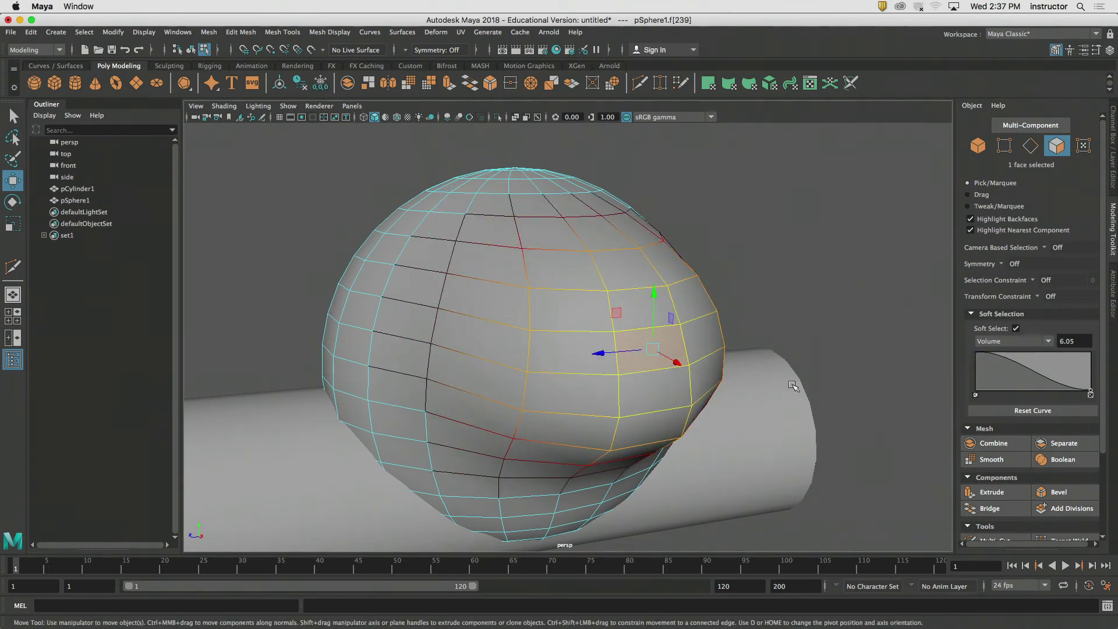
{"action": "left_click_drag", "start_coordinate": [674, 362], "coordinate": [635, 386]}
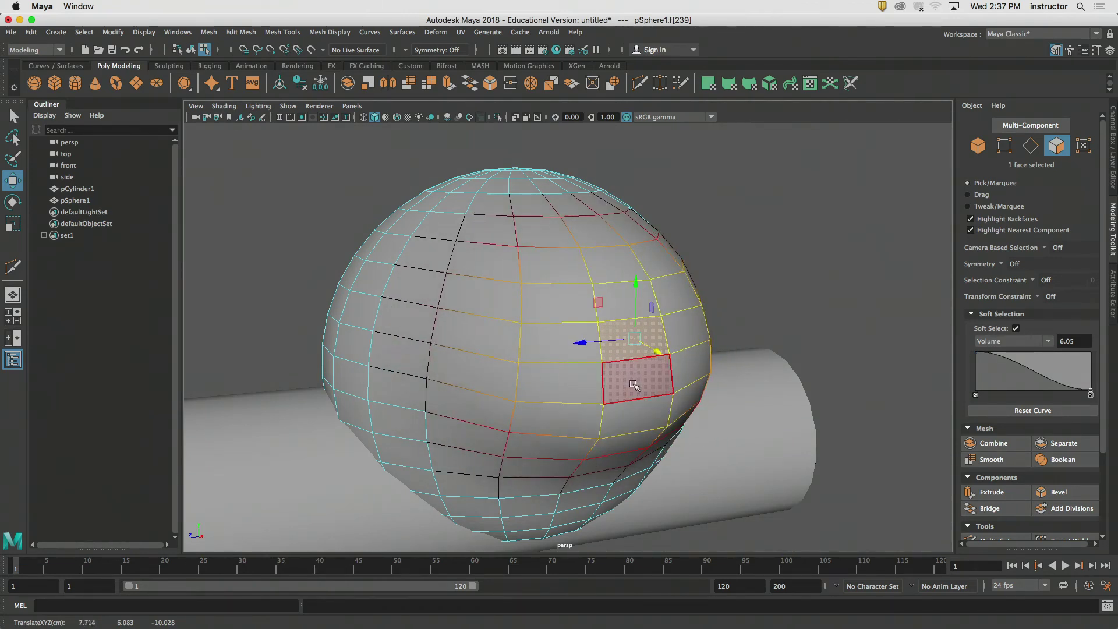
{"action": "key", "text": "z"}
{"action": "key", "text": "z"}
{"action": "key", "text": "z"}
{"action": "key", "text": "z"}
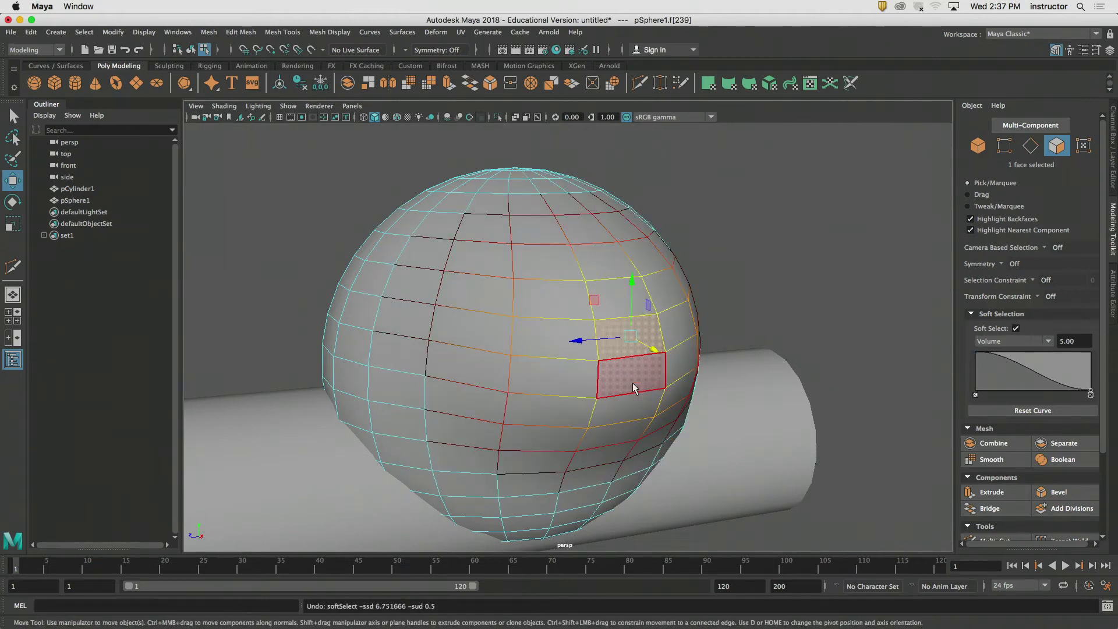
{"action": "key", "text": "z"}
{"action": "key", "text": "z"}
{"action": "key", "text": "z"}
{"action": "key", "text": "z"}
{"action": "key", "text": "z"}
{"action": "key", "text": "z"}
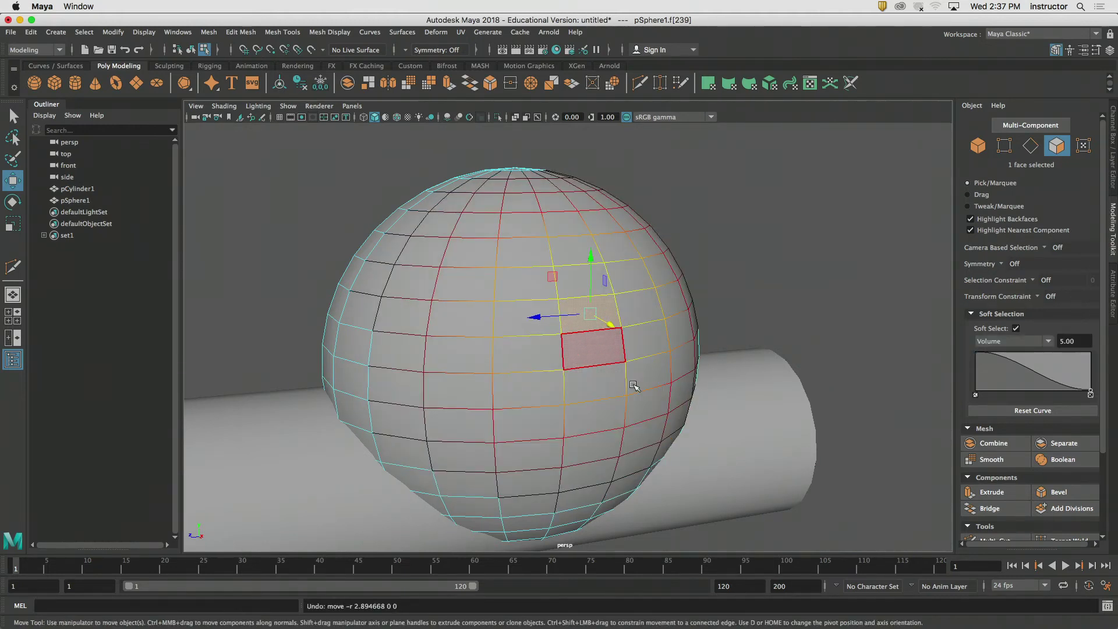
- Clear the face selection and select the whole cylinder body
{"action": "key", "text": "q"}
{"action": "left_click", "coordinate": [738, 293]}
{"action": "left_click_drag", "start_coordinate": [635, 337], "coordinate": [685, 340], "text": "alt"}
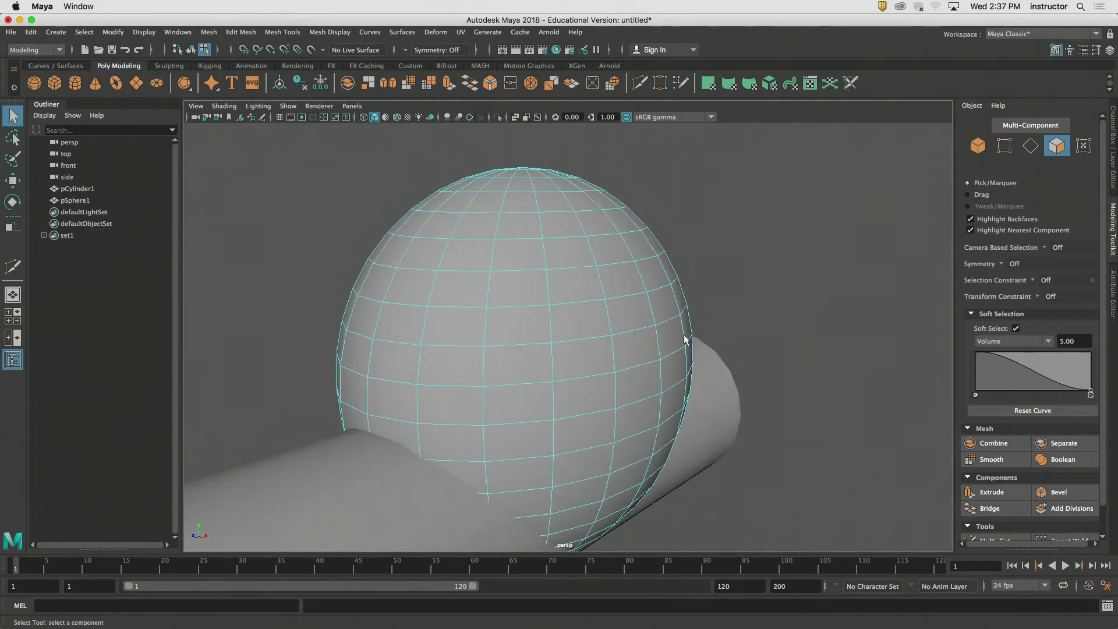
{"action": "scroll", "coordinate": [685, 341], "scroll_direction": "down", "scroll_amount": 2}
{"action": "left_click_drag", "start_coordinate": [607, 345], "coordinate": [648, 441], "text": "alt"}
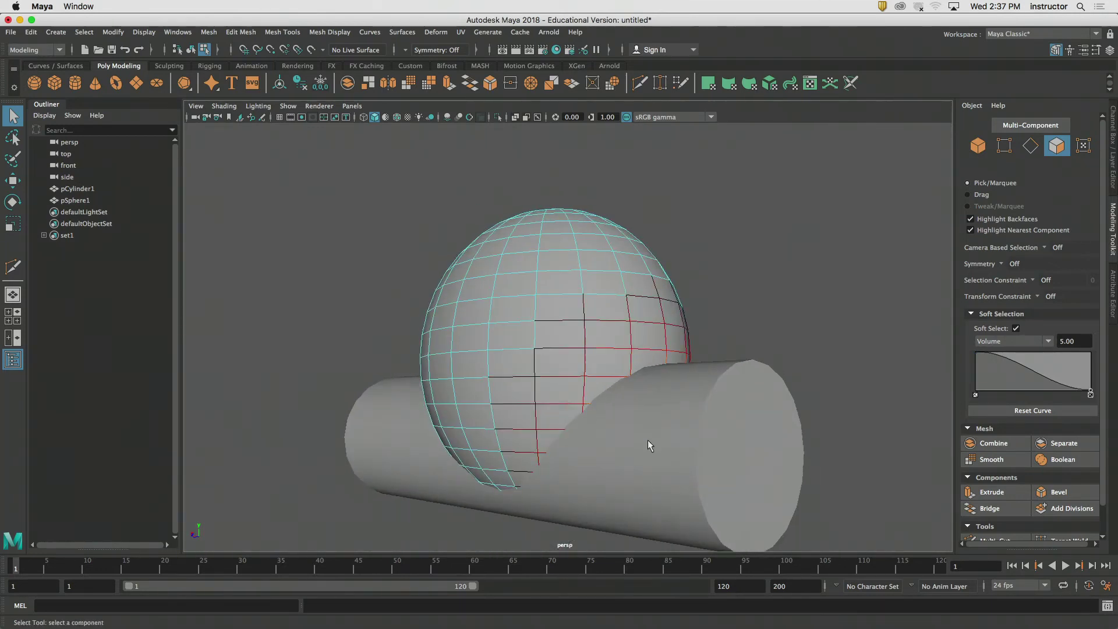
{"action": "left_click", "coordinate": [979, 150]}
{"action": "left_click", "coordinate": [736, 399]}
{"action": "middle_click_drag", "start_coordinate": [816, 383], "coordinate": [803, 300], "text": "alt"}
- Pick a face on the cylinder with soft selection switched off
{"action": "left_click", "coordinate": [1056, 148]}
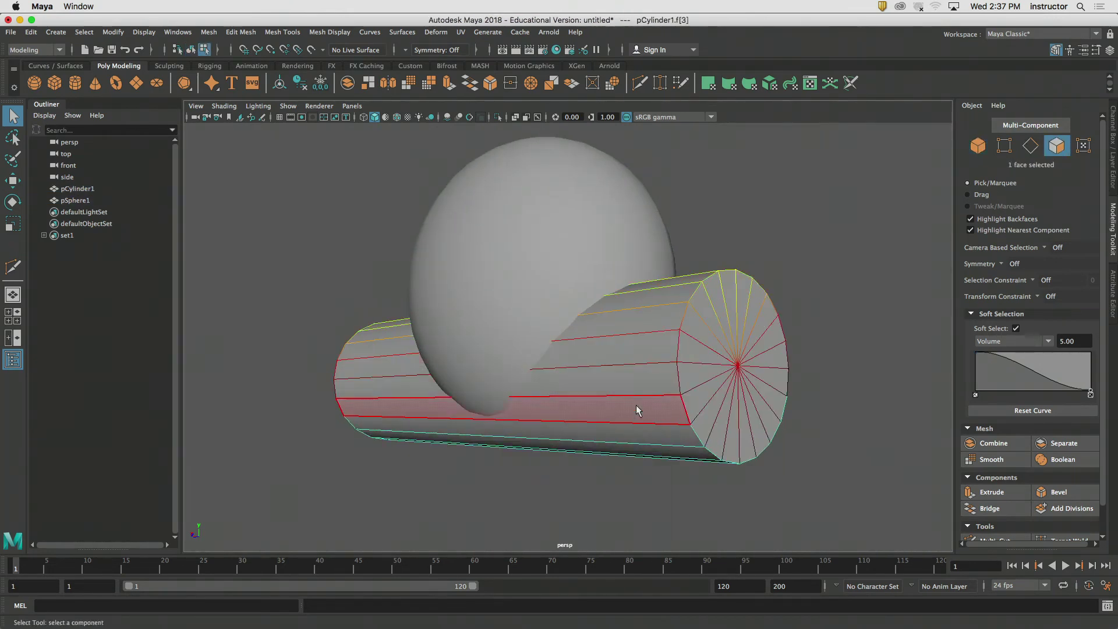
{"action": "left_click_drag", "start_coordinate": [638, 411], "coordinate": [559, 362], "text": "alt"}
{"action": "left_click", "coordinate": [559, 362]}
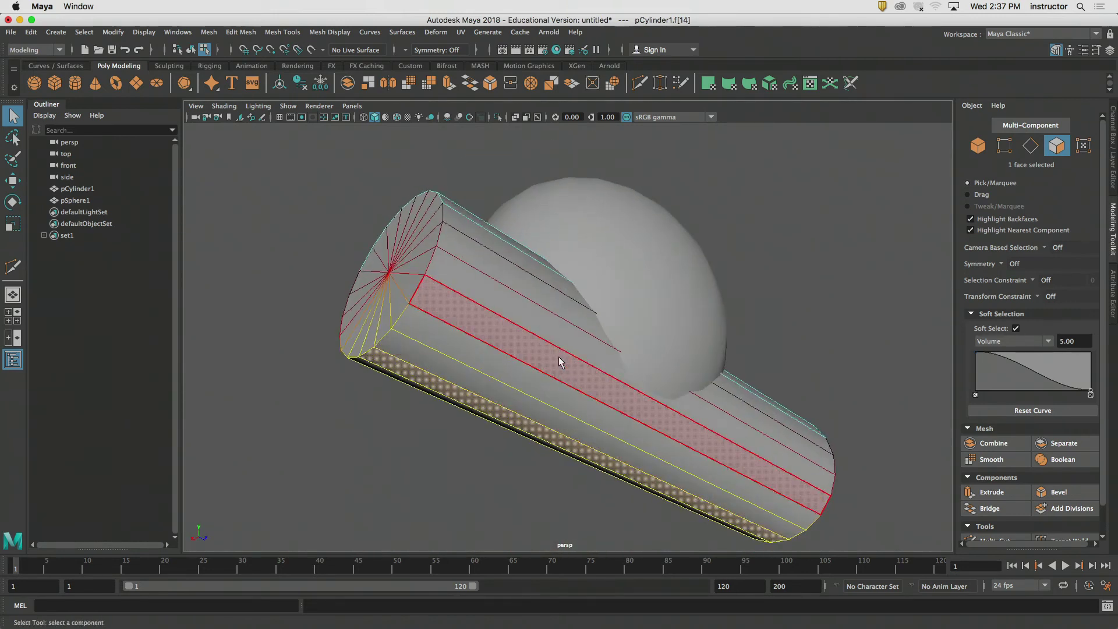
{"action": "left_click", "coordinate": [559, 362]}
{"action": "key", "text": "b"}
{"action": "left_click_drag", "start_coordinate": [561, 296], "coordinate": [720, 284], "text": "alt"}
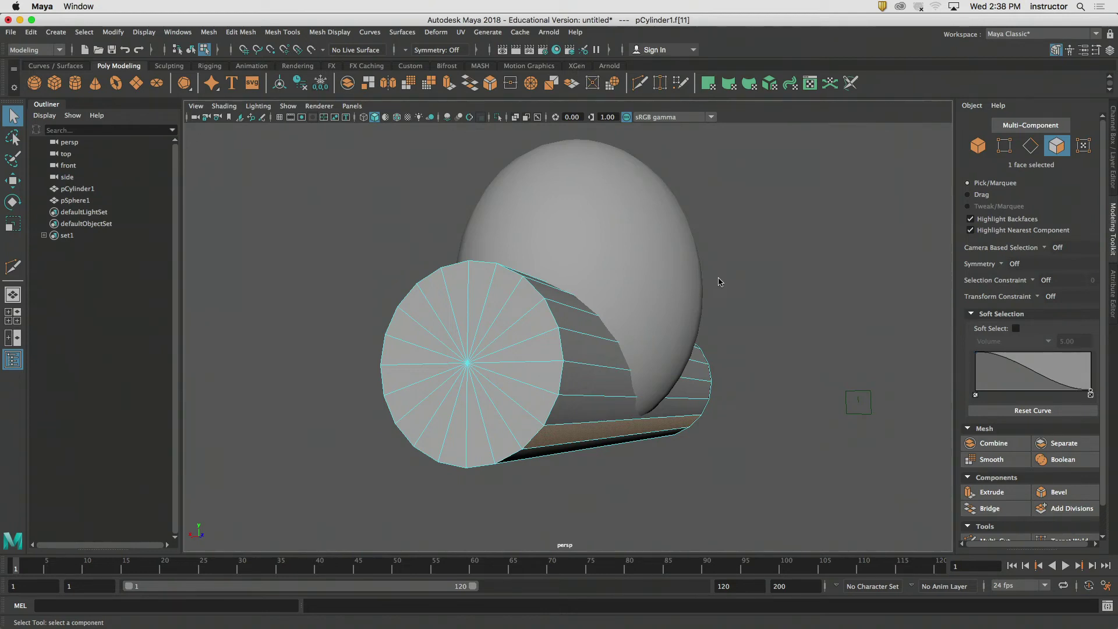
- Select a bottom edge of the cylinder with soft selection on, ready to move it
{"action": "left_click", "coordinate": [1031, 146]}
{"action": "left_click_drag", "start_coordinate": [757, 291], "coordinate": [785, 319], "text": "alt"}
{"action": "left_click", "coordinate": [637, 305]}
{"action": "left_click_drag", "start_coordinate": [636, 305], "coordinate": [598, 383], "text": "alt"}
{"action": "key", "text": "b"}
{"action": "key", "text": "w"}
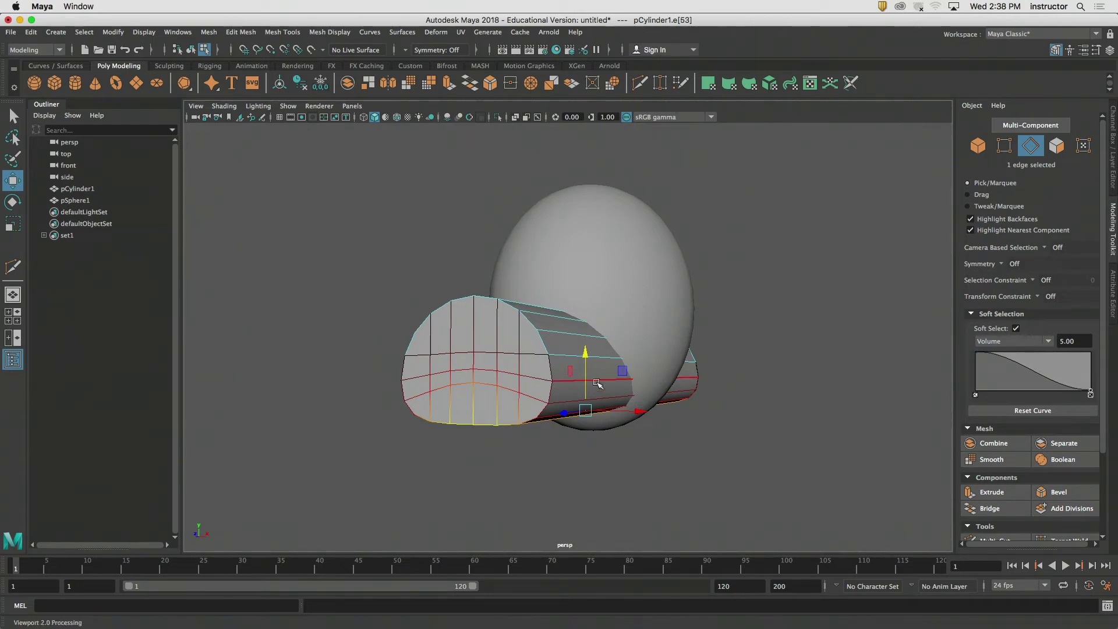
- Deselect the edge, orbit to a side-on view of the cylinder, and turn soft selection off
{"action": "key", "text": "q"}
{"action": "left_click", "coordinate": [750, 359]}
{"action": "left_click_drag", "start_coordinate": [750, 358], "coordinate": [624, 367], "text": "alt"}
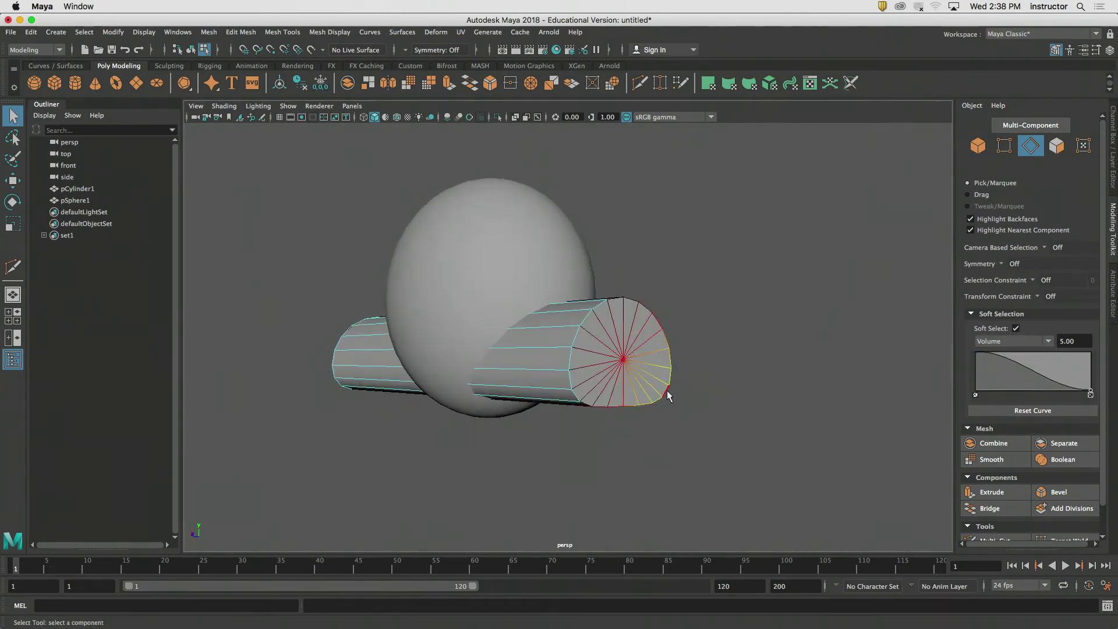
{"action": "left_click_drag", "start_coordinate": [663, 382], "coordinate": [578, 368], "text": "alt"}
{"action": "scroll", "coordinate": [577, 368], "scroll_direction": "up", "scroll_amount": 3}
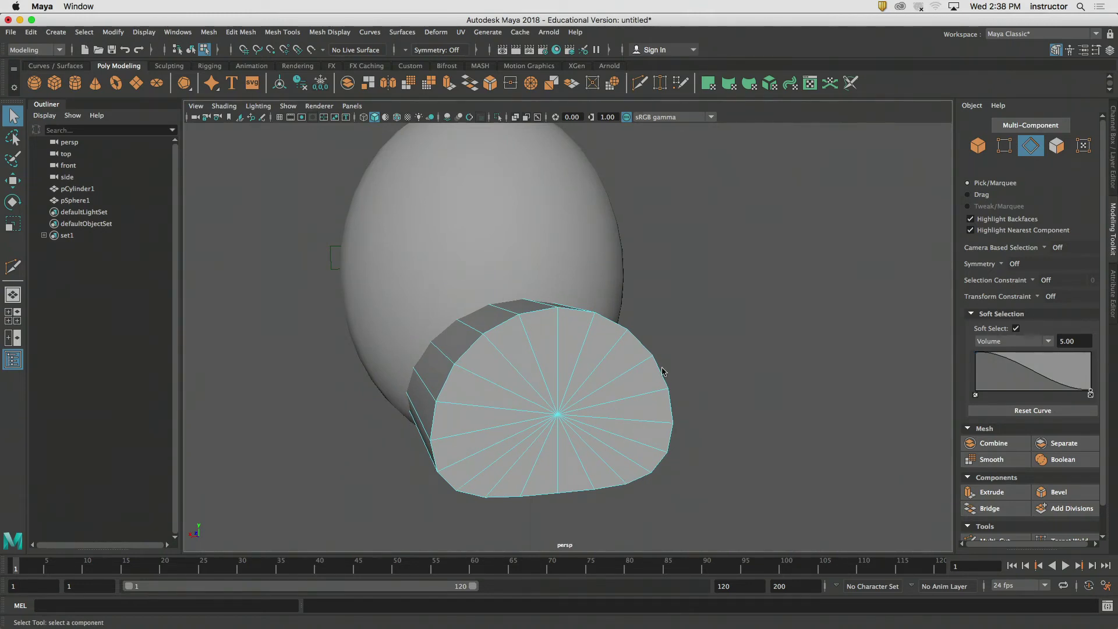
{"action": "left_click_drag", "start_coordinate": [654, 375], "coordinate": [662, 411], "text": "alt"}
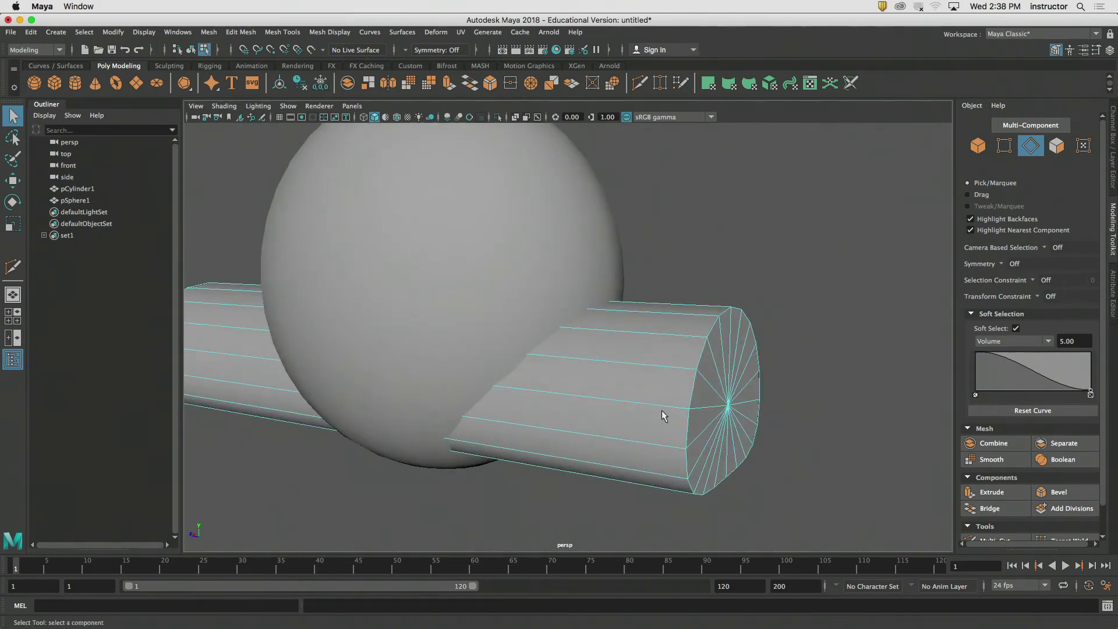
{"action": "left_click_drag", "start_coordinate": [589, 351], "coordinate": [631, 334], "text": "alt"}
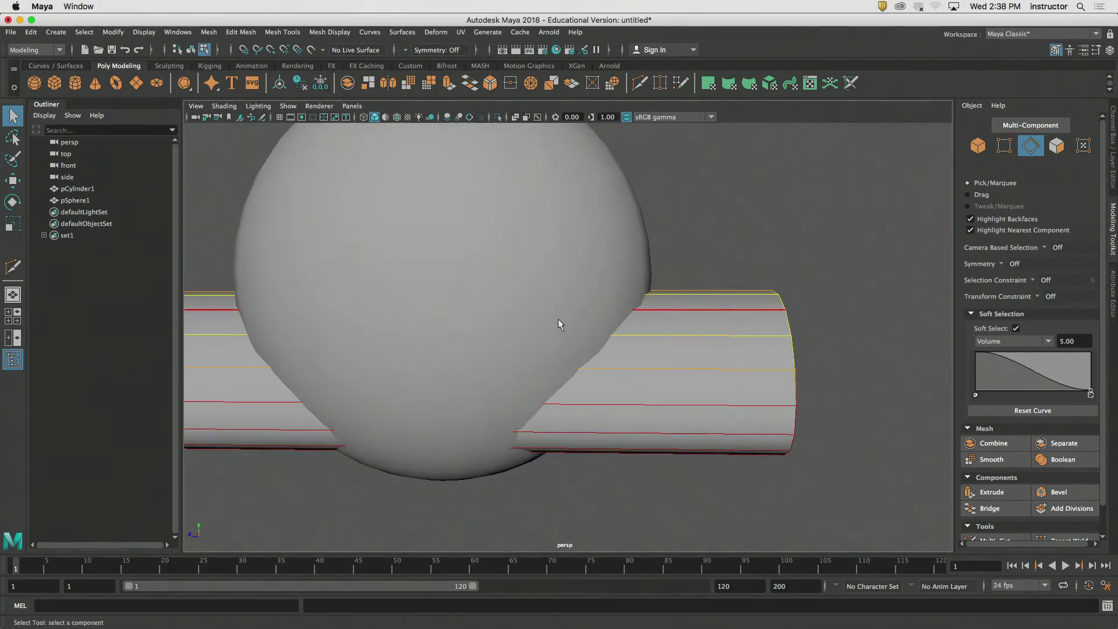
{"action": "mouse_move", "coordinate": [690, 366]}
{"action": "left_mouse_down", "text": "alt"}
{"action": "mouse_move", "coordinate": [649, 350]}
{"action": "mouse_move", "coordinate": [704, 375]}
{"action": "left_mouse_up", "text": "alt"}
{"action": "right_click_drag", "start_coordinate": [706, 375], "coordinate": [635, 371], "text": "alt"}
{"action": "key", "text": "b"}
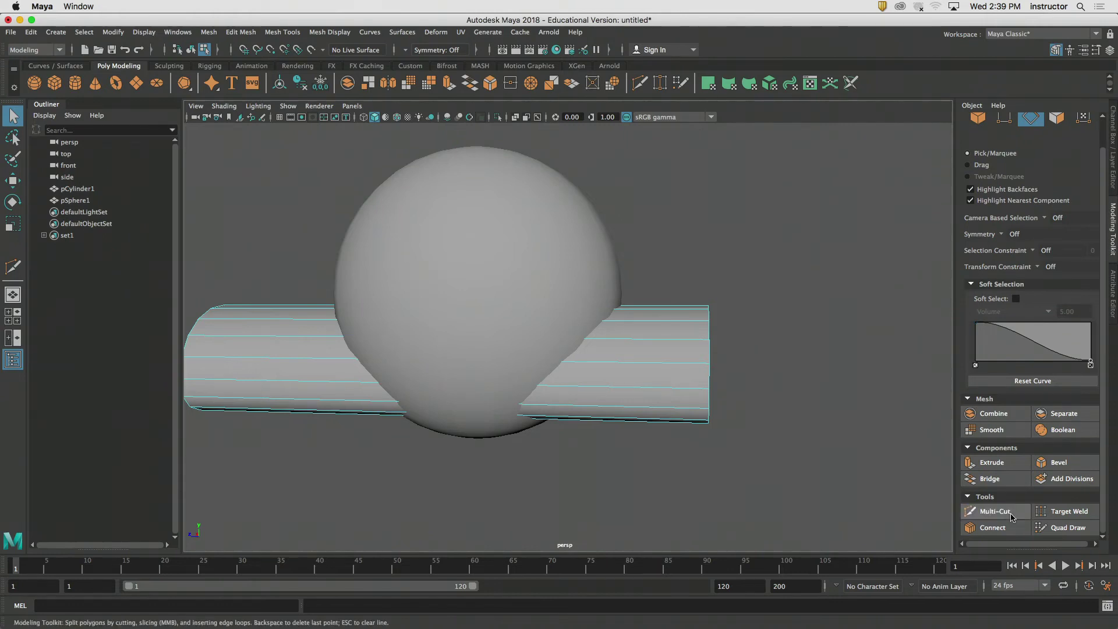
- Insert a new edge loop around the cylinder body
{"action": "left_click", "coordinate": [996, 511]}
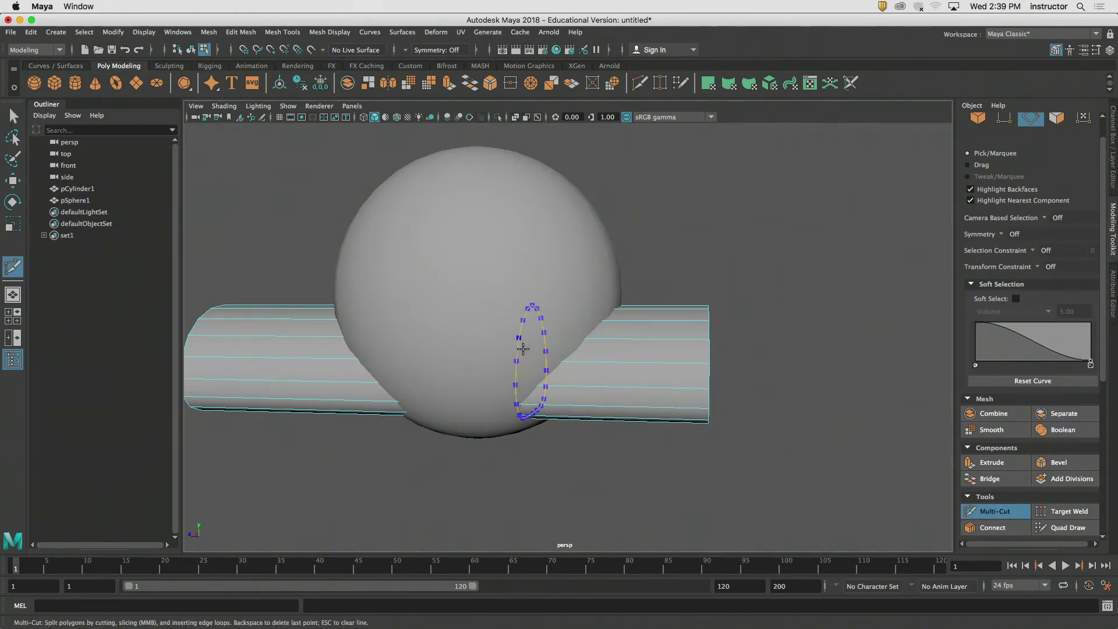
{"action": "left_click", "coordinate": [542, 402], "text": "ctrl"}
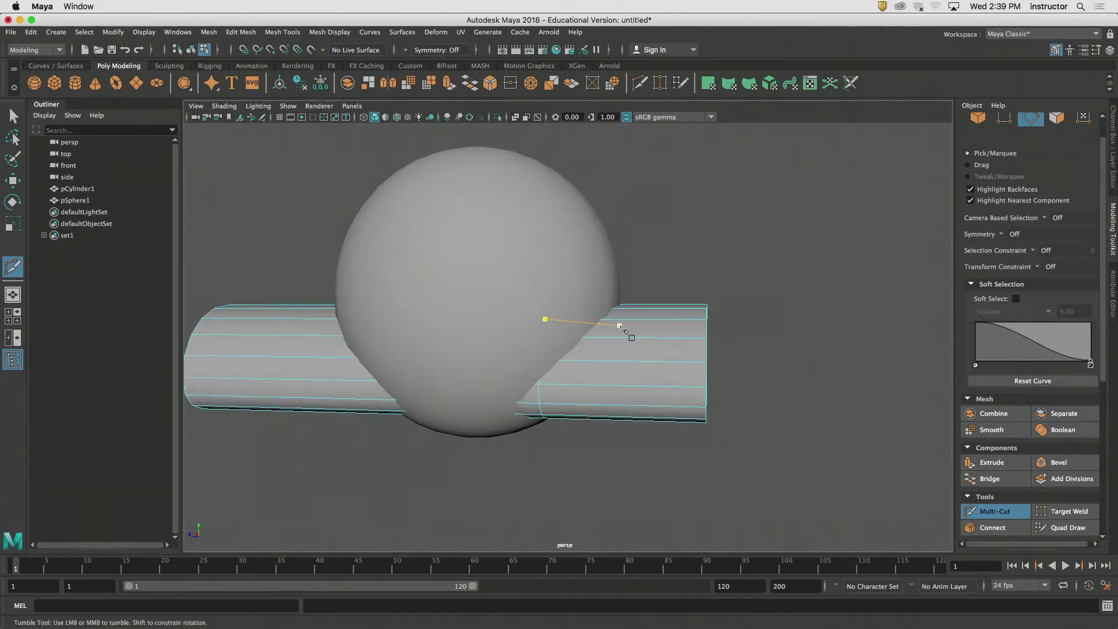
{"action": "left_click_drag", "start_coordinate": [624, 332], "coordinate": [643, 326], "text": "alt"}
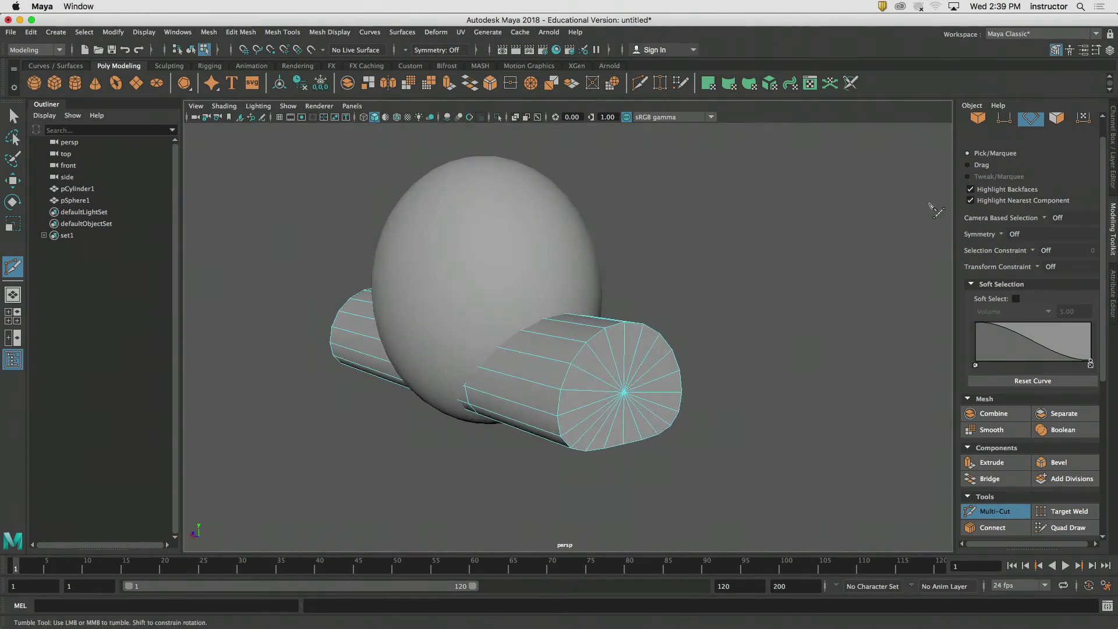
{"action": "key", "text": "q"}
- Switch the cylinder to vertex mode and pick the top rim vertex of its front cap
{"action": "left_click_drag", "start_coordinate": [1101, 201], "coordinate": [1099, 169]}
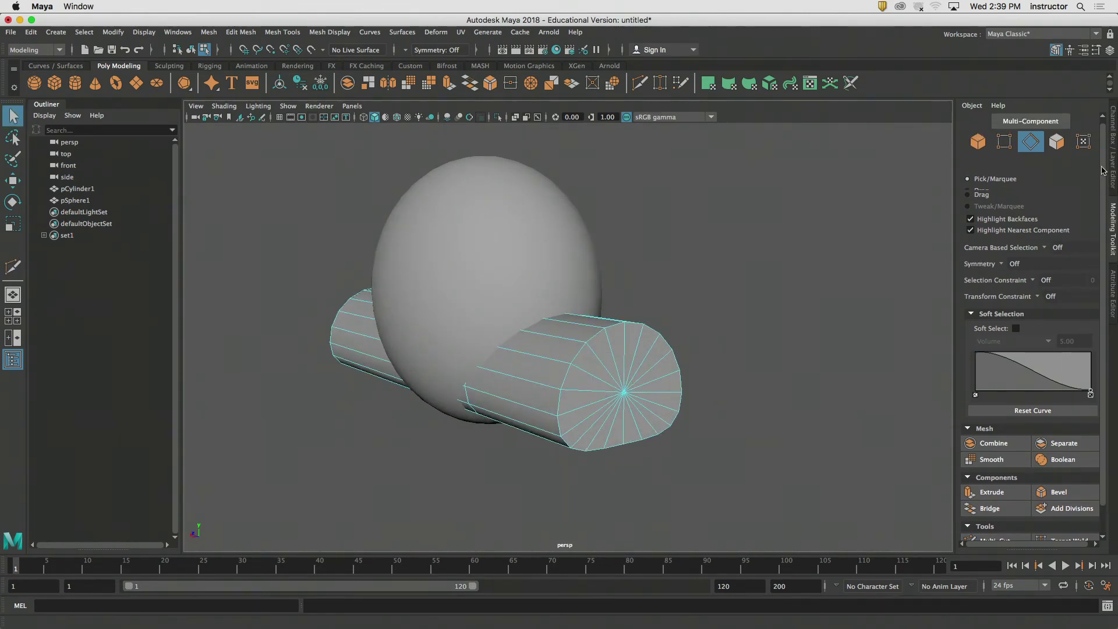
{"action": "left_click", "coordinate": [1004, 146]}
{"action": "mouse_move", "coordinate": [675, 356]}
{"action": "left_mouse_down", "text": "alt"}
{"action": "mouse_move", "coordinate": [690, 359]}
{"action": "mouse_move", "coordinate": [658, 372]}
{"action": "left_mouse_up", "text": "alt"}
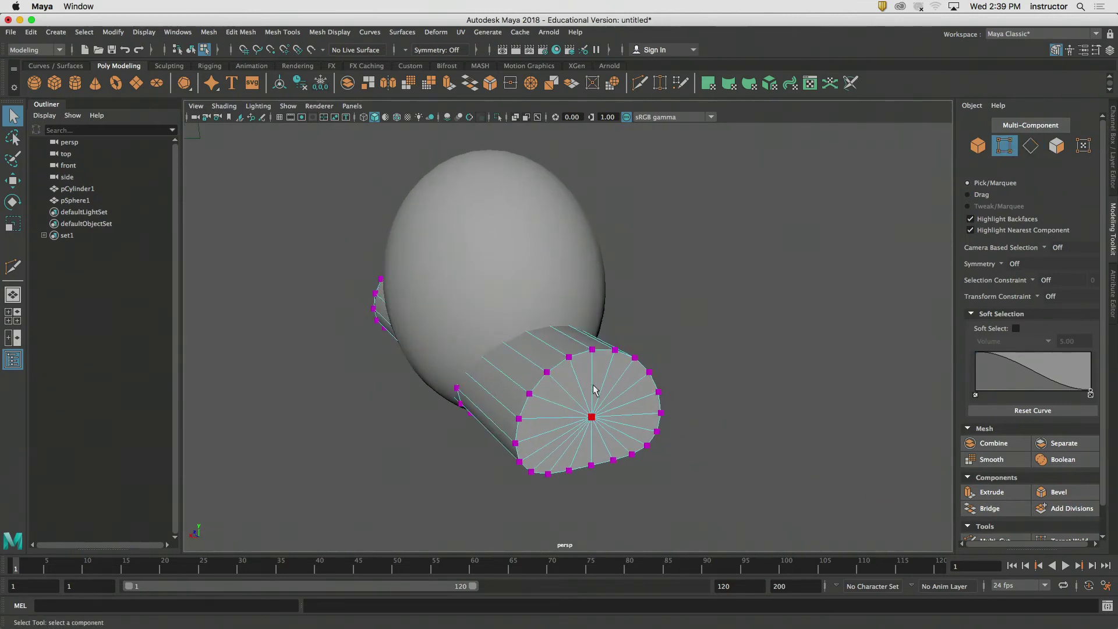
{"action": "right_click_drag", "start_coordinate": [594, 387], "coordinate": [632, 392], "text": "alt"}
{"action": "left_click_drag", "start_coordinate": [605, 426], "coordinate": [564, 394], "text": "alt"}
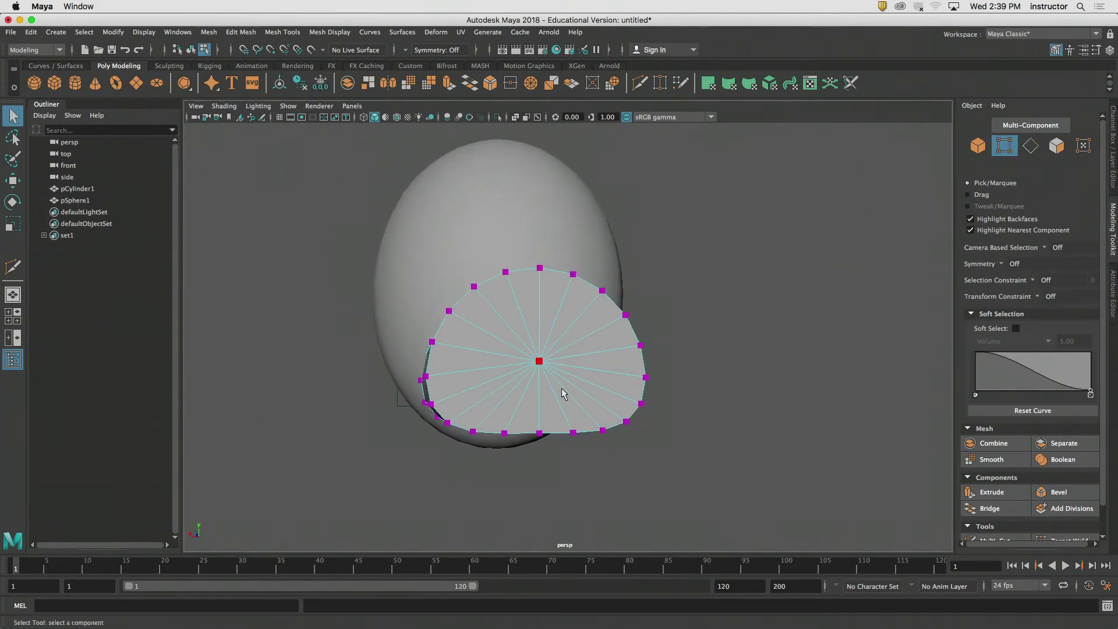
{"action": "left_click_drag", "start_coordinate": [539, 356], "coordinate": [563, 373], "text": "alt"}
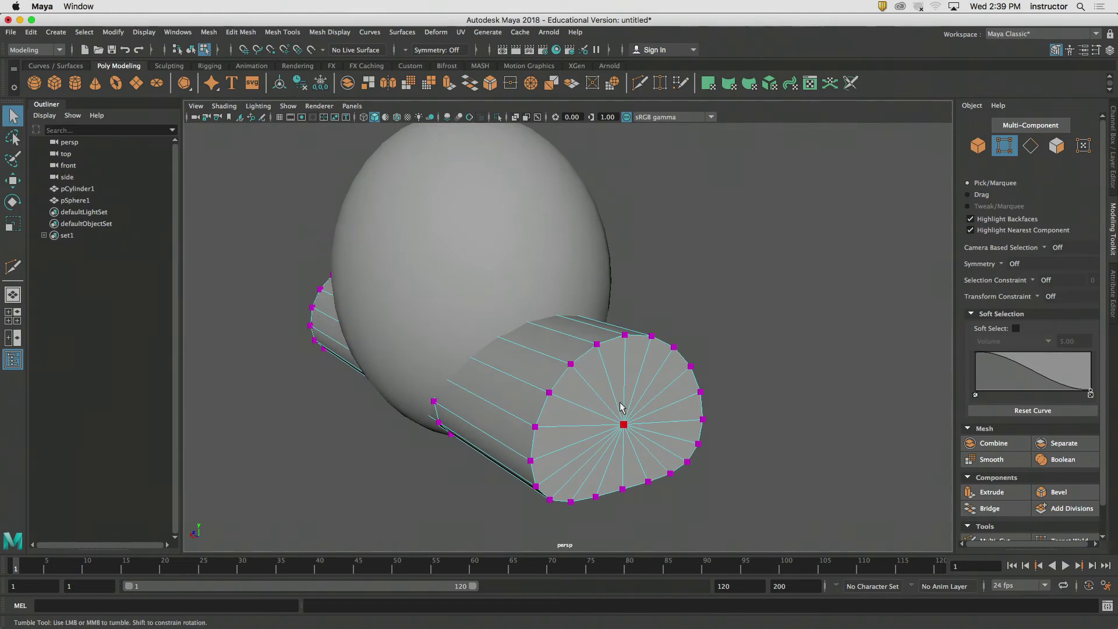
{"action": "middle_click_drag", "start_coordinate": [622, 406], "coordinate": [599, 346], "text": "alt"}
{"action": "right_click_drag", "start_coordinate": [545, 324], "coordinate": [584, 335], "text": "alt"}
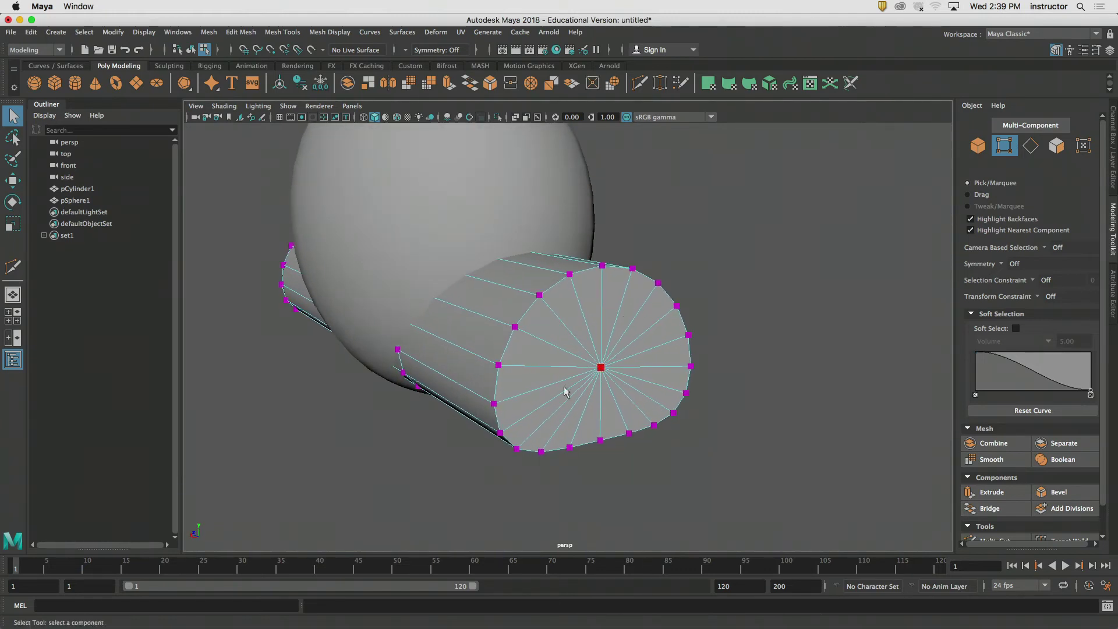
{"action": "left_click_drag", "start_coordinate": [537, 342], "coordinate": [610, 350], "text": "alt"}
{"action": "left_click", "coordinate": [655, 286]}
{"action": "mouse_move", "coordinate": [685, 335]}
{"action": "left_mouse_down", "text": "alt"}
{"action": "mouse_move", "coordinate": [675, 336]}
{"action": "mouse_move", "coordinate": [684, 348]}
{"action": "left_mouse_up", "text": "alt"}
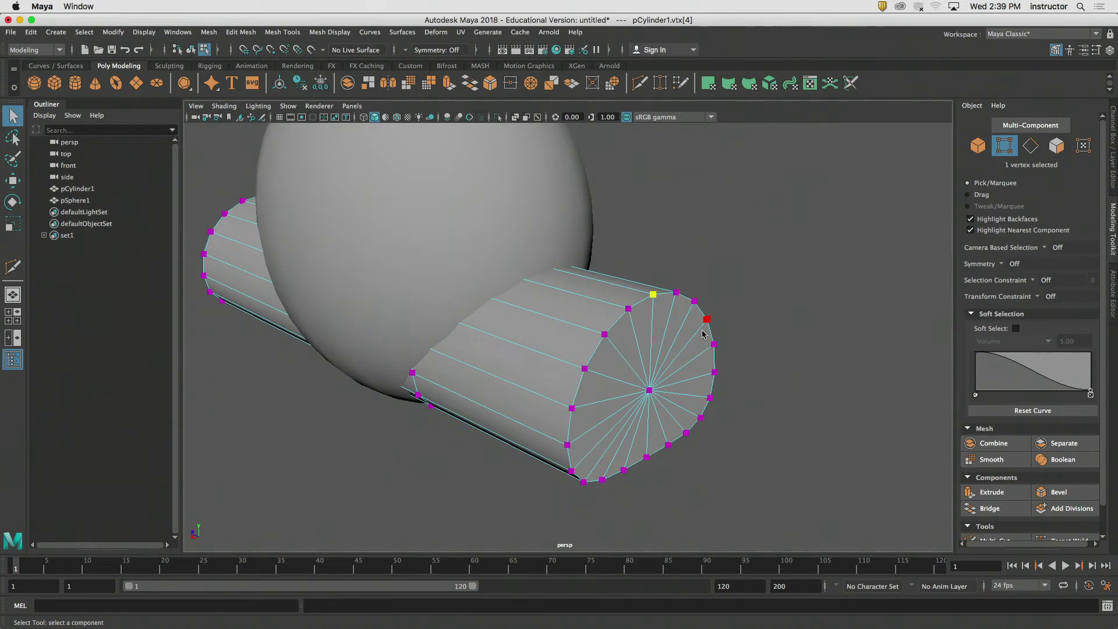
- With soft selection on, drag the cap's top vertex down along Y, then undo the trial moves
{"action": "key", "text": "b"}
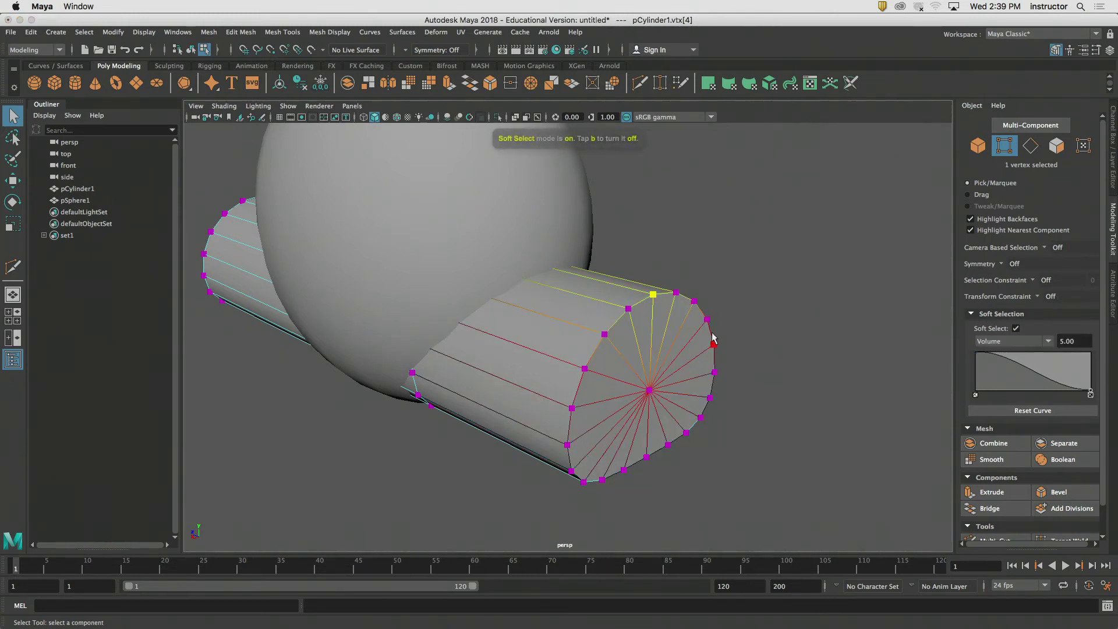
{"action": "left_click_drag", "start_coordinate": [669, 331], "coordinate": [598, 355], "text": "alt"}
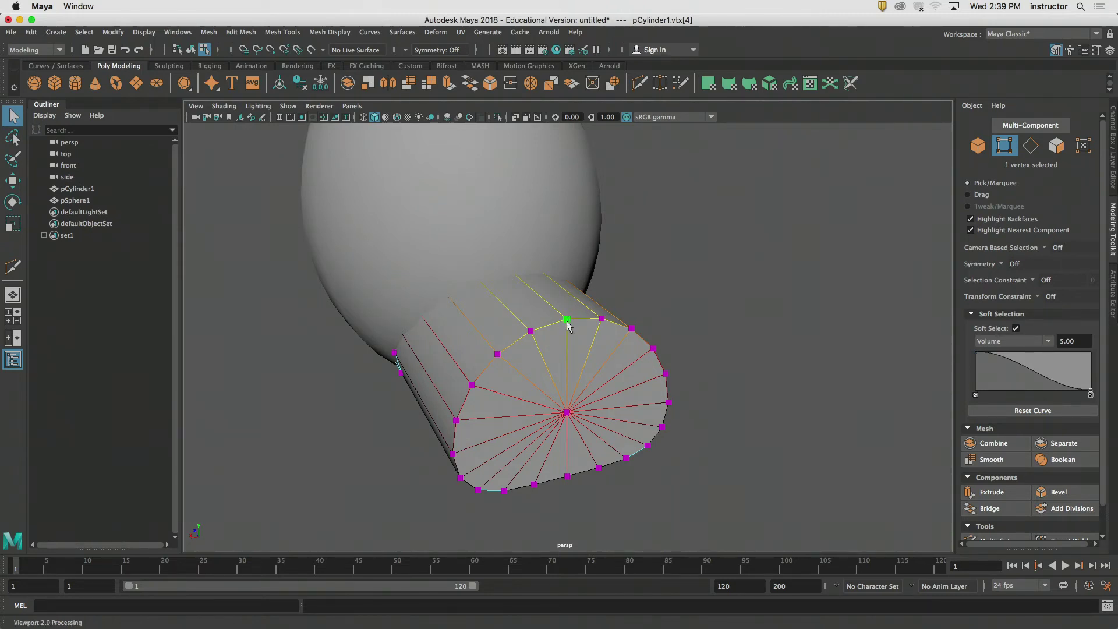
{"action": "left_click_drag", "start_coordinate": [523, 348], "coordinate": [574, 338], "text": "alt"}
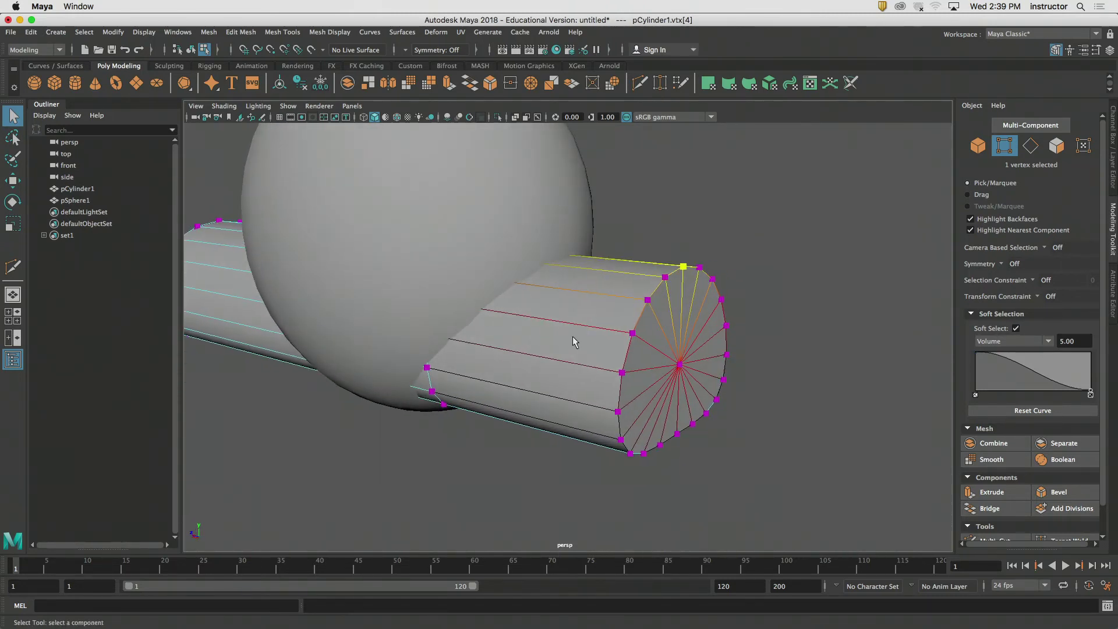
{"action": "key", "text": "w"}
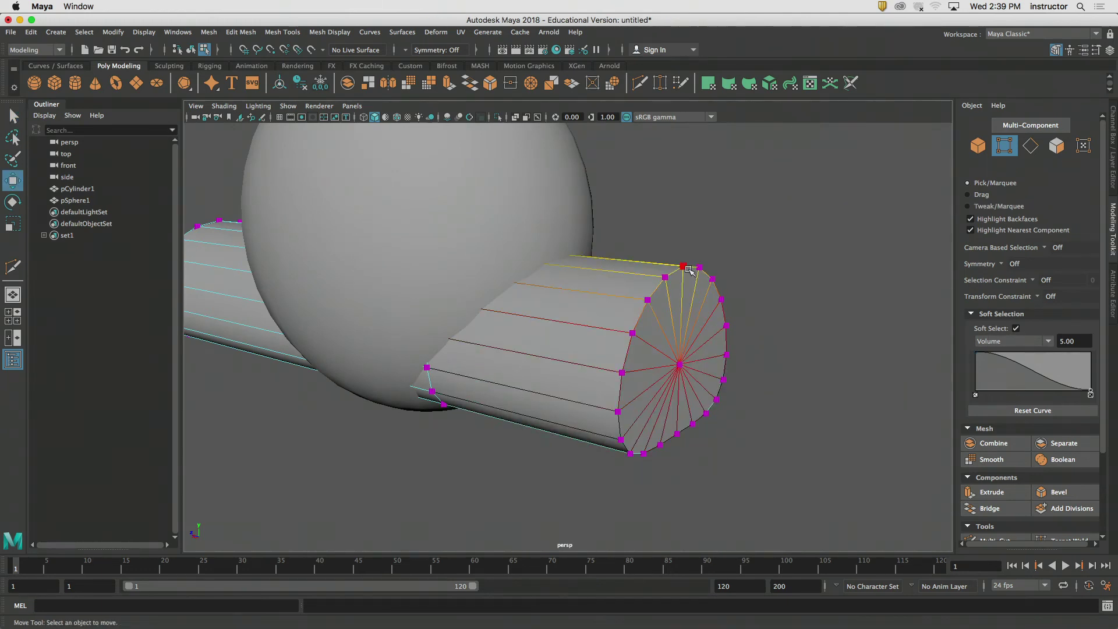
{"action": "left_click_drag", "start_coordinate": [686, 236], "coordinate": [693, 296]}
{"action": "left_click_drag", "start_coordinate": [700, 298], "coordinate": [655, 297], "text": "alt"}
{"action": "left_click_drag", "start_coordinate": [593, 274], "coordinate": [595, 359]}
{"action": "mouse_move", "coordinate": [692, 357]}
{"action": "left_mouse_down", "text": "alt"}
{"action": "mouse_move", "coordinate": [503, 348]}
{"action": "mouse_move", "coordinate": [707, 362]}
{"action": "left_mouse_up", "text": "alt"}
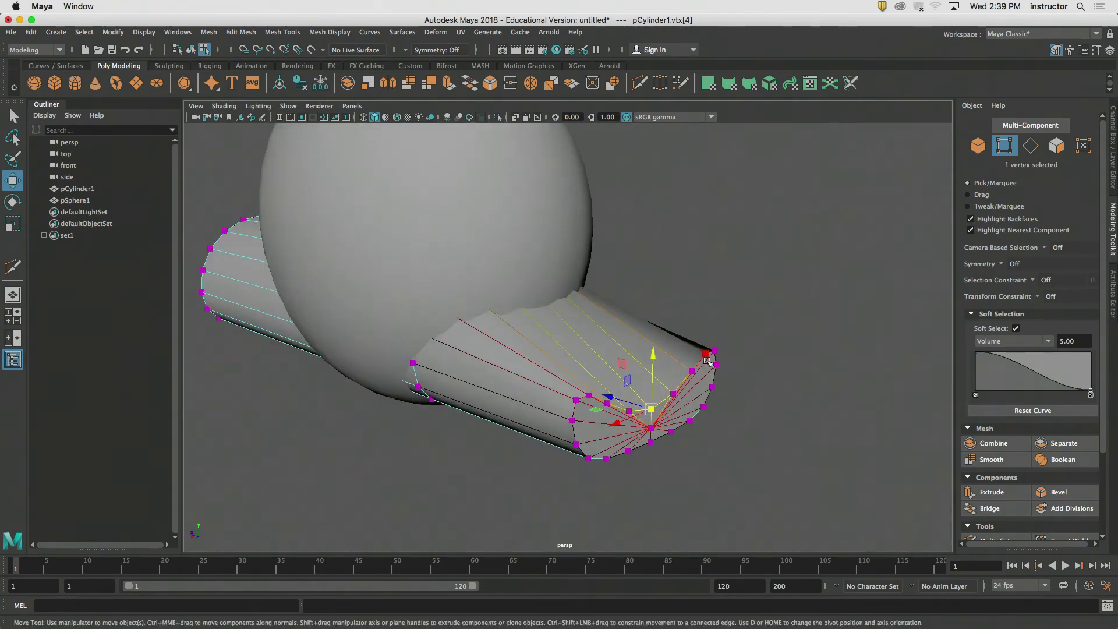
{"action": "key", "text": "super+z"}
{"action": "left_click_drag", "start_coordinate": [578, 340], "coordinate": [600, 337], "text": "alt"}
{"action": "key", "text": "super+z"}
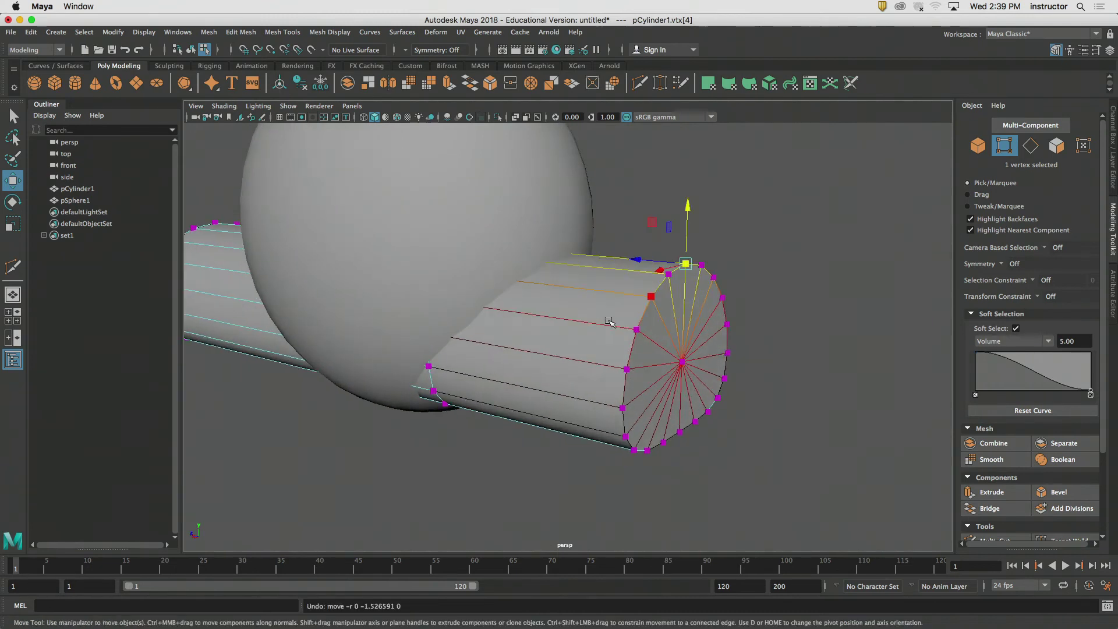
- Pull the vertex down again with a retuned falloff radius, flattening the end into an oval
{"action": "left_click_drag", "start_coordinate": [660, 313], "coordinate": [746, 313], "text": "alt"}
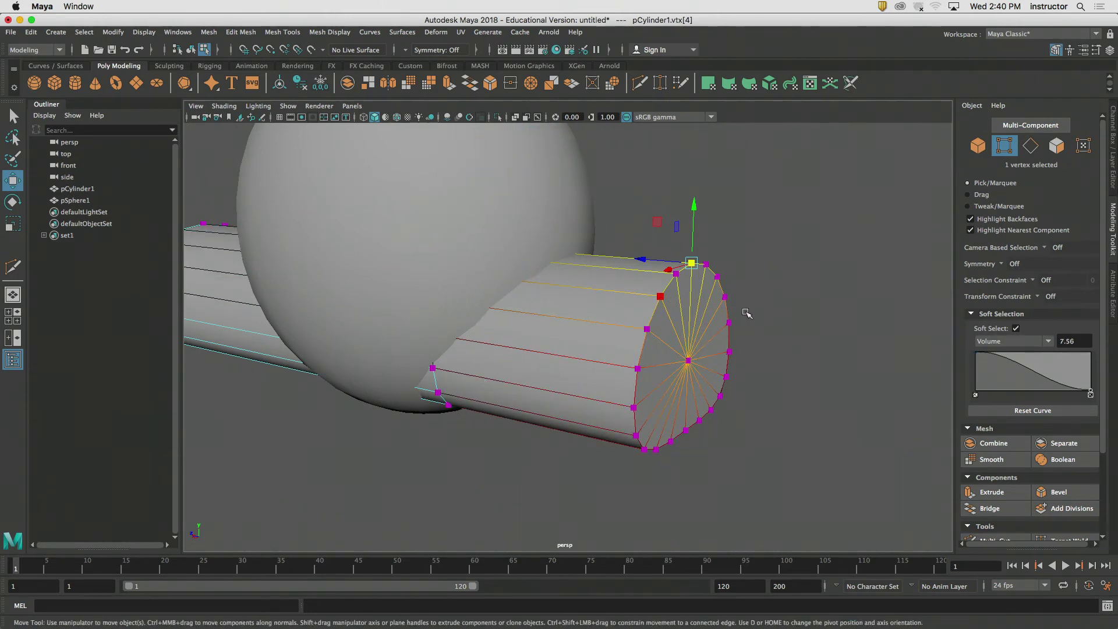
{"action": "left_click_drag", "start_coordinate": [694, 233], "coordinate": [572, 370]}
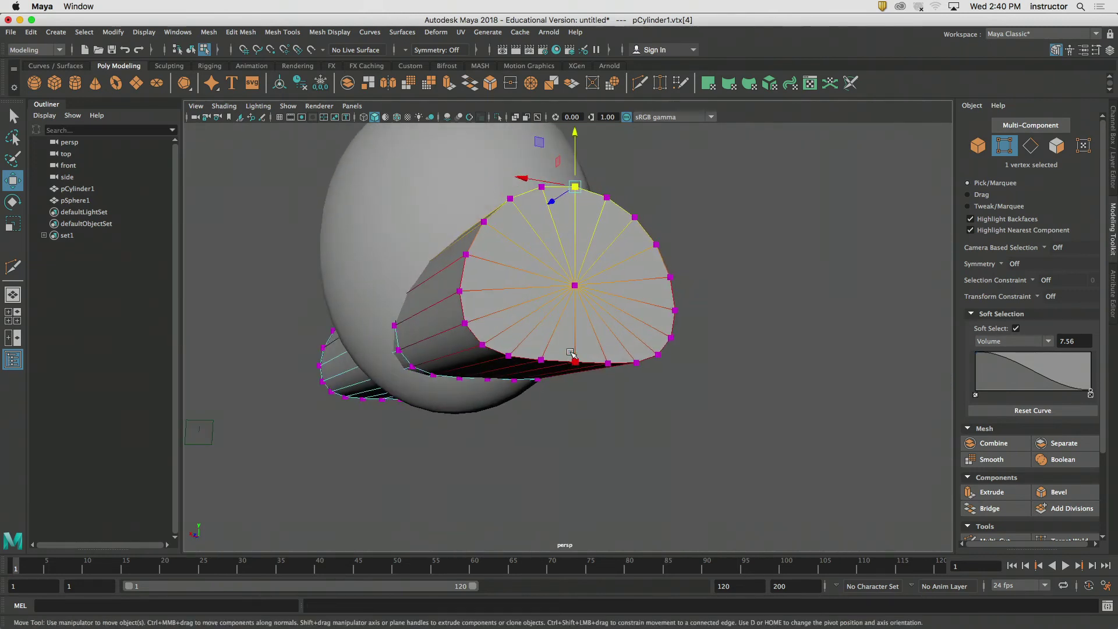
{"action": "key", "text": "b"}
{"action": "left_click_drag", "start_coordinate": [567, 311], "coordinate": [459, 315]}
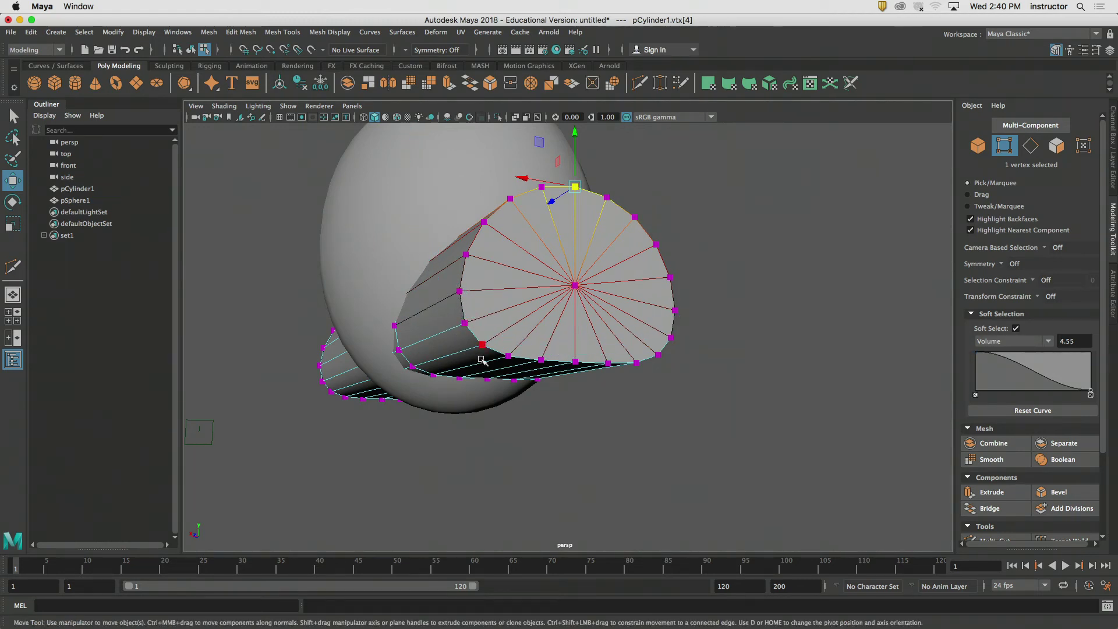
{"action": "key", "text": "b"}
{"action": "mouse_move", "coordinate": [571, 320]}
{"action": "left_mouse_down"}
{"action": "mouse_move", "coordinate": [583, 322]}
{"action": "mouse_move", "coordinate": [567, 285]}
{"action": "mouse_move", "coordinate": [588, 324]}
{"action": "left_mouse_up"}
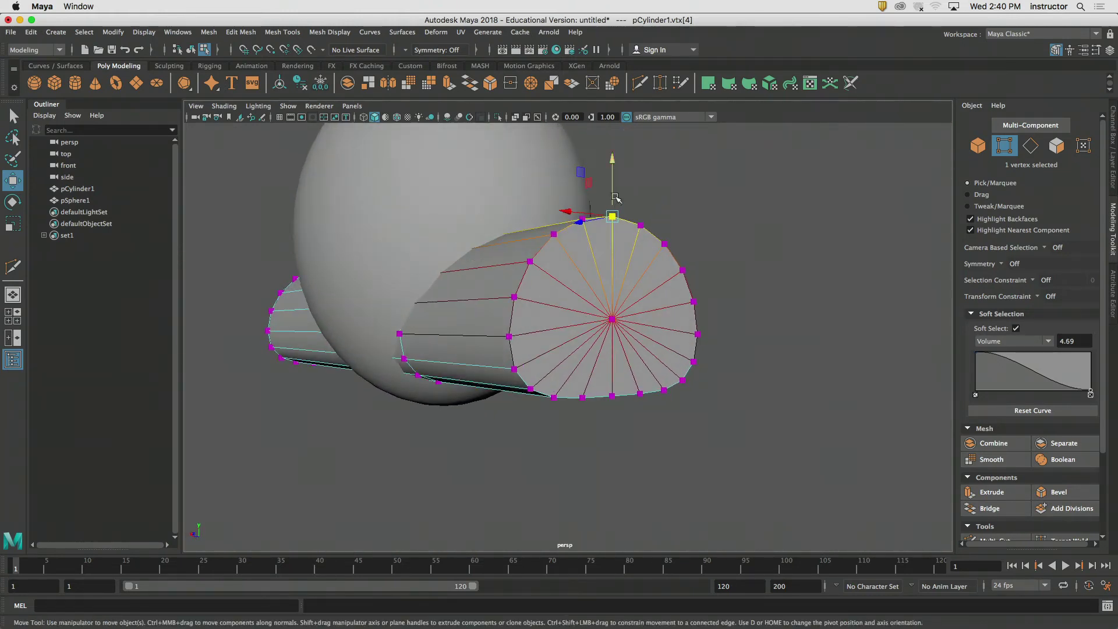
{"action": "left_click_drag", "start_coordinate": [615, 201], "coordinate": [614, 302]}
{"action": "left_click_drag", "start_coordinate": [606, 307], "coordinate": [491, 312], "text": "alt"}
{"action": "right_click_drag", "start_coordinate": [491, 312], "coordinate": [568, 313], "text": "alt"}
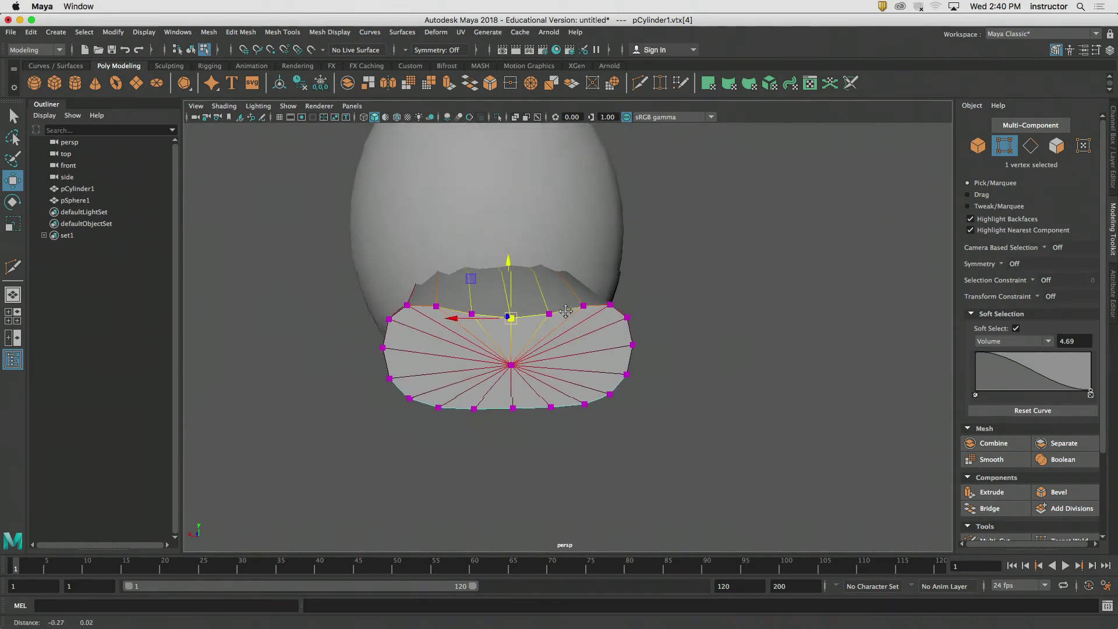
{"action": "mouse_move", "coordinate": [504, 316]}
{"action": "left_mouse_down", "text": "alt"}
{"action": "mouse_move", "coordinate": [546, 318]}
{"action": "mouse_move", "coordinate": [508, 315]}
{"action": "left_mouse_up", "text": "alt"}
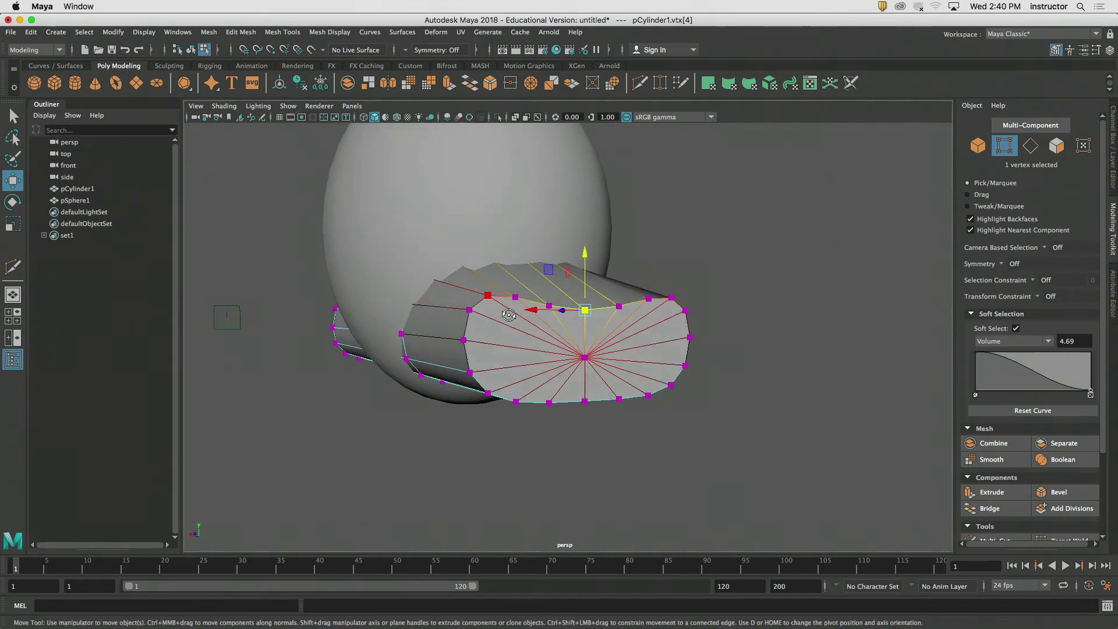
- Turn soft selection off, try moving a cap-edge vertex, undo it and deselect
{"action": "key", "text": "q"}
{"action": "left_click", "coordinate": [763, 281]}
{"action": "left_click_drag", "start_coordinate": [763, 281], "coordinate": [746, 295], "text": "alt"}
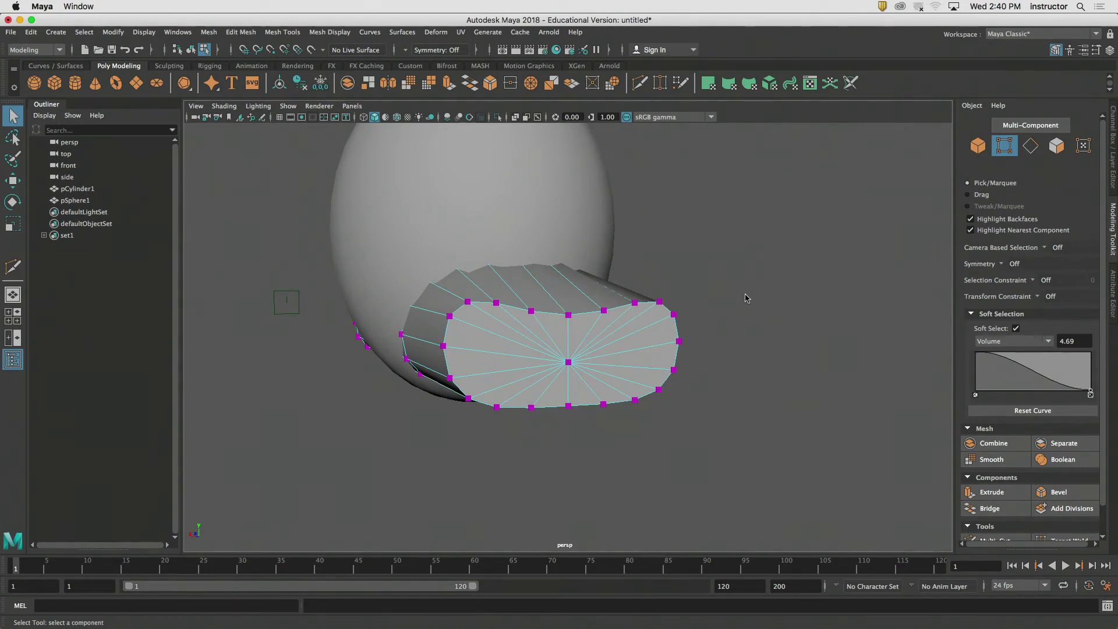
{"action": "left_click_drag", "start_coordinate": [543, 356], "coordinate": [488, 380], "text": "alt"}
{"action": "key", "text": "b"}
{"action": "left_click", "coordinate": [480, 385]}
{"action": "key", "text": "w"}
{"action": "key", "text": "super+z"}
{"action": "left_click_drag", "start_coordinate": [518, 426], "coordinate": [485, 414], "text": "alt"}
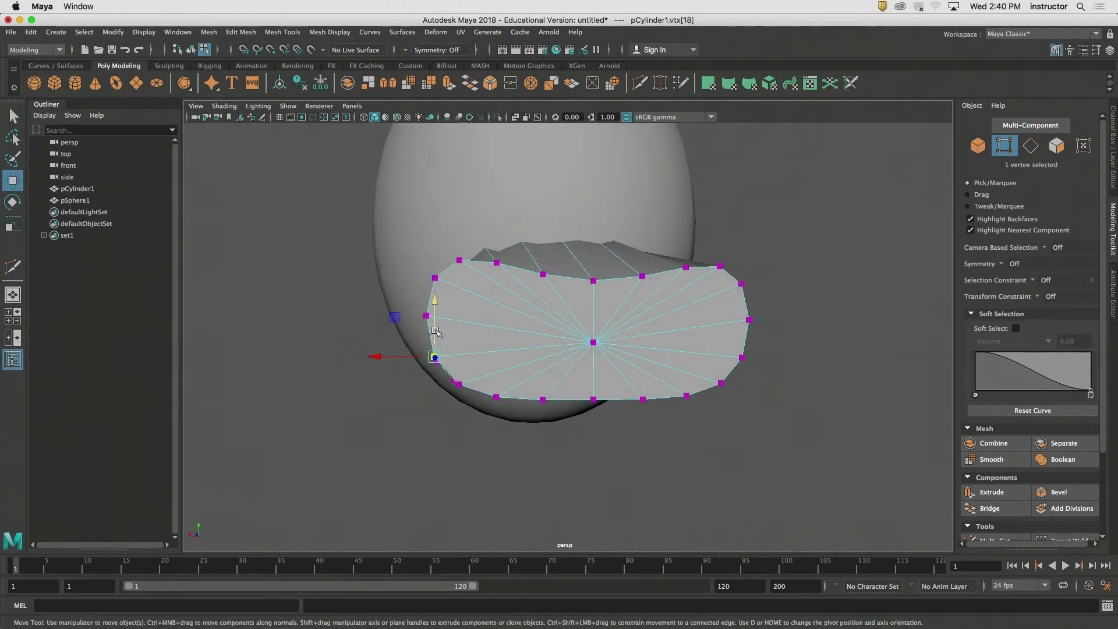
{"action": "left_click_drag", "start_coordinate": [426, 319], "coordinate": [710, 399], "text": "alt"}
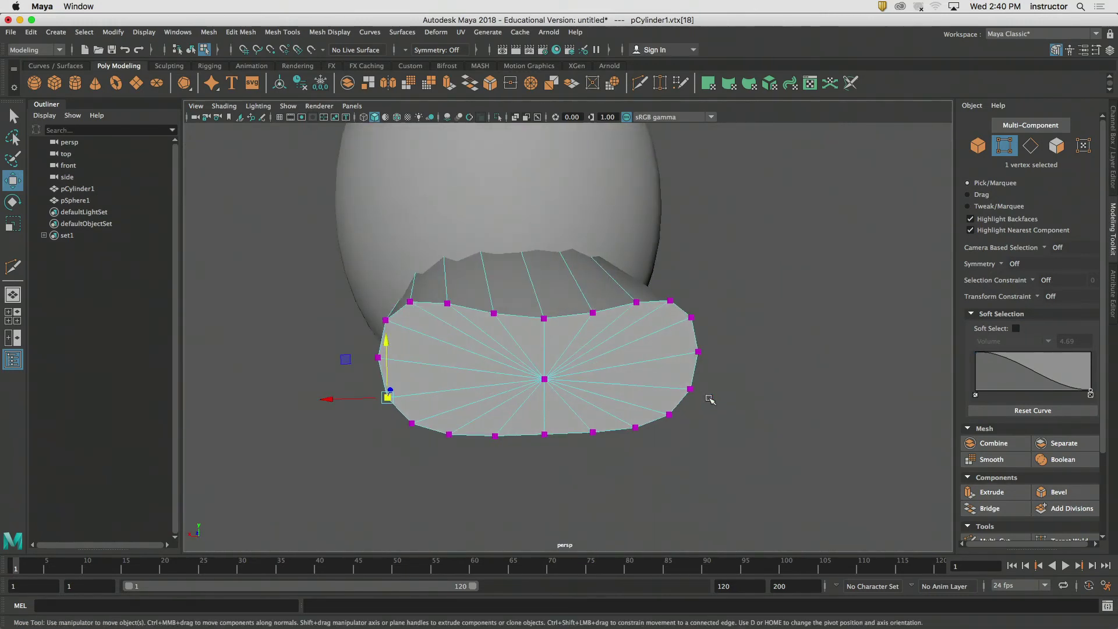
{"action": "key", "text": "q"}
{"action": "left_click", "coordinate": [897, 365]}
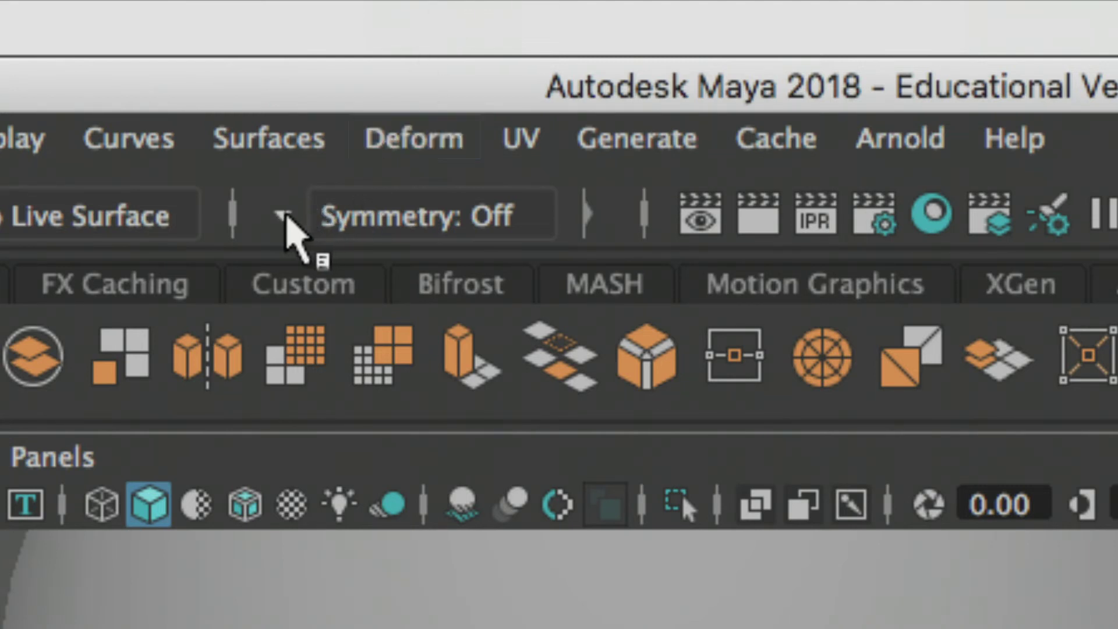
- Turn on Object X symmetry and select mirrored vertex pairs on the cylinder's end cap
{"action": "left_click", "coordinate": [284, 215]}
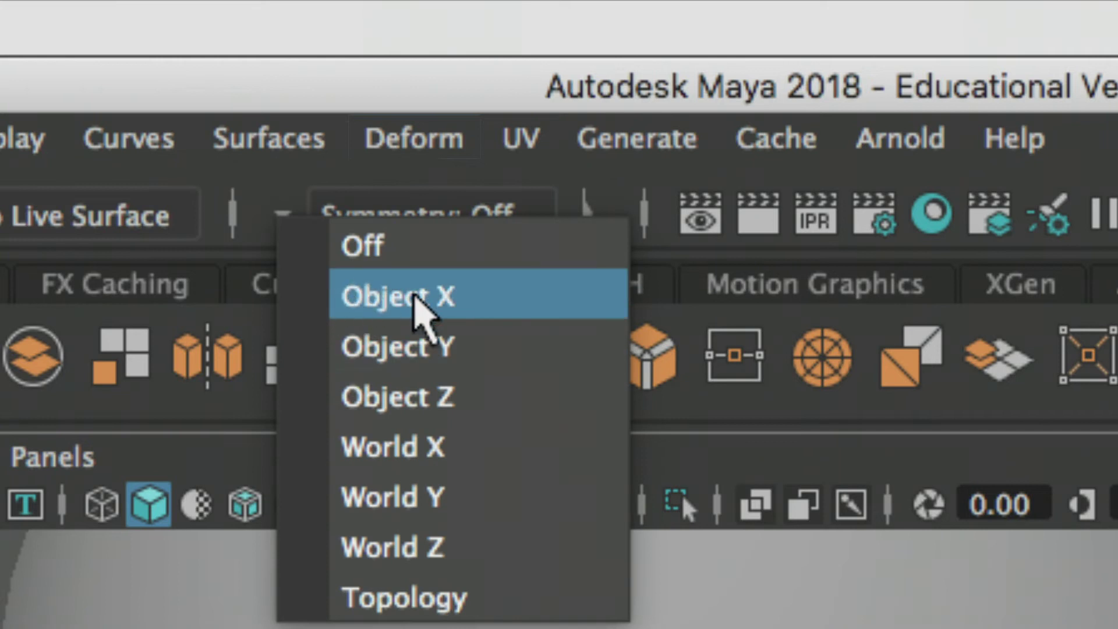
{"action": "left_click", "coordinate": [439, 305]}
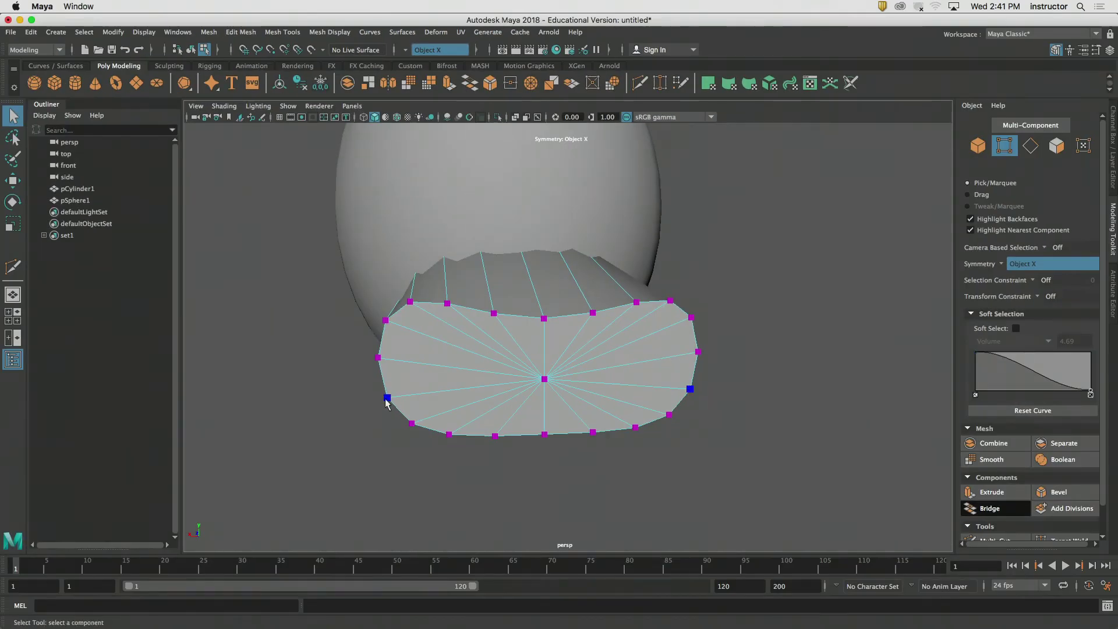
{"action": "left_click", "coordinate": [386, 399]}
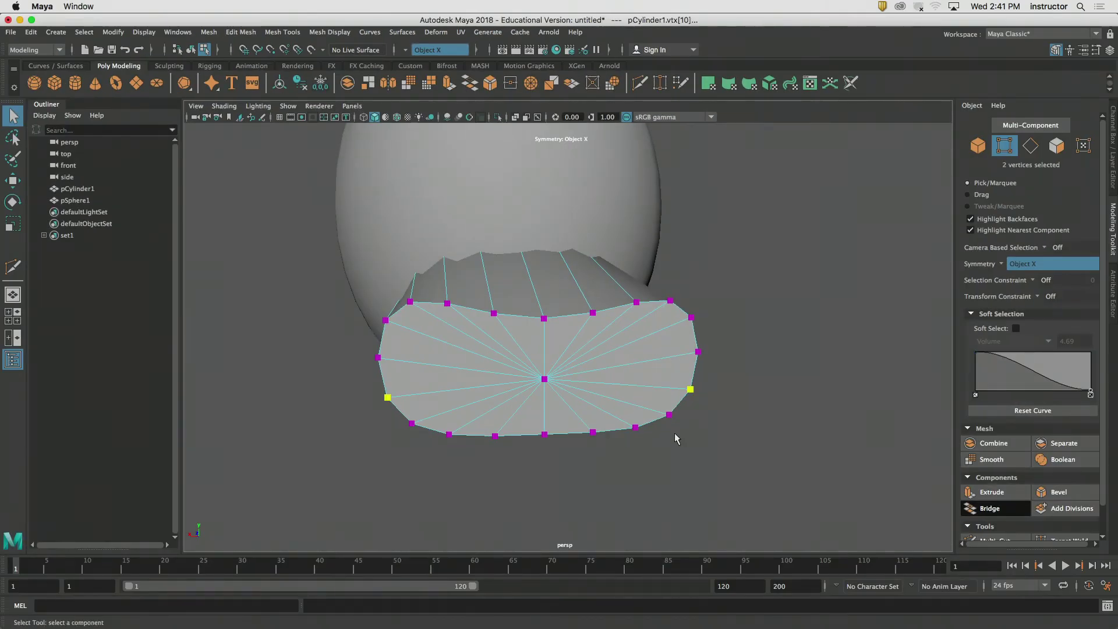
{"action": "left_click", "coordinate": [376, 359]}
{"action": "left_click_drag", "start_coordinate": [449, 435], "coordinate": [582, 363], "text": "alt"}
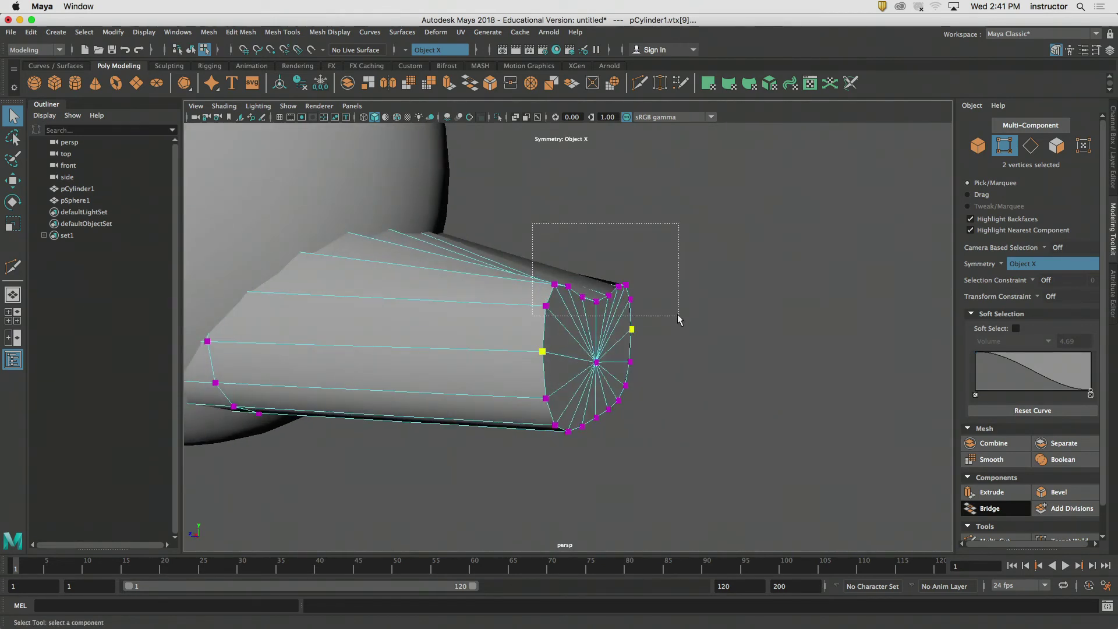
{"action": "left_click_drag", "start_coordinate": [678, 319], "coordinate": [577, 317]}
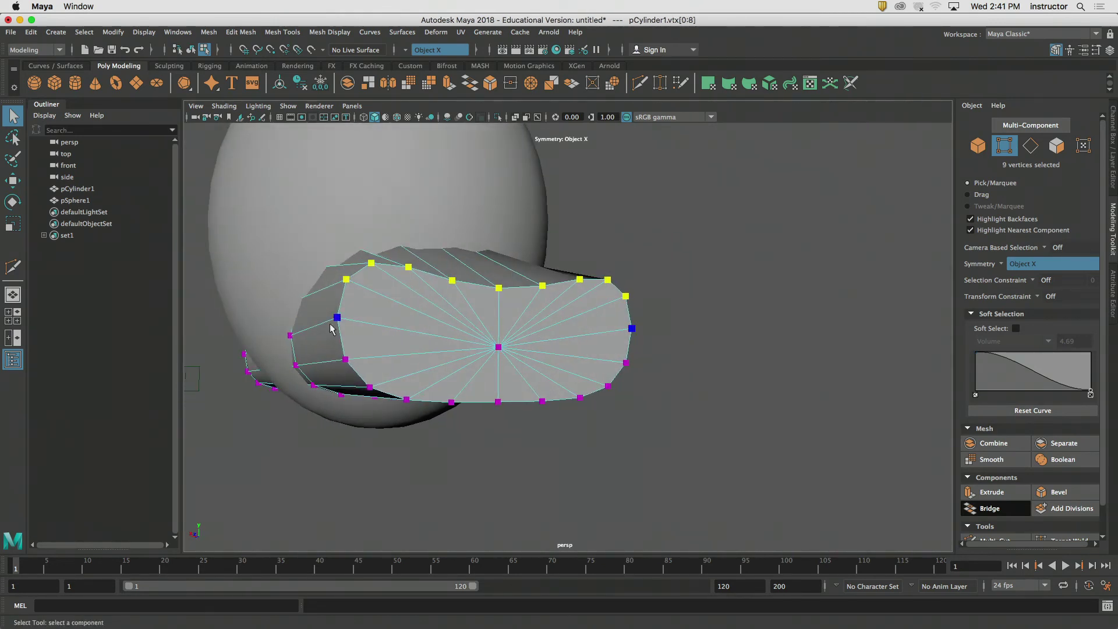
{"action": "left_click_drag", "start_coordinate": [676, 355], "coordinate": [721, 359], "text": "alt"}
{"action": "left_click", "coordinate": [682, 378]}
- Pull the lower symmetric vertex pair on the end cap inward toward the centre
{"action": "left_click_drag", "start_coordinate": [635, 378], "coordinate": [679, 394], "text": "alt"}
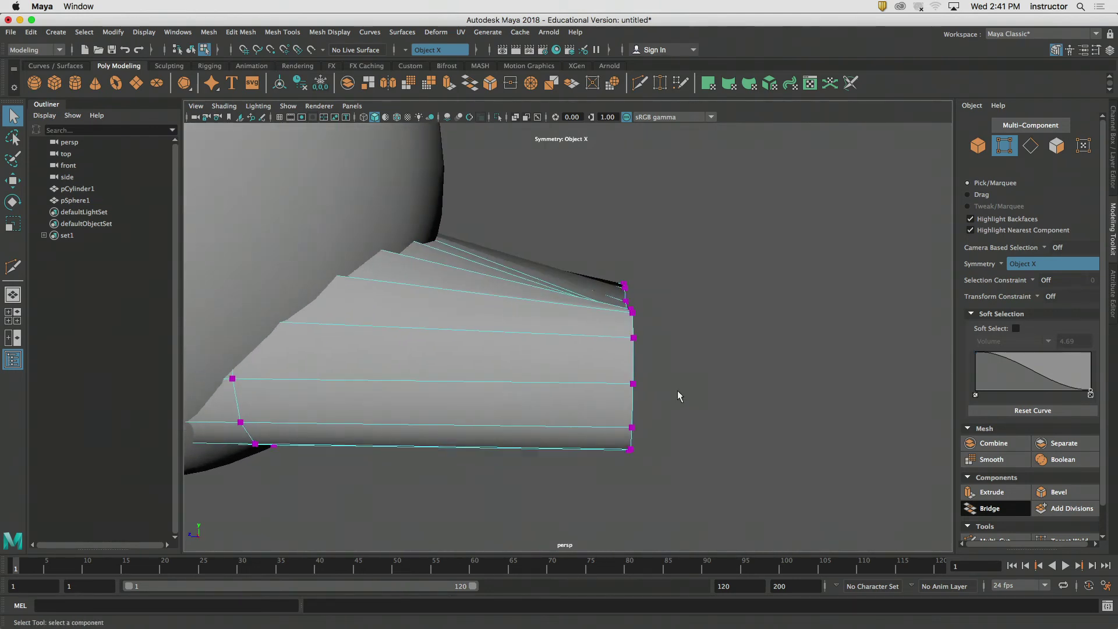
{"action": "right_click_drag", "start_coordinate": [680, 394], "coordinate": [523, 377], "text": "alt"}
{"action": "left_click_drag", "start_coordinate": [523, 377], "coordinate": [506, 338], "text": "alt"}
{"action": "left_click_drag", "start_coordinate": [583, 352], "coordinate": [544, 353], "text": "alt"}
{"action": "right_click_drag", "start_coordinate": [545, 353], "coordinate": [641, 382], "text": "alt"}
{"action": "left_click_drag", "start_coordinate": [610, 395], "coordinate": [520, 406], "text": "alt"}
{"action": "left_click", "coordinate": [546, 388]}
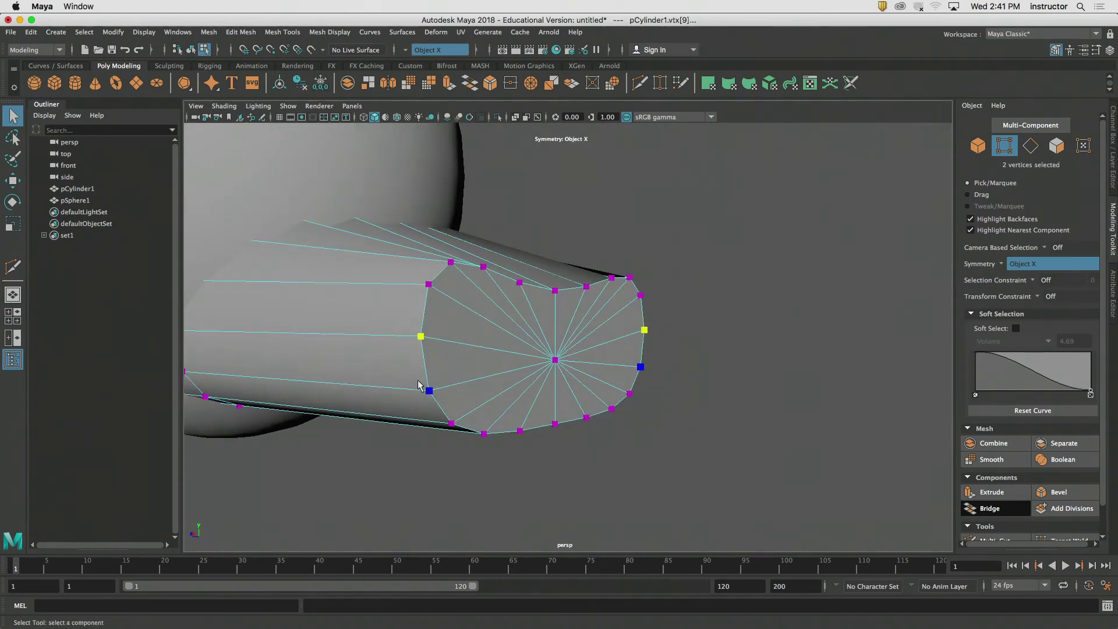
{"action": "left_click", "coordinate": [422, 383]}
{"action": "key", "text": "w"}
{"action": "left_click_drag", "start_coordinate": [455, 417], "coordinate": [419, 406], "text": "alt"}
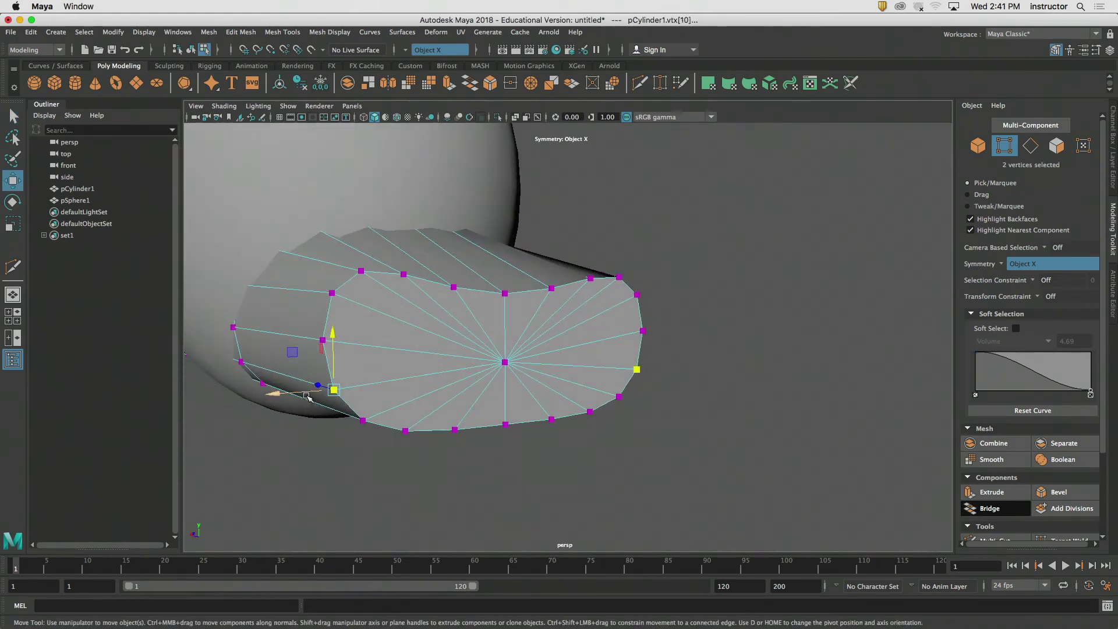
{"action": "left_click_drag", "start_coordinate": [302, 392], "coordinate": [352, 390]}
- Pull the next vertex pairs inward, lower the upper pair, and draw one back toward the body
{"action": "left_click", "coordinate": [324, 339]}
{"action": "left_click_drag", "start_coordinate": [291, 339], "coordinate": [346, 337]}
{"action": "left_click_drag", "start_coordinate": [405, 391], "coordinate": [440, 376], "text": "alt"}
{"action": "left_click_drag", "start_coordinate": [543, 294], "coordinate": [495, 392]}
{"action": "left_click", "coordinate": [545, 378]}
{"action": "left_click", "coordinate": [542, 354]}
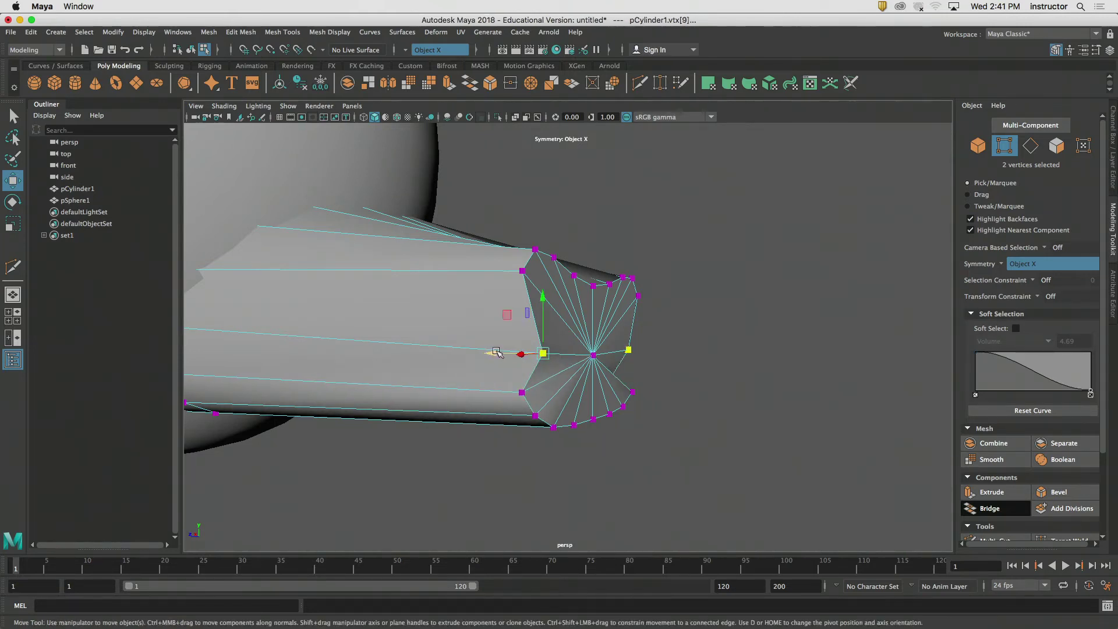
{"action": "left_click_drag", "start_coordinate": [497, 353], "coordinate": [458, 354]}
- Pull the cap's top vertex pair inward and lower it, nudging a lower pair outward
{"action": "left_click", "coordinate": [522, 274]}
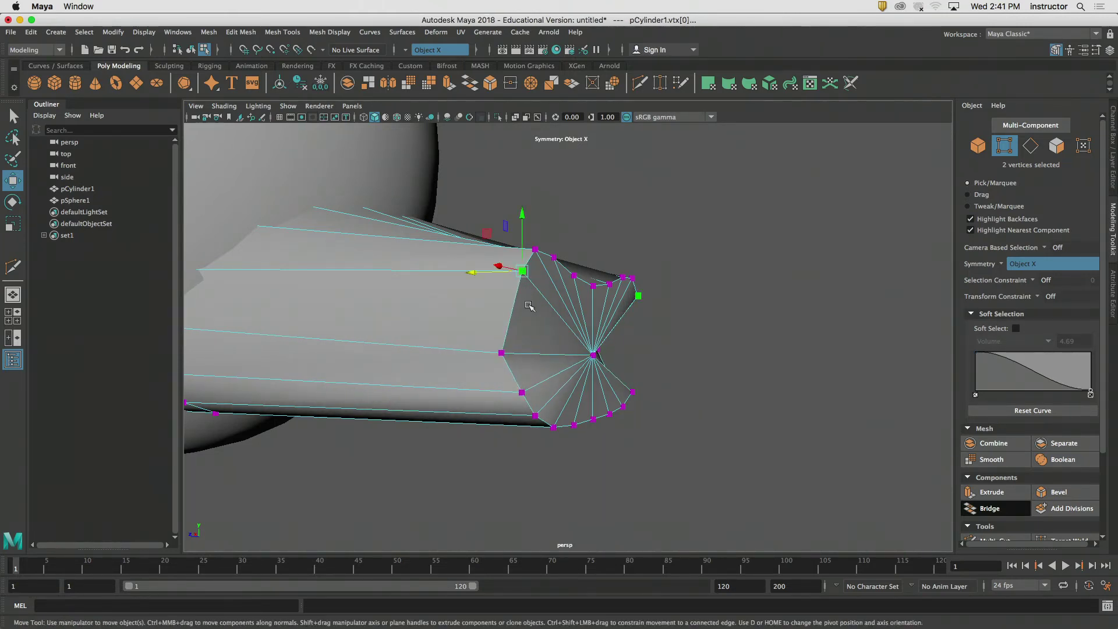
{"action": "left_click_drag", "start_coordinate": [530, 305], "coordinate": [546, 304], "text": "alt"}
{"action": "left_click_drag", "start_coordinate": [505, 267], "coordinate": [424, 276]}
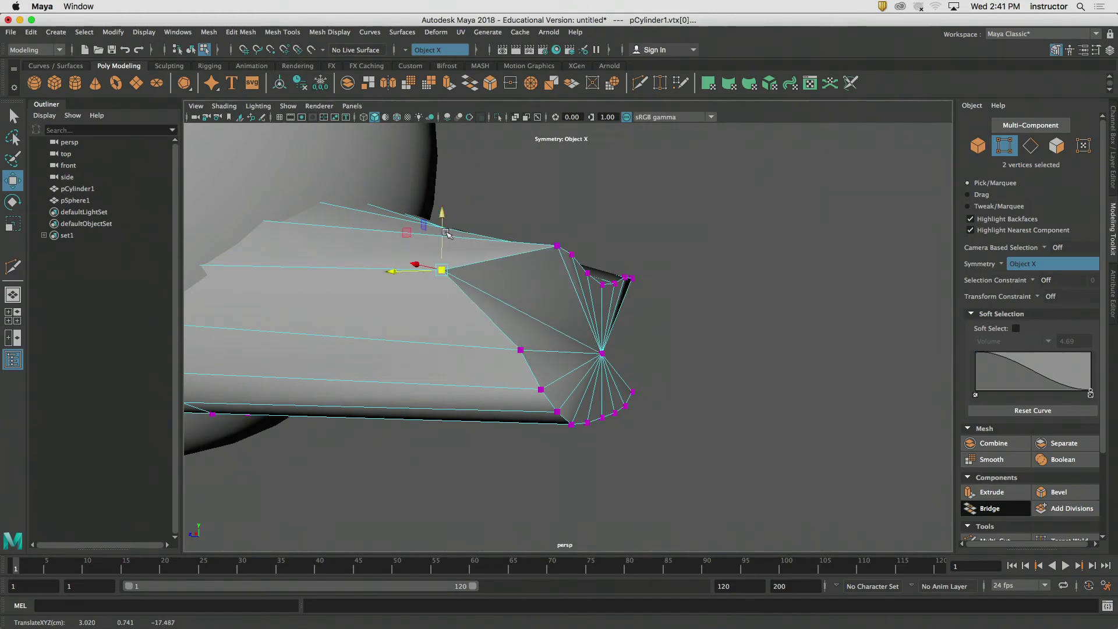
{"action": "left_click_drag", "start_coordinate": [445, 232], "coordinate": [447, 264]}
{"action": "left_click_drag", "start_coordinate": [459, 317], "coordinate": [382, 341], "text": "alt"}
{"action": "left_click_drag", "start_coordinate": [286, 375], "coordinate": [303, 371]}
- Pull the head's tip vertices inward to taper the end
{"action": "left_click", "coordinate": [419, 318]}
{"action": "left_click_drag", "start_coordinate": [423, 322], "coordinate": [537, 311], "text": "alt"}
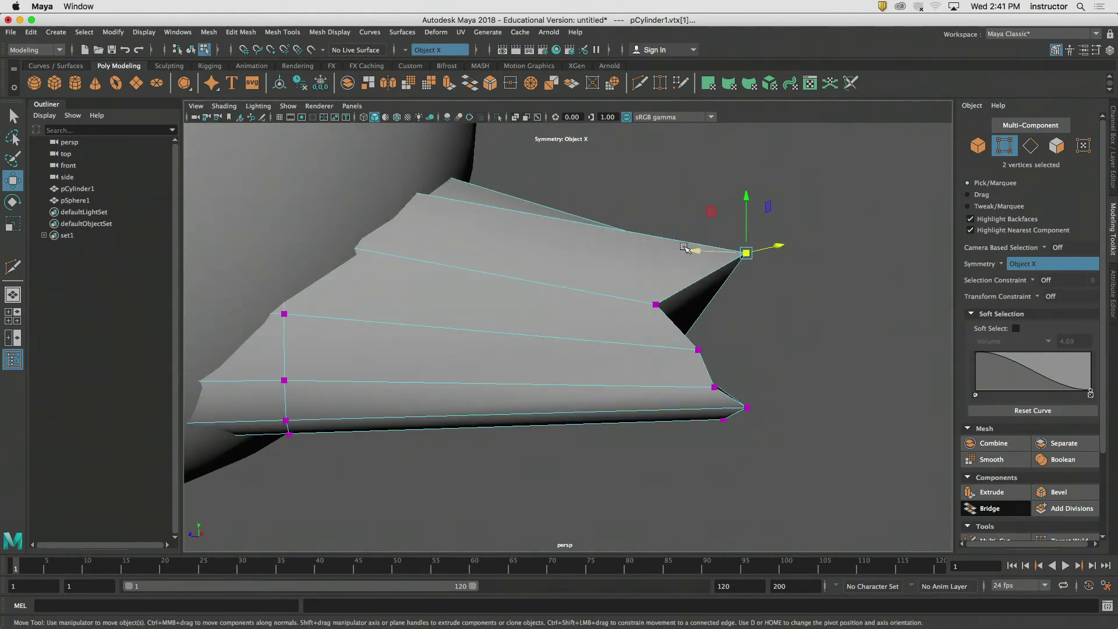
{"action": "left_click_drag", "start_coordinate": [685, 248], "coordinate": [524, 385]}
{"action": "left_click", "coordinate": [705, 362]}
{"action": "left_click", "coordinate": [684, 349]}
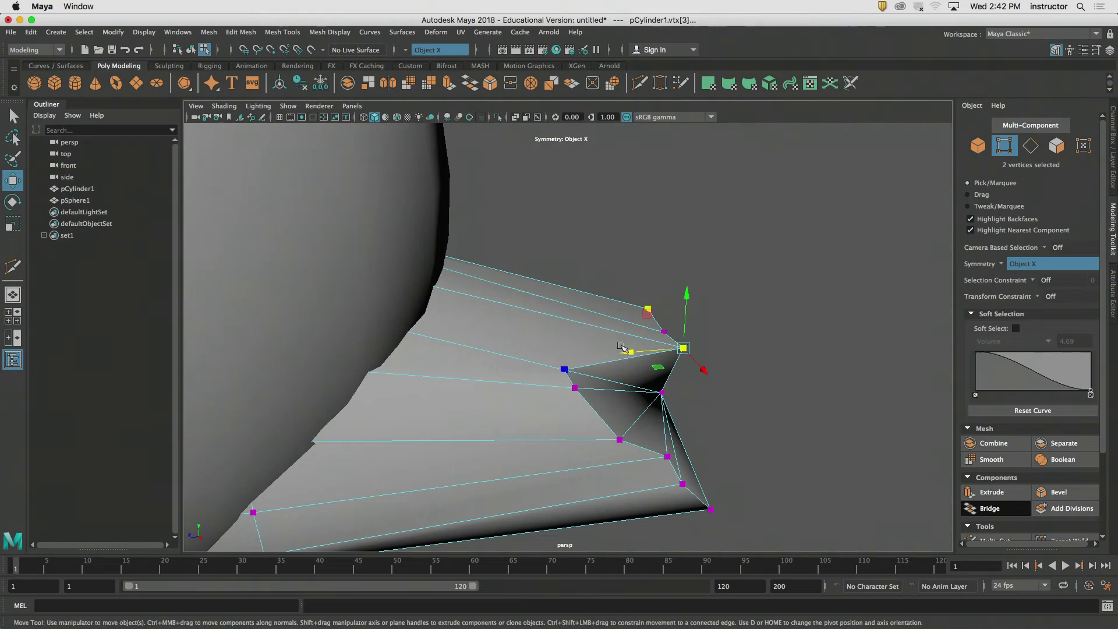
{"action": "left_click_drag", "start_coordinate": [628, 351], "coordinate": [445, 378]}
{"action": "left_click", "coordinate": [652, 335]}
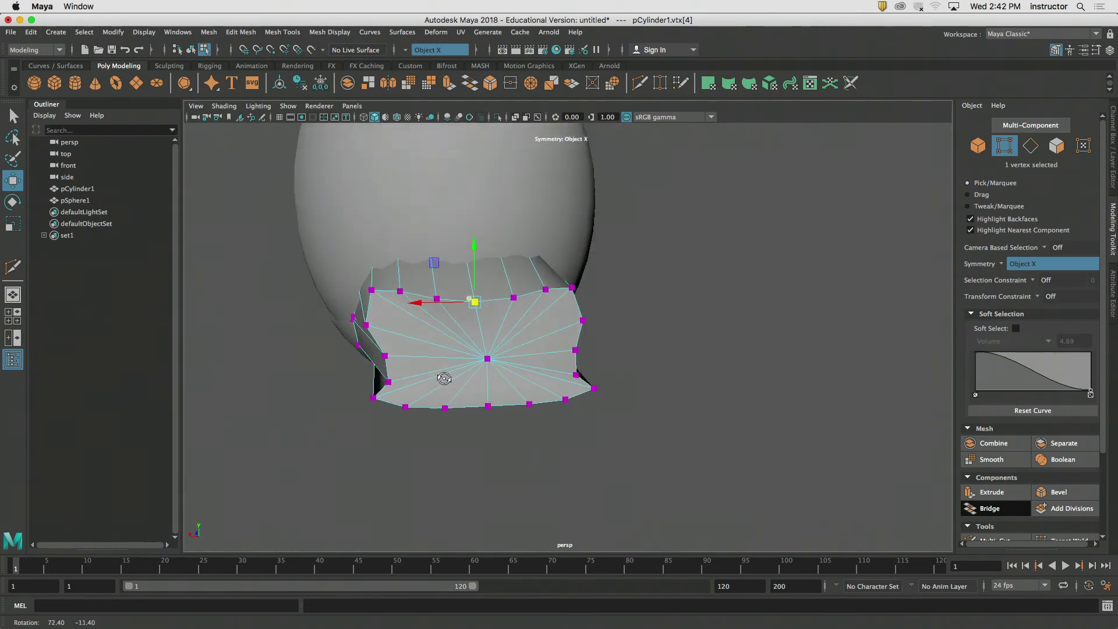
- Move the vertex pairs along the cap's top edge and outer corner toward the centre
{"action": "left_click", "coordinate": [435, 299]}
{"action": "left_click_drag", "start_coordinate": [404, 301], "coordinate": [370, 332]}
{"action": "left_click", "coordinate": [401, 293]}
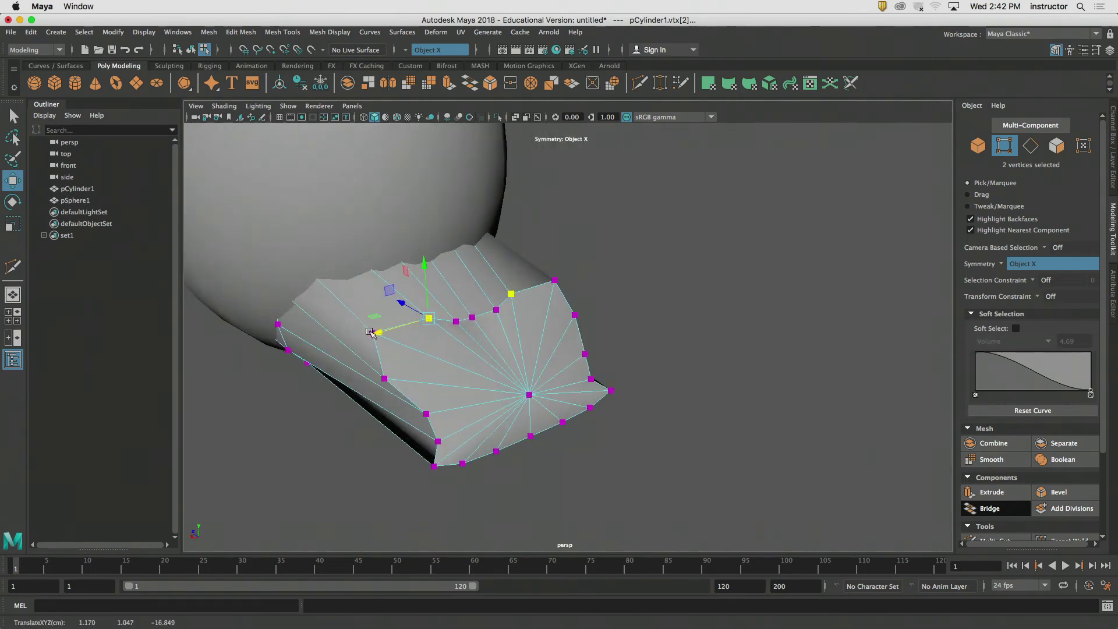
{"action": "left_click", "coordinate": [500, 308]}
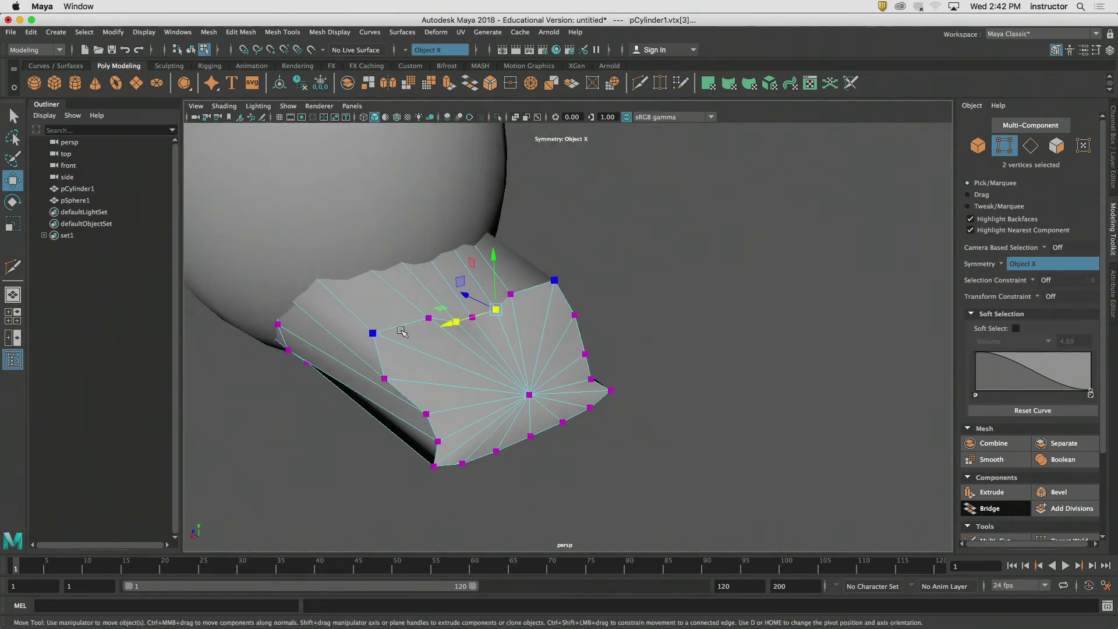
{"action": "left_click", "coordinate": [373, 333]}
{"action": "left_click_drag", "start_coordinate": [337, 344], "coordinate": [361, 339]}
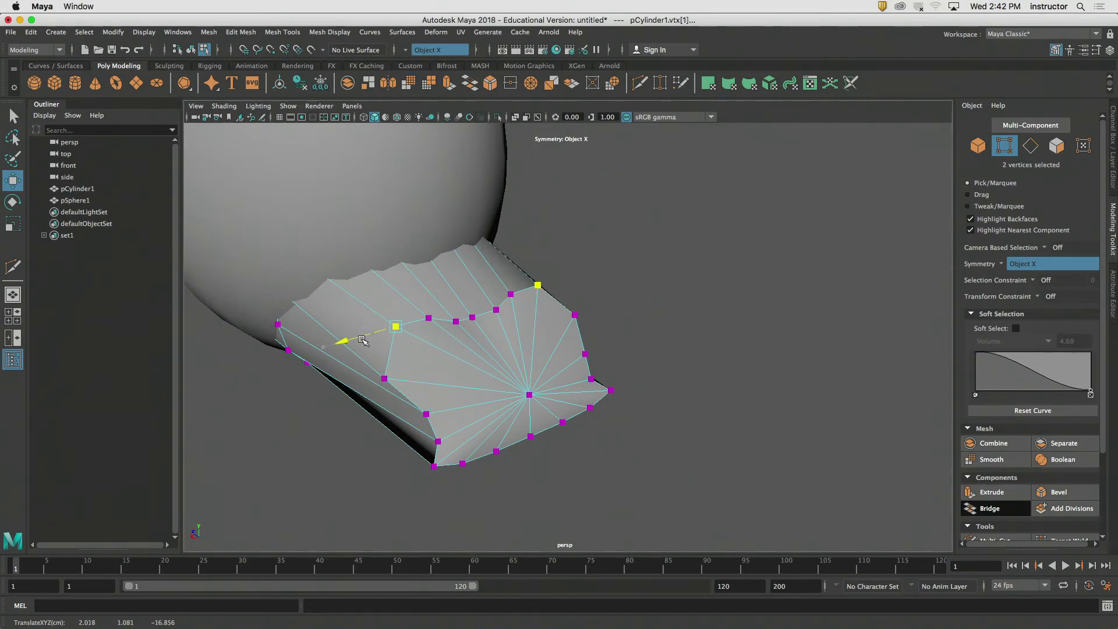
{"action": "left_click", "coordinate": [386, 382]}
{"action": "left_click_drag", "start_coordinate": [355, 386], "coordinate": [383, 381]}
- Shift the cap's centre vertex sideways to square off the end-cap outline
{"action": "left_click_drag", "start_coordinate": [406, 402], "coordinate": [543, 388], "text": "alt"}
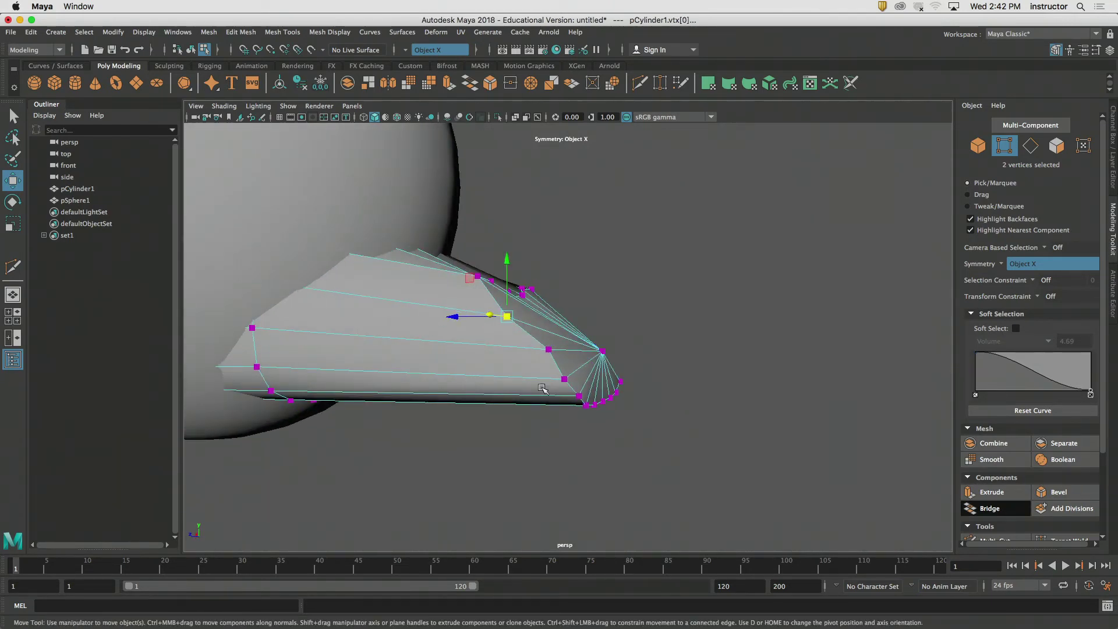
{"action": "left_click", "coordinate": [602, 351]}
{"action": "left_click_drag", "start_coordinate": [576, 353], "coordinate": [491, 344]}
{"action": "key", "text": "q"}
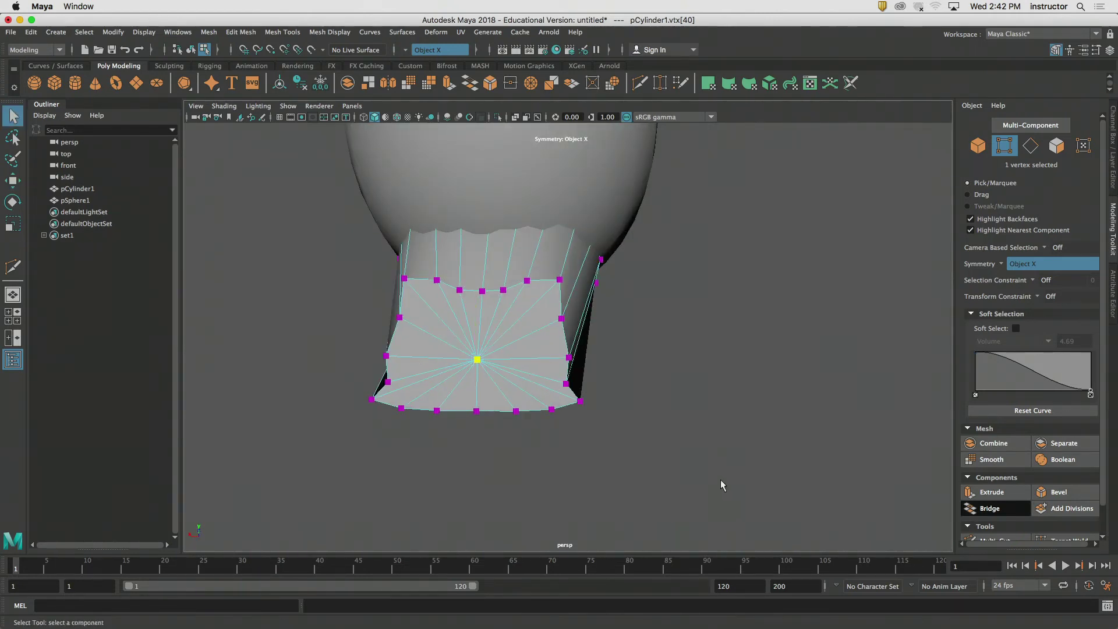
{"action": "left_click", "coordinate": [721, 480]}
{"action": "left_click_drag", "start_coordinate": [722, 480], "coordinate": [819, 270], "text": "alt"}
{"action": "left_click", "coordinate": [978, 145]}
{"action": "left_click", "coordinate": [691, 271]}
{"action": "left_click_drag", "start_coordinate": [691, 271], "coordinate": [433, 332], "text": "alt"}
{"action": "right_click_drag", "start_coordinate": [432, 332], "coordinate": [615, 359], "text": "alt"}
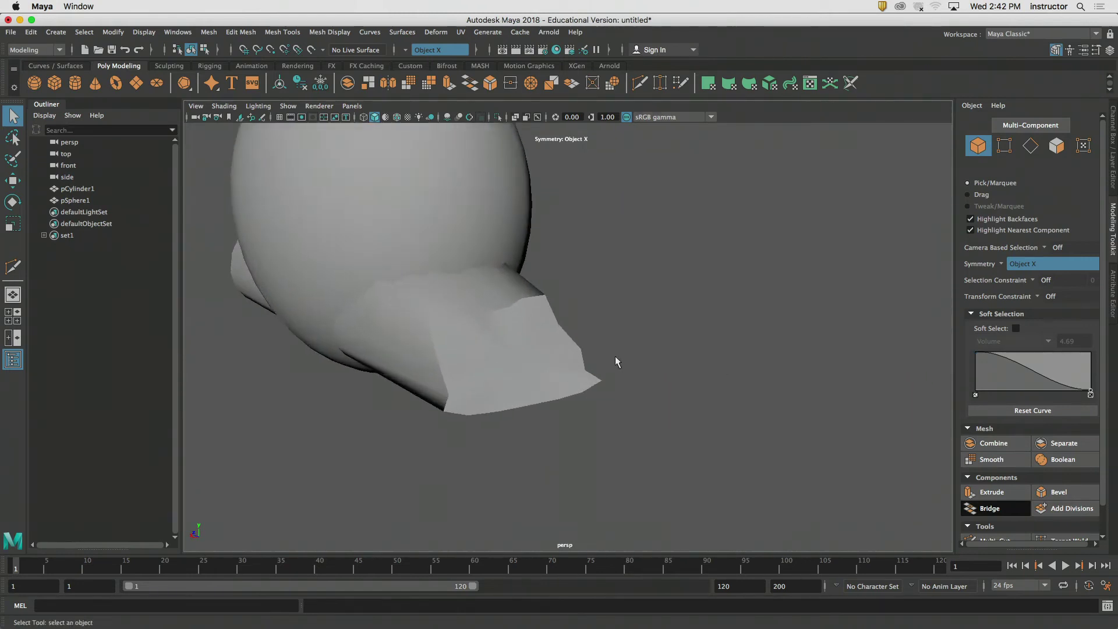
{"action": "mouse_move", "coordinate": [615, 358]}
{"action": "left_mouse_down", "text": "alt"}
{"action": "mouse_move", "coordinate": [555, 353]}
{"action": "mouse_move", "coordinate": [598, 349]}
{"action": "left_mouse_up", "text": "alt"}
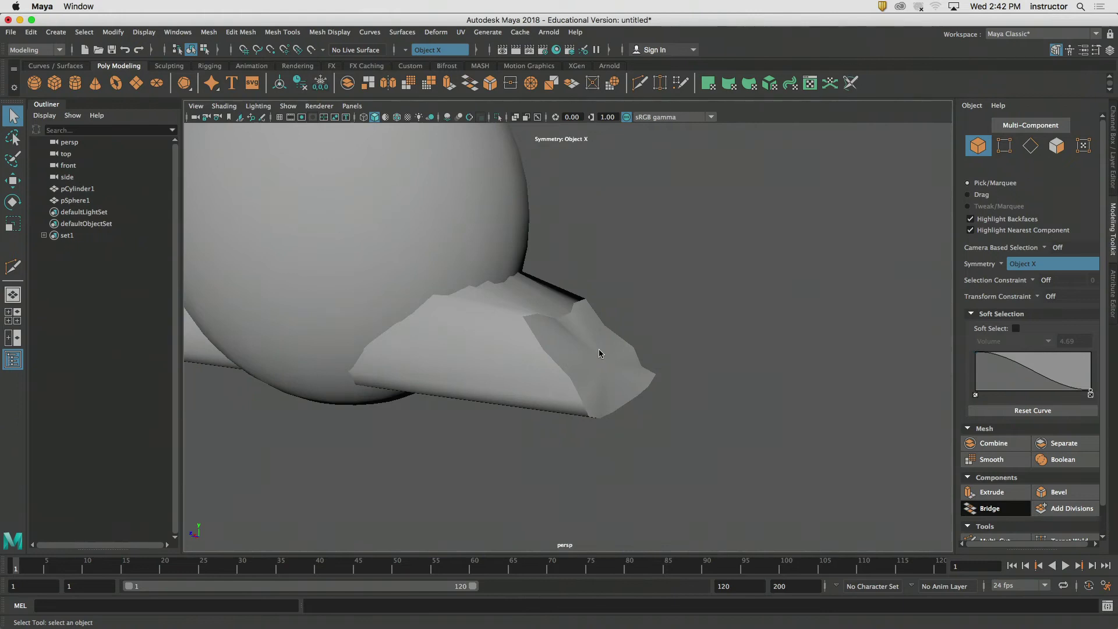
{"action": "left_click", "coordinate": [604, 366]}
{"action": "right_click_drag", "start_coordinate": [604, 366], "coordinate": [748, 363], "text": "alt"}
{"action": "left_click_drag", "start_coordinate": [748, 362], "coordinate": [728, 371], "text": "alt"}
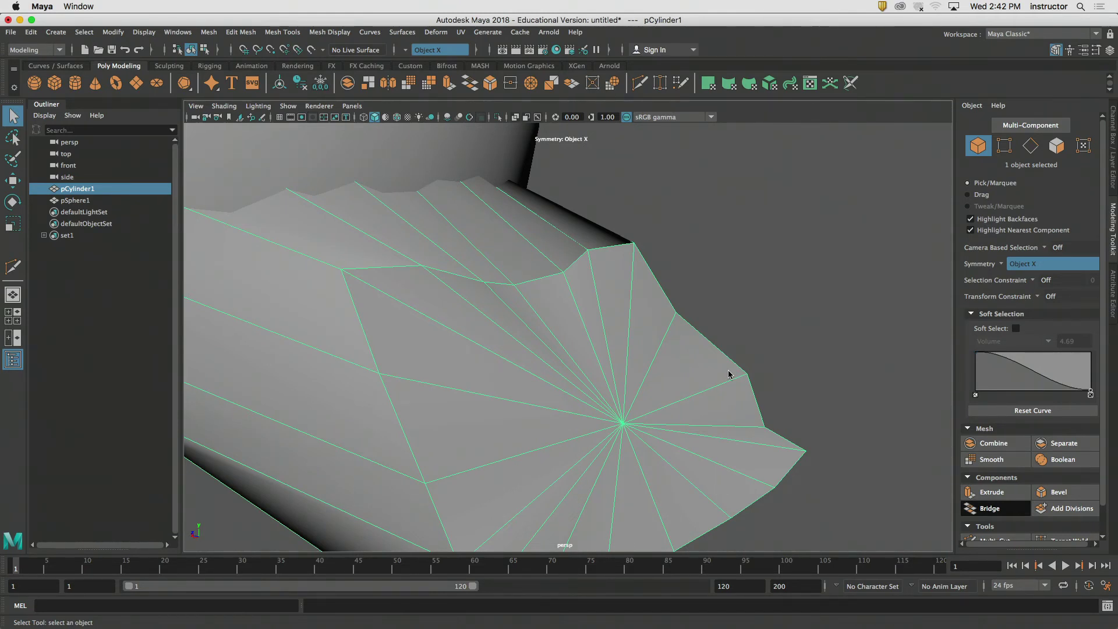
{"action": "left_click_drag", "start_coordinate": [729, 375], "coordinate": [655, 399], "text": "alt"}
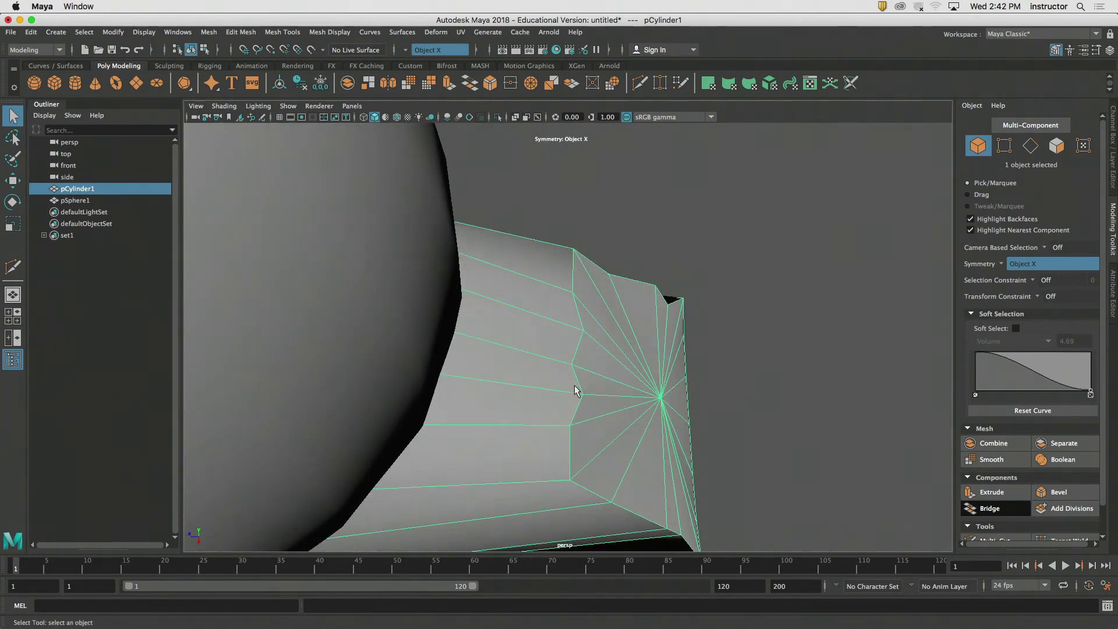
{"action": "left_click", "coordinate": [1005, 147]}
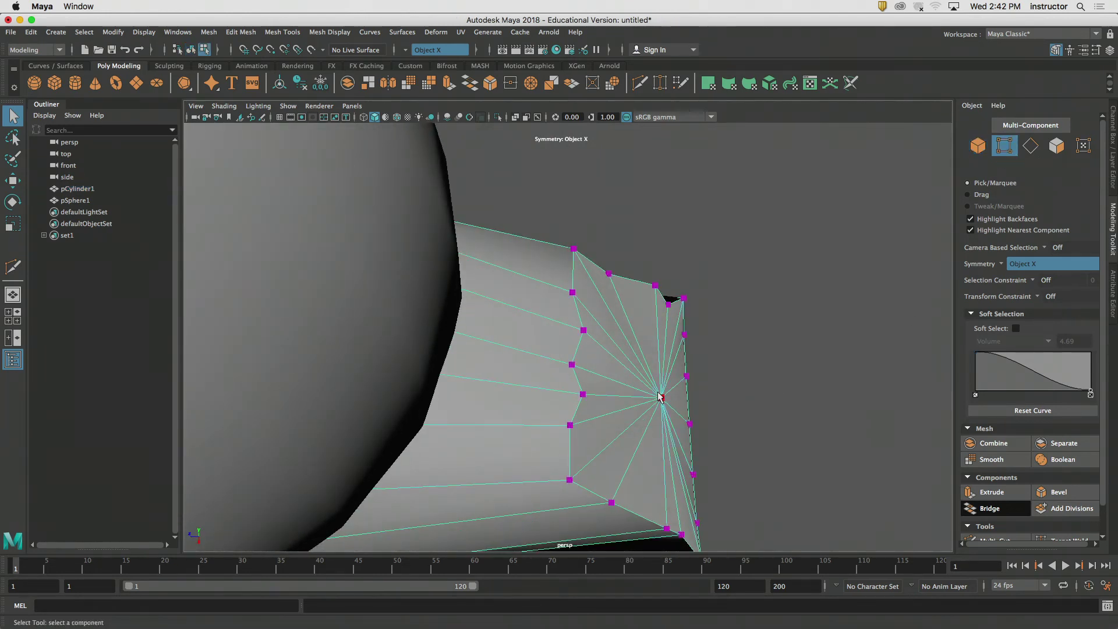
- Line up the misaligned vertex pairs beside the cap into a straight column along X
{"action": "left_click", "coordinate": [584, 396]}
{"action": "key", "text": "w"}
{"action": "left_click_drag", "start_coordinate": [556, 396], "coordinate": [545, 397]}
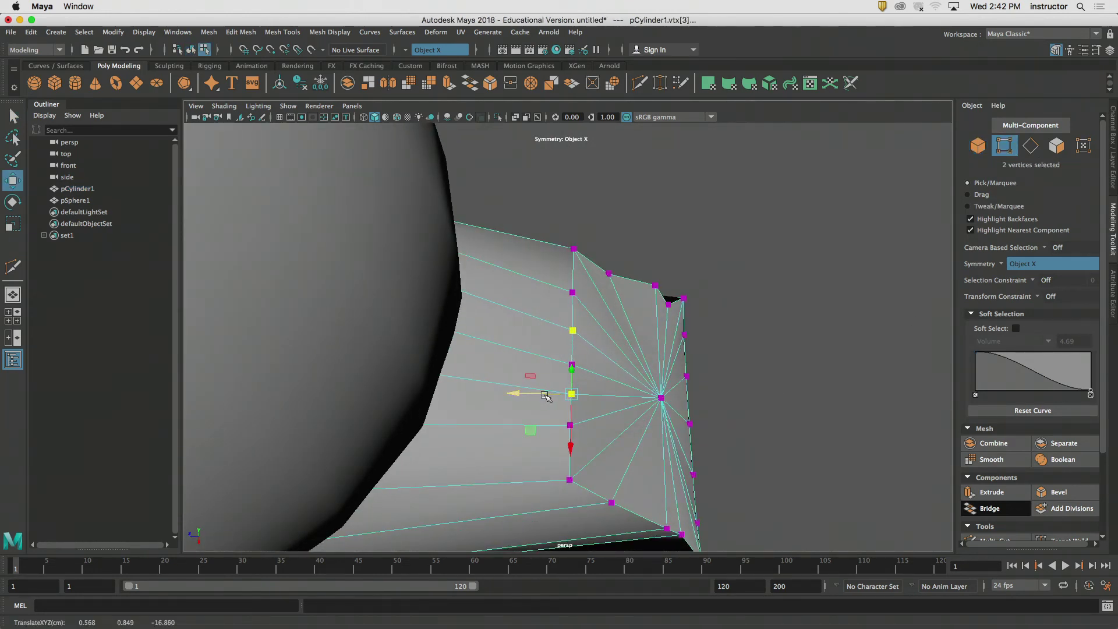
{"action": "left_click", "coordinate": [714, 420]}
{"action": "left_click_drag", "start_coordinate": [714, 420], "coordinate": [669, 341], "text": "alt"}
{"action": "left_click", "coordinate": [689, 332]}
{"action": "left_click", "coordinate": [679, 314]}
{"action": "left_click", "coordinate": [724, 399]}
{"action": "left_click_drag", "start_coordinate": [724, 399], "coordinate": [445, 398], "text": "alt"}
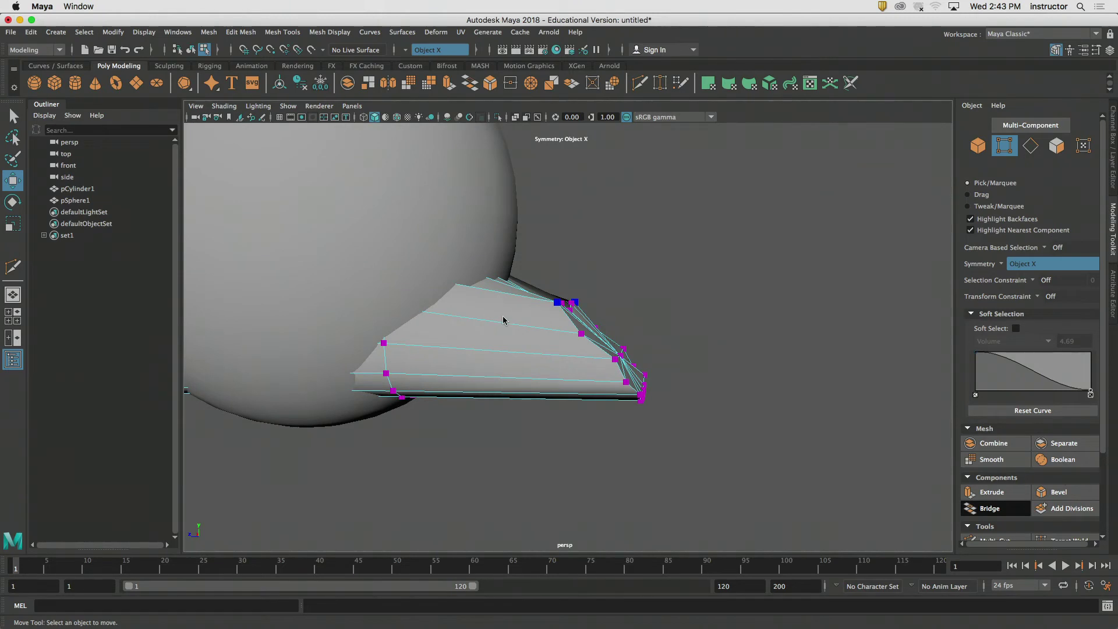
{"action": "middle_click_drag", "start_coordinate": [627, 175], "coordinate": [692, 200], "text": "alt"}
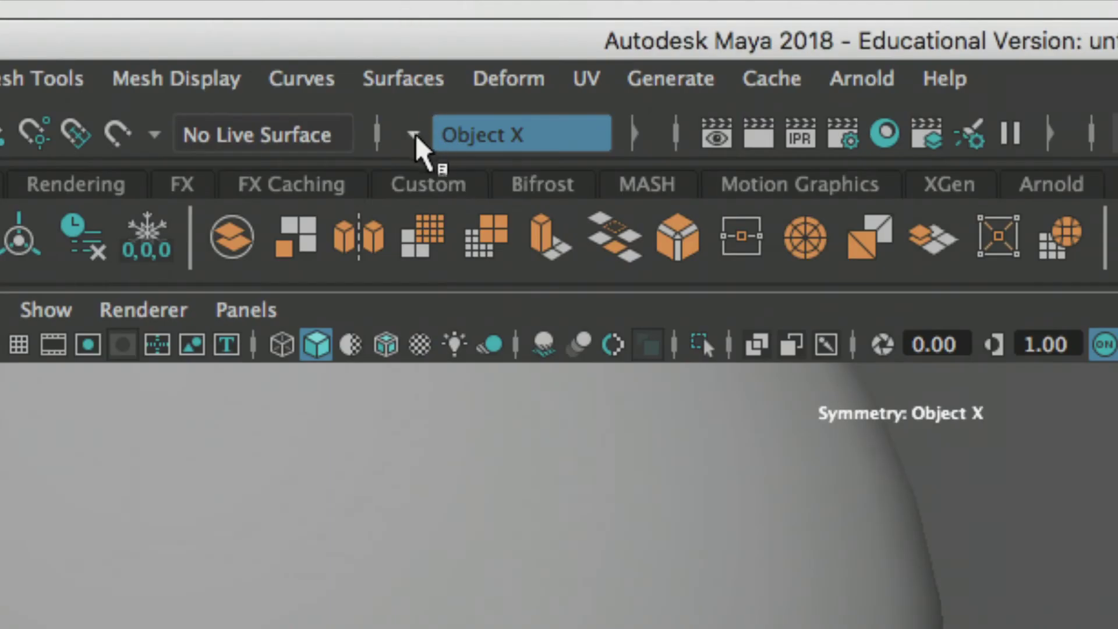
- Set symmetry to Off and view the whole sphere and cylinder
{"action": "left_click", "coordinate": [406, 49]}
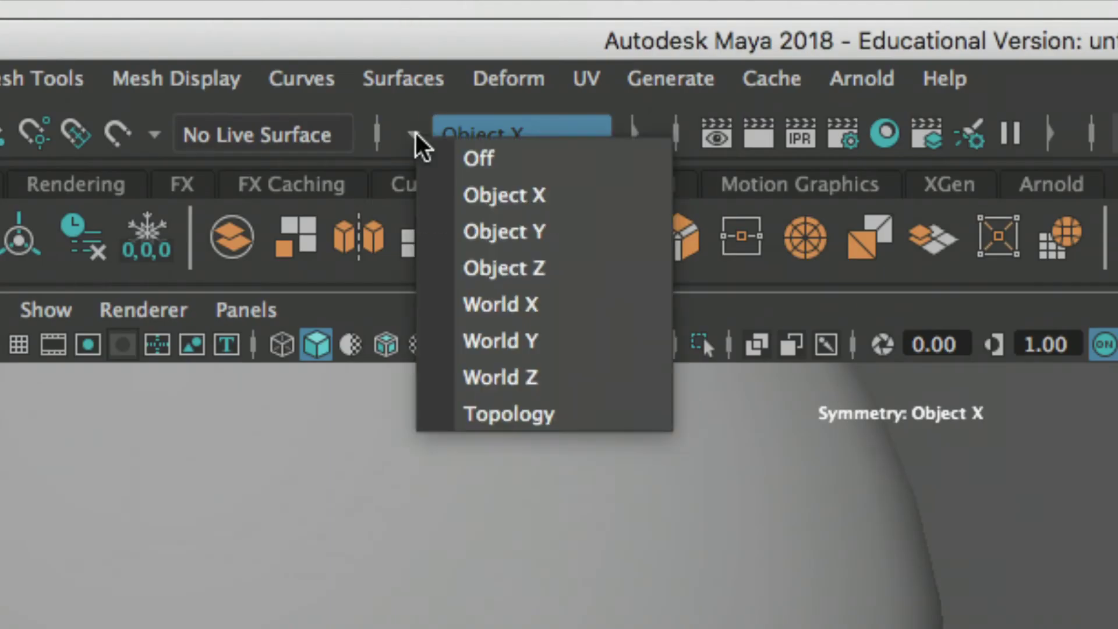
{"action": "left_click", "coordinate": [460, 156]}
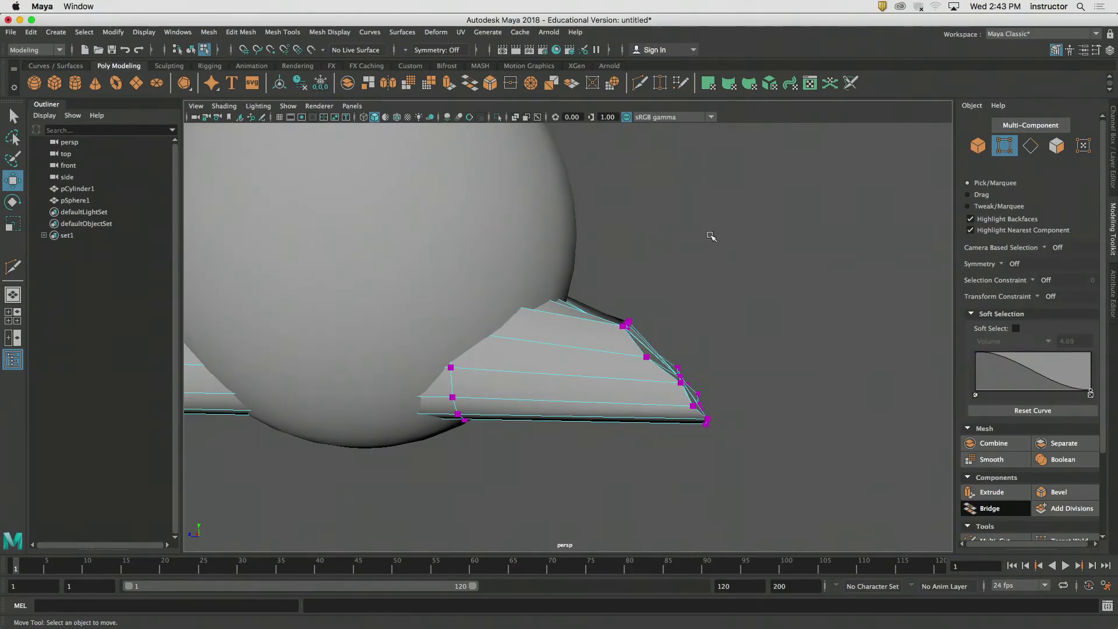
{"action": "left_click_drag", "start_coordinate": [712, 237], "coordinate": [622, 301], "text": "alt"}
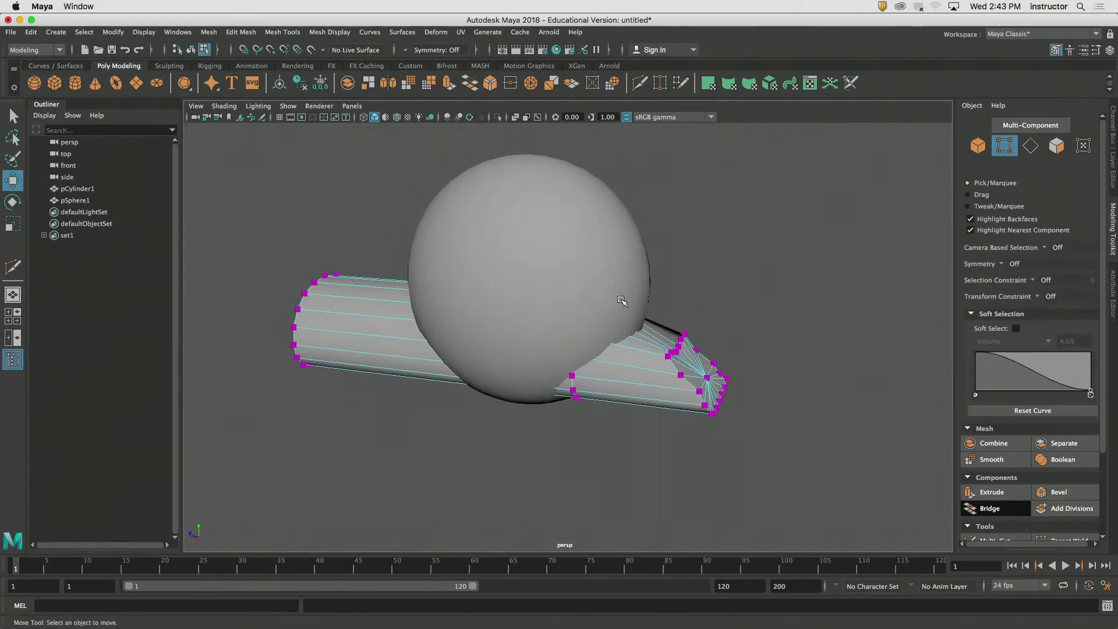
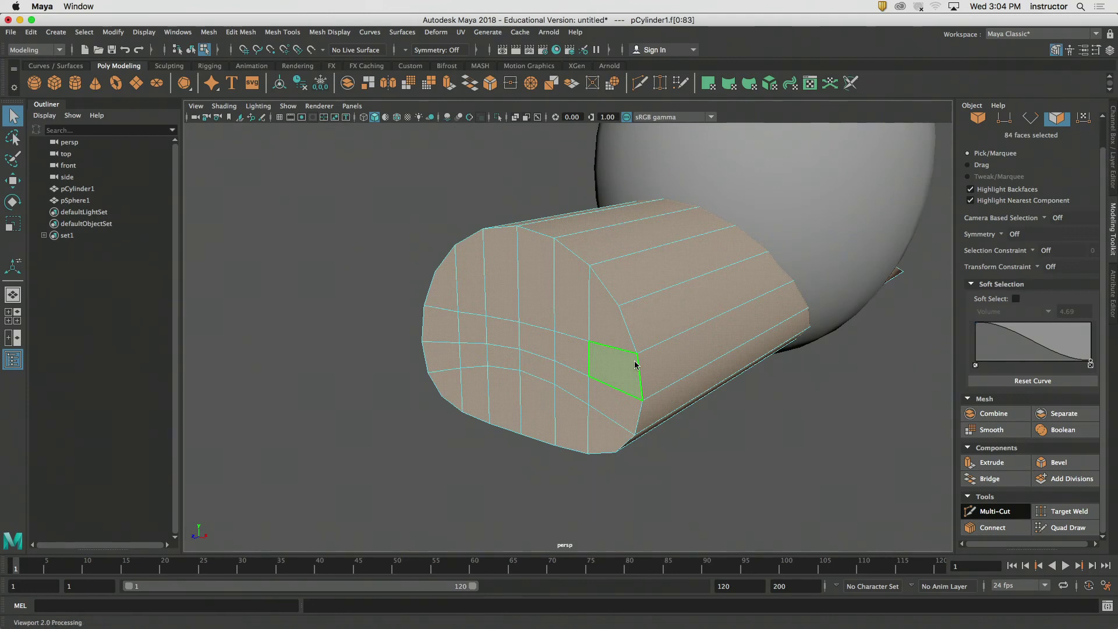
- Pick a few faces on the cylinder's gridded end cap, then clear the selection
{"action": "left_click", "coordinate": [740, 445]}
{"action": "left_click", "coordinate": [507, 301]}
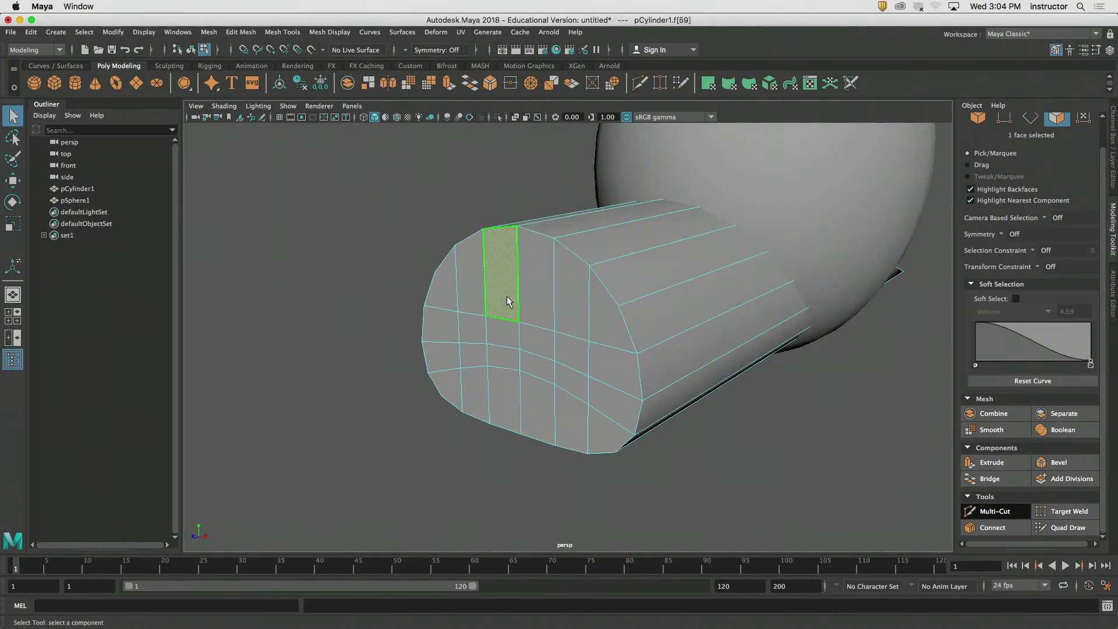
{"action": "left_click", "coordinate": [561, 299], "text": "shift"}
{"action": "left_click", "coordinate": [549, 298], "text": "shift"}
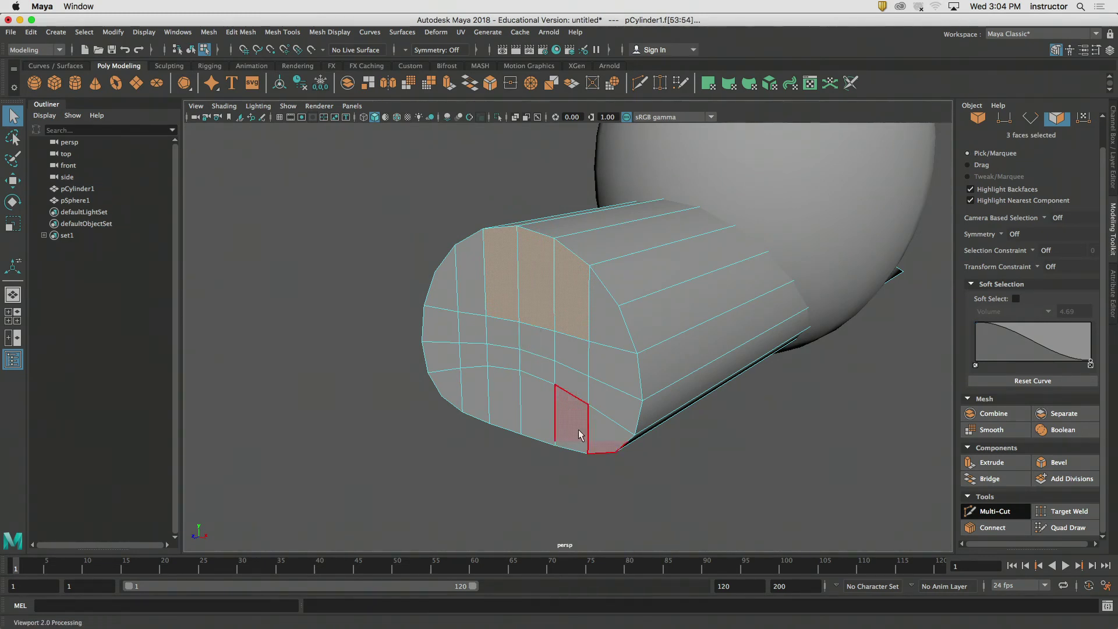
{"action": "left_click", "coordinate": [699, 470]}
- Orbit and pan to reframe the cylinder, then open the Windows menu
{"action": "left_click_drag", "start_coordinate": [676, 463], "coordinate": [618, 418], "text": "alt"}
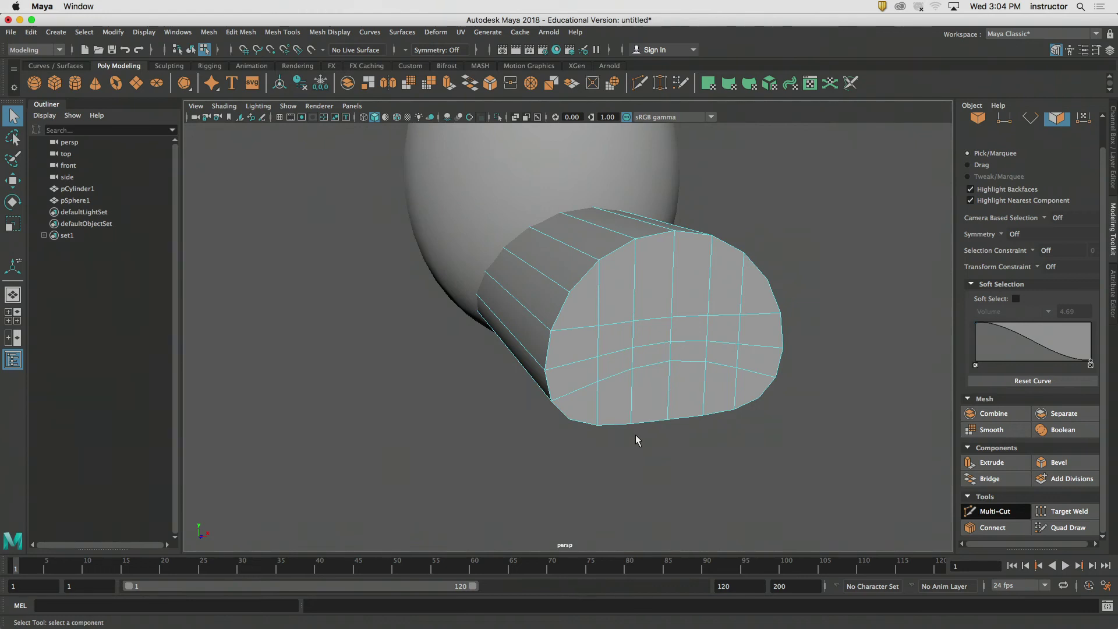
{"action": "left_click_drag", "start_coordinate": [607, 400], "coordinate": [615, 373], "text": "alt"}
{"action": "middle_click_drag", "start_coordinate": [616, 372], "coordinate": [541, 385], "text": "alt"}
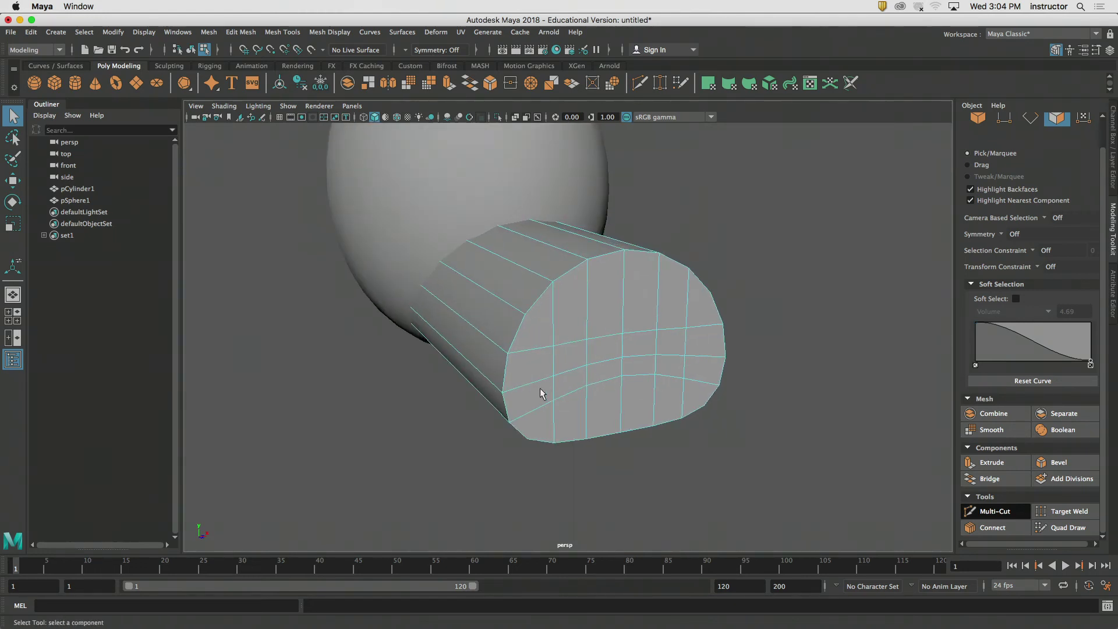
{"action": "left_click", "coordinate": [176, 29]}
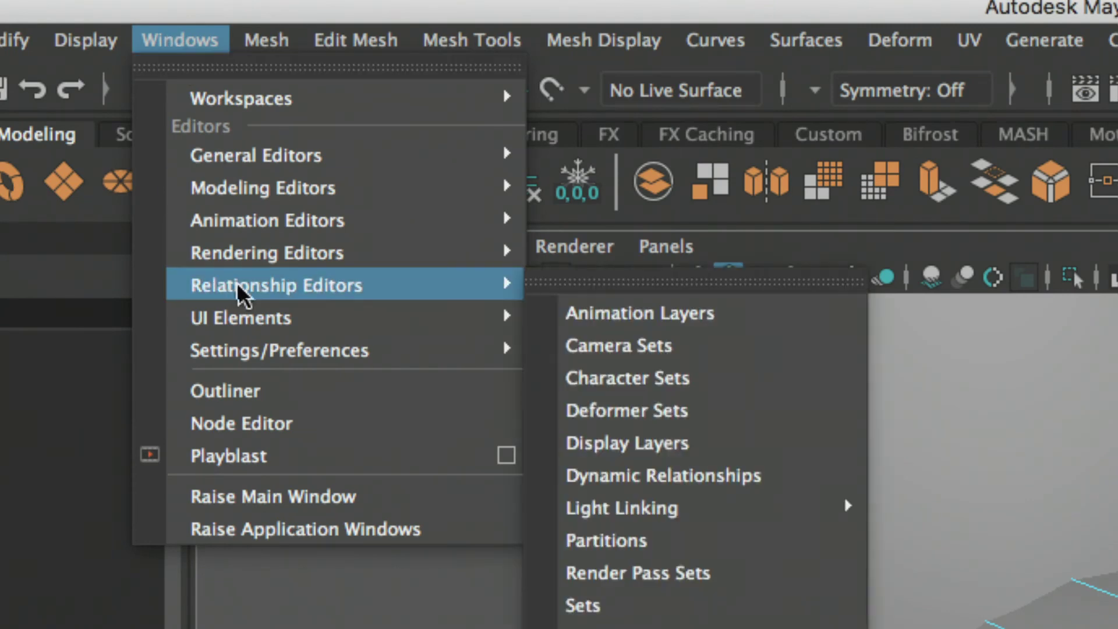
- Open Color Settings, move the window aside, and select a cap face for reference
{"action": "mouse_move", "coordinate": [265, 350]}
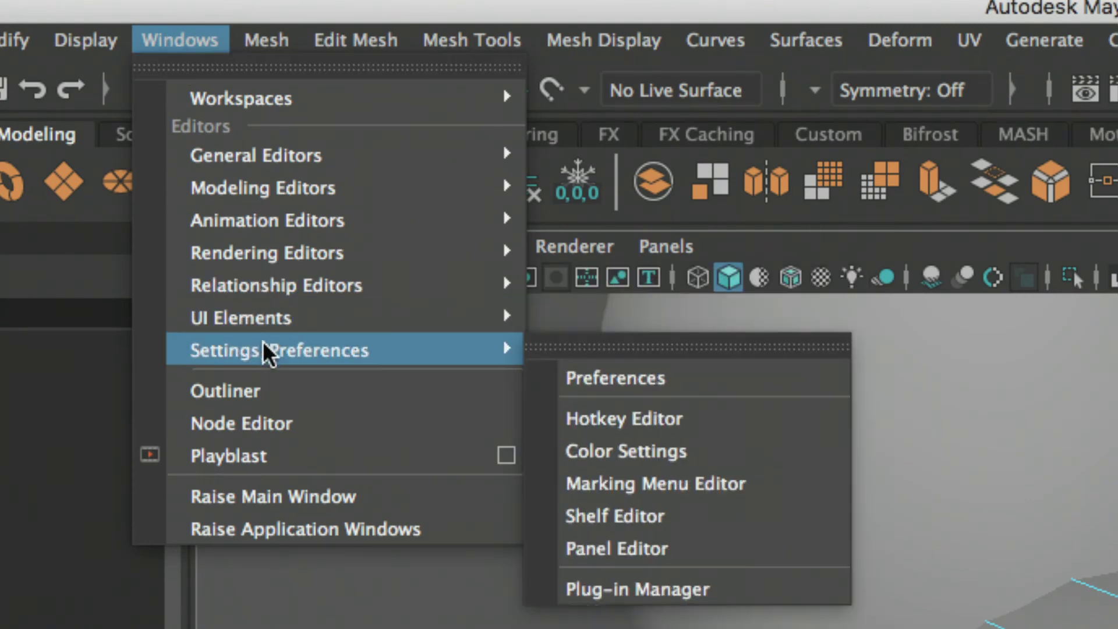
{"action": "left_click", "coordinate": [711, 452]}
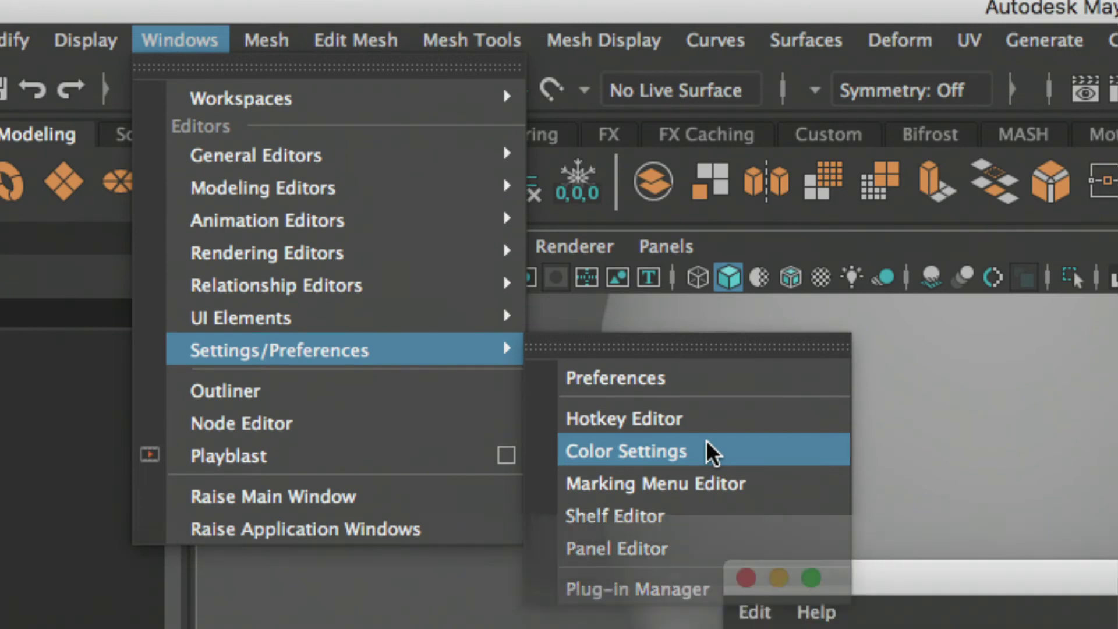
{"action": "left_click_drag", "start_coordinate": [909, 590], "coordinate": [339, 67]}
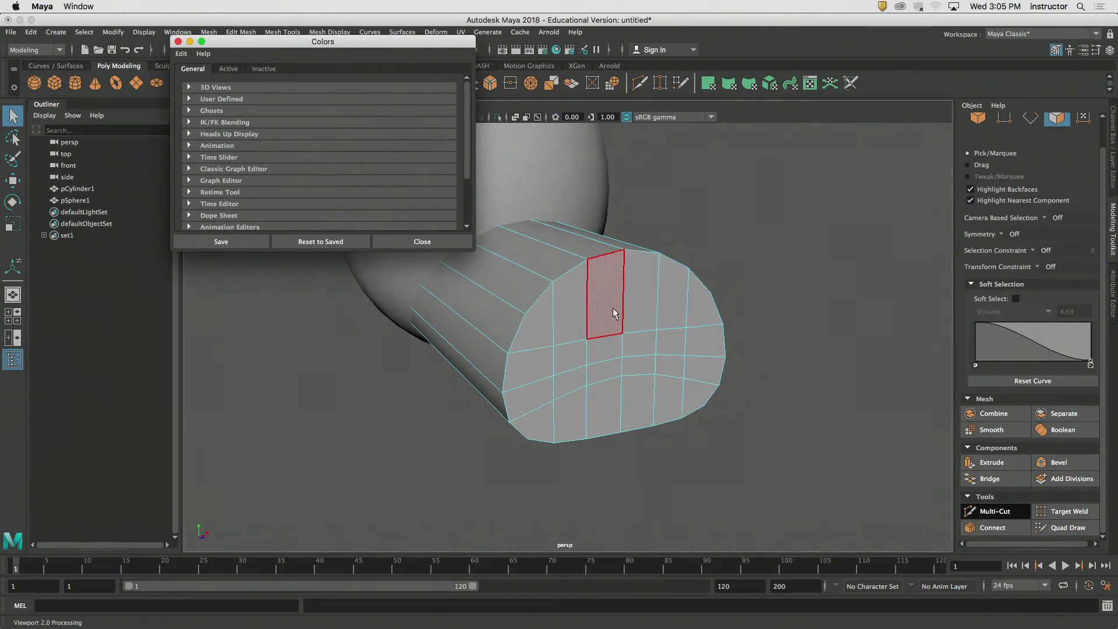
{"action": "left_click", "coordinate": [615, 312]}
- Under Active > Components, set the selected polygon face colour to yellow
{"action": "left_click", "coordinate": [235, 68]}
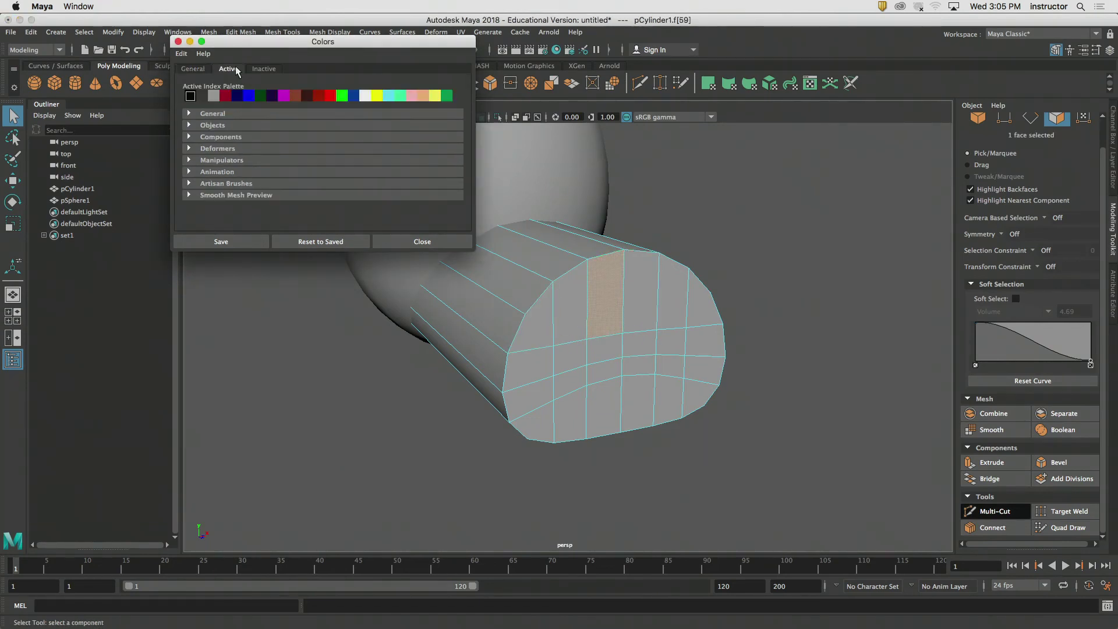
{"action": "left_click", "coordinate": [220, 137]}
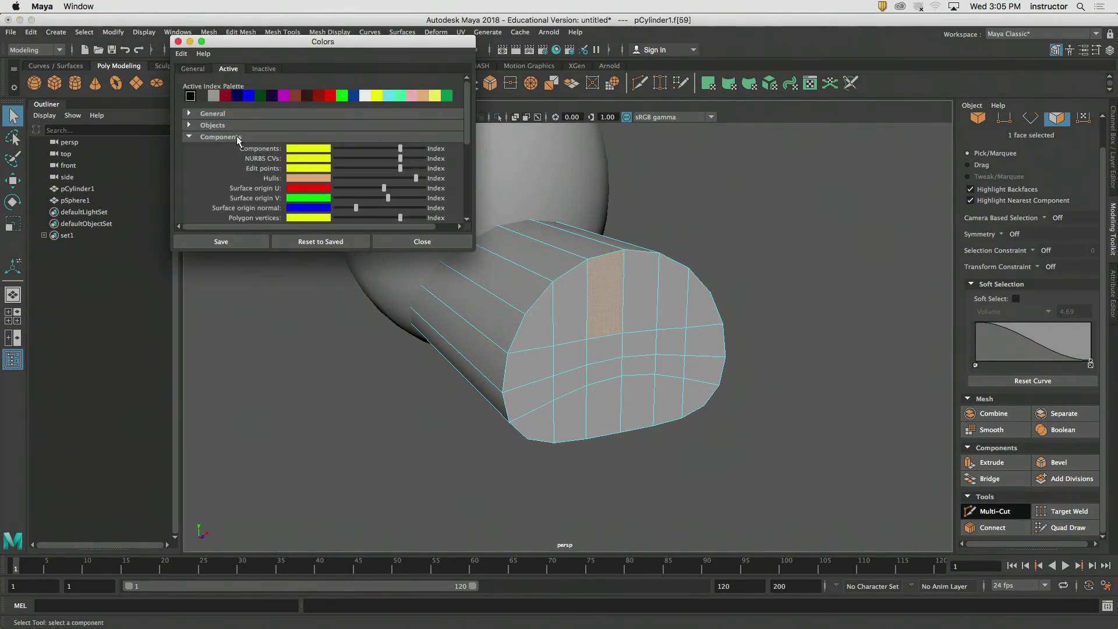
{"action": "left_click_drag", "start_coordinate": [467, 131], "coordinate": [471, 154]}
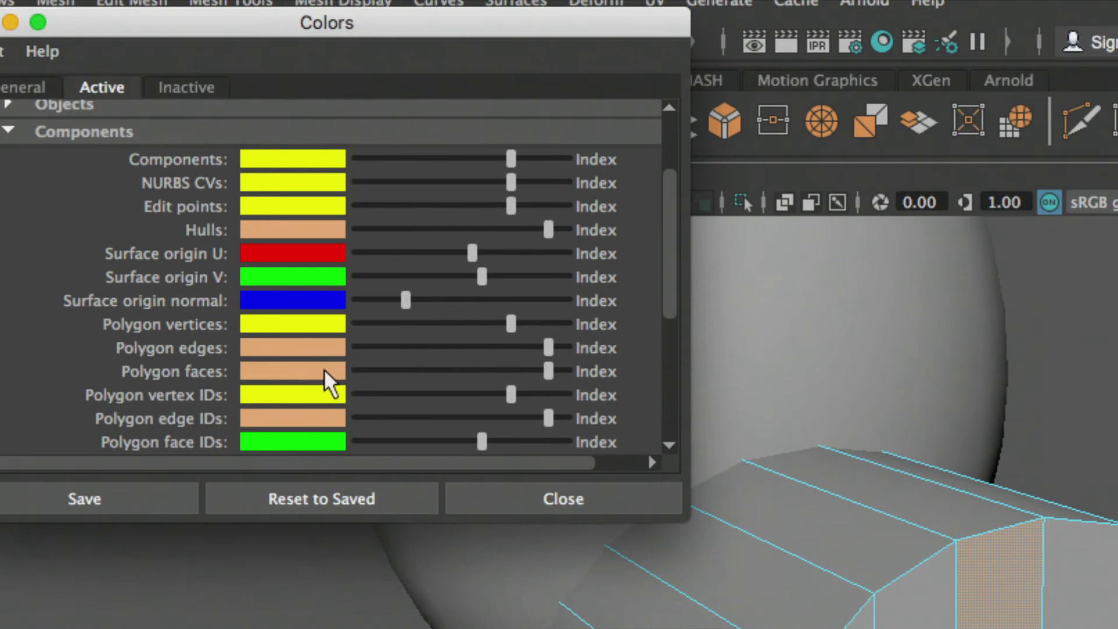
{"action": "left_click_drag", "start_coordinate": [664, 281], "coordinate": [665, 195]}
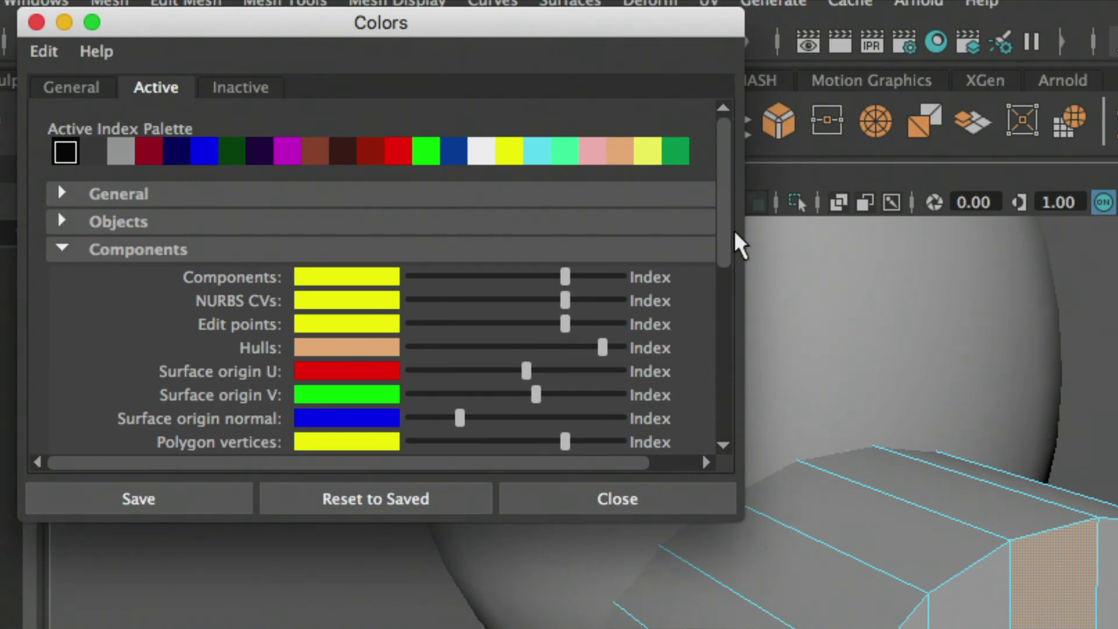
{"action": "left_click_drag", "start_coordinate": [726, 224], "coordinate": [728, 290]}
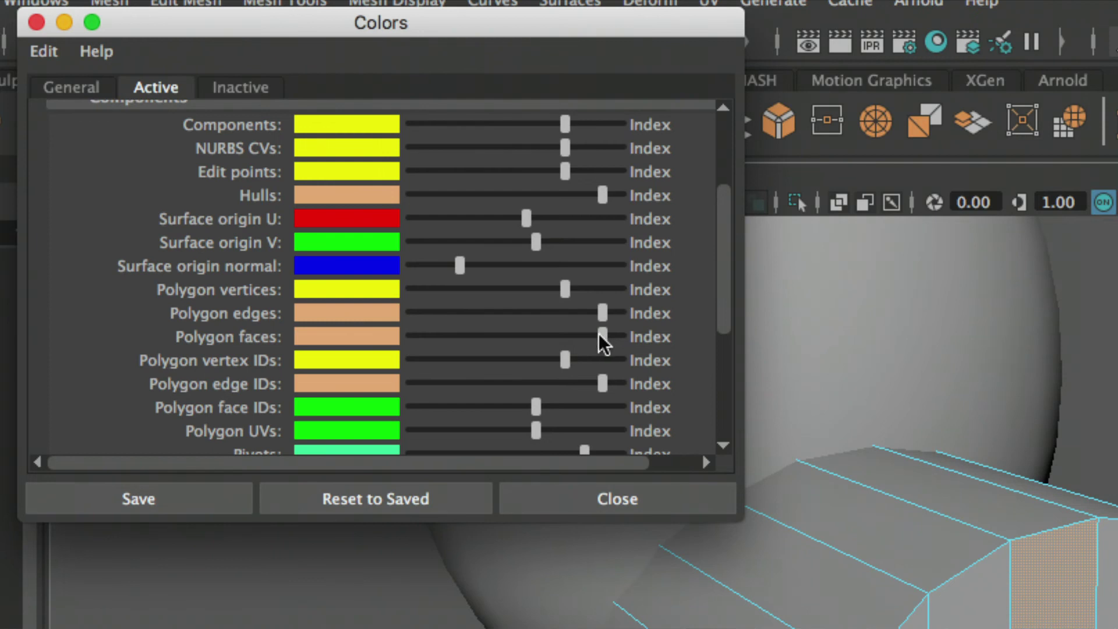
{"action": "left_click_drag", "start_coordinate": [598, 334], "coordinate": [561, 339]}
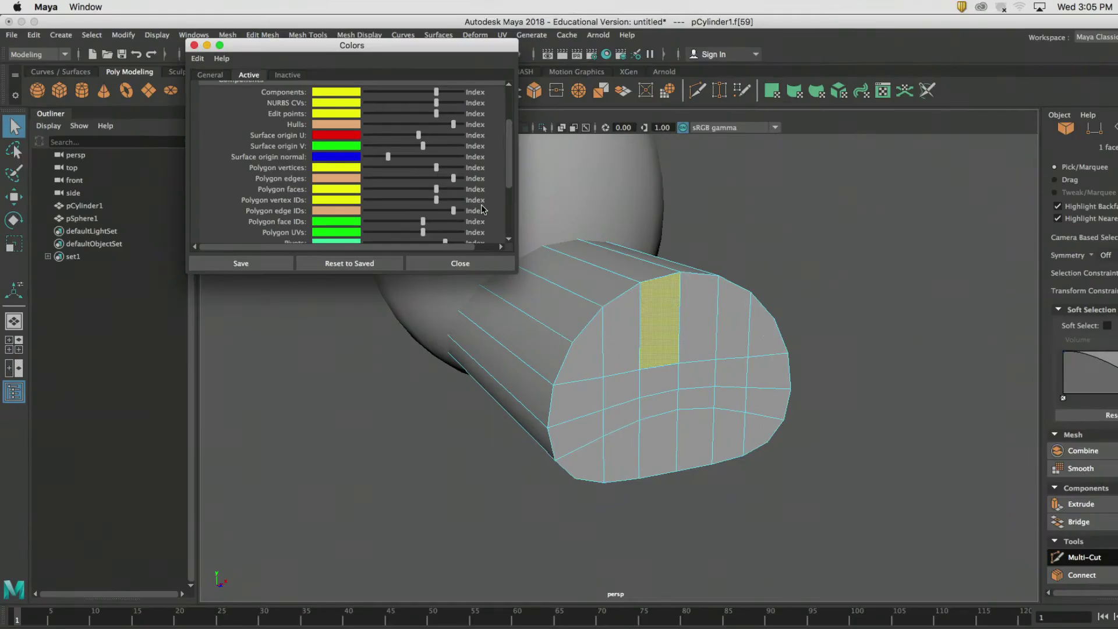
- Select several cap faces to check the yellow highlight, then close the Colors window
{"action": "left_click", "coordinate": [626, 328]}
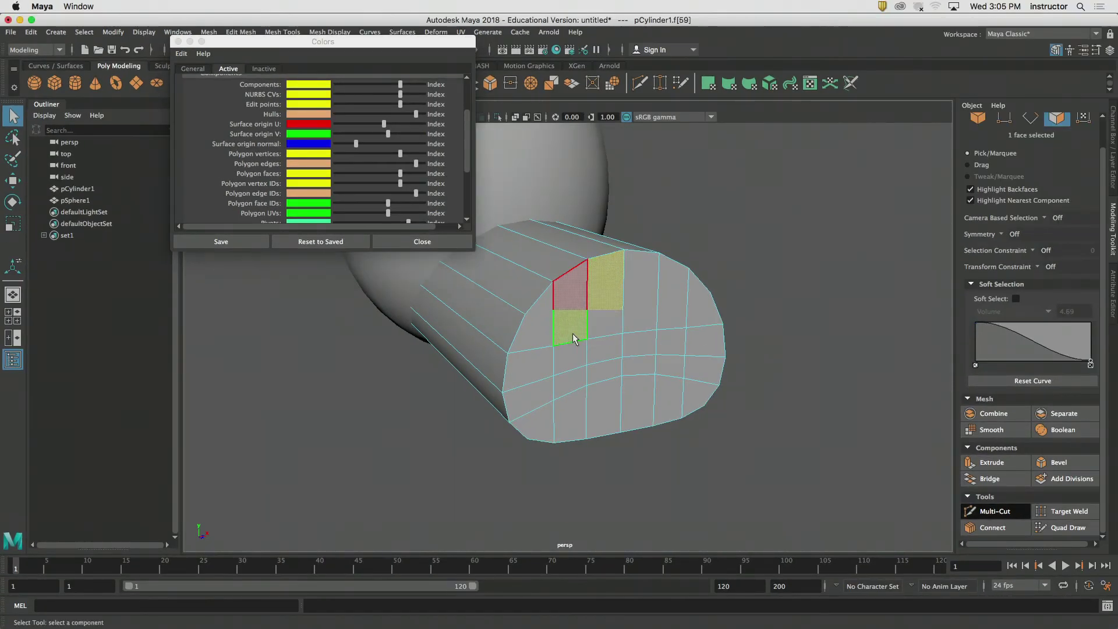
{"action": "left_click", "coordinate": [576, 389]}
{"action": "left_click", "coordinate": [662, 397]}
{"action": "left_click", "coordinate": [671, 302], "text": "shift"}
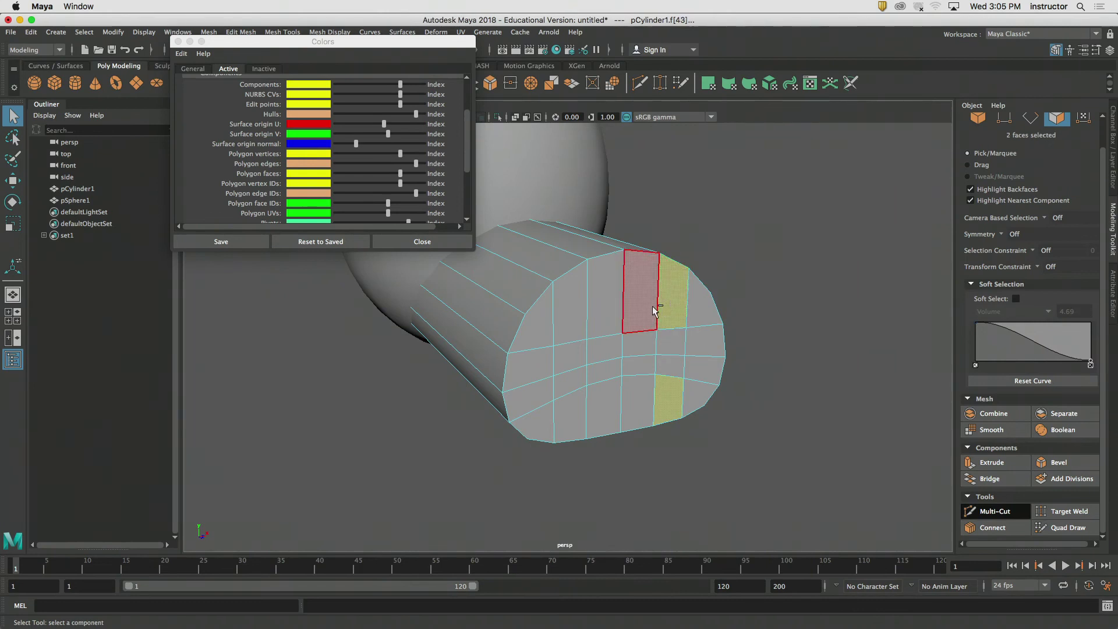
{"action": "left_click", "coordinate": [585, 313], "text": "shift"}
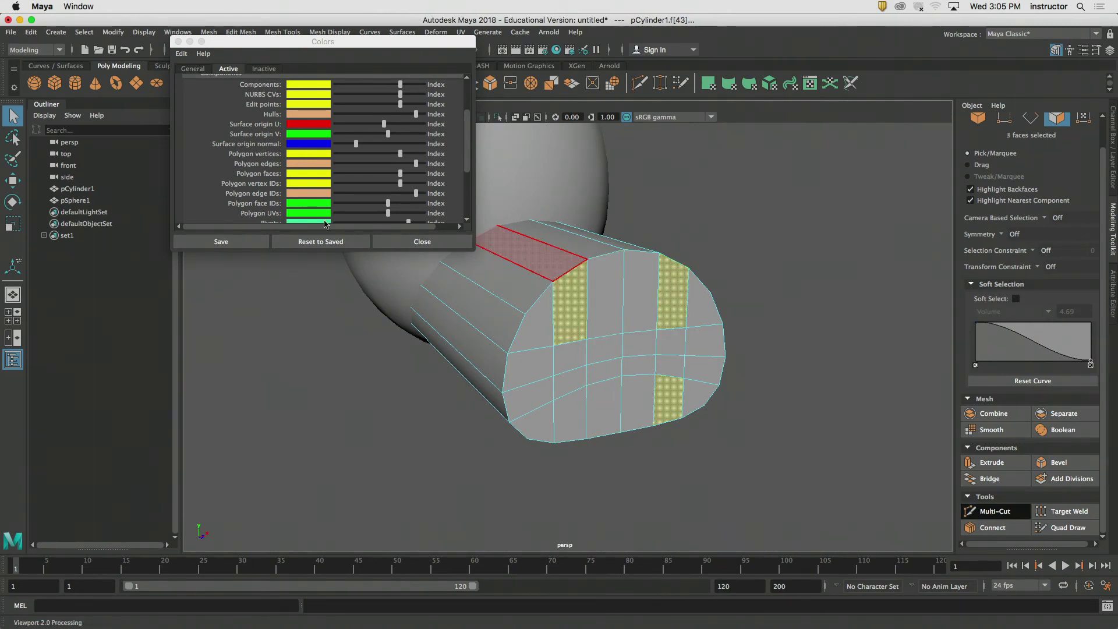
{"action": "left_click", "coordinate": [191, 246]}
{"action": "left_click", "coordinate": [198, 251]}
{"action": "left_click", "coordinate": [178, 32]}
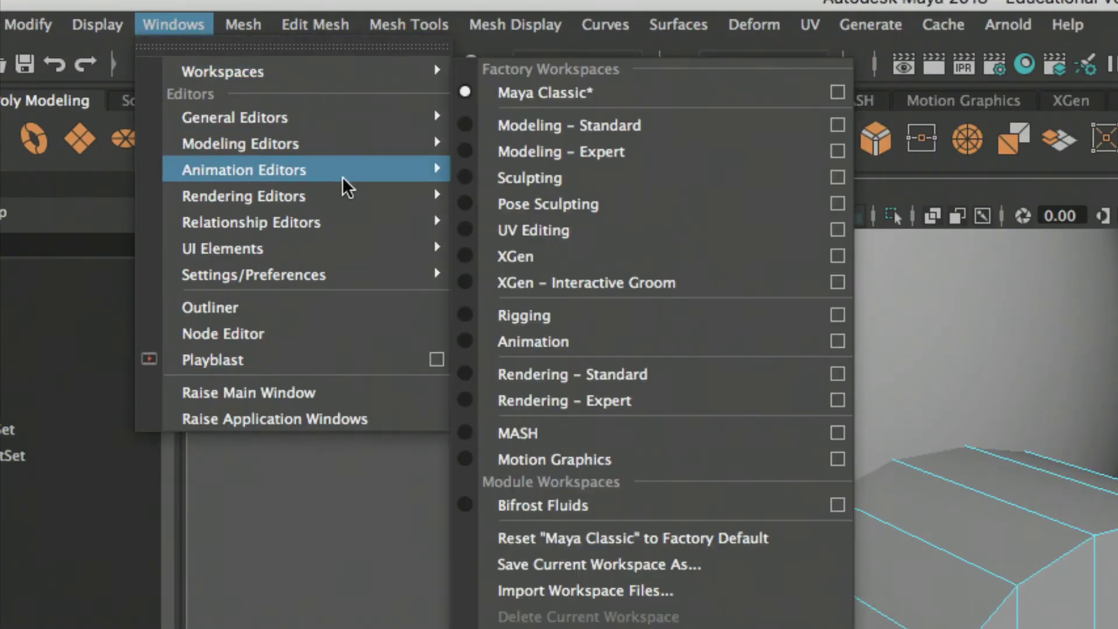
{"action": "mouse_move", "coordinate": [260, 141]}
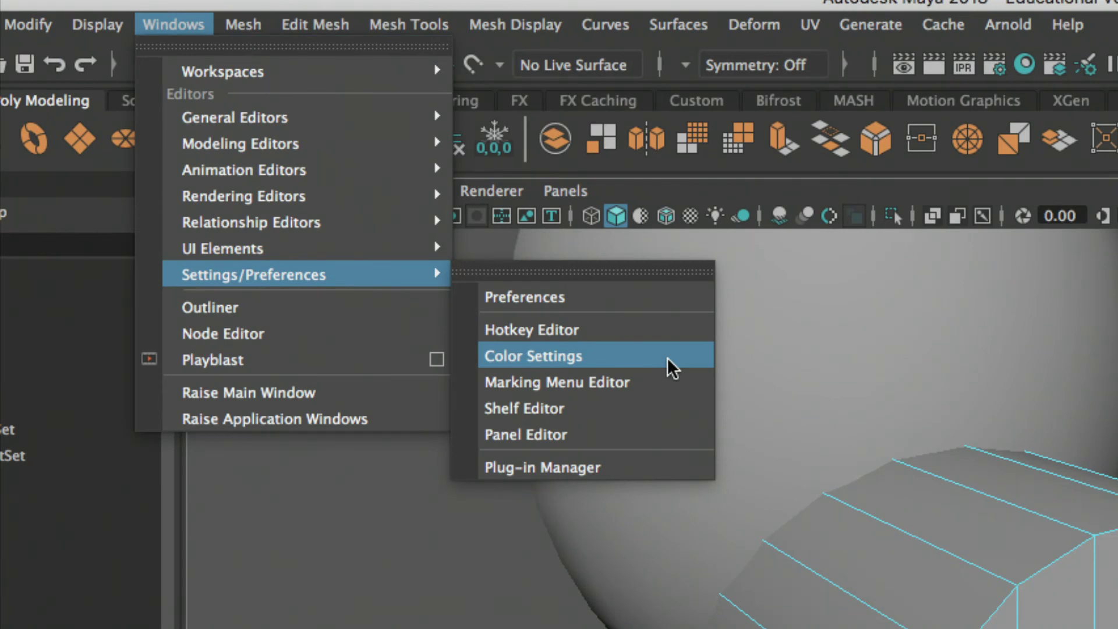
{"action": "left_click", "coordinate": [456, 541]}
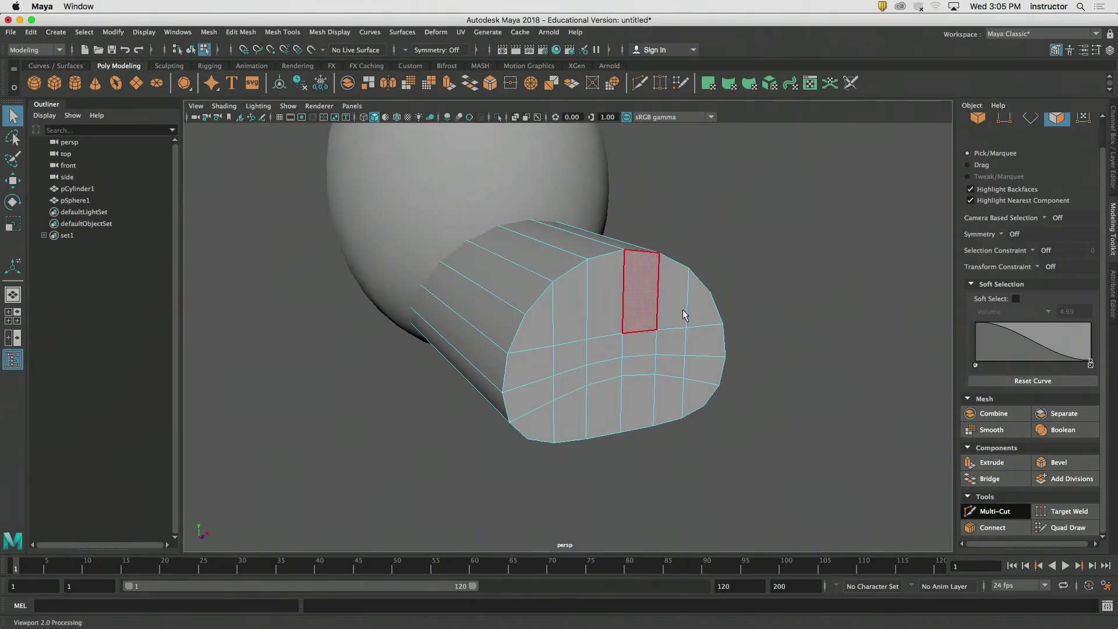
{"action": "mouse_move", "coordinate": [682, 315]}
{"action": "left_mouse_down", "text": "alt"}
{"action": "mouse_move", "coordinate": [672, 307]}
{"action": "mouse_move", "coordinate": [681, 325]}
{"action": "left_mouse_up", "text": "alt"}
{"action": "left_click_drag", "start_coordinate": [645, 292], "coordinate": [704, 325], "text": "alt"}
{"action": "left_click_drag", "start_coordinate": [583, 328], "coordinate": [673, 263], "text": "alt"}
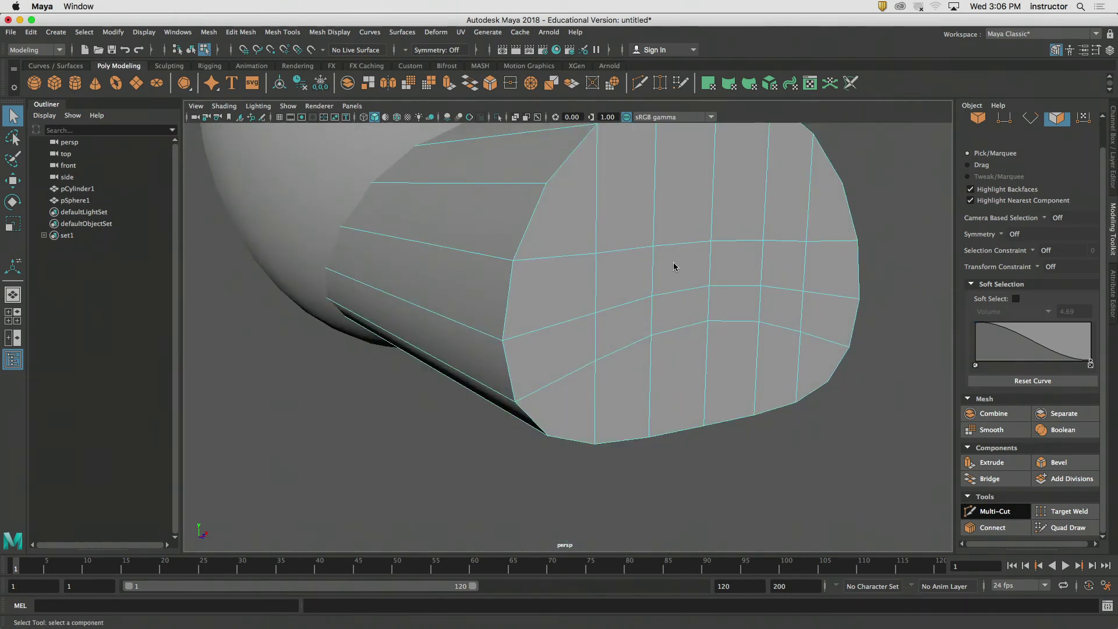
{"action": "left_click_drag", "start_coordinate": [652, 255], "coordinate": [704, 271], "text": "alt"}
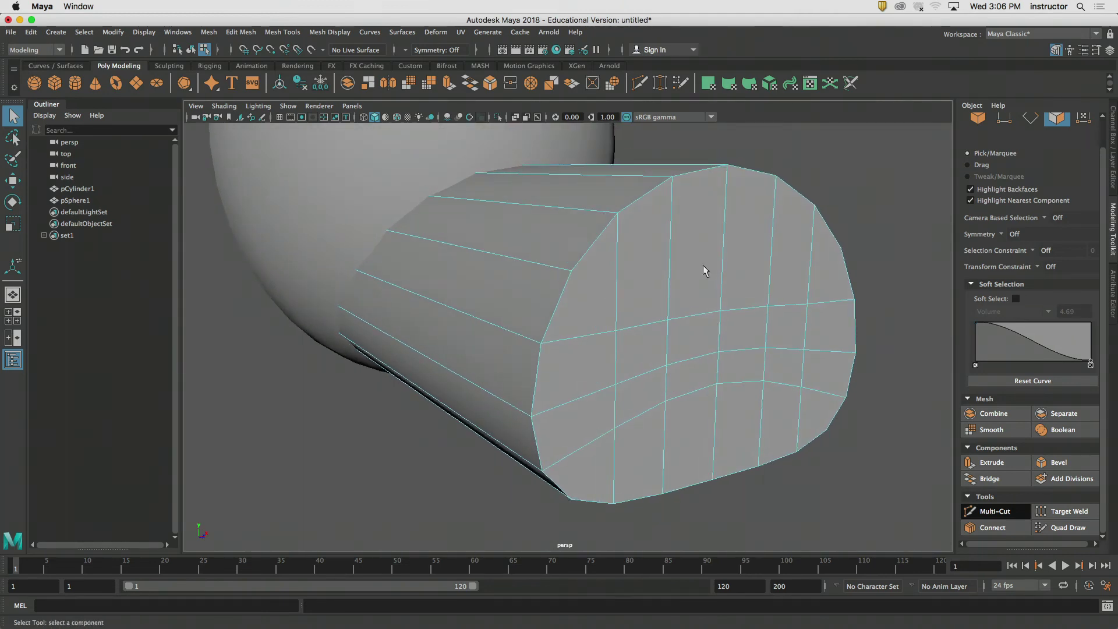
{"action": "key", "text": "super+Tab"}
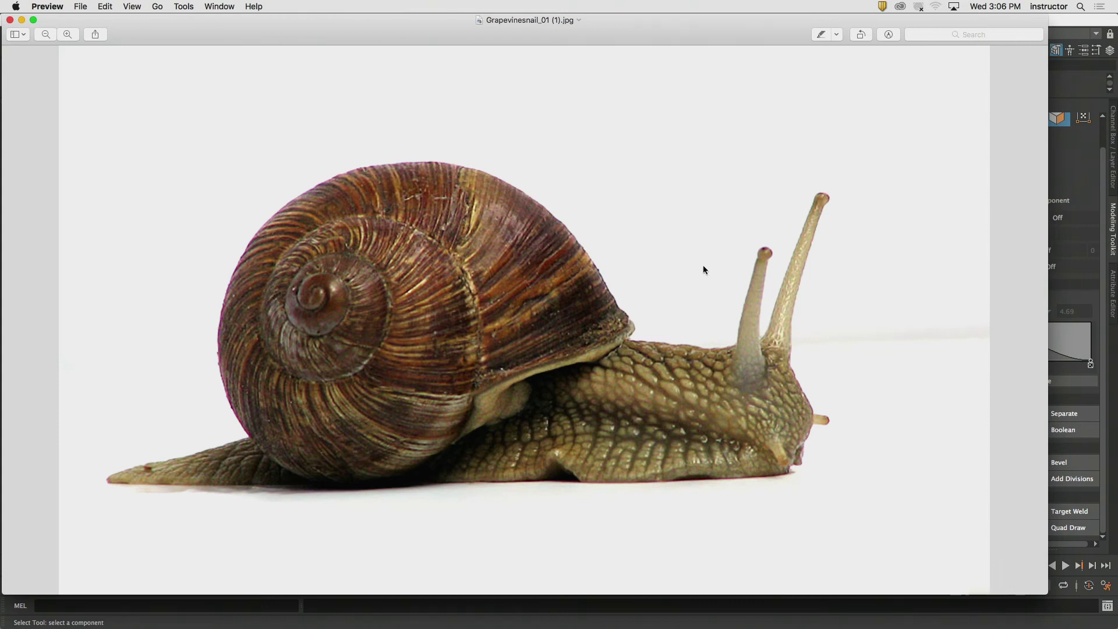
{"action": "key", "text": "super+Tab"}
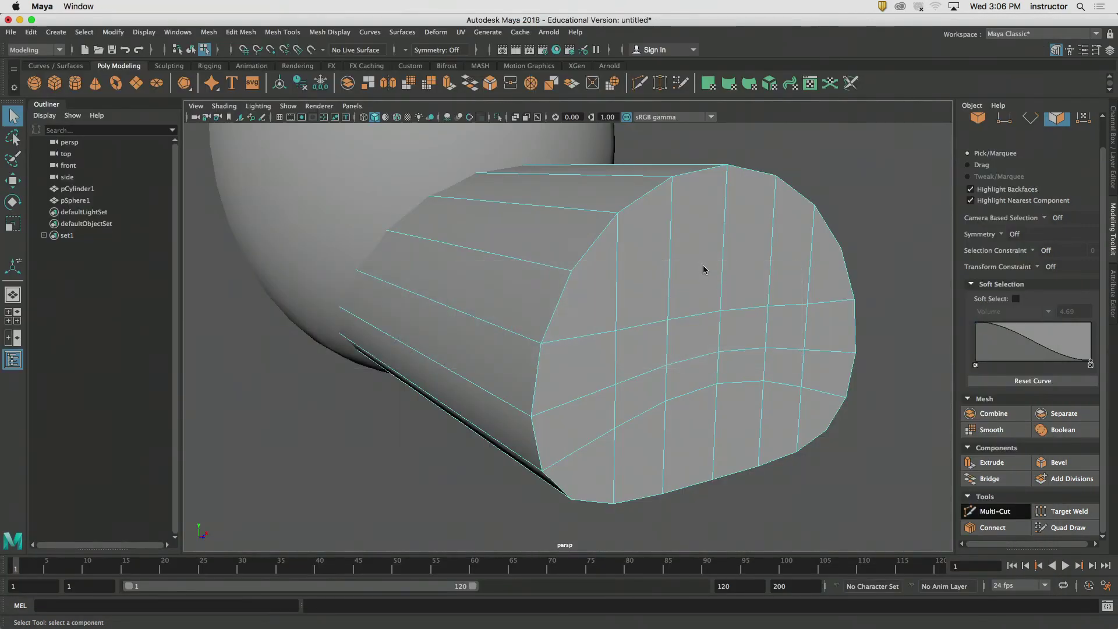
{"action": "left_click_drag", "start_coordinate": [609, 268], "coordinate": [726, 280], "text": "alt"}
{"action": "right_click_drag", "start_coordinate": [726, 280], "coordinate": [585, 303], "text": "alt"}
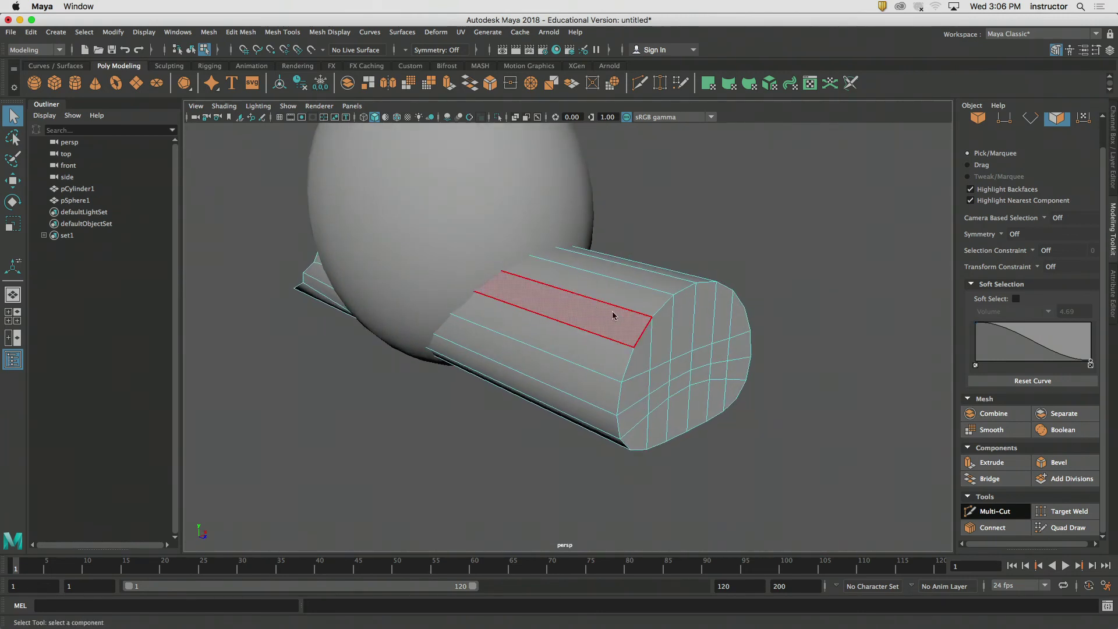
- Inspect a long top face of the cylinder from several angles, then deselect it
{"action": "left_click", "coordinate": [613, 315]}
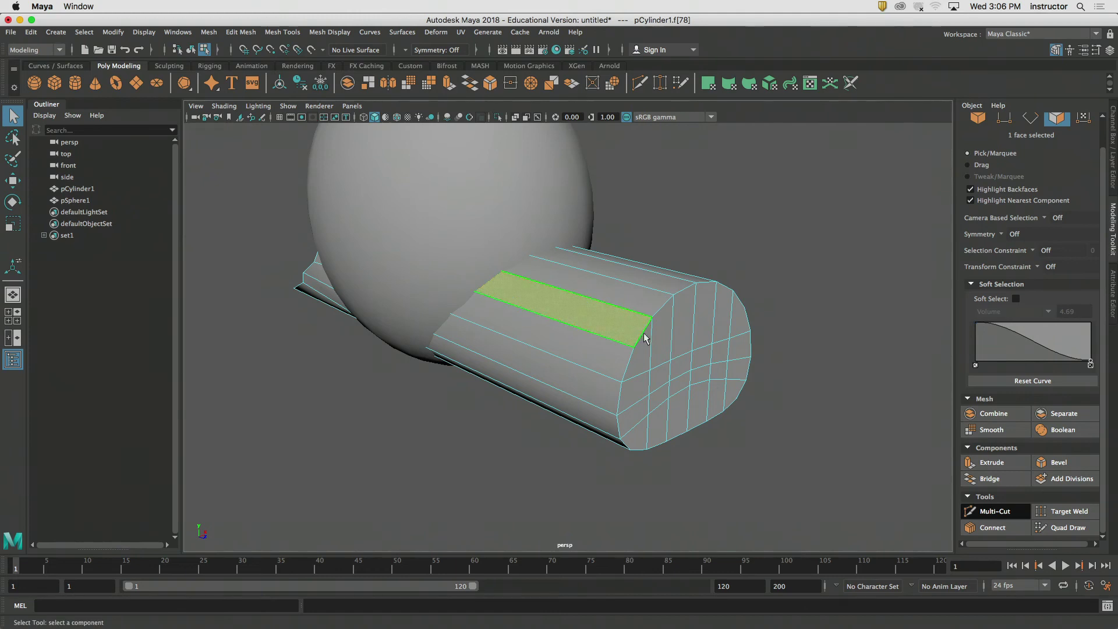
{"action": "left_click_drag", "start_coordinate": [645, 338], "coordinate": [769, 349], "text": "alt"}
{"action": "right_click_drag", "start_coordinate": [732, 319], "coordinate": [767, 313], "text": "alt"}
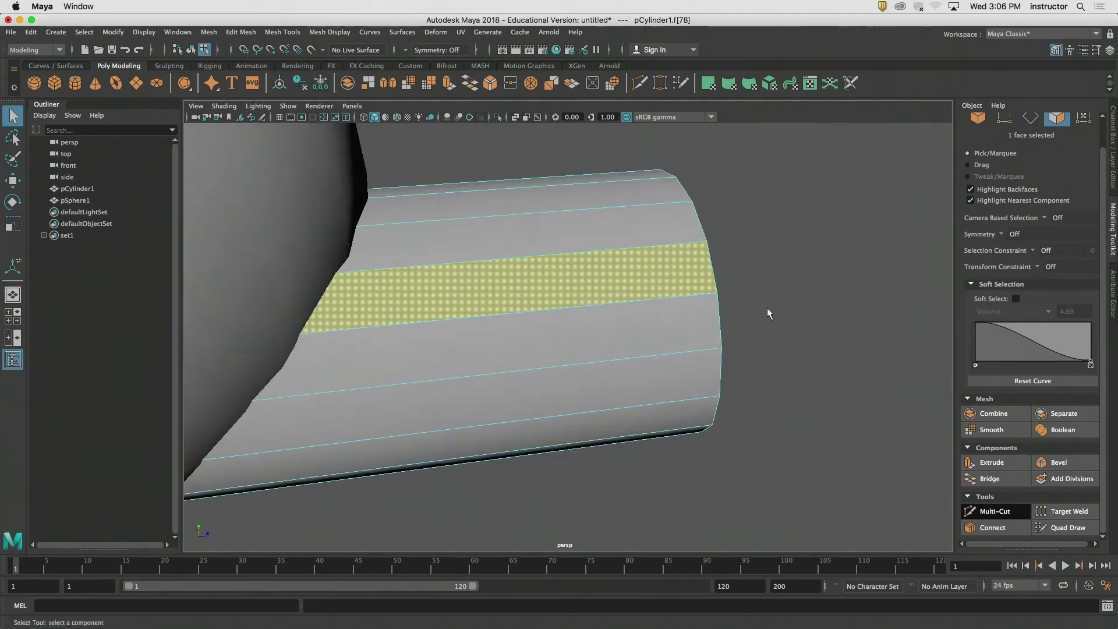
{"action": "left_click_drag", "start_coordinate": [767, 307], "coordinate": [602, 302], "text": "alt"}
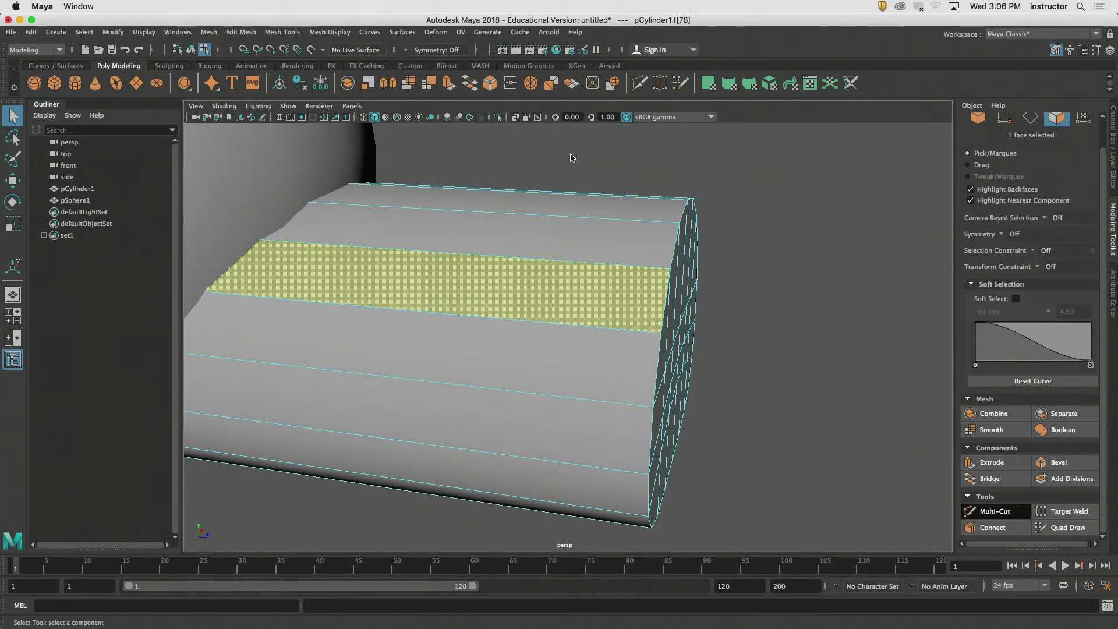
{"action": "left_click", "coordinate": [582, 159]}
{"action": "left_click_drag", "start_coordinate": [581, 159], "coordinate": [593, 164], "text": "alt"}
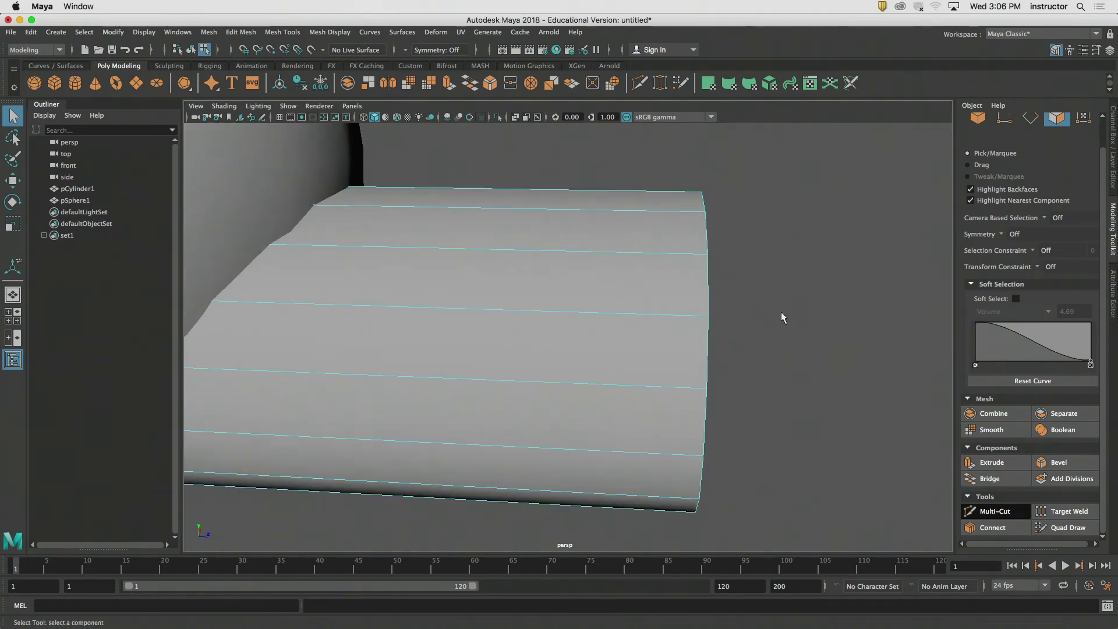
{"action": "left_click_drag", "start_coordinate": [782, 318], "coordinate": [757, 300], "text": "alt"}
- Cut a new edge loop around the cylinder just behind the end cap with Multi-Cut
{"action": "left_click", "coordinate": [993, 511]}
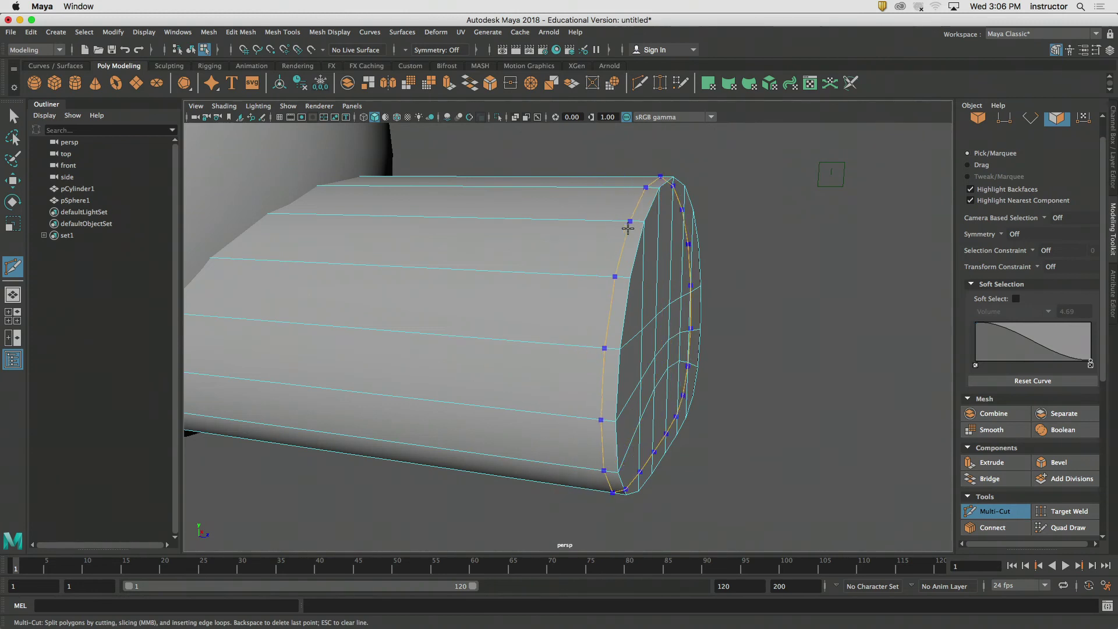
{"action": "left_click", "coordinate": [608, 220], "text": "ctrl"}
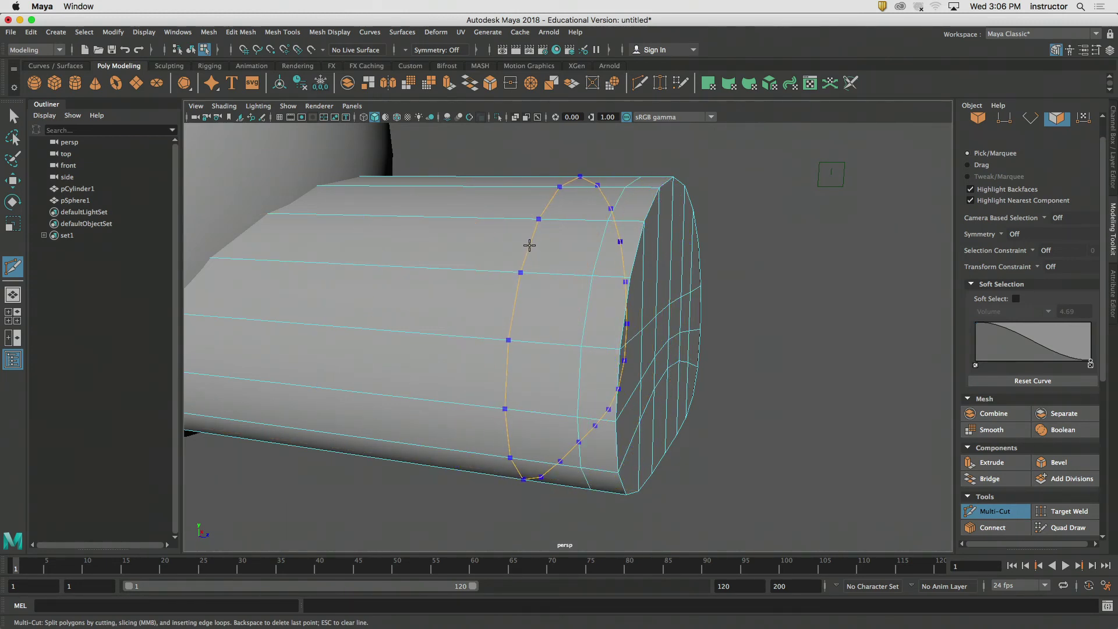
{"action": "left_click_drag", "start_coordinate": [529, 246], "coordinate": [763, 338], "text": "alt"}
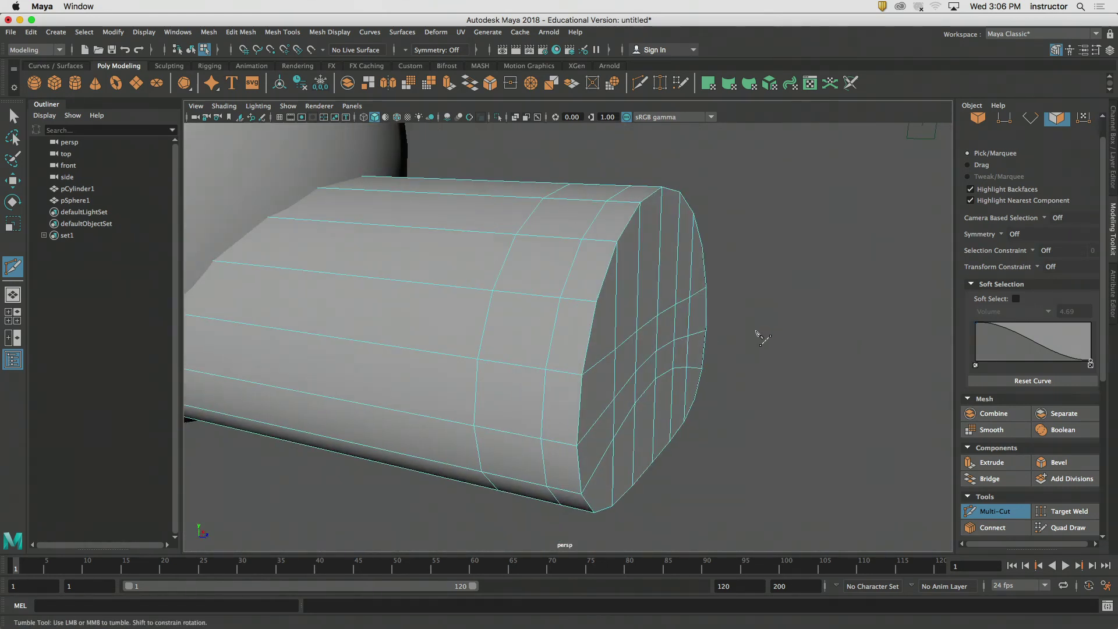
- Return to the Select Tool and set symmetry to Object X
{"action": "key", "text": "q"}
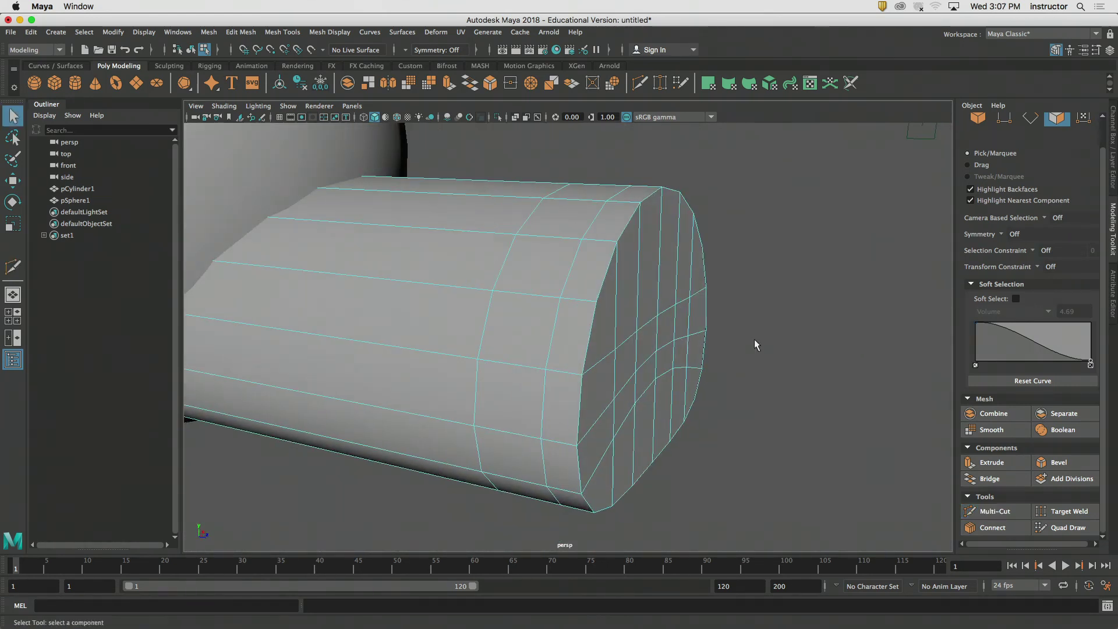
{"action": "left_click", "coordinate": [533, 275]}
{"action": "left_click_drag", "start_coordinate": [767, 311], "coordinate": [711, 337], "text": "alt"}
{"action": "left_click", "coordinate": [811, 269]}
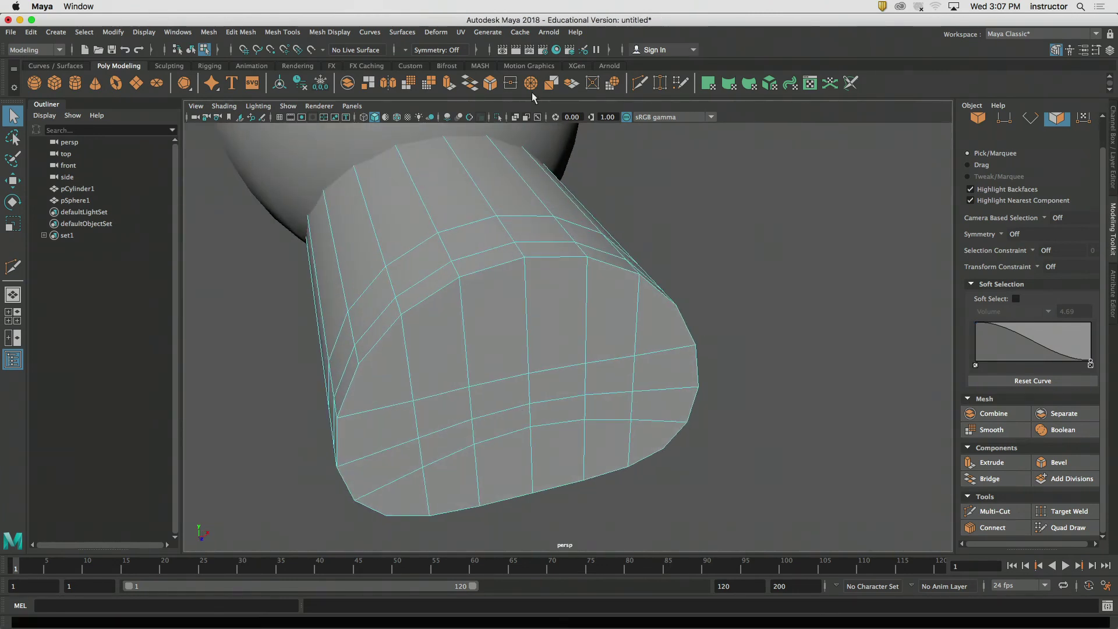
{"action": "left_click", "coordinate": [414, 50]}
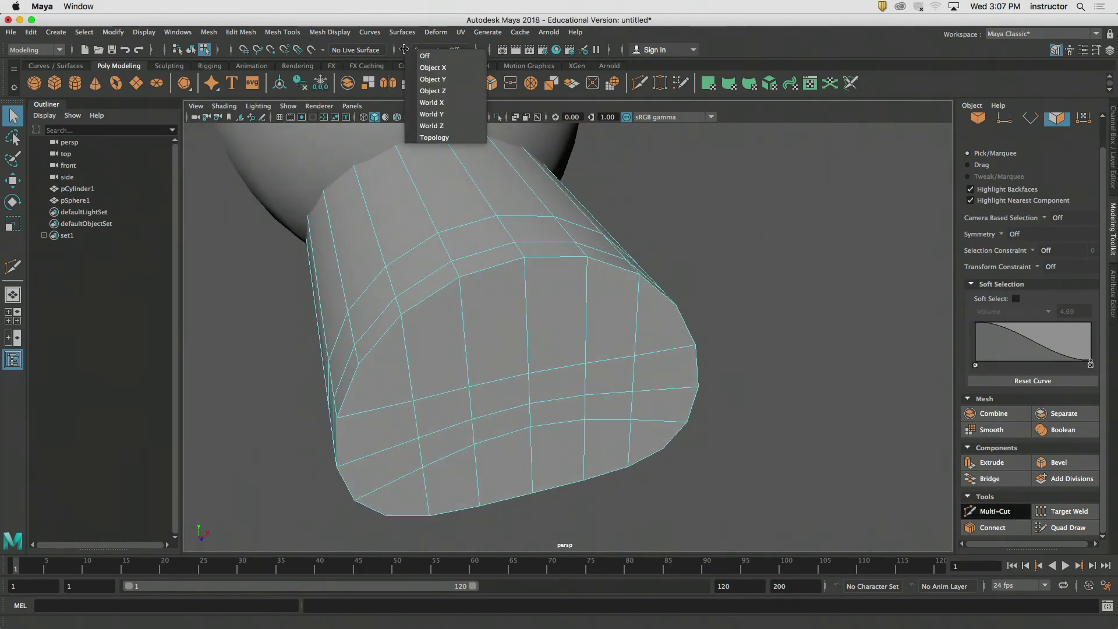
{"action": "left_click", "coordinate": [433, 67]}
- Extrude a mirrored pair of top faces upward into stalks with thickness 4.9
{"action": "left_click_drag", "start_coordinate": [421, 271], "coordinate": [501, 295], "text": "alt"}
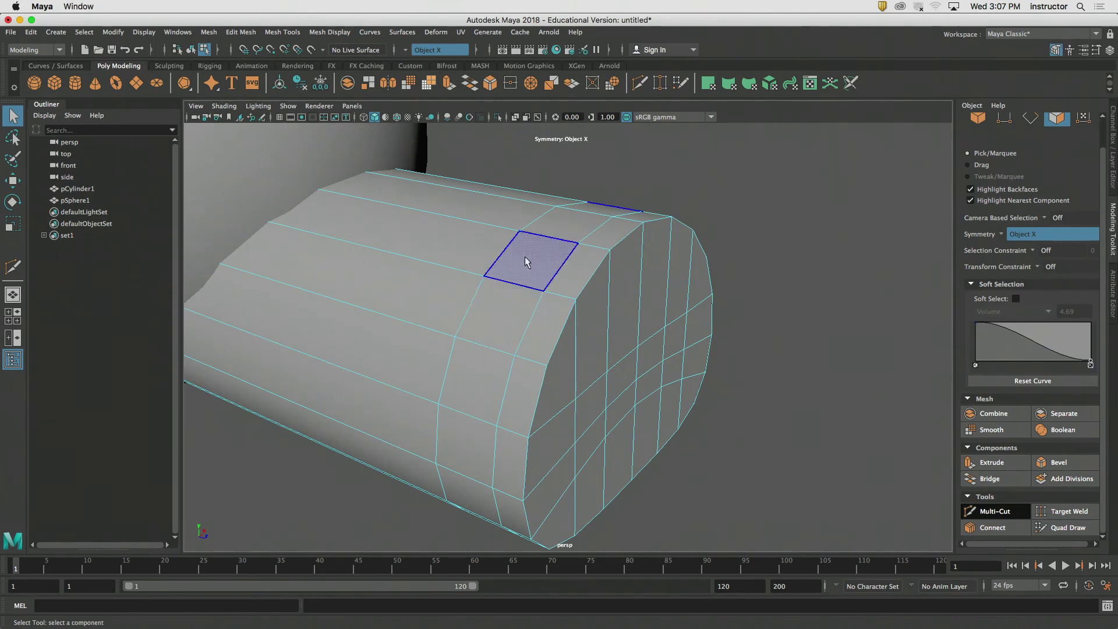
{"action": "left_click", "coordinate": [516, 300]}
{"action": "left_click_drag", "start_coordinate": [516, 300], "coordinate": [612, 302], "text": "alt"}
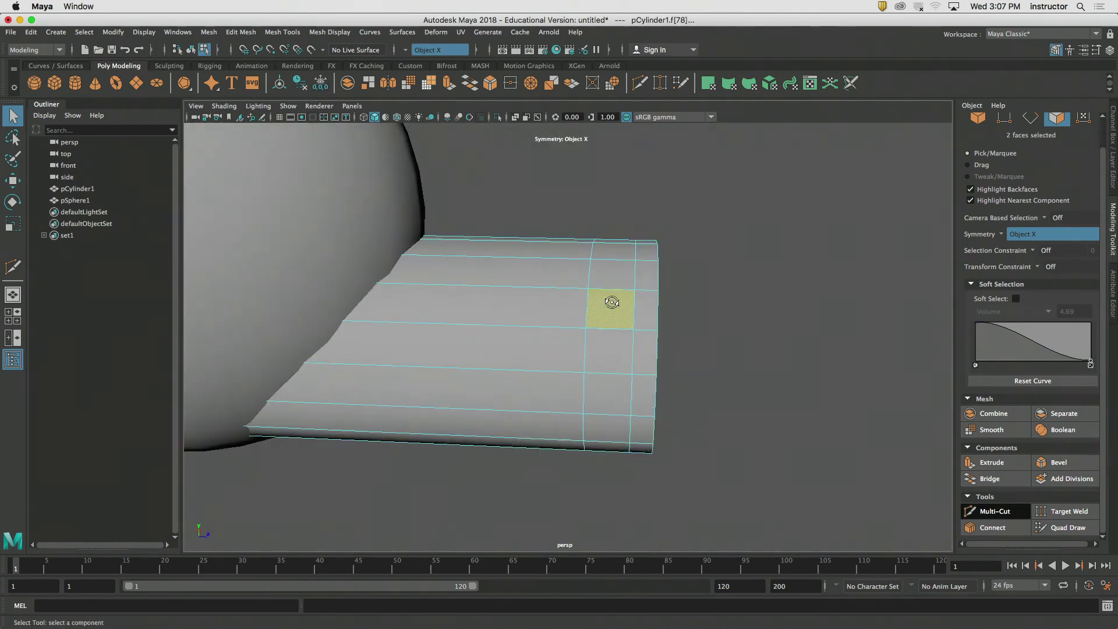
{"action": "left_click", "coordinate": [993, 461]}
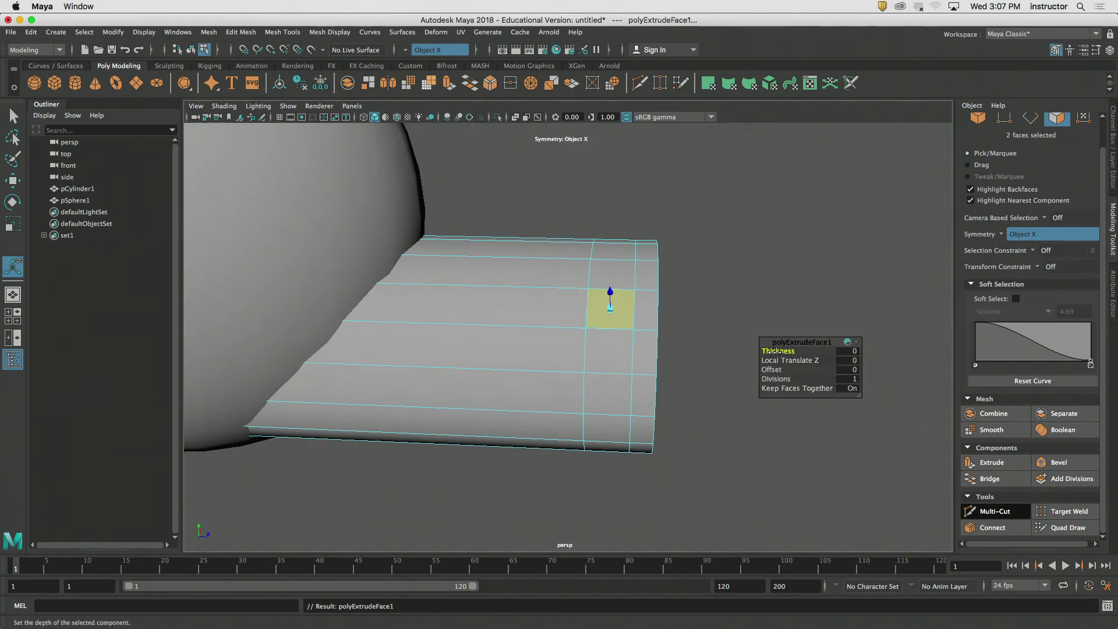
{"action": "left_click_drag", "start_coordinate": [774, 351], "coordinate": [638, 405]}
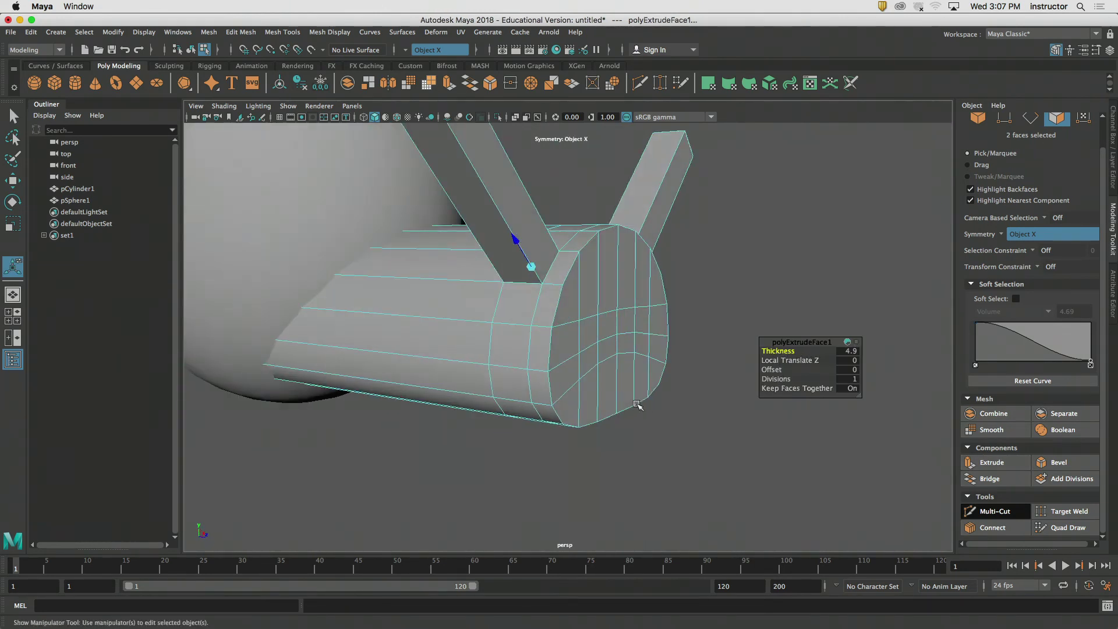
{"action": "scroll", "coordinate": [639, 403], "scroll_direction": "down", "scroll_amount": 3}
{"action": "key", "text": "q"}
{"action": "left_click", "coordinate": [677, 384]}
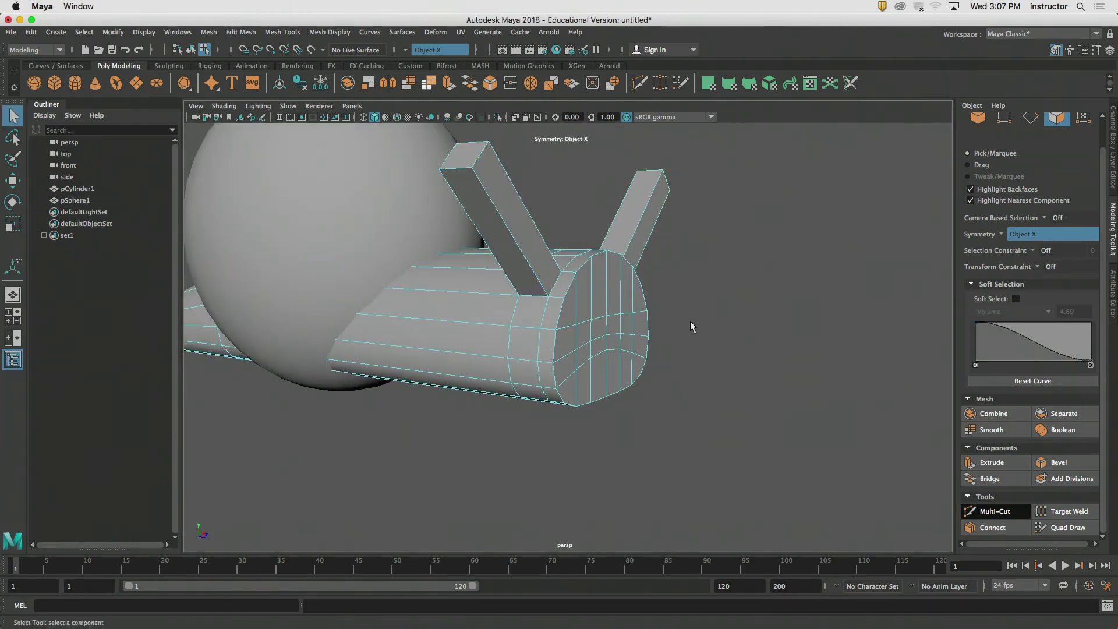
{"action": "middle_click_drag", "start_coordinate": [690, 320], "coordinate": [707, 371], "text": "alt"}
{"action": "left_click_drag", "start_coordinate": [707, 371], "coordinate": [661, 367], "text": "alt"}
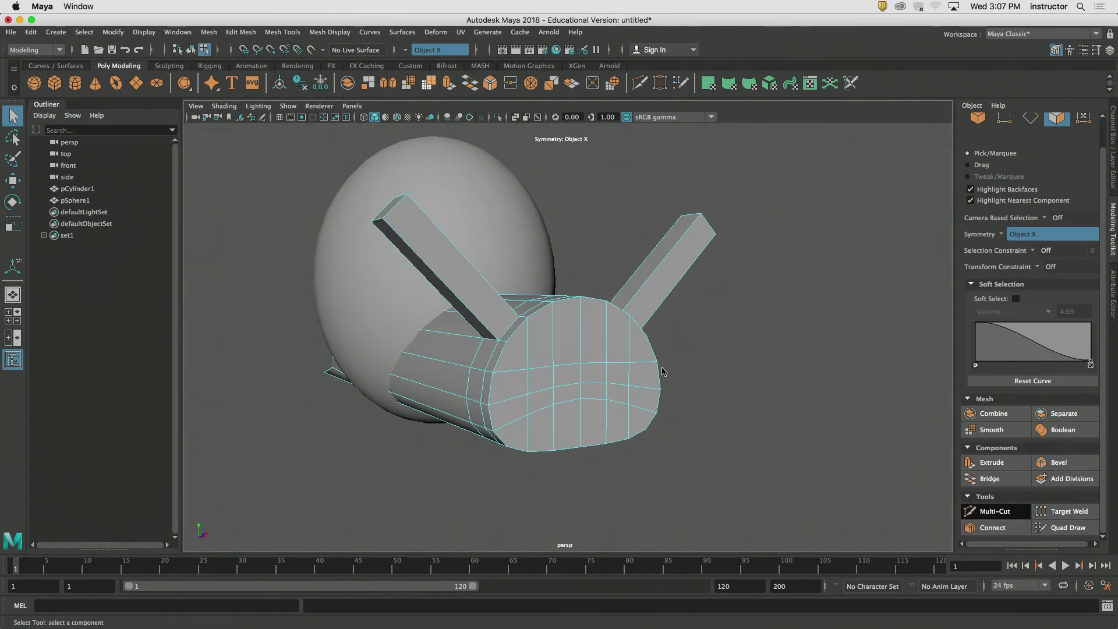
- Undo the stalk extrusion and clear the face selection
{"action": "key", "text": "super+z"}
{"action": "key", "text": "super+z"}
{"action": "key", "text": "super+z"}
{"action": "left_click_drag", "start_coordinate": [506, 346], "coordinate": [574, 353], "text": "alt"}
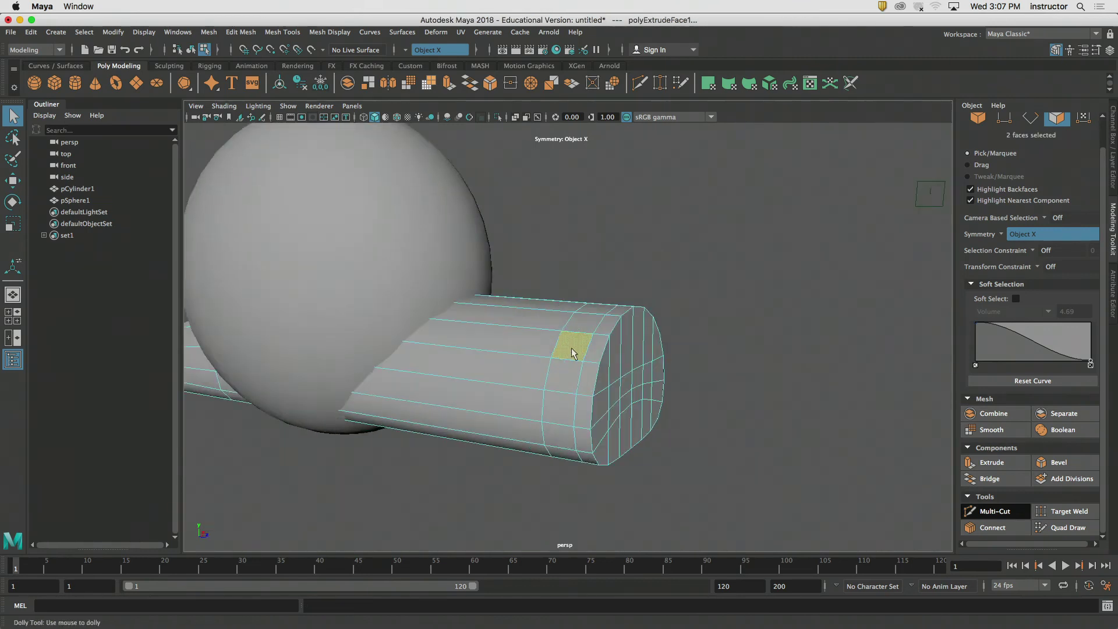
{"action": "scroll", "coordinate": [572, 352], "scroll_direction": "up", "scroll_amount": 5}
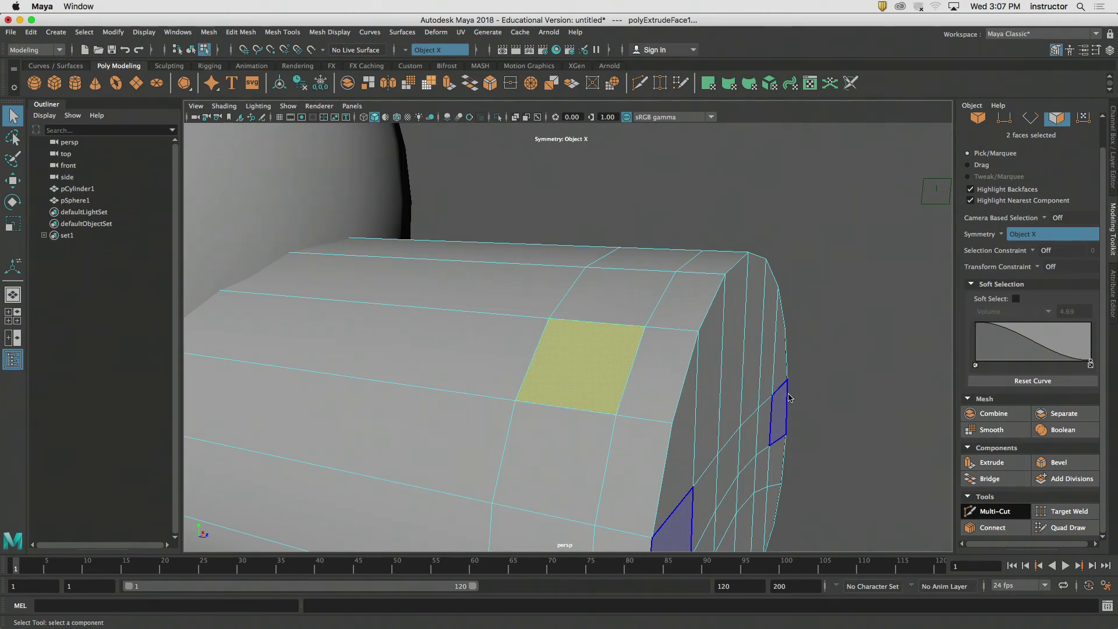
{"action": "left_click", "coordinate": [827, 351]}
- Inspect the cylinder from several angles, selecting face f[77] and a mirrored pair, then clear
{"action": "left_click_drag", "start_coordinate": [819, 345], "coordinate": [744, 359], "text": "alt"}
{"action": "middle_click_drag", "start_coordinate": [744, 384], "coordinate": [729, 340], "text": "alt"}
{"action": "scroll", "coordinate": [734, 316], "scroll_direction": "down", "scroll_amount": 2}
{"action": "left_click_drag", "start_coordinate": [675, 325], "coordinate": [681, 321], "text": "alt"}
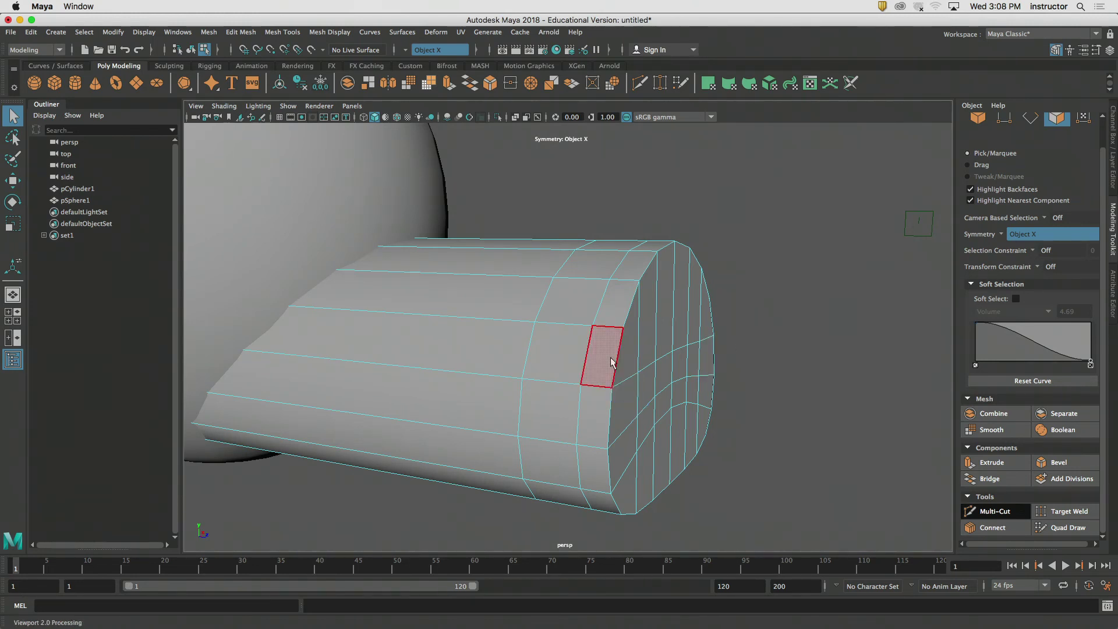
{"action": "left_click_drag", "start_coordinate": [611, 359], "coordinate": [614, 355], "text": "alt"}
{"action": "right_click_drag", "start_coordinate": [614, 354], "coordinate": [697, 365], "text": "alt"}
{"action": "left_click", "coordinate": [662, 359]}
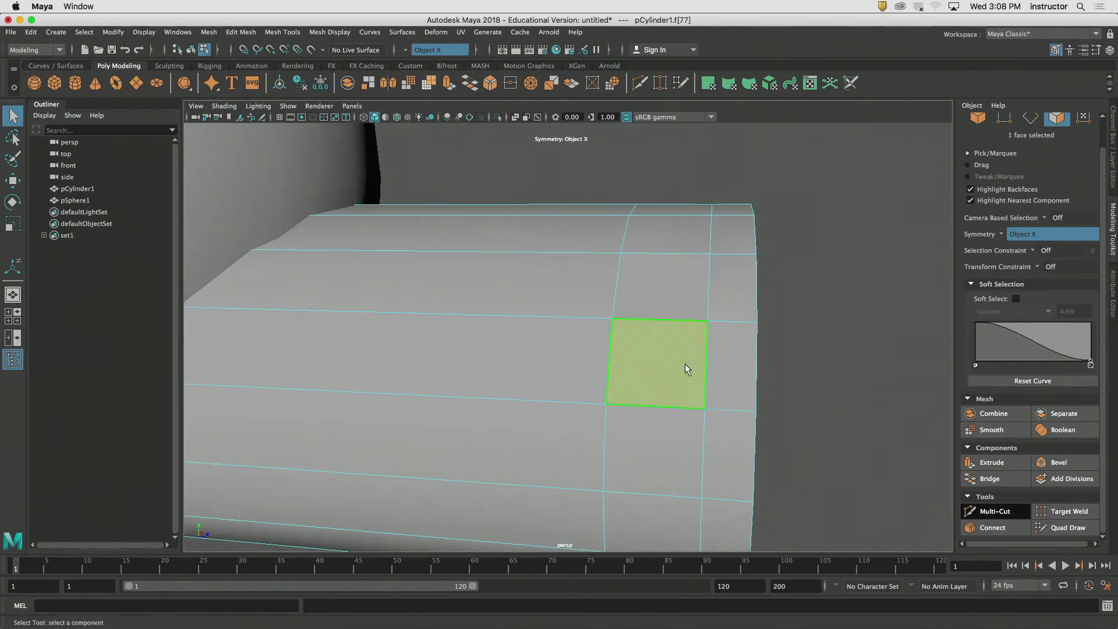
{"action": "left_click_drag", "start_coordinate": [685, 364], "coordinate": [647, 366], "text": "alt"}
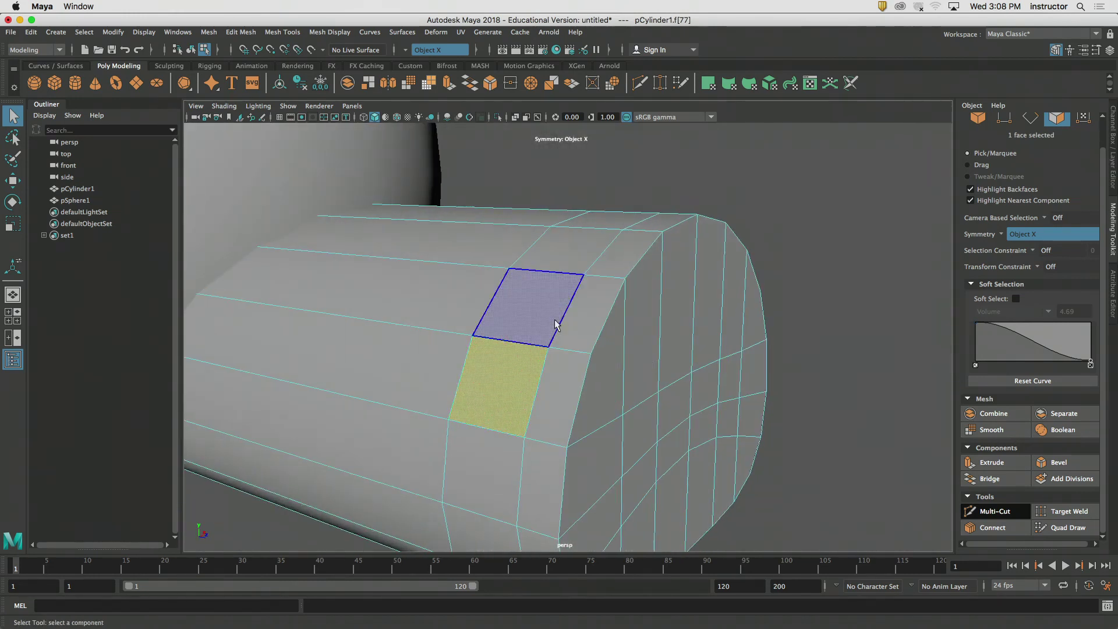
{"action": "left_click_drag", "start_coordinate": [515, 373], "coordinate": [525, 378], "text": "alt"}
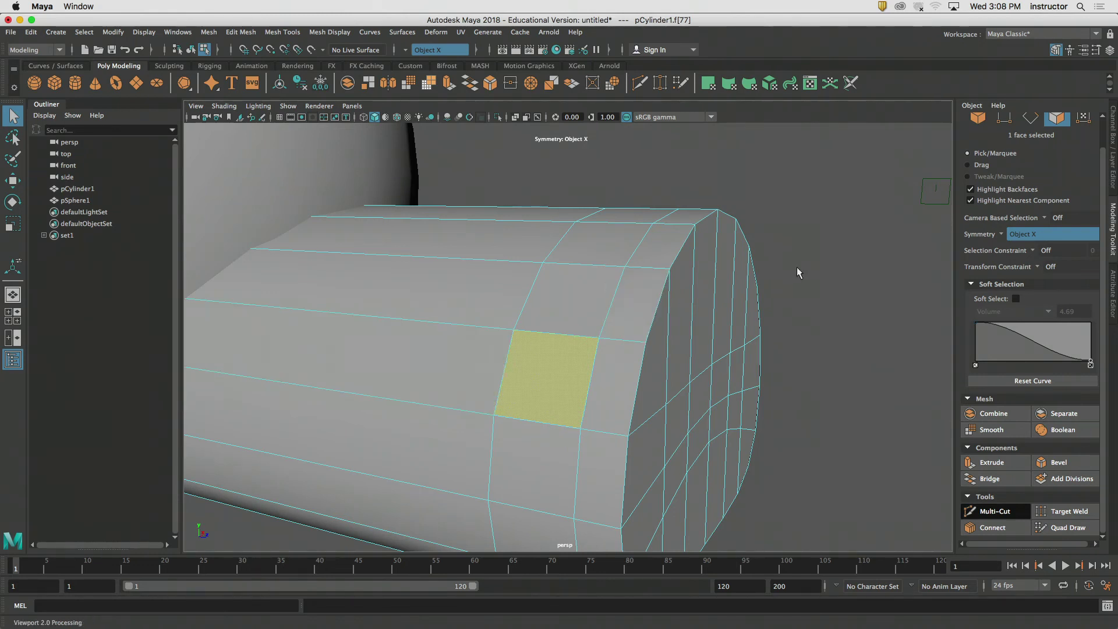
{"action": "left_click_drag", "start_coordinate": [798, 269], "coordinate": [661, 294], "text": "alt"}
{"action": "left_click", "coordinate": [557, 342]}
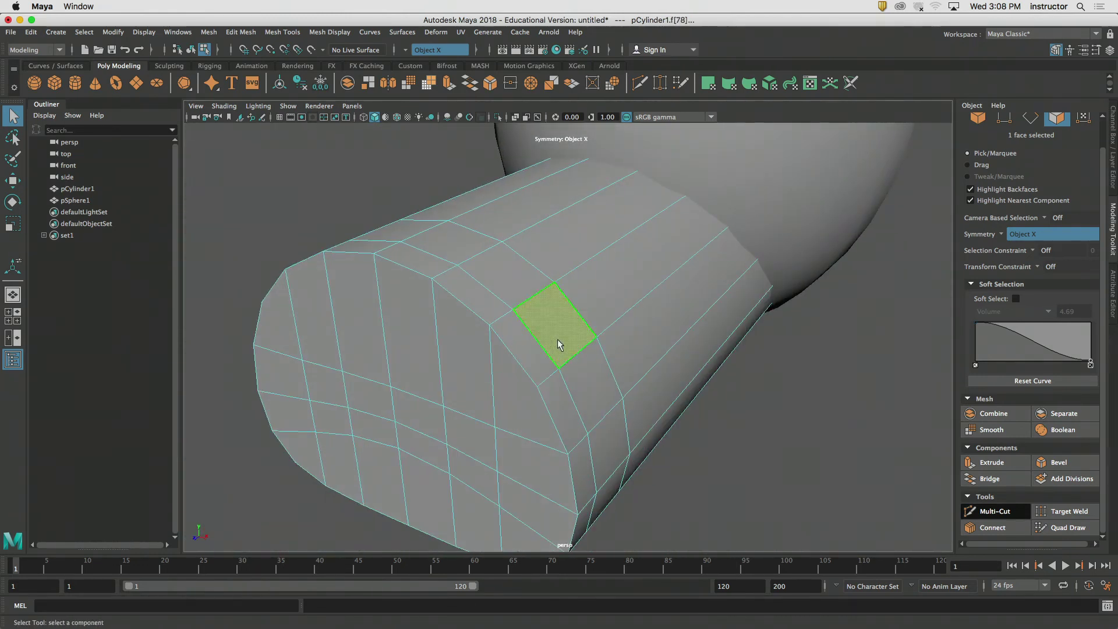
{"action": "left_click_drag", "start_coordinate": [488, 315], "coordinate": [664, 320], "text": "alt"}
{"action": "left_click", "coordinate": [856, 249]}
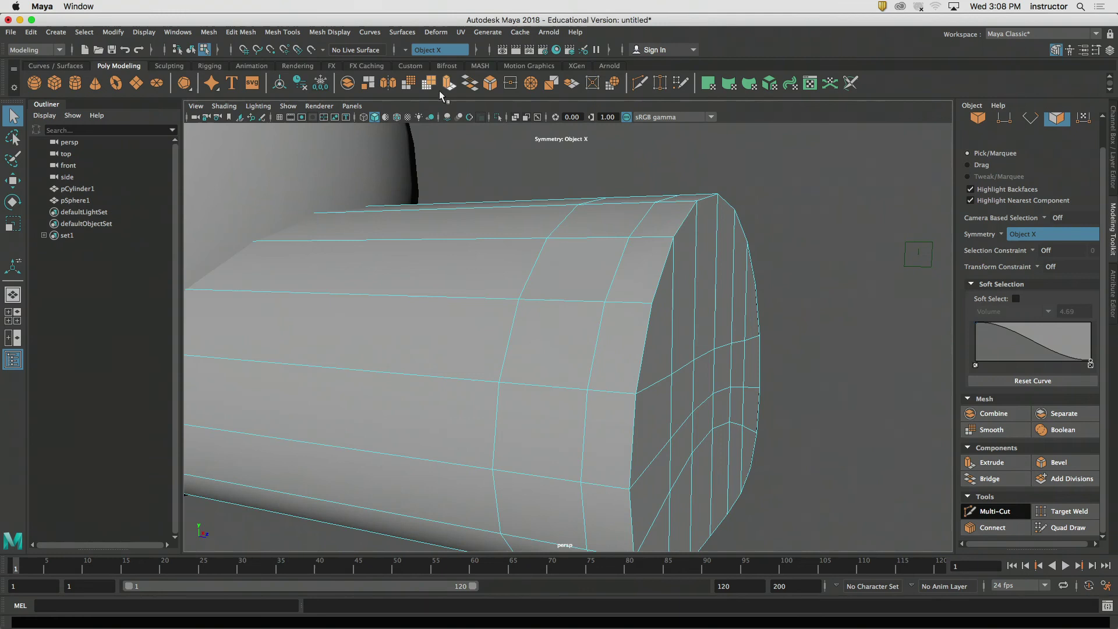
- Set symmetry in the status line to Off
{"action": "left_click", "coordinate": [406, 51]}
{"action": "left_click", "coordinate": [426, 57]}
{"action": "left_click_drag", "start_coordinate": [550, 323], "coordinate": [614, 311], "text": "alt"}
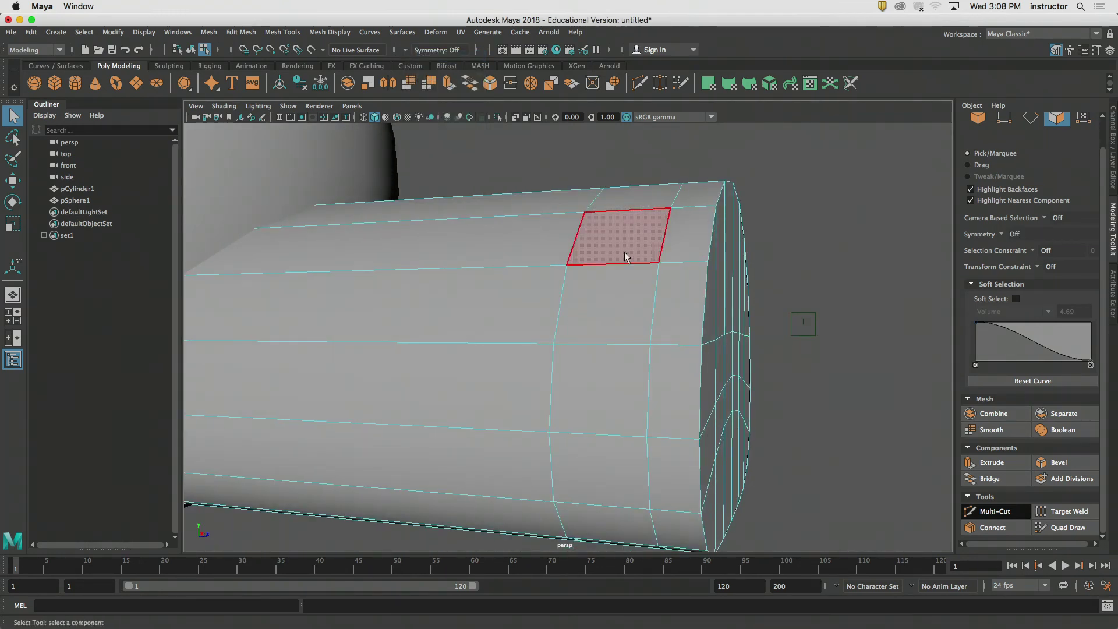
- Briefly activate the Multi-Cut tool, then exit it without cutting
{"action": "left_click", "coordinate": [996, 511]}
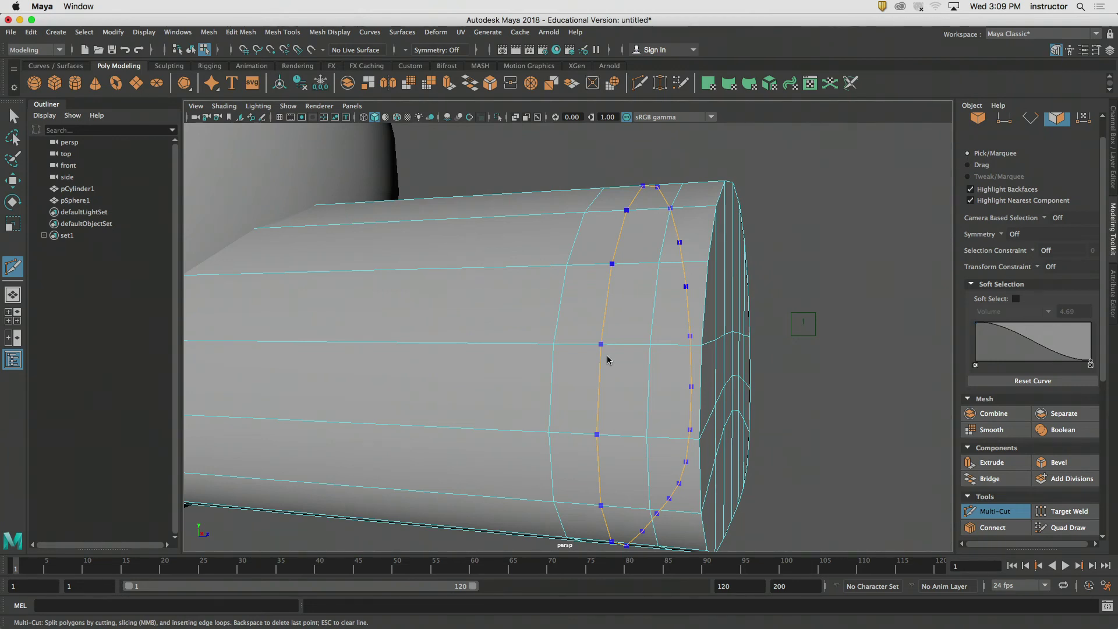
{"action": "left_click", "coordinate": [1004, 513]}
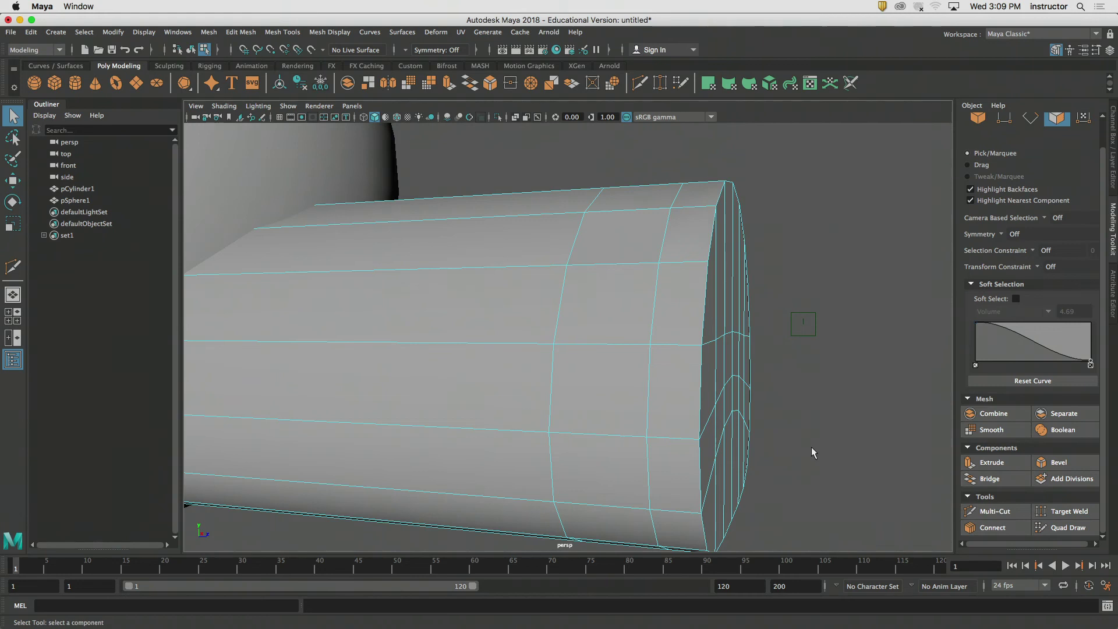
{"action": "left_click_drag", "start_coordinate": [812, 447], "coordinate": [770, 401], "text": "alt"}
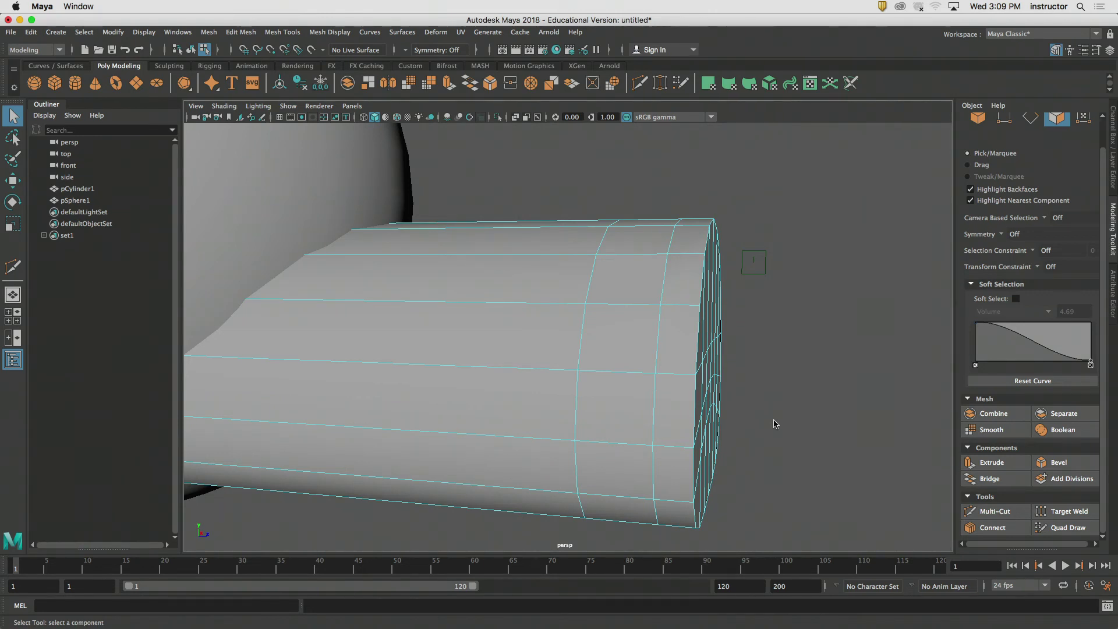
- Select top face f[79], then the five-face column f[75:79], and clear it
{"action": "left_click_drag", "start_coordinate": [424, 128], "coordinate": [512, 170], "text": "alt"}
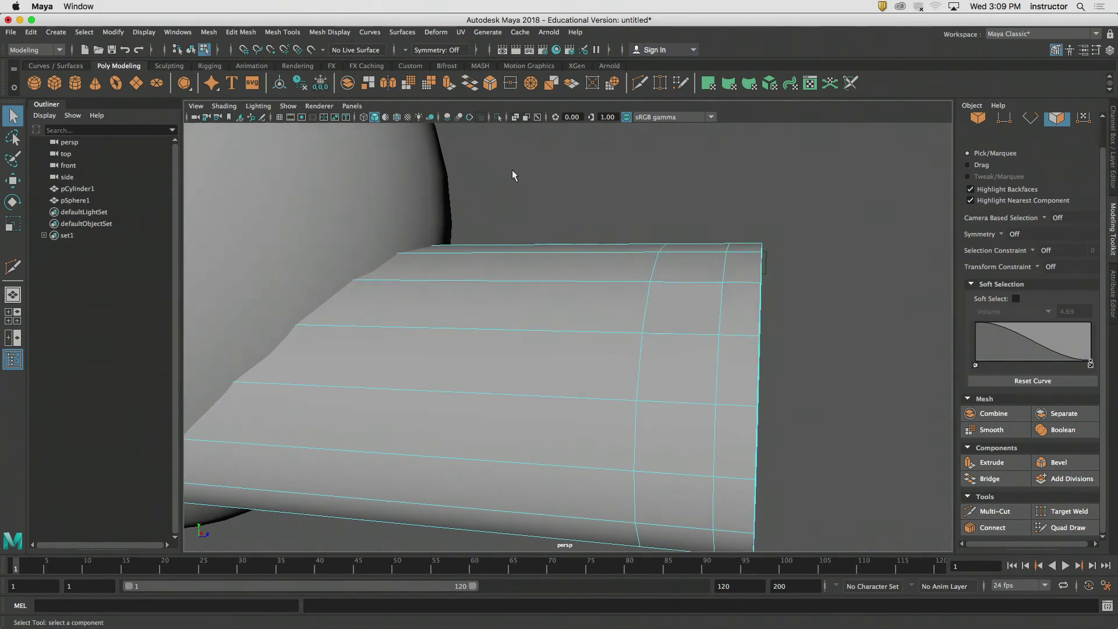
{"action": "left_click_drag", "start_coordinate": [644, 195], "coordinate": [589, 163], "text": "alt"}
{"action": "left_click", "coordinate": [633, 244]}
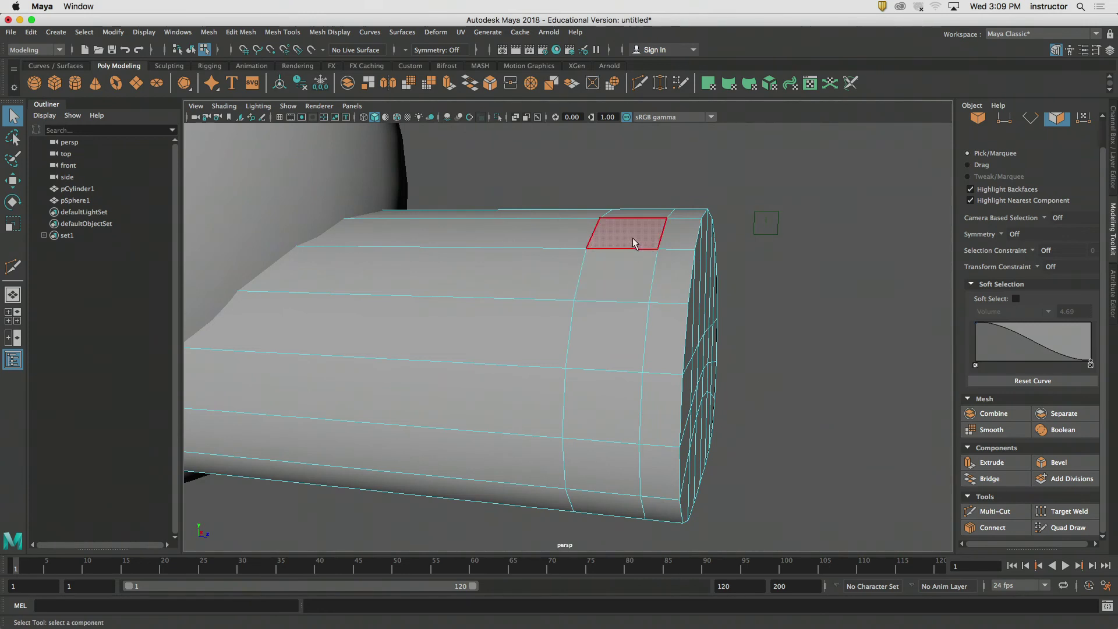
{"action": "left_click", "coordinate": [635, 233]}
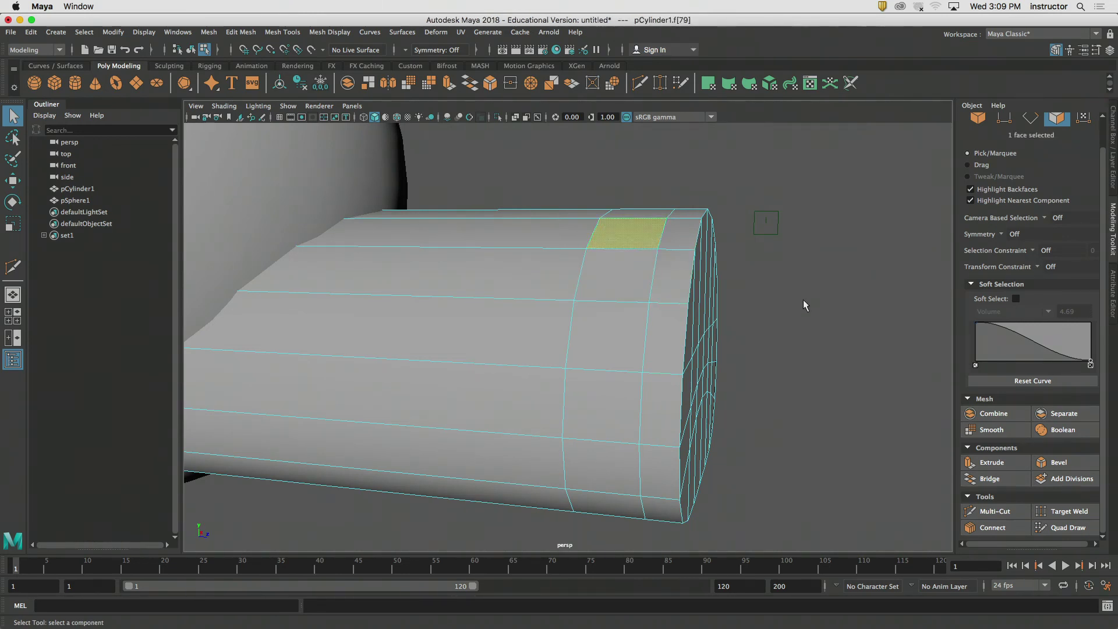
{"action": "mouse_move", "coordinate": [804, 300]}
{"action": "left_mouse_down", "text": "alt"}
{"action": "mouse_move", "coordinate": [831, 307]}
{"action": "mouse_move", "coordinate": [817, 306]}
{"action": "left_mouse_up", "text": "alt"}
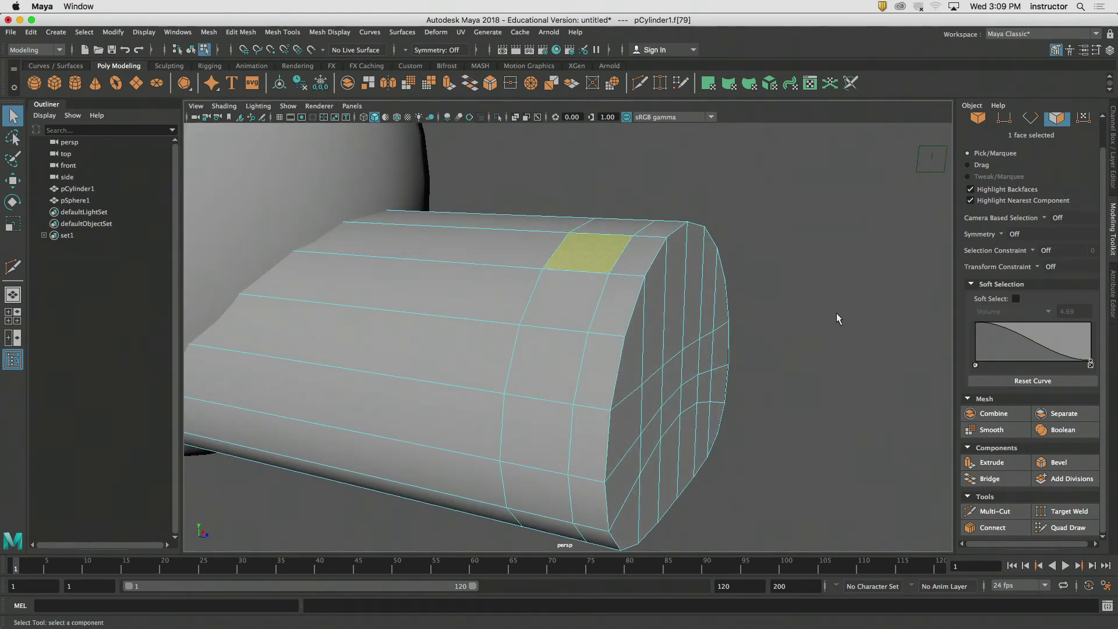
{"action": "left_click_drag", "start_coordinate": [662, 321], "coordinate": [651, 312], "text": "alt"}
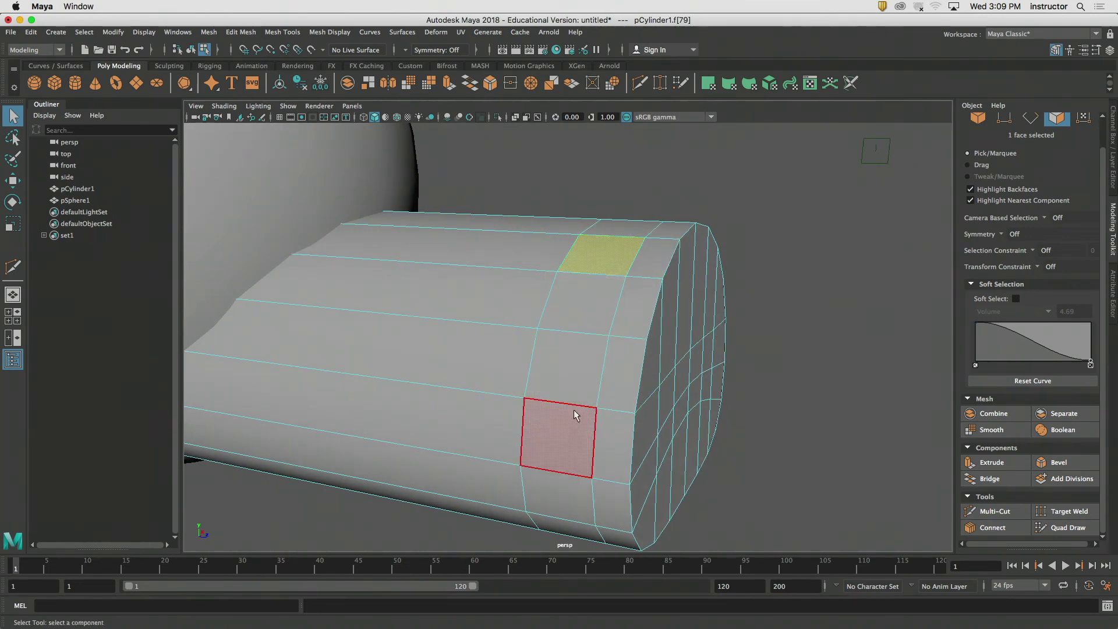
{"action": "double_click", "coordinate": [558, 497], "text": "shift"}
{"action": "left_click", "coordinate": [735, 345]}
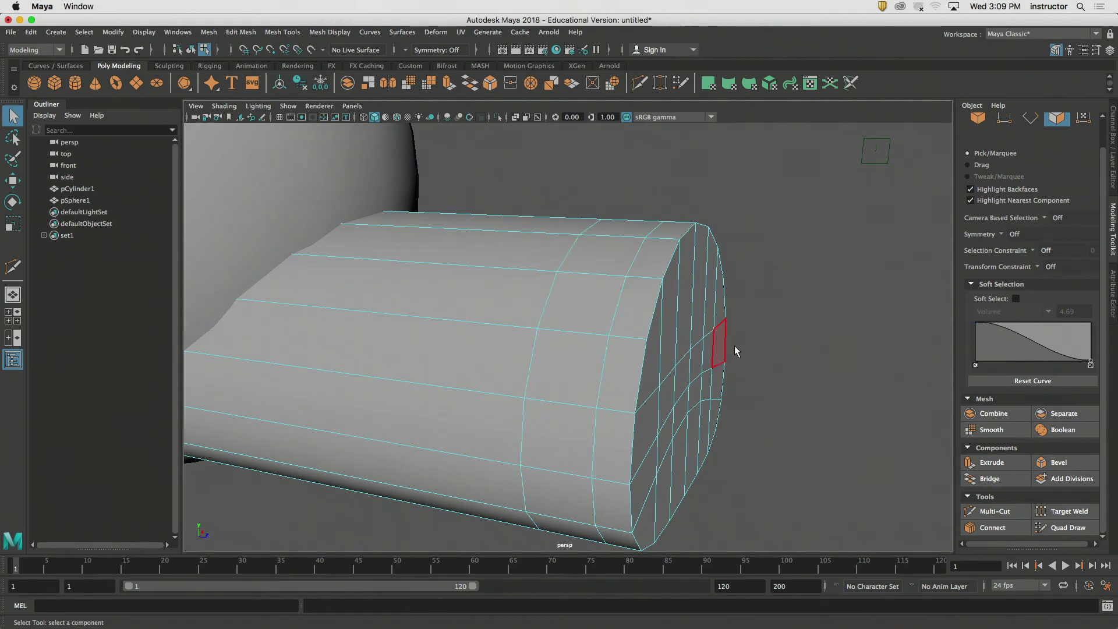
- Try selecting single faces and the whole cylinder near its end, then clear the selection
{"action": "left_click", "coordinate": [610, 251]}
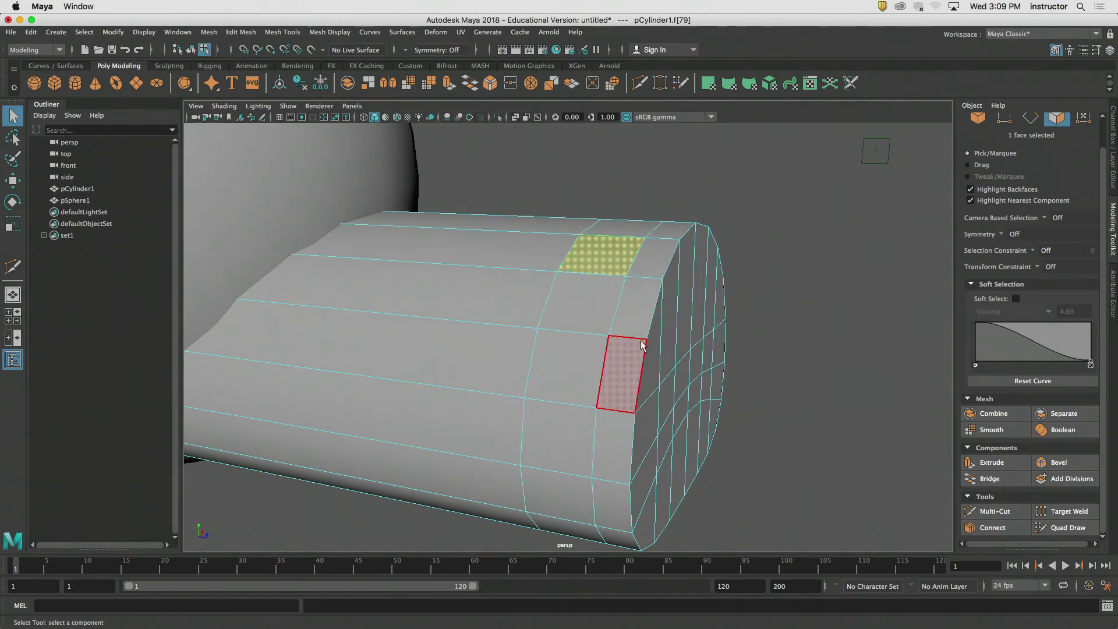
{"action": "left_click", "coordinate": [591, 296], "text": "shift"}
{"action": "double_click", "coordinate": [592, 296], "text": "shift"}
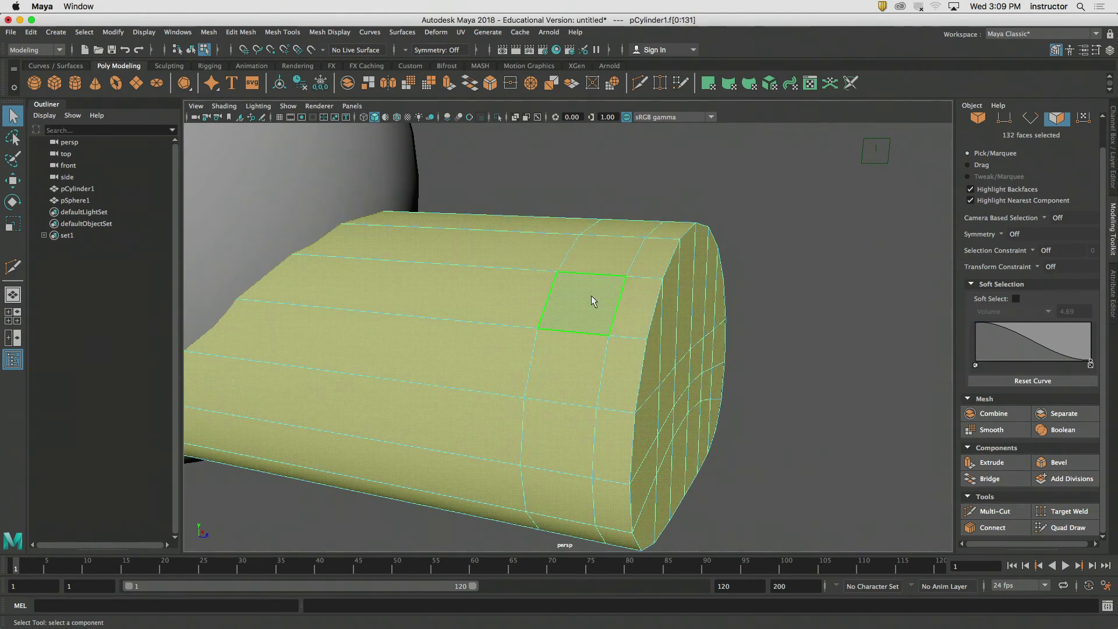
{"action": "left_click", "coordinate": [771, 348]}
{"action": "left_click_drag", "start_coordinate": [771, 347], "coordinate": [816, 387], "text": "alt"}
{"action": "left_click", "coordinate": [622, 280]}
{"action": "left_click", "coordinate": [620, 330], "text": "shift"}
{"action": "left_click", "coordinate": [816, 387]}
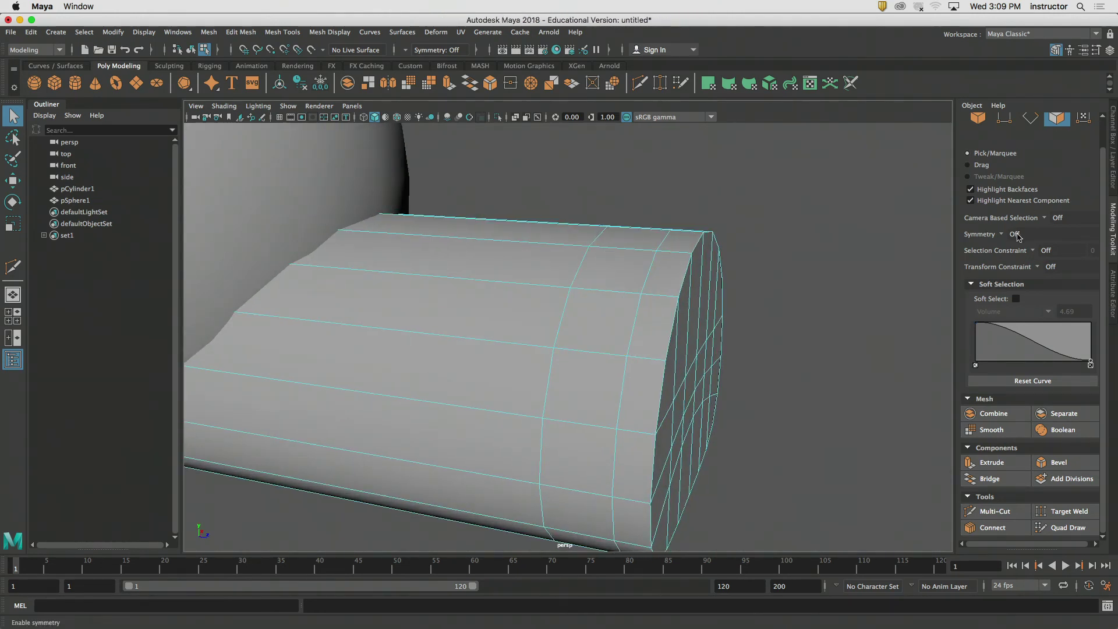
- Turn Camera Based Selection on and pick four faces down the cylinder's end
{"action": "left_click", "coordinate": [1043, 218]}
{"action": "left_click", "coordinate": [1046, 235]}
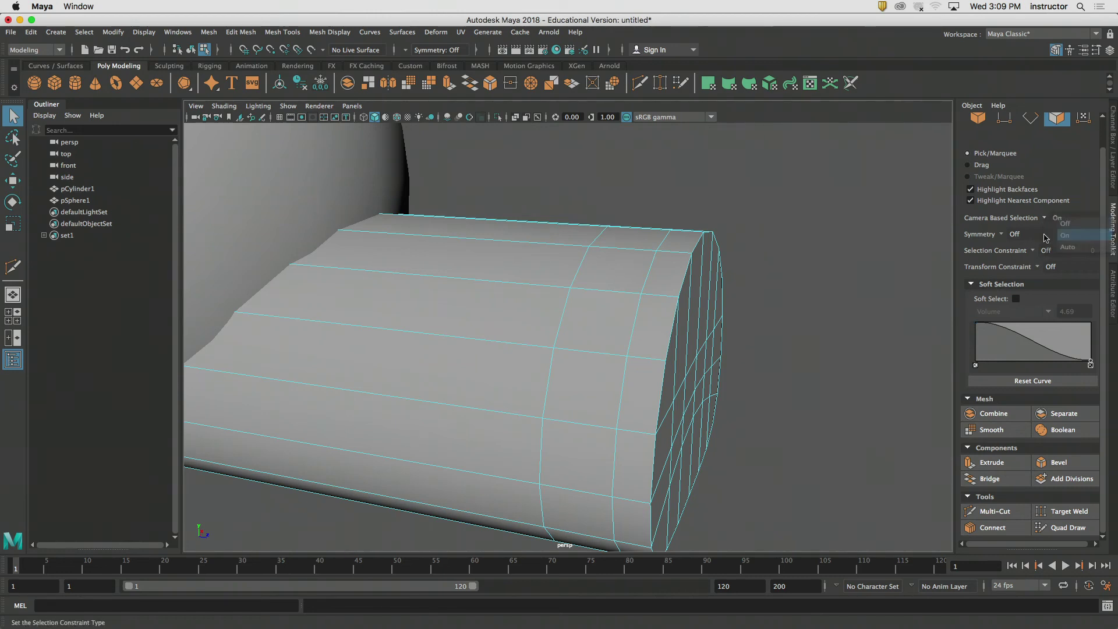
{"action": "left_click", "coordinate": [631, 267]}
{"action": "left_click", "coordinate": [603, 310], "text": "shift"}
{"action": "left_click_drag", "start_coordinate": [797, 357], "coordinate": [734, 356], "text": "alt"}
{"action": "left_click", "coordinate": [562, 422], "text": "shift"}
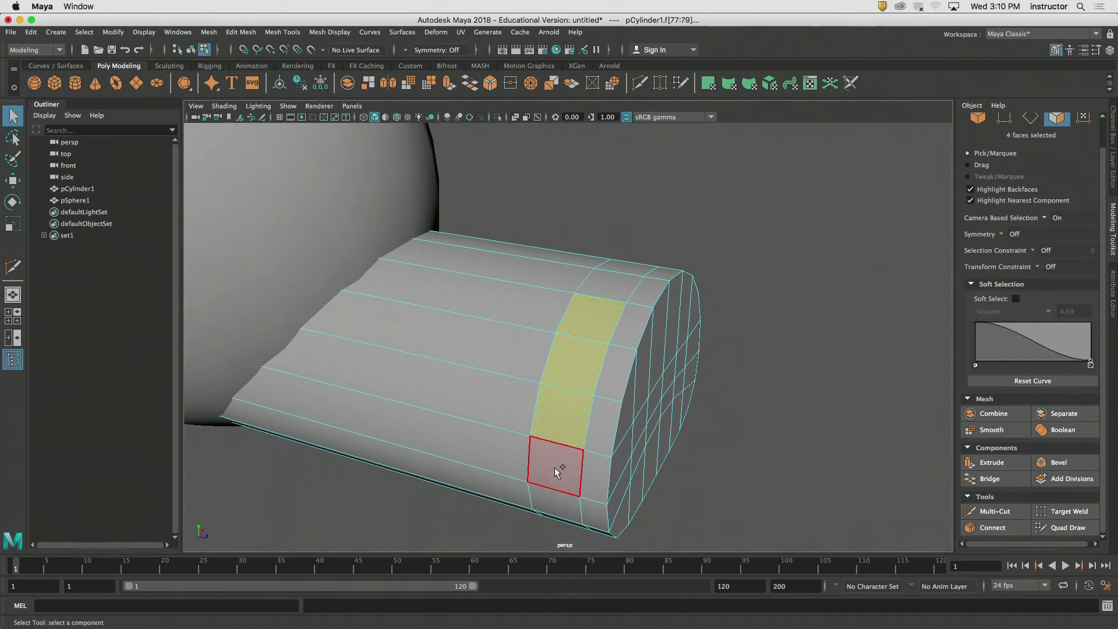
{"action": "left_click", "coordinate": [555, 467], "text": "shift"}
{"action": "left_click_drag", "start_coordinate": [554, 467], "coordinate": [728, 428], "text": "alt"}
- Select a face loop along the cylinder, then the narrow face ring near its end
{"action": "left_click", "coordinate": [492, 319]}
{"action": "double_click", "coordinate": [491, 367]}
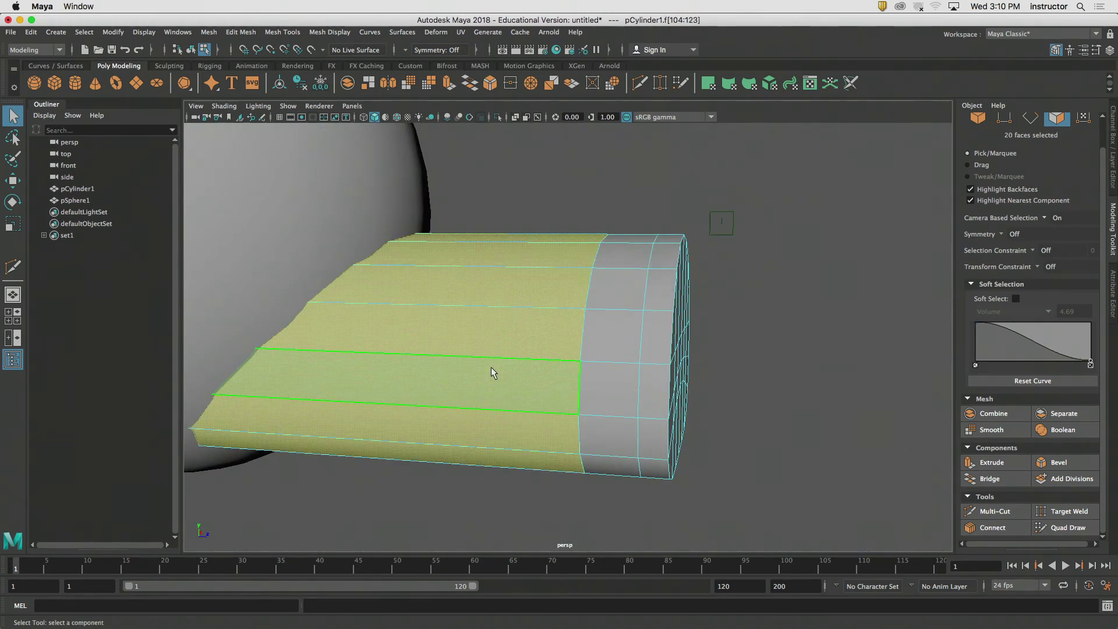
{"action": "left_click_drag", "start_coordinate": [491, 367], "coordinate": [445, 349], "text": "alt"}
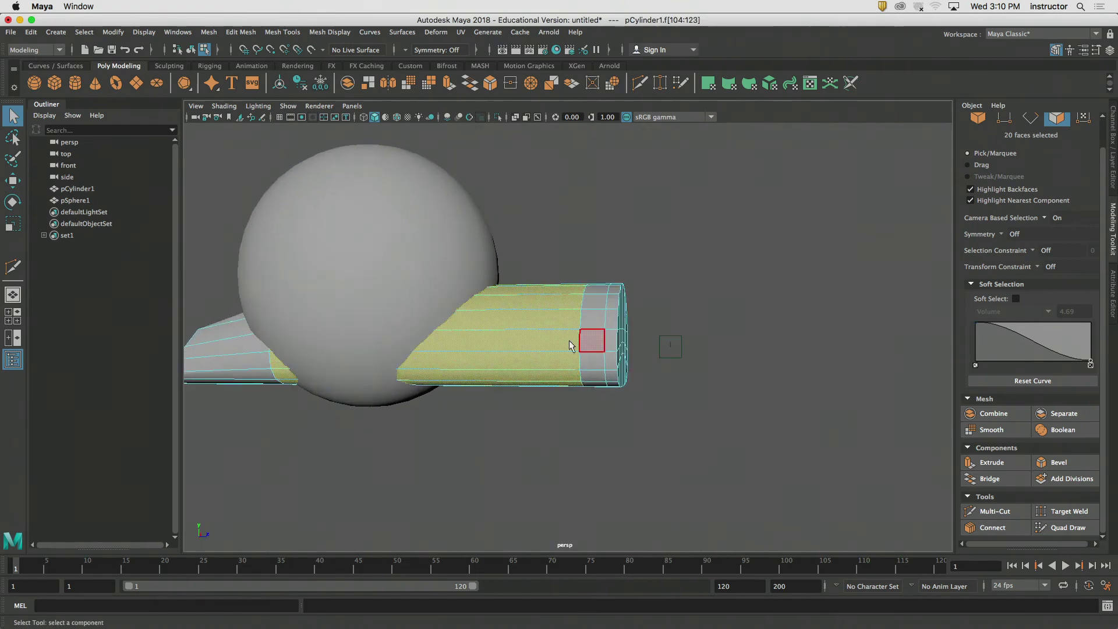
{"action": "left_click", "coordinate": [596, 320]}
{"action": "double_click", "coordinate": [598, 343], "text": "shift"}
{"action": "mouse_move", "coordinate": [641, 335]}
{"action": "left_mouse_down", "text": "alt"}
{"action": "mouse_move", "coordinate": [755, 362]}
{"action": "mouse_move", "coordinate": [557, 298]}
{"action": "mouse_move", "coordinate": [721, 317]}
{"action": "mouse_move", "coordinate": [644, 324]}
{"action": "mouse_move", "coordinate": [647, 305]}
{"action": "mouse_move", "coordinate": [634, 313]}
{"action": "mouse_move", "coordinate": [654, 258]}
{"action": "mouse_move", "coordinate": [652, 320]}
{"action": "left_mouse_up", "text": "alt"}
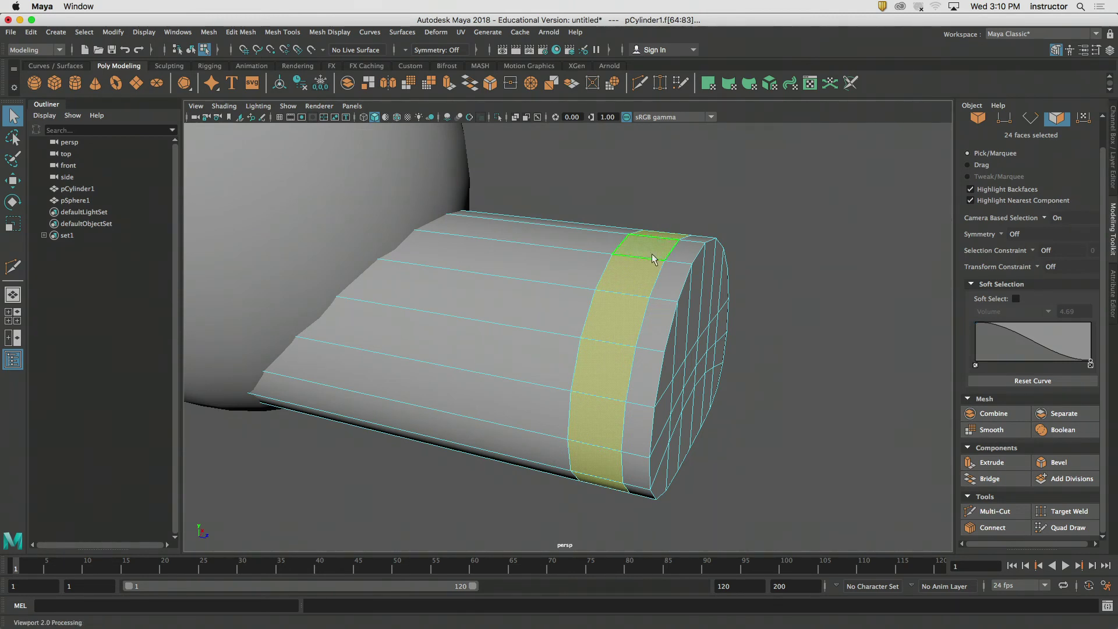
- Select faces down the column and extend them to the full ring behind the rounded end
{"action": "left_click_drag", "start_coordinate": [631, 268], "coordinate": [638, 275], "text": "alt"}
{"action": "left_click", "coordinate": [639, 281]}
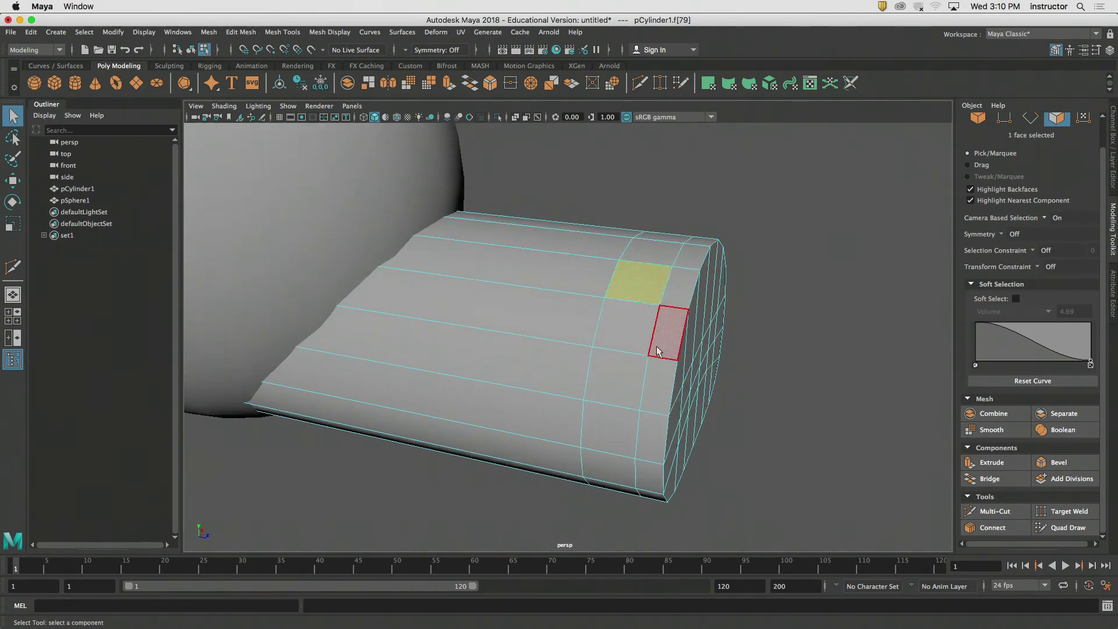
{"action": "left_click", "coordinate": [626, 326], "text": "shift"}
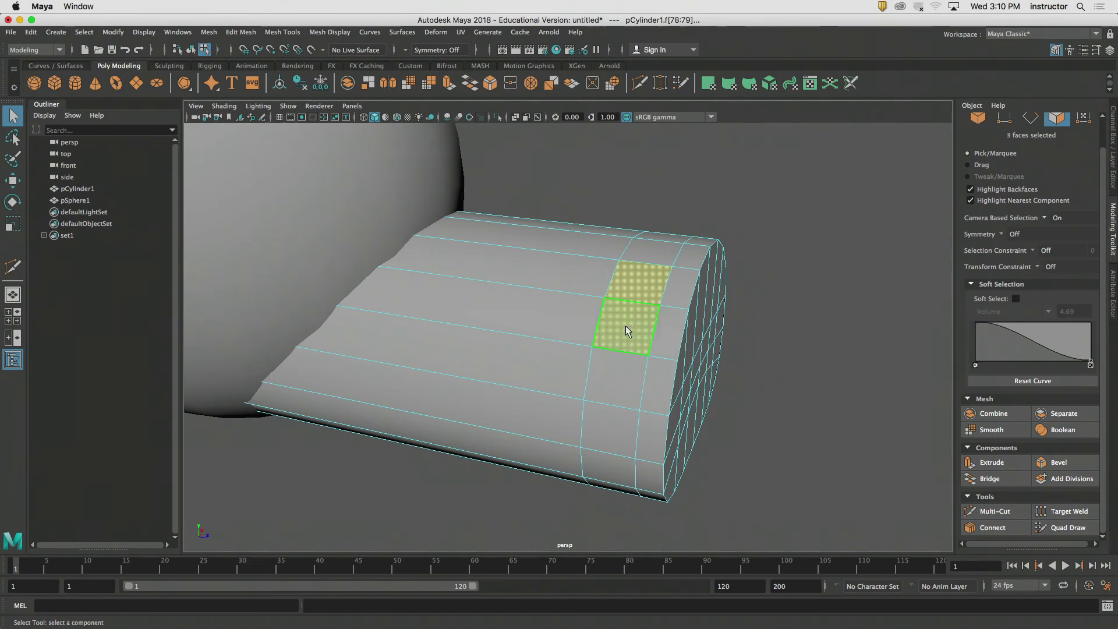
{"action": "left_click", "coordinate": [627, 362], "text": "shift"}
{"action": "double_click", "coordinate": [611, 429], "text": "shift"}
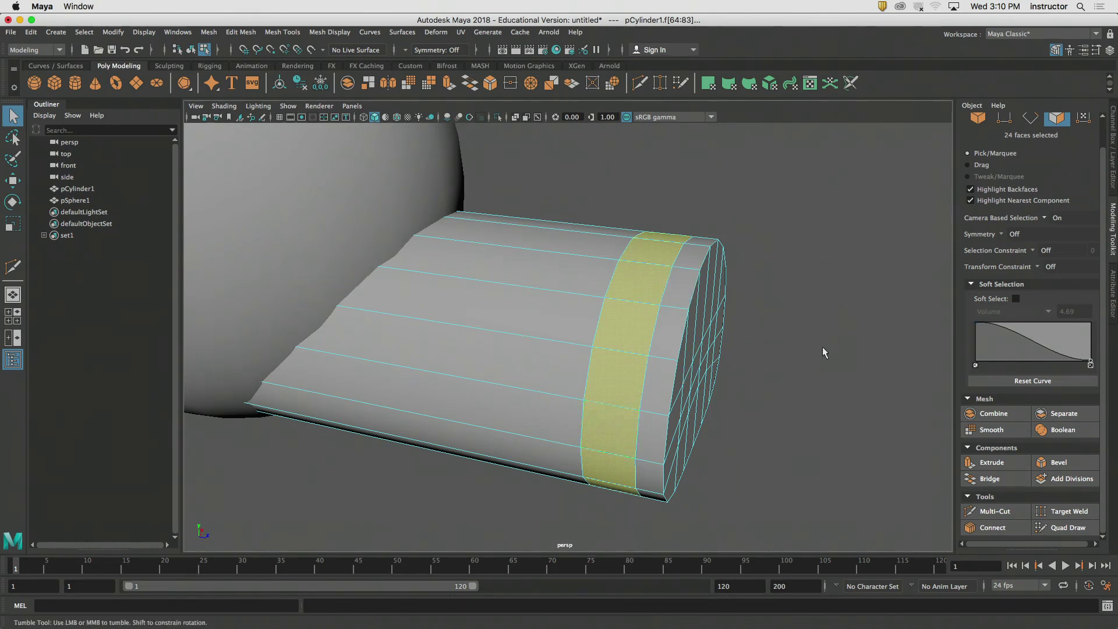
{"action": "mouse_move", "coordinate": [822, 348]}
{"action": "left_mouse_down", "text": "alt"}
{"action": "mouse_move", "coordinate": [793, 337]}
{"action": "mouse_move", "coordinate": [802, 338]}
{"action": "left_mouse_up", "text": "alt"}
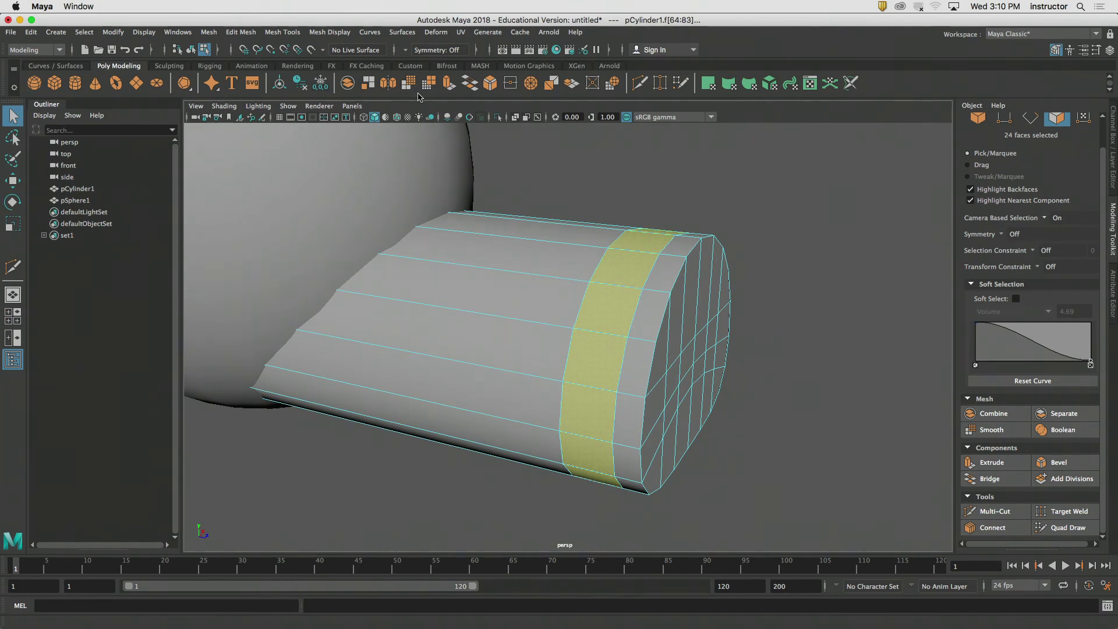
- Insert several edge loops near the cylinder's end with Insert Edge Loop
{"action": "left_click", "coordinate": [320, 33]}
{"action": "mouse_move", "coordinate": [297, 33]}
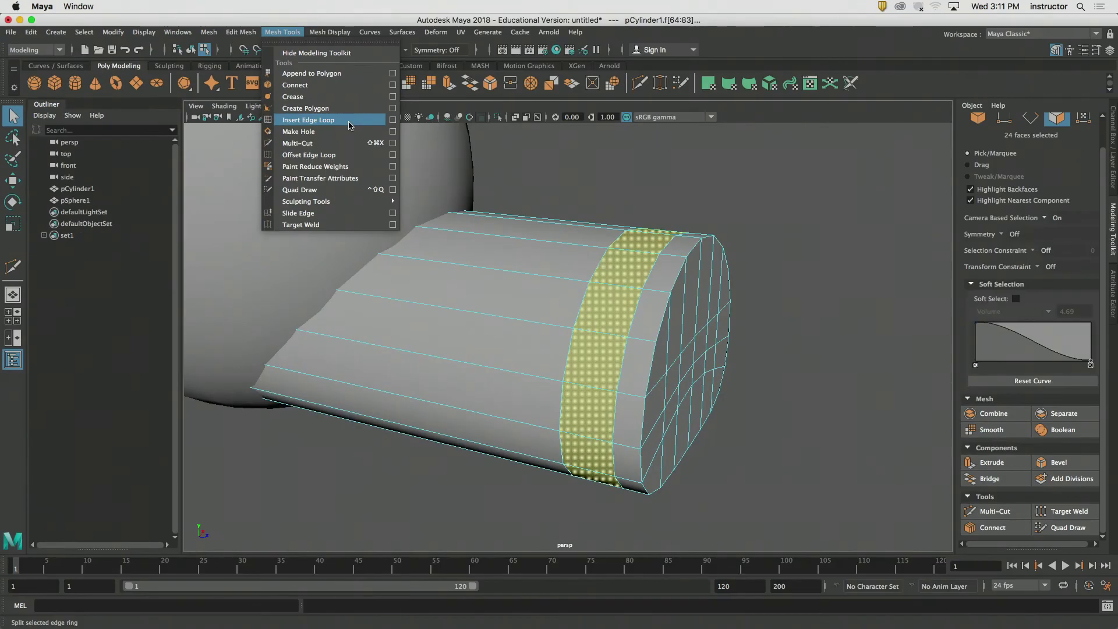
{"action": "left_click", "coordinate": [479, 261]}
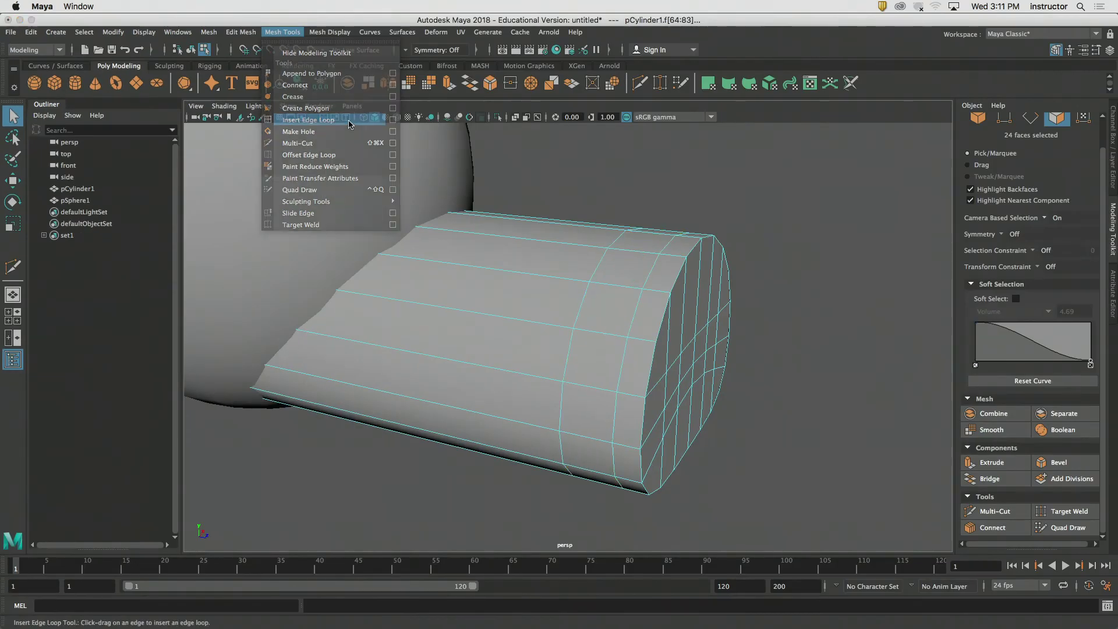
{"action": "left_click", "coordinate": [622, 285]}
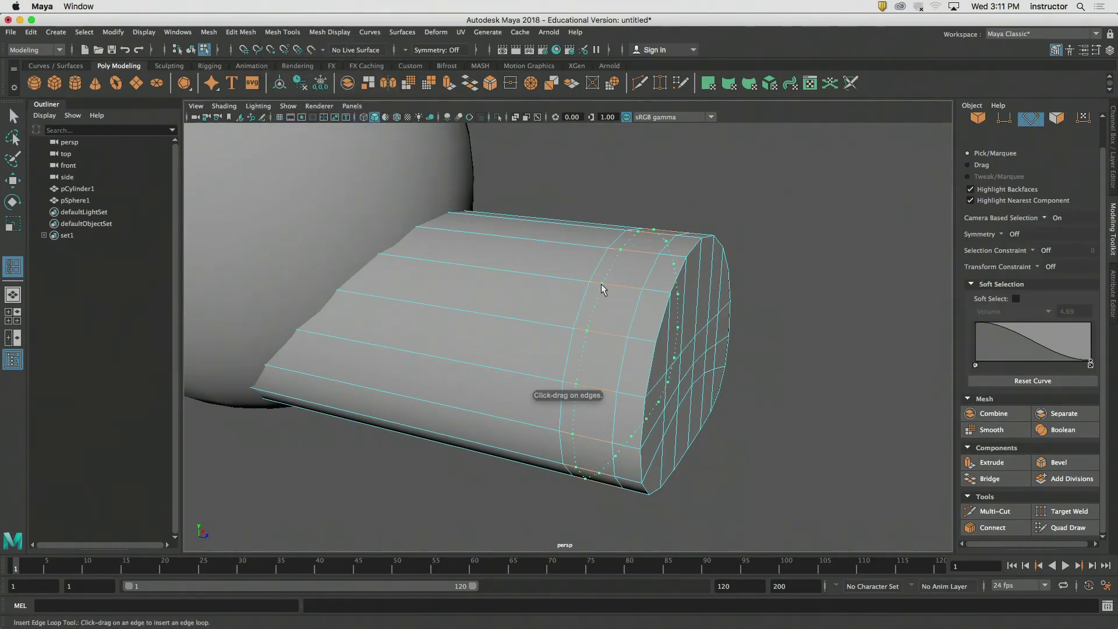
{"action": "mouse_move", "coordinate": [602, 285]}
{"action": "left_mouse_down"}
{"action": "mouse_move", "coordinate": [635, 292]}
{"action": "mouse_move", "coordinate": [629, 302]}
{"action": "mouse_move", "coordinate": [589, 292]}
{"action": "mouse_move", "coordinate": [606, 306]}
{"action": "left_mouse_up"}
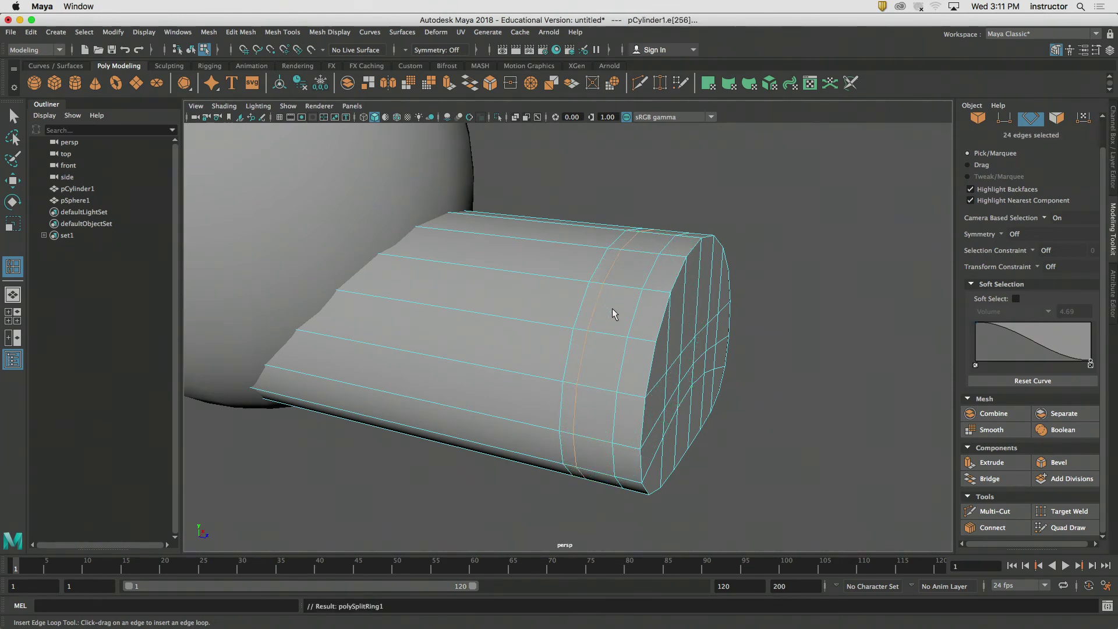
{"action": "left_click", "coordinate": [404, 266]}
{"action": "left_click_drag", "start_coordinate": [492, 268], "coordinate": [460, 271]}
- Undo the inserted edge loops, clear the selection and return to the Select Tool
{"action": "key", "text": "super+z"}
{"action": "key", "text": "super+z"}
{"action": "key", "text": "super+z"}
{"action": "key", "text": "super+z"}
{"action": "key", "text": "super+z"}
{"action": "key", "text": "super+z"}
{"action": "key", "text": "super+z"}
{"action": "key", "text": "super+z"}
{"action": "left_click_drag", "start_coordinate": [596, 273], "coordinate": [605, 269], "text": "alt"}
{"action": "right_click_drag", "start_coordinate": [606, 269], "coordinate": [674, 291], "text": "alt"}
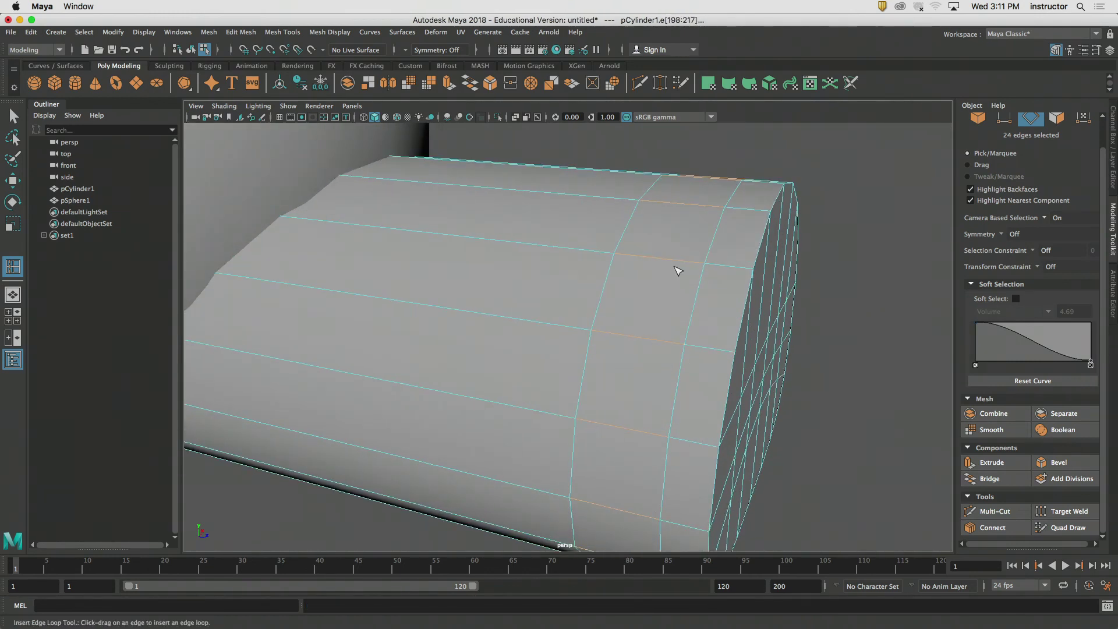
{"action": "left_click", "coordinate": [804, 300]}
{"action": "left_click_drag", "start_coordinate": [859, 268], "coordinate": [774, 225], "text": "alt"}
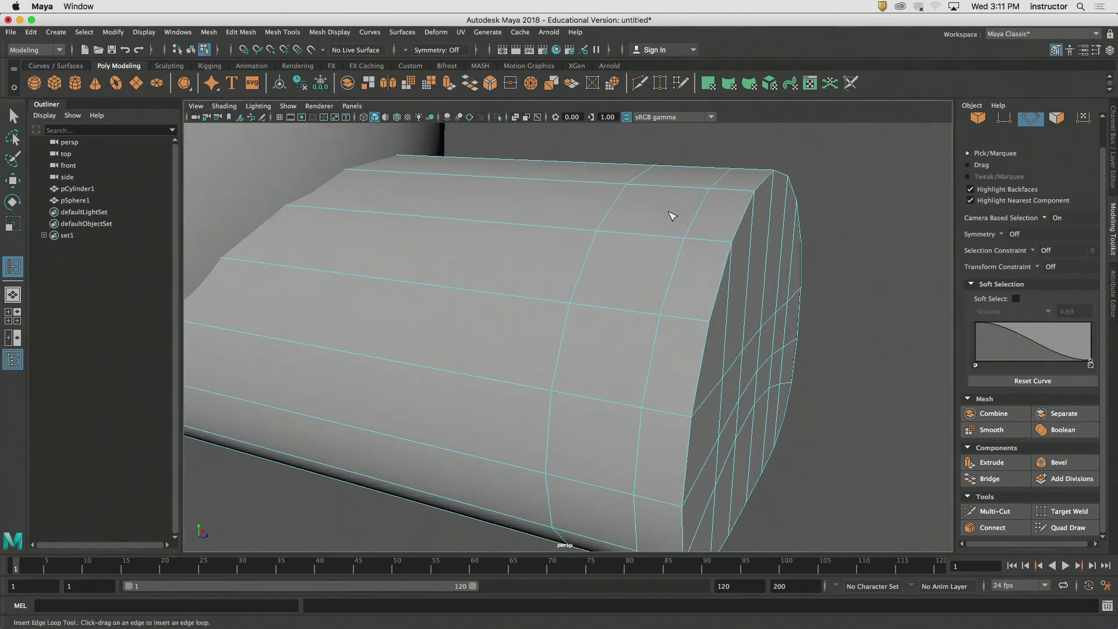
{"action": "key", "text": "q"}
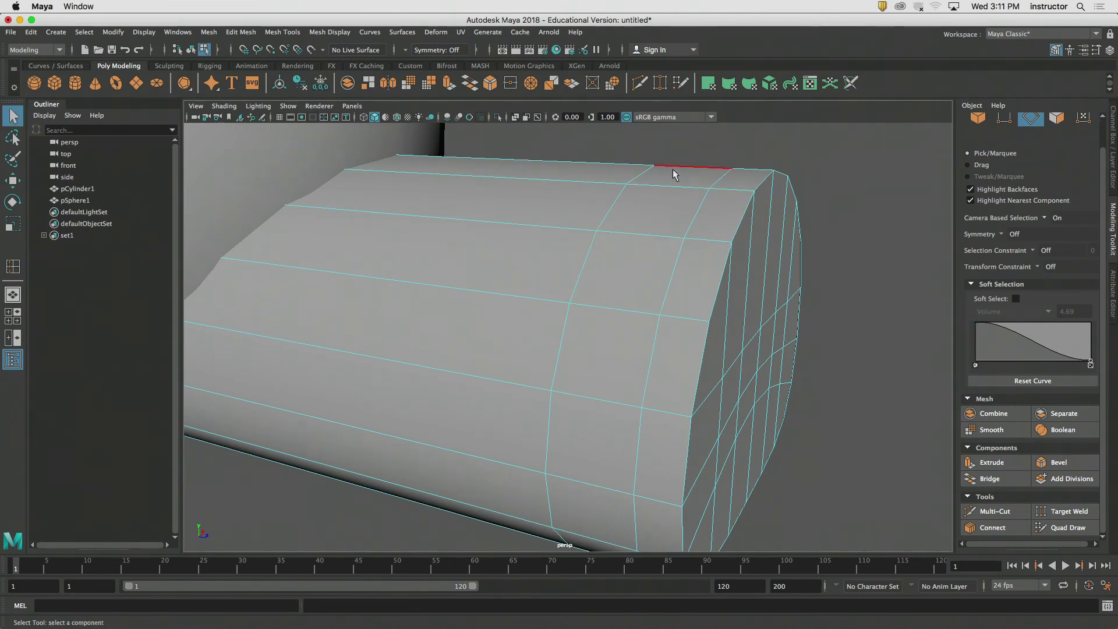
{"action": "left_click", "coordinate": [276, 33]}
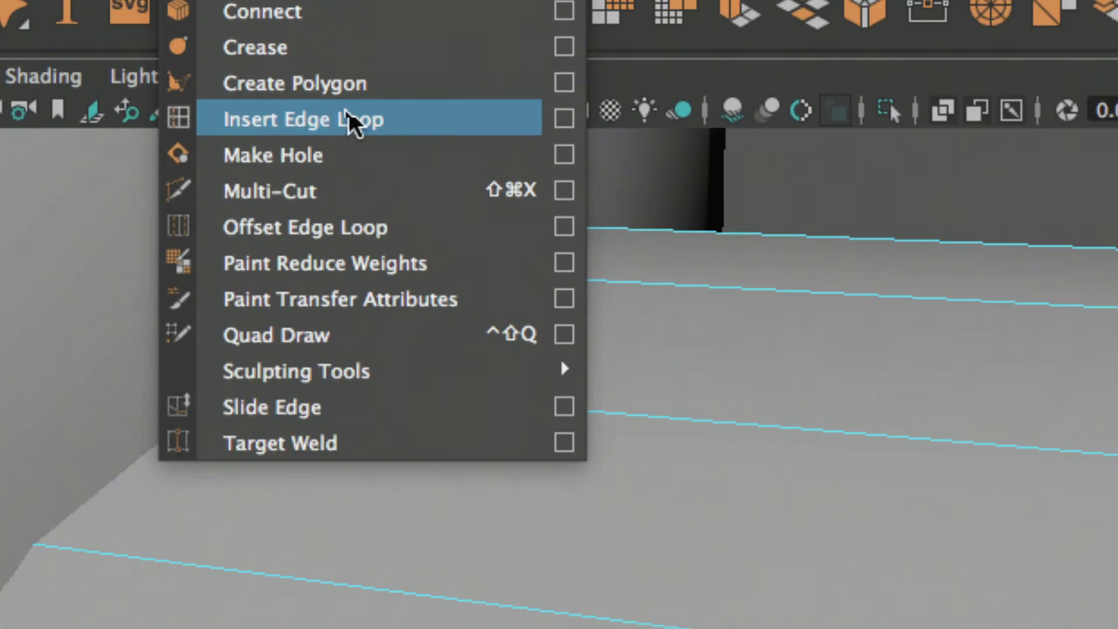
- Open the Insert Edge Loop settings, choose equal-distance spacing, and test a loop on the cylinder
{"action": "left_click", "coordinate": [565, 119]}
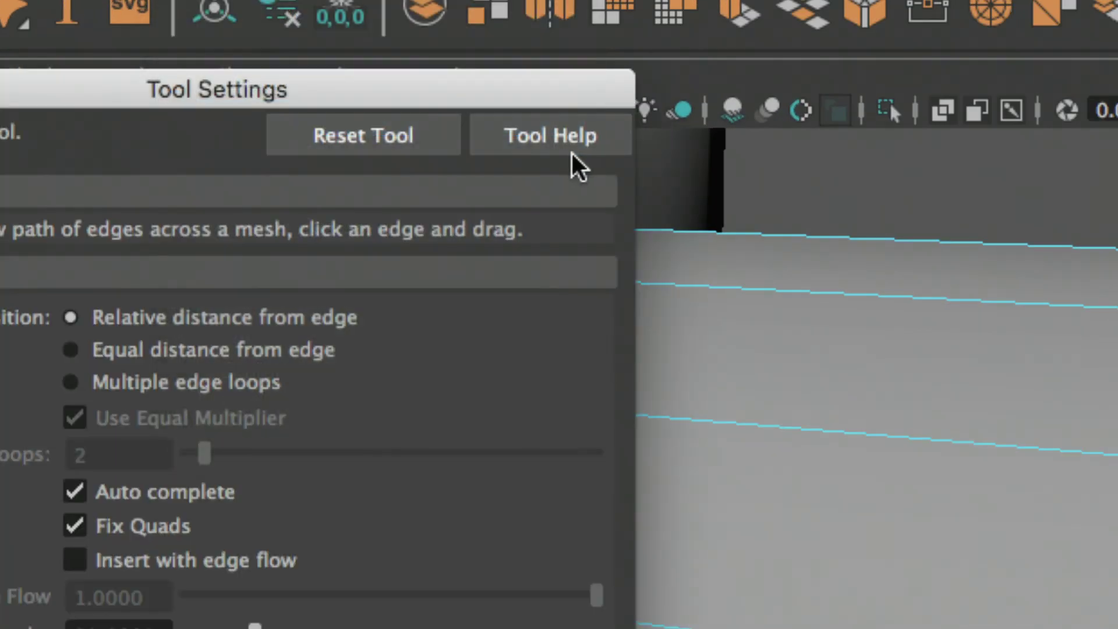
{"action": "left_click_drag", "start_coordinate": [535, 104], "coordinate": [797, 73]}
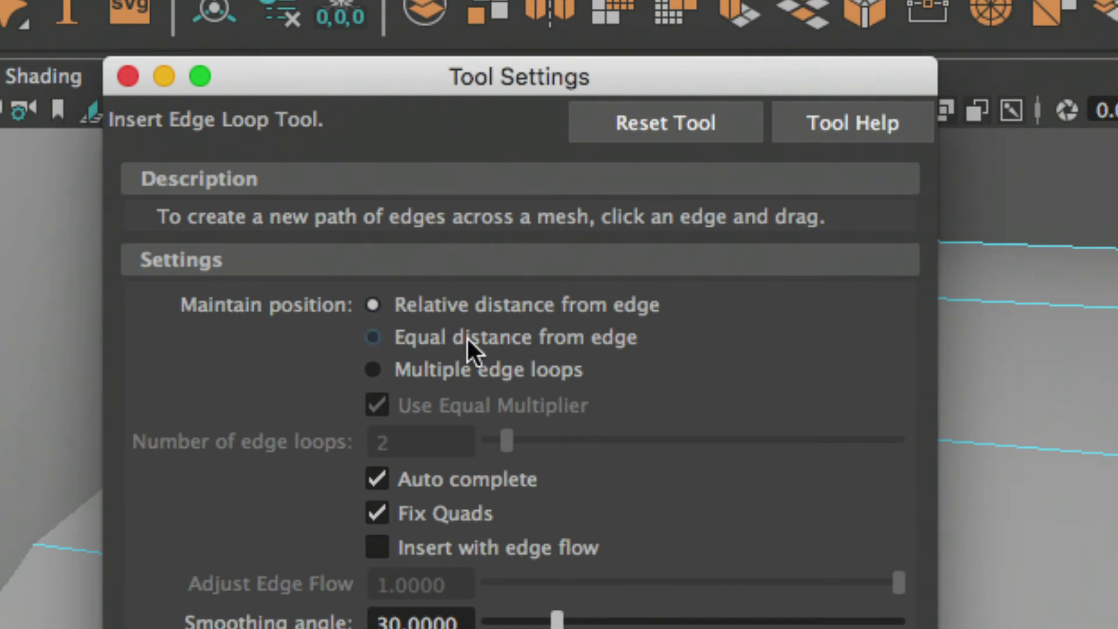
{"action": "left_click", "coordinate": [525, 346]}
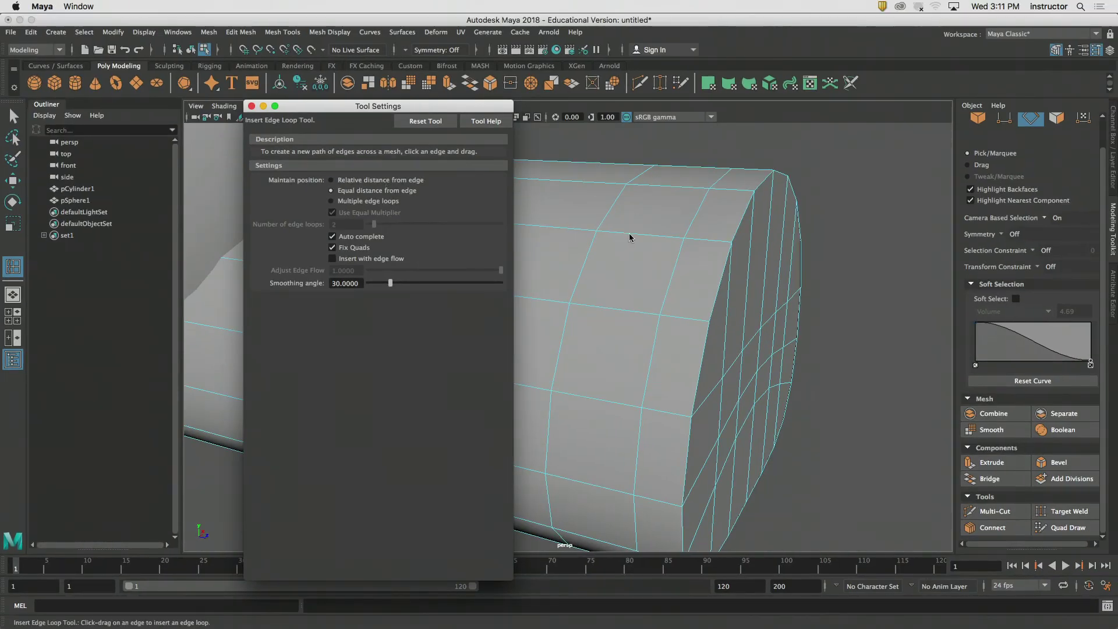
{"action": "left_click", "coordinate": [630, 234]}
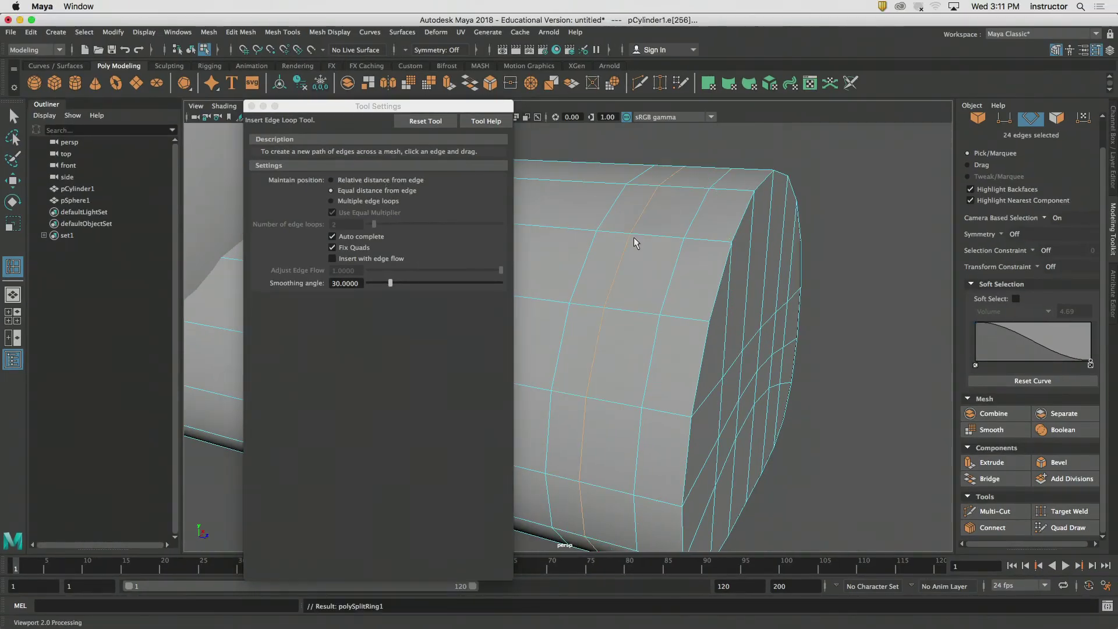
{"action": "left_click_drag", "start_coordinate": [597, 303], "coordinate": [684, 353], "text": "alt"}
{"action": "key", "text": "super+z"}
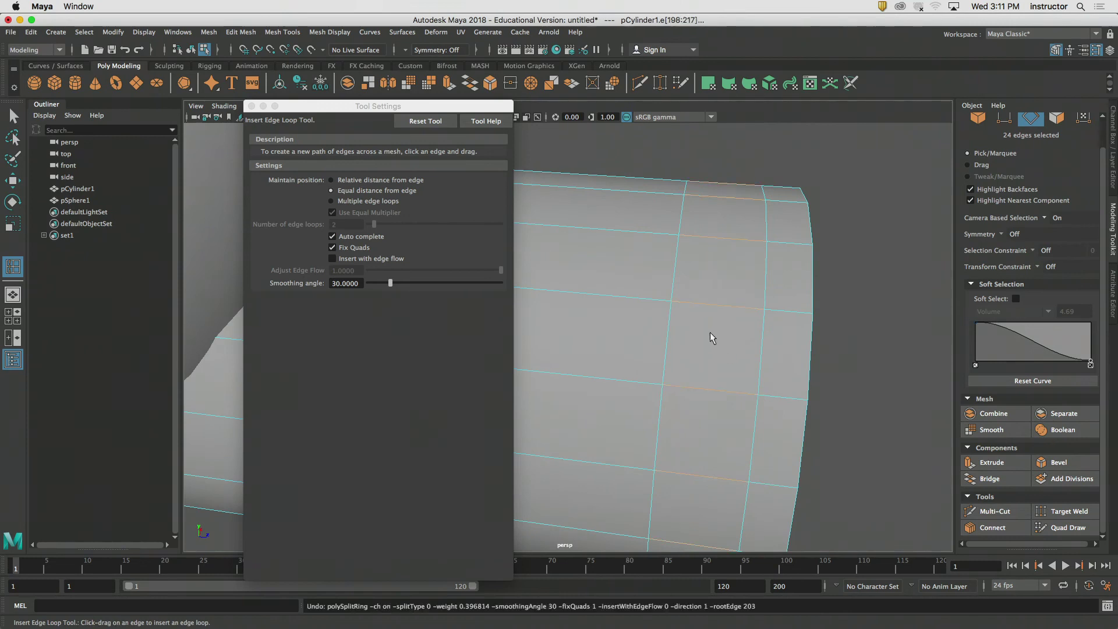
{"action": "mouse_move", "coordinate": [716, 305]}
{"action": "left_mouse_down"}
{"action": "mouse_move", "coordinate": [728, 308]}
{"action": "mouse_move", "coordinate": [711, 310]}
{"action": "left_mouse_up"}
{"action": "key", "text": "super+z"}
- Try Multiple edge loops, reselect the cylinder, and reset the edge loop settings to defaults
{"action": "left_click_drag", "start_coordinate": [418, 107], "coordinate": [380, 70]}
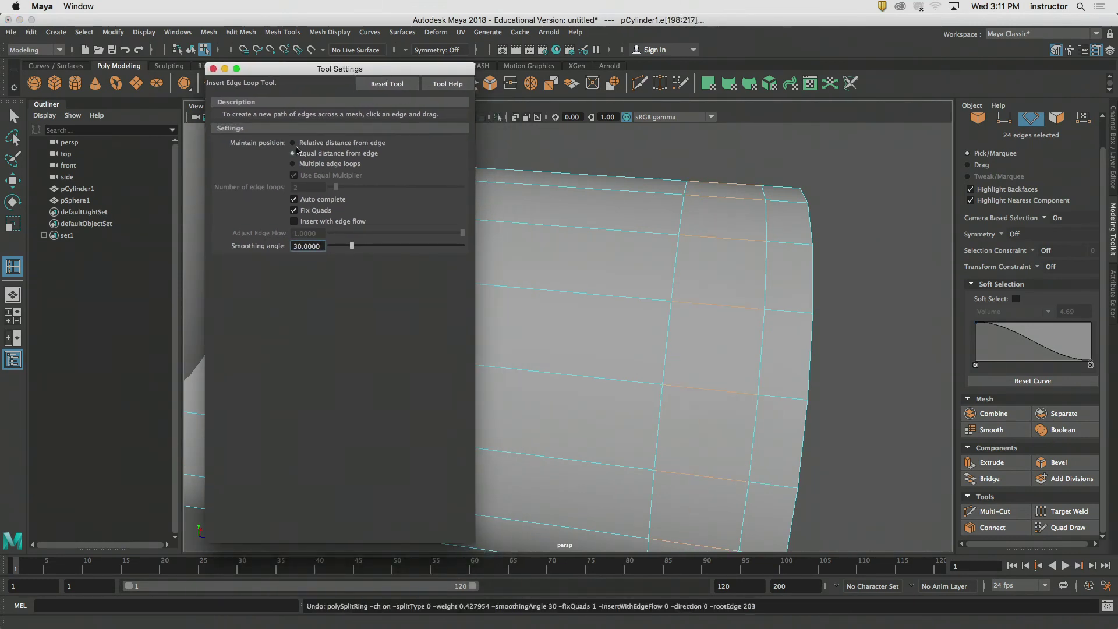
{"action": "left_click", "coordinate": [348, 164]}
{"action": "left_click_drag", "start_coordinate": [701, 300], "coordinate": [714, 310]}
{"action": "key", "text": "super+z"}
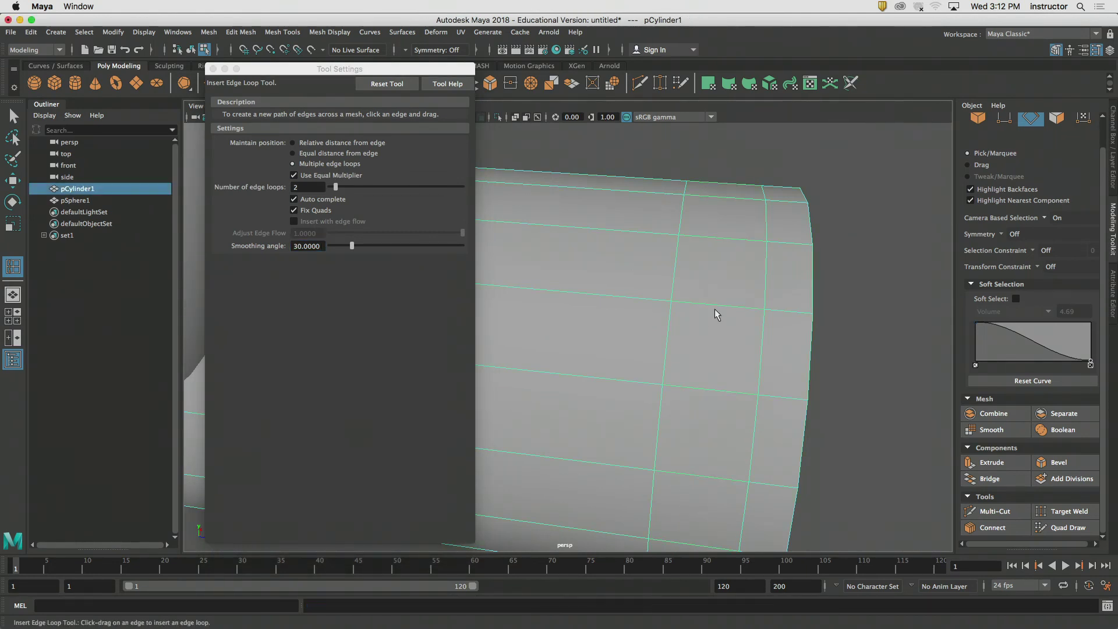
{"action": "left_click", "coordinate": [855, 277]}
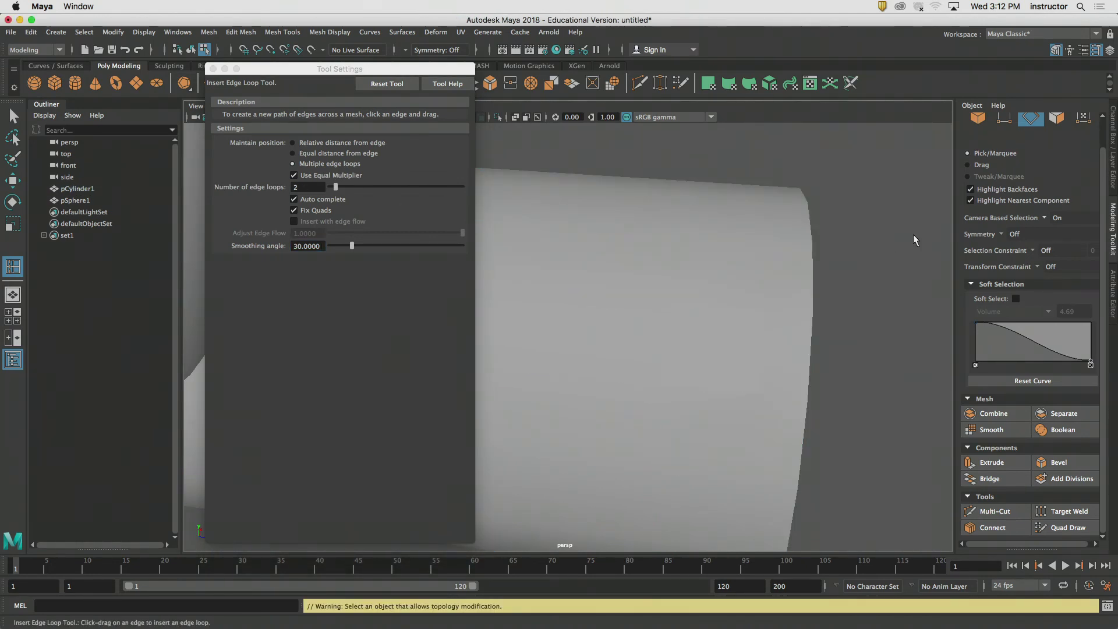
{"action": "left_click", "coordinate": [693, 312]}
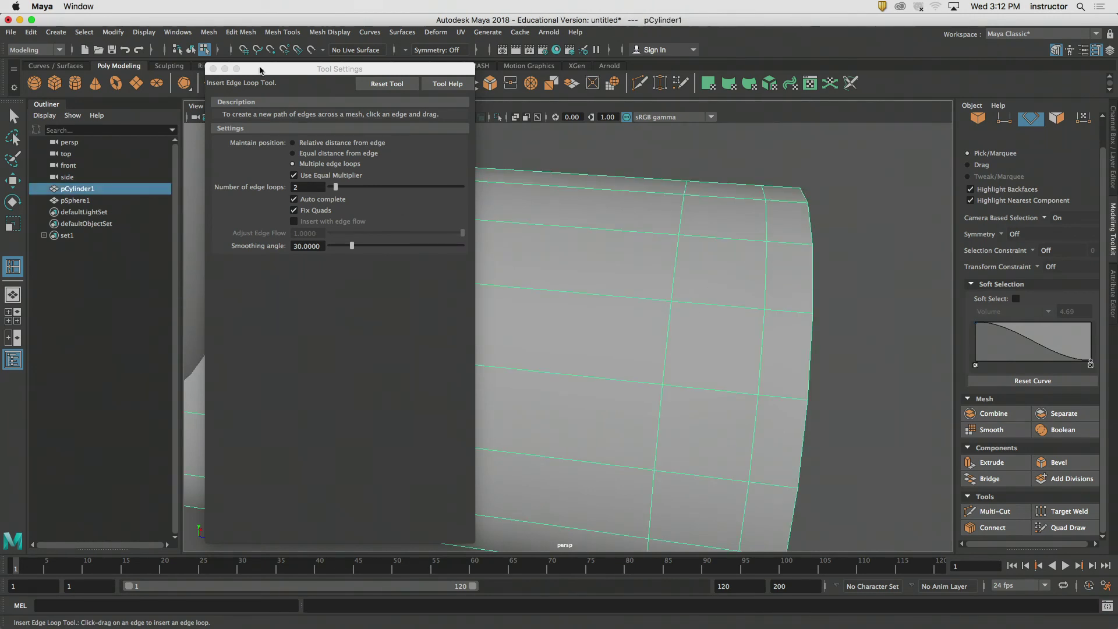
{"action": "left_click_drag", "start_coordinate": [257, 69], "coordinate": [218, 63]}
{"action": "left_click", "coordinate": [344, 80]}
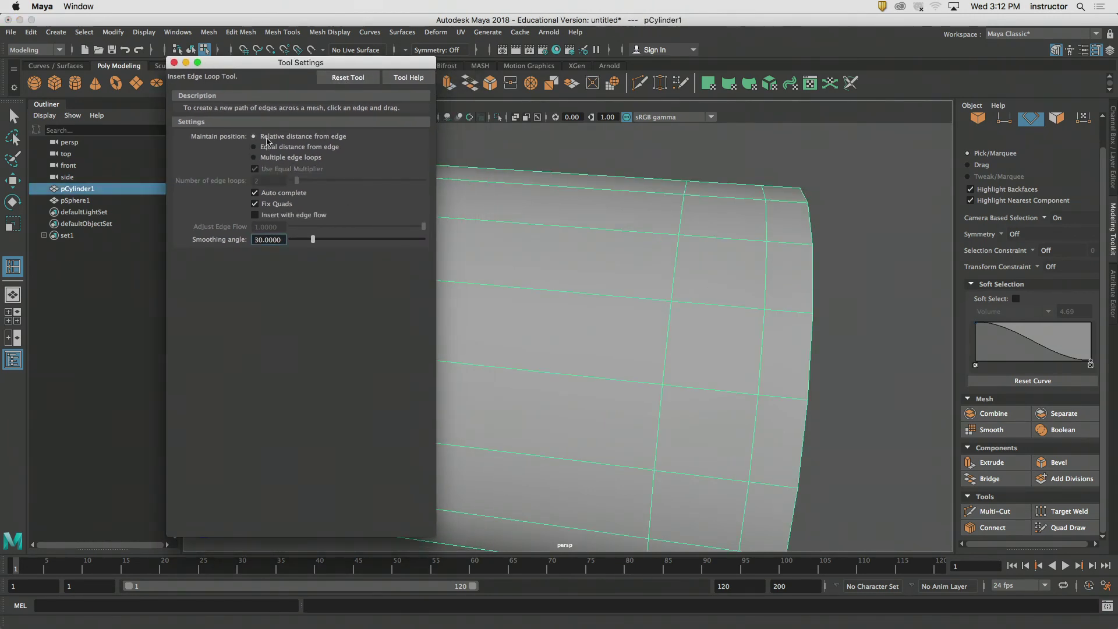
{"action": "left_click", "coordinate": [733, 312]}
{"action": "key", "text": "z"}
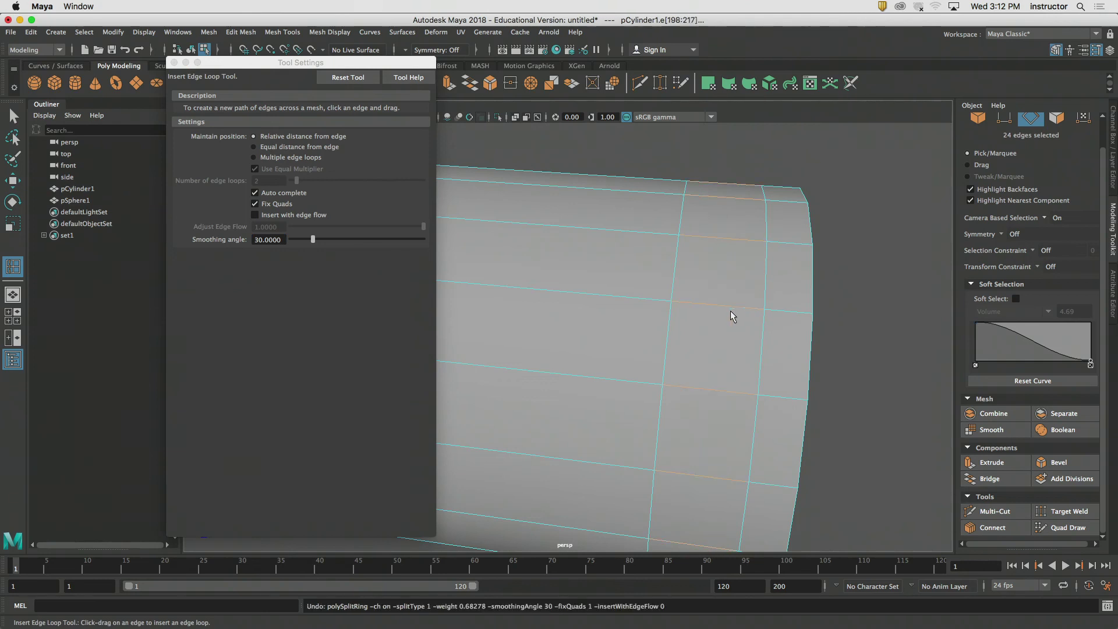
- Test equal-distance edge loops at several spots near the cylinder end, undoing each
{"action": "left_click", "coordinate": [264, 148]}
{"action": "left_click", "coordinate": [718, 304]}
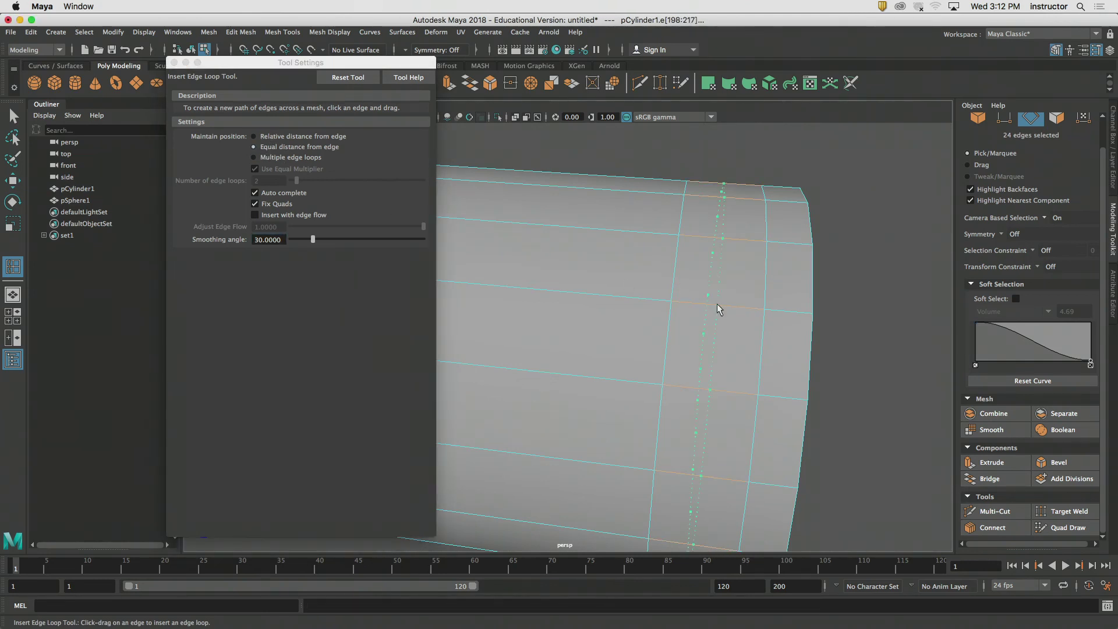
{"action": "left_click_drag", "start_coordinate": [716, 310], "coordinate": [733, 307]}
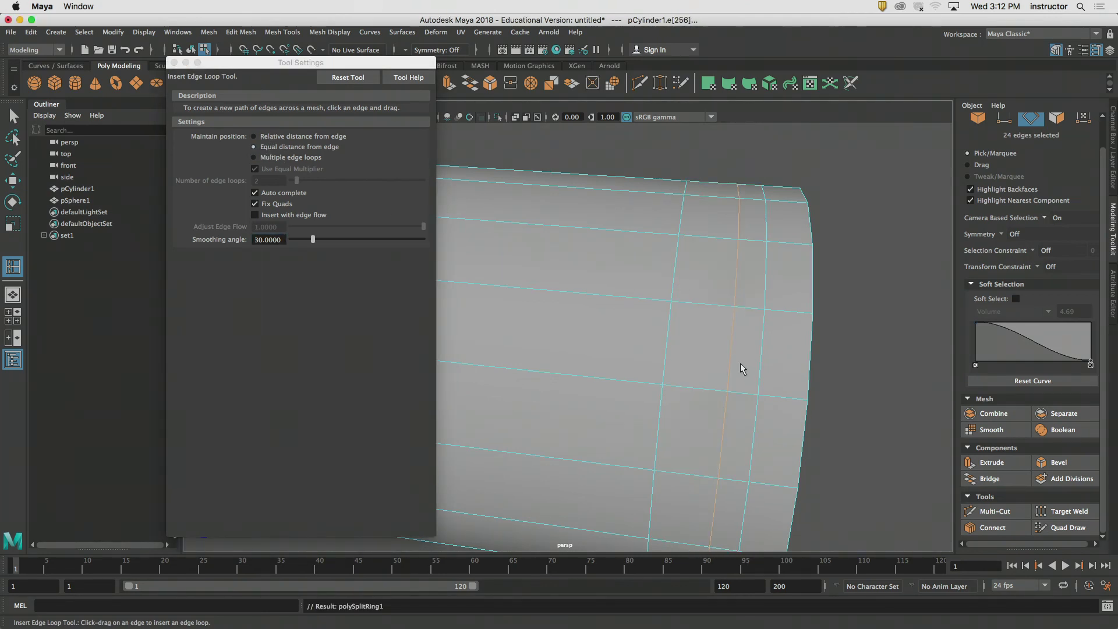
{"action": "key", "text": "super+z"}
{"action": "left_click", "coordinate": [711, 303]}
{"action": "left_click_drag", "start_coordinate": [737, 383], "coordinate": [725, 276], "text": "alt"}
{"action": "key", "text": "super+z"}
{"action": "left_click", "coordinate": [712, 270]}
{"action": "key", "text": "super+z"}
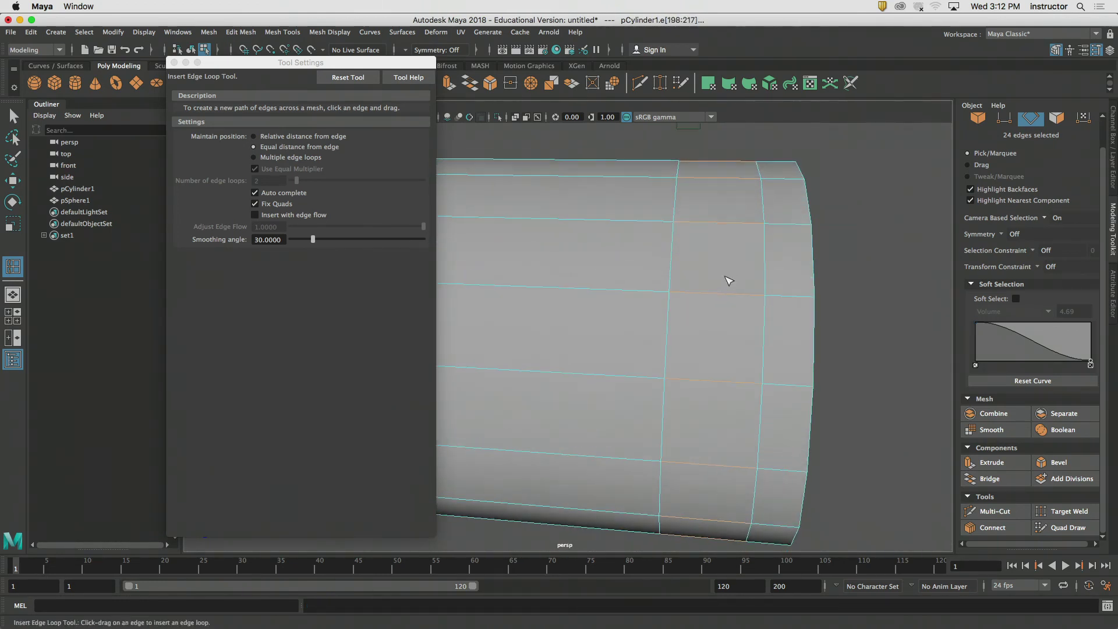
{"action": "left_click_drag", "start_coordinate": [722, 224], "coordinate": [719, 224]}
{"action": "left_click_drag", "start_coordinate": [717, 227], "coordinate": [701, 265], "text": "alt"}
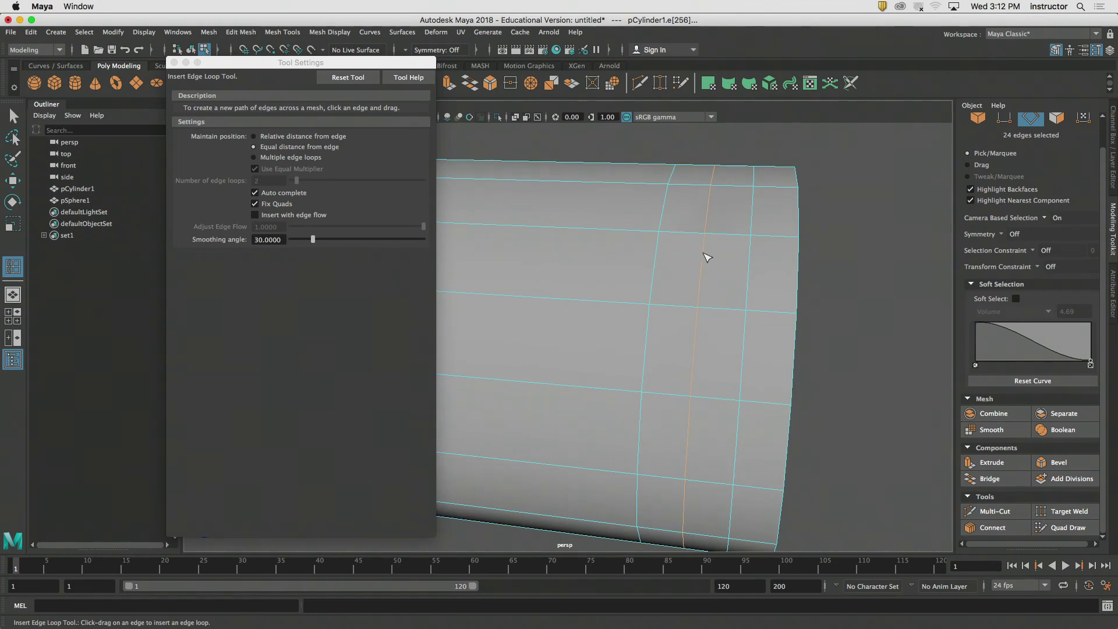
{"action": "key", "text": "ctrl+z"}
- Set Multiple edge loops to 1 with Use Equal Multiplier, and insert a loop near the end
{"action": "left_click", "coordinate": [315, 158]}
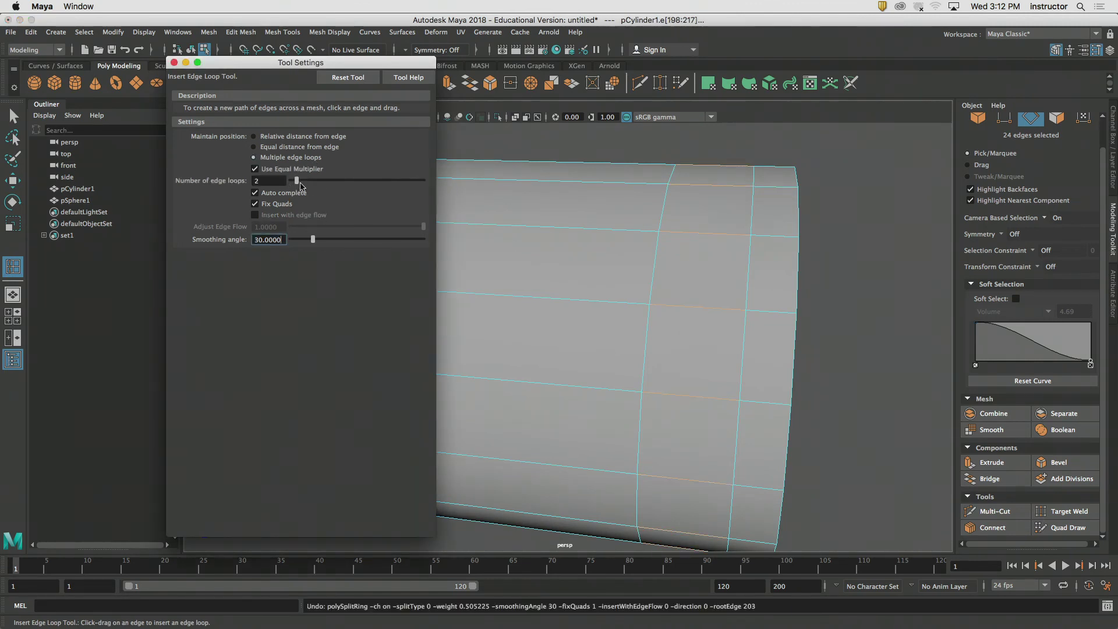
{"action": "left_click_drag", "start_coordinate": [297, 181], "coordinate": [289, 184]}
{"action": "left_click", "coordinate": [697, 301]}
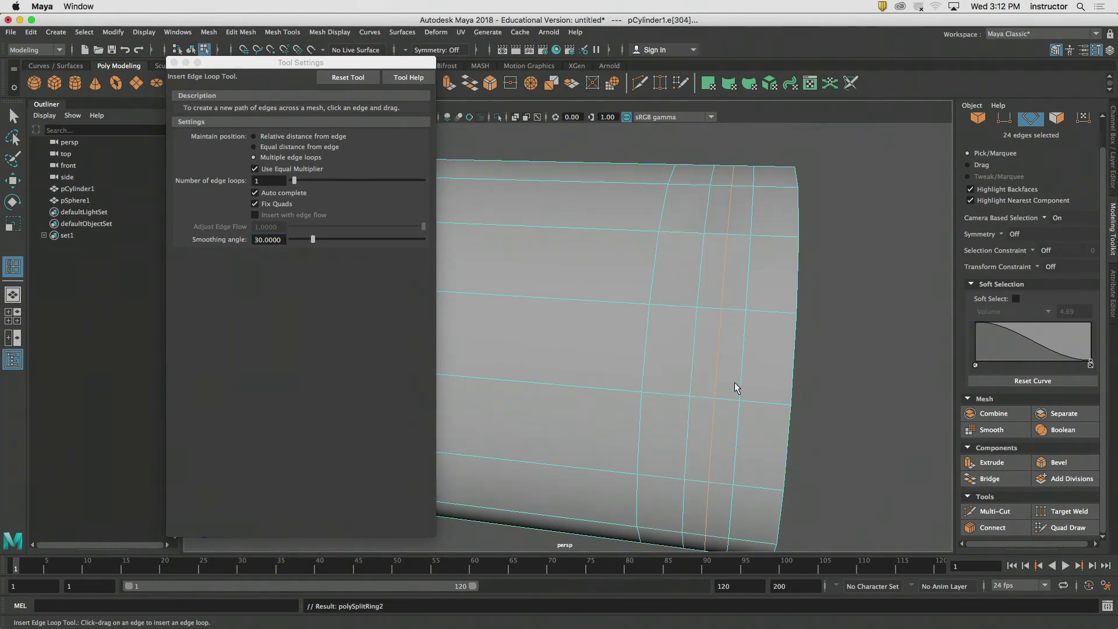
{"action": "key", "text": "ctrl+z"}
{"action": "left_click", "coordinate": [254, 169]}
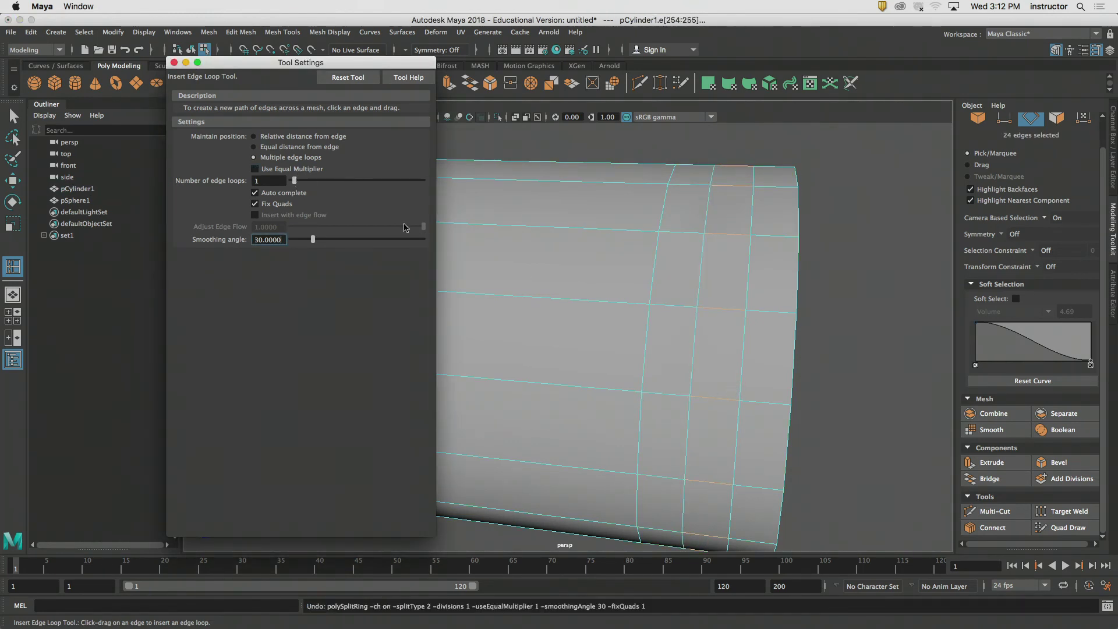
{"action": "left_click", "coordinate": [284, 169]}
{"action": "left_click", "coordinate": [712, 309]}
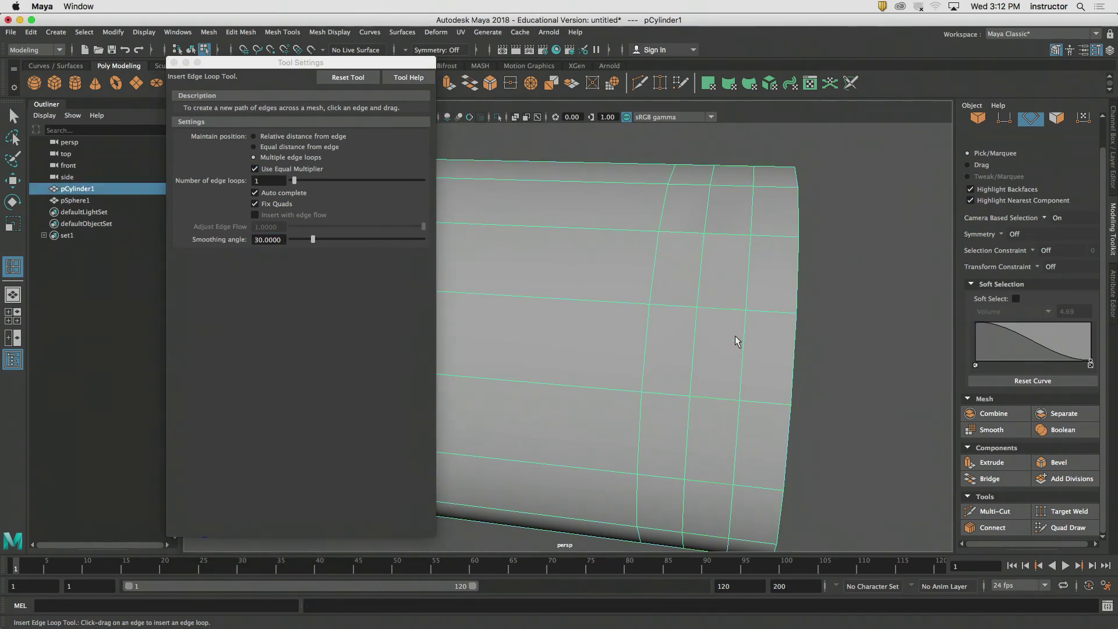
{"action": "key", "text": "super+z"}
{"action": "key", "text": "super+z"}
{"action": "key", "text": "super+z"}
{"action": "left_click", "coordinate": [697, 306]}
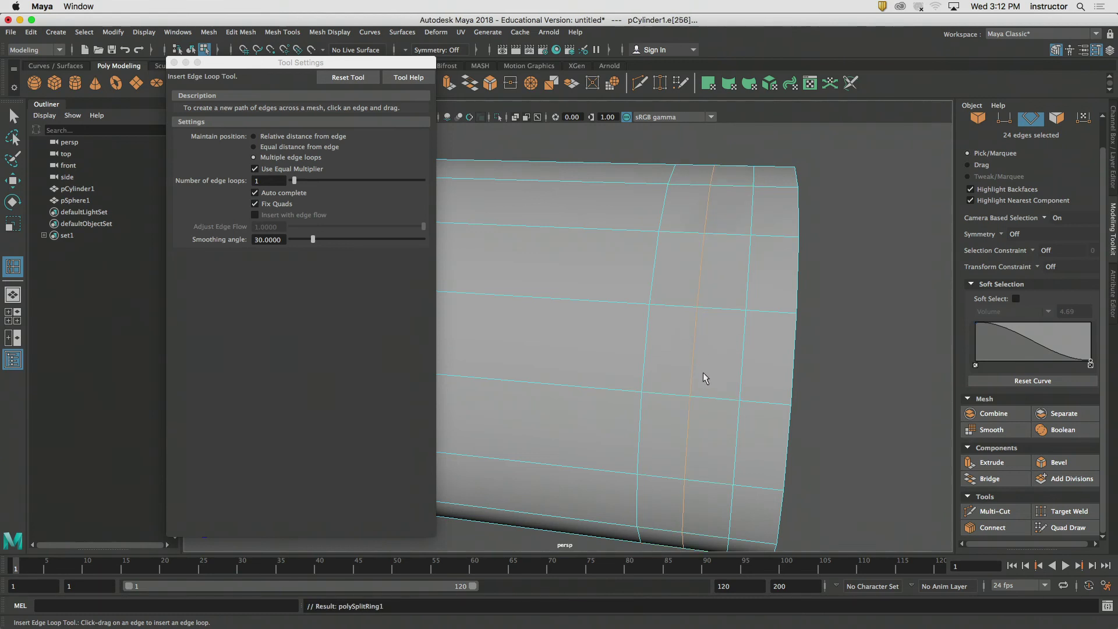
{"action": "left_click_drag", "start_coordinate": [704, 373], "coordinate": [704, 351], "text": "alt"}
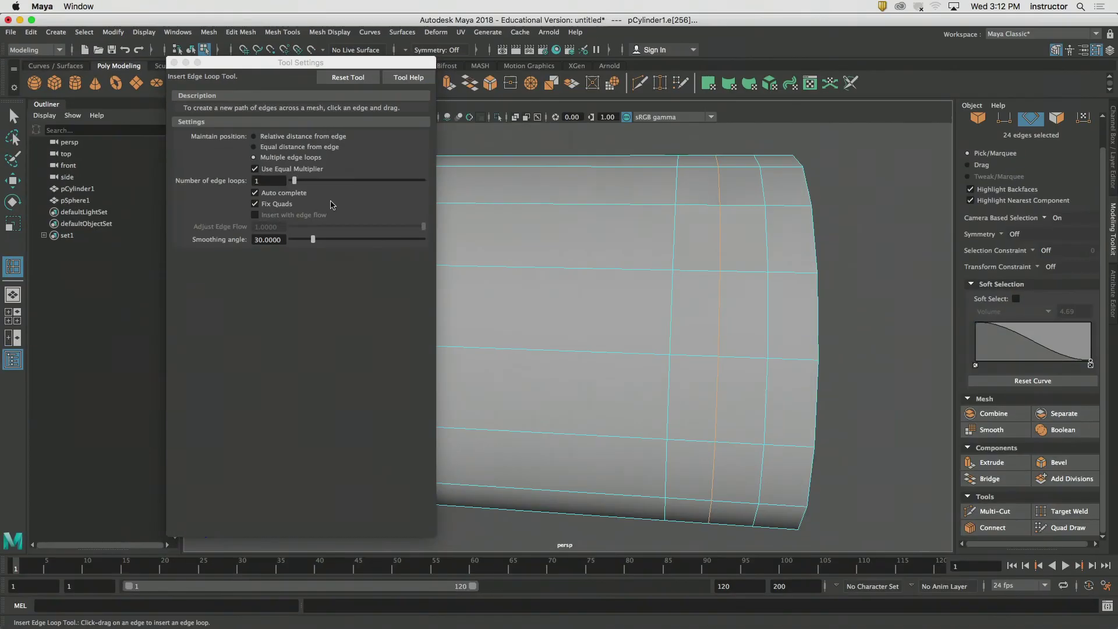
{"action": "left_click_drag", "start_coordinate": [704, 305], "coordinate": [699, 299], "text": "alt"}
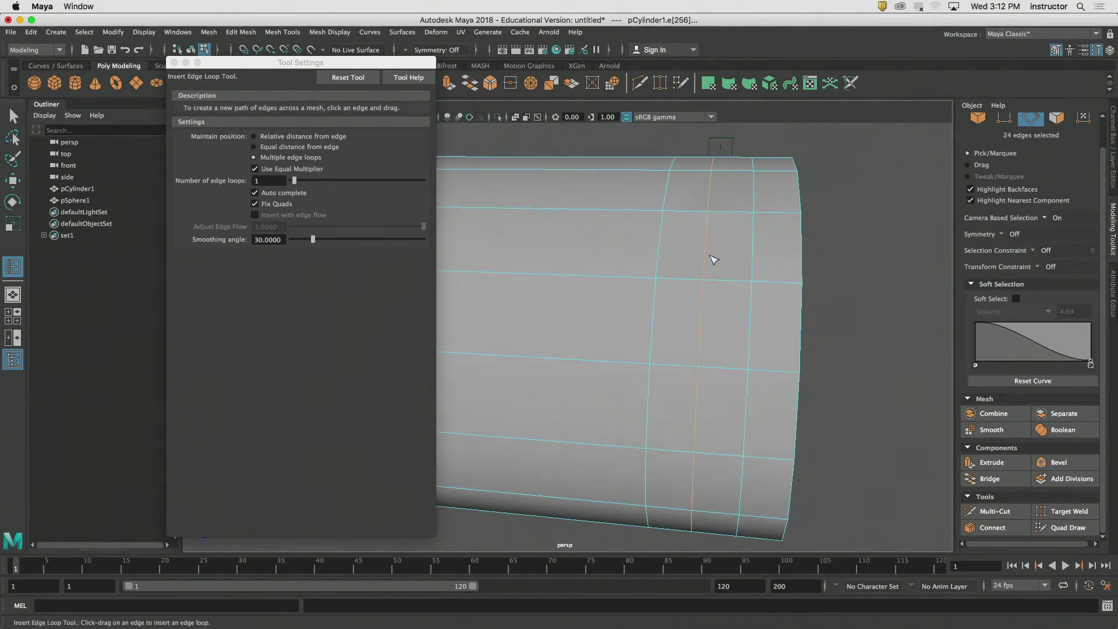
{"action": "left_click_drag", "start_coordinate": [344, 64], "coordinate": [312, 137]}
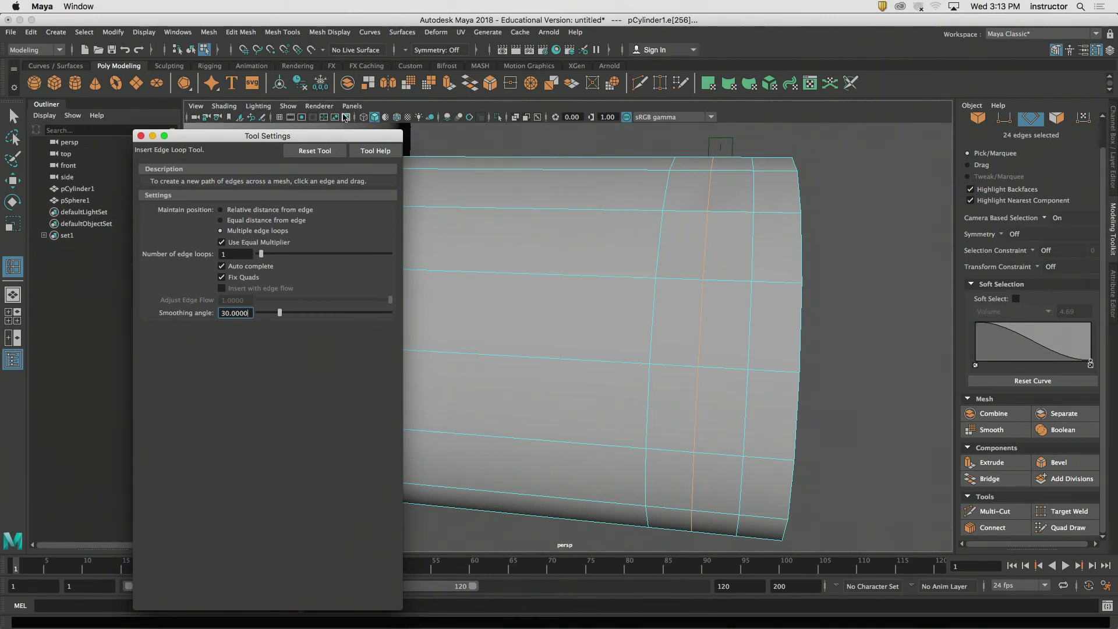
- Test 4 evenly spaced loops, undo them, then insert one loop between the end loops
{"action": "left_click", "coordinate": [696, 267]}
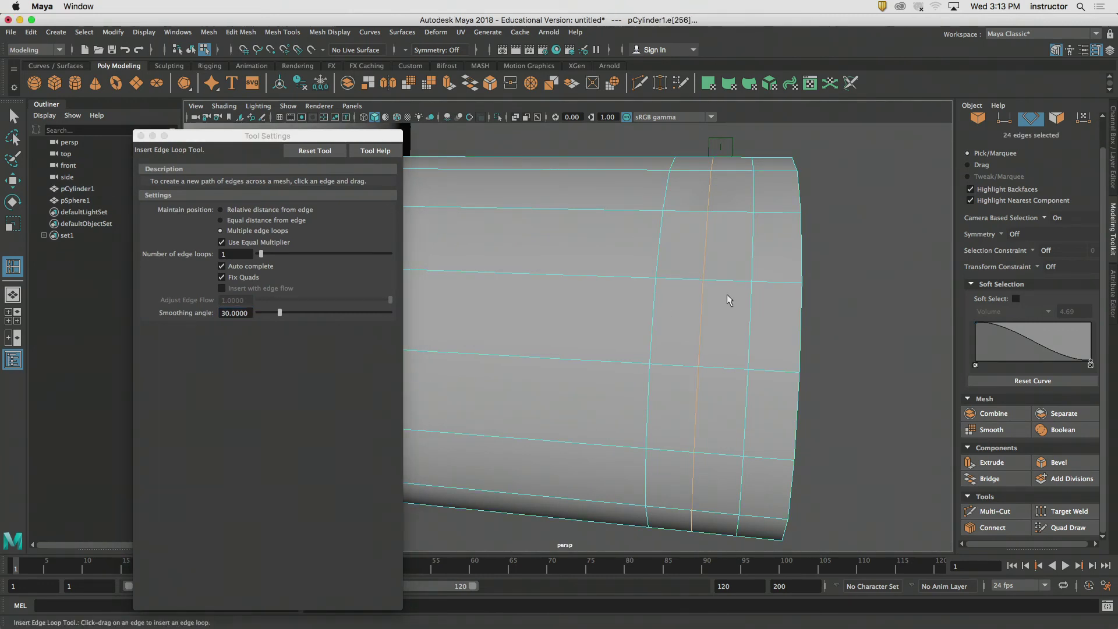
{"action": "left_click_drag", "start_coordinate": [261, 255], "coordinate": [267, 257]}
{"action": "left_click", "coordinate": [704, 280]}
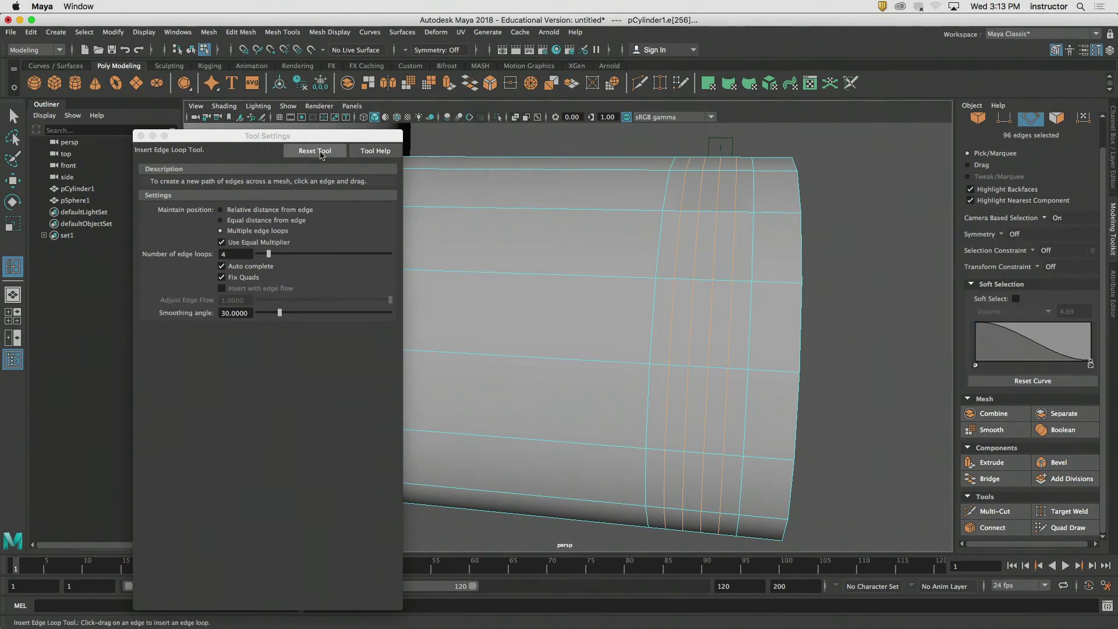
{"action": "key", "text": "super+z"}
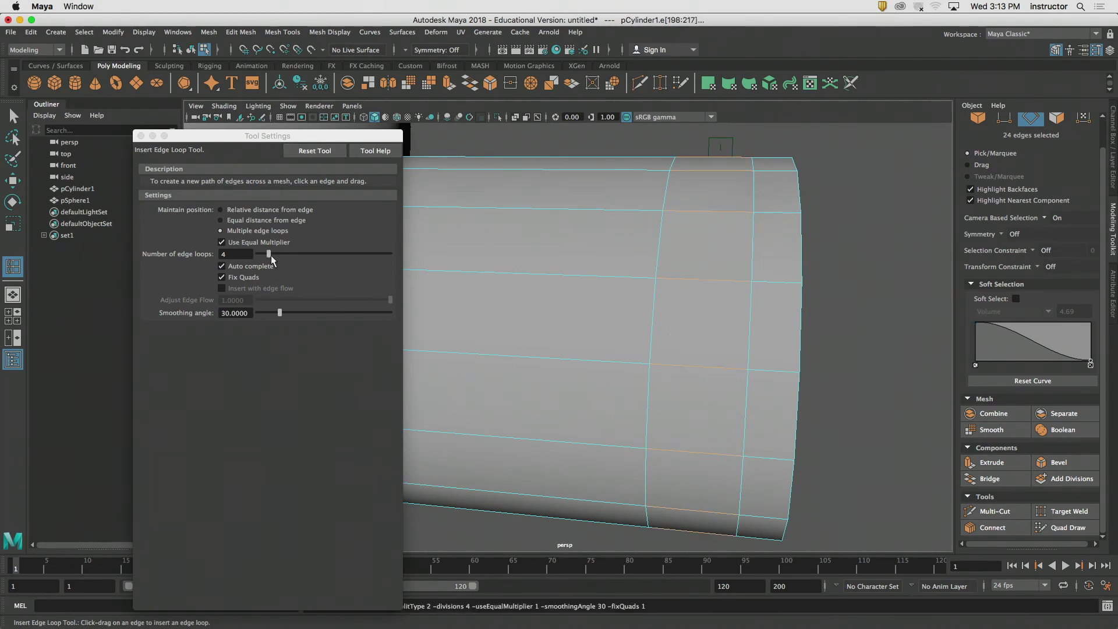
{"action": "left_click_drag", "start_coordinate": [270, 257], "coordinate": [260, 258]}
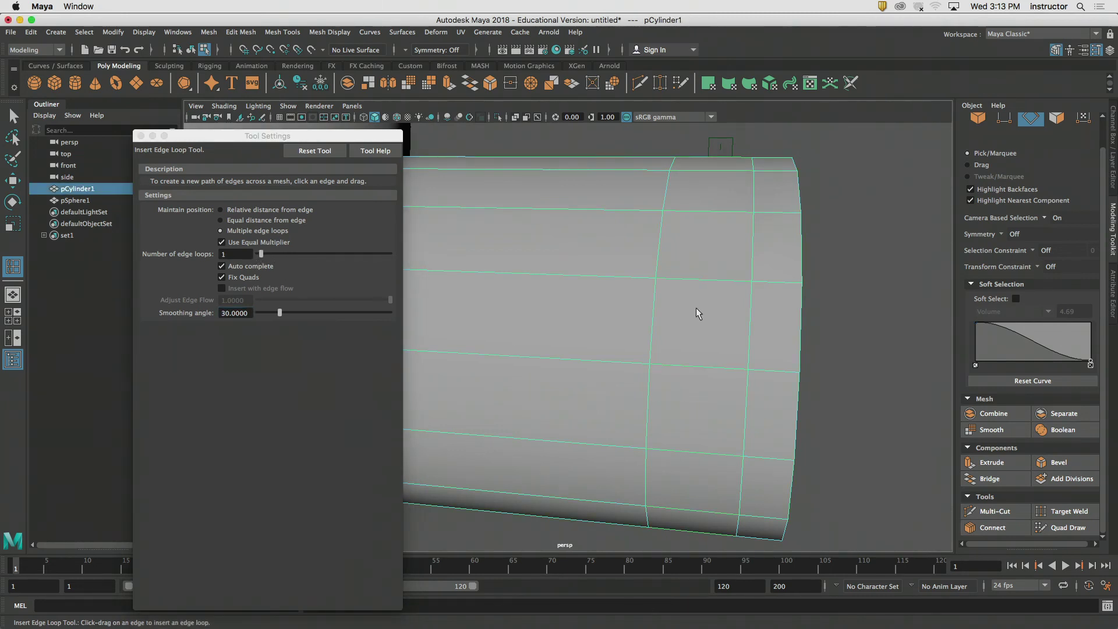
{"action": "left_click", "coordinate": [700, 278]}
- Close Tool Settings, switch to face mode, and pick two adjacent faces near the cylinder end
{"action": "key", "text": "q"}
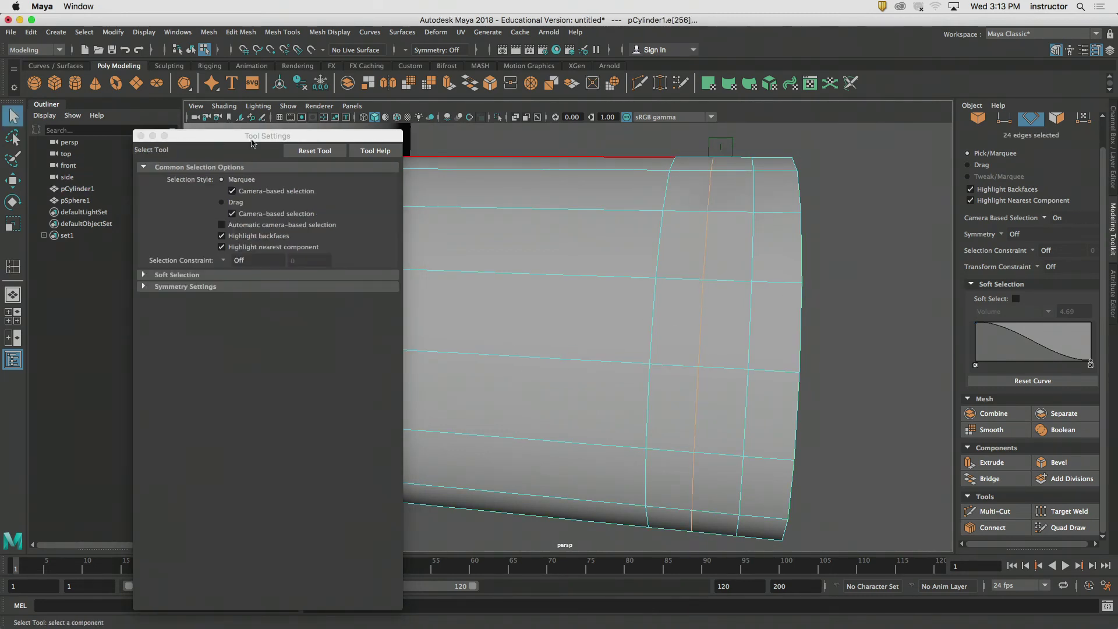
{"action": "left_click", "coordinate": [140, 136]}
{"action": "left_click", "coordinate": [839, 301]}
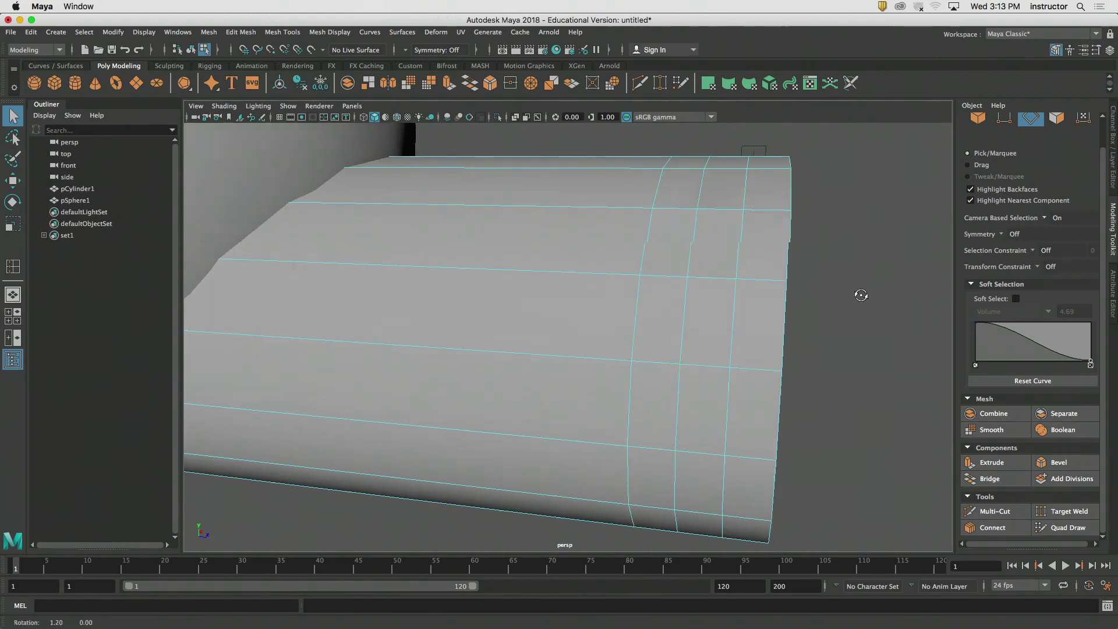
{"action": "scroll", "coordinate": [640, 283], "scroll_direction": "up", "scroll_amount": 5}
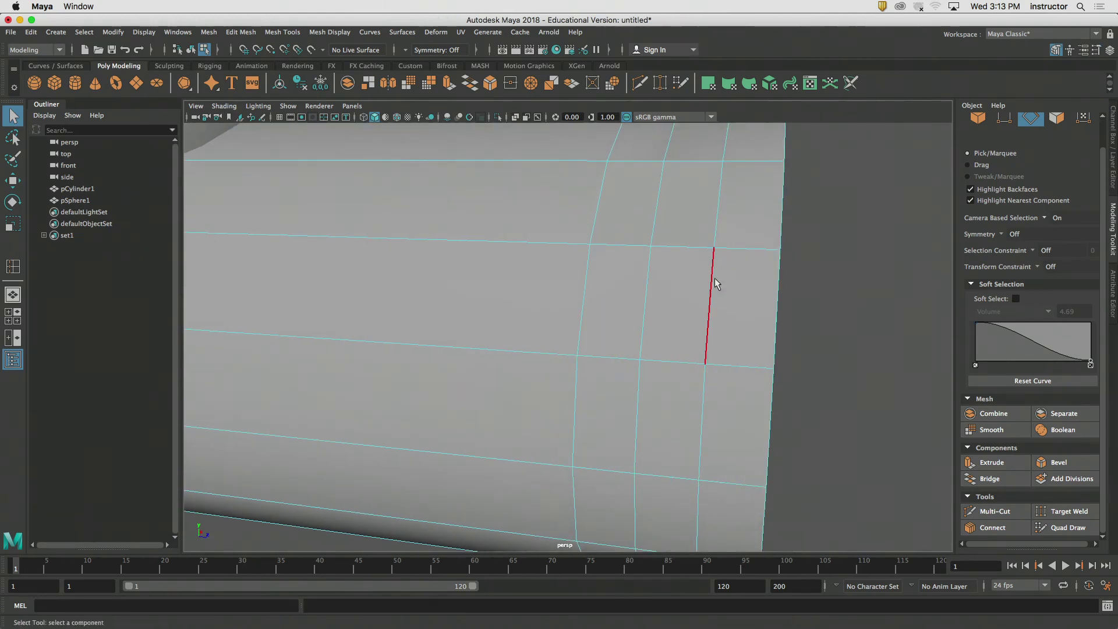
{"action": "middle_click_drag", "start_coordinate": [713, 278], "coordinate": [699, 319], "text": "alt"}
{"action": "left_click", "coordinate": [1057, 117]}
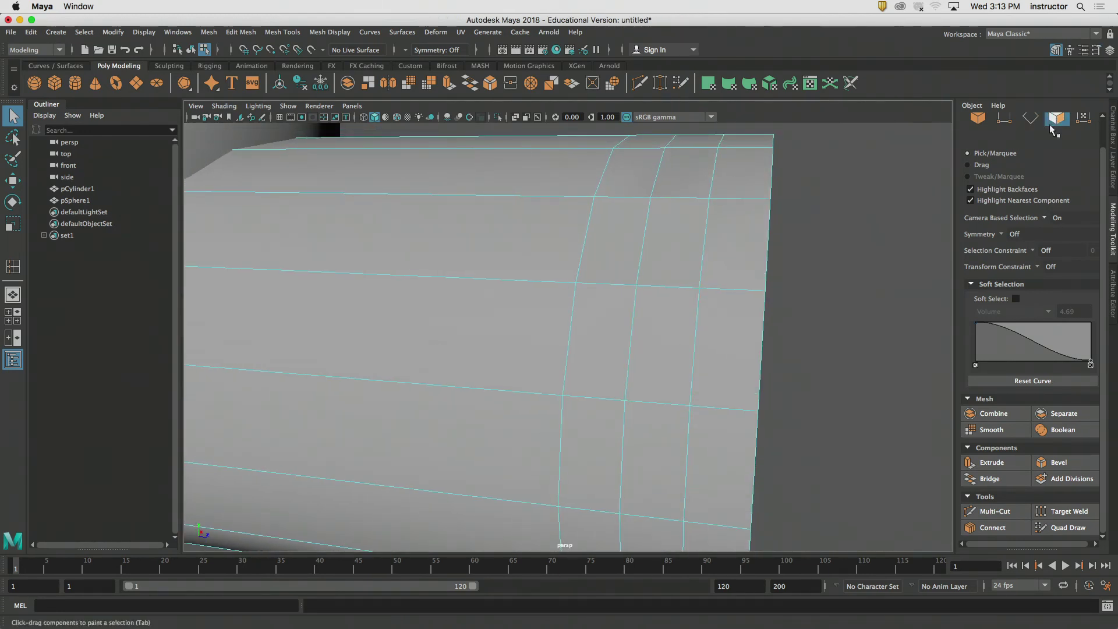
{"action": "mouse_move", "coordinate": [628, 332]}
{"action": "left_mouse_down"}
{"action": "mouse_move", "coordinate": [663, 324]}
{"action": "mouse_move", "coordinate": [642, 346]}
{"action": "mouse_move", "coordinate": [664, 341]}
{"action": "left_mouse_up"}
{"action": "left_click", "coordinate": [815, 360]}
{"action": "key", "text": "Tab"}
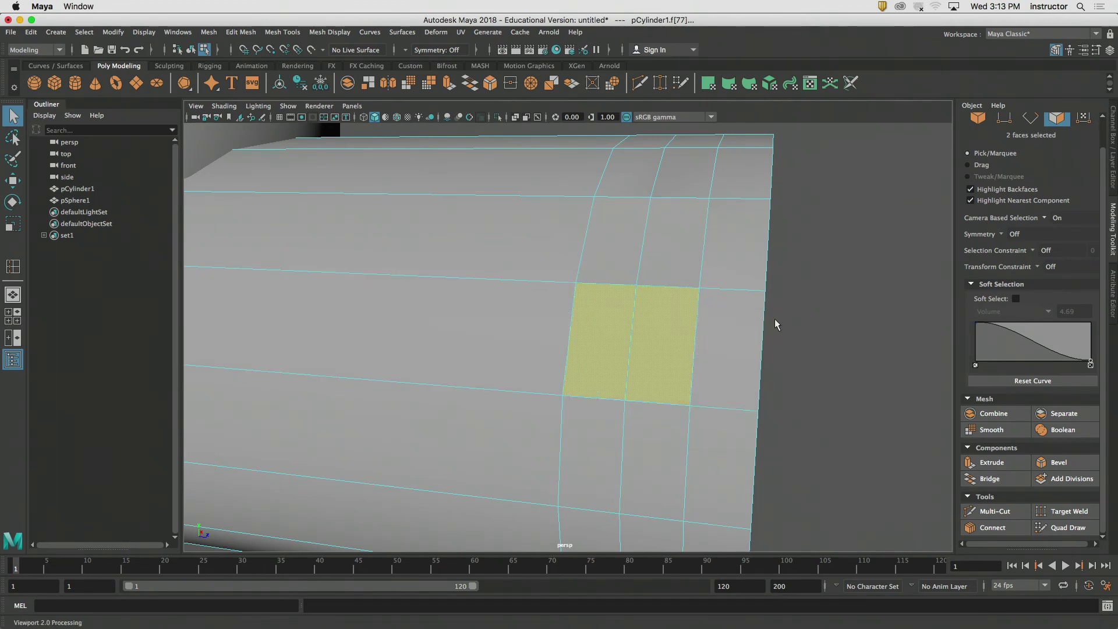
{"action": "left_click_drag", "start_coordinate": [775, 320], "coordinate": [739, 304], "text": "alt"}
- Toggle Symmetry Object X on then off, and select two top faces one row higher
{"action": "left_click", "coordinate": [432, 52]}
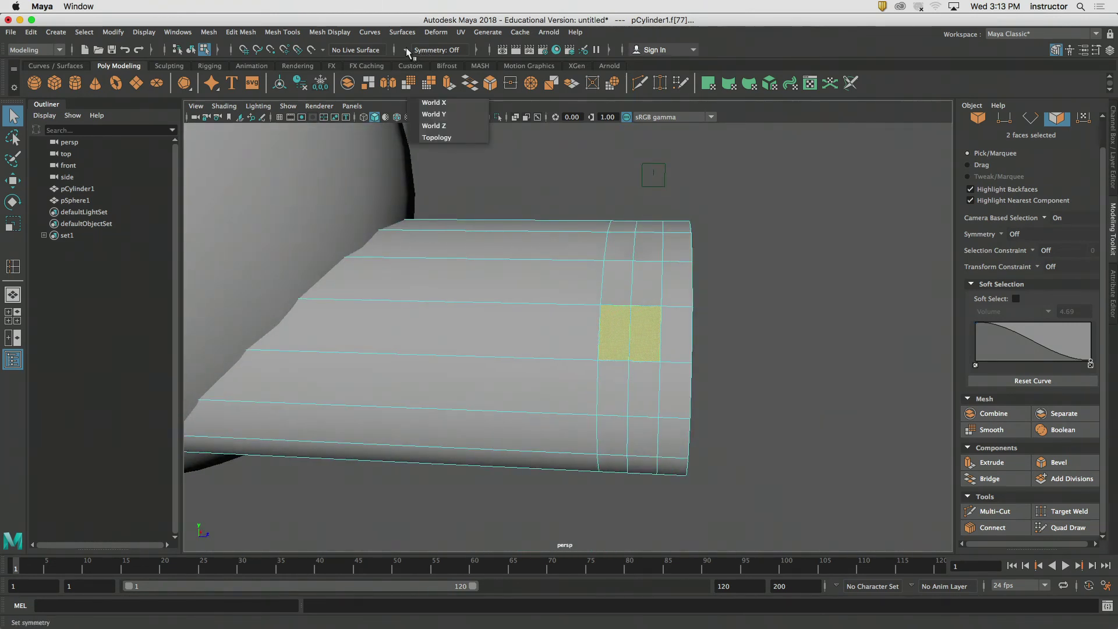
{"action": "left_click", "coordinate": [443, 71]}
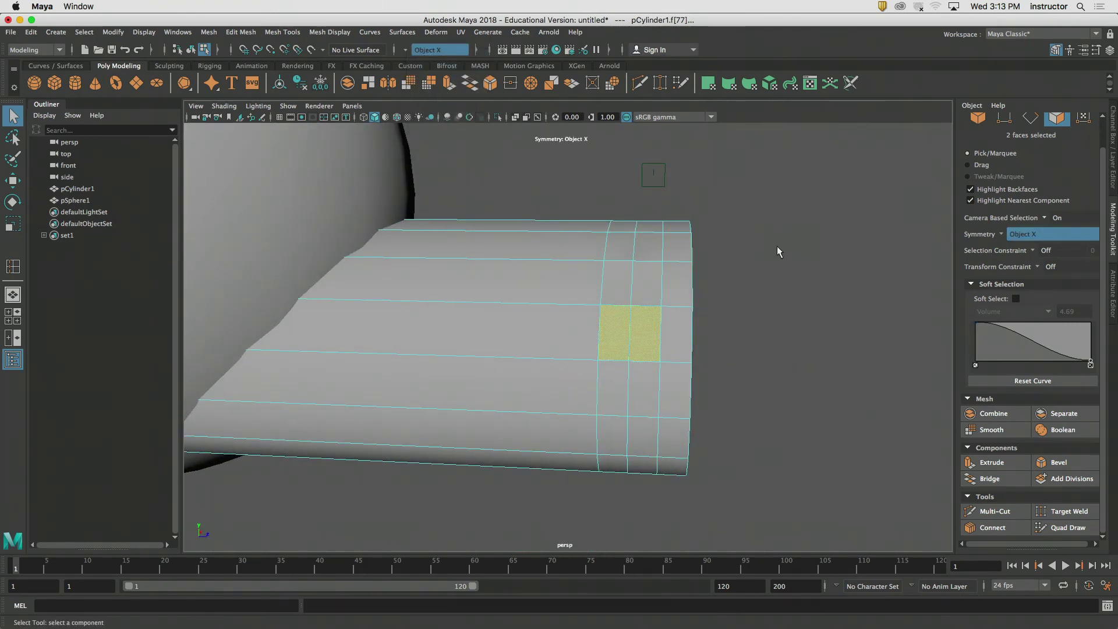
{"action": "left_click", "coordinate": [641, 337]}
{"action": "left_click_drag", "start_coordinate": [643, 333], "coordinate": [773, 299], "text": "alt"}
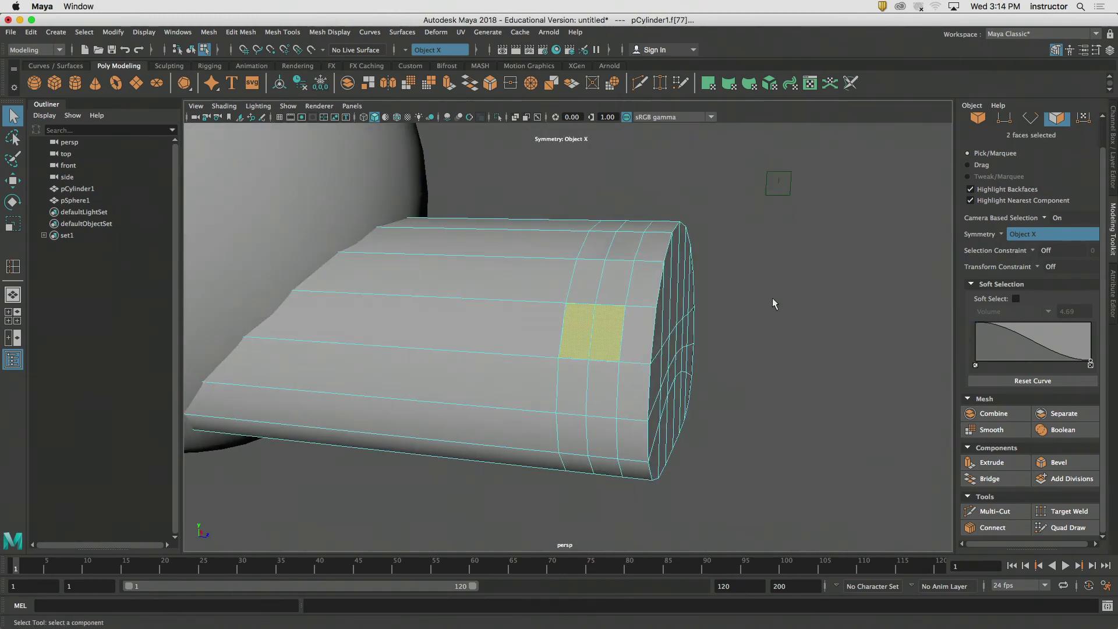
{"action": "left_click", "coordinate": [411, 48]}
{"action": "left_click", "coordinate": [428, 58]}
{"action": "left_click_drag", "start_coordinate": [683, 230], "coordinate": [588, 267], "text": "alt"}
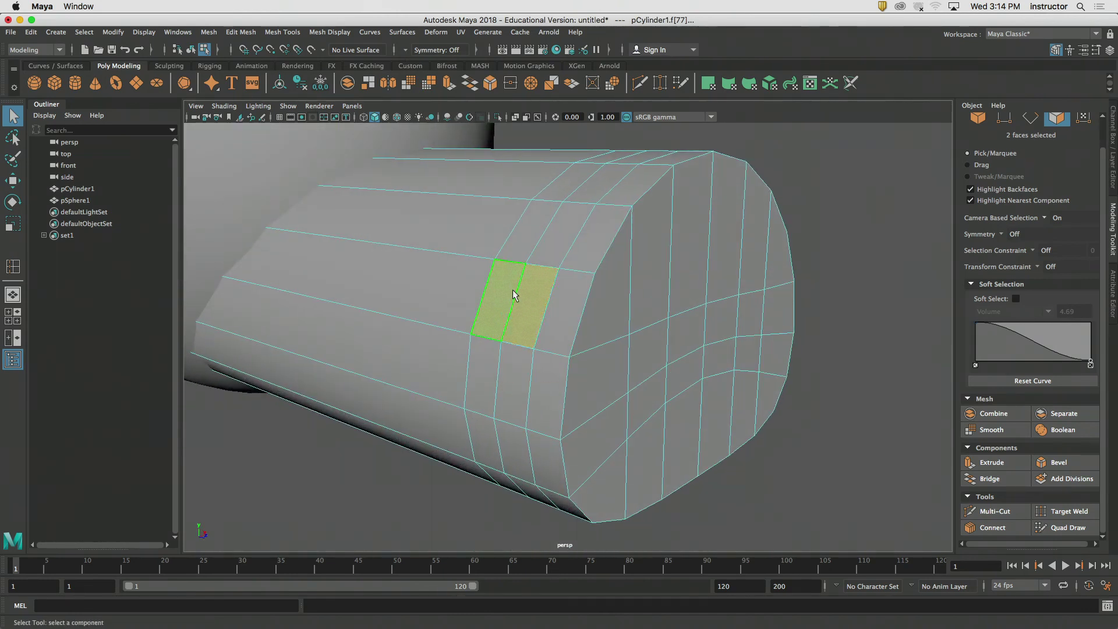
{"action": "left_click", "coordinate": [527, 233]}
{"action": "left_click", "coordinate": [560, 241], "text": "shift"}
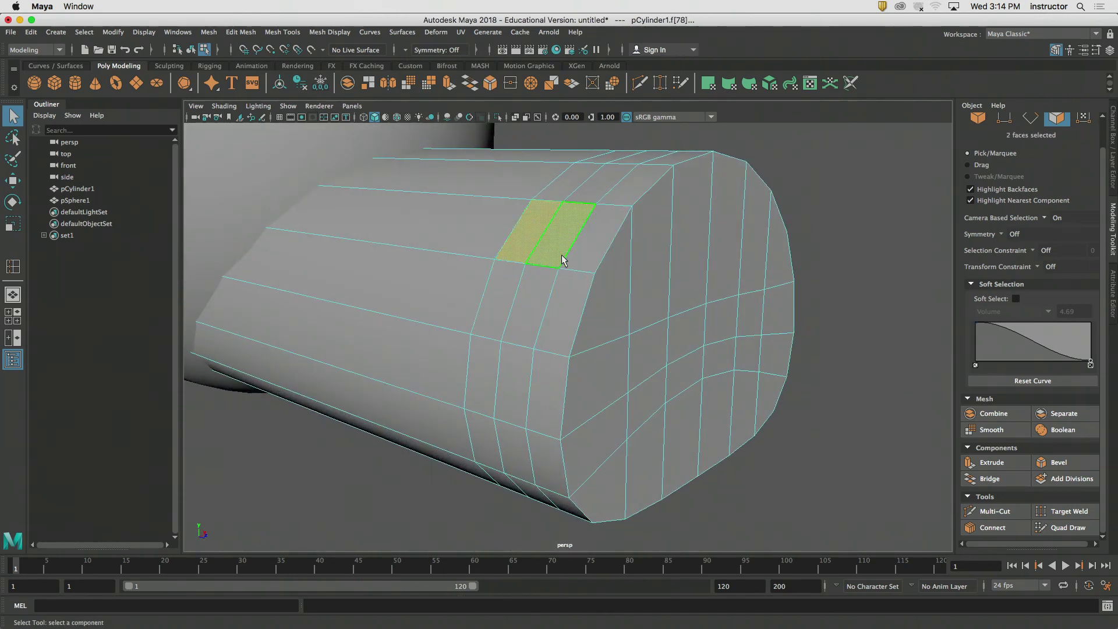
- Apply Edit Mesh > Circularize to the two selected faces, creating polyCircularize1's hexagon patch
{"action": "left_click", "coordinate": [238, 32]}
{"action": "mouse_move", "coordinate": [207, 33]}
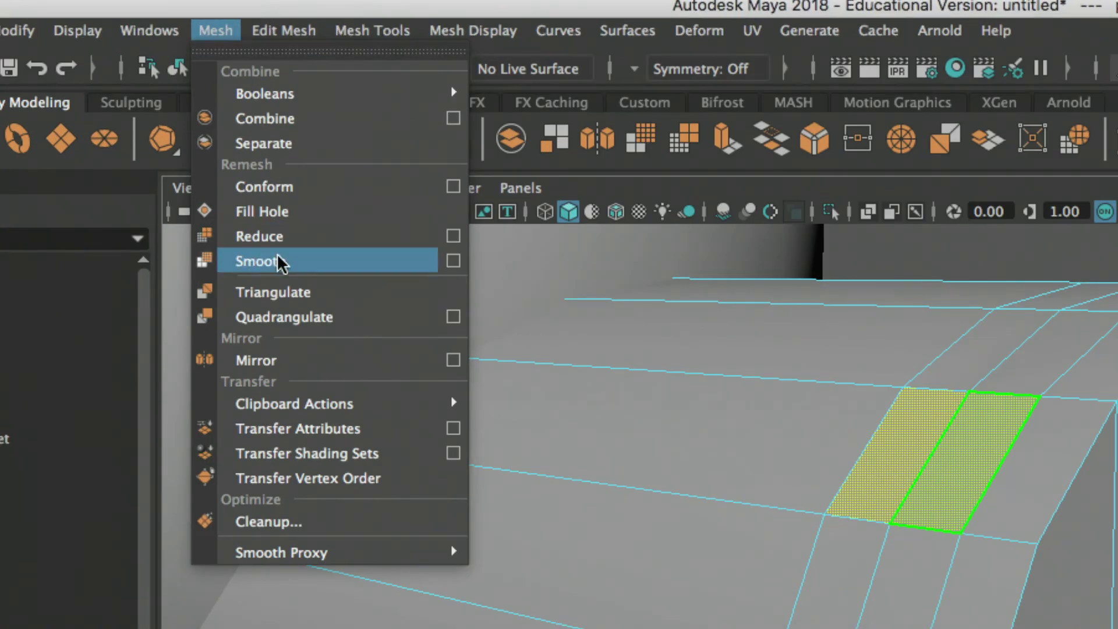
{"action": "mouse_move", "coordinate": [269, 32]}
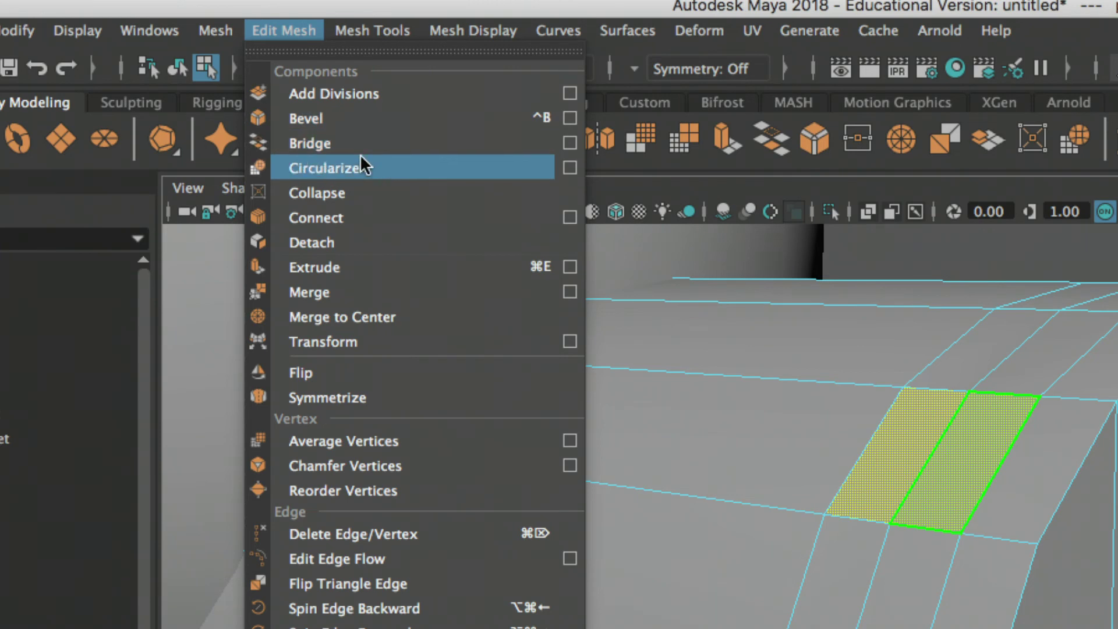
{"action": "left_click", "coordinate": [363, 168]}
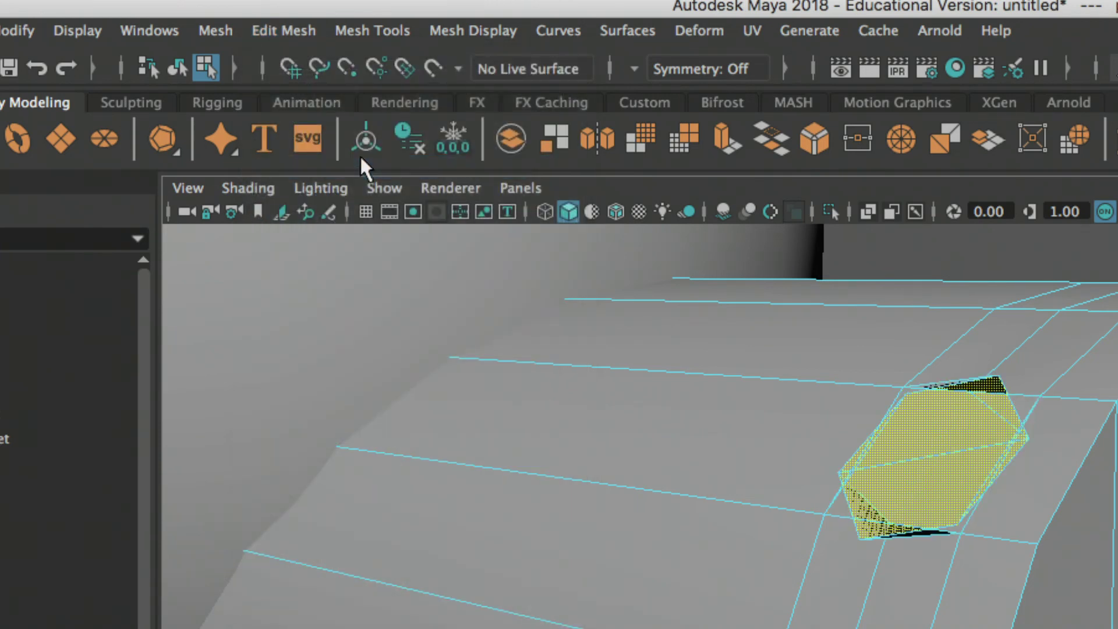
{"action": "left_click_drag", "start_coordinate": [845, 483], "coordinate": [939, 499], "text": "alt"}
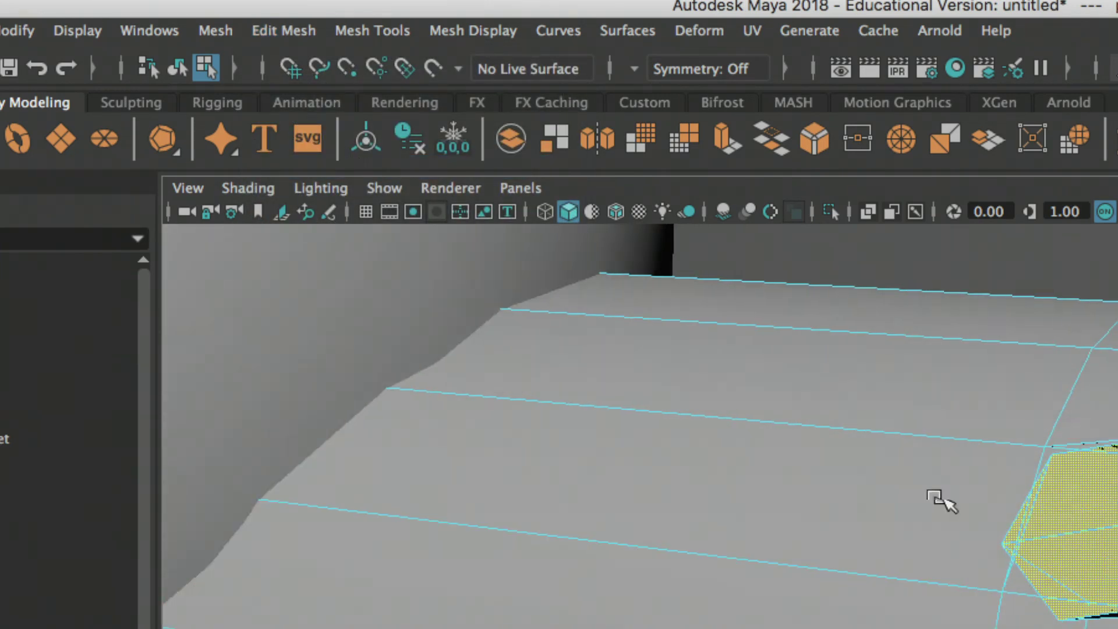
{"action": "right_click_drag", "start_coordinate": [939, 499], "coordinate": [902, 481], "text": "alt"}
{"action": "middle_click_drag", "start_coordinate": [903, 480], "coordinate": [616, 388], "text": "alt"}
{"action": "left_click_drag", "start_coordinate": [615, 388], "coordinate": [592, 623], "text": "alt"}
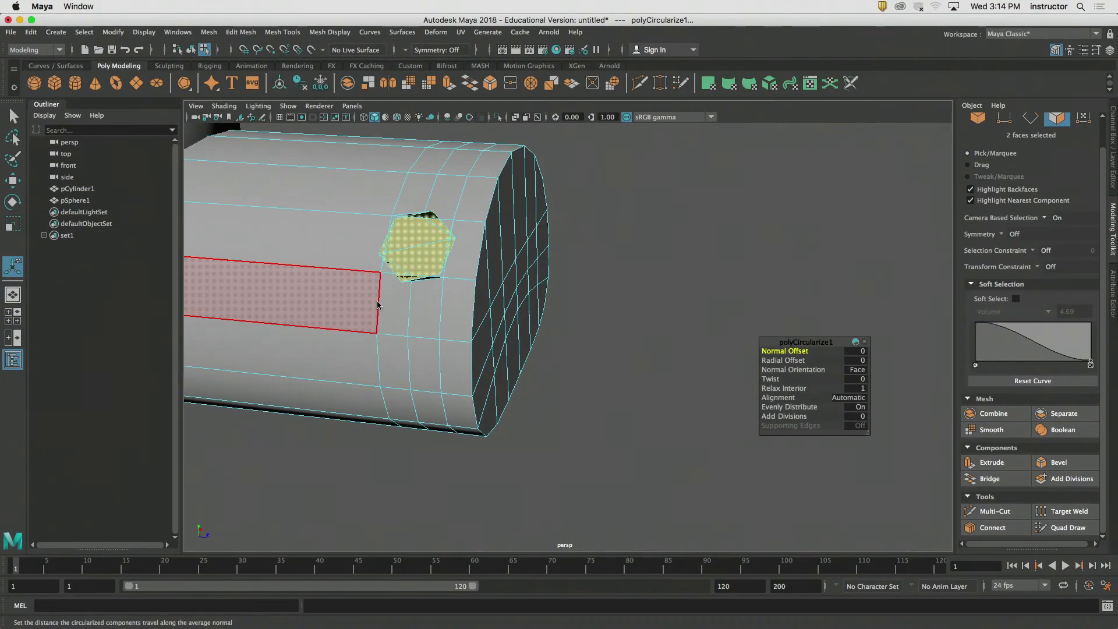
{"action": "middle_click_drag", "start_coordinate": [531, 217], "coordinate": [692, 228], "text": "alt"}
{"action": "right_click_drag", "start_coordinate": [691, 228], "coordinate": [811, 288], "text": "alt"}
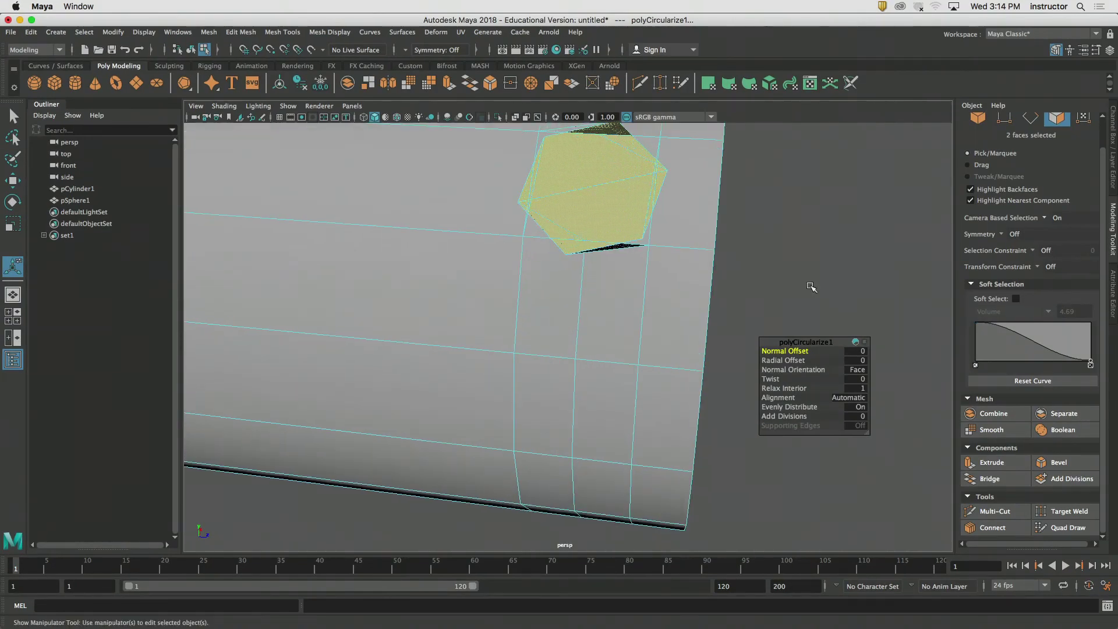
- Set the circularize Radial Offset to -0.21 and Twist to about 74
{"action": "middle_click_drag", "start_coordinate": [741, 265], "coordinate": [719, 341], "text": "alt"}
{"action": "right_click_drag", "start_coordinate": [718, 342], "coordinate": [746, 300], "text": "alt"}
{"action": "middle_click_drag", "start_coordinate": [745, 295], "coordinate": [752, 272], "text": "alt"}
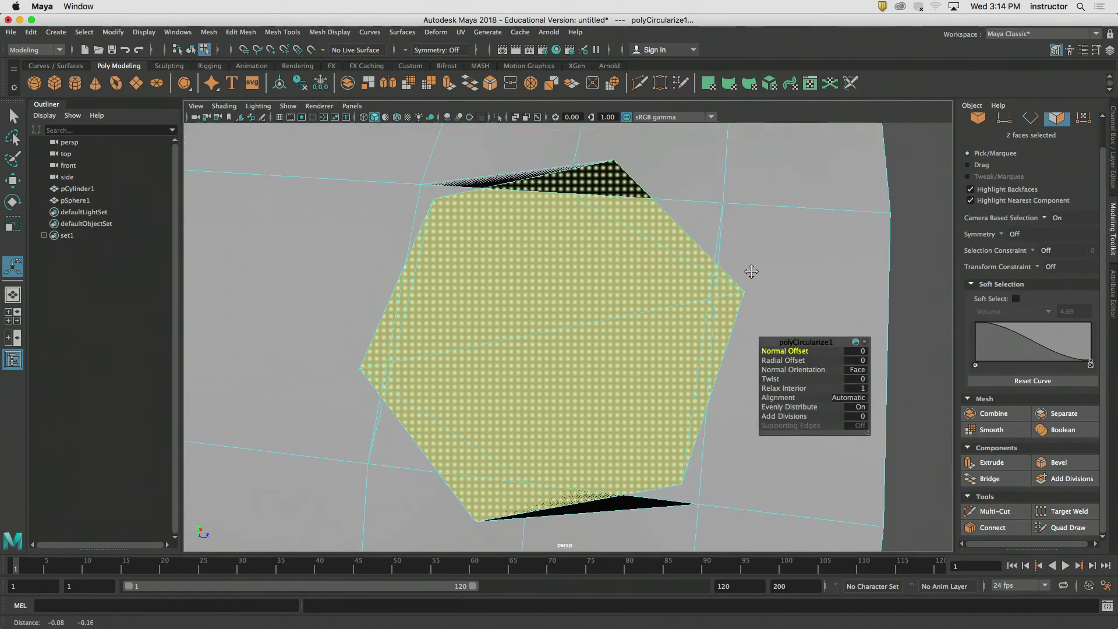
{"action": "mouse_move", "coordinate": [781, 360]}
{"action": "left_mouse_down"}
{"action": "mouse_move", "coordinate": [767, 364]}
{"action": "mouse_move", "coordinate": [794, 367]}
{"action": "mouse_move", "coordinate": [769, 370]}
{"action": "left_mouse_up"}
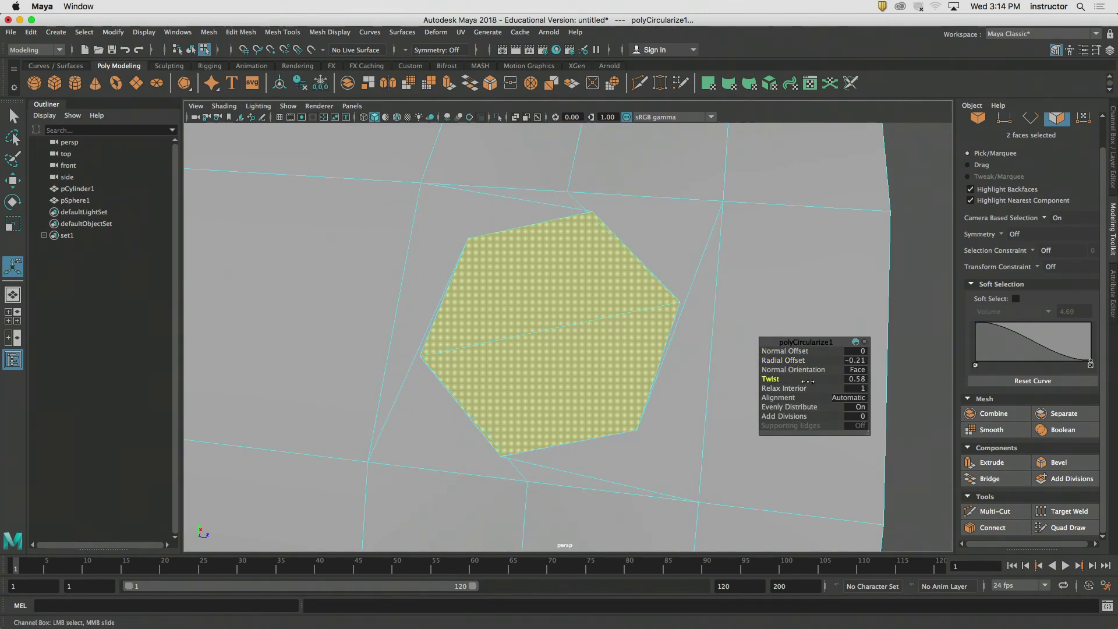
{"action": "left_click_drag", "start_coordinate": [786, 382], "coordinate": [1116, 406]}
{"action": "left_click_drag", "start_coordinate": [772, 379], "coordinate": [840, 386]}
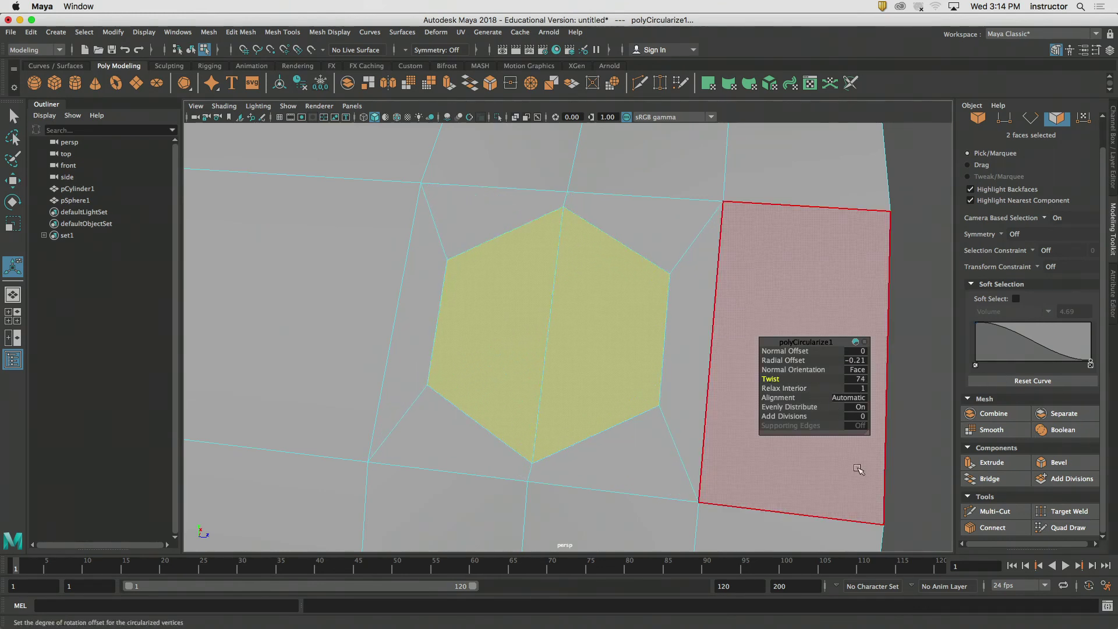
- Return to the Select Tool and reselect both halves of the hexagon patch
{"action": "key", "text": "q"}
{"action": "left_click", "coordinate": [917, 307]}
{"action": "left_click_drag", "start_coordinate": [917, 307], "coordinate": [901, 304], "text": "alt"}
{"action": "right_click_drag", "start_coordinate": [902, 305], "coordinate": [648, 306], "text": "alt"}
{"action": "left_click", "coordinate": [569, 317]}
{"action": "left_click", "coordinate": [538, 310], "text": "shift"}
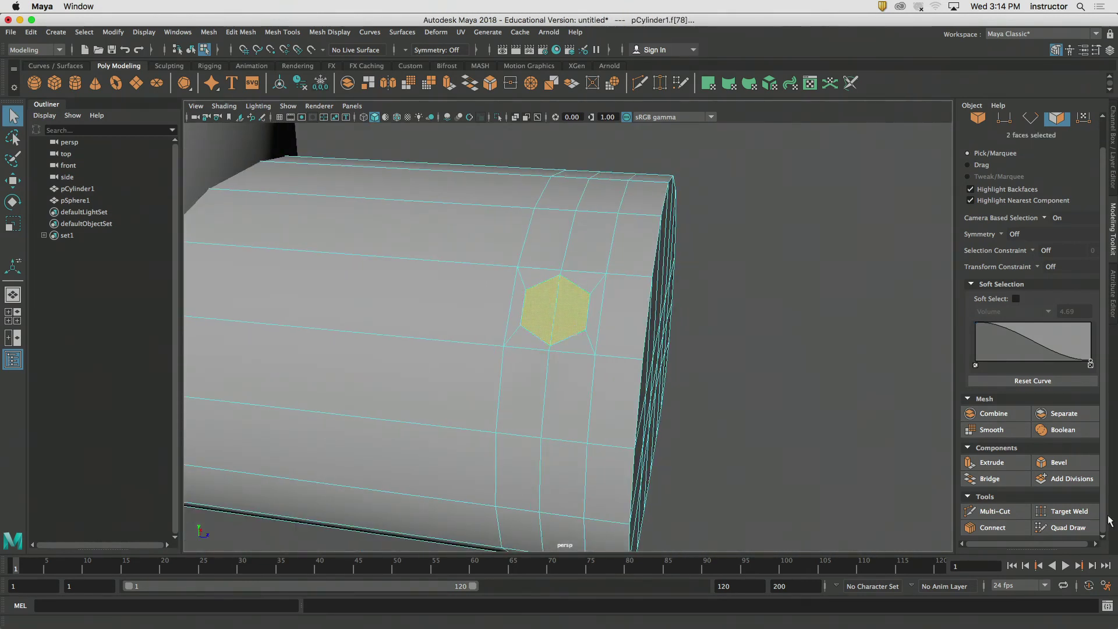
{"action": "left_click", "coordinate": [985, 463]}
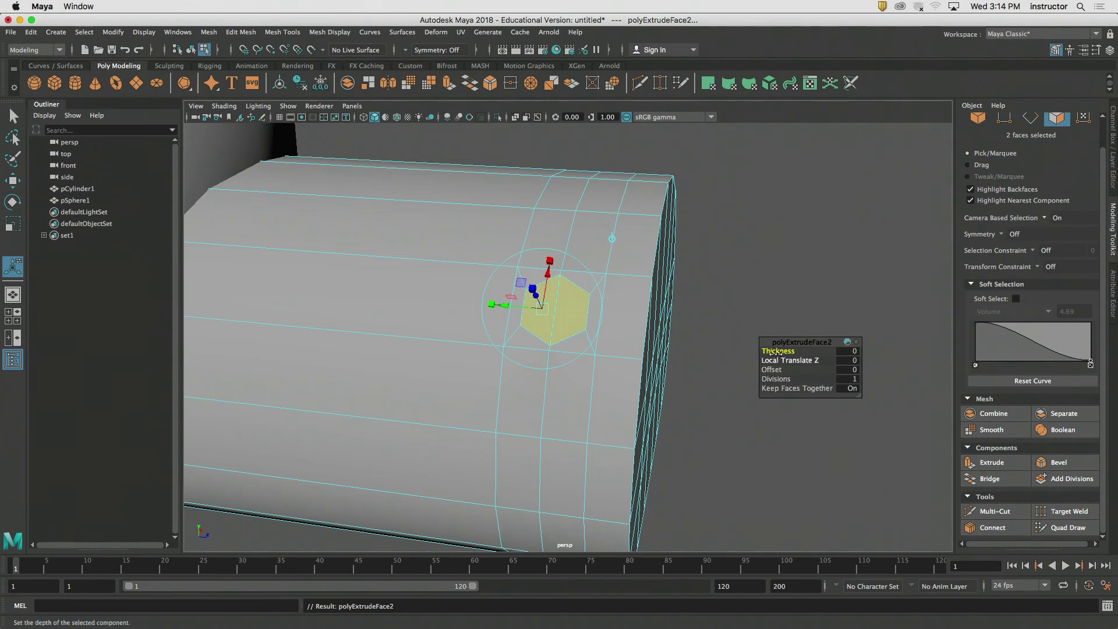
{"action": "left_click_drag", "start_coordinate": [774, 354], "coordinate": [787, 354]}
{"action": "key", "text": "q"}
{"action": "left_click", "coordinate": [774, 262]}
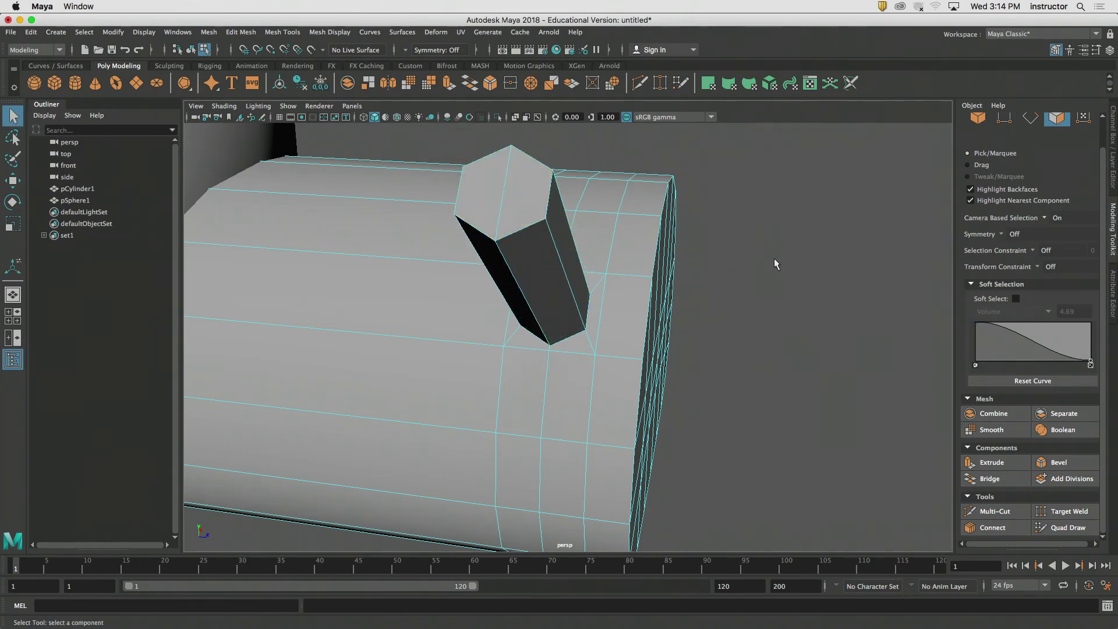
{"action": "left_click_drag", "start_coordinate": [774, 262], "coordinate": [742, 297], "text": "alt"}
{"action": "right_click_drag", "start_coordinate": [741, 297], "coordinate": [682, 317], "text": "alt"}
{"action": "left_click_drag", "start_coordinate": [751, 332], "coordinate": [731, 314], "text": "alt"}
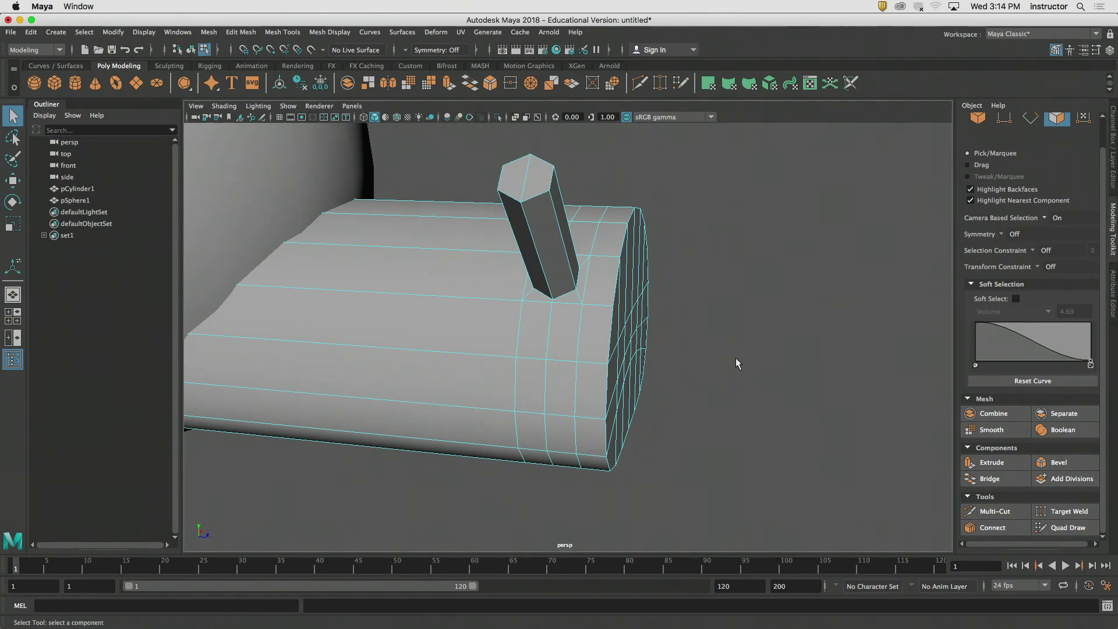
{"action": "key", "text": "super+z"}
{"action": "key", "text": "super+z"}
{"action": "key", "text": "super+z"}
{"action": "key", "text": "super+z"}
{"action": "key", "text": "super+z"}
{"action": "key", "text": "super+z"}
{"action": "key", "text": "super+z"}
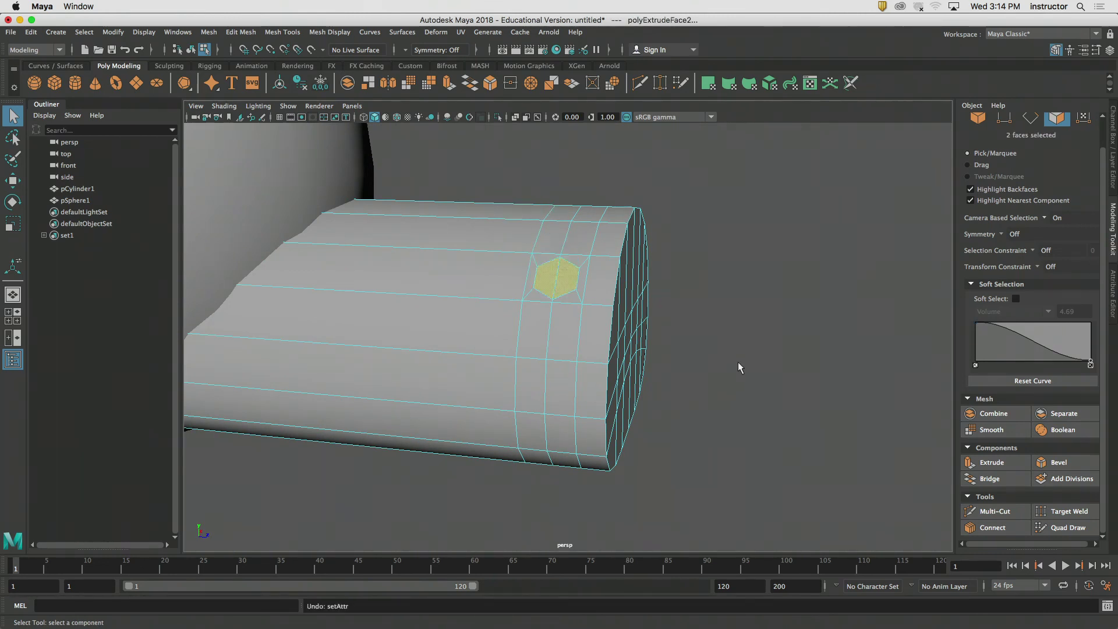
- Undo the circularize back to square faces and try a Multi-Cut loop, undoing it
{"action": "key", "text": "super+z"}
{"action": "key", "text": "super+z"}
{"action": "key", "text": "super+z"}
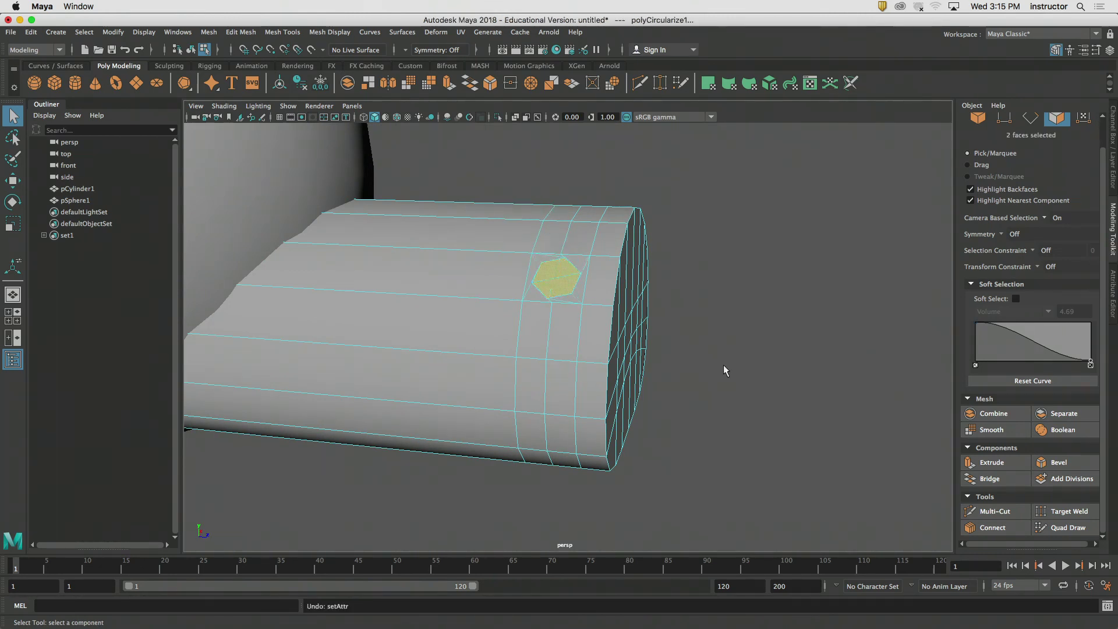
{"action": "left_click_drag", "start_coordinate": [599, 299], "coordinate": [615, 307], "text": "alt"}
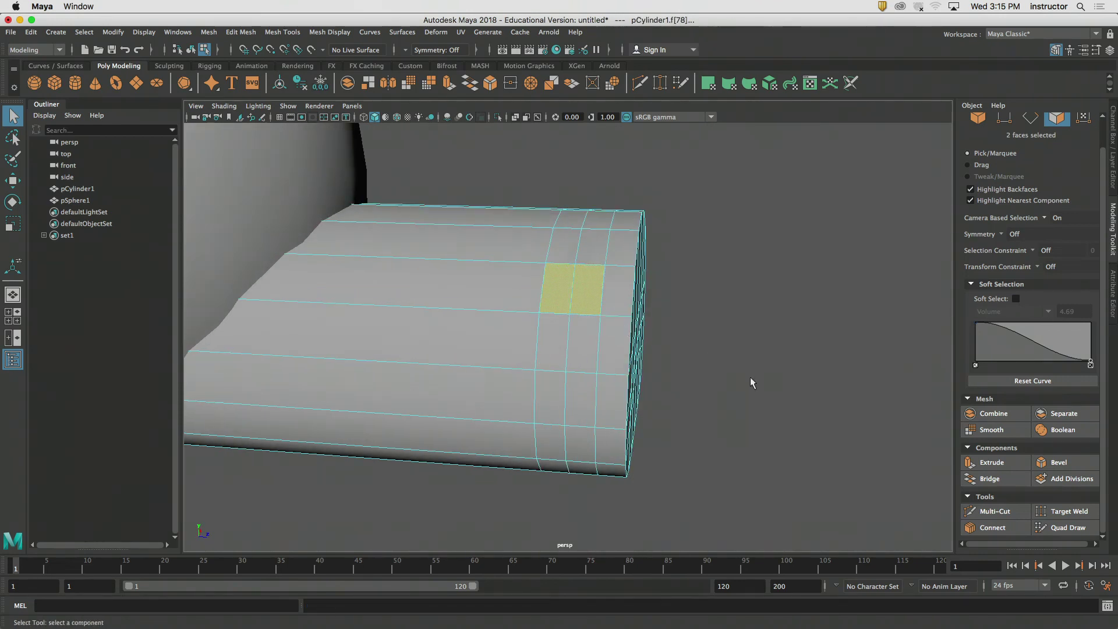
{"action": "left_click", "coordinate": [994, 511]}
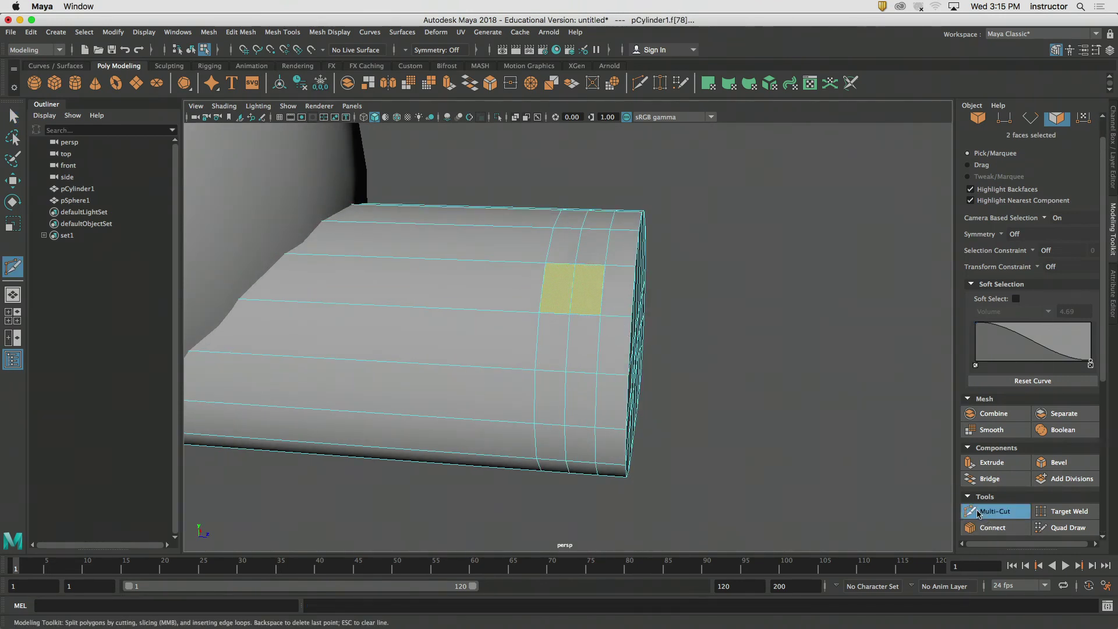
{"action": "left_click", "coordinate": [543, 288], "text": "ctrl"}
{"action": "left_click_drag", "start_coordinate": [737, 348], "coordinate": [714, 339], "text": "alt"}
{"action": "scroll", "coordinate": [703, 306], "scroll_direction": "up", "scroll_amount": 8}
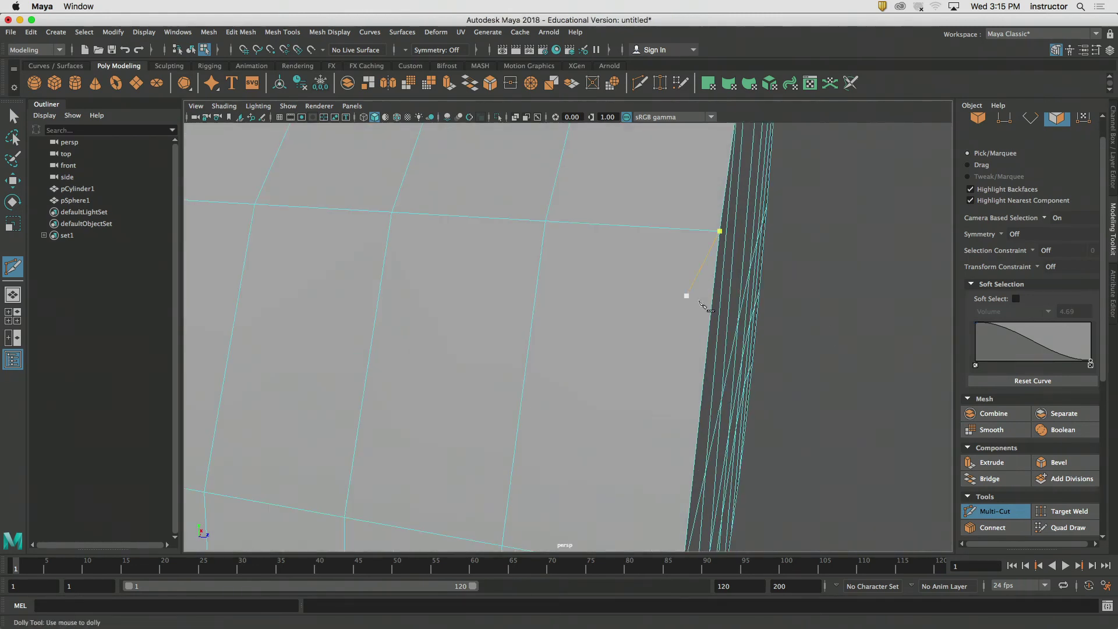
{"action": "right_click_drag", "start_coordinate": [699, 301], "coordinate": [517, 303], "text": "alt"}
{"action": "left_click_drag", "start_coordinate": [583, 300], "coordinate": [529, 287], "text": "alt"}
{"action": "key", "text": "super+z"}
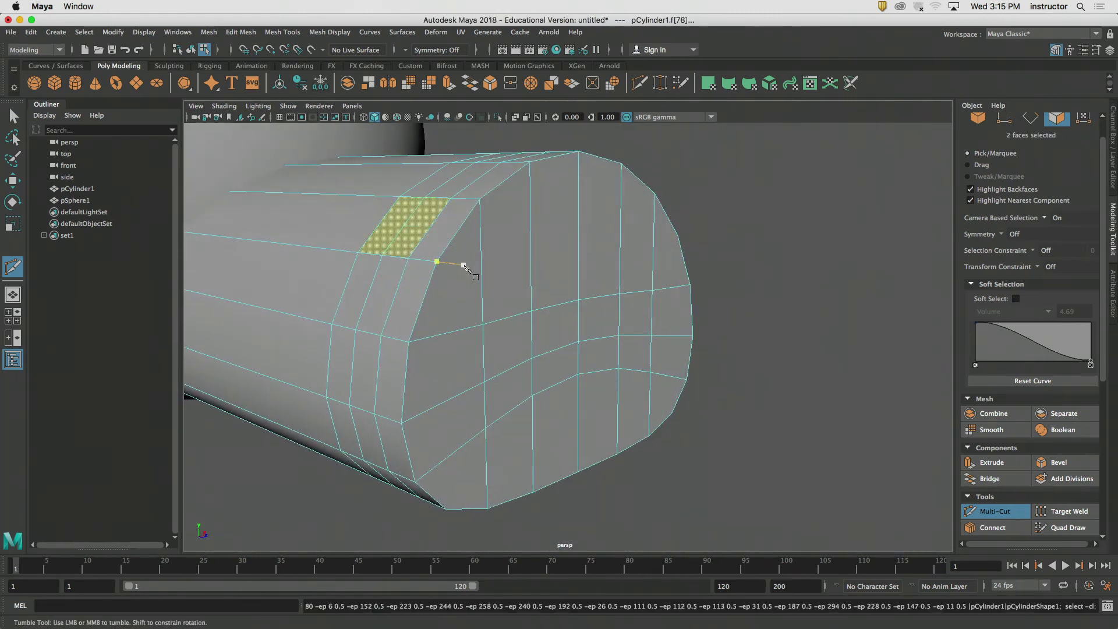
{"action": "key", "text": "super+z"}
- Multi-Cut a new edge loop through the selected faces near the cylinder's end
{"action": "left_click_drag", "start_coordinate": [355, 227], "coordinate": [373, 230], "text": "alt"}
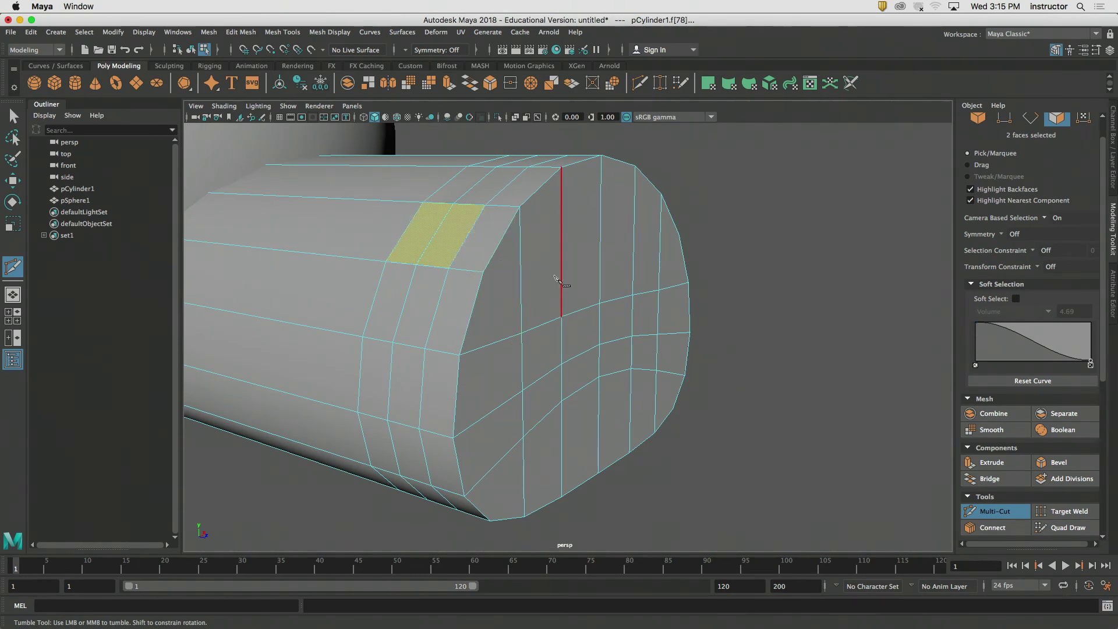
{"action": "left_click", "coordinate": [412, 228], "text": "ctrl"}
{"action": "left_click_drag", "start_coordinate": [704, 320], "coordinate": [741, 321], "text": "alt"}
{"action": "left_click", "coordinate": [587, 249]}
{"action": "right_click_drag", "start_coordinate": [589, 255], "coordinate": [642, 261], "text": "alt"}
{"action": "middle_click_drag", "start_coordinate": [642, 261], "coordinate": [691, 272], "text": "alt"}
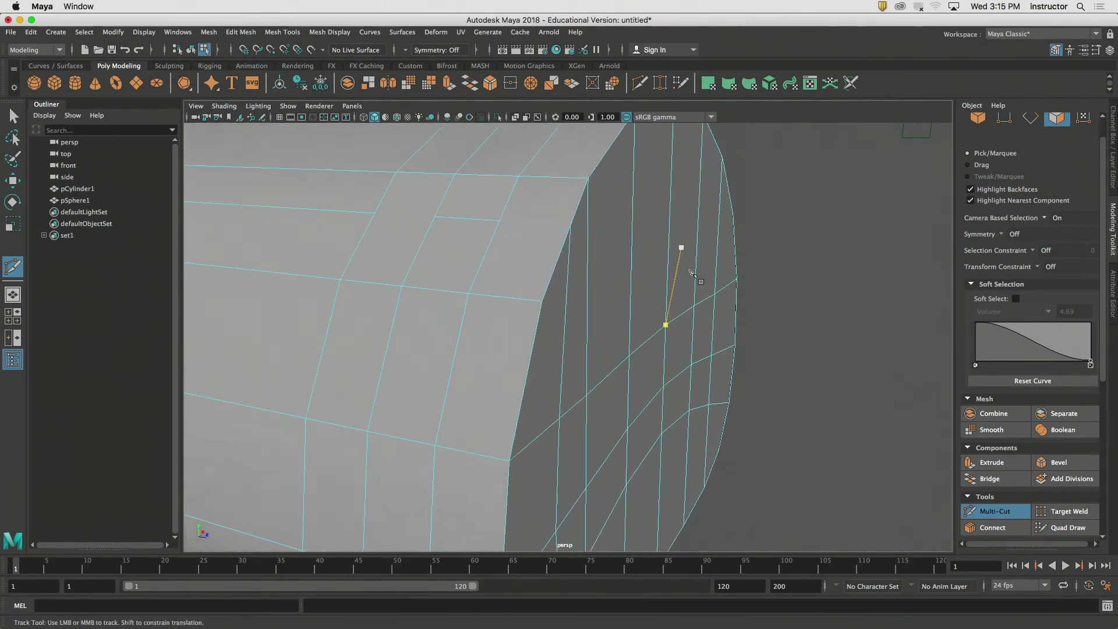
{"action": "right_click_drag", "start_coordinate": [640, 275], "coordinate": [572, 279], "text": "alt"}
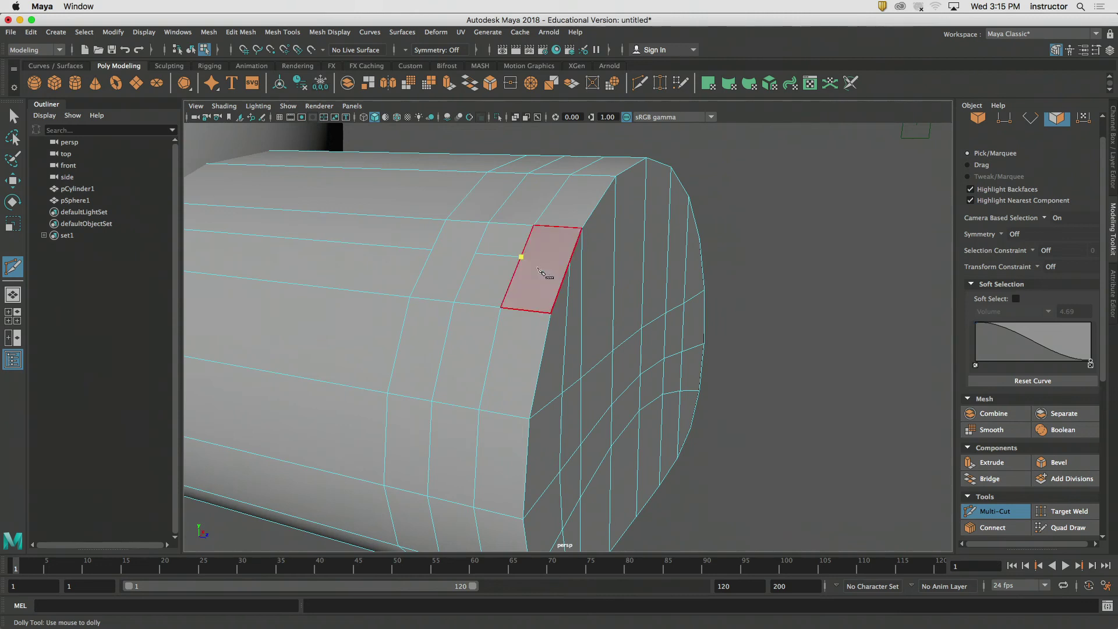
{"action": "left_click_drag", "start_coordinate": [770, 306], "coordinate": [797, 289], "text": "alt"}
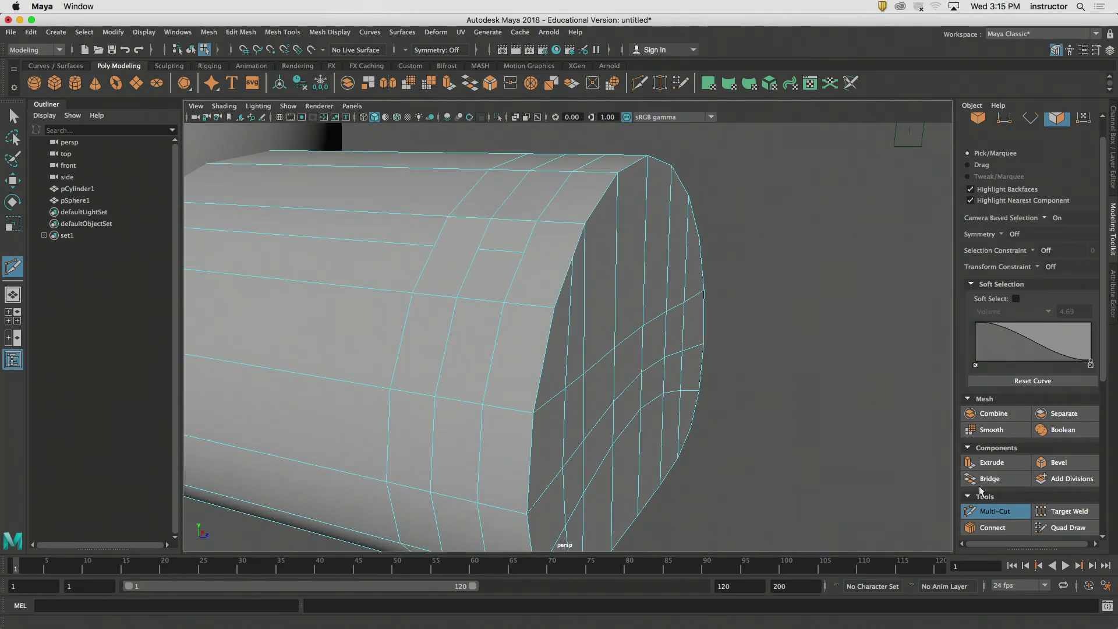
- Exit Multi-Cut and bring the cylinder's end into view
{"action": "left_click", "coordinate": [993, 515]}
{"action": "left_click_drag", "start_coordinate": [816, 406], "coordinate": [629, 317], "text": "alt"}
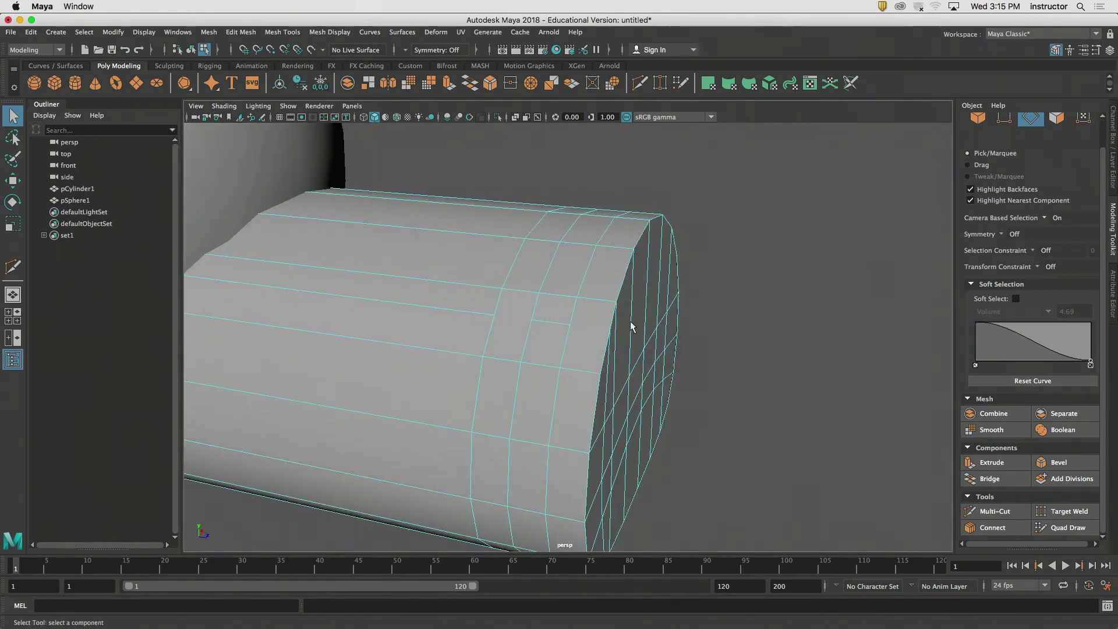
{"action": "right_click_drag", "start_coordinate": [631, 321], "coordinate": [652, 324], "text": "alt"}
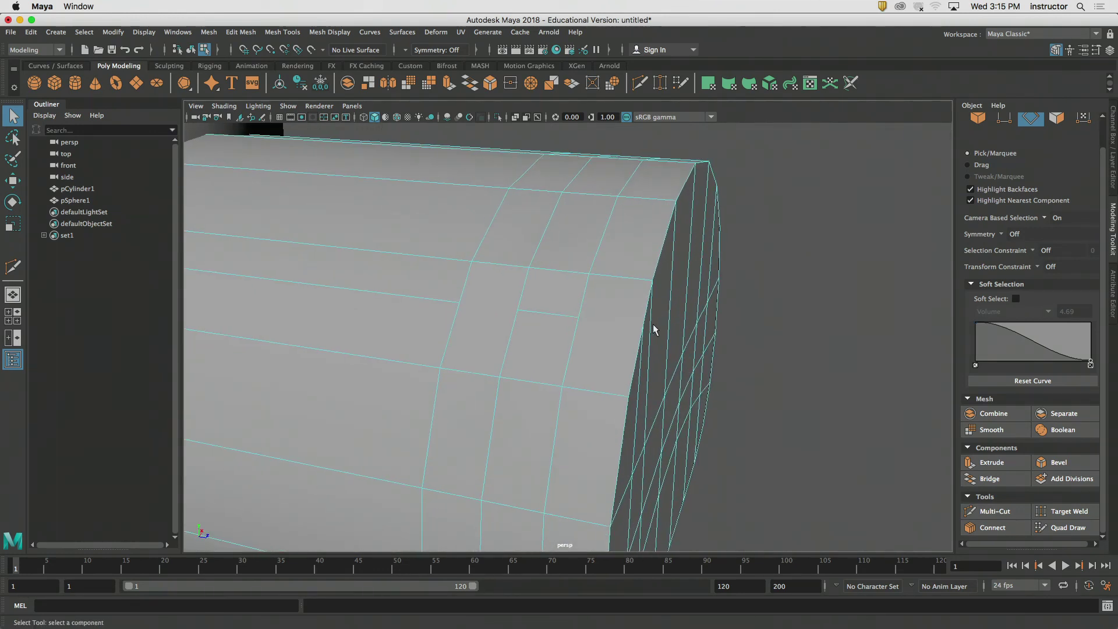
{"action": "left_click_drag", "start_coordinate": [664, 332], "coordinate": [553, 288], "text": "alt"}
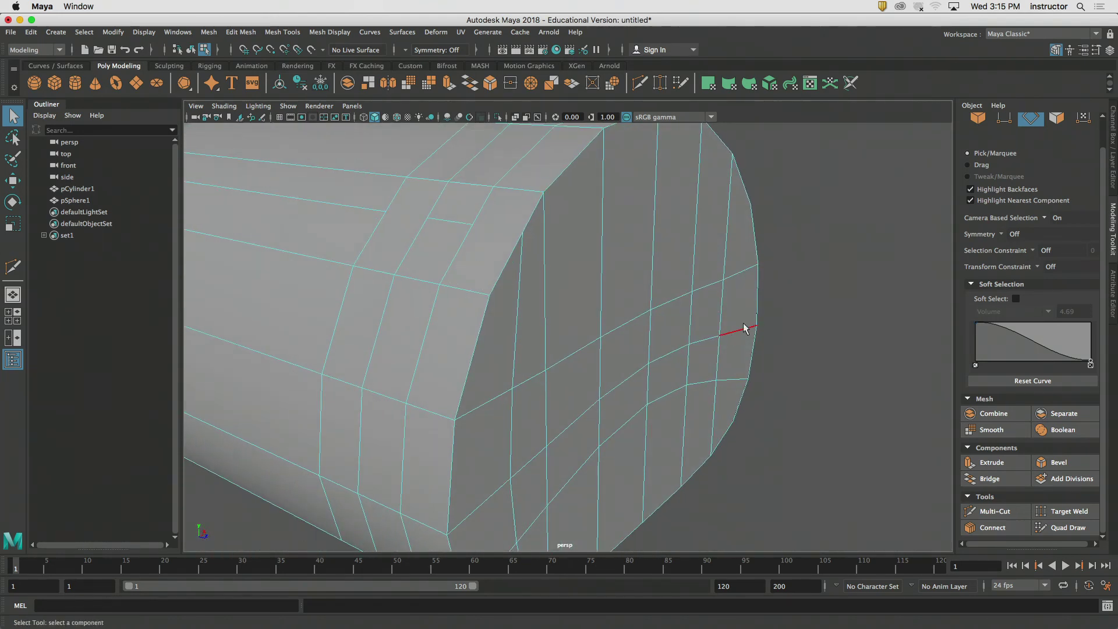
- Select the top face near the cylinder's end in face mode and delete it
{"action": "left_click", "coordinate": [1056, 120]}
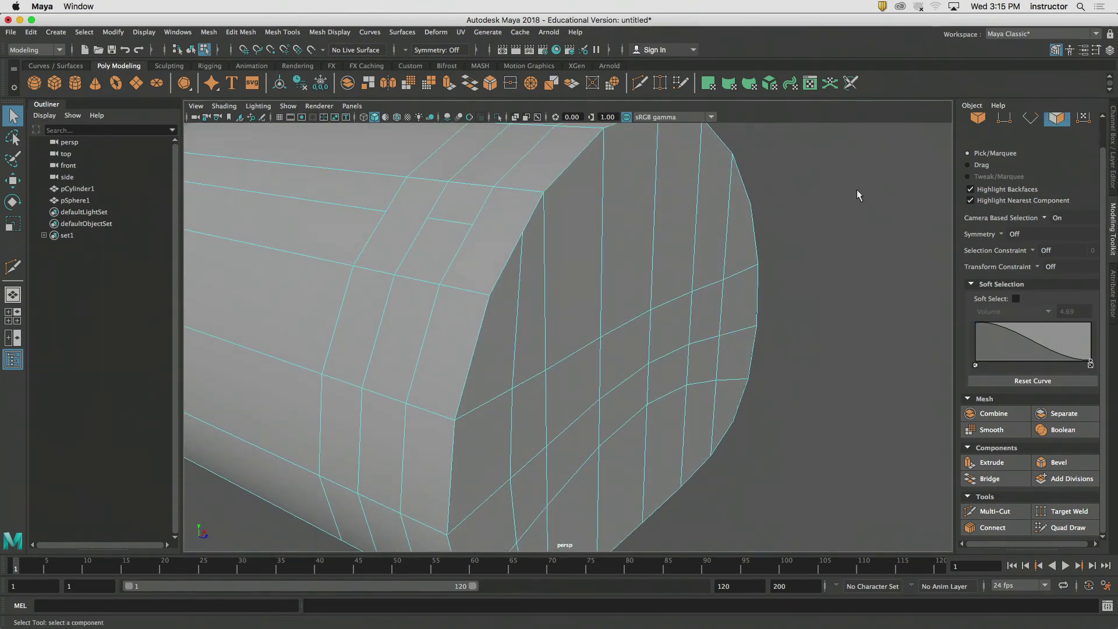
{"action": "left_click", "coordinate": [513, 230]}
{"action": "left_click_drag", "start_coordinate": [582, 266], "coordinate": [608, 268], "text": "alt"}
{"action": "middle_click_drag", "start_coordinate": [553, 237], "coordinate": [572, 260], "text": "alt"}
{"action": "left_click_drag", "start_coordinate": [572, 260], "coordinate": [553, 260], "text": "alt"}
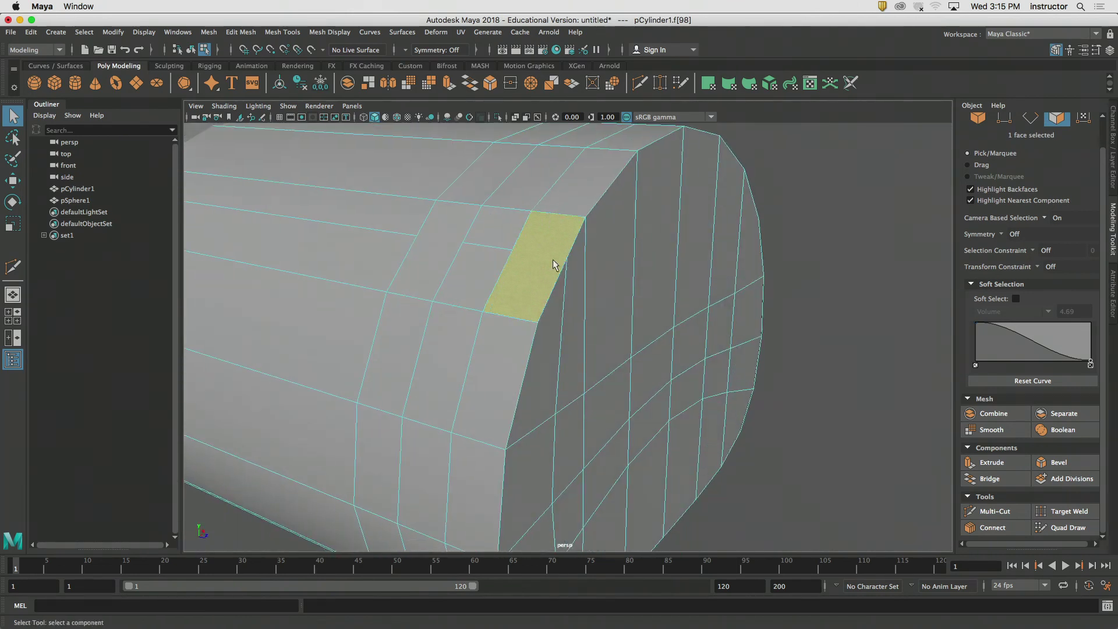
{"action": "scroll", "coordinate": [553, 260], "scroll_direction": "up", "scroll_amount": 2}
{"action": "middle_click_drag", "start_coordinate": [559, 256], "coordinate": [594, 285], "text": "alt"}
{"action": "scroll", "coordinate": [580, 266], "scroll_direction": "up", "scroll_amount": 2}
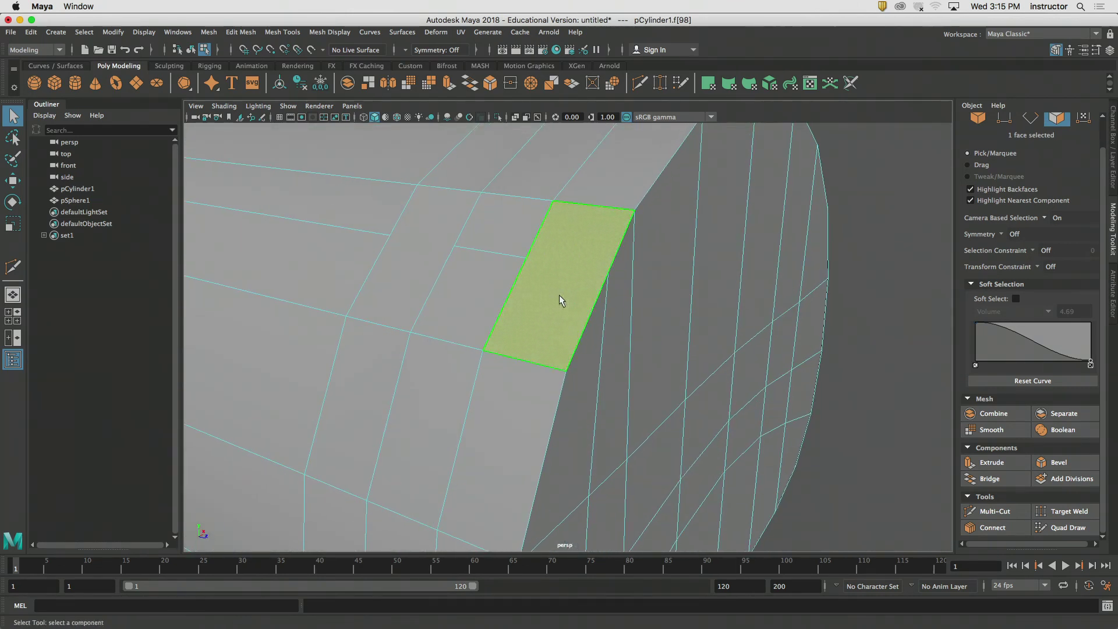
{"action": "key", "text": "Delete"}
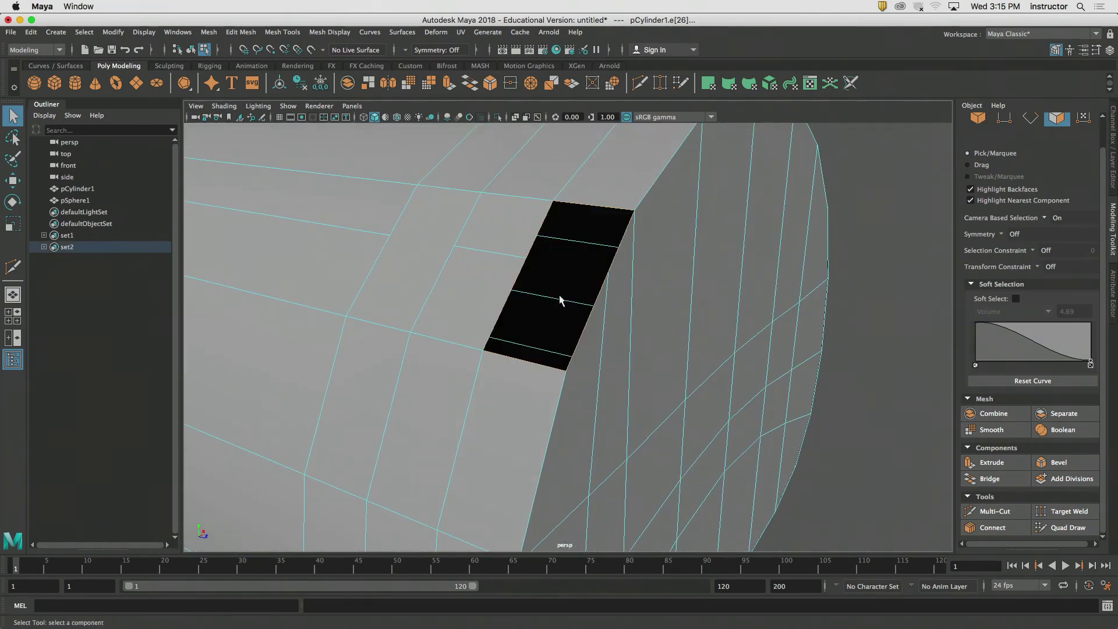
- Select two edges beside the eye-stalk hole and attempt to Bridge them, which fails
{"action": "left_click", "coordinate": [877, 201]}
{"action": "left_click_drag", "start_coordinate": [876, 202], "coordinate": [869, 204], "text": "alt"}
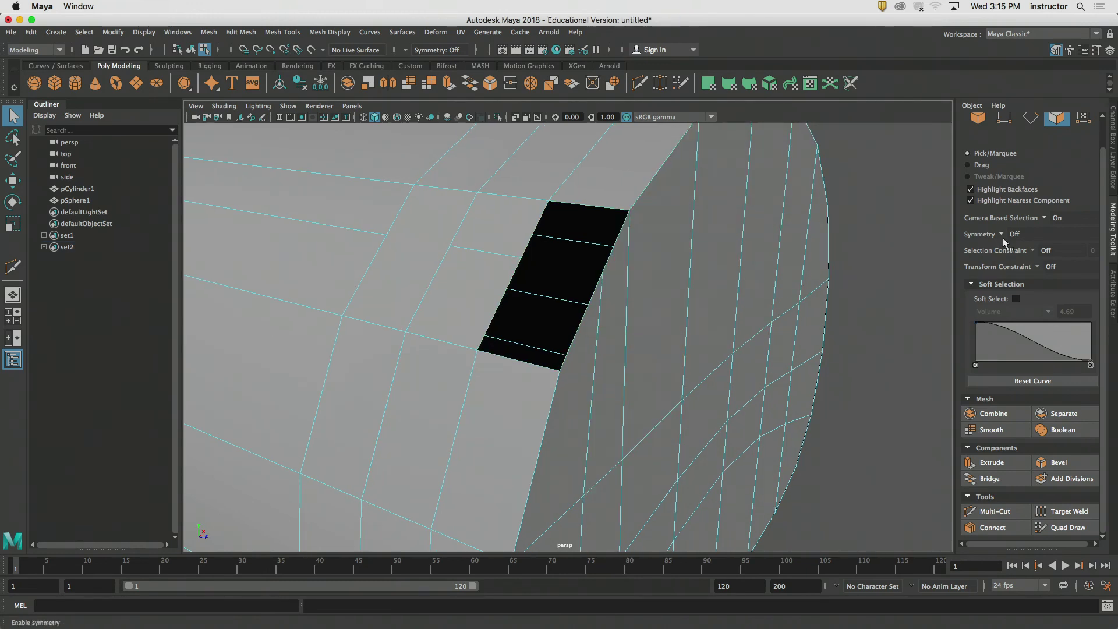
{"action": "left_click", "coordinate": [1030, 119]}
{"action": "left_click", "coordinate": [529, 240]}
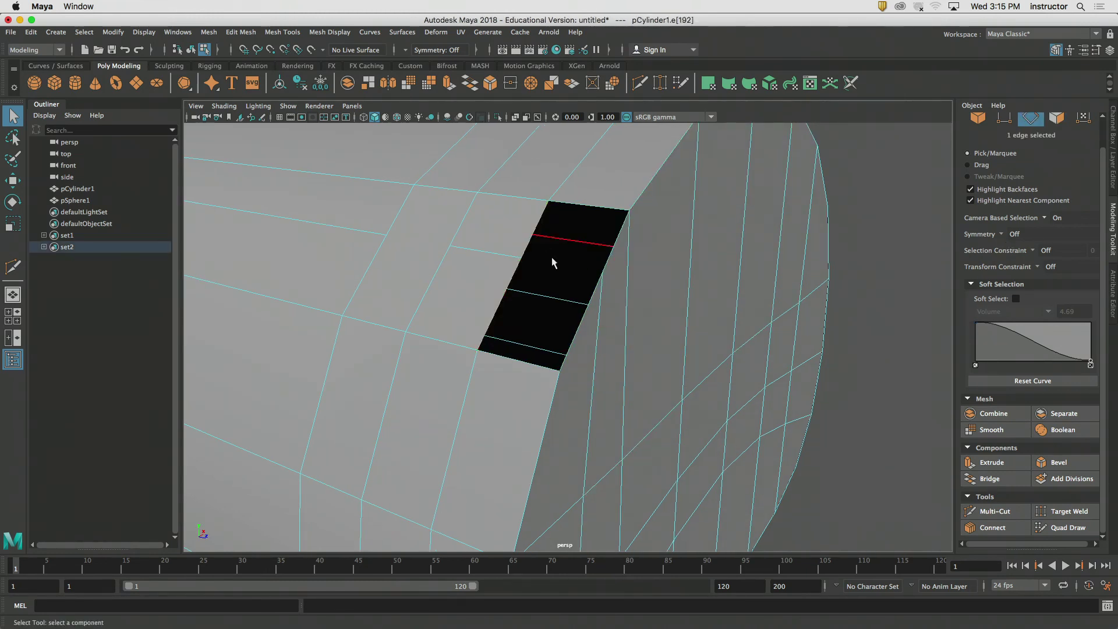
{"action": "left_click_drag", "start_coordinate": [551, 262], "coordinate": [809, 280], "text": "alt"}
{"action": "right_click_drag", "start_coordinate": [606, 229], "coordinate": [670, 199], "text": "alt"}
{"action": "middle_click_drag", "start_coordinate": [670, 199], "coordinate": [648, 238], "text": "alt"}
{"action": "right_click_drag", "start_coordinate": [648, 238], "coordinate": [618, 258], "text": "alt"}
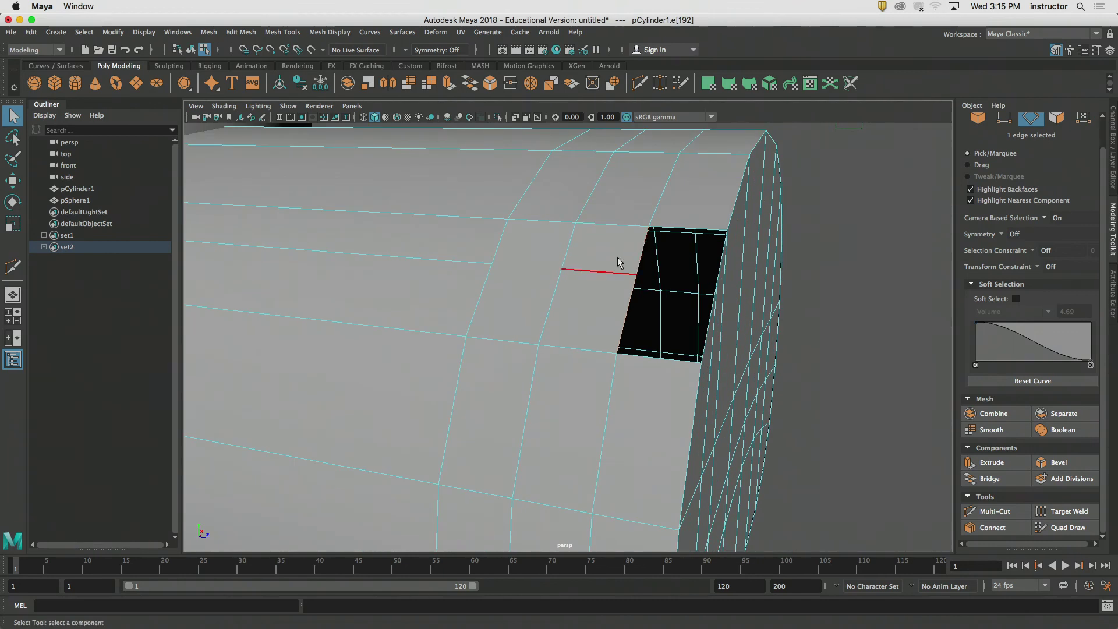
{"action": "left_click", "coordinate": [618, 281]}
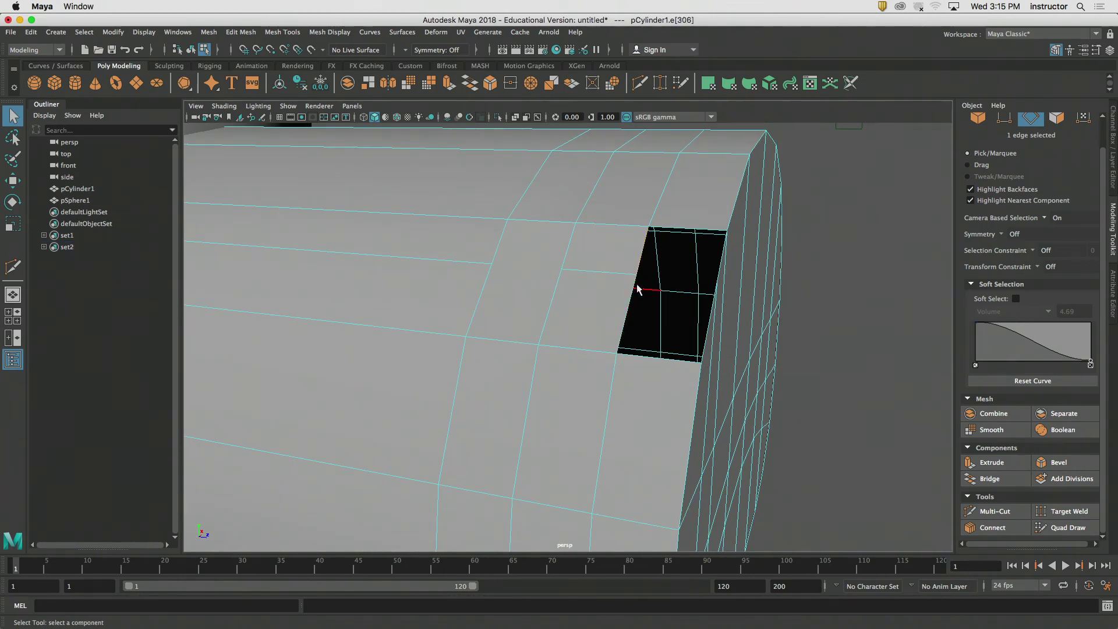
{"action": "left_click_drag", "start_coordinate": [696, 269], "coordinate": [626, 256], "text": "alt"}
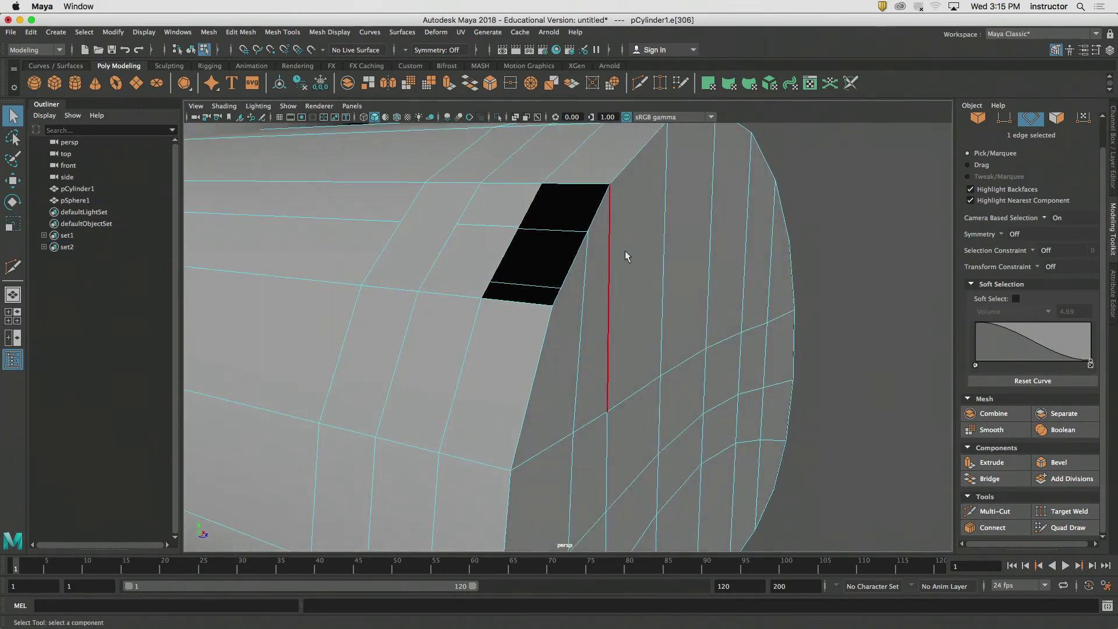
{"action": "left_click", "coordinate": [596, 222], "text": "shift"}
{"action": "left_click", "coordinate": [991, 478]}
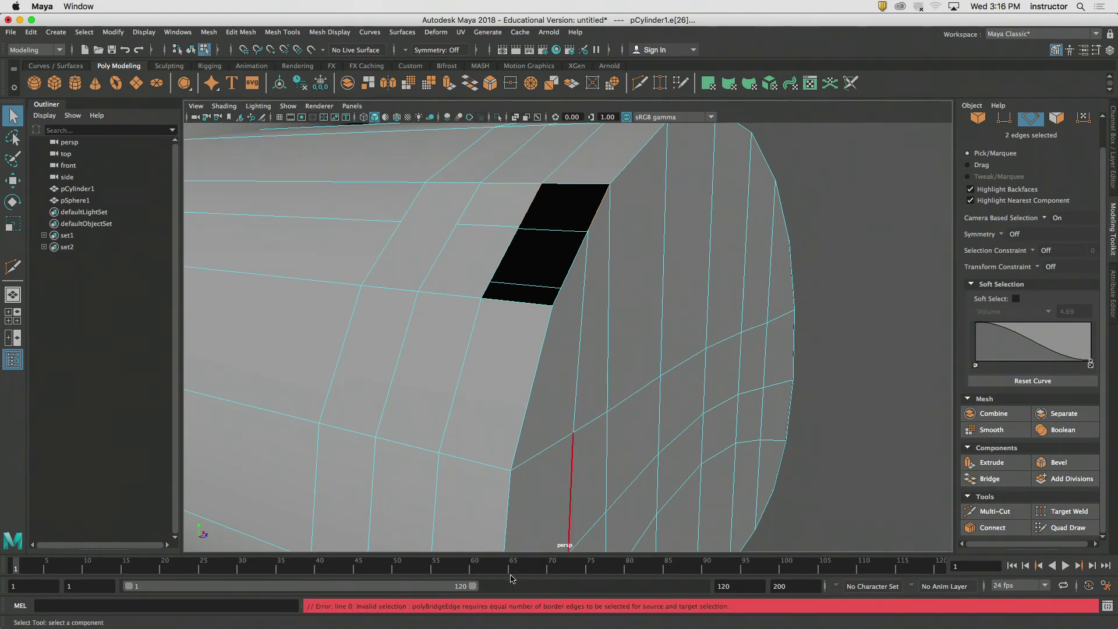
- Clear the edges and reorient the view for an angled look at the hole's side faces
{"action": "left_click", "coordinate": [872, 214]}
{"action": "middle_click_drag", "start_coordinate": [577, 189], "coordinate": [597, 221], "text": "alt"}
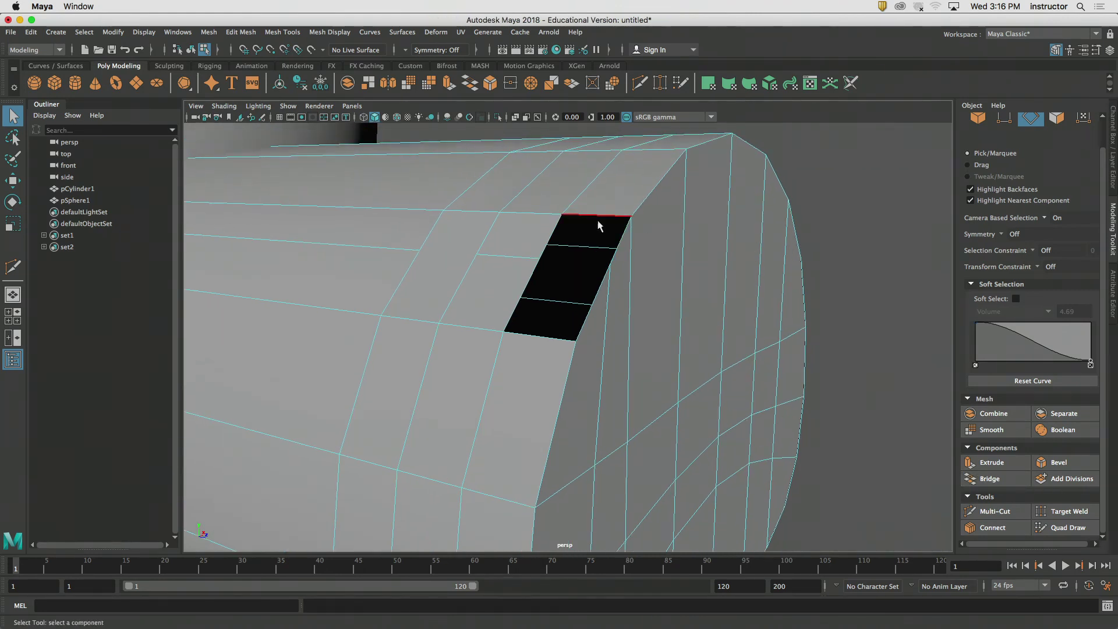
{"action": "left_click_drag", "start_coordinate": [609, 224], "coordinate": [634, 229], "text": "alt"}
{"action": "right_click_drag", "start_coordinate": [634, 230], "coordinate": [687, 241], "text": "alt"}
{"action": "left_click_drag", "start_coordinate": [620, 251], "coordinate": [694, 260], "text": "alt"}
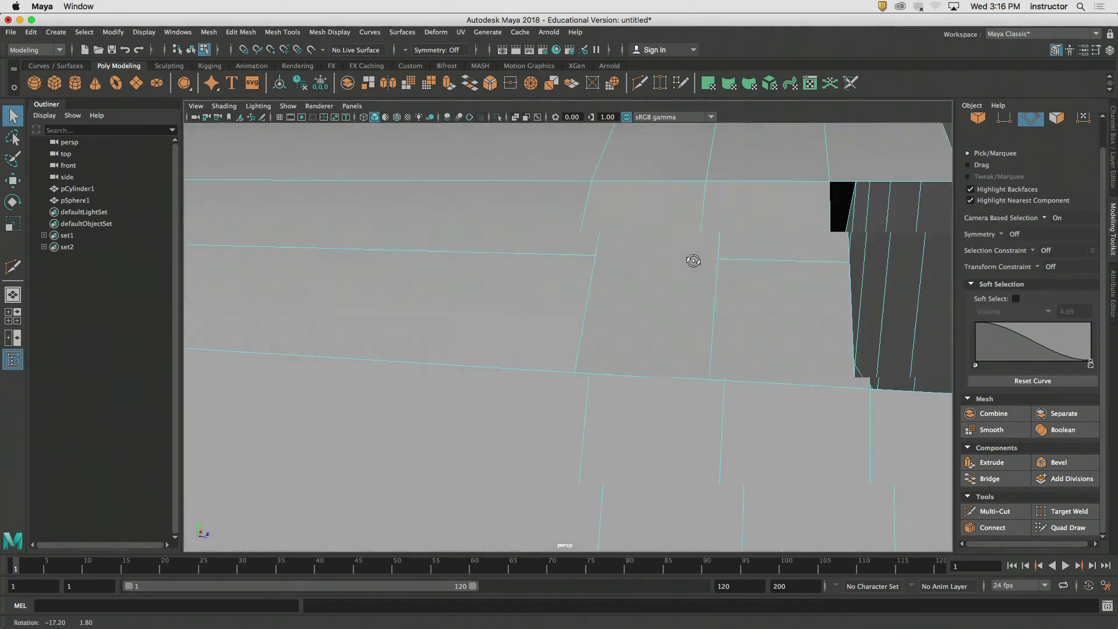
{"action": "middle_click_drag", "start_coordinate": [844, 285], "coordinate": [529, 265], "text": "alt"}
{"action": "left_click_drag", "start_coordinate": [529, 265], "coordinate": [669, 269], "text": "alt"}
{"action": "right_click_drag", "start_coordinate": [669, 270], "coordinate": [724, 268], "text": "alt"}
{"action": "left_click_drag", "start_coordinate": [724, 269], "coordinate": [734, 268], "text": "alt"}
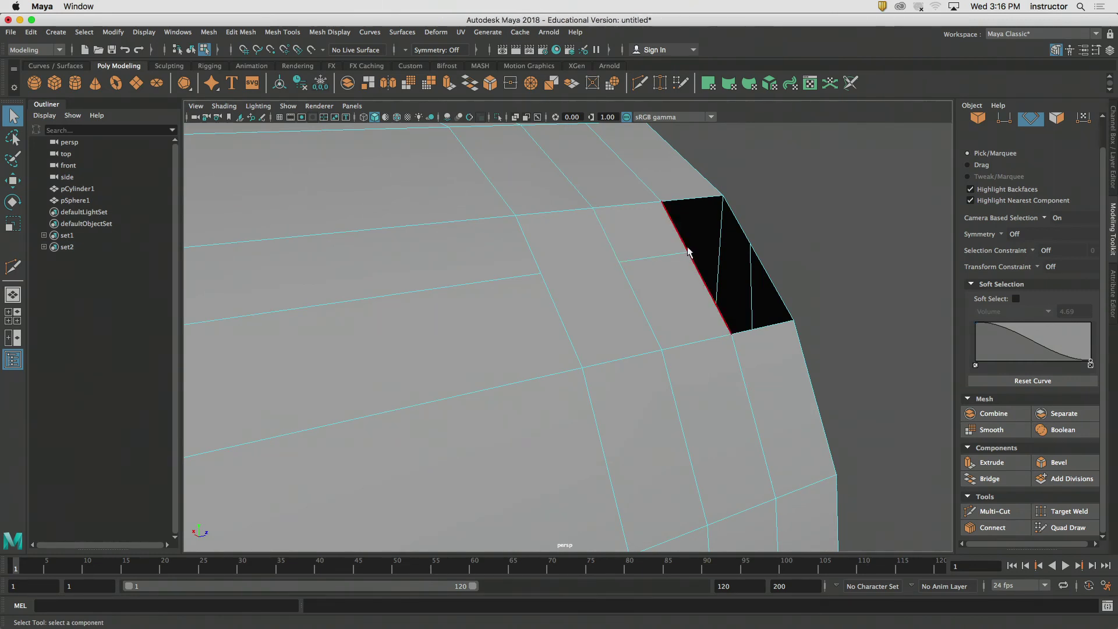
{"action": "left_click", "coordinate": [720, 289]}
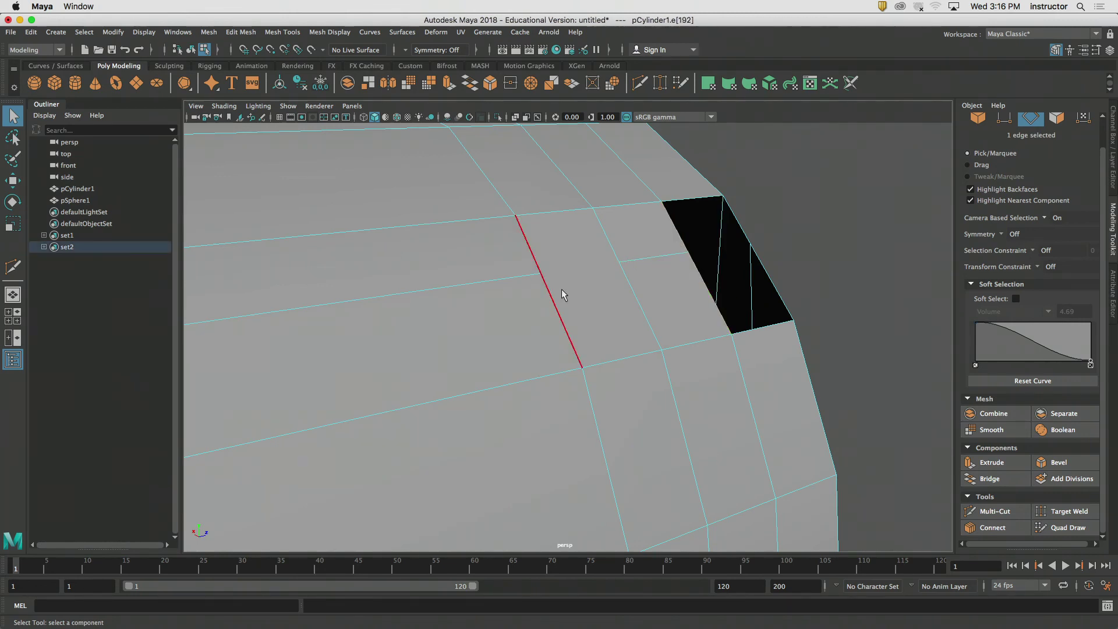
{"action": "right_click_drag", "start_coordinate": [617, 270], "coordinate": [585, 269], "text": "alt"}
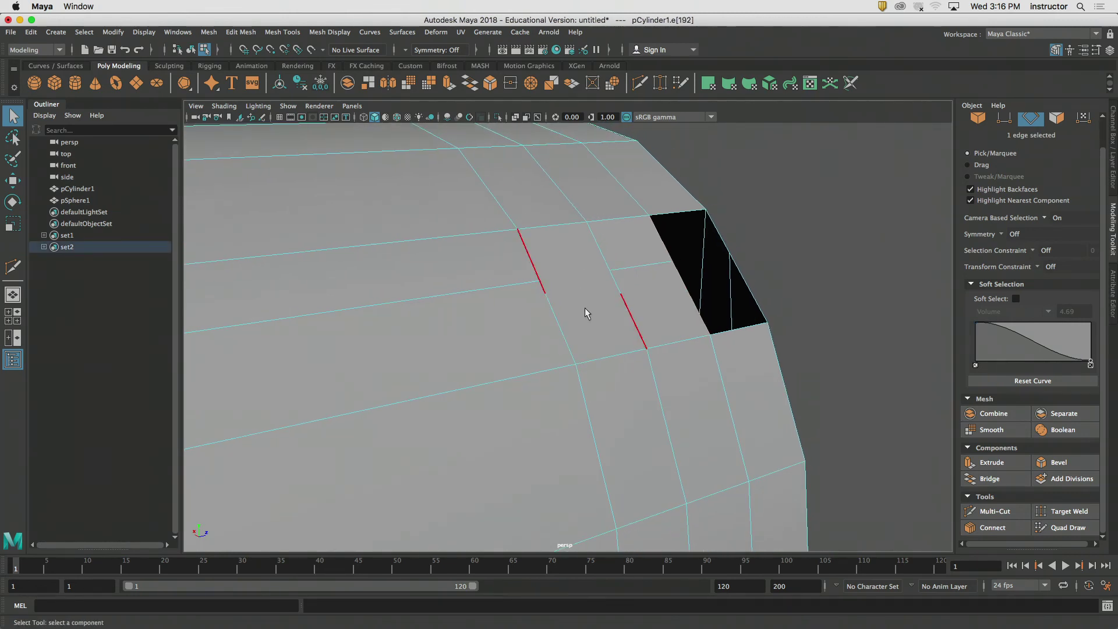
{"action": "left_click_drag", "start_coordinate": [671, 247], "coordinate": [581, 260], "text": "alt"}
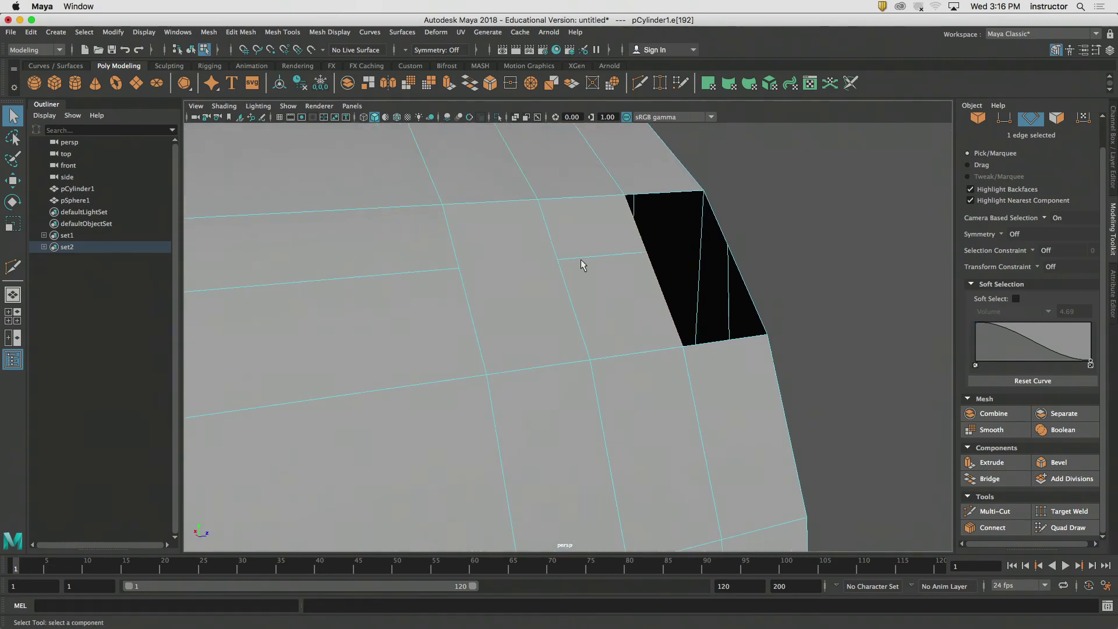
{"action": "left_click_drag", "start_coordinate": [748, 334], "coordinate": [806, 239], "text": "alt"}
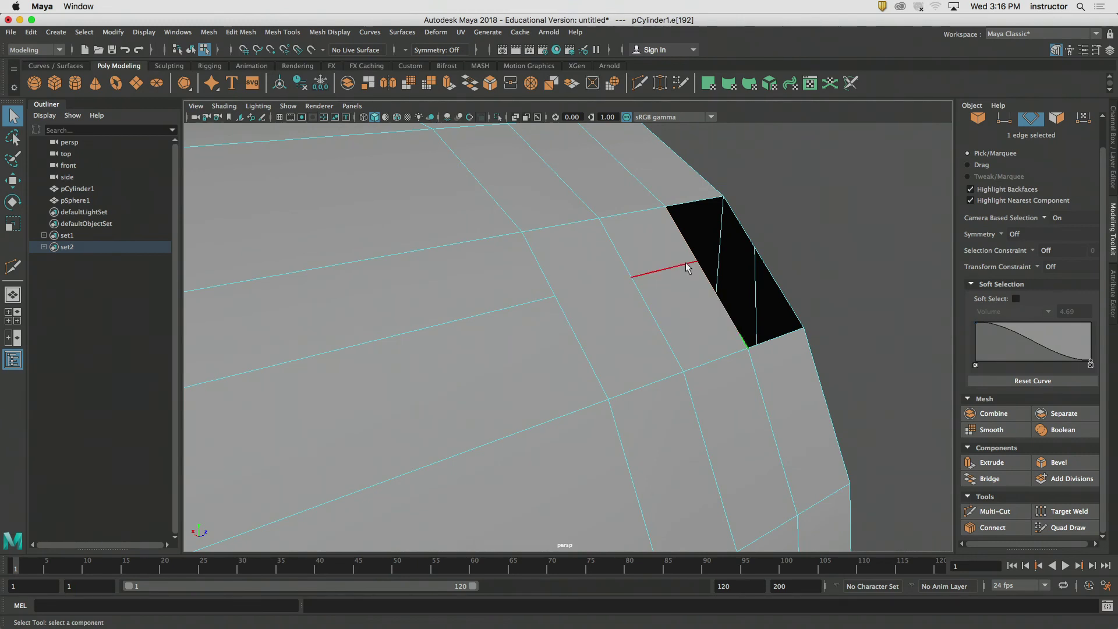
- In Face mode, select the three faces beside the hole and delete them
{"action": "left_click", "coordinate": [1058, 120]}
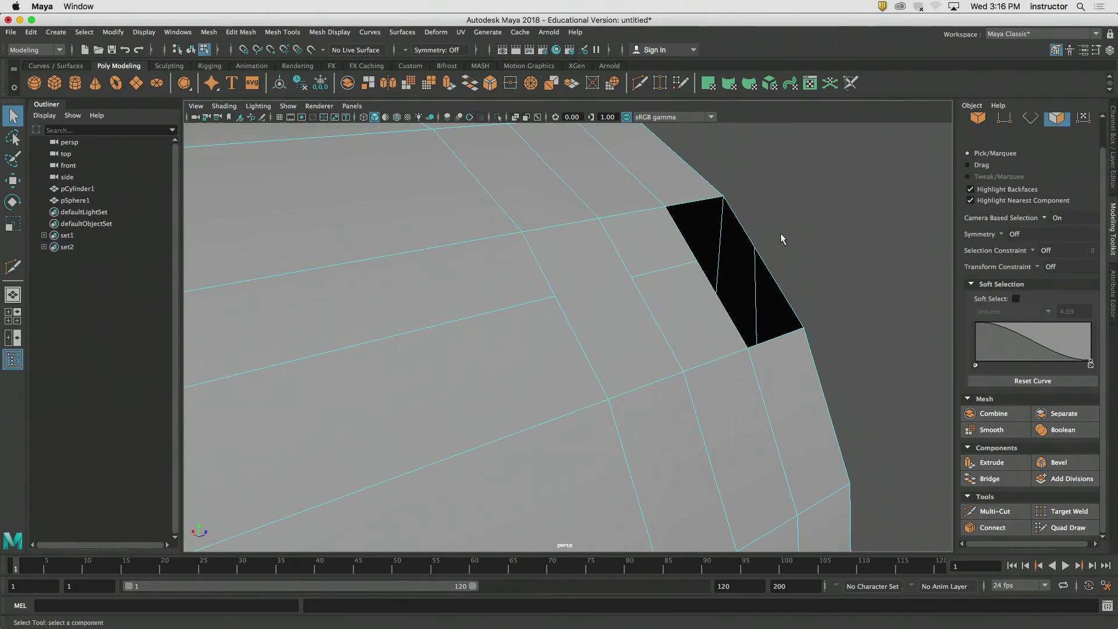
{"action": "left_click", "coordinate": [658, 252]}
{"action": "left_click", "coordinate": [626, 306], "text": "shift"}
{"action": "left_click", "coordinate": [687, 354], "text": "shift"}
{"action": "key", "text": "Delete"}
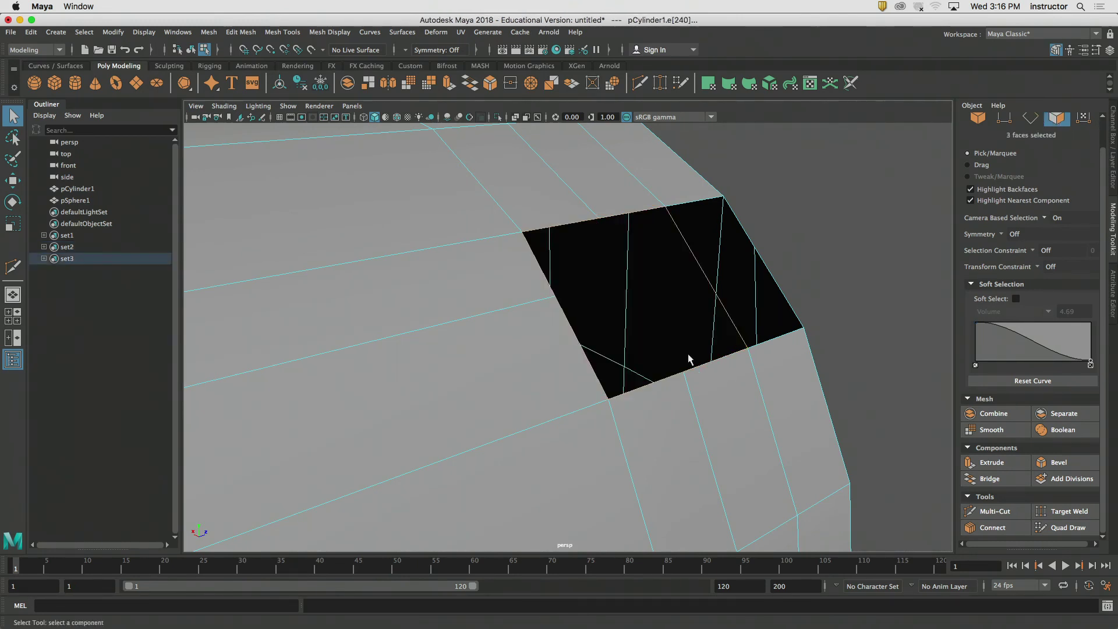
- In Edge mode, select the two diagonal edges across the enlarged hole and open the Edit Mesh menu
{"action": "left_click_drag", "start_coordinate": [846, 293], "coordinate": [815, 250], "text": "alt"}
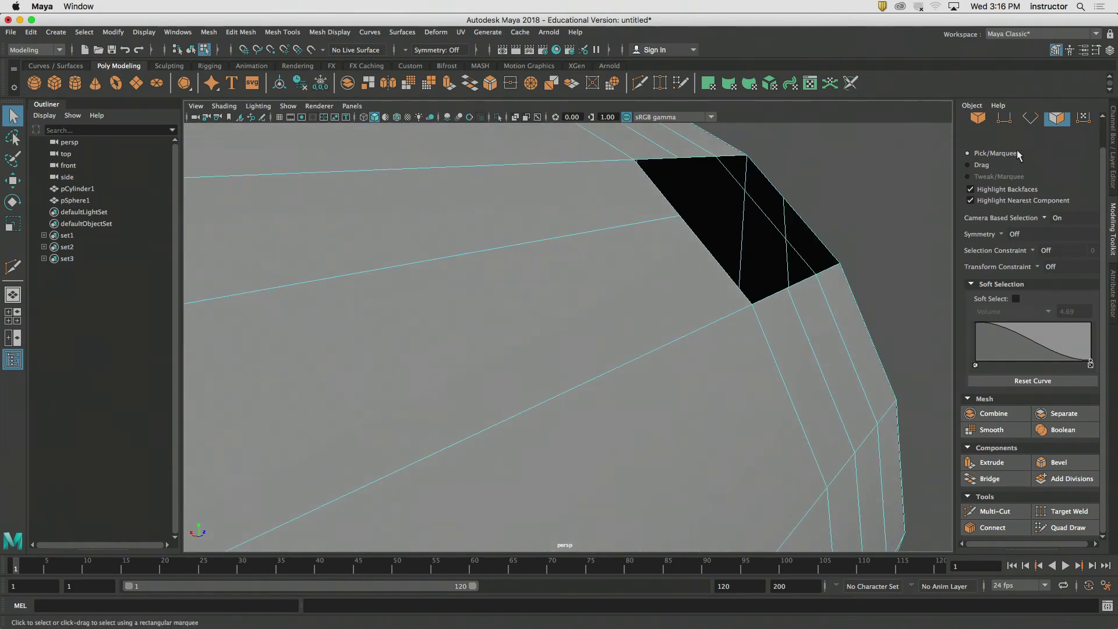
{"action": "left_click", "coordinate": [1030, 120]}
{"action": "left_click", "coordinate": [783, 238]}
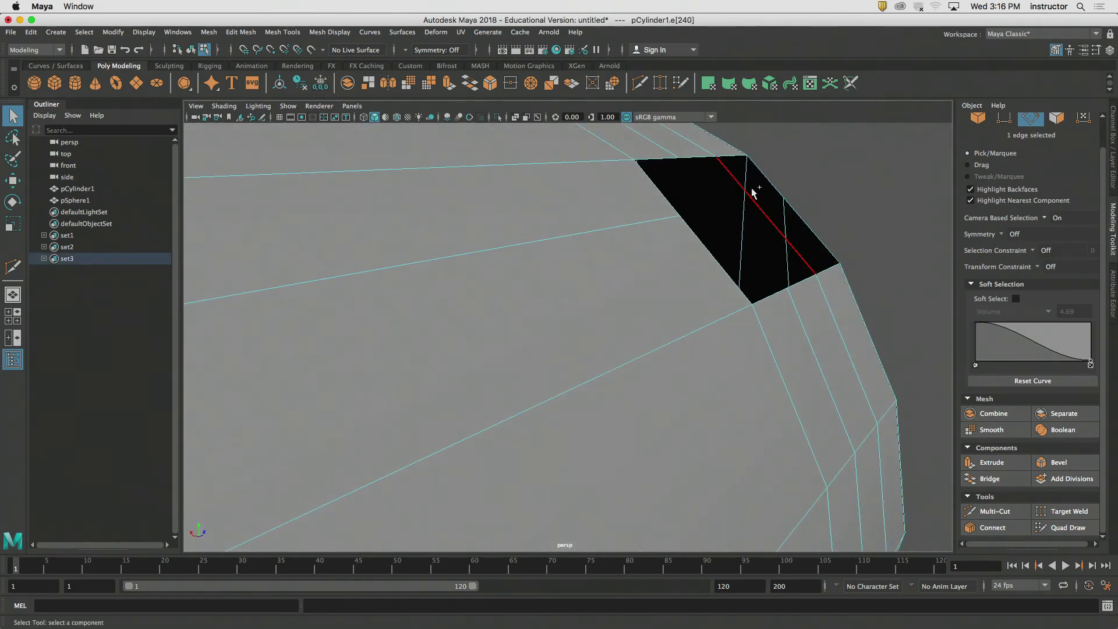
{"action": "left_click", "coordinate": [746, 194], "text": "shift"}
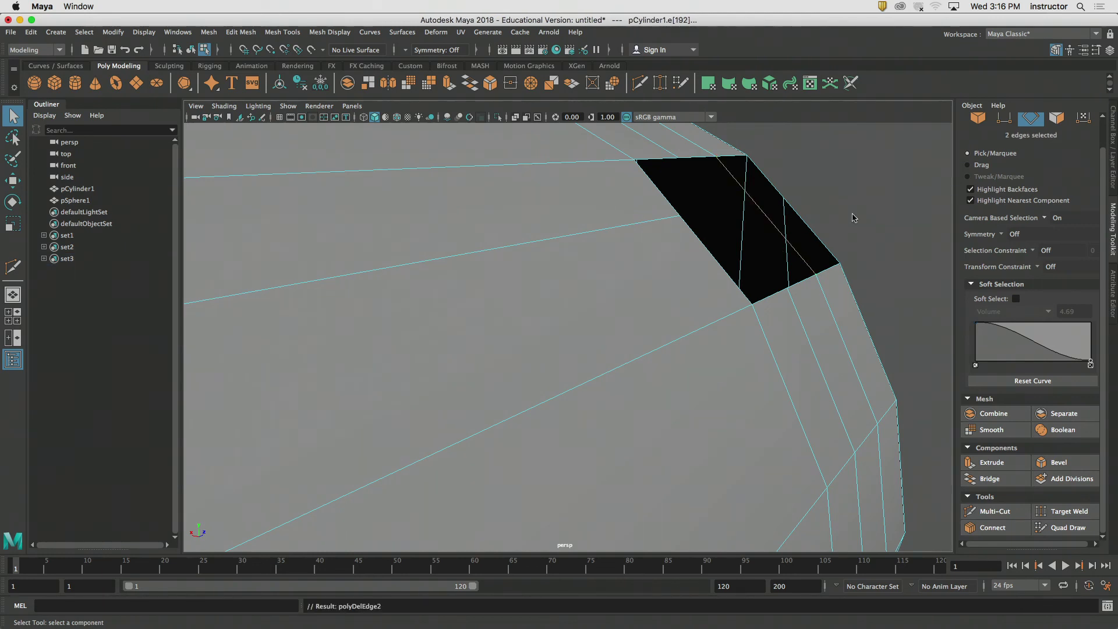
{"action": "left_click", "coordinate": [852, 213]}
{"action": "left_click_drag", "start_coordinate": [852, 213], "coordinate": [582, 230], "text": "alt"}
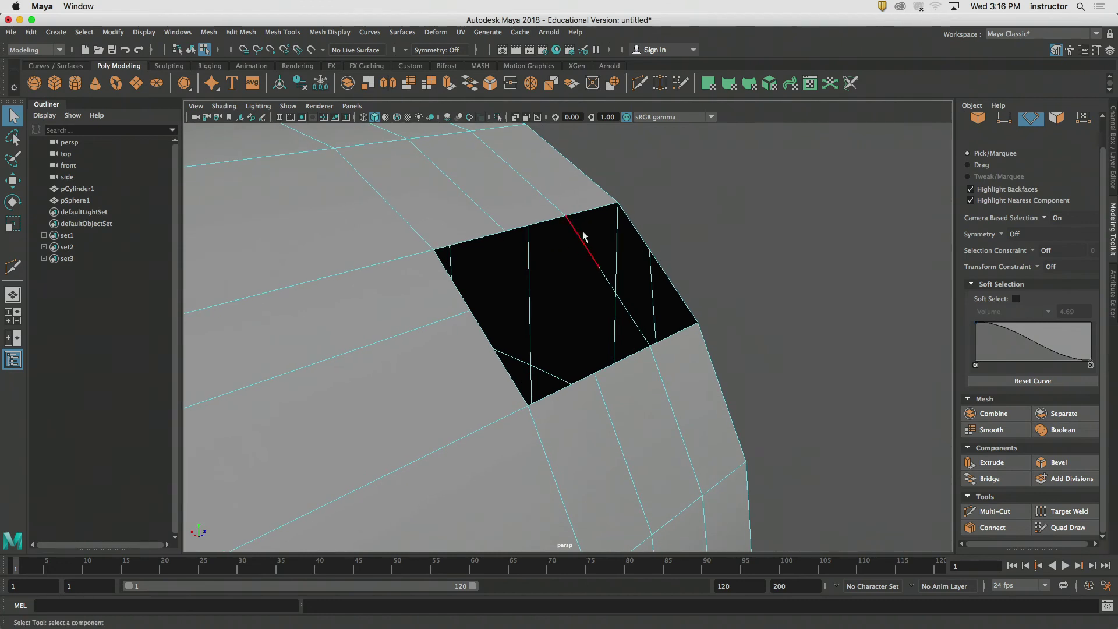
{"action": "left_click", "coordinate": [618, 244]}
{"action": "left_click", "coordinate": [631, 300]}
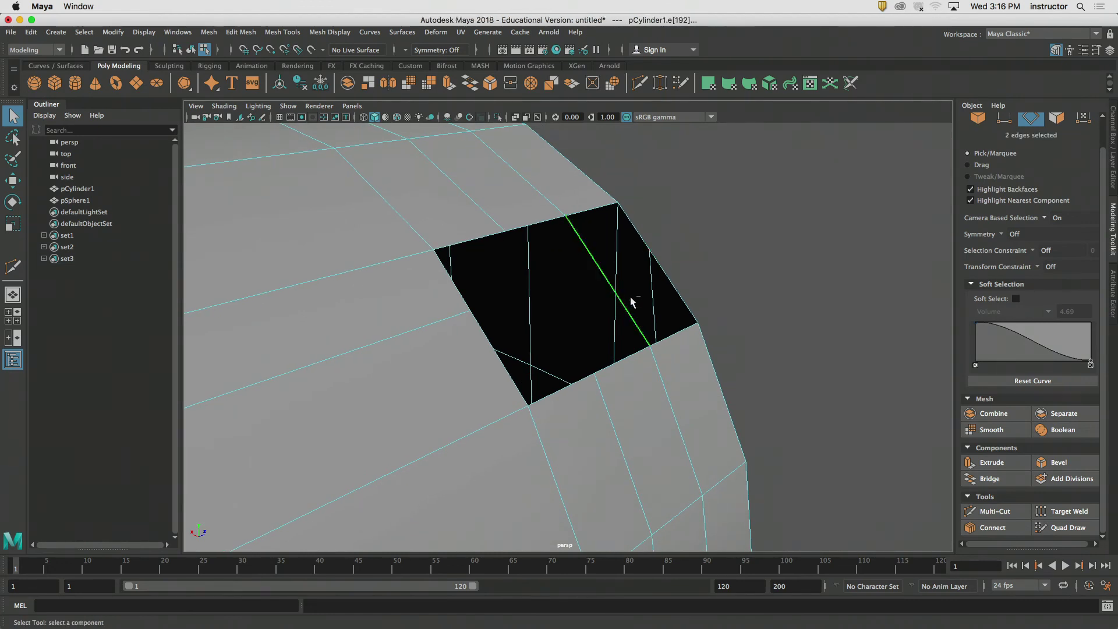
{"action": "left_click", "coordinate": [214, 33]}
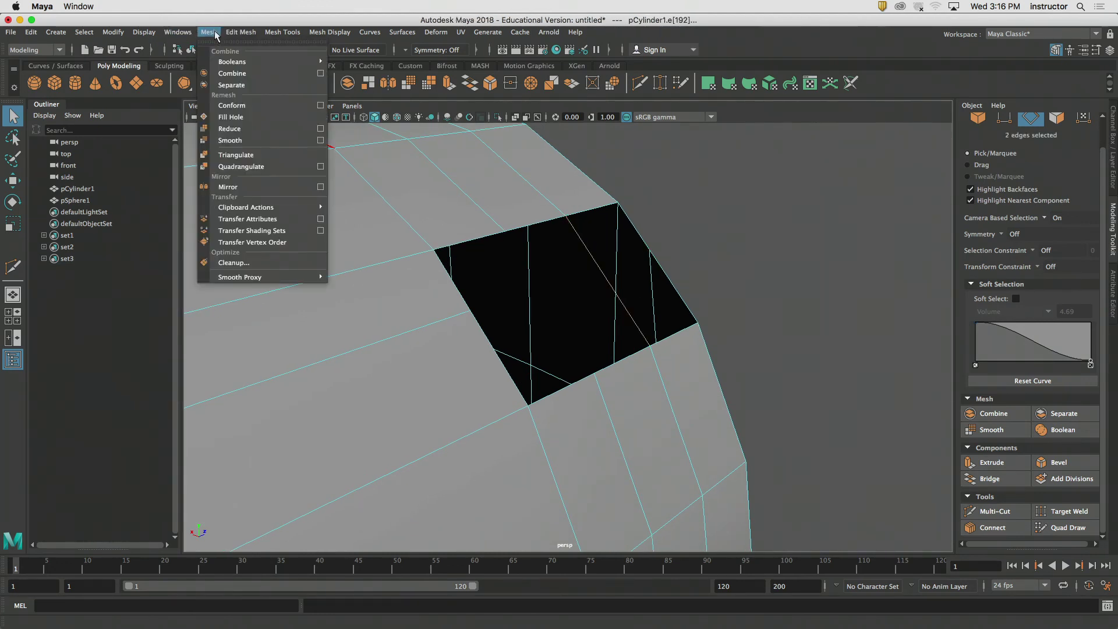
- Detach the two selected diagonal edges and test-move them with the Move tool
{"action": "mouse_move", "coordinate": [240, 32]}
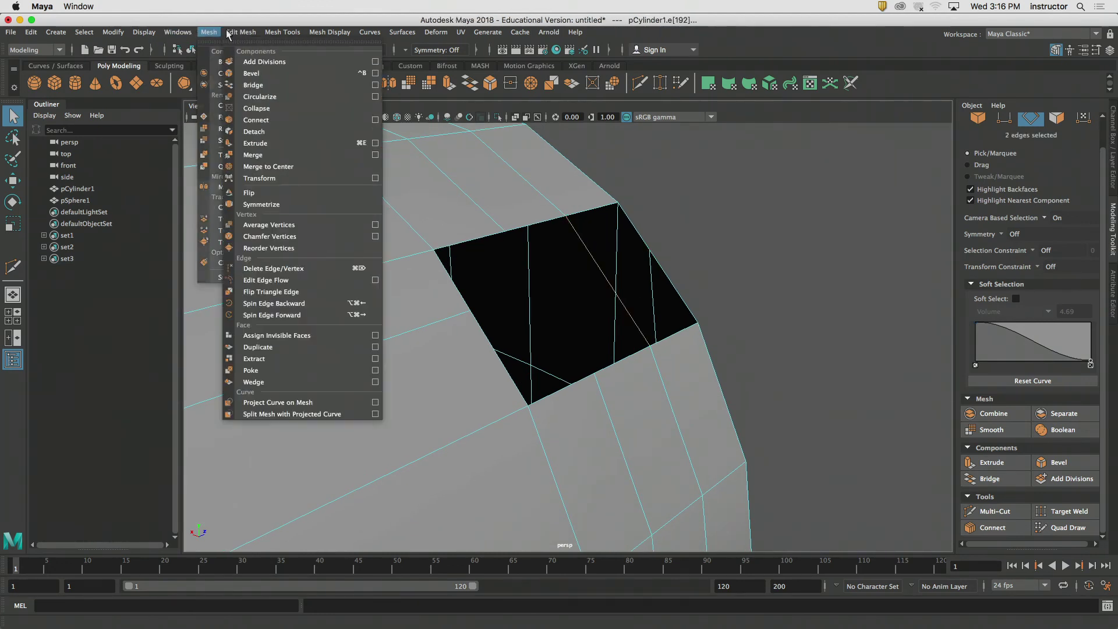
{"action": "left_click", "coordinate": [272, 134]}
{"action": "key", "text": "w"}
{"action": "left_click_drag", "start_coordinate": [641, 268], "coordinate": [657, 330]}
{"action": "right_click_drag", "start_coordinate": [658, 330], "coordinate": [568, 333], "text": "alt"}
- Move the detached edges down to reshape the opening
{"action": "left_click_drag", "start_coordinate": [568, 334], "coordinate": [571, 280], "text": "alt"}
{"action": "middle_click_drag", "start_coordinate": [570, 280], "coordinate": [735, 373], "text": "alt"}
{"action": "scroll", "coordinate": [739, 389], "scroll_direction": "up", "scroll_amount": 3}
{"action": "mouse_move", "coordinate": [740, 390]}
{"action": "left_mouse_down", "text": "alt"}
{"action": "mouse_move", "coordinate": [654, 364]}
{"action": "mouse_move", "coordinate": [732, 371]}
{"action": "left_mouse_up", "text": "alt"}
{"action": "left_click_drag", "start_coordinate": [779, 216], "coordinate": [788, 314]}
{"action": "middle_click_drag", "start_coordinate": [719, 314], "coordinate": [587, 376], "text": "alt"}
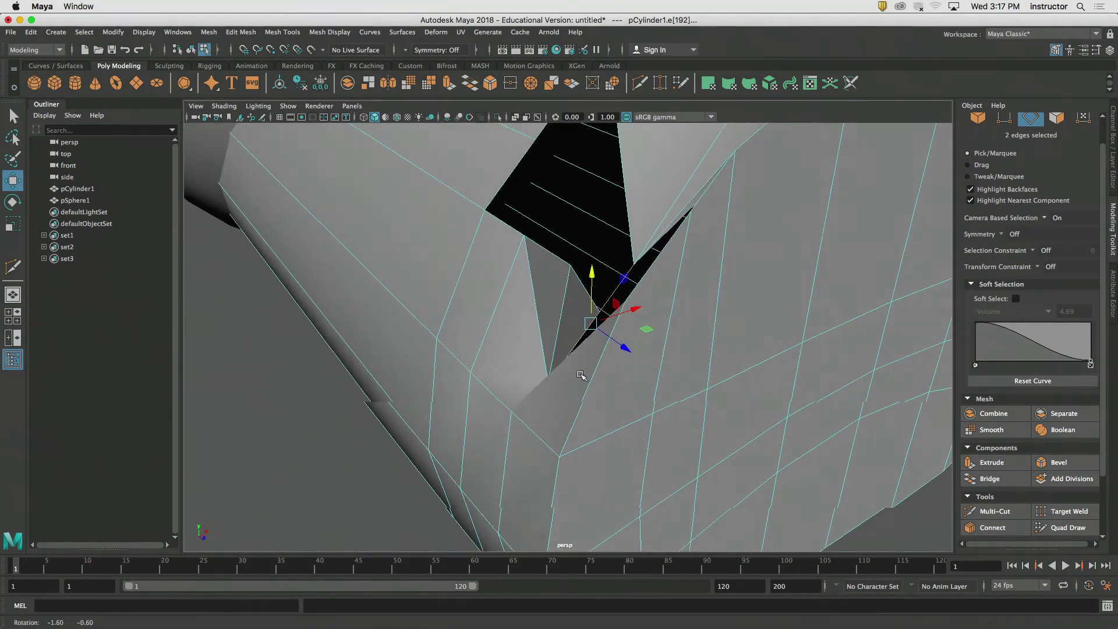
{"action": "left_click_drag", "start_coordinate": [587, 376], "coordinate": [591, 368], "text": "alt"}
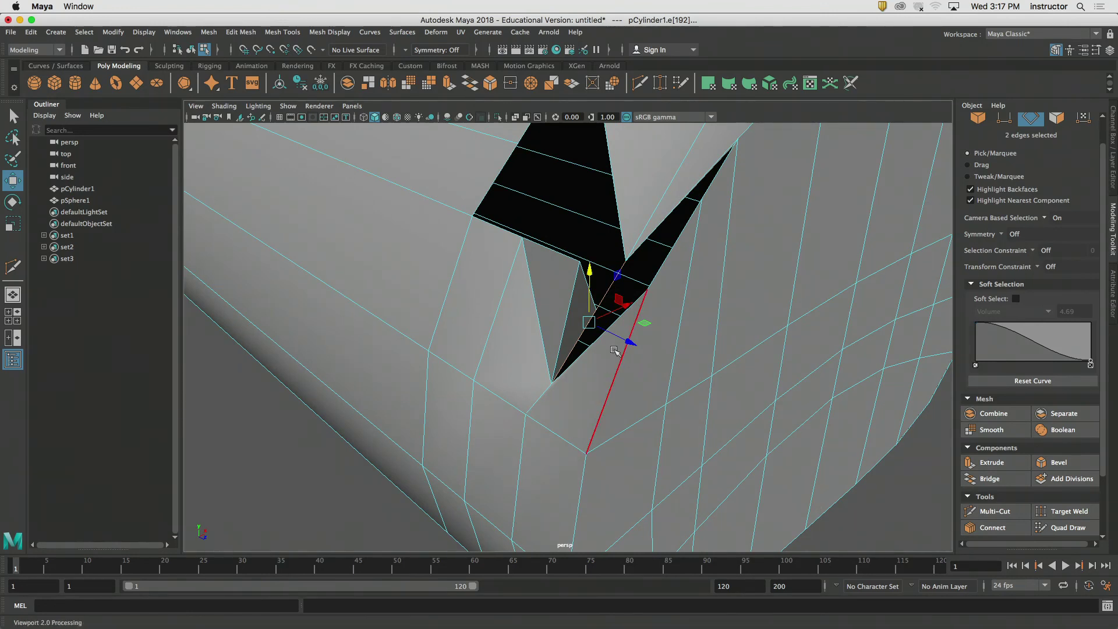
{"action": "left_click_drag", "start_coordinate": [619, 349], "coordinate": [578, 325], "text": "alt"}
{"action": "scroll", "coordinate": [559, 326], "scroll_direction": "down", "scroll_amount": 5}
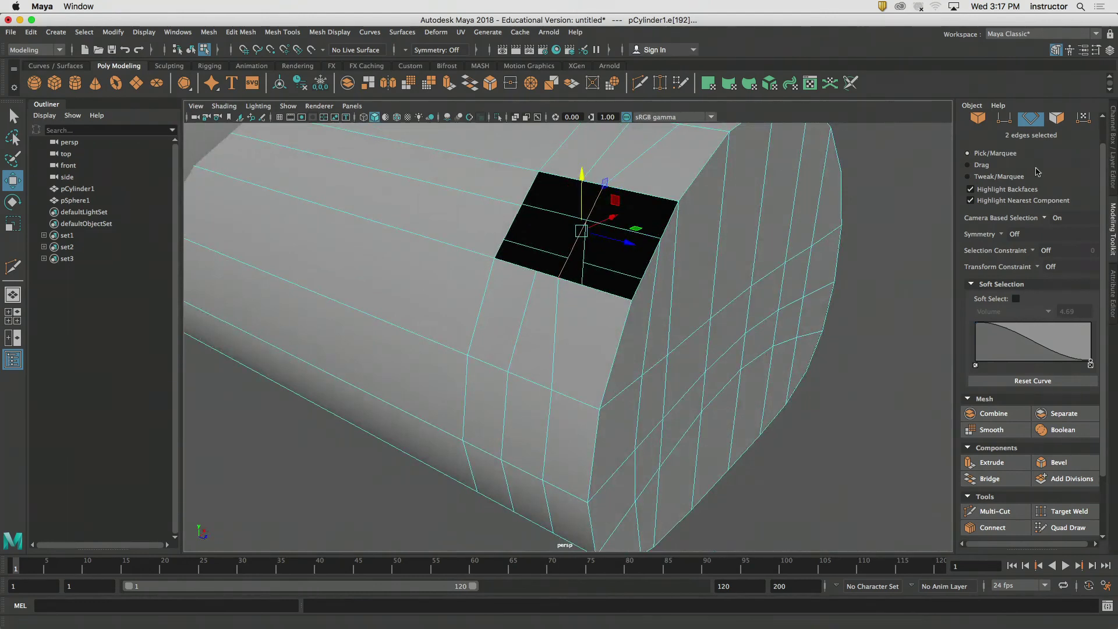
- Delete the leftover face inside the hole with Ctrl+Delete
{"action": "key", "text": "F11"}
{"action": "left_click", "coordinate": [580, 267]}
{"action": "left_click_drag", "start_coordinate": [579, 267], "coordinate": [663, 281], "text": "alt"}
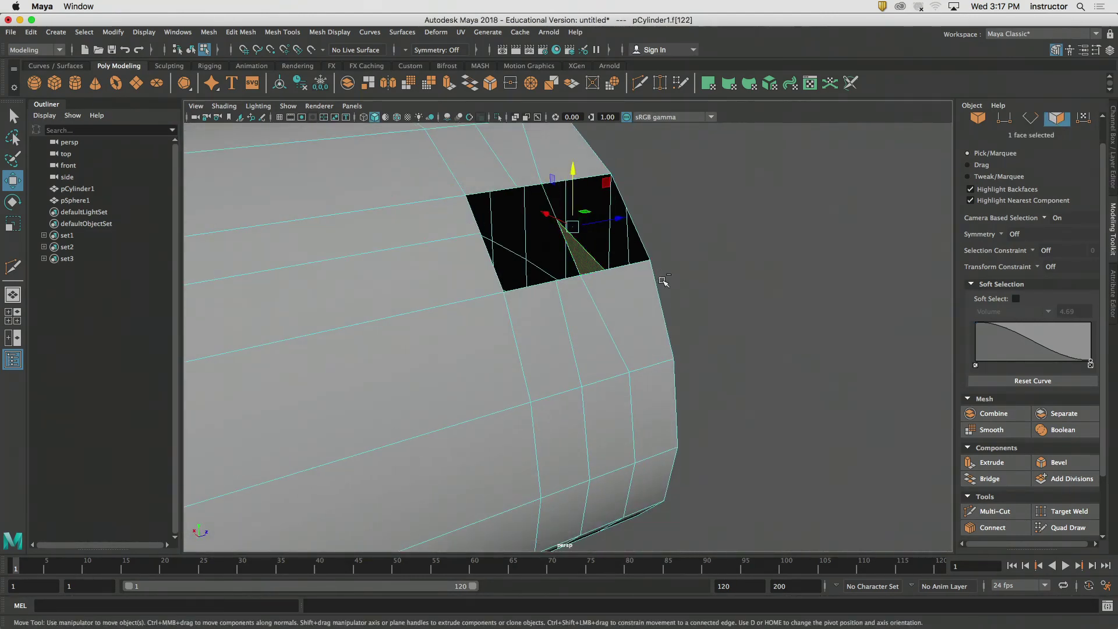
{"action": "key", "text": "ctrl+Delete"}
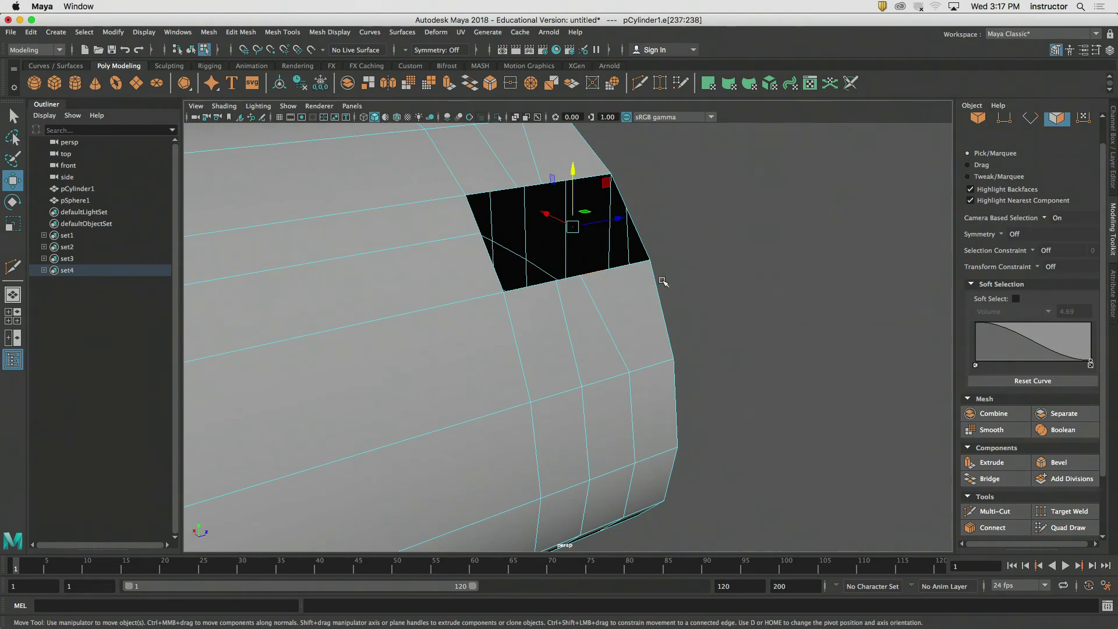
{"action": "key", "text": "q"}
{"action": "left_click", "coordinate": [696, 260]}
{"action": "left_click_drag", "start_coordinate": [694, 264], "coordinate": [788, 272], "text": "alt"}
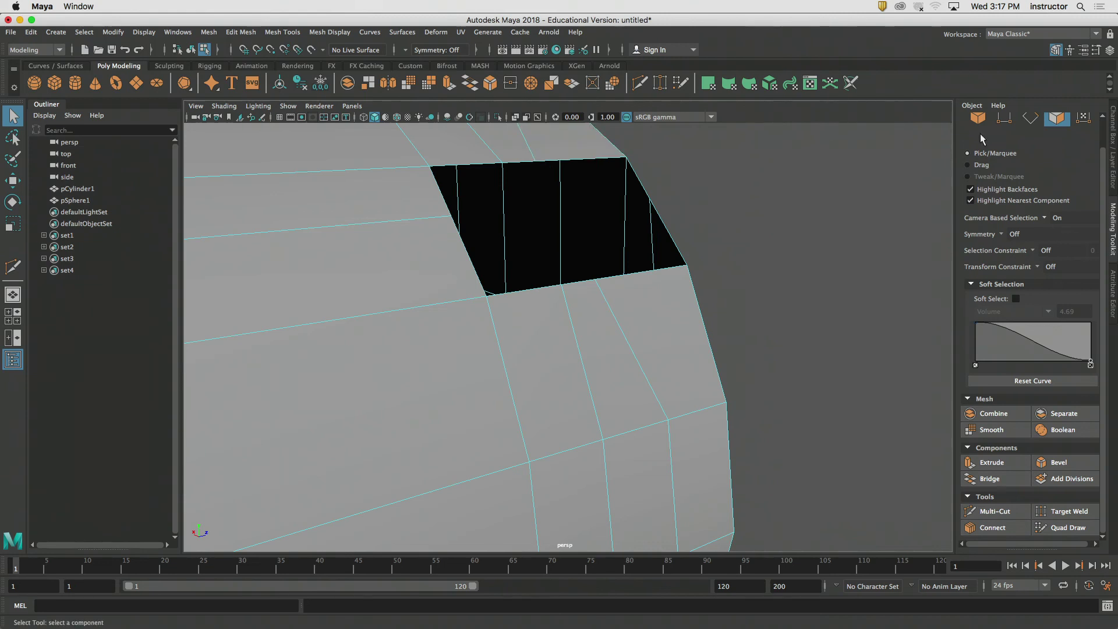
- Check the hole's vertices, then in Edge mode pick its two lower-right border edges
{"action": "left_click", "coordinate": [978, 119]}
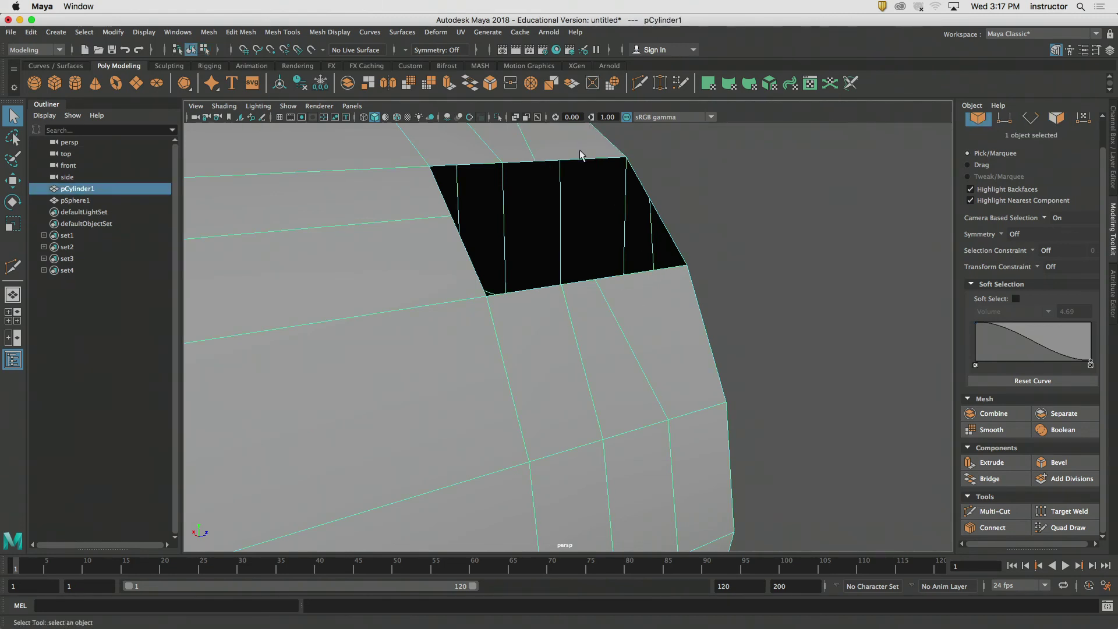
{"action": "key", "text": "F9"}
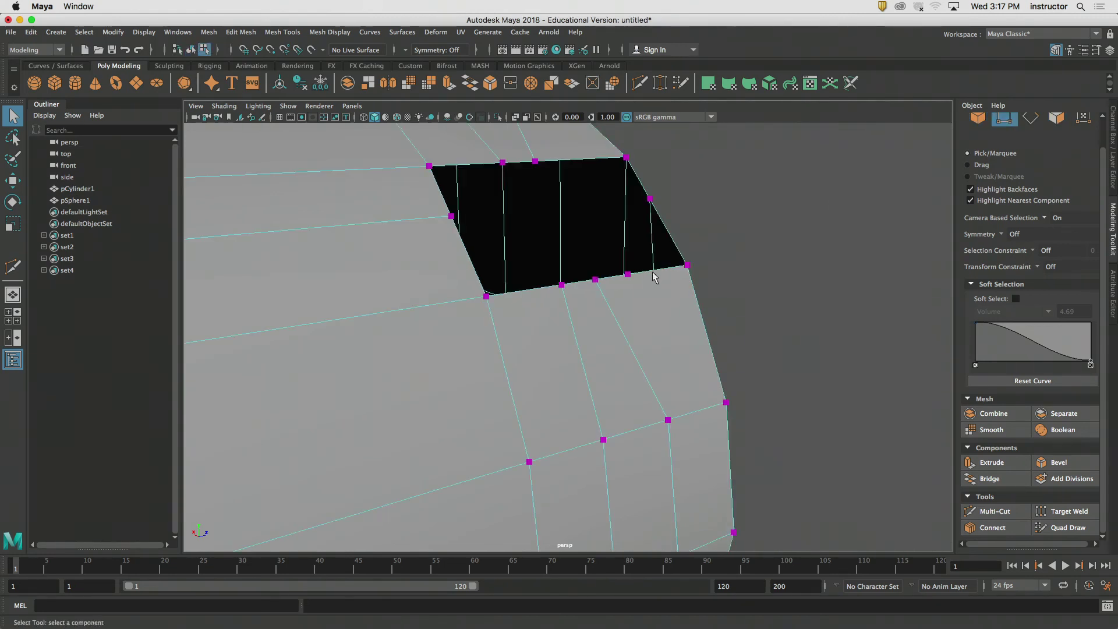
{"action": "left_click", "coordinate": [626, 274]}
{"action": "left_click_drag", "start_coordinate": [693, 304], "coordinate": [670, 305], "text": "alt"}
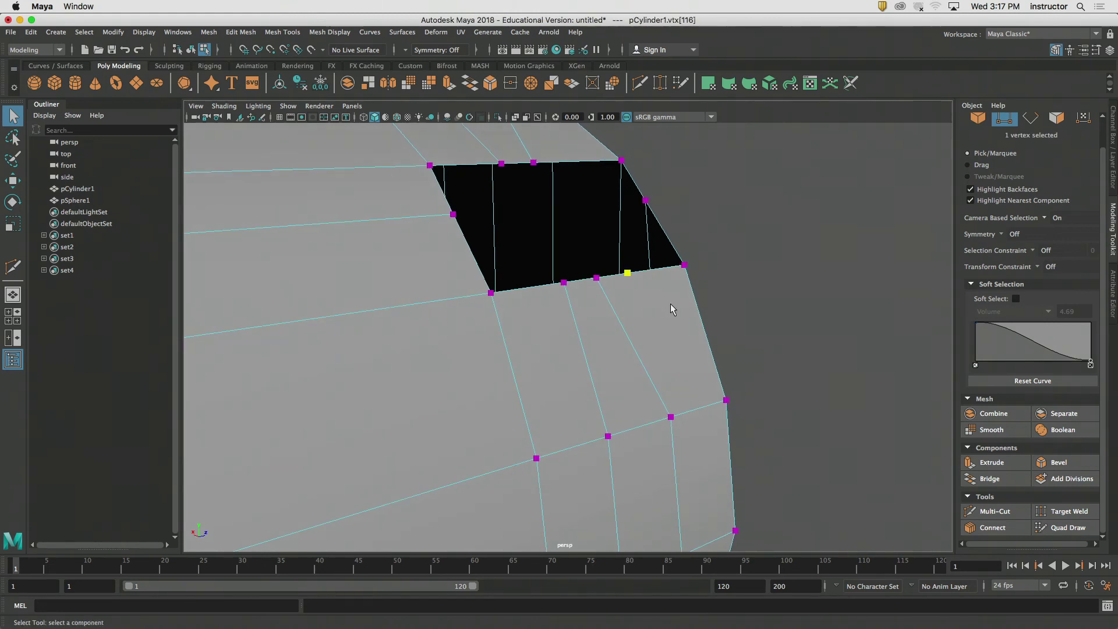
{"action": "left_click", "coordinate": [670, 302]}
{"action": "left_click_drag", "start_coordinate": [750, 237], "coordinate": [683, 235], "text": "alt"}
{"action": "right_click_drag", "start_coordinate": [680, 236], "coordinate": [559, 235], "text": "alt"}
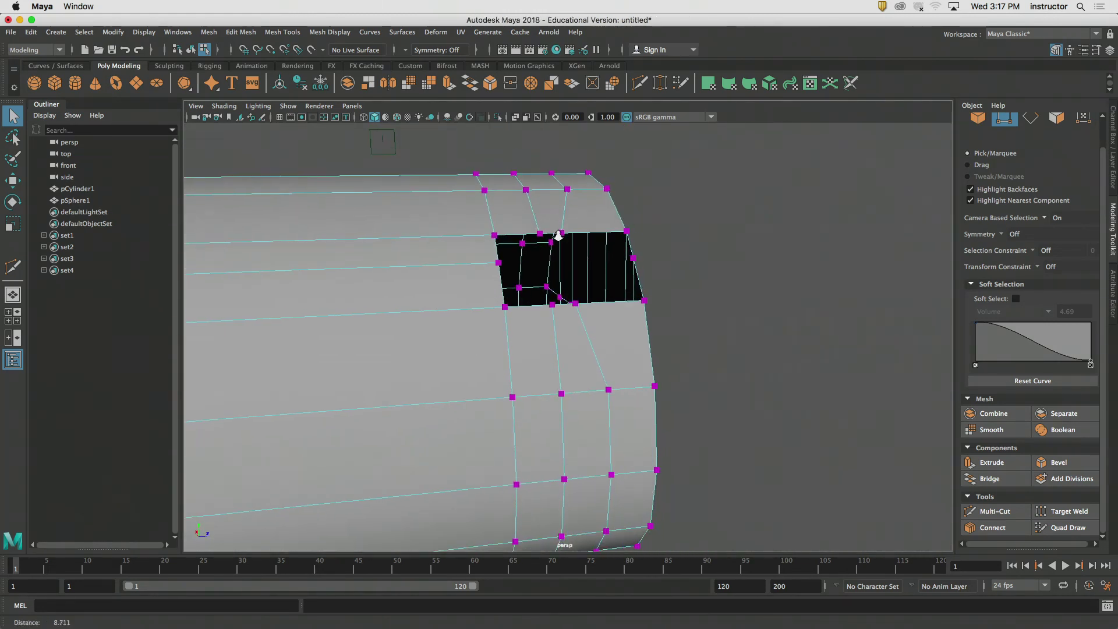
{"action": "left_click_drag", "start_coordinate": [559, 235], "coordinate": [653, 239], "text": "alt"}
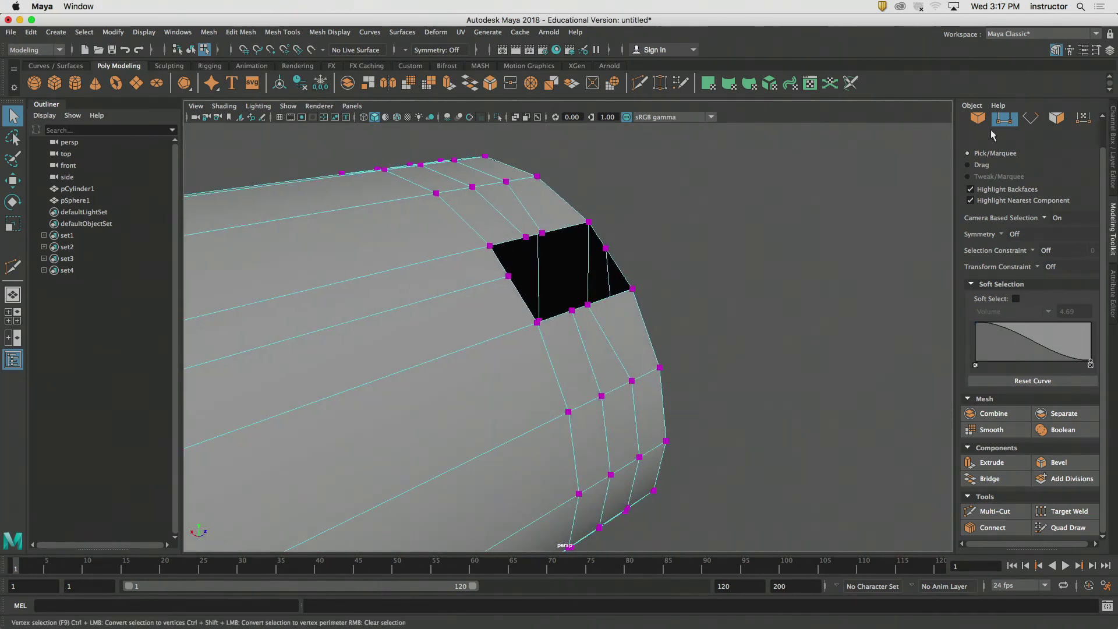
{"action": "left_click", "coordinate": [1030, 119]}
{"action": "left_click", "coordinate": [614, 293]}
{"action": "left_click", "coordinate": [620, 294], "text": "shift"}
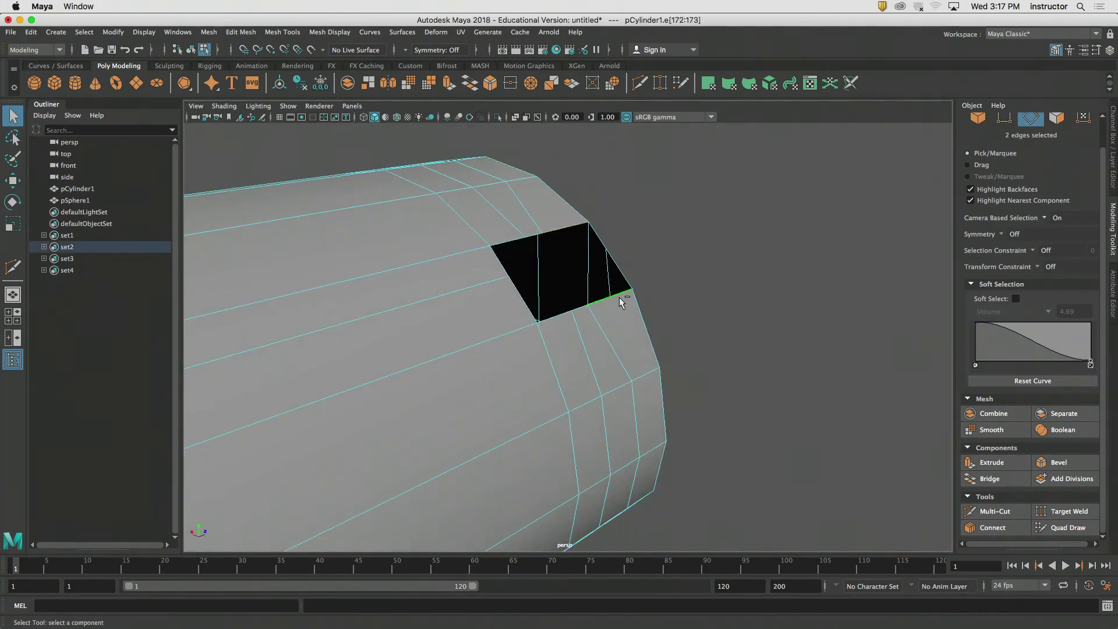
- Bridge the two lower-right border edges, then try bridging the top and bottom-left edges
{"action": "left_click", "coordinate": [1005, 478]}
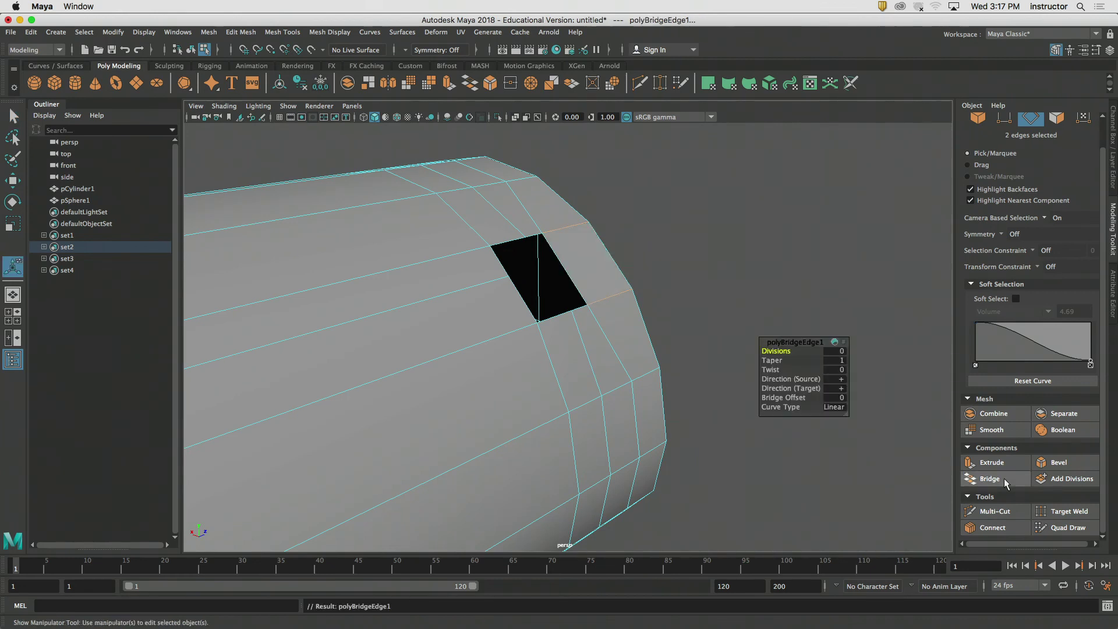
{"action": "key", "text": "q"}
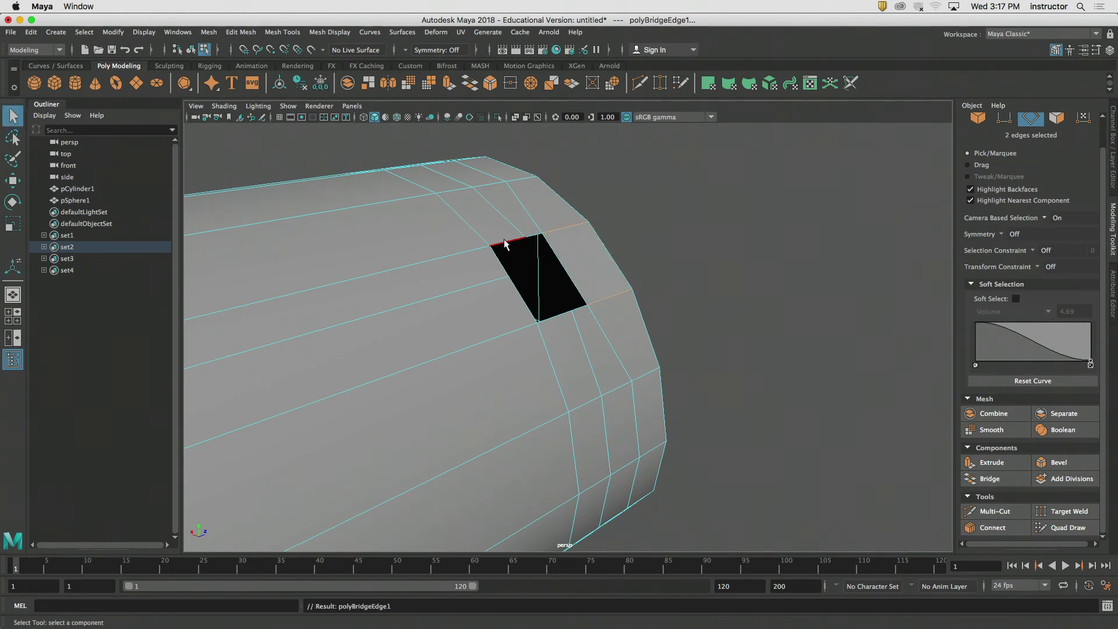
{"action": "left_click", "coordinate": [534, 235]}
{"action": "left_click", "coordinate": [516, 240], "text": "shift"}
{"action": "left_click", "coordinate": [567, 312], "text": "shift"}
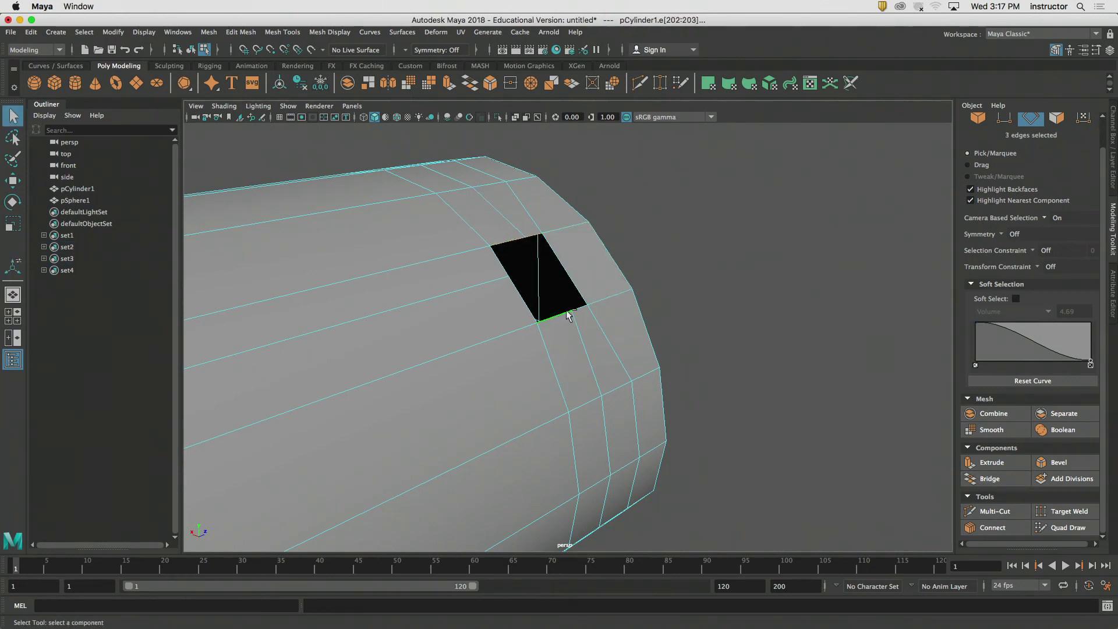
{"action": "left_click", "coordinate": [990, 478]}
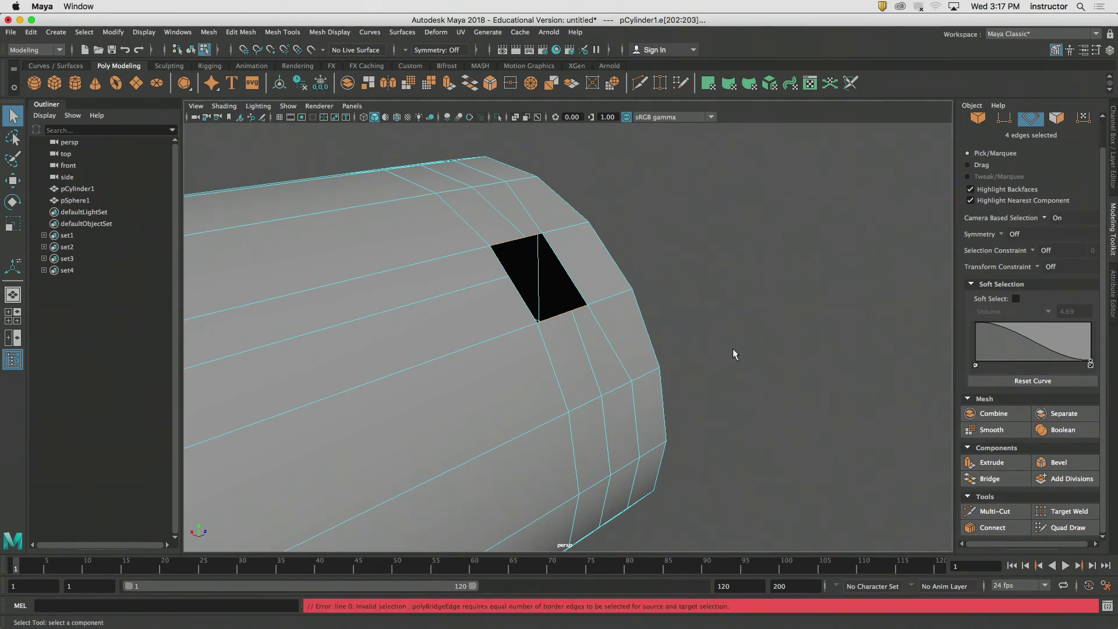
{"action": "left_click", "coordinate": [730, 358]}
- Retry Bridge on the bottom-right/top-right edges and on the edges around the grey face
{"action": "left_click", "coordinate": [580, 308]}
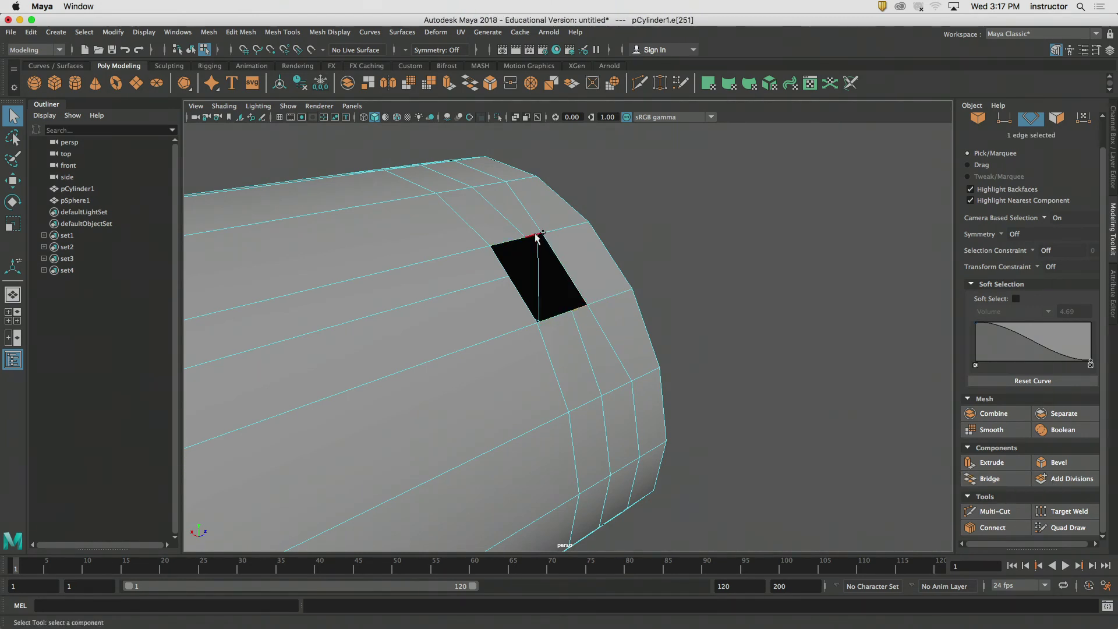
{"action": "left_click", "coordinate": [535, 235], "text": "shift"}
{"action": "left_click", "coordinate": [984, 478]}
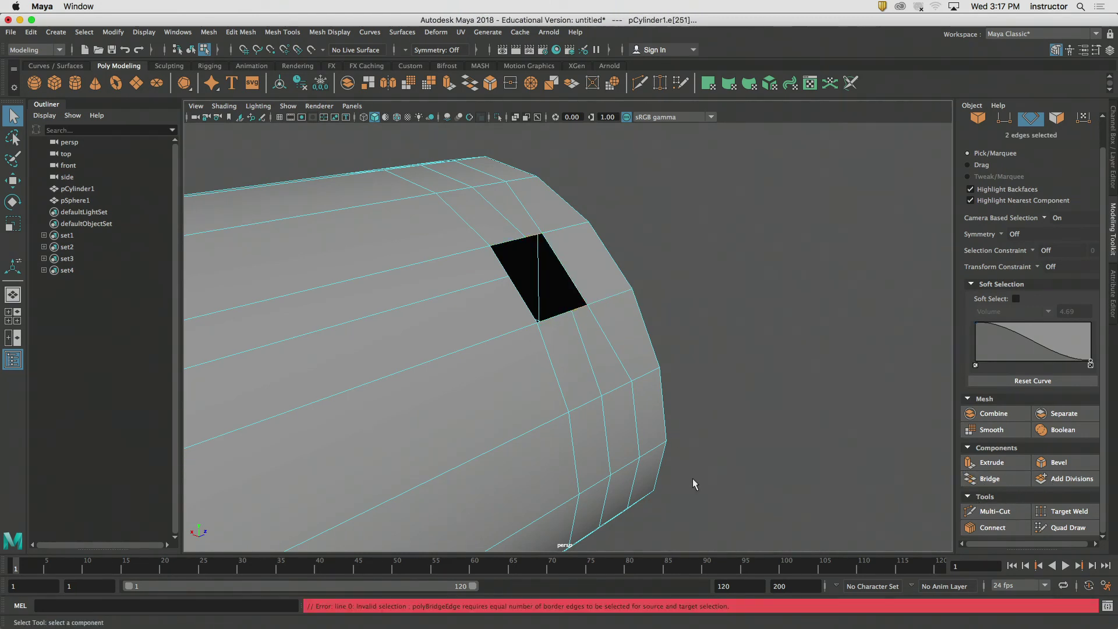
{"action": "left_click", "coordinate": [819, 301]}
{"action": "left_click_drag", "start_coordinate": [819, 300], "coordinate": [707, 215], "text": "alt"}
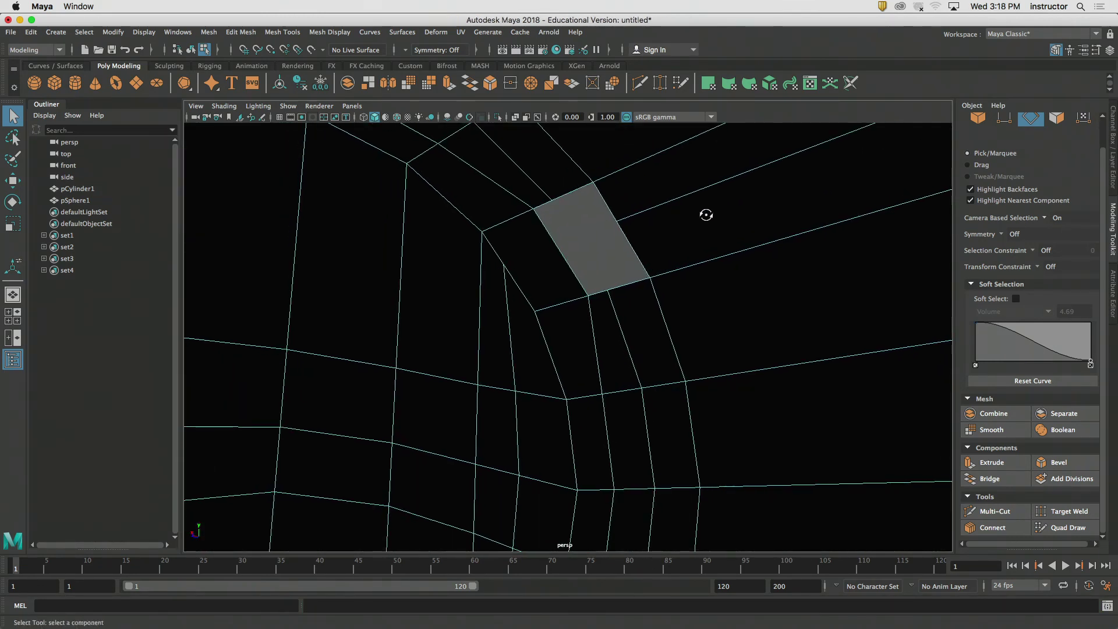
{"action": "left_click", "coordinate": [545, 200]}
{"action": "left_click", "coordinate": [598, 293], "text": "shift"}
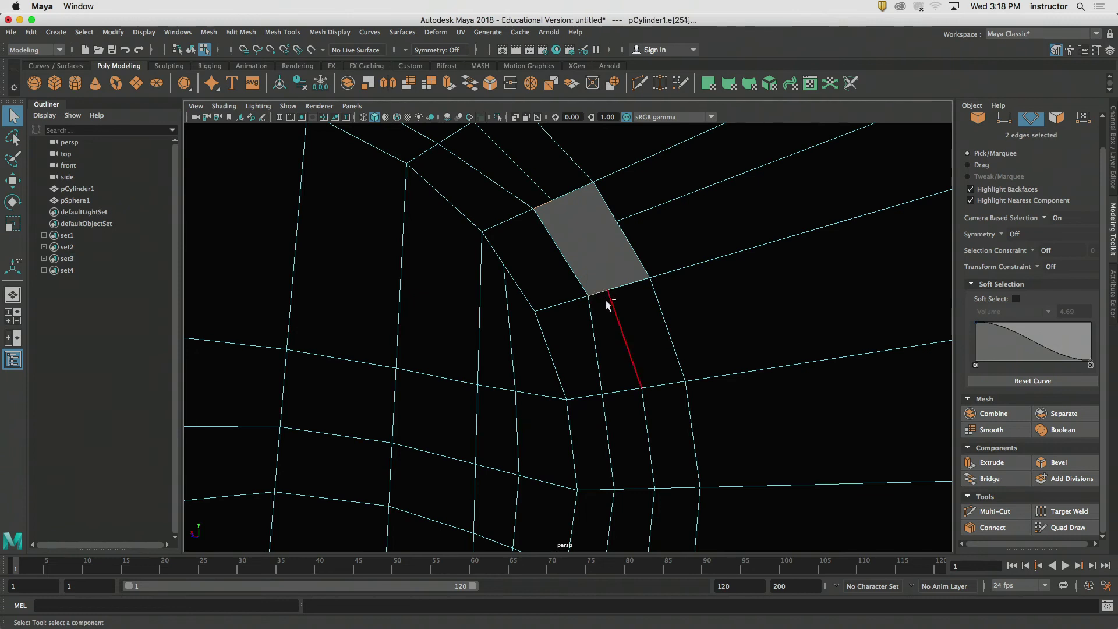
{"action": "left_click", "coordinate": [1007, 477]}
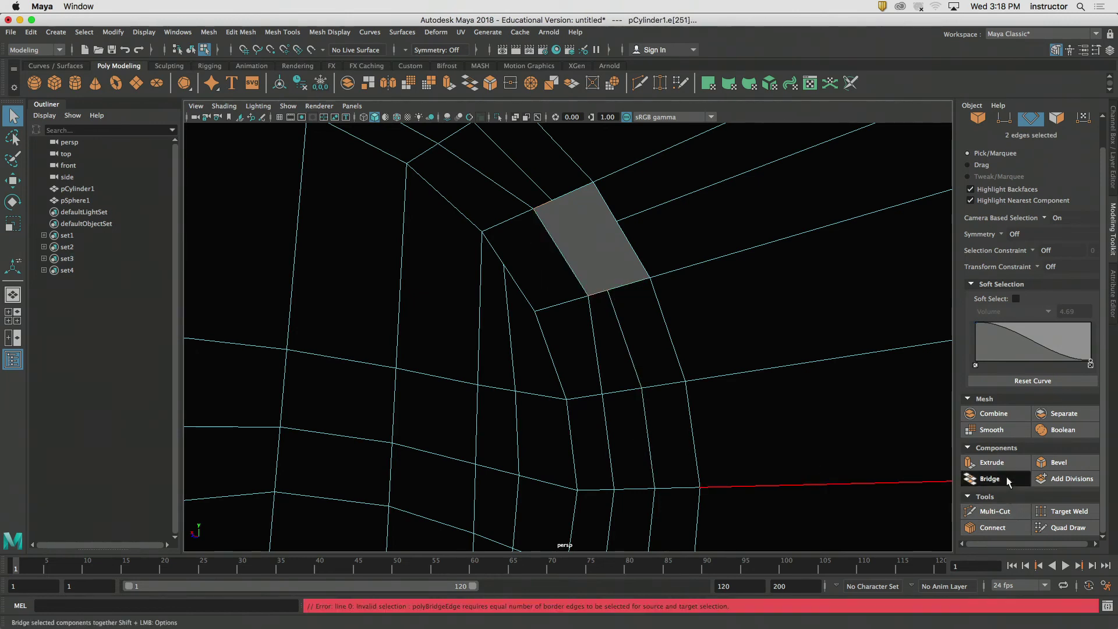
- Pick a single border edge and recentre the view on the hole
{"action": "left_click", "coordinate": [577, 255]}
{"action": "left_click_drag", "start_coordinate": [577, 254], "coordinate": [502, 282], "text": "alt"}
{"action": "right_click_drag", "start_coordinate": [502, 282], "coordinate": [679, 232], "text": "alt"}
{"action": "middle_click_drag", "start_coordinate": [678, 232], "coordinate": [683, 316], "text": "alt"}
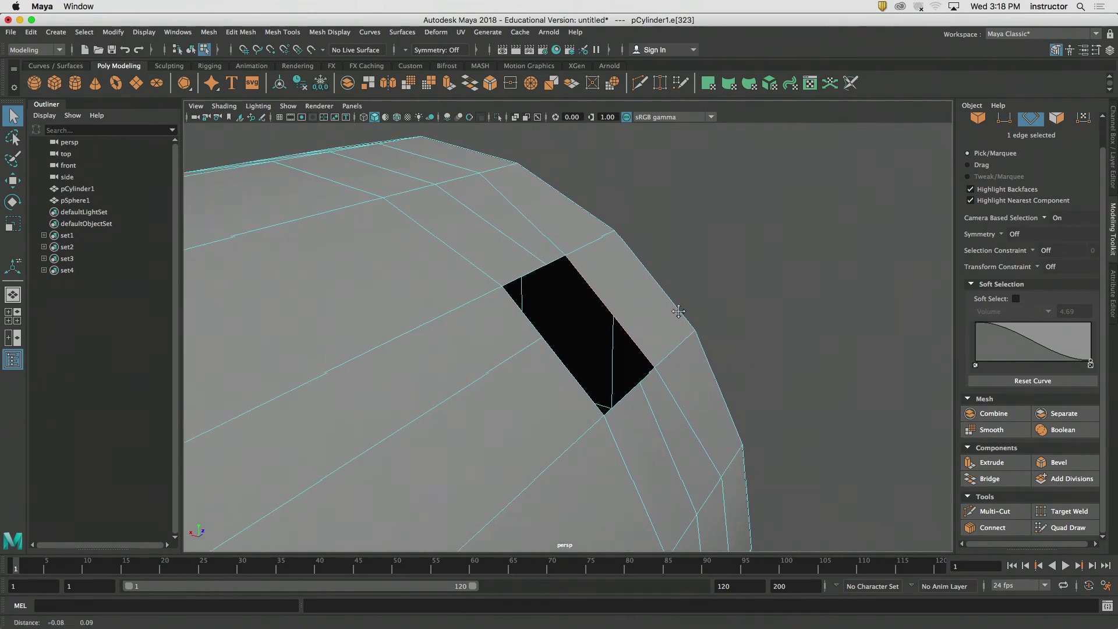
{"action": "left_click", "coordinate": [553, 264]}
{"action": "middle_click_drag", "start_coordinate": [740, 282], "coordinate": [753, 287], "text": "alt"}
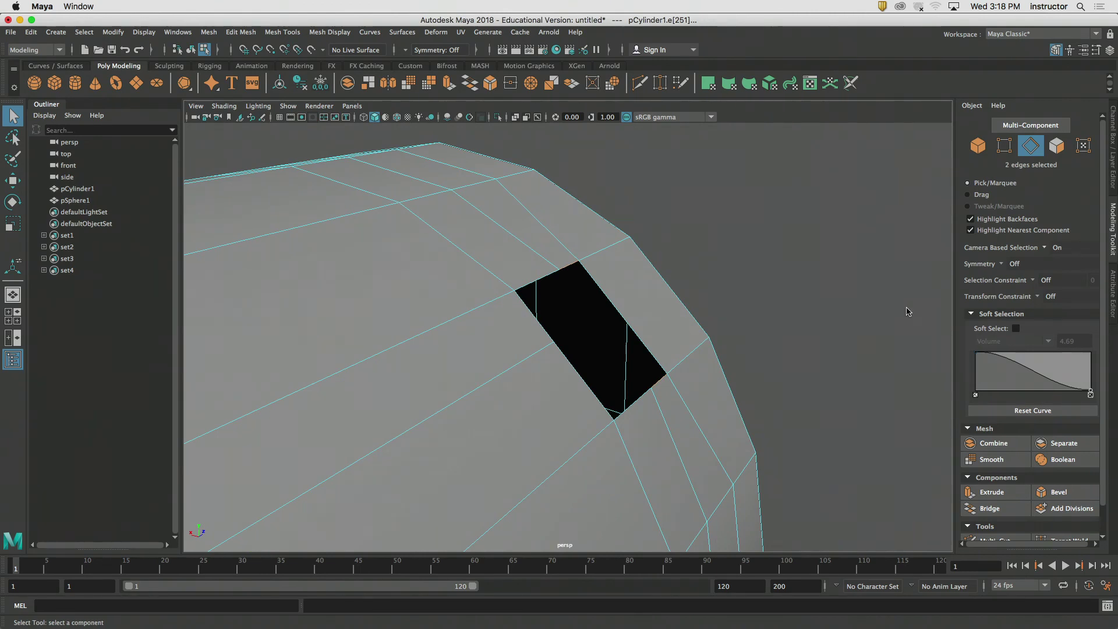
- Inspect the hole's corner vertices from inside and outside the cylinder
{"action": "left_click", "coordinate": [1005, 147]}
{"action": "left_click", "coordinate": [580, 261]}
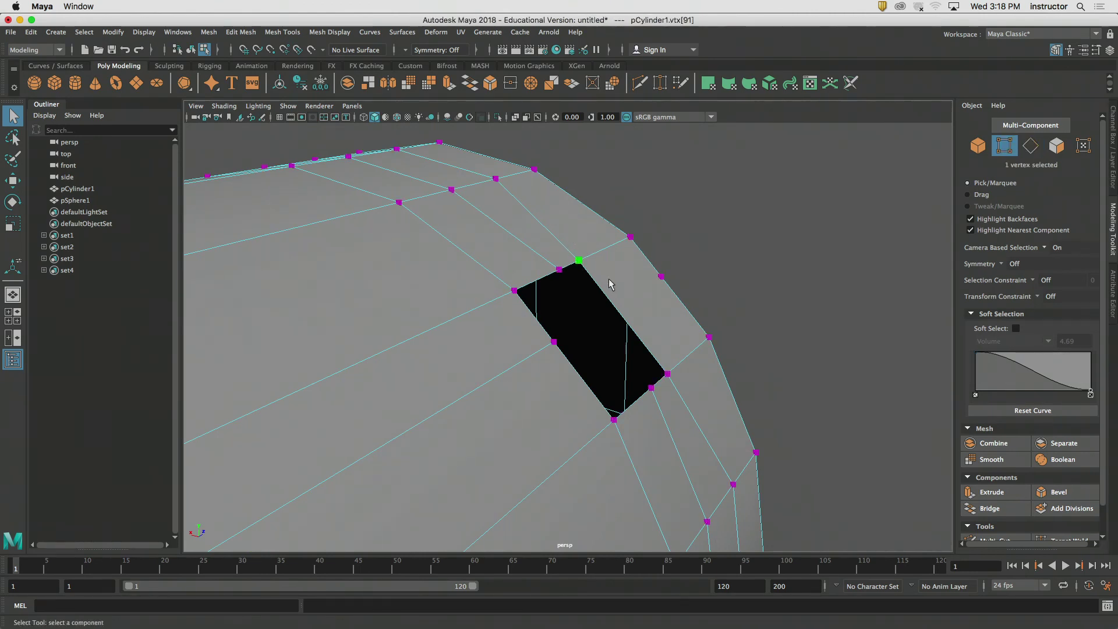
{"action": "left_click_drag", "start_coordinate": [606, 284], "coordinate": [662, 231], "text": "alt"}
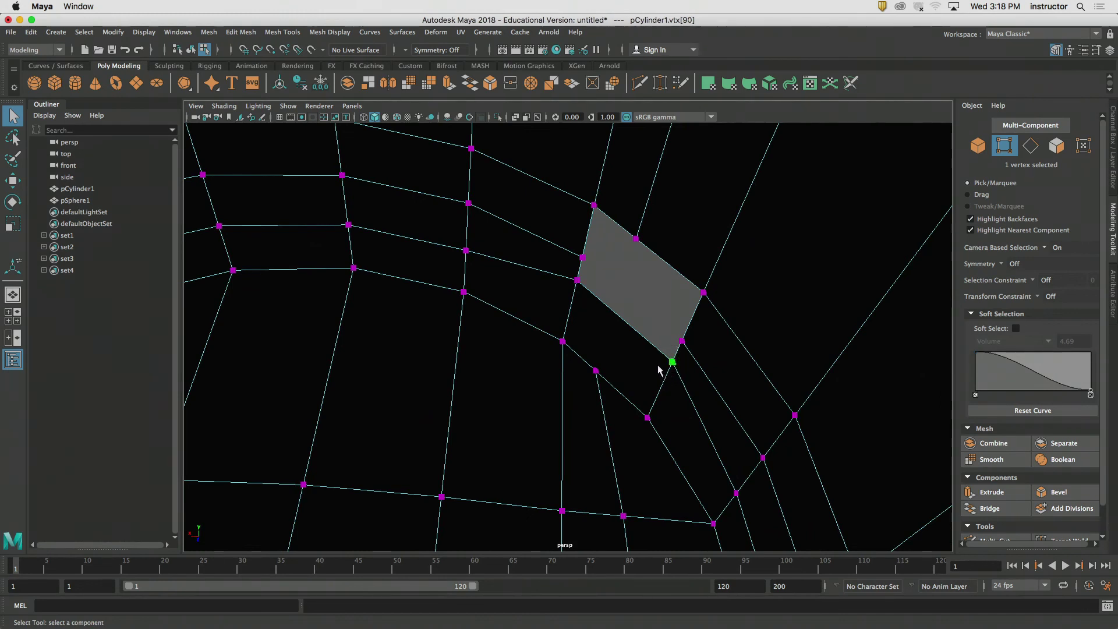
{"action": "left_click_drag", "start_coordinate": [658, 367], "coordinate": [688, 344], "text": "alt"}
{"action": "left_click", "coordinate": [673, 357]}
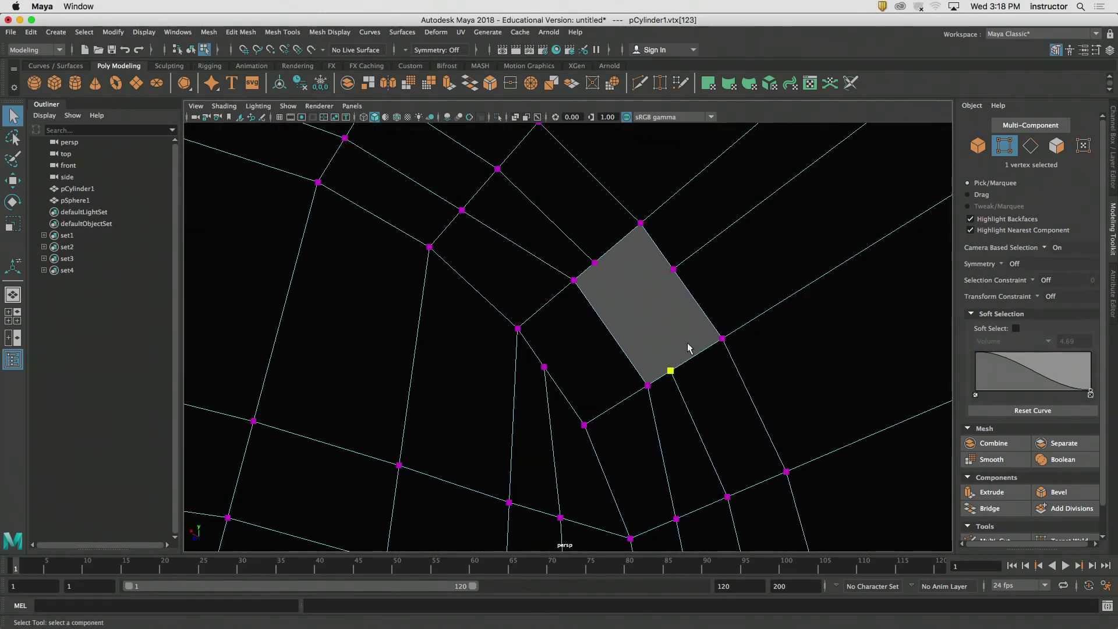
{"action": "left_click", "coordinate": [670, 269]}
{"action": "left_click_drag", "start_coordinate": [711, 343], "coordinate": [681, 338], "text": "alt"}
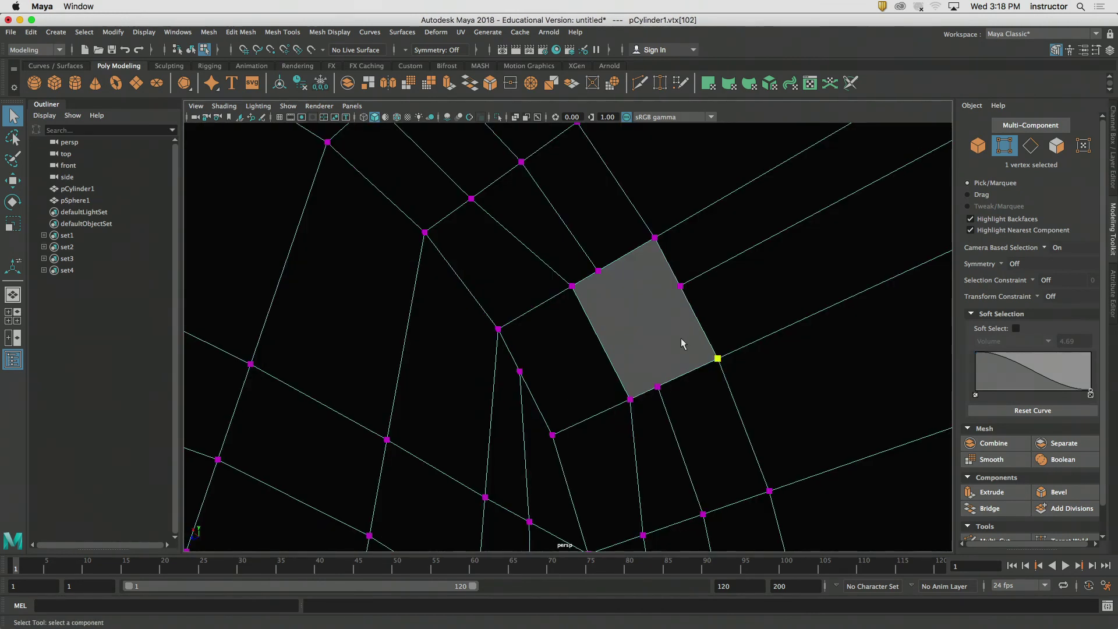
{"action": "left_click", "coordinate": [669, 334]}
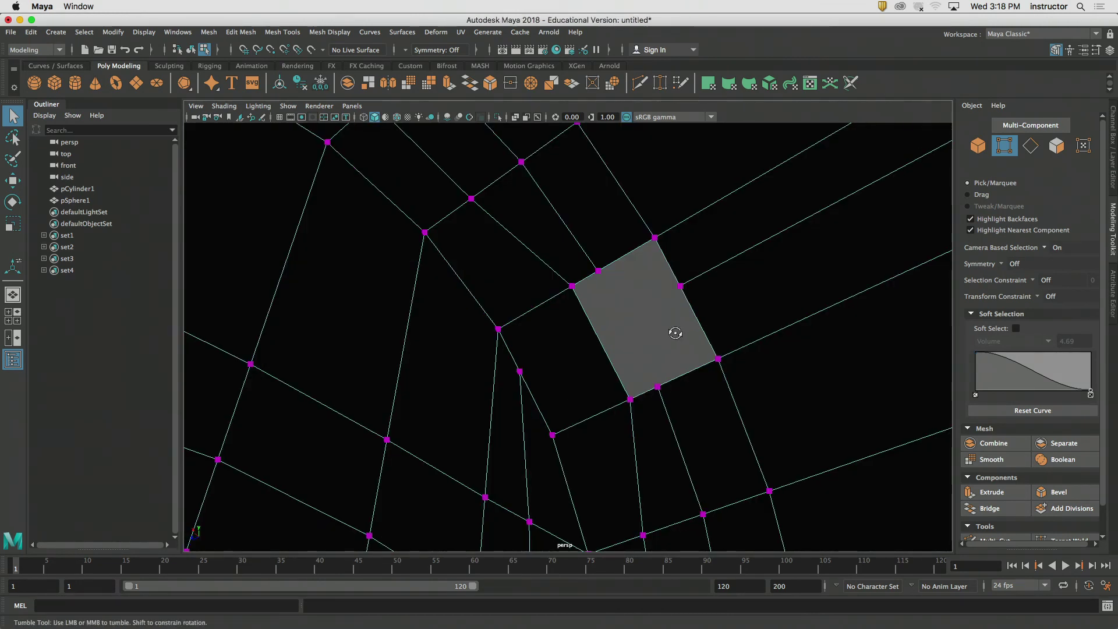
- Select the hole's full border edge loop and apply Mesh > Fill Hole
{"action": "left_click", "coordinate": [1029, 150]}
{"action": "left_click", "coordinate": [701, 329]}
{"action": "mouse_move", "coordinate": [633, 355]}
{"action": "left_mouse_down", "text": "alt"}
{"action": "mouse_move", "coordinate": [676, 345]}
{"action": "mouse_move", "coordinate": [499, 407]}
{"action": "left_mouse_up", "text": "alt"}
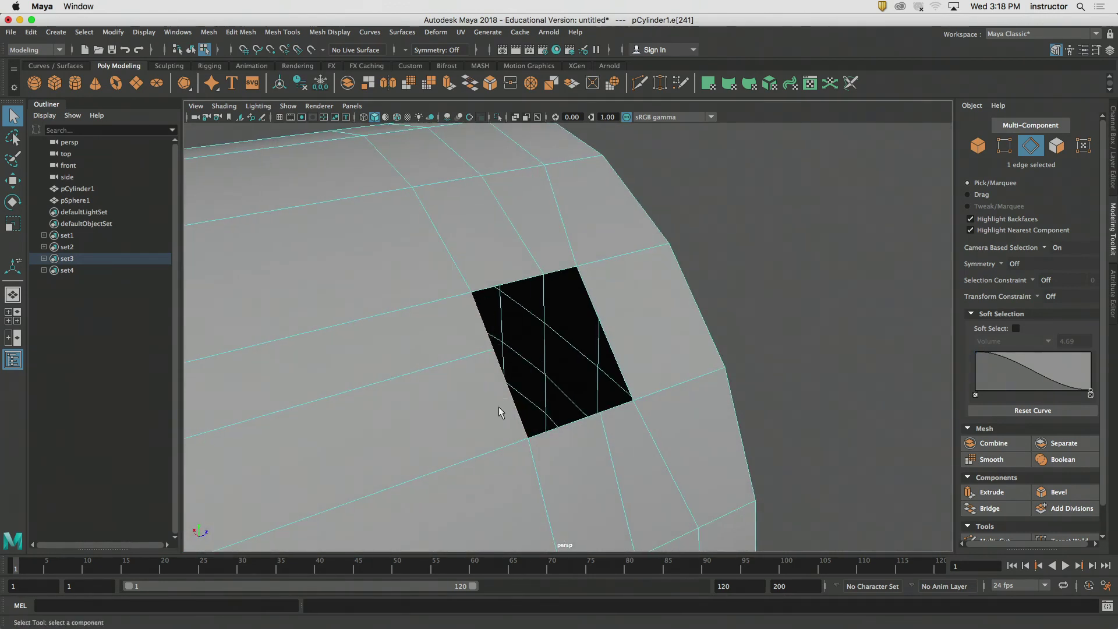
{"action": "double_click", "coordinate": [608, 345]}
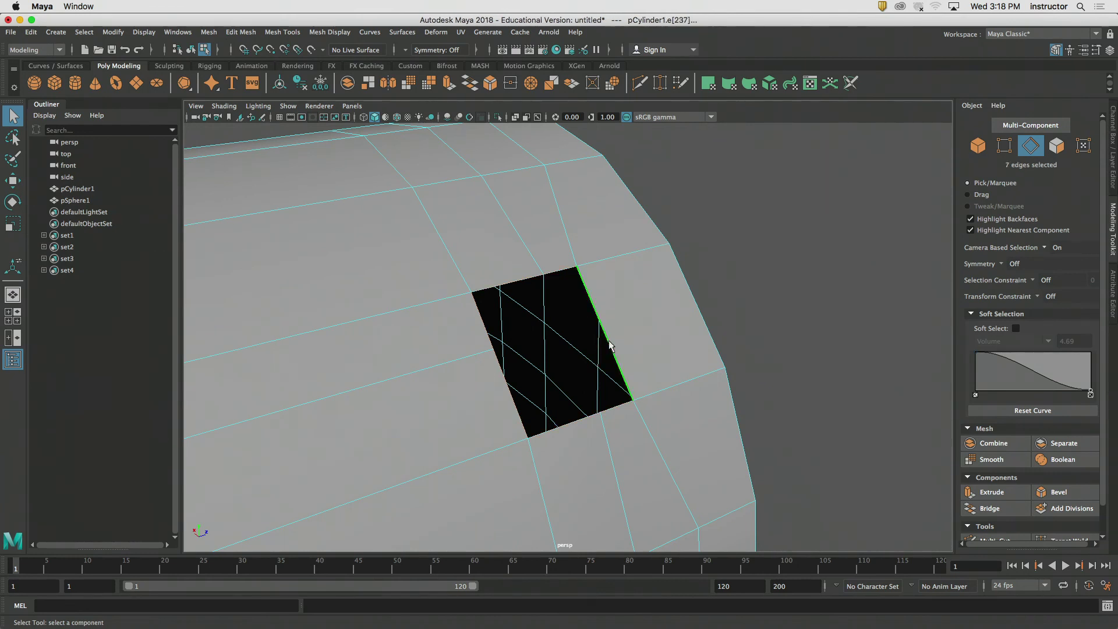
{"action": "mouse_move", "coordinate": [610, 346]}
{"action": "left_mouse_down", "text": "alt"}
{"action": "mouse_move", "coordinate": [654, 322]}
{"action": "mouse_move", "coordinate": [641, 305]}
{"action": "left_mouse_up", "text": "alt"}
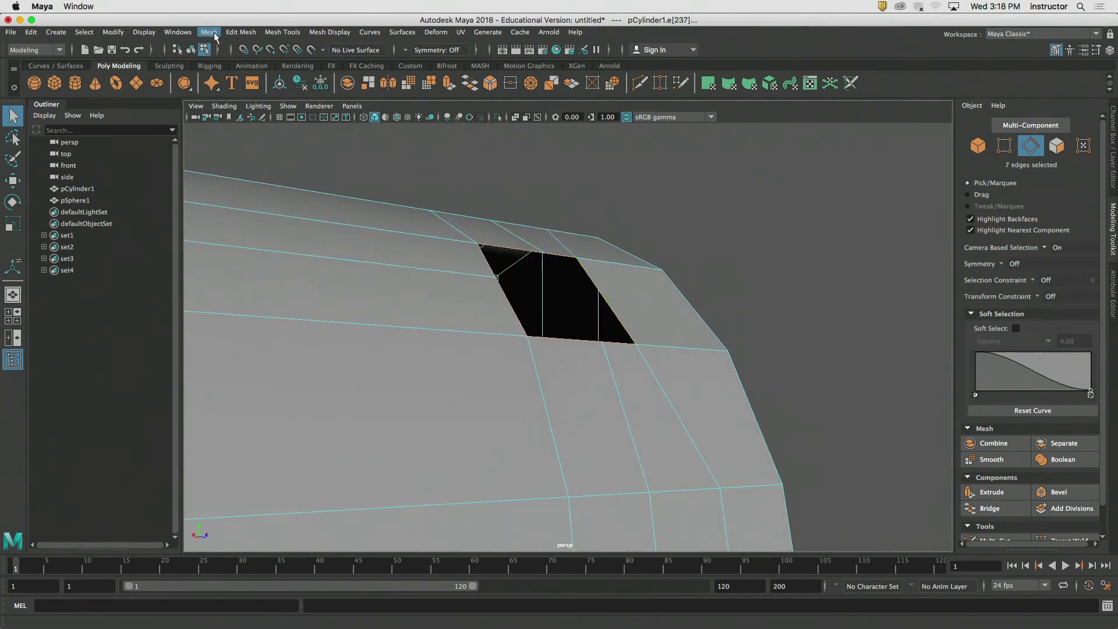
{"action": "left_click", "coordinate": [214, 34]}
{"action": "left_click", "coordinate": [230, 117]}
{"action": "left_click_drag", "start_coordinate": [620, 263], "coordinate": [619, 277], "text": "alt"}
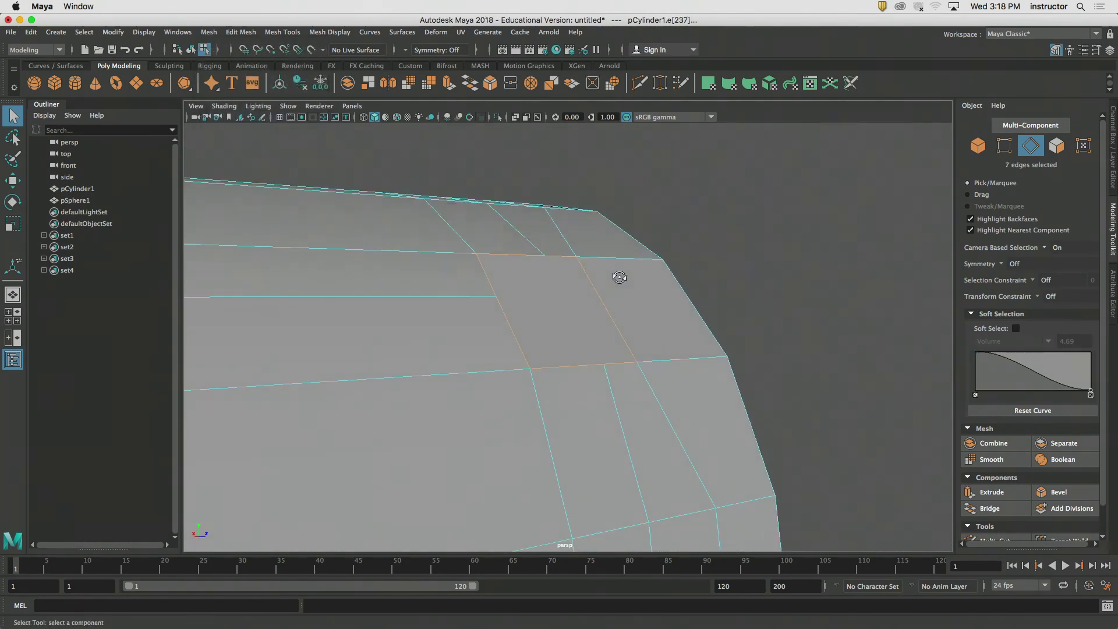
{"action": "left_click", "coordinate": [767, 234]}
{"action": "left_click_drag", "start_coordinate": [768, 235], "coordinate": [731, 264], "text": "alt"}
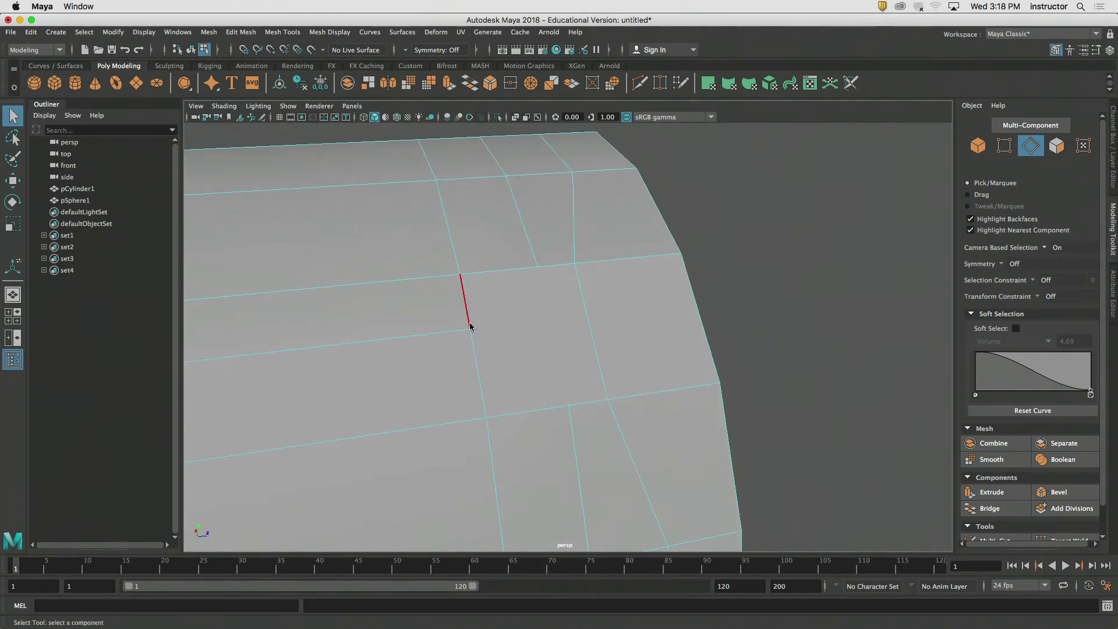
- Multi-Cut a new edge across the top near the filled face
{"action": "scroll", "coordinate": [1011, 495], "scroll_direction": "down", "scroll_amount": 1}
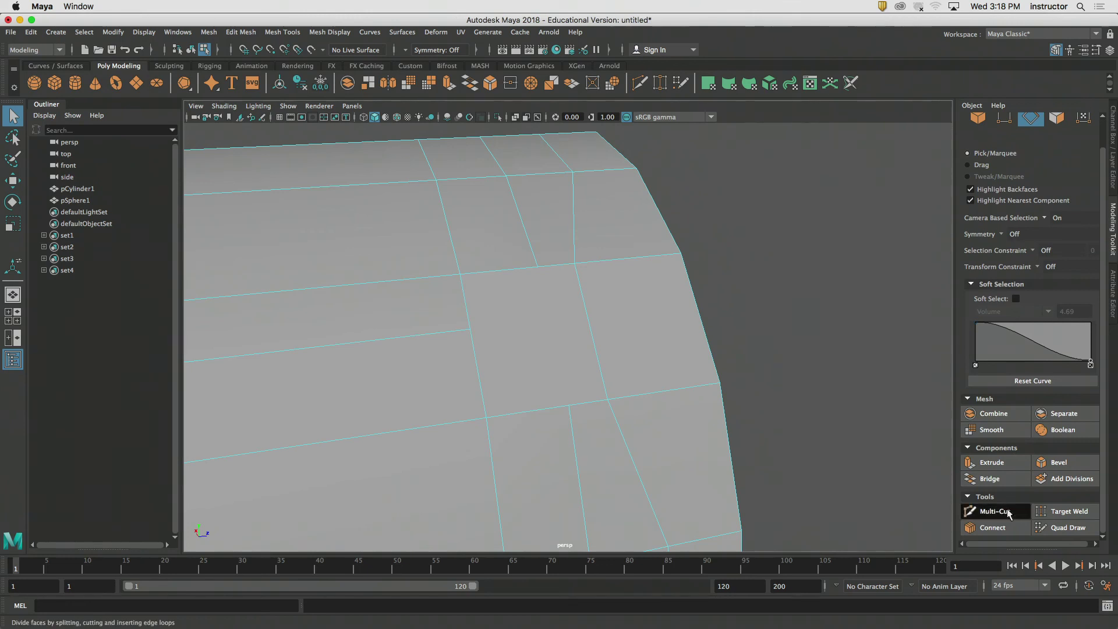
{"action": "left_click", "coordinate": [997, 511]}
{"action": "left_click", "coordinate": [470, 330]}
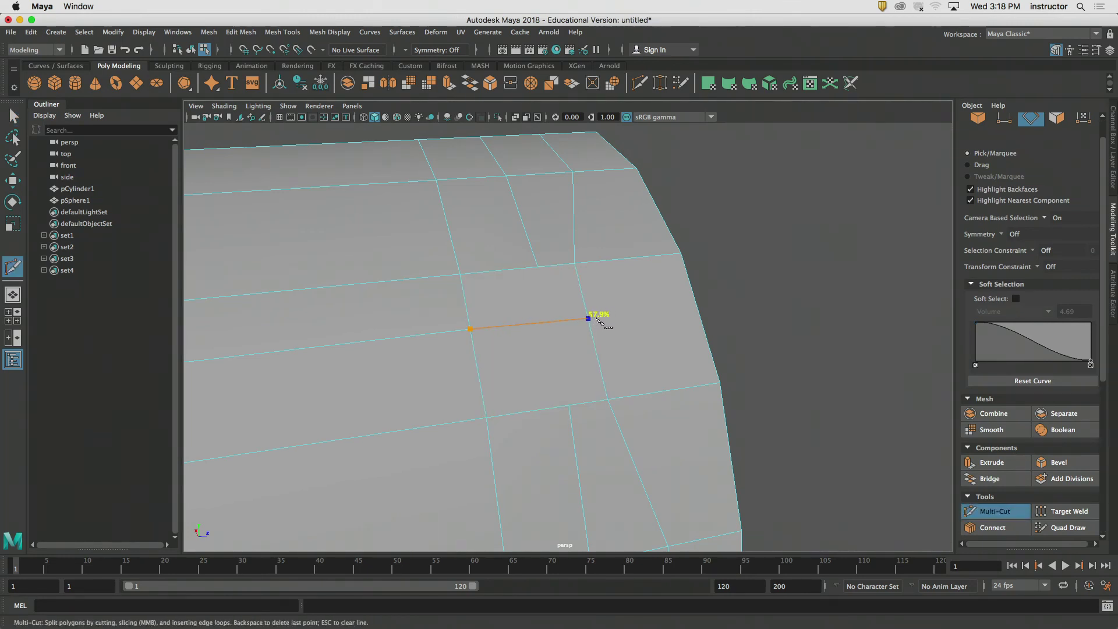
{"action": "left_click", "coordinate": [598, 320]}
{"action": "left_click_drag", "start_coordinate": [829, 316], "coordinate": [745, 322], "text": "alt"}
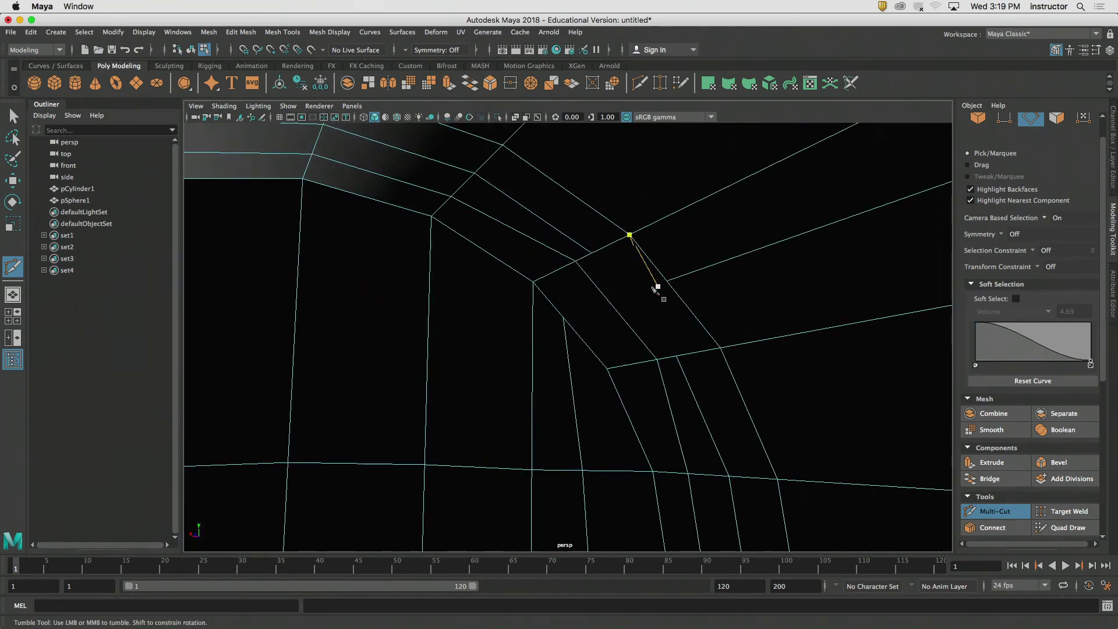
- Exit Multi-Cut and frame the view on the edge beside the cut
{"action": "key", "text": "q"}
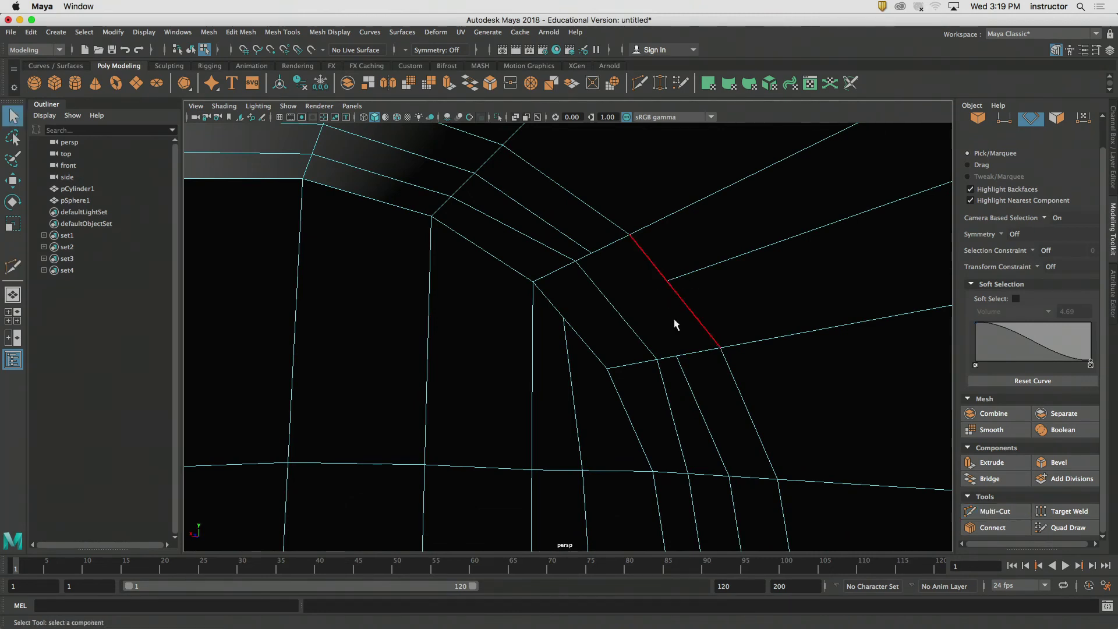
{"action": "left_click", "coordinate": [670, 309]}
{"action": "key", "text": "f"}
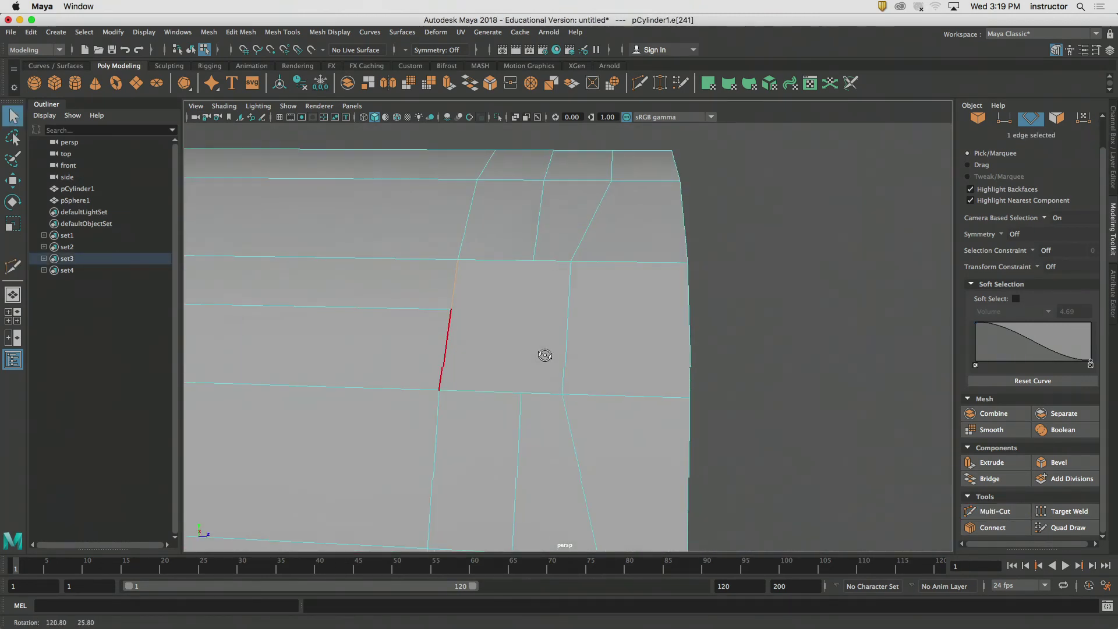
{"action": "left_click_drag", "start_coordinate": [525, 357], "coordinate": [477, 351], "text": "alt"}
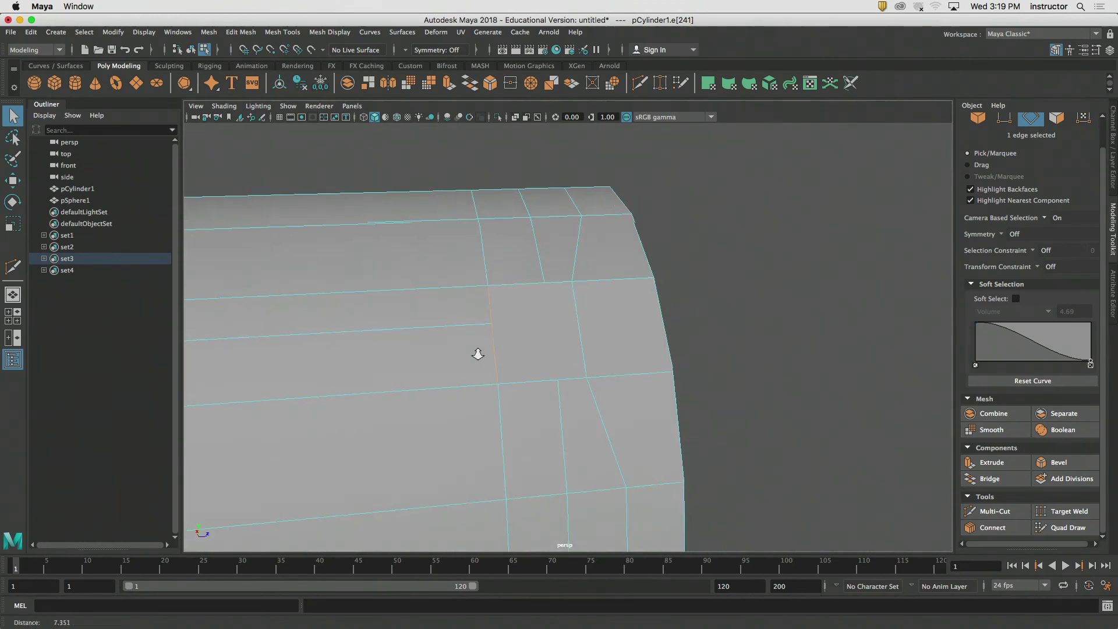
{"action": "right_click_drag", "start_coordinate": [477, 351], "coordinate": [413, 358], "text": "alt"}
{"action": "mouse_move", "coordinate": [501, 345]}
{"action": "left_mouse_down", "text": "alt"}
{"action": "mouse_move", "coordinate": [434, 352]}
{"action": "mouse_move", "coordinate": [497, 343]}
{"action": "mouse_move", "coordinate": [499, 357]}
{"action": "left_mouse_up", "text": "alt"}
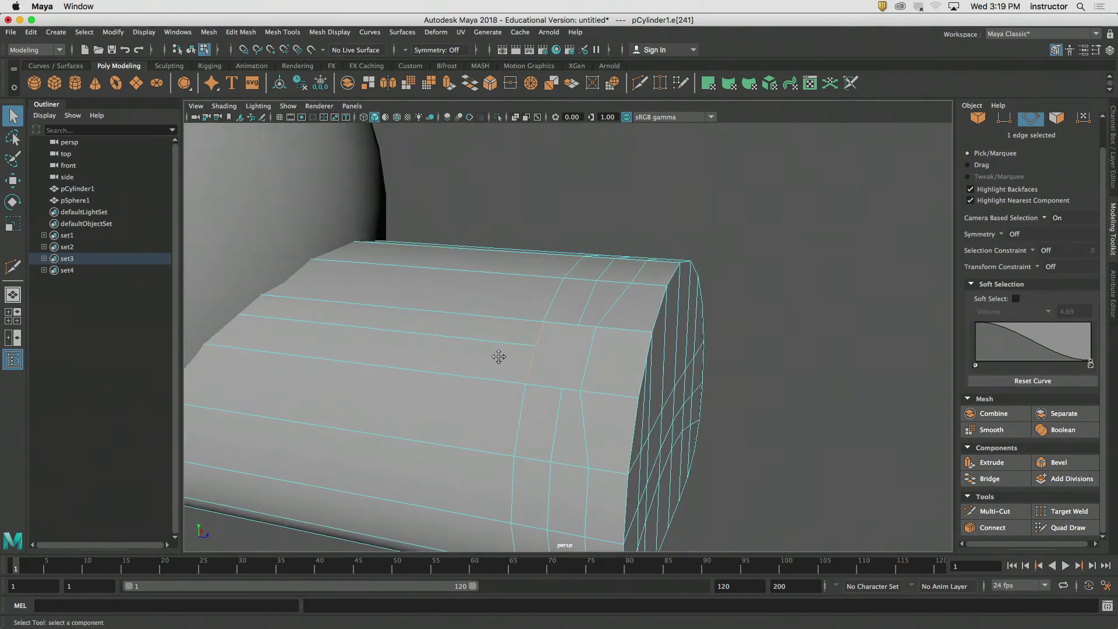
{"action": "right_click_drag", "start_coordinate": [500, 356], "coordinate": [599, 360], "text": "alt"}
- Remove the cut surface patch to open a hole, then select its left edge
{"action": "key", "text": "super+z"}
{"action": "key", "text": "super+z"}
{"action": "key", "text": "super+z"}
{"action": "key", "text": "super+z"}
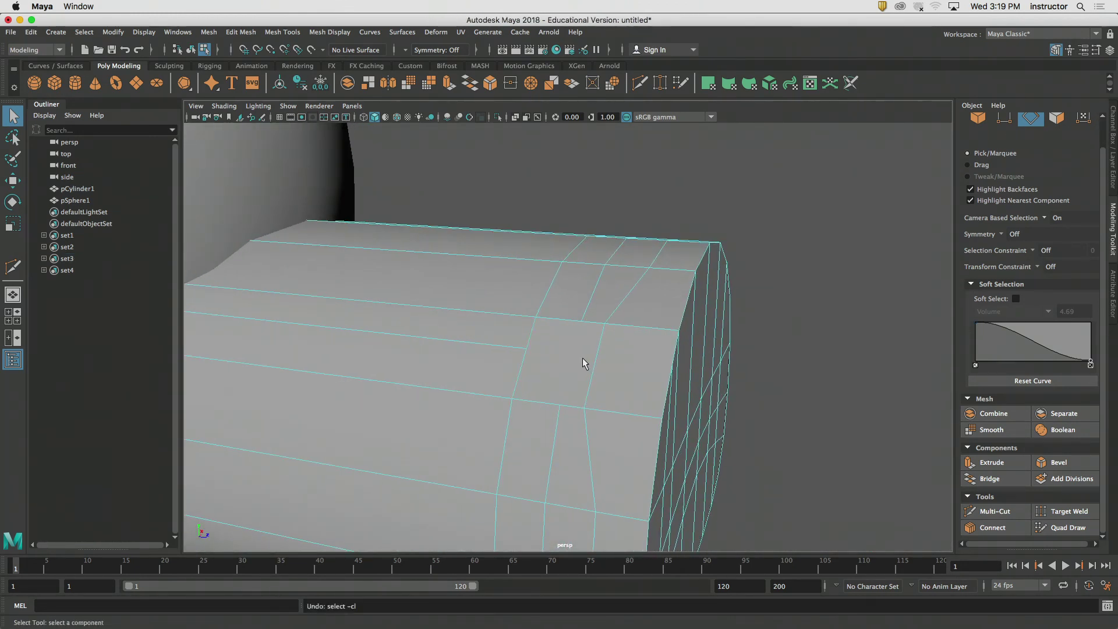
{"action": "left_click", "coordinate": [792, 373]}
{"action": "left_click_drag", "start_coordinate": [771, 373], "coordinate": [735, 356], "text": "alt"}
{"action": "left_click", "coordinate": [511, 360]}
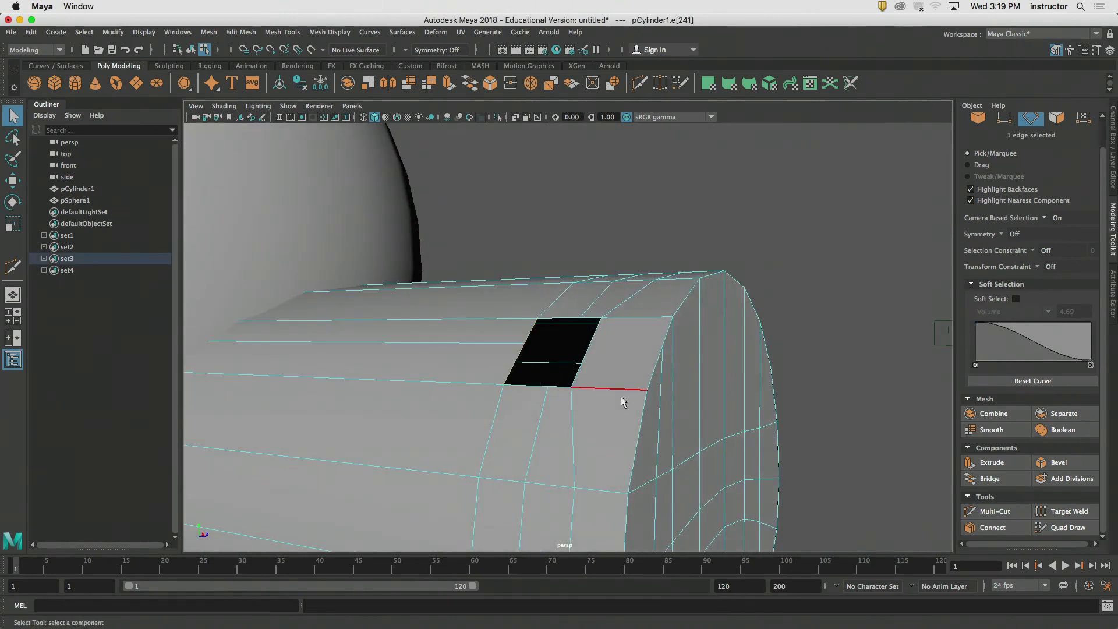
- Delete the left face, thin top face and sliver face bordering the hole
{"action": "left_click_drag", "start_coordinate": [623, 401], "coordinate": [607, 359], "text": "alt"}
{"action": "key", "text": "w"}
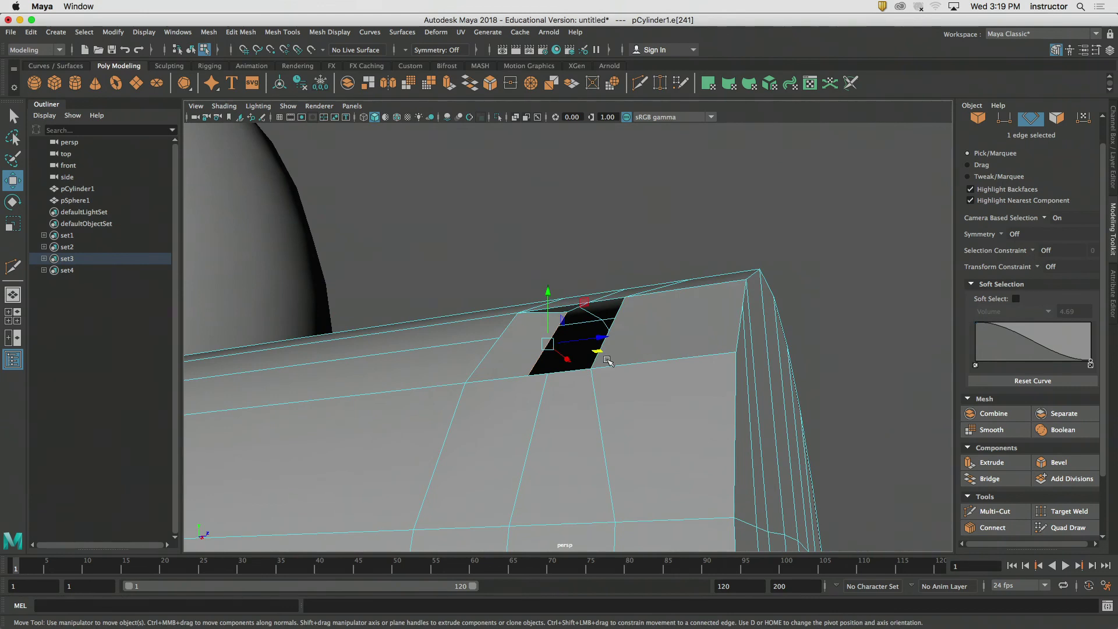
{"action": "left_click", "coordinate": [1057, 119]}
{"action": "left_click", "coordinate": [538, 341]}
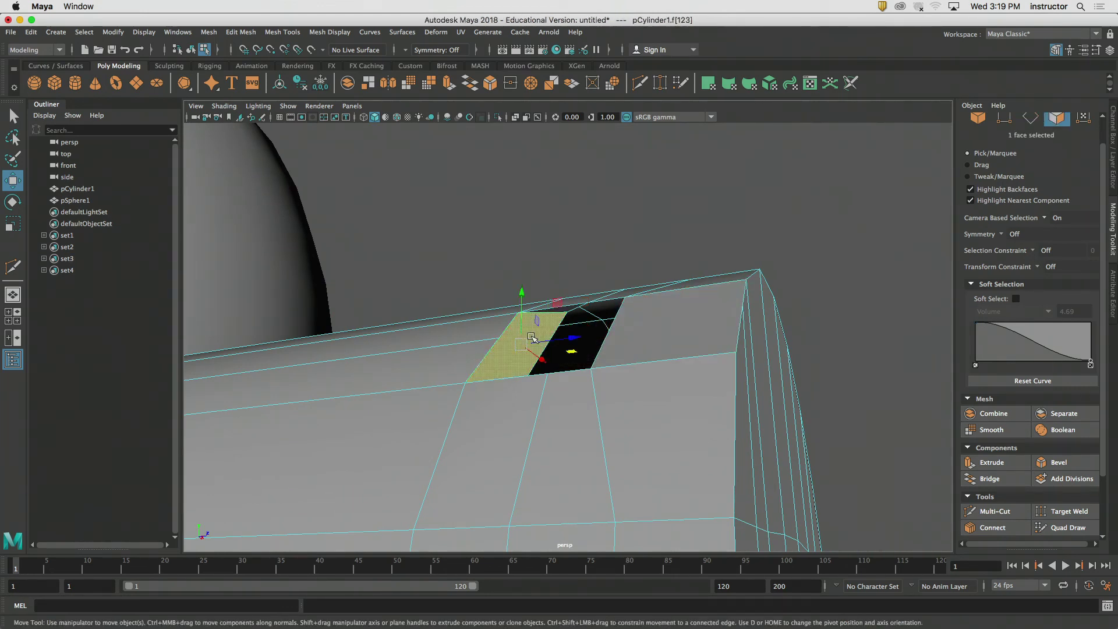
{"action": "key", "text": "q"}
{"action": "key", "text": "Delete"}
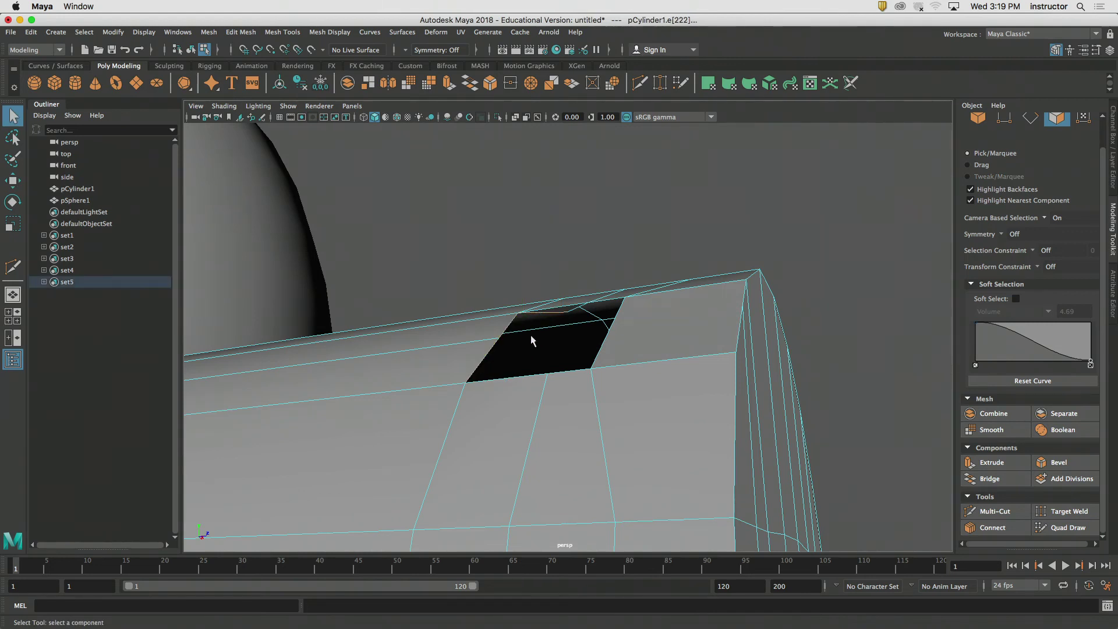
{"action": "left_click_drag", "start_coordinate": [531, 340], "coordinate": [675, 424], "text": "alt"}
{"action": "left_click", "coordinate": [569, 315]}
{"action": "key", "text": "Delete"}
{"action": "left_click", "coordinate": [670, 441]}
{"action": "left_click", "coordinate": [658, 422]}
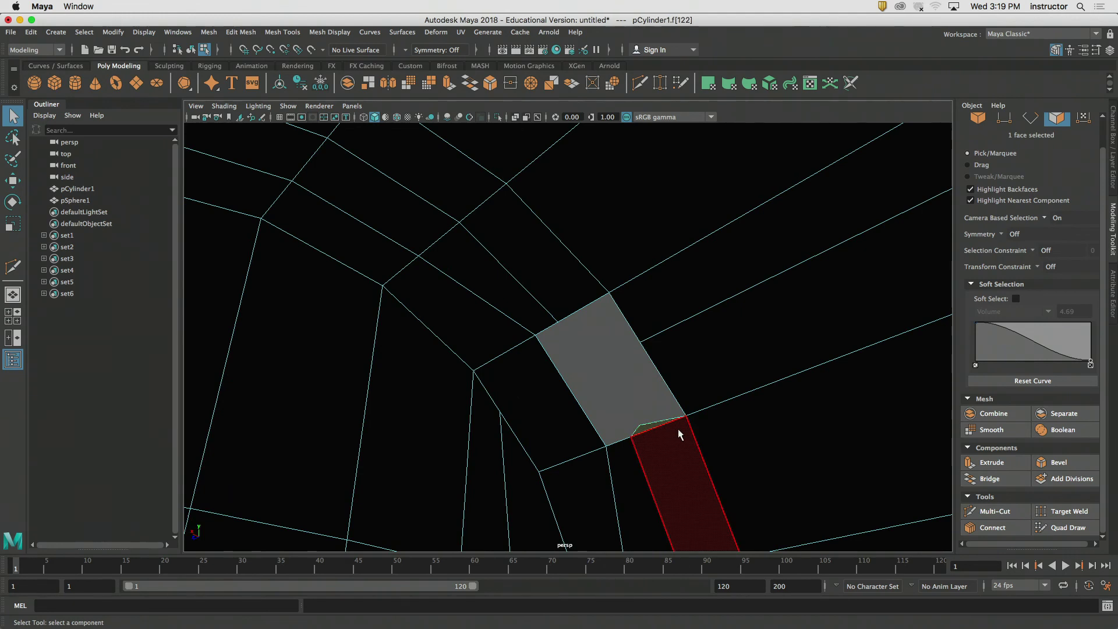
{"action": "key", "text": "Delete"}
{"action": "left_click_drag", "start_coordinate": [667, 397], "coordinate": [478, 474], "text": "alt"}
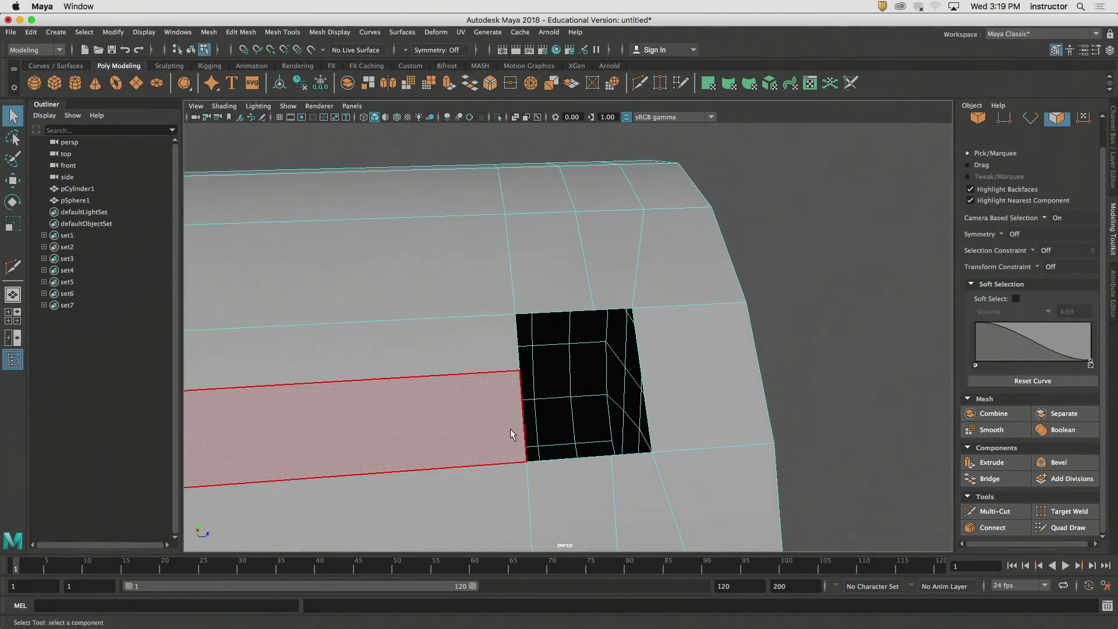
- Raise the hole's top edge upward along Y, undoing an accidental sideways slide
{"action": "key", "text": "F10"}
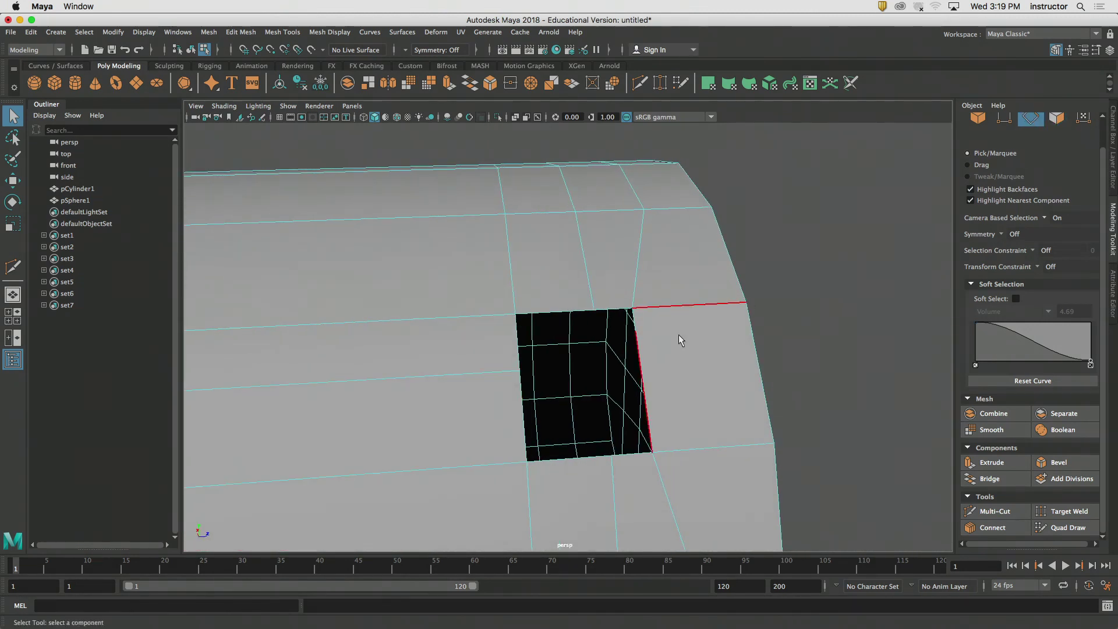
{"action": "left_click", "coordinate": [526, 424]}
{"action": "key", "text": "w"}
{"action": "mouse_move", "coordinate": [573, 412]}
{"action": "left_mouse_down"}
{"action": "mouse_move", "coordinate": [598, 415]}
{"action": "mouse_move", "coordinate": [462, 425]}
{"action": "mouse_move", "coordinate": [579, 411]}
{"action": "left_mouse_up"}
{"action": "key", "text": "super+z"}
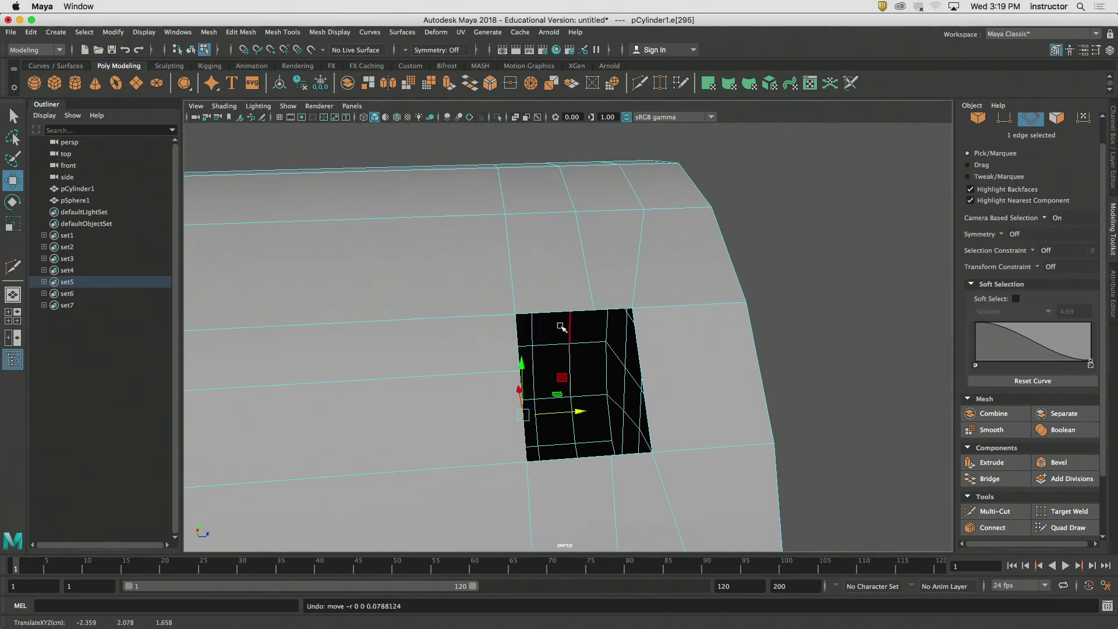
{"action": "left_click", "coordinate": [551, 313]}
{"action": "left_click_drag", "start_coordinate": [552, 280], "coordinate": [578, 211]}
{"action": "scroll", "coordinate": [584, 292], "scroll_direction": "down", "scroll_amount": 6}
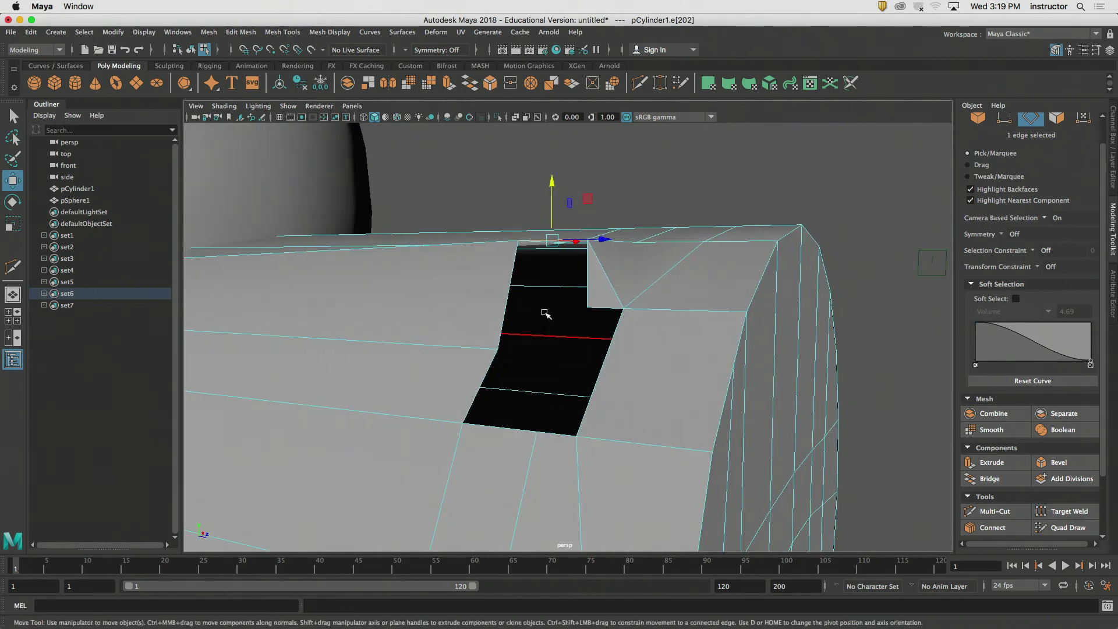
{"action": "key", "text": "space"}
{"action": "key", "text": "space"}
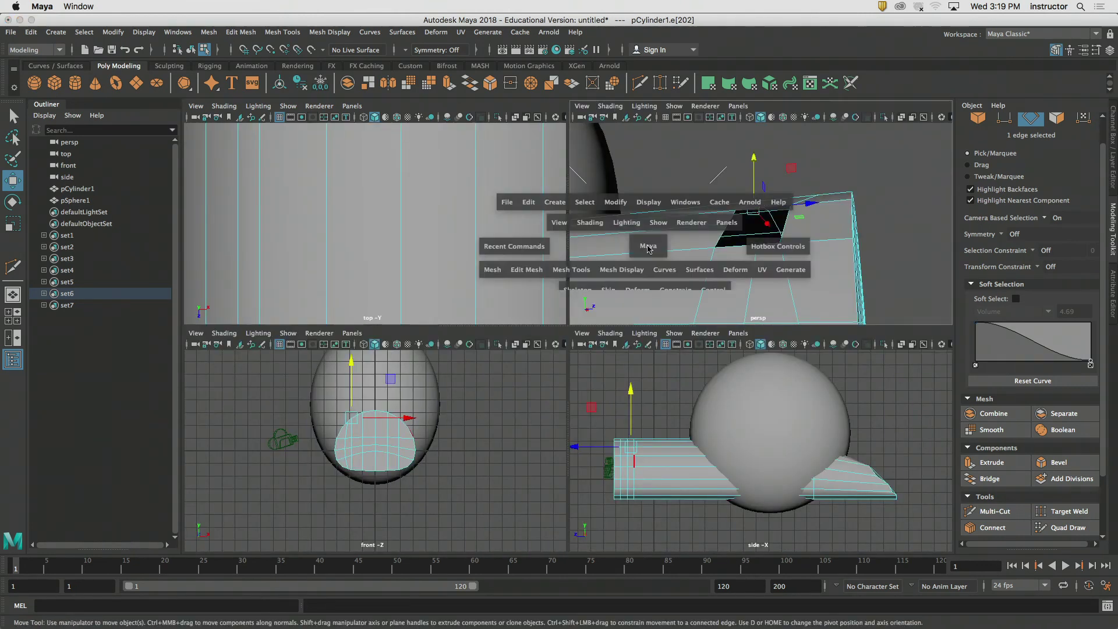
{"action": "left_click", "coordinate": [603, 225]}
{"action": "left_click_drag", "start_coordinate": [601, 300], "coordinate": [627, 217], "text": "alt"}
{"action": "scroll", "coordinate": [589, 294], "scroll_direction": "up", "scroll_amount": 2}
{"action": "scroll", "coordinate": [589, 295], "scroll_direction": "up", "scroll_amount": 2}
- Extrude a small face upward from the hole's top edge, then undo it
{"action": "key", "text": "F11"}
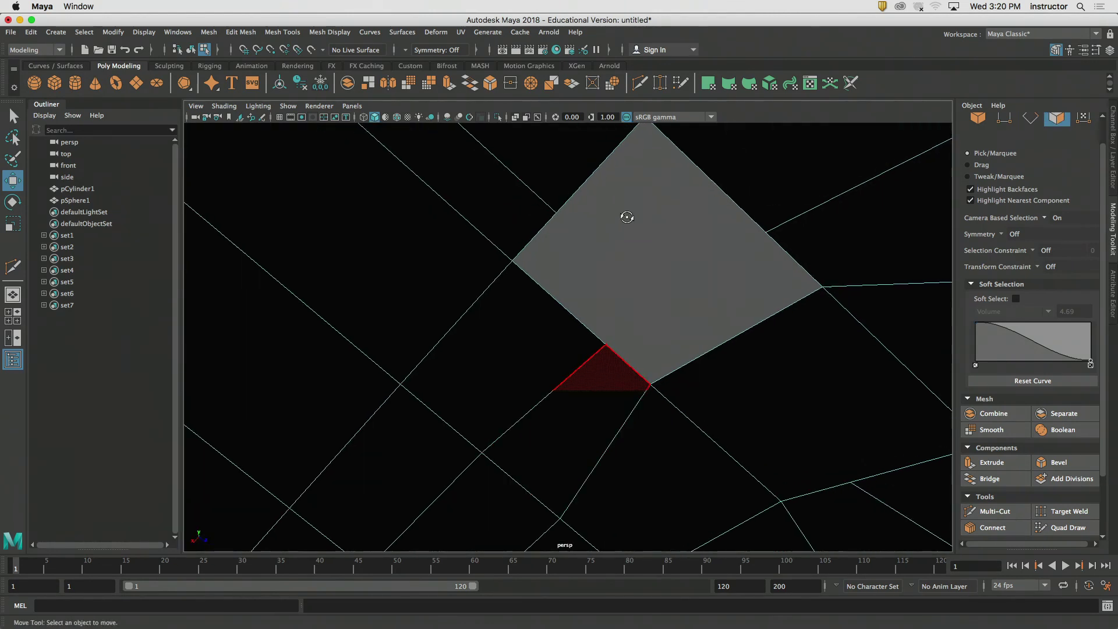
{"action": "left_click", "coordinate": [625, 359]}
{"action": "left_click_drag", "start_coordinate": [625, 359], "coordinate": [609, 379], "text": "alt"}
{"action": "left_click", "coordinate": [834, 208]}
{"action": "key", "text": "F10"}
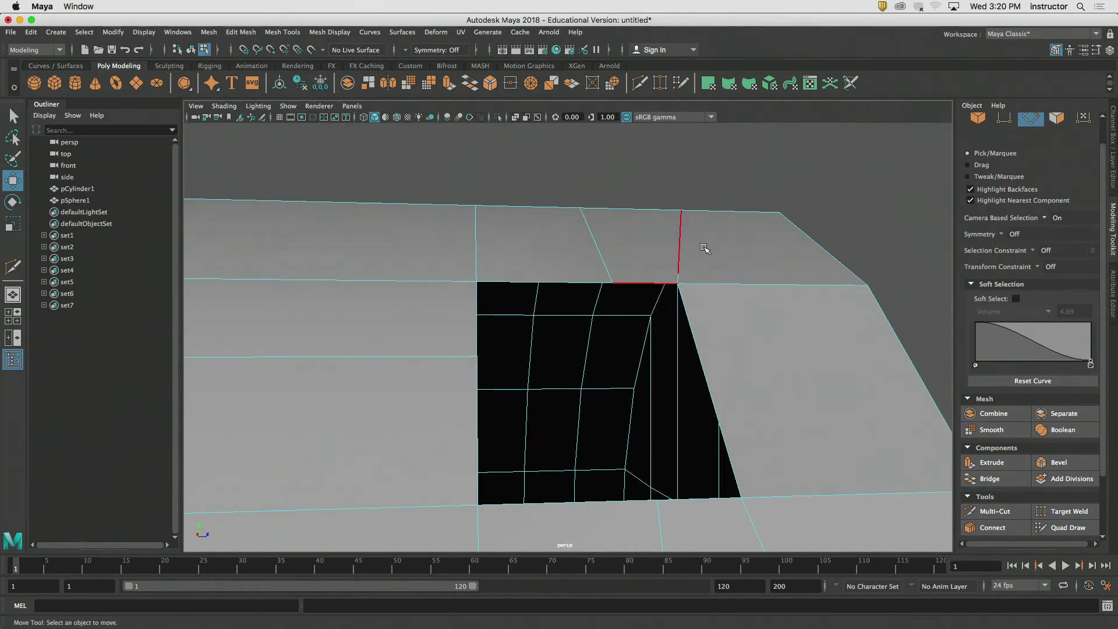
{"action": "left_click", "coordinate": [645, 281]}
{"action": "left_click_drag", "start_coordinate": [649, 262], "coordinate": [698, 221], "text": "shift"}
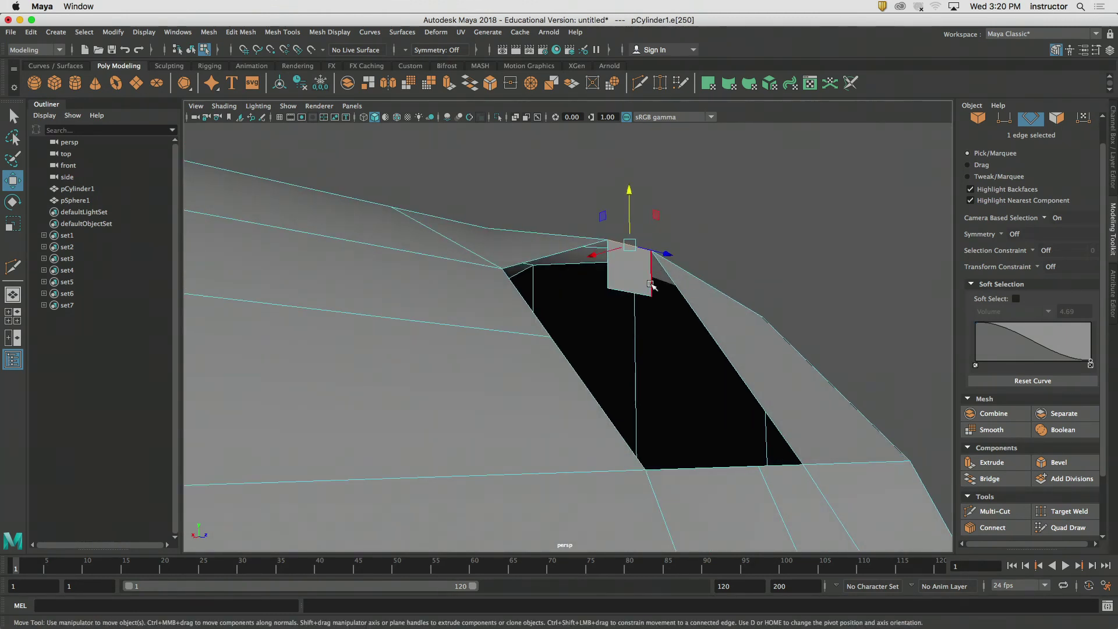
{"action": "left_click", "coordinate": [1058, 121]}
{"action": "left_click", "coordinate": [620, 276]}
{"action": "left_click_drag", "start_coordinate": [635, 271], "coordinate": [712, 272], "text": "alt"}
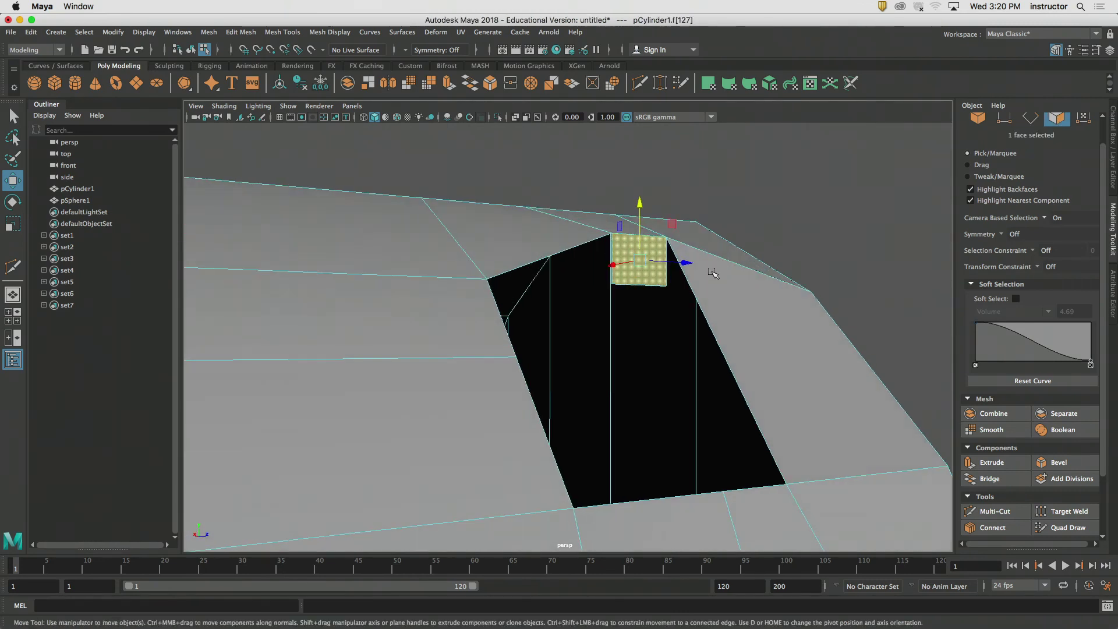
{"action": "key", "text": "ctrl+z"}
{"action": "key", "text": "ctrl+z"}
{"action": "key", "text": "q"}
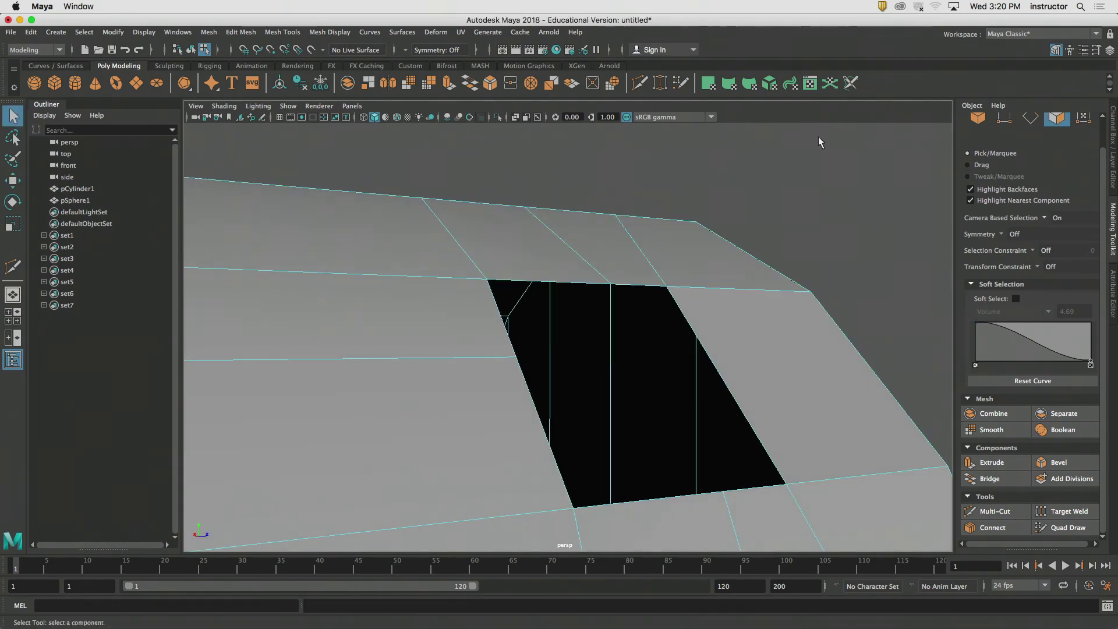
{"action": "left_click_drag", "start_coordinate": [819, 136], "coordinate": [628, 253], "text": "alt"}
{"action": "right_click_drag", "start_coordinate": [628, 253], "coordinate": [431, 270], "text": "alt"}
- Select the whole cylinder and merge its overlapping vertices
{"action": "double_click", "coordinate": [508, 268]}
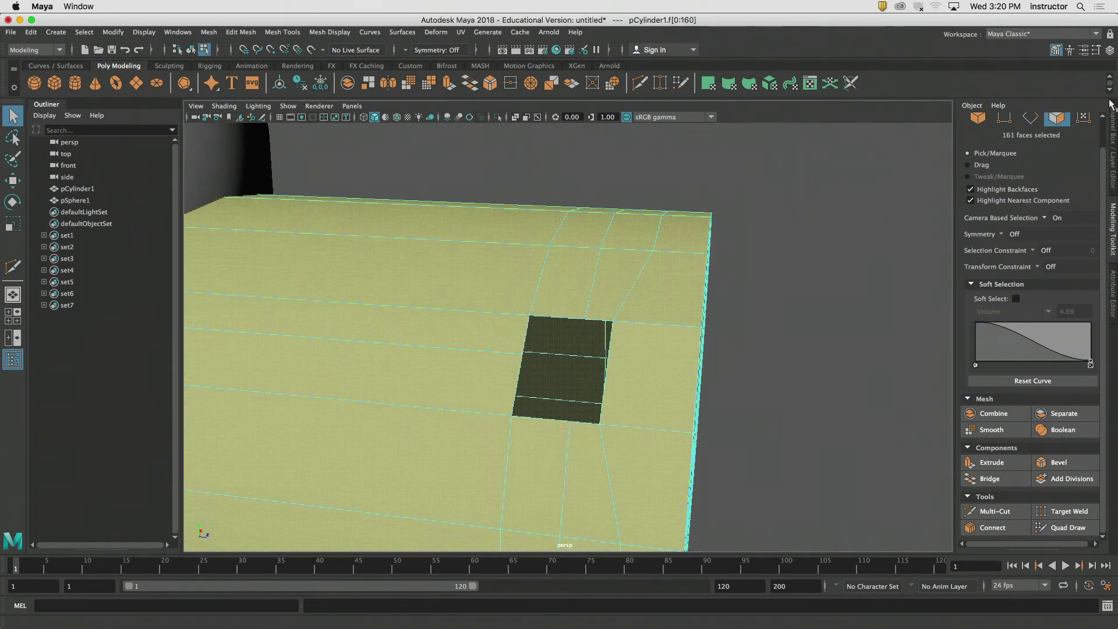
{"action": "left_click_drag", "start_coordinate": [516, 208], "coordinate": [452, 238], "text": "alt"}
{"action": "left_click", "coordinate": [208, 32]}
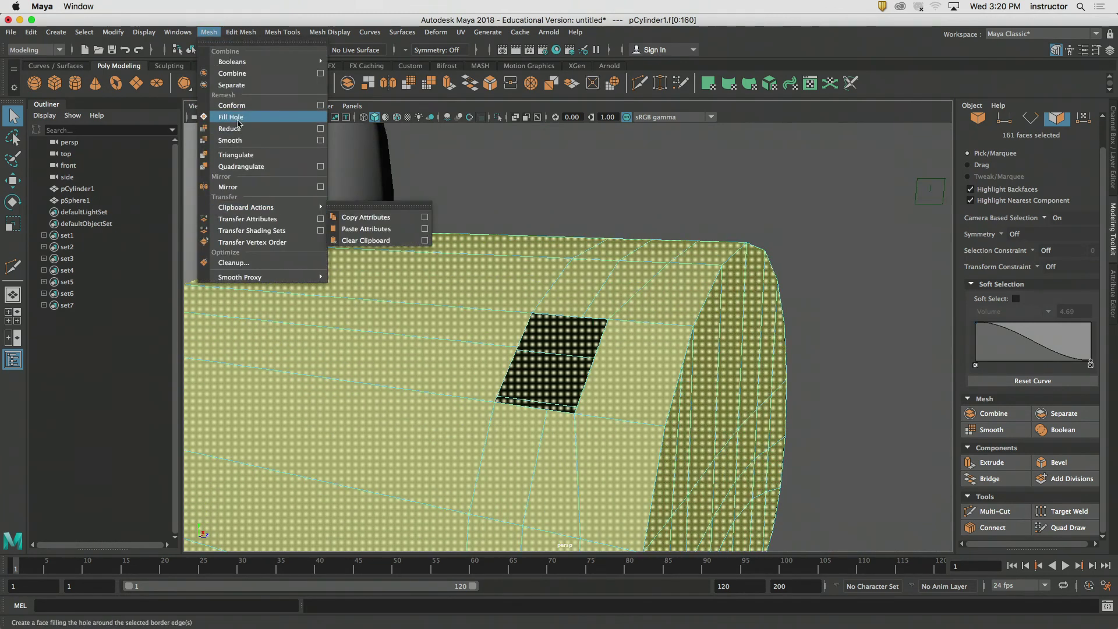
{"action": "mouse_move", "coordinate": [240, 32]}
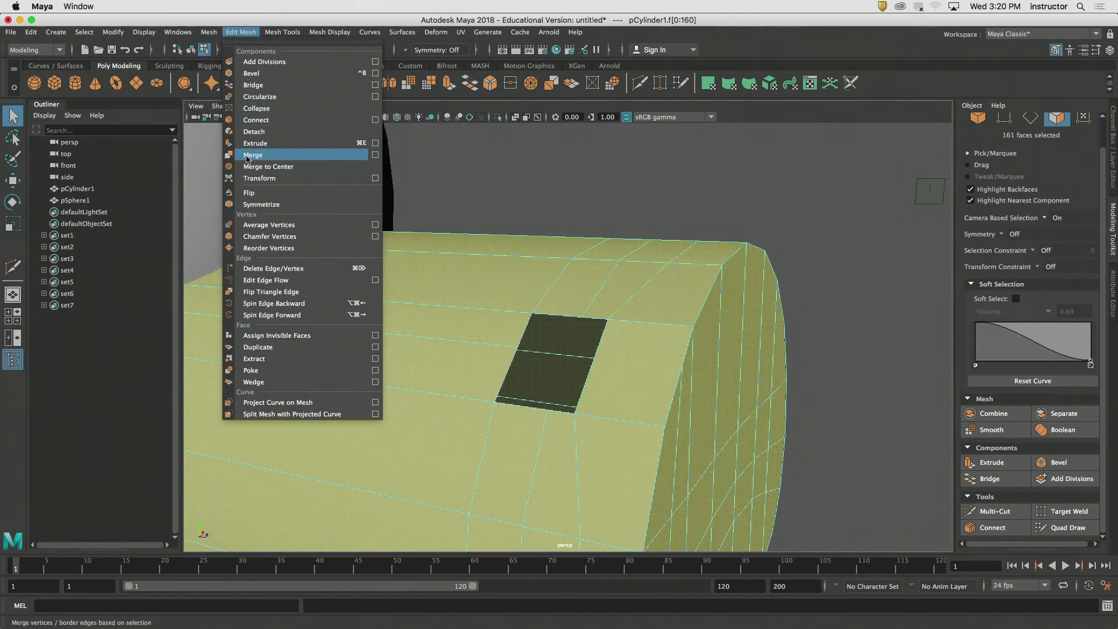
{"action": "left_click", "coordinate": [375, 155]}
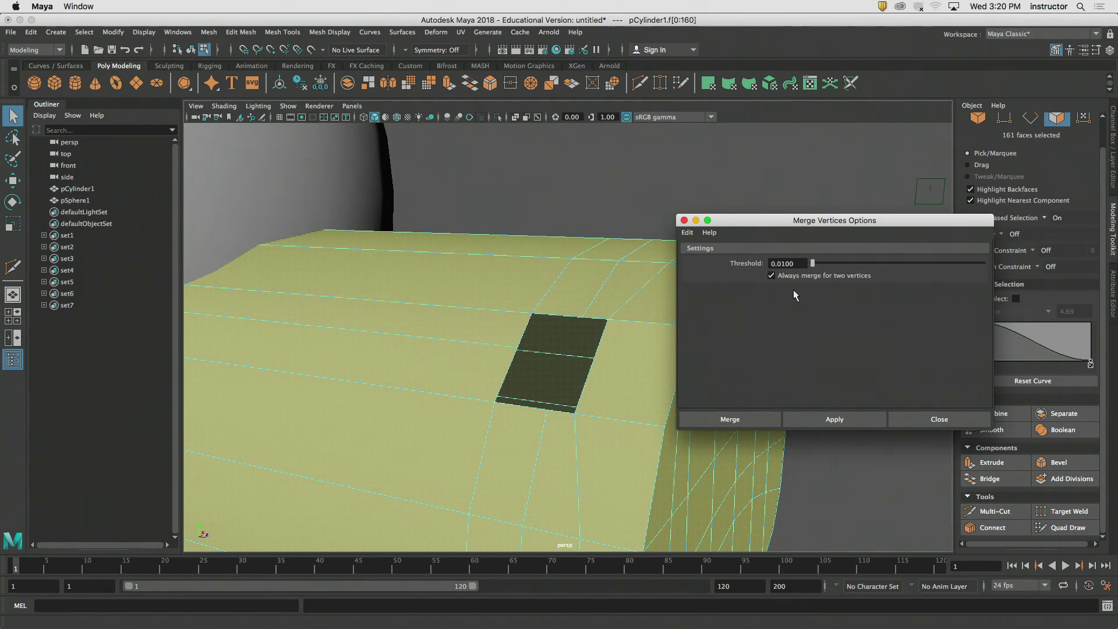
{"action": "left_click", "coordinate": [730, 420]}
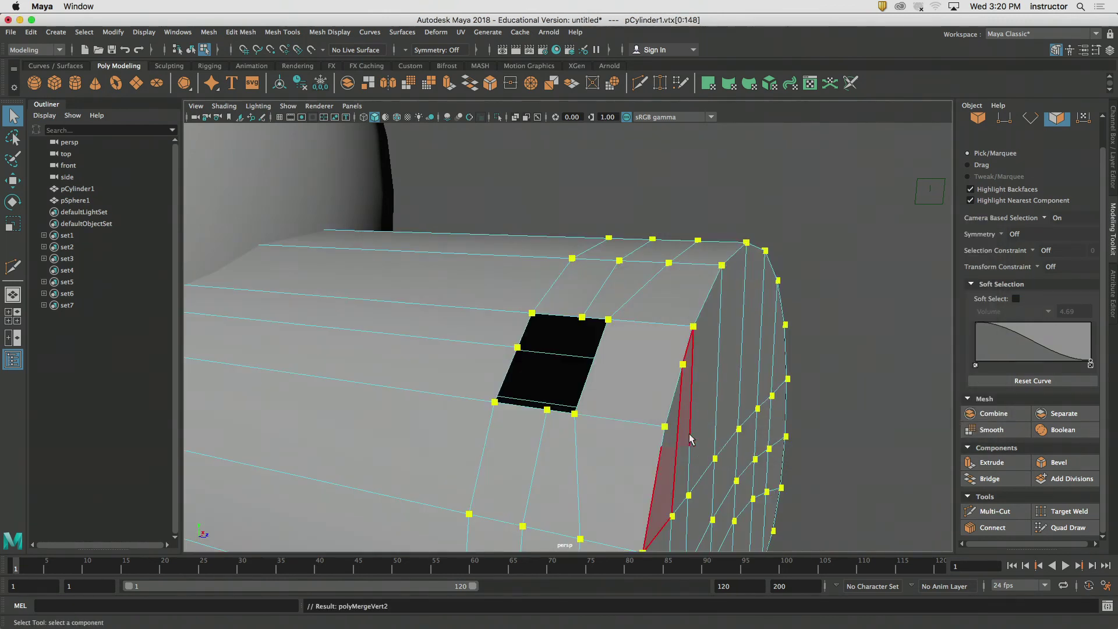
{"action": "left_click_drag", "start_coordinate": [618, 192], "coordinate": [652, 227], "text": "alt"}
{"action": "right_click_drag", "start_coordinate": [653, 227], "coordinate": [260, 247], "text": "alt"}
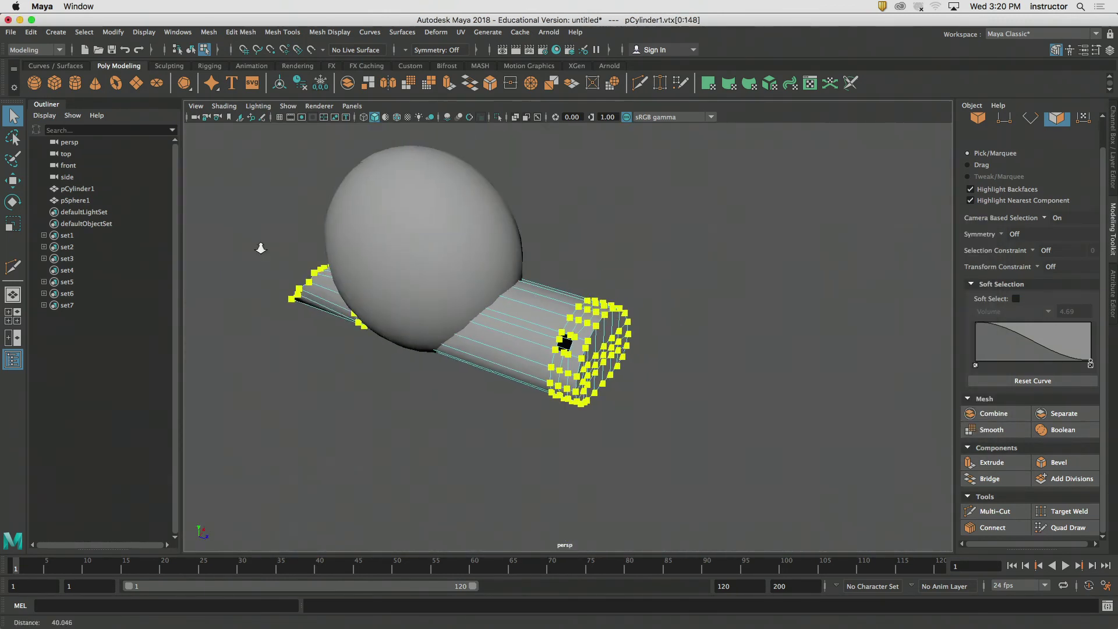
{"action": "left_click_drag", "start_coordinate": [260, 247], "coordinate": [659, 205], "text": "alt"}
{"action": "right_click_drag", "start_coordinate": [569, 332], "coordinate": [721, 351], "text": "alt"}
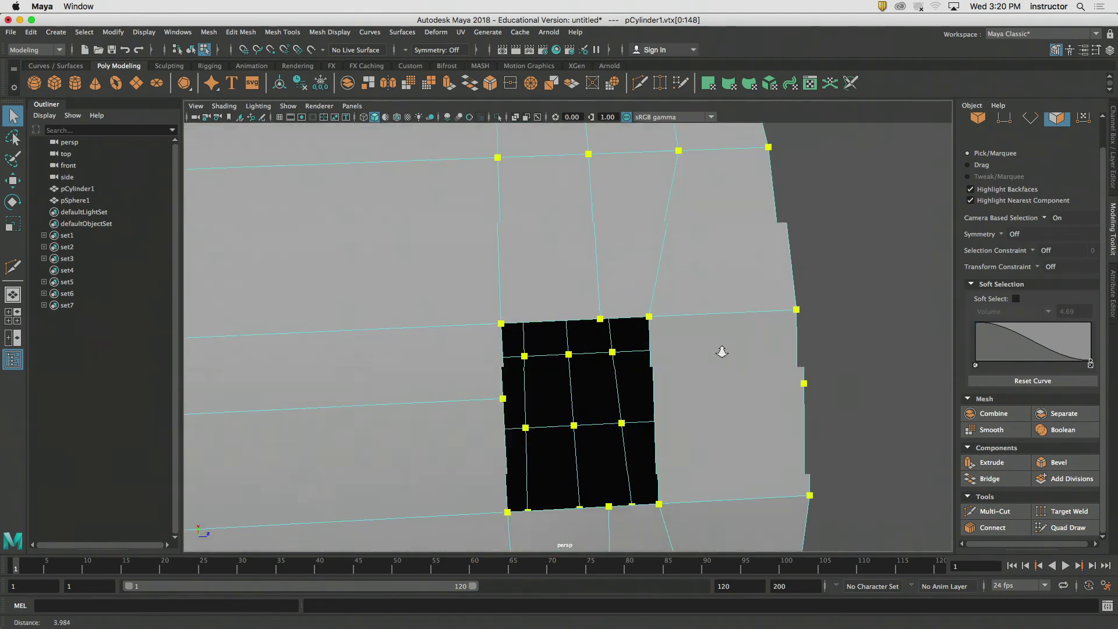
{"action": "left_click_drag", "start_coordinate": [722, 352], "coordinate": [694, 270], "text": "alt"}
- Try raising the hole's top edge, then undo the move and clear the selection
{"action": "left_click", "coordinate": [792, 254]}
{"action": "key", "text": "F10"}
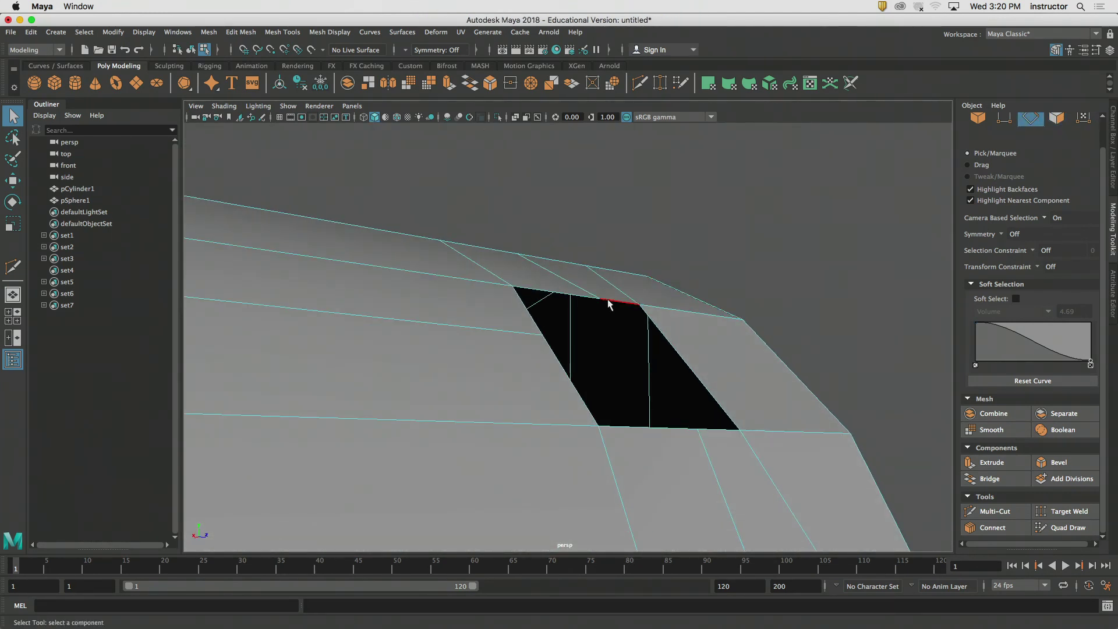
{"action": "left_click", "coordinate": [608, 304]}
{"action": "key", "text": "w"}
{"action": "left_click_drag", "start_coordinate": [620, 268], "coordinate": [648, 143]}
{"action": "key", "text": "super+z"}
{"action": "key", "text": "q"}
{"action": "left_click", "coordinate": [724, 221]}
{"action": "left_click_drag", "start_coordinate": [723, 221], "coordinate": [704, 236], "text": "alt"}
{"action": "right_click_drag", "start_coordinate": [703, 235], "coordinate": [561, 271], "text": "alt"}
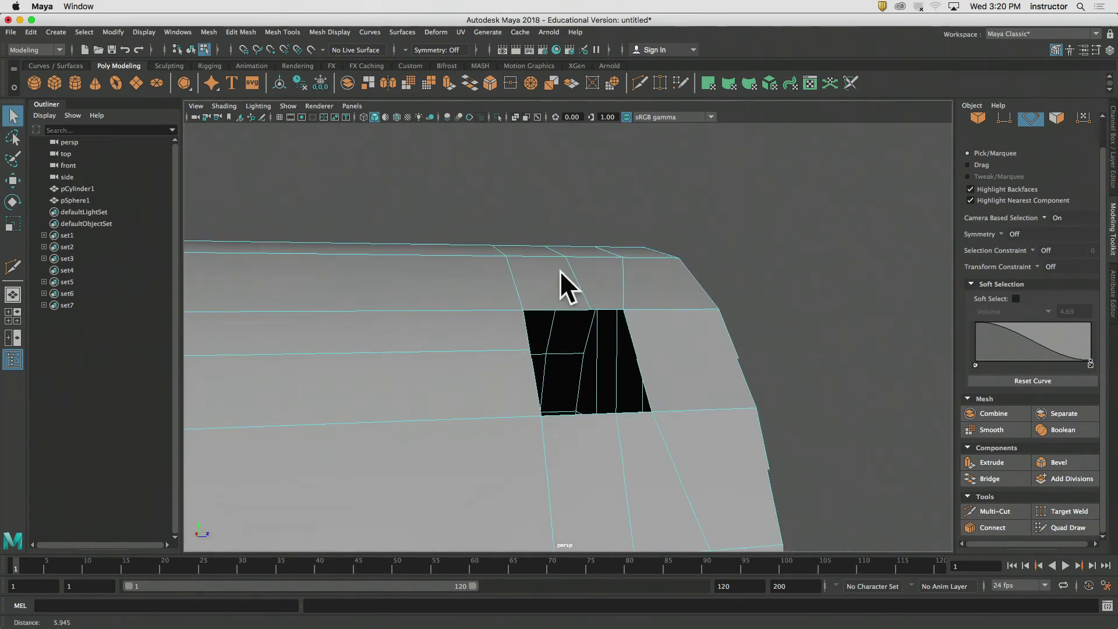
{"action": "left_click_drag", "start_coordinate": [560, 271], "coordinate": [583, 262], "text": "alt"}
- Select the hole's border loop and apply Mesh > Fill Hole
{"action": "double_click", "coordinate": [636, 352]}
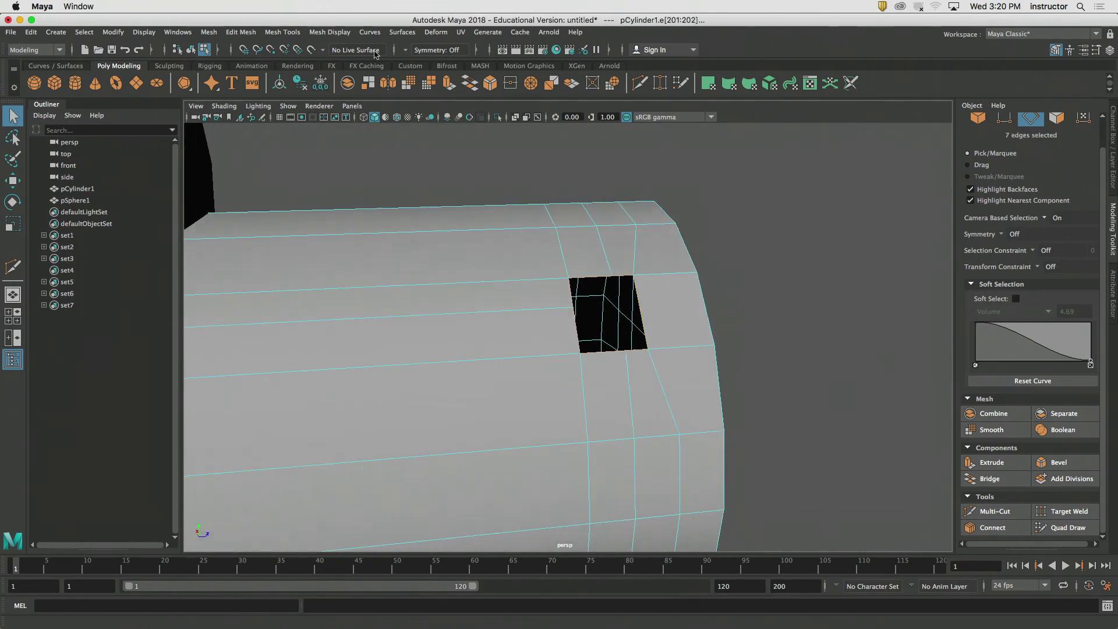
{"action": "left_click", "coordinate": [233, 32]}
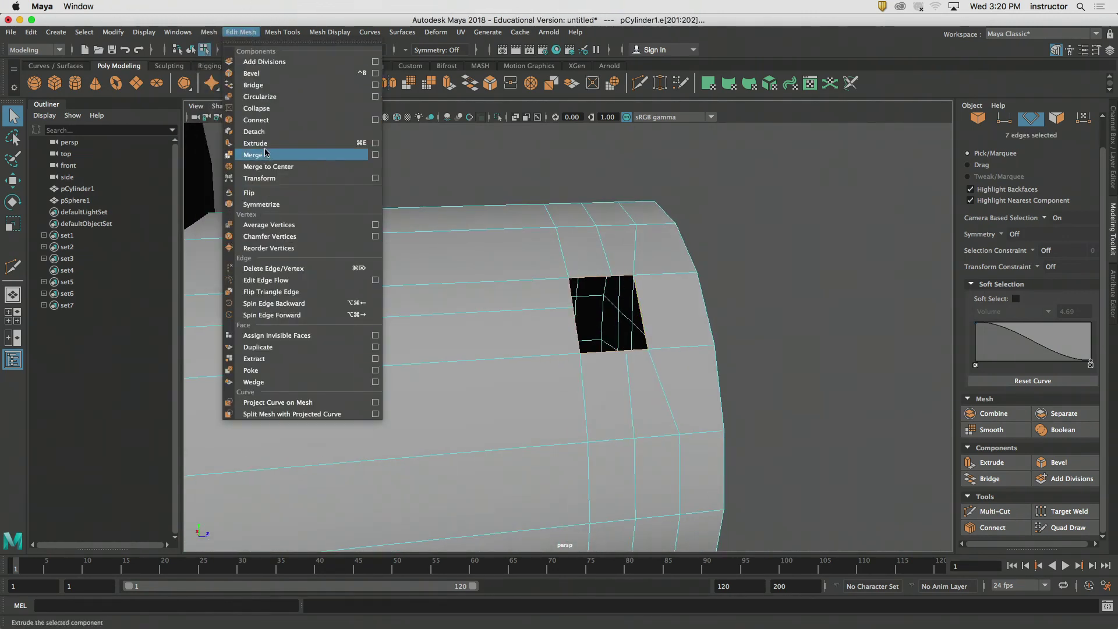
{"action": "mouse_move", "coordinate": [210, 35]}
{"action": "left_click", "coordinate": [231, 117]}
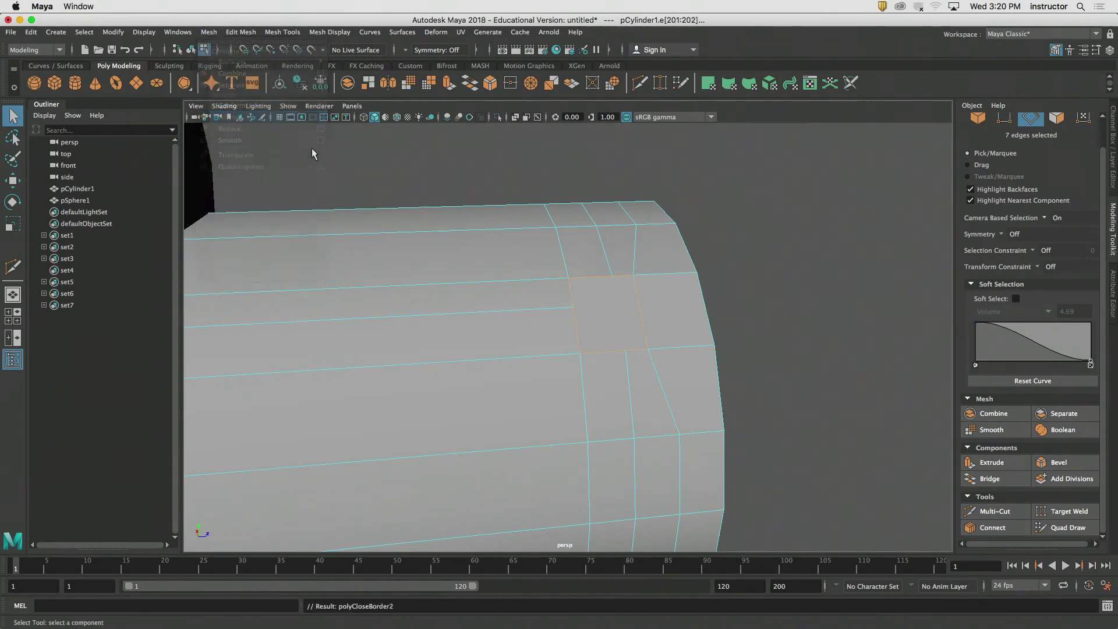
{"action": "left_click_drag", "start_coordinate": [313, 148], "coordinate": [538, 235], "text": "alt"}
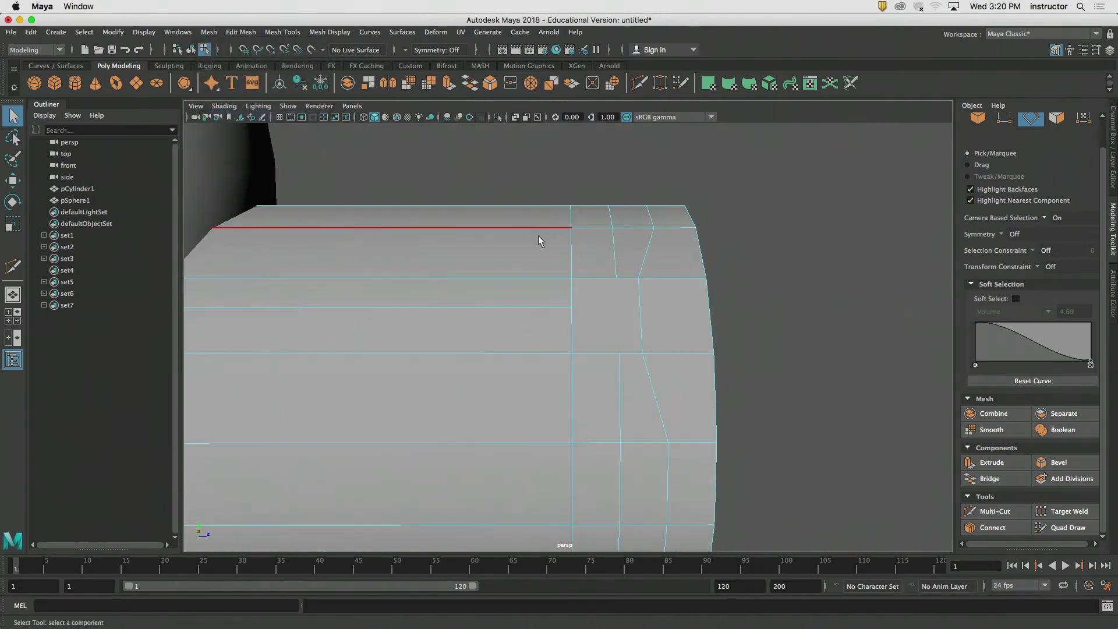
- Slice a new edge across the filled patch with Multi-Cut, vertex to vertex
{"action": "left_click", "coordinate": [994, 511]}
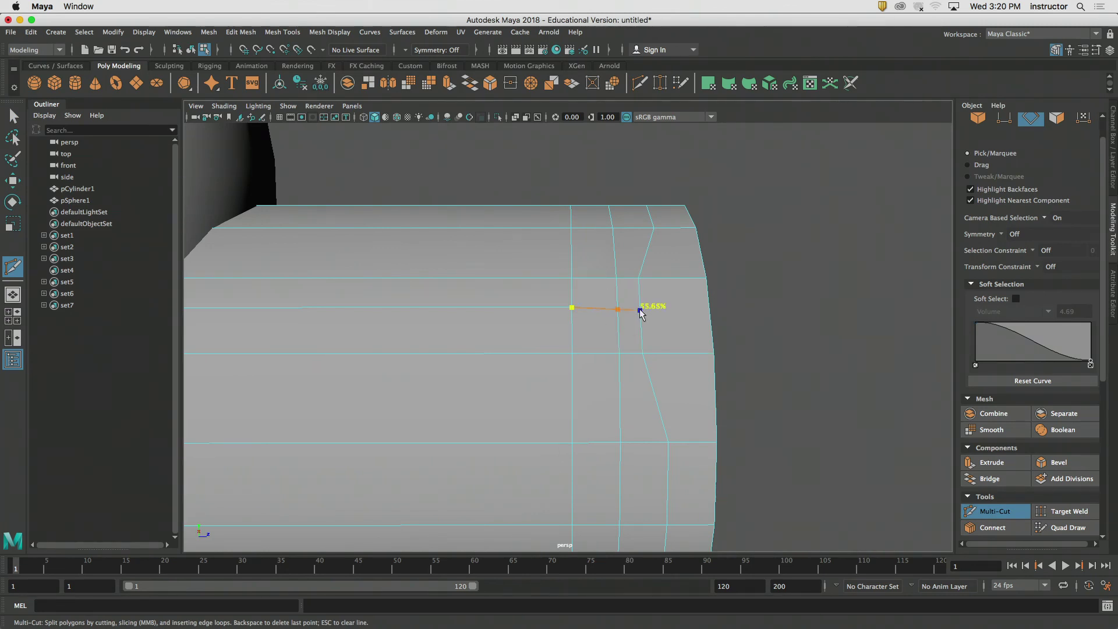
{"action": "left_click_drag", "start_coordinate": [644, 311], "coordinate": [592, 329], "text": "alt"}
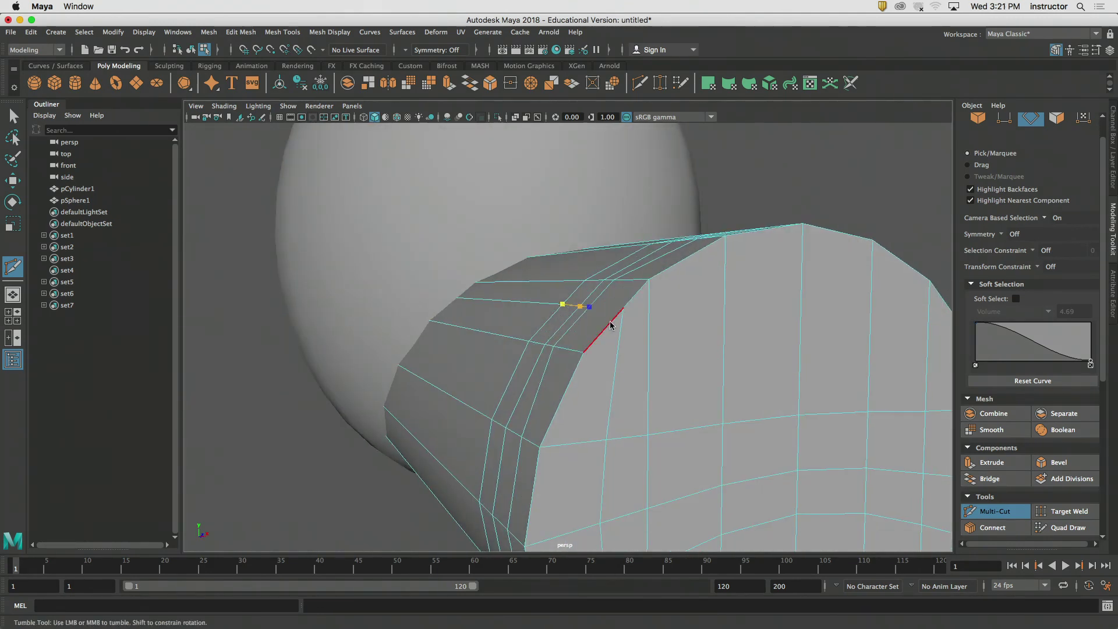
{"action": "left_click_drag", "start_coordinate": [631, 331], "coordinate": [711, 399], "text": "alt"}
{"action": "key", "text": "Return"}
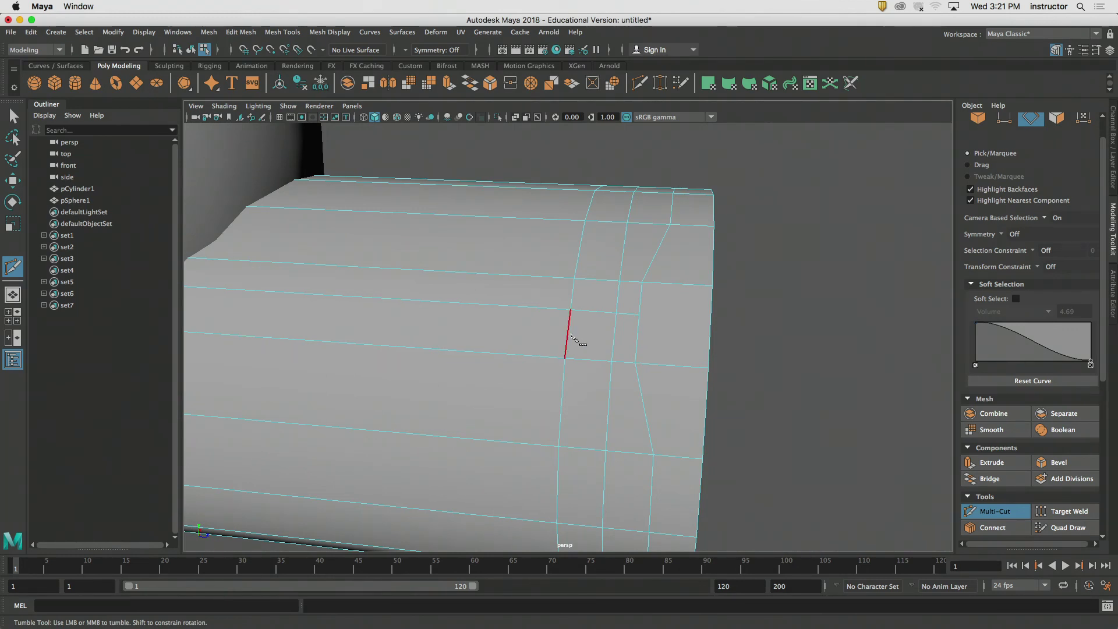
{"action": "right_click_drag", "start_coordinate": [571, 336], "coordinate": [732, 339], "text": "alt"}
{"action": "left_click", "coordinate": [681, 300]}
{"action": "left_click_drag", "start_coordinate": [778, 308], "coordinate": [667, 327], "text": "alt"}
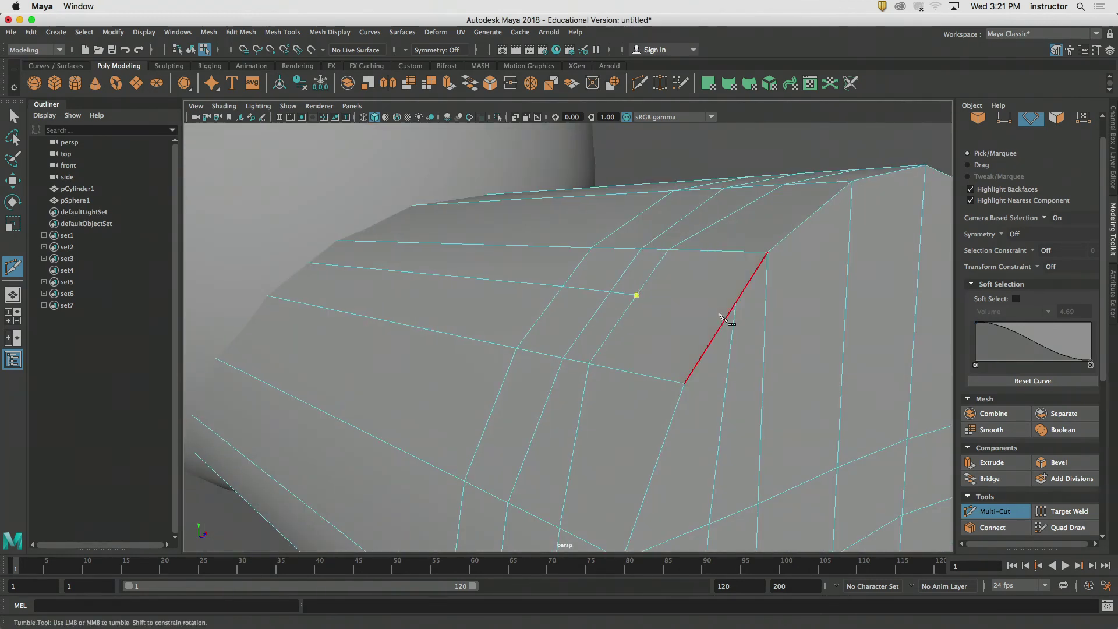
{"action": "left_click", "coordinate": [736, 302]}
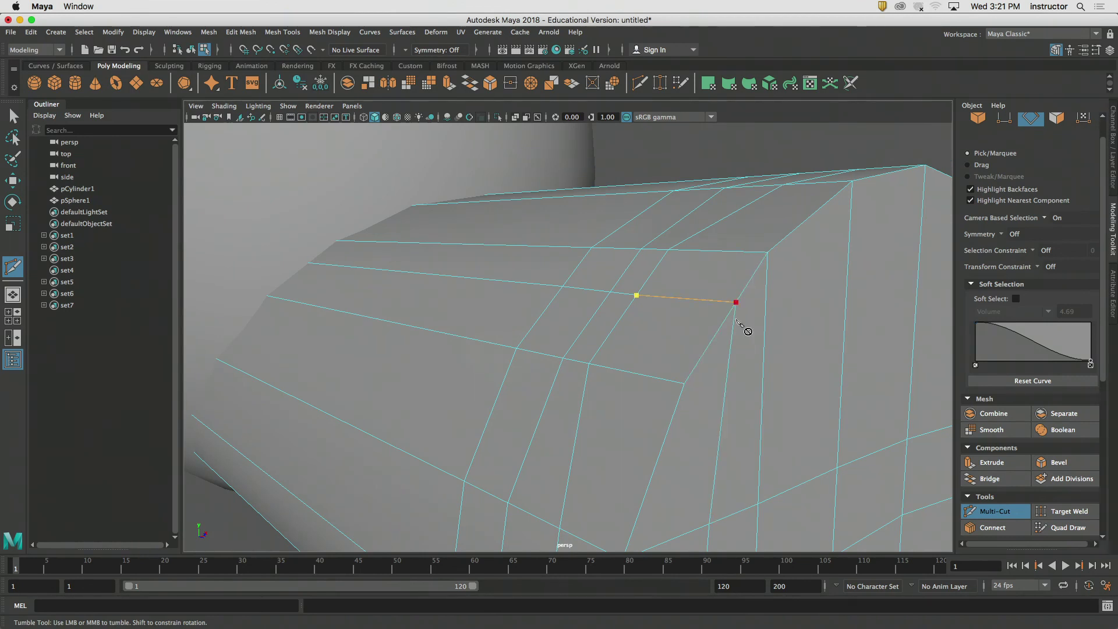
{"action": "right_click", "coordinate": [741, 322]}
{"action": "left_click_drag", "start_coordinate": [781, 152], "coordinate": [699, 168], "text": "alt"}
{"action": "right_click_drag", "start_coordinate": [699, 167], "coordinate": [570, 185], "text": "alt"}
{"action": "left_click_drag", "start_coordinate": [554, 219], "coordinate": [574, 250], "text": "alt"}
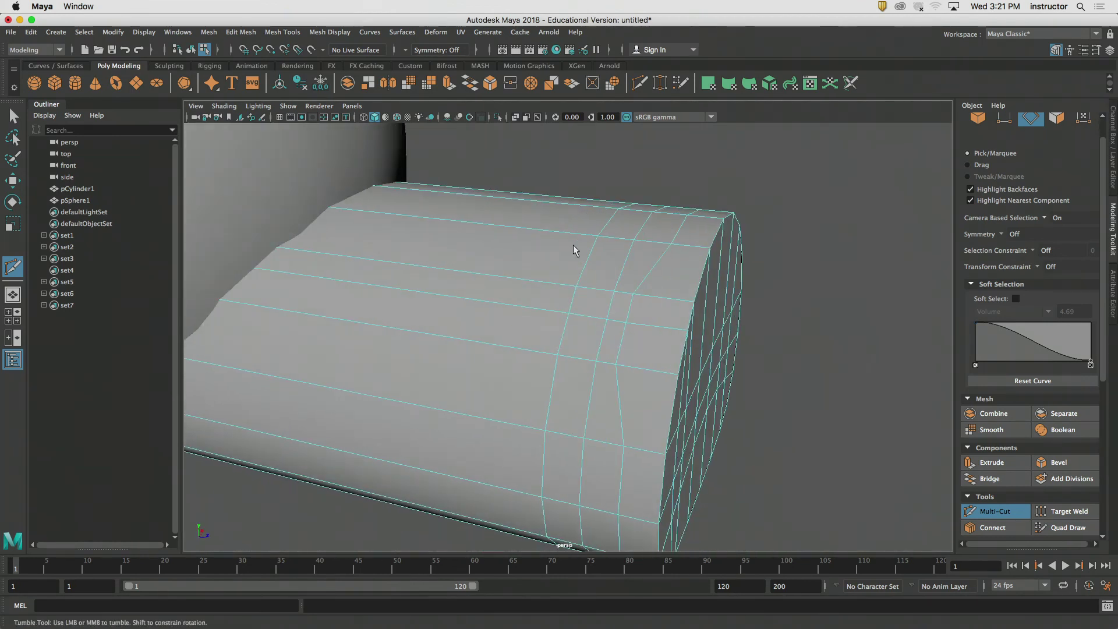
- Slide the two new cut edges sideways to even out the 2×2 faces
{"action": "key", "text": "w"}
{"action": "left_click", "coordinate": [630, 310]}
{"action": "left_click", "coordinate": [621, 343], "text": "shift"}
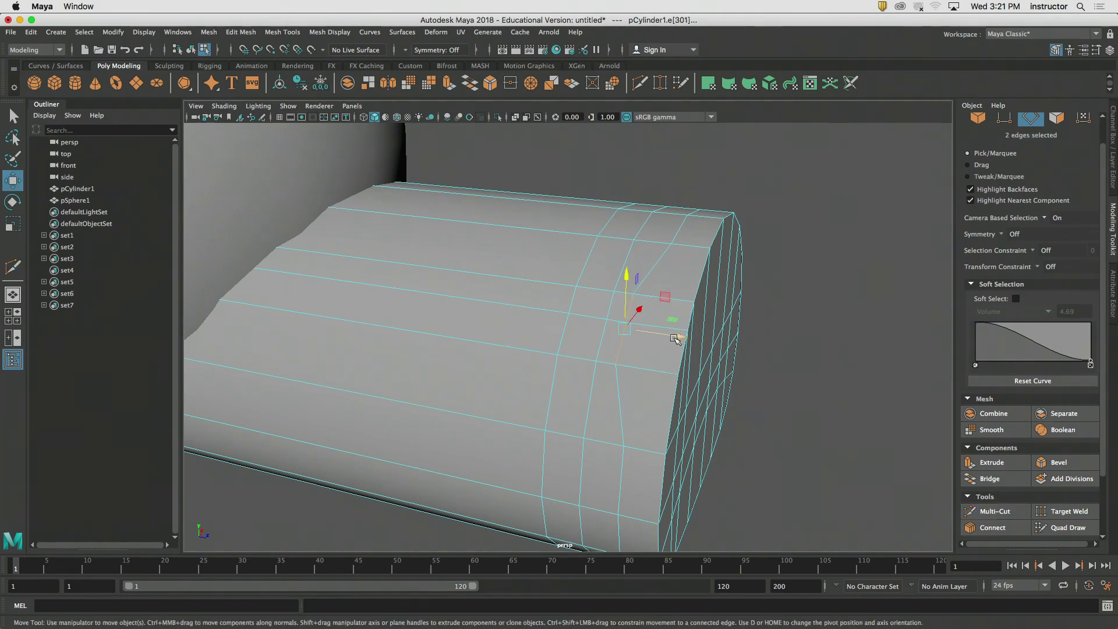
{"action": "left_click_drag", "start_coordinate": [679, 336], "coordinate": [696, 338]}
{"action": "left_click", "coordinate": [786, 355]}
{"action": "left_click_drag", "start_coordinate": [788, 356], "coordinate": [790, 345], "text": "alt"}
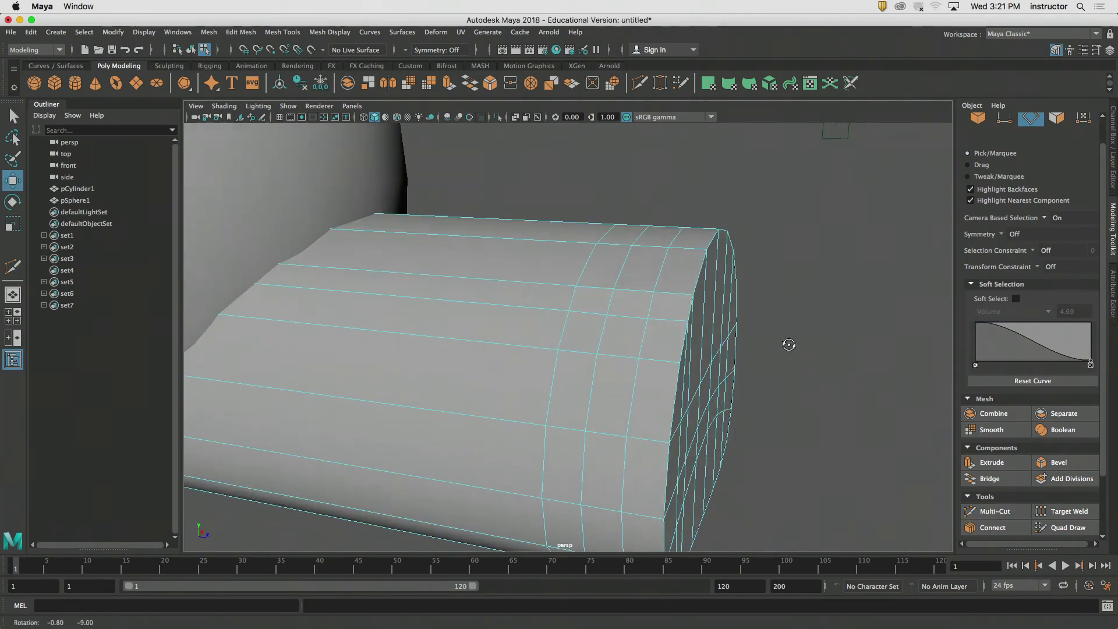
- Circularize the four patch faces into an octagon with Twist about 44
{"action": "left_click", "coordinate": [1065, 118]}
{"action": "left_click", "coordinate": [596, 302]}
{"action": "left_click", "coordinate": [618, 306], "text": "shift"}
{"action": "left_click", "coordinate": [617, 342], "text": "shift"}
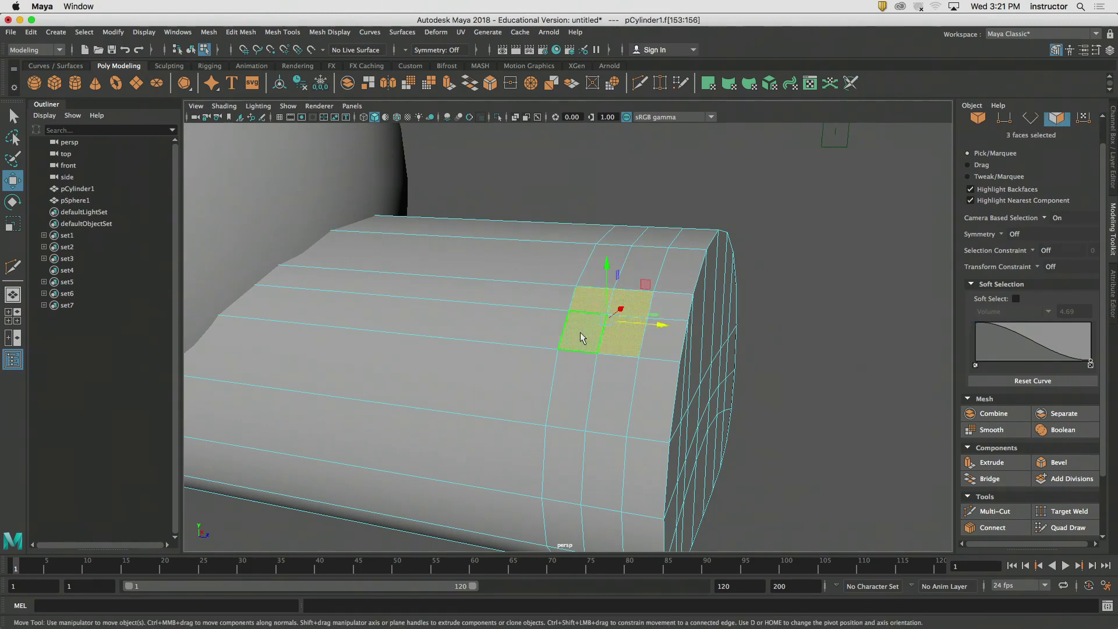
{"action": "key", "text": "q"}
{"action": "left_click", "coordinate": [240, 32]}
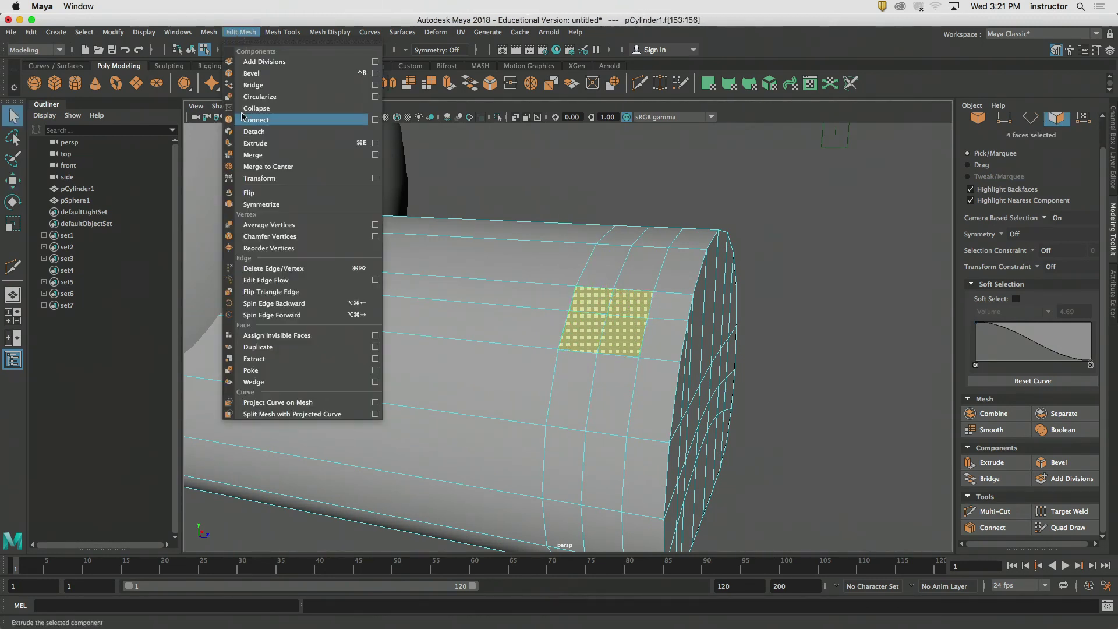
{"action": "left_click", "coordinate": [263, 97]}
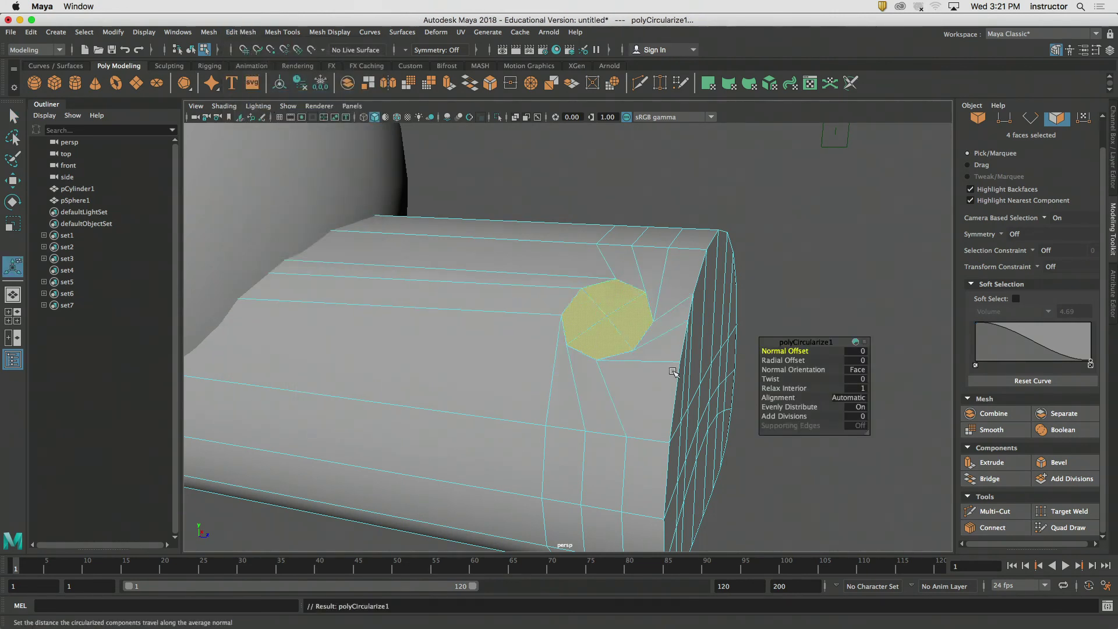
{"action": "right_click_drag", "start_coordinate": [592, 310], "coordinate": [769, 326], "text": "alt"}
{"action": "left_click_drag", "start_coordinate": [612, 326], "coordinate": [652, 355], "text": "alt"}
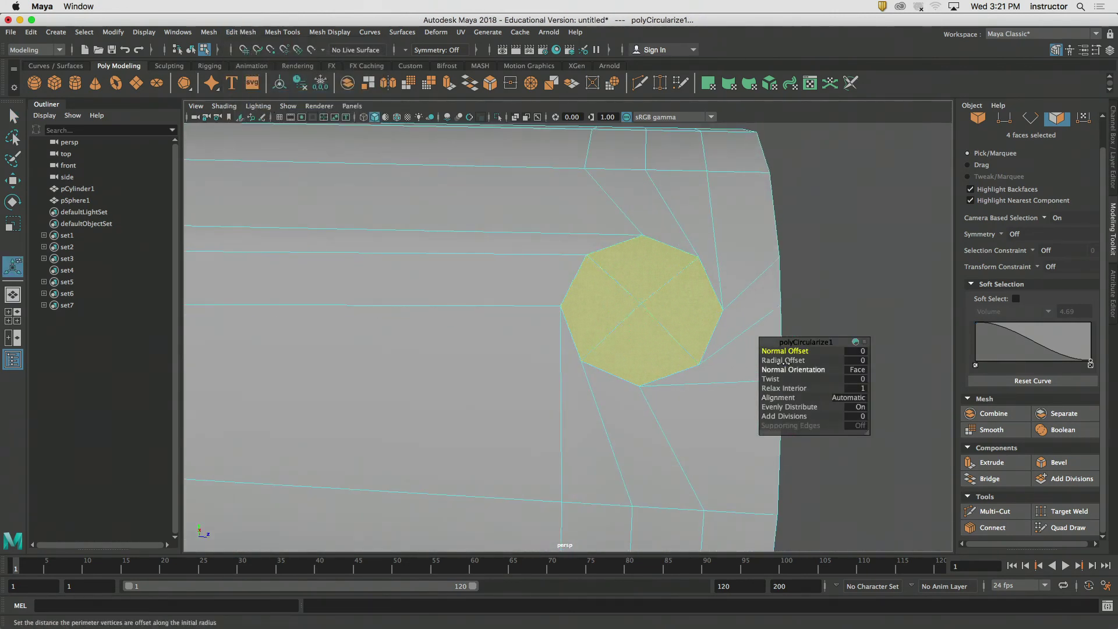
{"action": "left_click_drag", "start_coordinate": [772, 379], "coordinate": [1030, 393]}
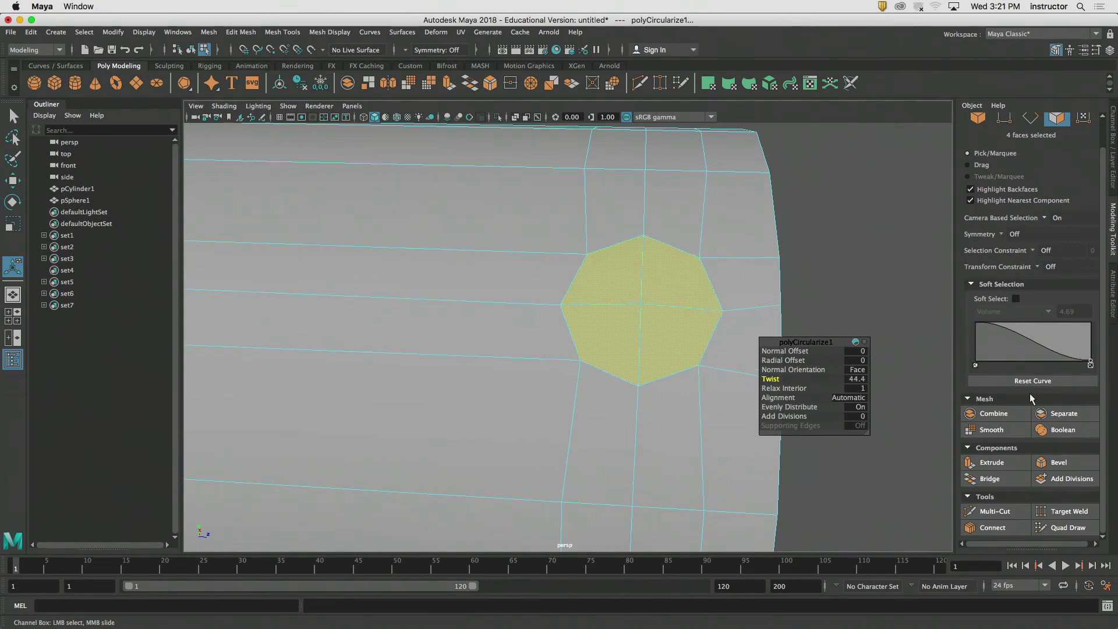
{"action": "key", "text": "q"}
{"action": "left_click_drag", "start_coordinate": [816, 327], "coordinate": [766, 247], "text": "alt"}
{"action": "left_click_drag", "start_coordinate": [777, 229], "coordinate": [814, 271]}
- Extrude the circle faces upward into a stalk at Thickness 4.1
{"action": "left_click_drag", "start_coordinate": [815, 283], "coordinate": [801, 320], "text": "alt"}
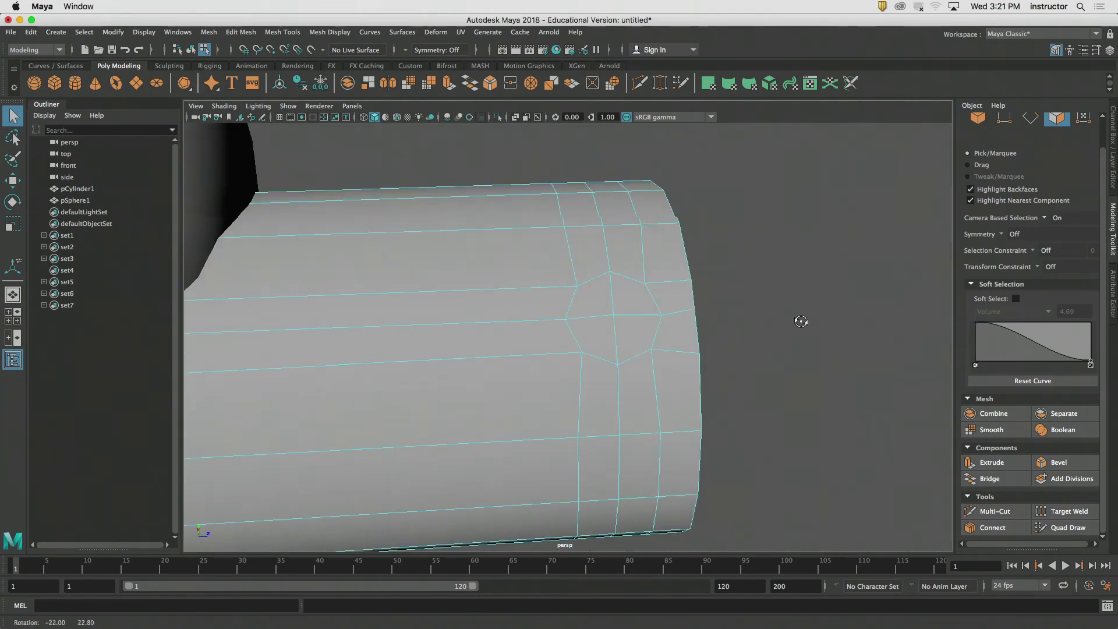
{"action": "left_click", "coordinate": [609, 308]}
{"action": "left_click", "coordinate": [625, 308], "text": "shift"}
{"action": "left_click", "coordinate": [629, 317], "text": "shift"}
{"action": "left_click", "coordinate": [629, 326], "text": "shift"}
{"action": "left_click", "coordinate": [601, 340], "text": "shift"}
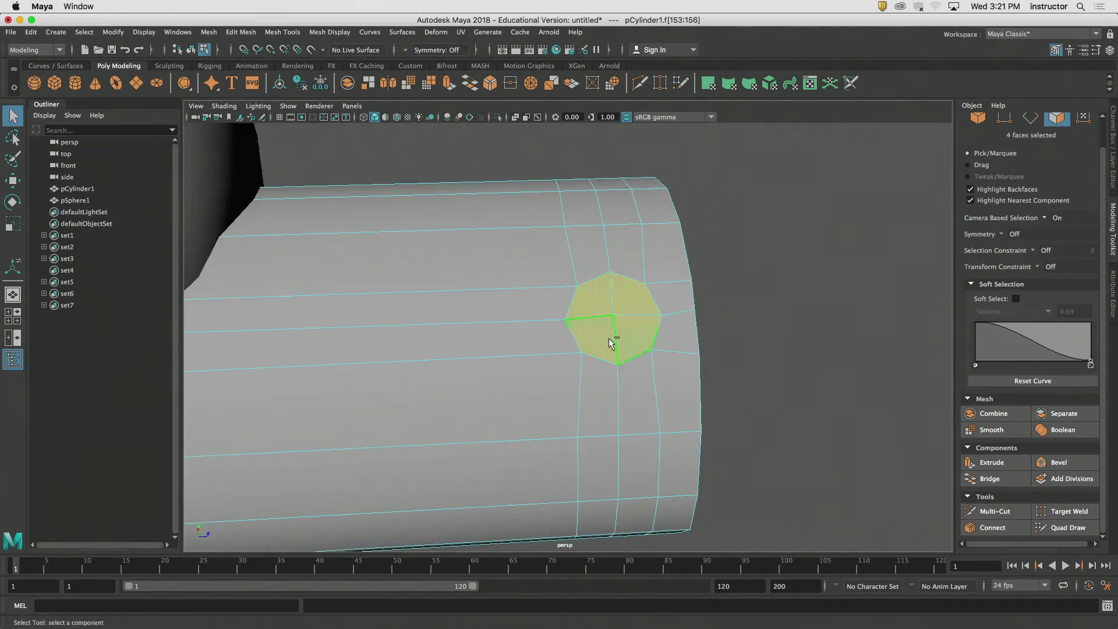
{"action": "left_click", "coordinate": [992, 463]}
{"action": "left_click_drag", "start_coordinate": [811, 383], "coordinate": [761, 326], "text": "alt"}
- Shrink the stalk's extrusion thickness and undo the stalk extrusion
{"action": "scroll", "coordinate": [724, 255], "scroll_direction": "down", "scroll_amount": 5}
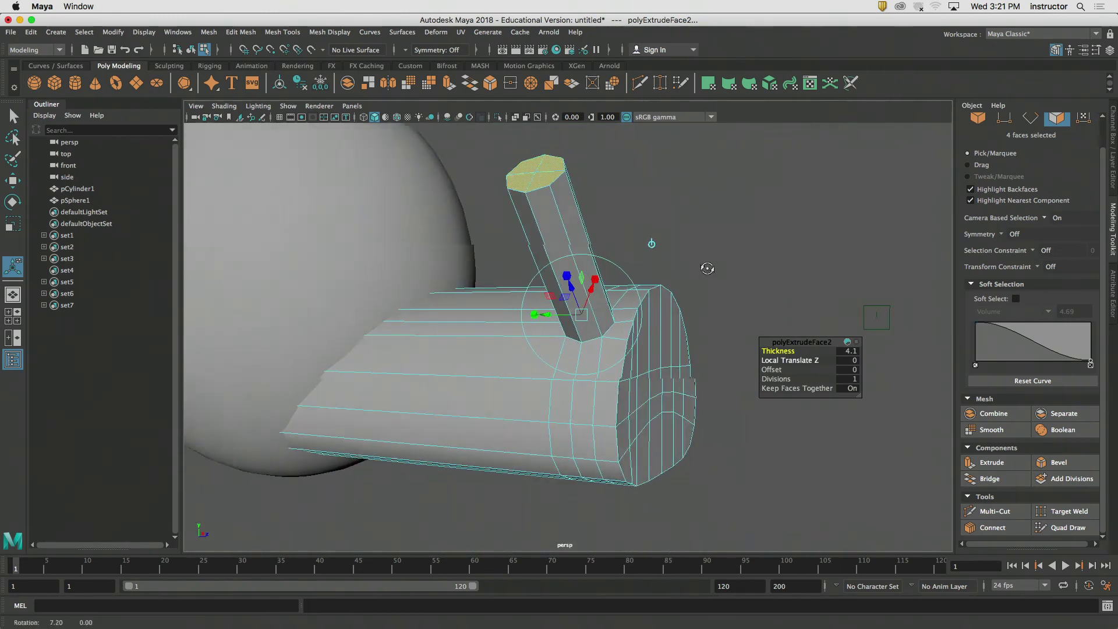
{"action": "left_click_drag", "start_coordinate": [706, 267], "coordinate": [637, 263], "text": "alt"}
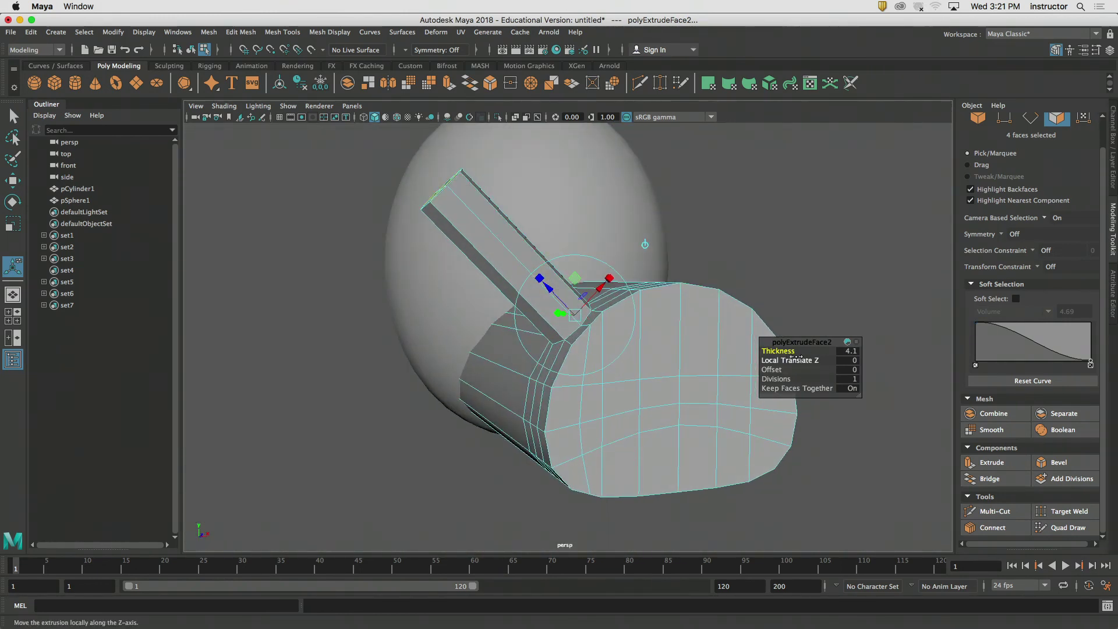
{"action": "mouse_move", "coordinate": [789, 354]}
{"action": "left_mouse_down"}
{"action": "mouse_move", "coordinate": [768, 356]}
{"action": "mouse_move", "coordinate": [810, 357]}
{"action": "mouse_move", "coordinate": [770, 357]}
{"action": "left_mouse_up"}
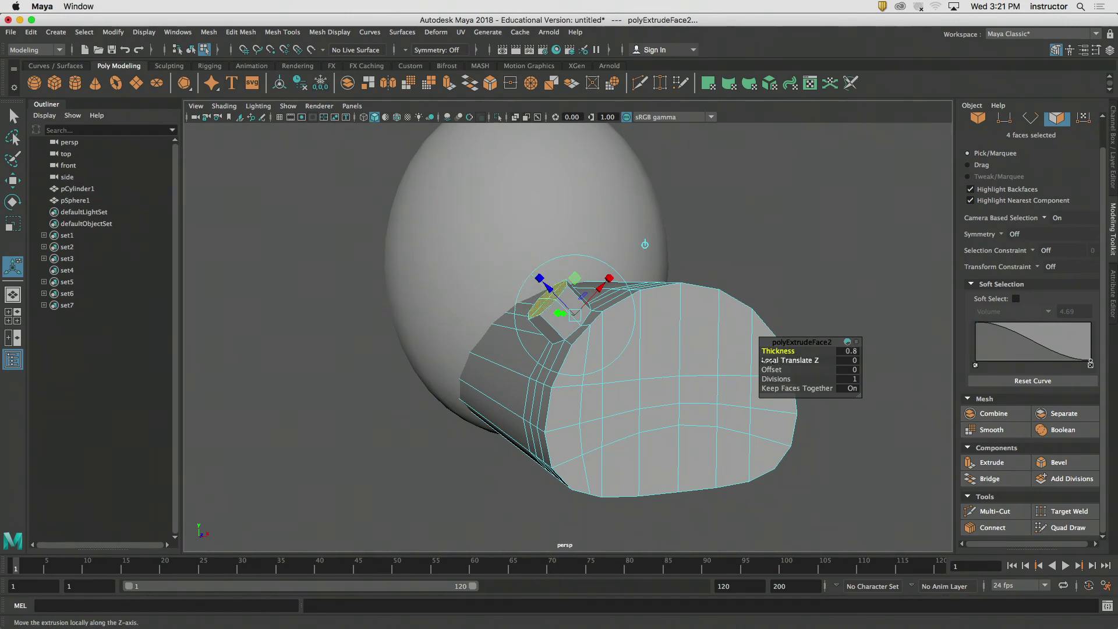
{"action": "key", "text": "super+z"}
{"action": "key", "text": "super+z"}
{"action": "key", "text": "super+z"}
{"action": "key", "text": "super+z"}
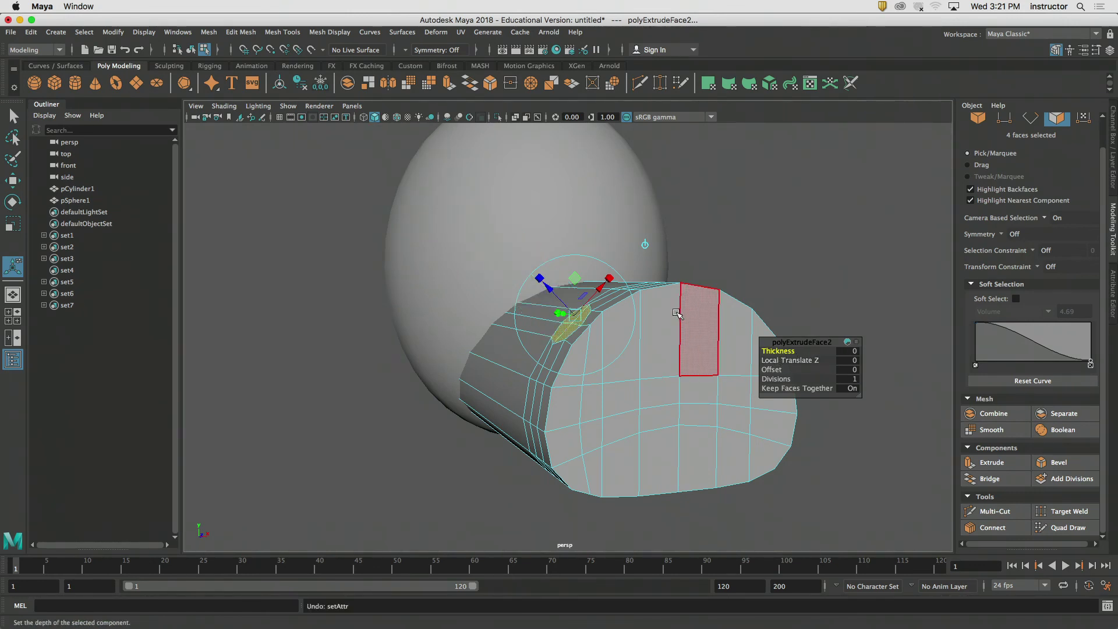
- Extrude the circular patch again from the Modeling Toolkit, starting flat at Thickness 0
{"action": "left_click_drag", "start_coordinate": [508, 320], "coordinate": [582, 321], "text": "alt"}
{"action": "right_click_drag", "start_coordinate": [581, 322], "coordinate": [805, 337], "text": "alt"}
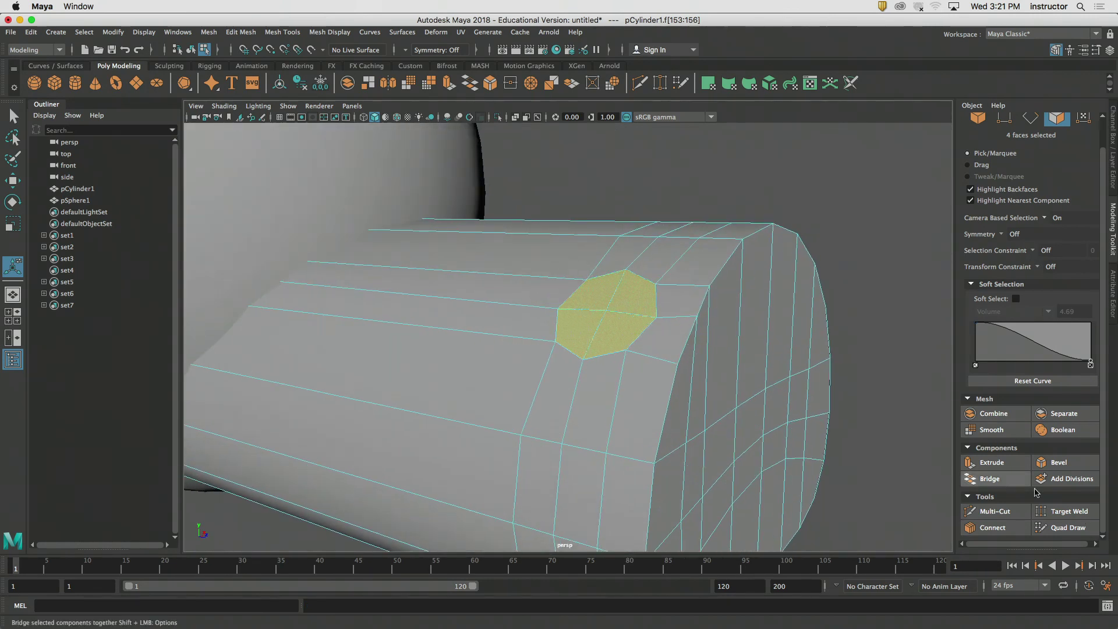
{"action": "left_click", "coordinate": [986, 464]}
{"action": "left_click_drag", "start_coordinate": [750, 275], "coordinate": [701, 268], "text": "alt"}
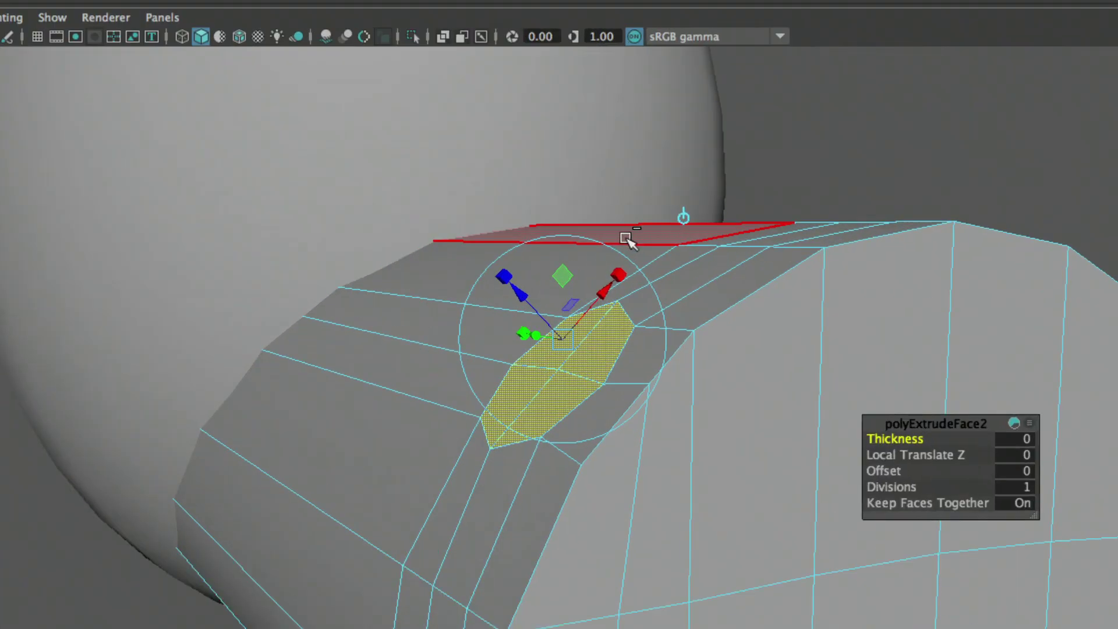
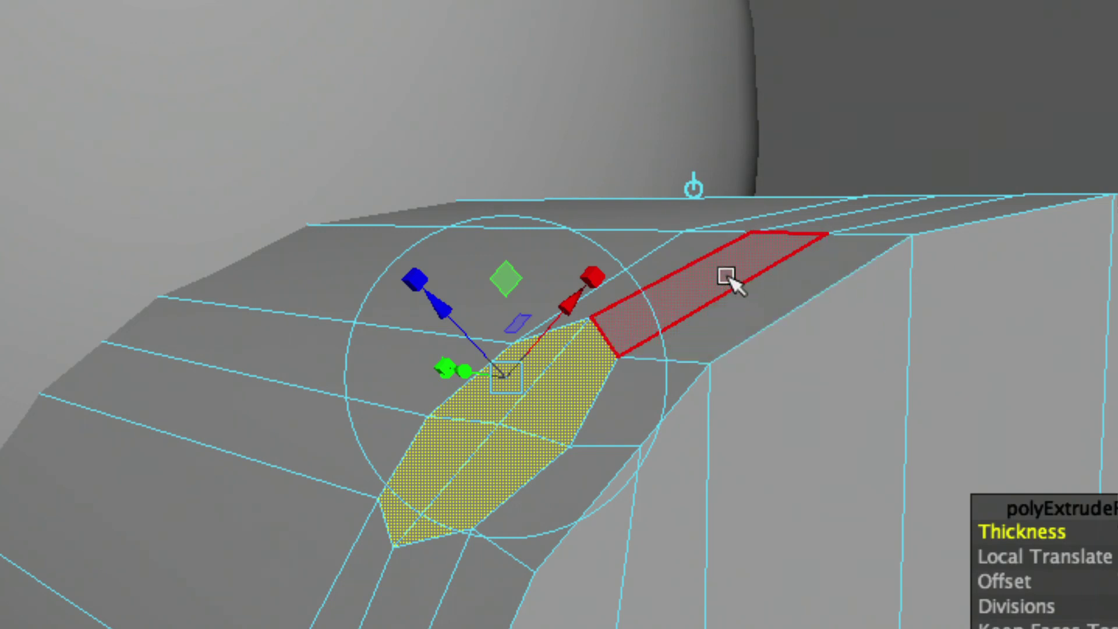
- Switch the extrusion manipulator to world axes and pull the four top faces upward
{"action": "left_click", "coordinate": [698, 192]}
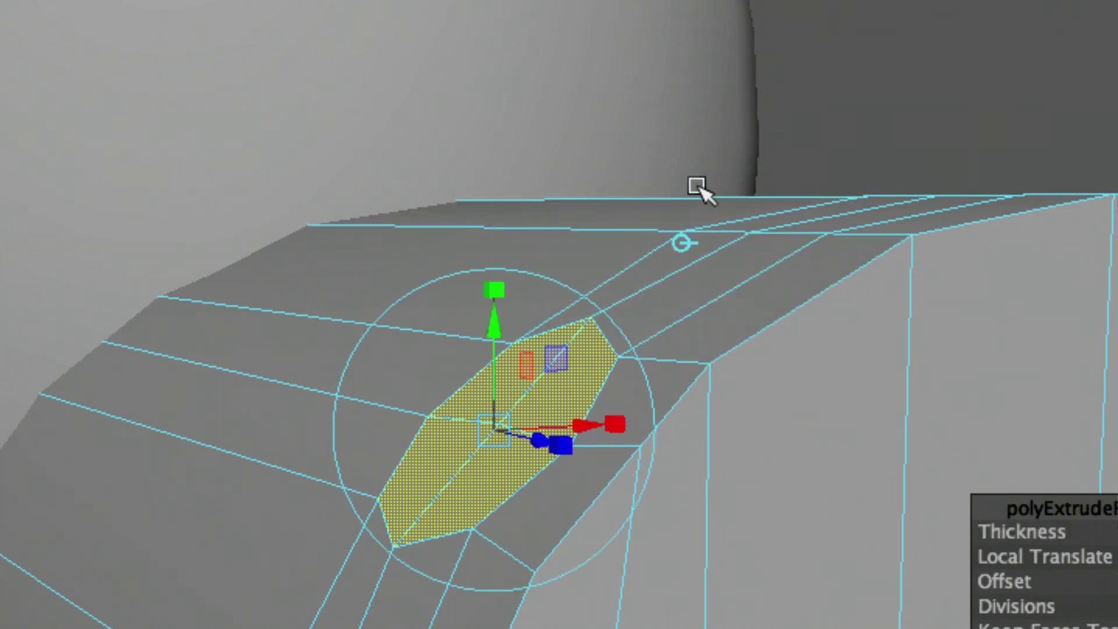
{"action": "left_click", "coordinate": [683, 244]}
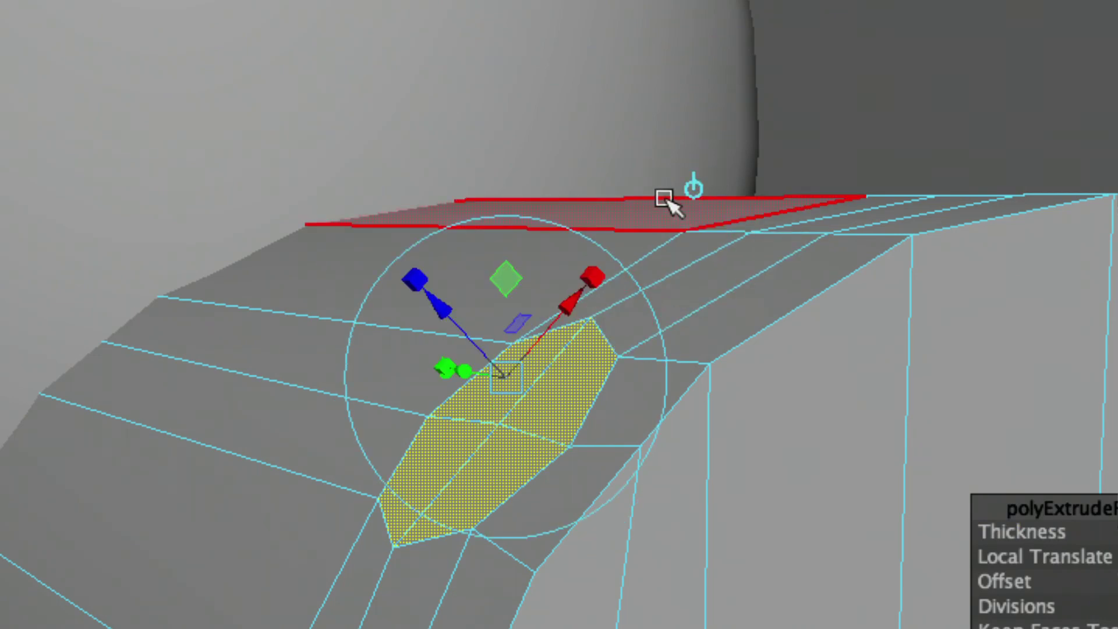
{"action": "left_click", "coordinate": [694, 187]}
{"action": "left_click_drag", "start_coordinate": [498, 336], "coordinate": [499, 178]}
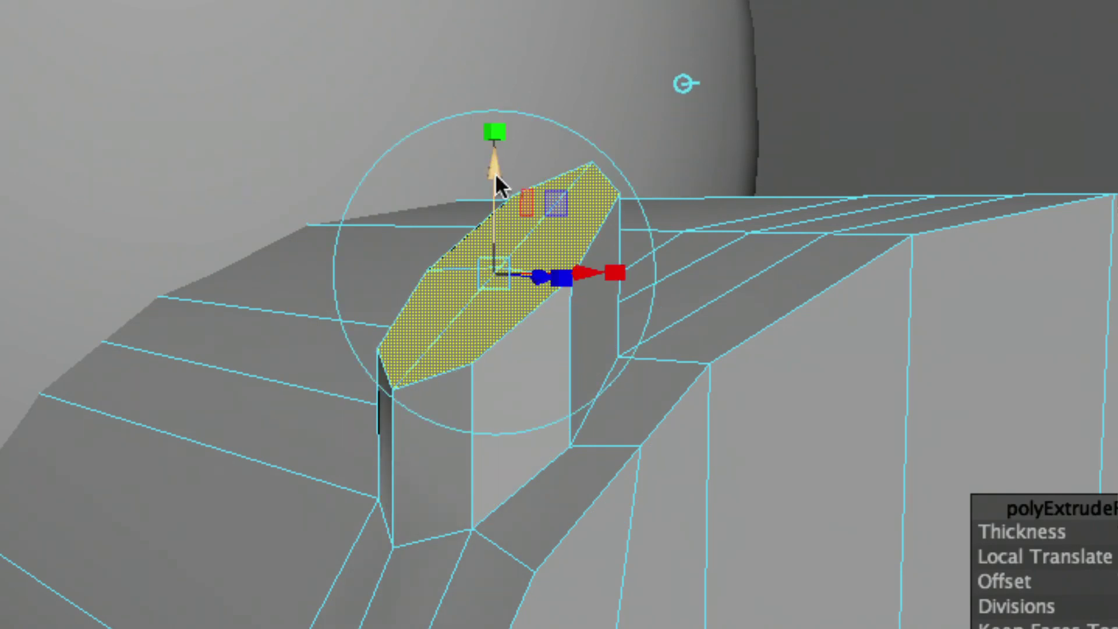
- Flatten the peg's top and nudge the extruded faces along their local axis
{"action": "scroll", "coordinate": [668, 357], "scroll_direction": "down", "scroll_amount": 5}
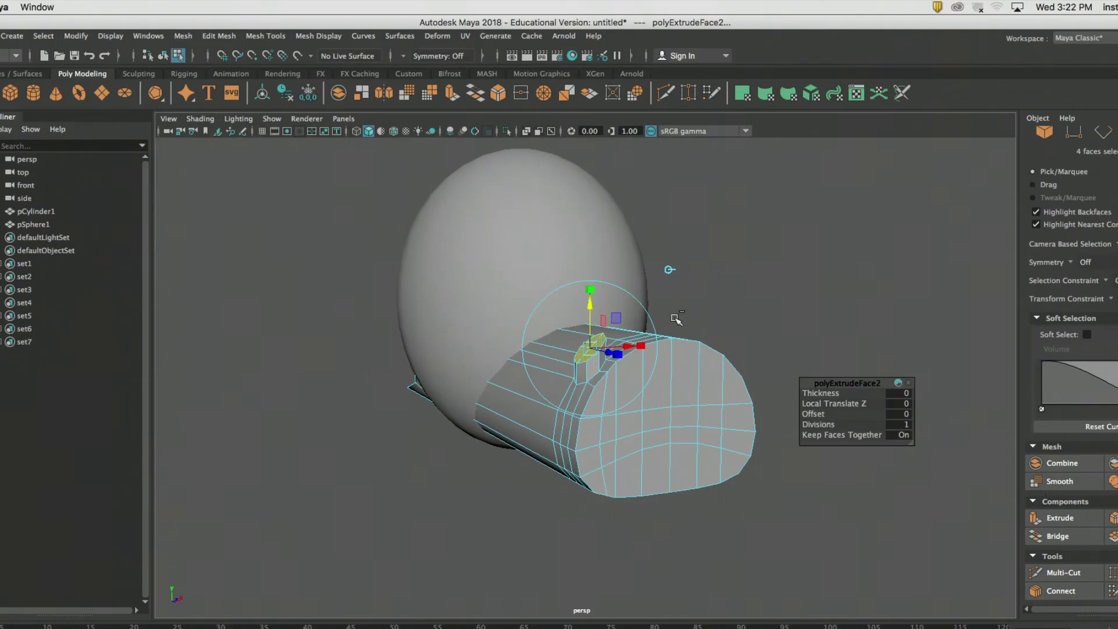
{"action": "left_click_drag", "start_coordinate": [674, 320], "coordinate": [688, 285], "text": "alt"}
{"action": "scroll", "coordinate": [792, 292], "scroll_direction": "up", "scroll_amount": 4}
{"action": "left_click_drag", "start_coordinate": [571, 222], "coordinate": [618, 247]}
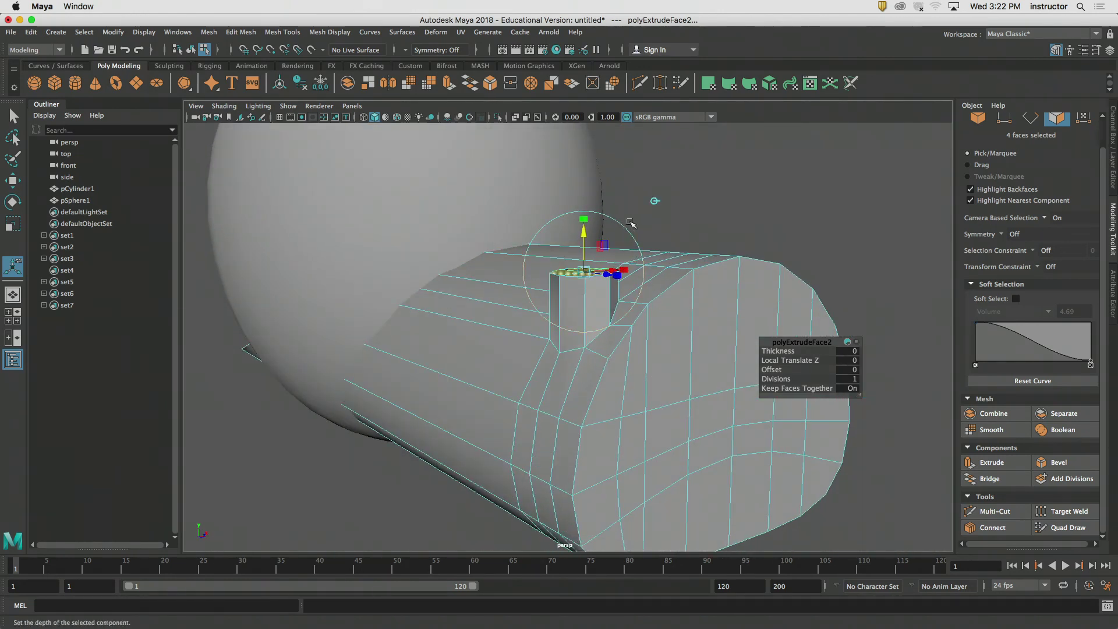
{"action": "left_click", "coordinate": [653, 202]}
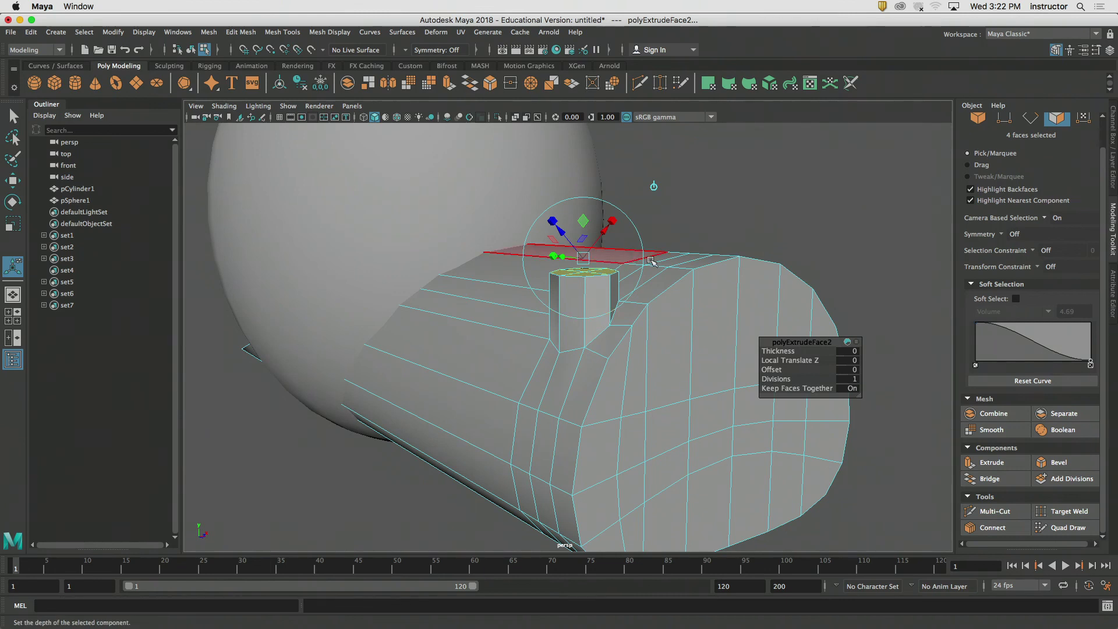
{"action": "left_click_drag", "start_coordinate": [652, 257], "coordinate": [526, 215], "text": "alt"}
{"action": "key", "text": "q"}
{"action": "left_click_drag", "start_coordinate": [415, 241], "coordinate": [558, 286], "text": "alt"}
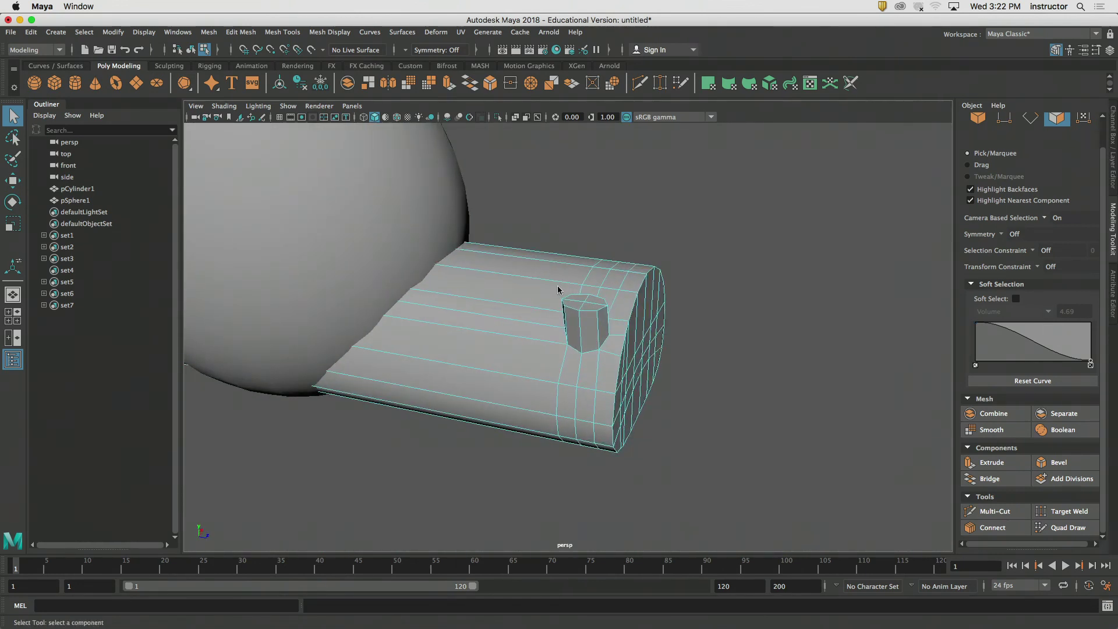
{"action": "left_click_drag", "start_coordinate": [558, 290], "coordinate": [644, 347], "text": "alt"}
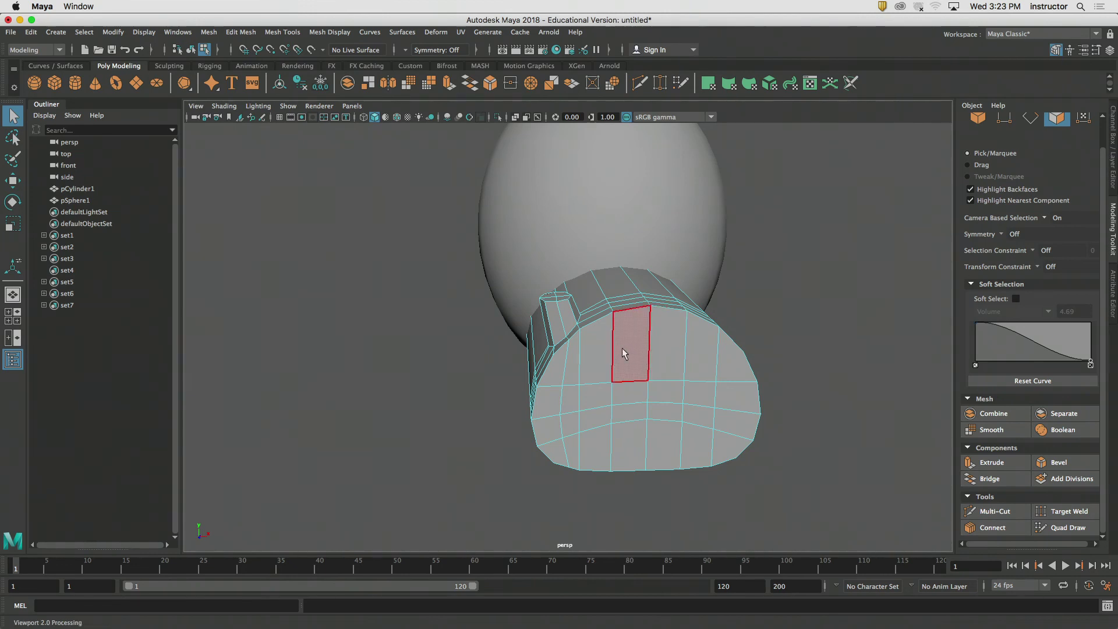
{"action": "left_click_drag", "start_coordinate": [624, 352], "coordinate": [655, 345], "text": "alt"}
{"action": "left_click_drag", "start_coordinate": [513, 307], "coordinate": [557, 302], "text": "alt"}
{"action": "right_click_drag", "start_coordinate": [557, 302], "coordinate": [635, 295], "text": "alt"}
{"action": "left_click_drag", "start_coordinate": [635, 296], "coordinate": [686, 297], "text": "alt"}
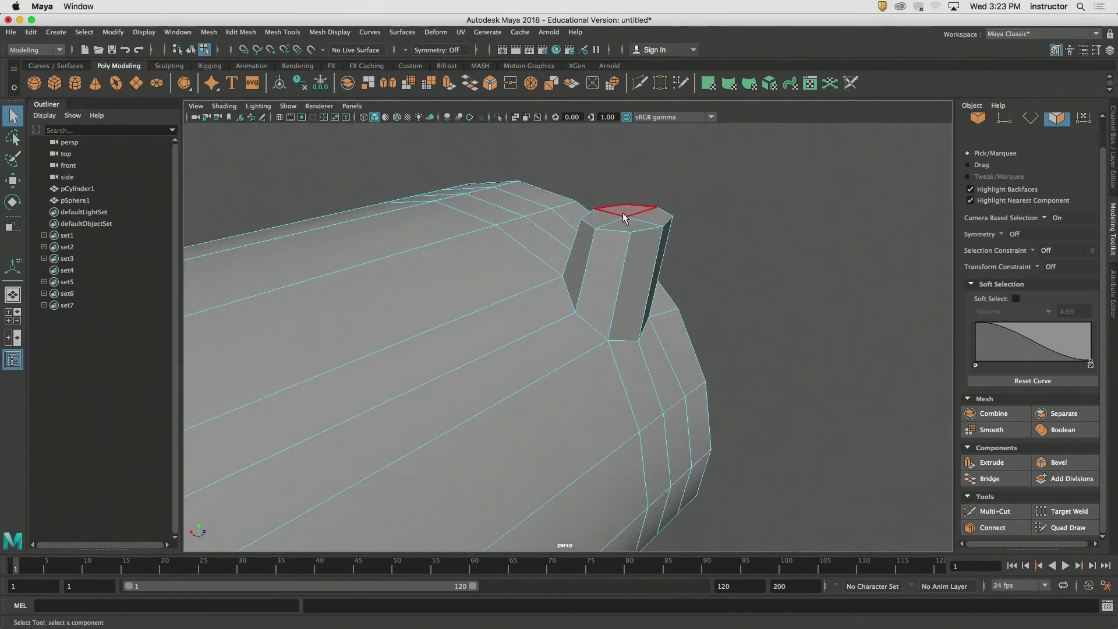
{"action": "left_click_drag", "start_coordinate": [639, 233], "coordinate": [515, 303], "text": "alt"}
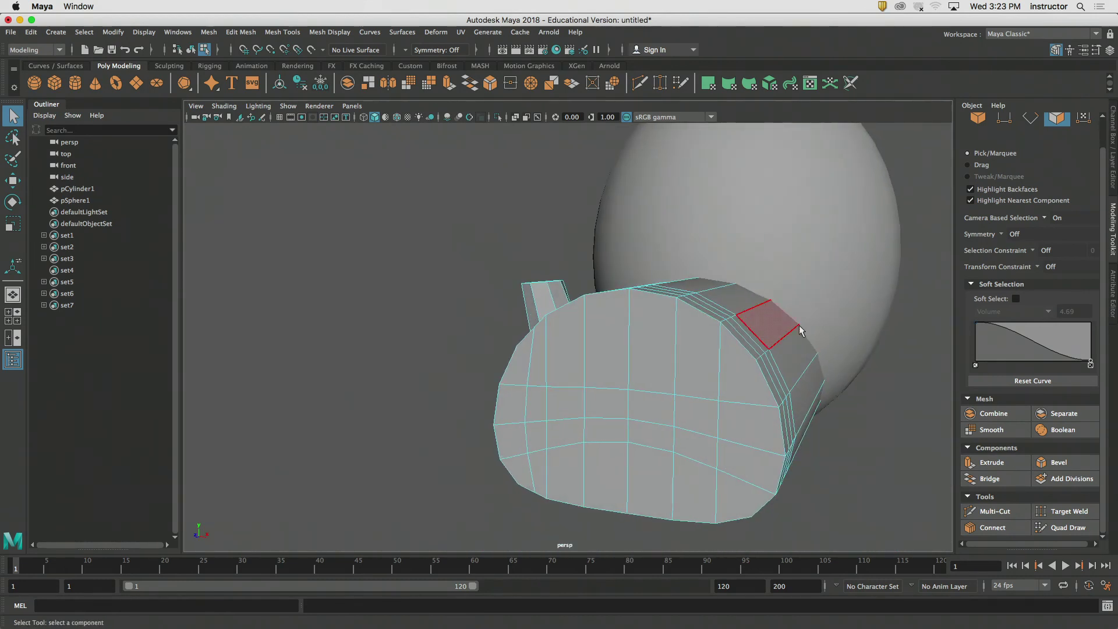
{"action": "left_click_drag", "start_coordinate": [757, 331], "coordinate": [664, 323], "text": "alt"}
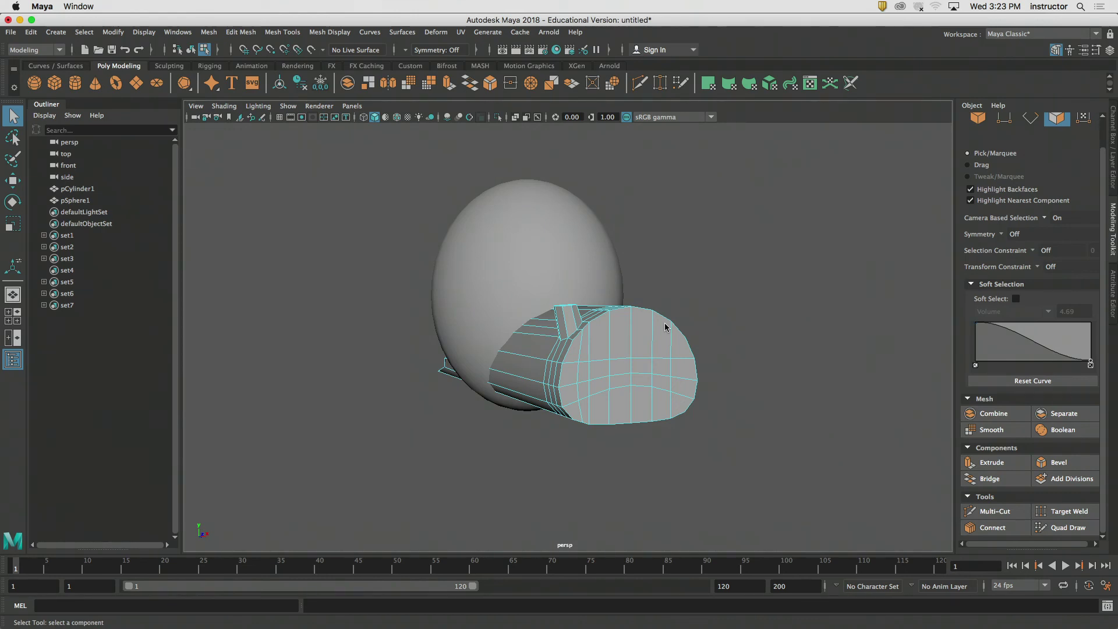
{"action": "left_click_drag", "start_coordinate": [666, 326], "coordinate": [644, 327], "text": "alt"}
{"action": "right_click_drag", "start_coordinate": [643, 328], "coordinate": [718, 328], "text": "alt"}
{"action": "left_click_drag", "start_coordinate": [718, 328], "coordinate": [655, 317], "text": "alt"}
{"action": "right_click_drag", "start_coordinate": [655, 317], "coordinate": [601, 315], "text": "alt"}
- In front view, turn Camera Based Selection off and box-select one half's faces
{"action": "key", "text": "space"}
{"action": "left_click_drag", "start_coordinate": [605, 314], "coordinate": [606, 340]}
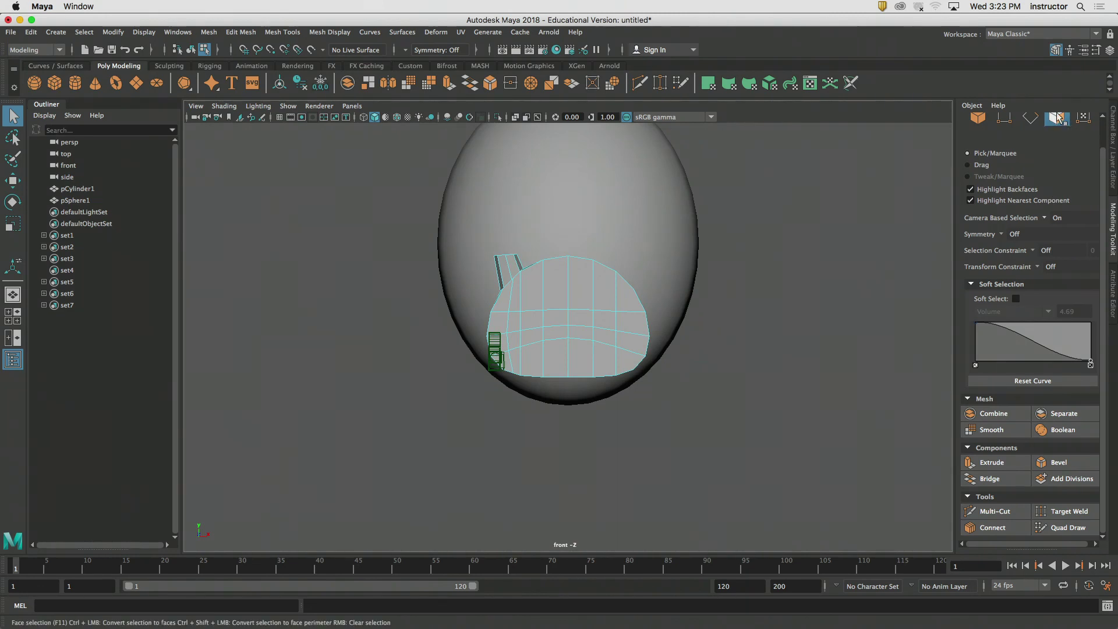
{"action": "left_click", "coordinate": [1055, 220]}
{"action": "left_click", "coordinate": [1057, 226]}
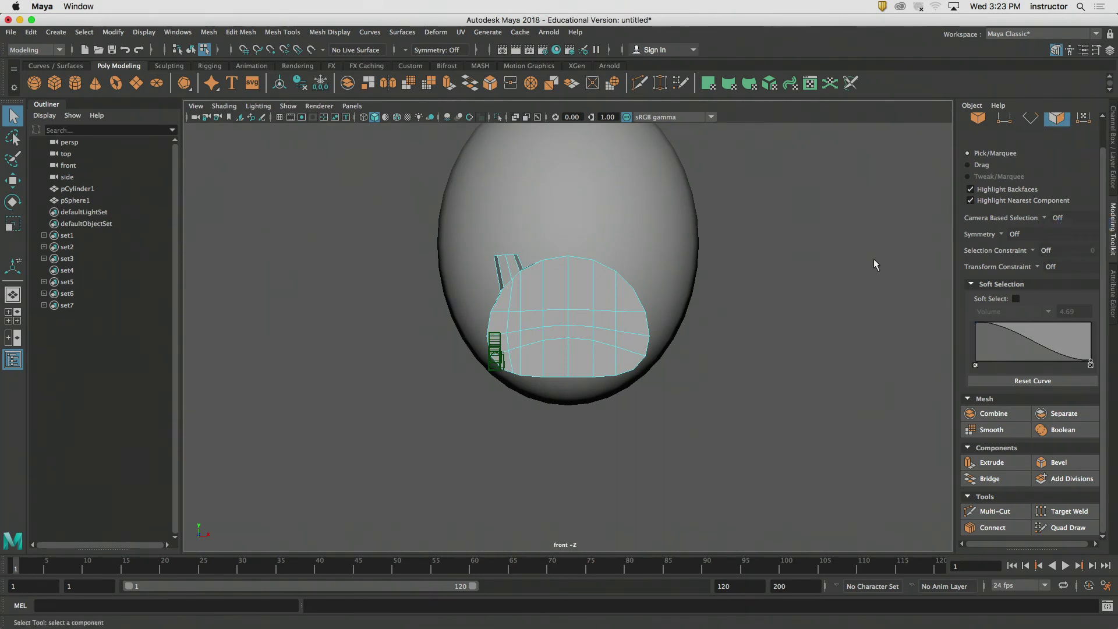
{"action": "left_click_drag", "start_coordinate": [842, 206], "coordinate": [583, 470]}
- Reselect the 42 faces at the cylinder's end and delete them
{"action": "key", "text": "space"}
{"action": "left_click_drag", "start_coordinate": [765, 351], "coordinate": [762, 309]}
{"action": "left_click_drag", "start_coordinate": [772, 309], "coordinate": [707, 332], "text": "alt"}
{"action": "right_click_drag", "start_coordinate": [707, 332], "coordinate": [608, 325], "text": "alt"}
{"action": "left_click_drag", "start_coordinate": [693, 324], "coordinate": [418, 252], "text": "alt"}
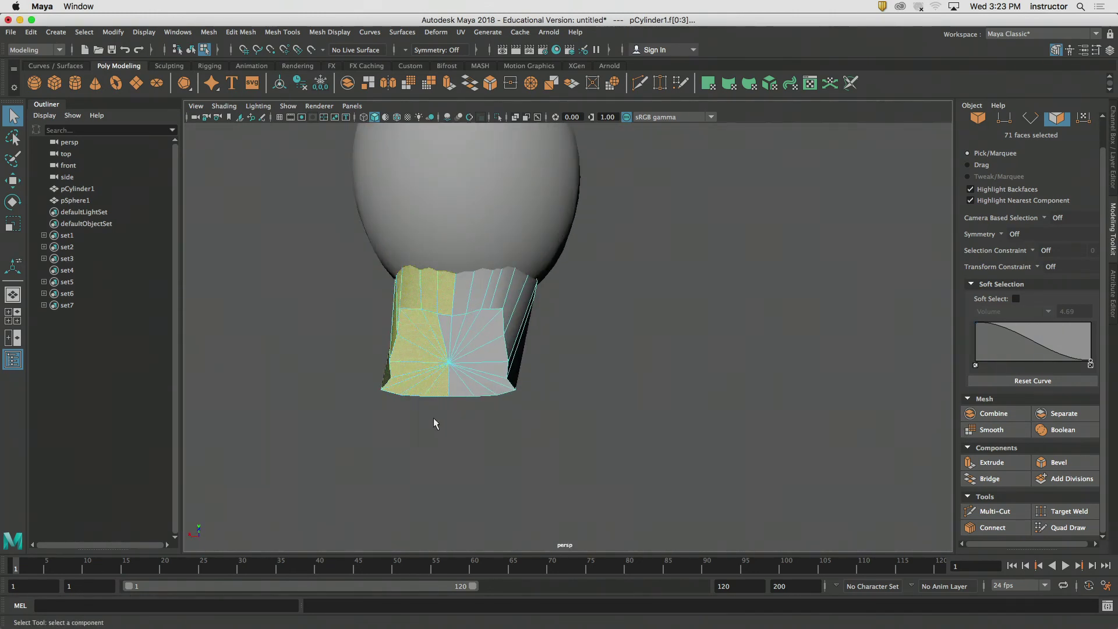
{"action": "scroll", "coordinate": [398, 385], "scroll_direction": "up", "scroll_amount": 8}
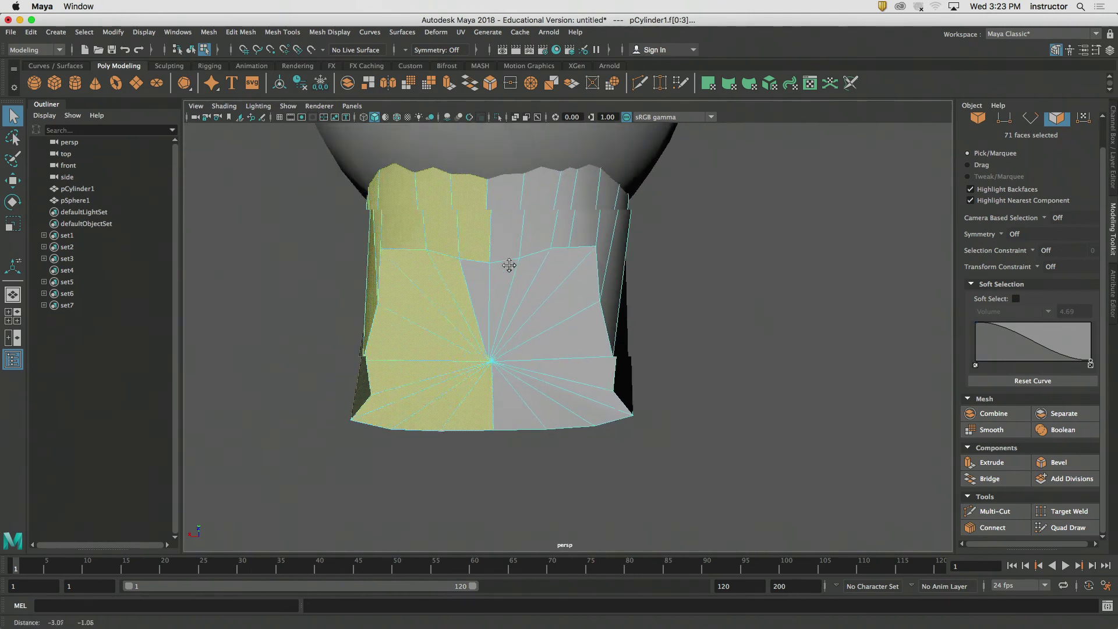
{"action": "left_click_drag", "start_coordinate": [488, 287], "coordinate": [453, 278], "text": "alt"}
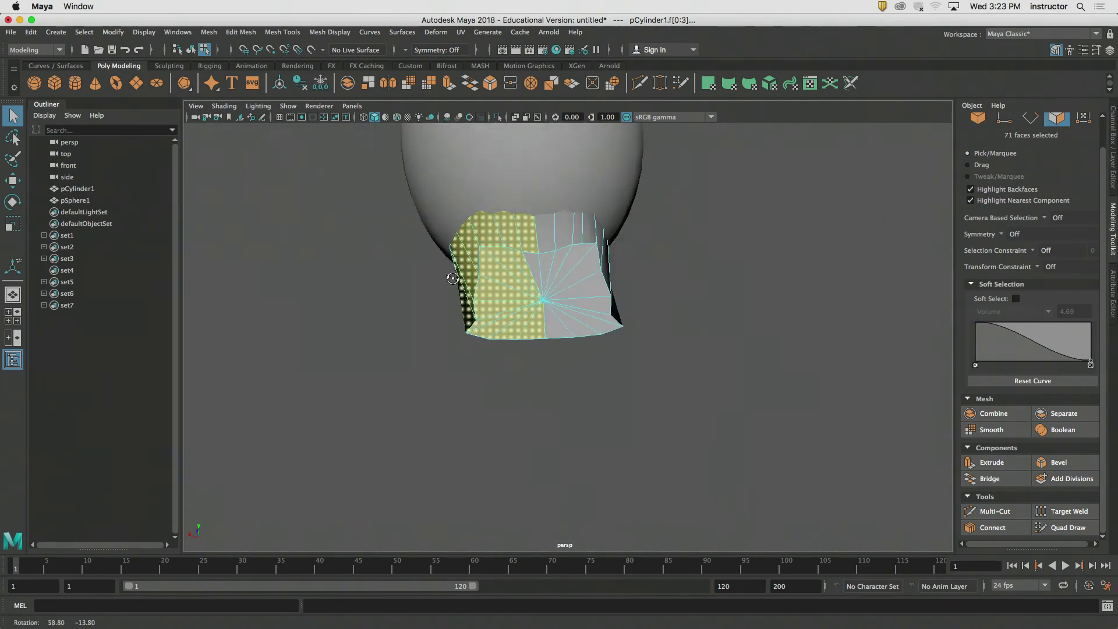
{"action": "left_click_drag", "start_coordinate": [492, 310], "coordinate": [336, 308], "text": "alt"}
{"action": "left_click_drag", "start_coordinate": [554, 324], "coordinate": [599, 296], "text": "alt"}
{"action": "left_click_drag", "start_coordinate": [685, 241], "coordinate": [669, 242], "text": "alt"}
{"action": "left_click_drag", "start_coordinate": [756, 230], "coordinate": [647, 342]}
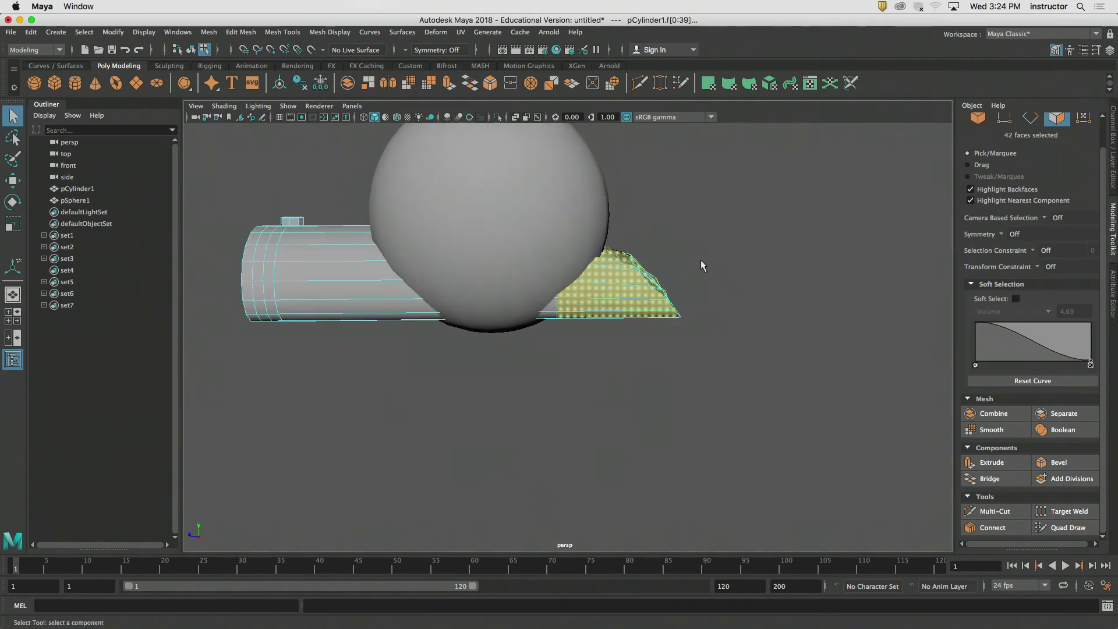
{"action": "key", "text": "Delete"}
{"action": "left_click_drag", "start_coordinate": [703, 260], "coordinate": [740, 262], "text": "alt"}
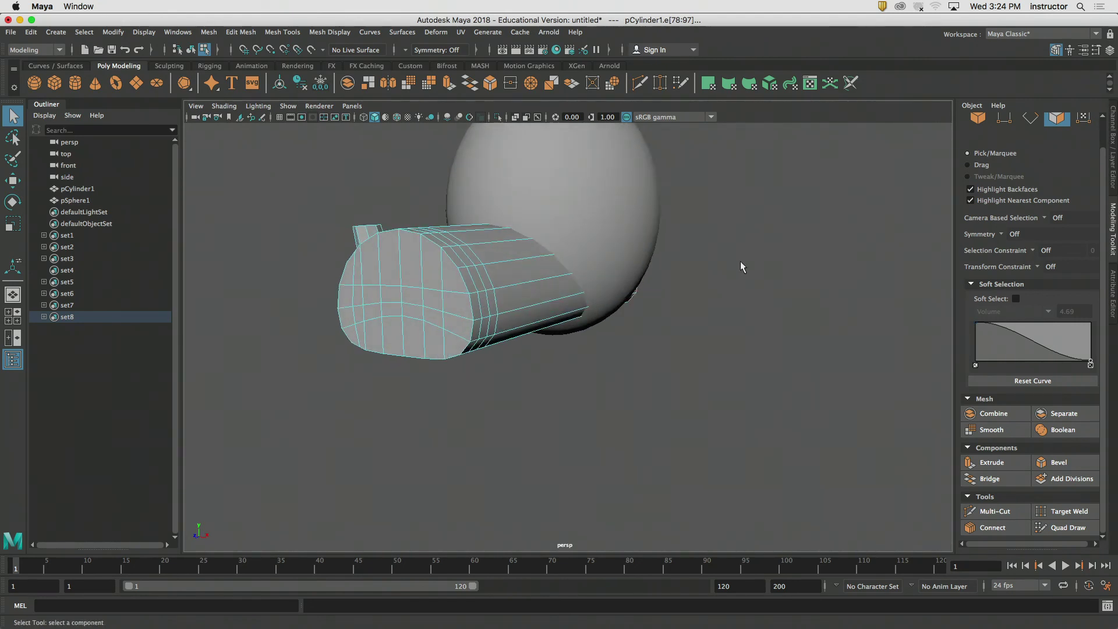
{"action": "left_click_drag", "start_coordinate": [694, 243], "coordinate": [724, 282], "text": "alt"}
- Box-select the remaining 52 faces on that side in front view and delete them
{"action": "key", "text": "space"}
{"action": "left_click_drag", "start_coordinate": [811, 204], "coordinate": [590, 448]}
{"action": "key", "text": "space"}
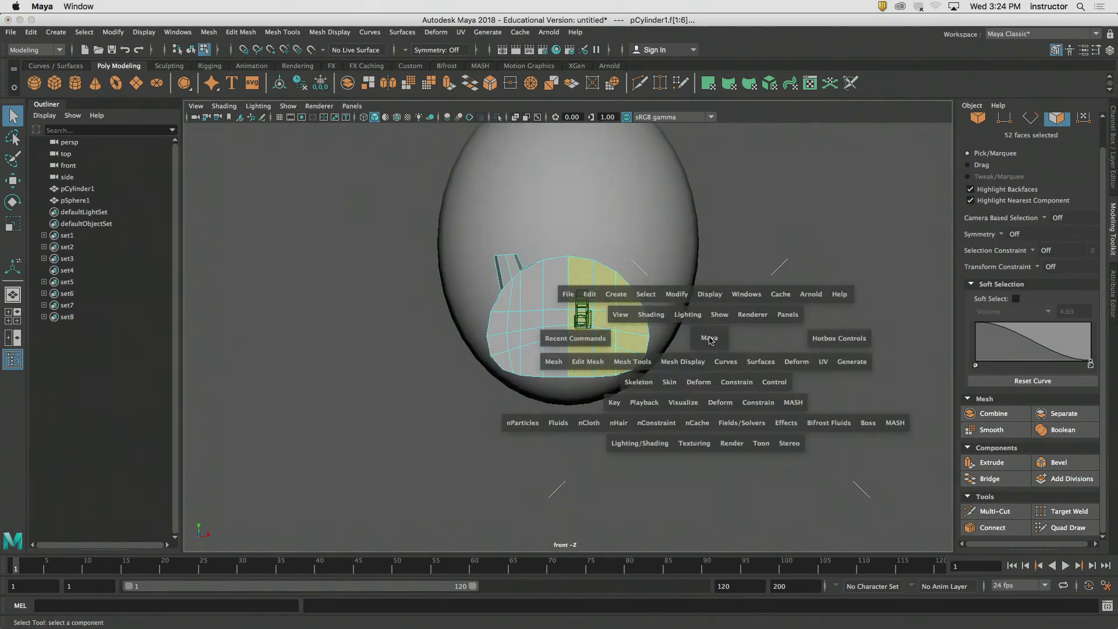
{"action": "left_click_drag", "start_coordinate": [710, 337], "coordinate": [717, 307]}
{"action": "left_click_drag", "start_coordinate": [728, 293], "coordinate": [760, 330], "text": "alt"}
{"action": "key", "text": "Delete"}
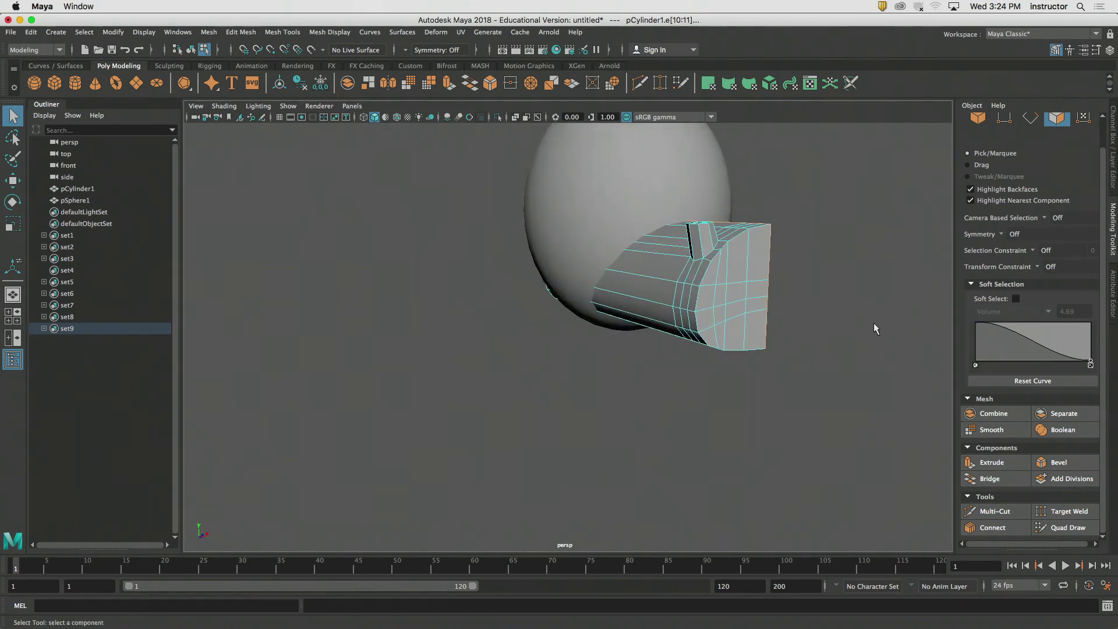
{"action": "left_click", "coordinate": [873, 323]}
{"action": "middle_click_drag", "start_coordinate": [708, 264], "coordinate": [613, 305], "text": "alt"}
{"action": "right_click_drag", "start_coordinate": [613, 305], "coordinate": [815, 248], "text": "alt"}
{"action": "middle_click_drag", "start_coordinate": [820, 244], "coordinate": [701, 343], "text": "alt"}
{"action": "right_click_drag", "start_coordinate": [702, 344], "coordinate": [636, 339], "text": "alt"}
{"action": "middle_click_drag", "start_coordinate": [636, 339], "coordinate": [600, 298], "text": "alt"}
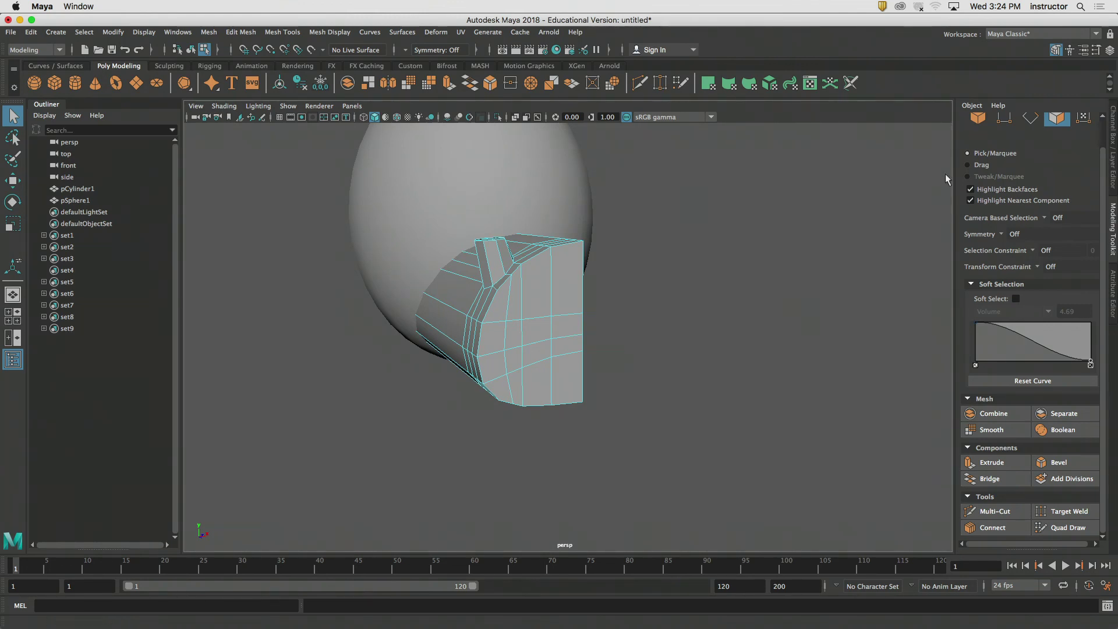
- Switch to object mode so the half-cylinder is selected as one object
{"action": "key", "text": "F8"}
{"action": "scroll", "coordinate": [763, 235], "scroll_direction": "down", "scroll_amount": 2}
{"action": "middle_click_drag", "start_coordinate": [732, 226], "coordinate": [668, 232], "text": "alt"}
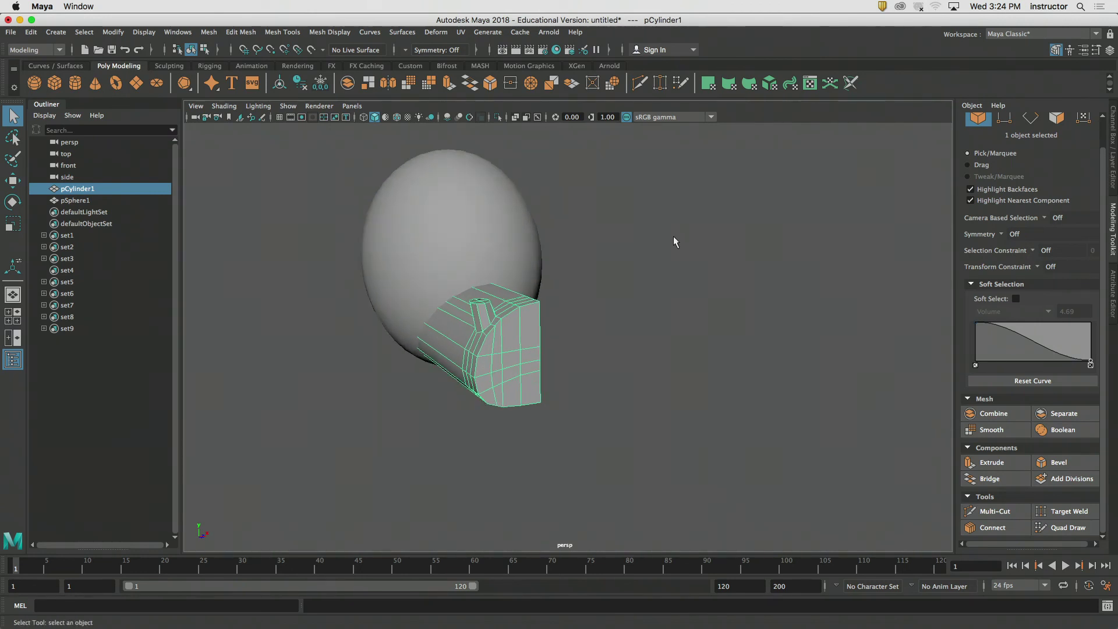
{"action": "left_click_drag", "start_coordinate": [672, 227], "coordinate": [609, 237], "text": "alt"}
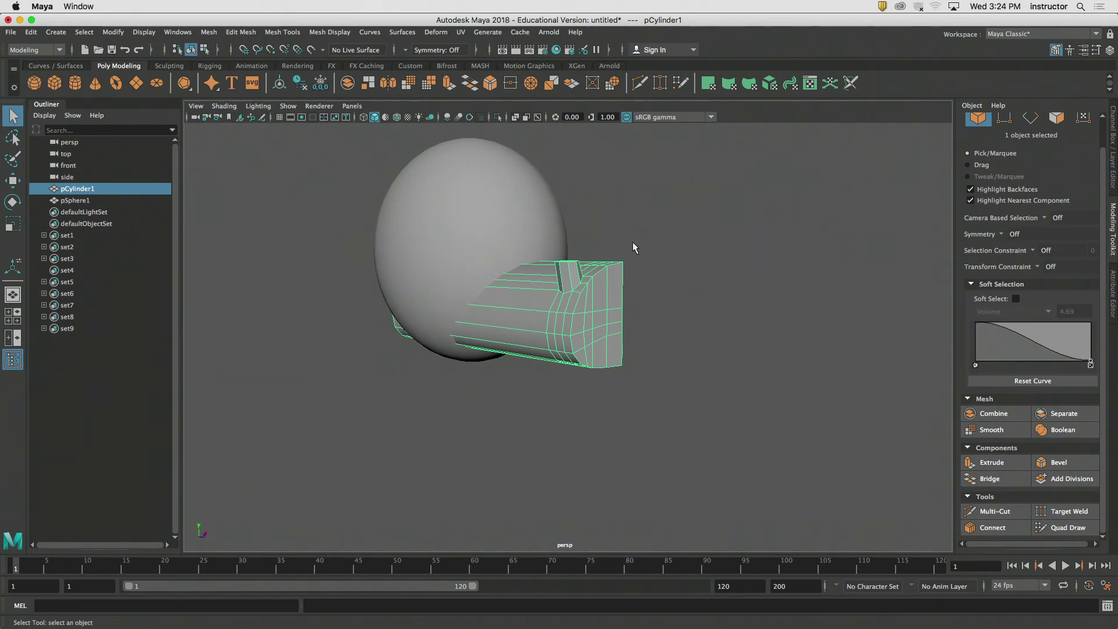
{"action": "scroll", "coordinate": [799, 215], "scroll_direction": "up", "scroll_amount": 10}
{"action": "scroll", "coordinate": [782, 249], "scroll_direction": "down", "scroll_amount": 4}
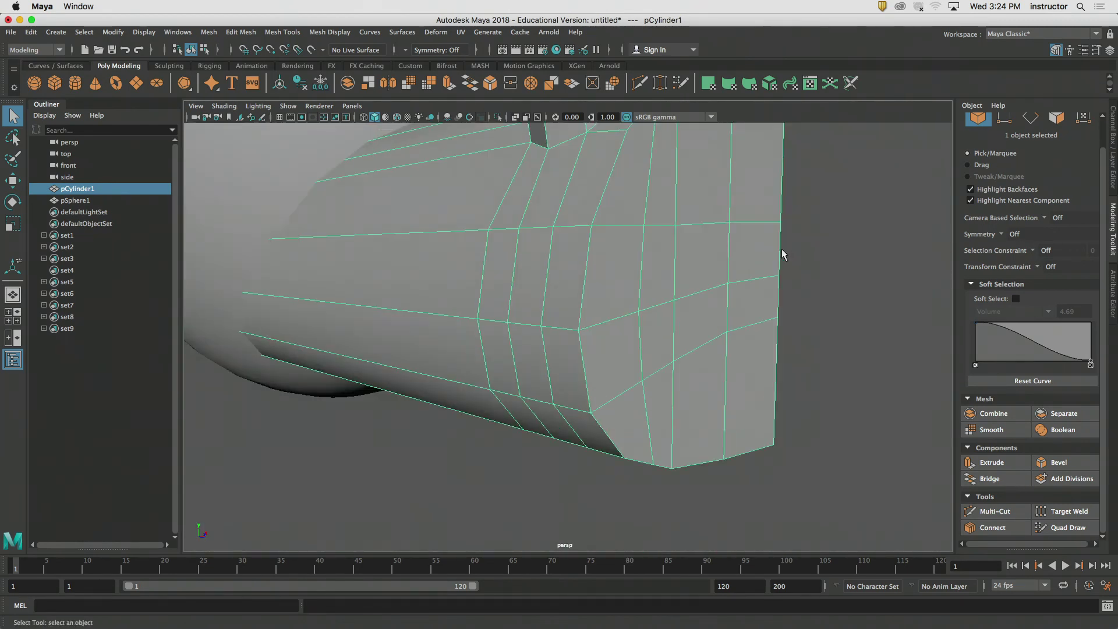
{"action": "middle_click_drag", "start_coordinate": [850, 222], "coordinate": [796, 268], "text": "alt"}
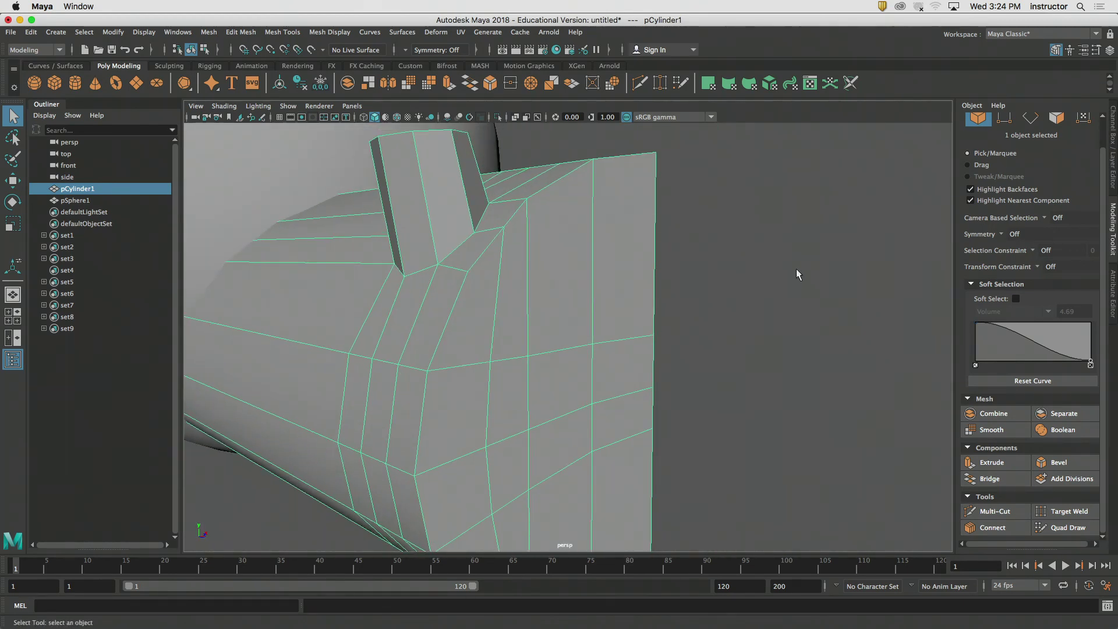
{"action": "right_click_drag", "start_coordinate": [796, 268], "coordinate": [701, 277], "text": "alt"}
- Activate the Move tool and change the viewport to the front view
{"action": "key", "text": "w"}
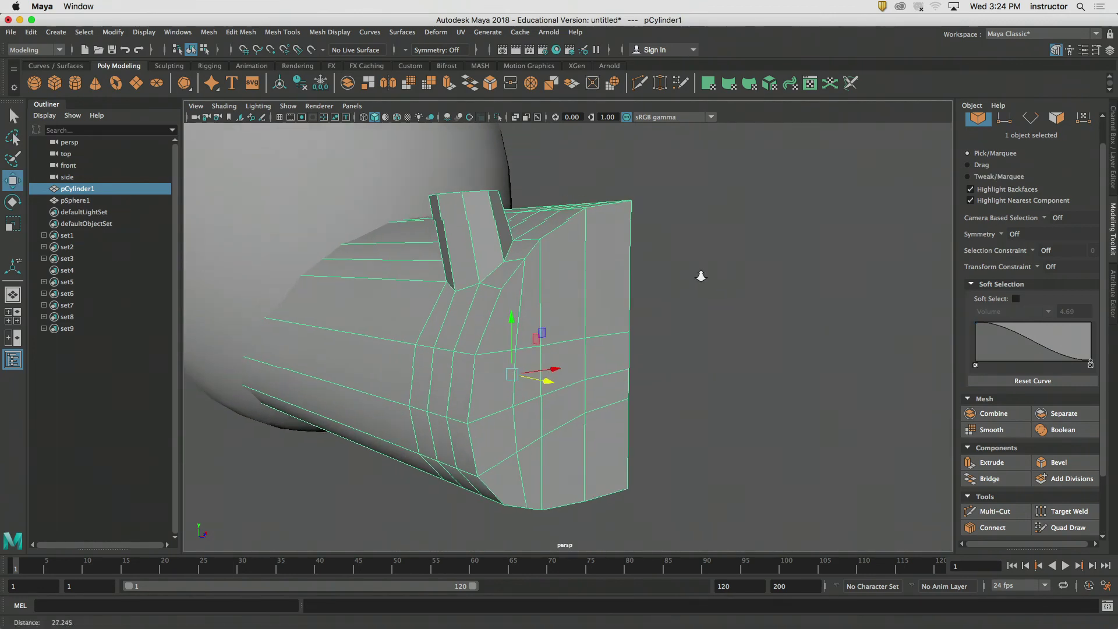
{"action": "left_click_drag", "start_coordinate": [701, 276], "coordinate": [676, 278], "text": "alt"}
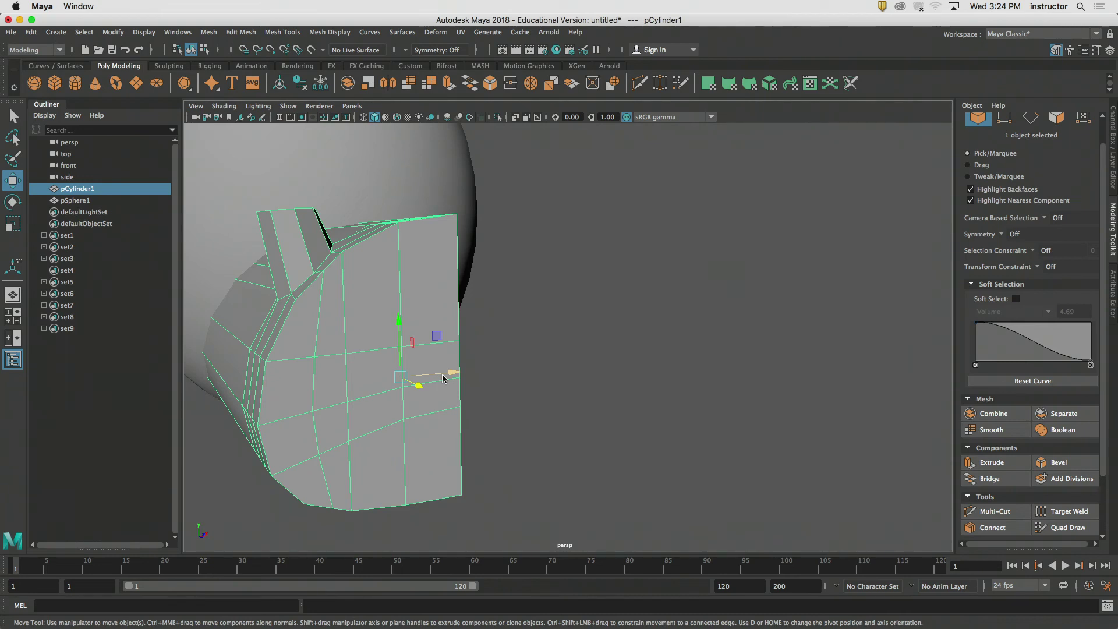
{"action": "key", "text": "space"}
{"action": "left_click_drag", "start_coordinate": [499, 398], "coordinate": [516, 428]}
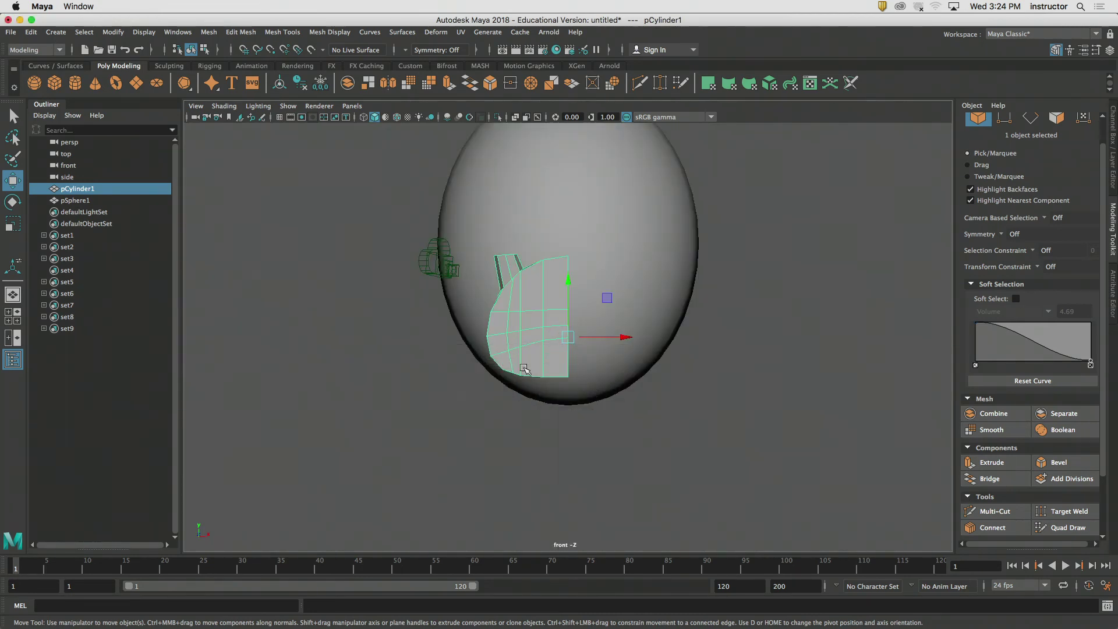
- Enter pivot editing, slide the pivot right along X, then undo that move
{"action": "middle_click_drag", "start_coordinate": [545, 325], "coordinate": [544, 342], "text": "alt"}
{"action": "right_click_drag", "start_coordinate": [544, 342], "coordinate": [724, 385], "text": "alt"}
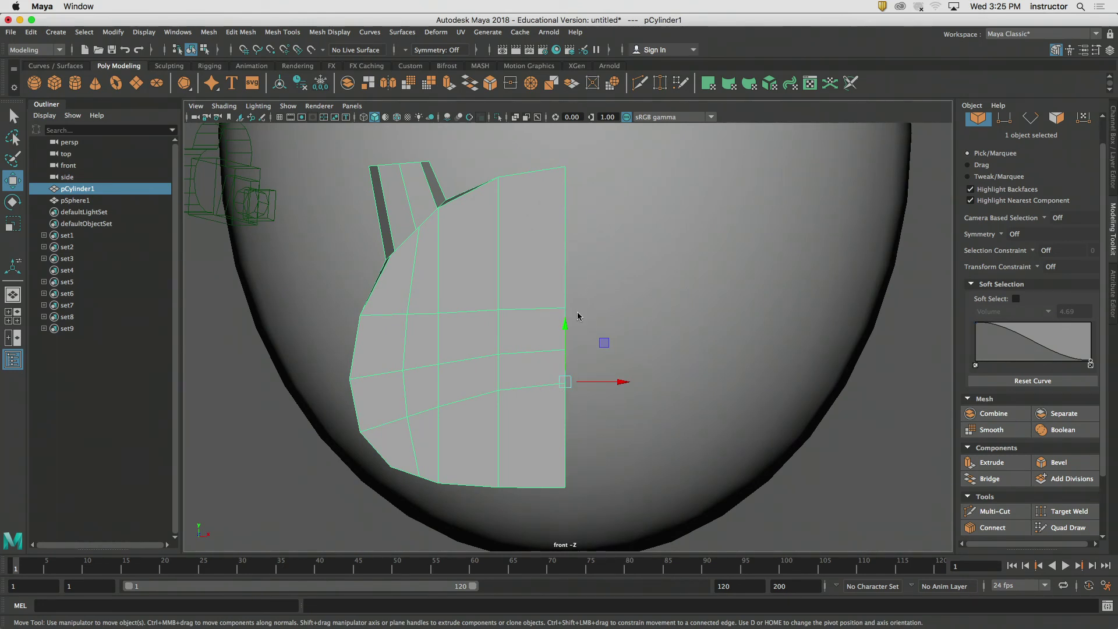
{"action": "right_click_drag", "start_coordinate": [635, 339], "coordinate": [501, 356], "text": "alt"}
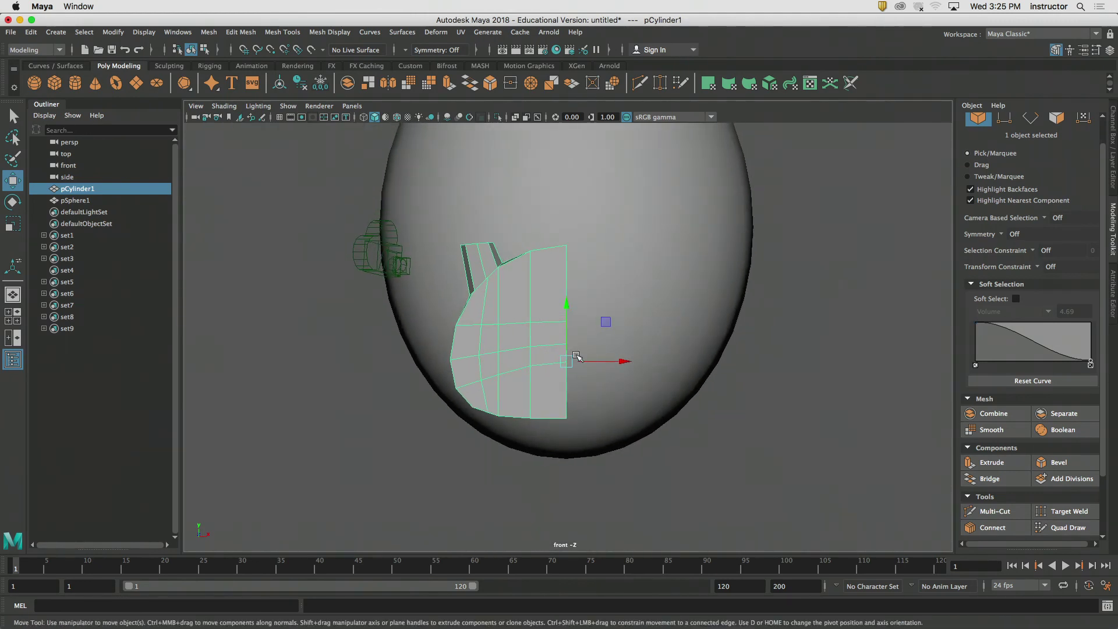
{"action": "right_click_drag", "start_coordinate": [623, 362], "coordinate": [797, 387], "text": "alt"}
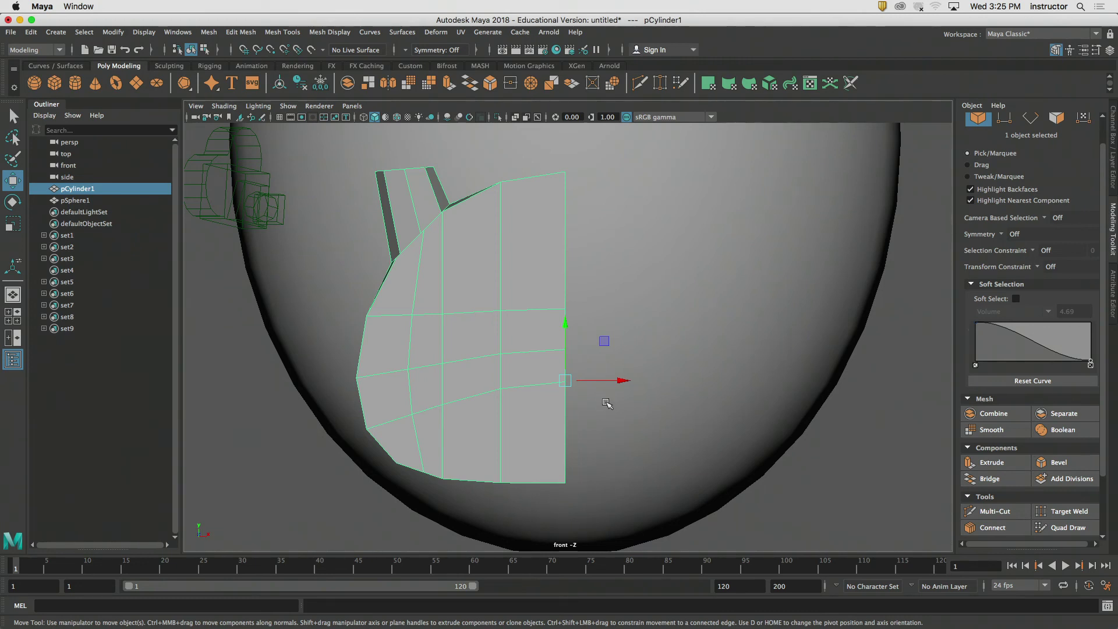
{"action": "key", "text": "d"}
{"action": "left_click_drag", "start_coordinate": [619, 382], "coordinate": [810, 387]}
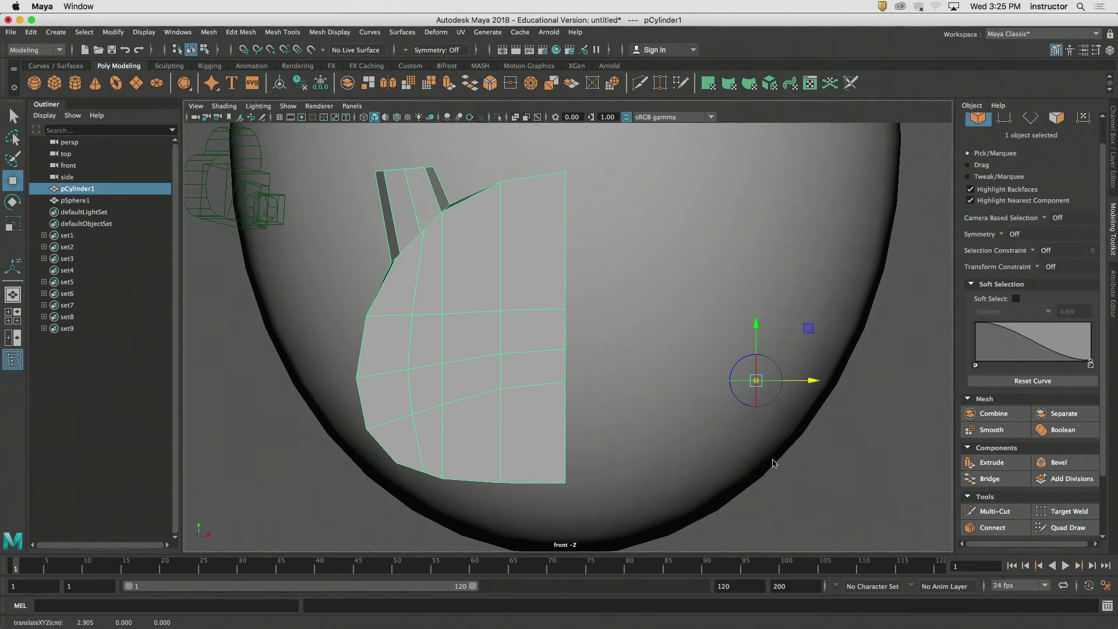
{"action": "key", "text": "ctrl+z"}
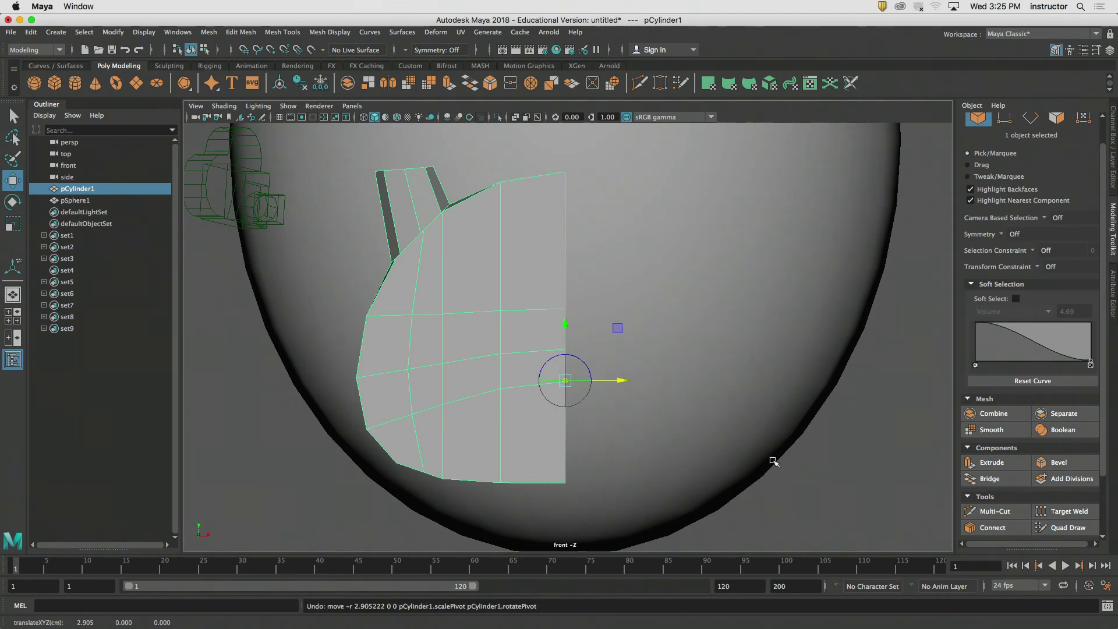
{"action": "key", "text": "d"}
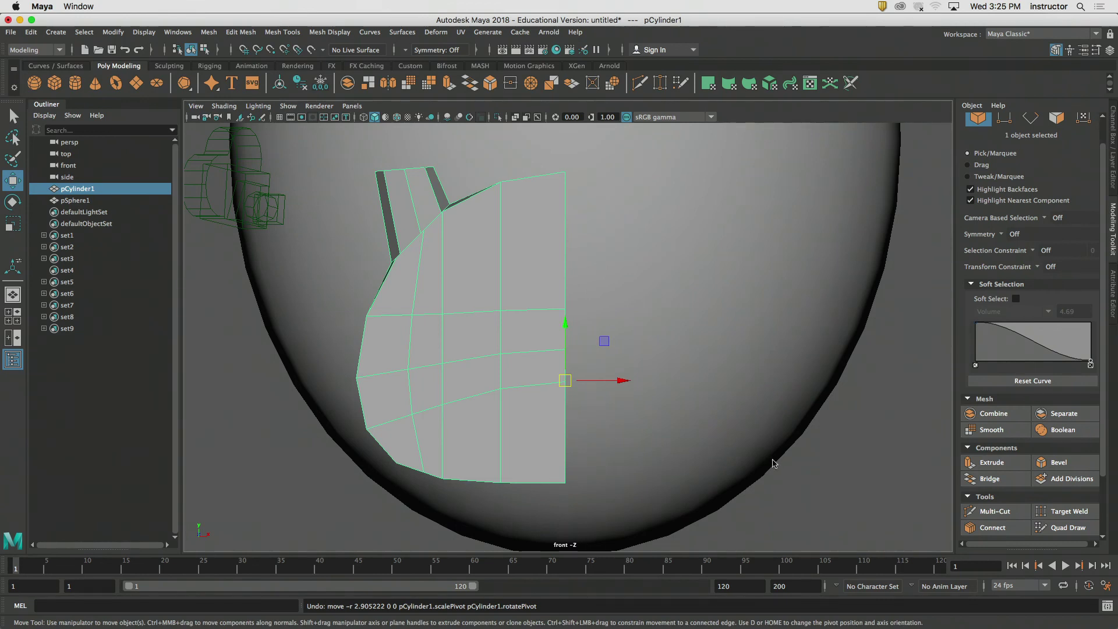
- Move the pivot along X to about 2.79, then return to Select and deselect
{"action": "key", "text": "d"}
{"action": "key", "text": "d"}
{"action": "key", "text": "d"}
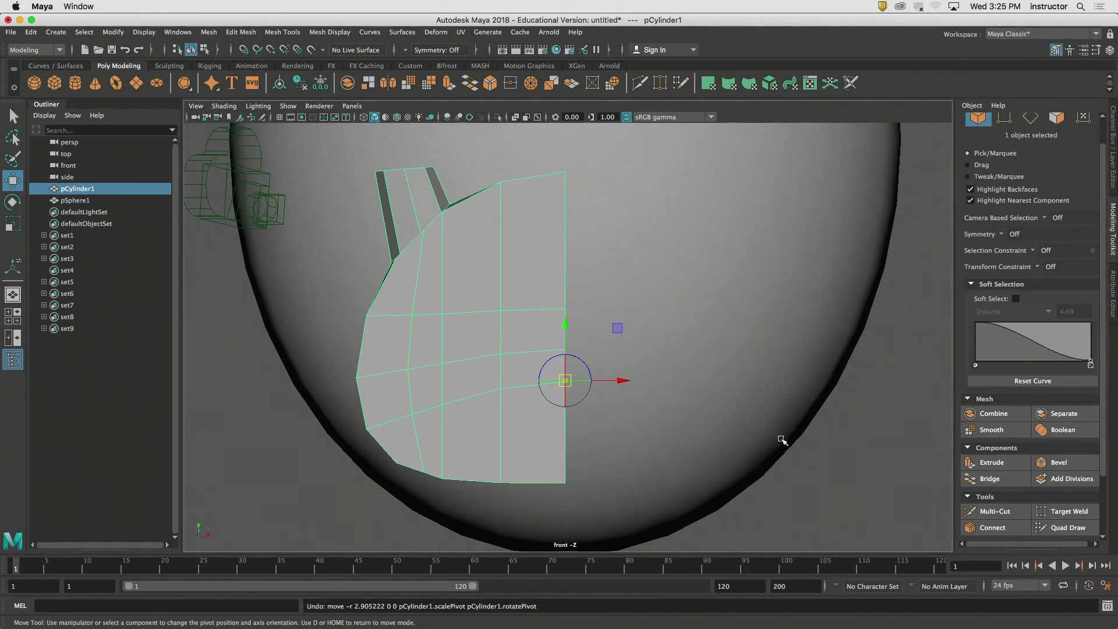
{"action": "left_click_drag", "start_coordinate": [620, 382], "coordinate": [804, 381]}
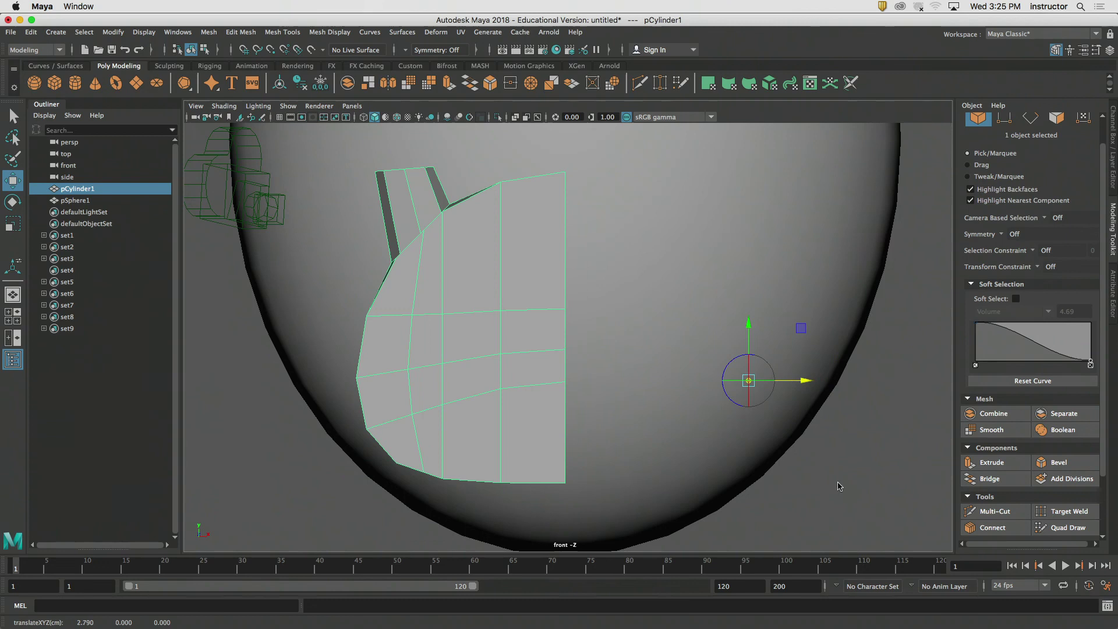
{"action": "key", "text": "q"}
{"action": "left_click", "coordinate": [809, 459]}
{"action": "scroll", "coordinate": [787, 431], "scroll_direction": "down", "scroll_amount": 4}
{"action": "scroll", "coordinate": [786, 431], "scroll_direction": "down", "scroll_amount": 4}
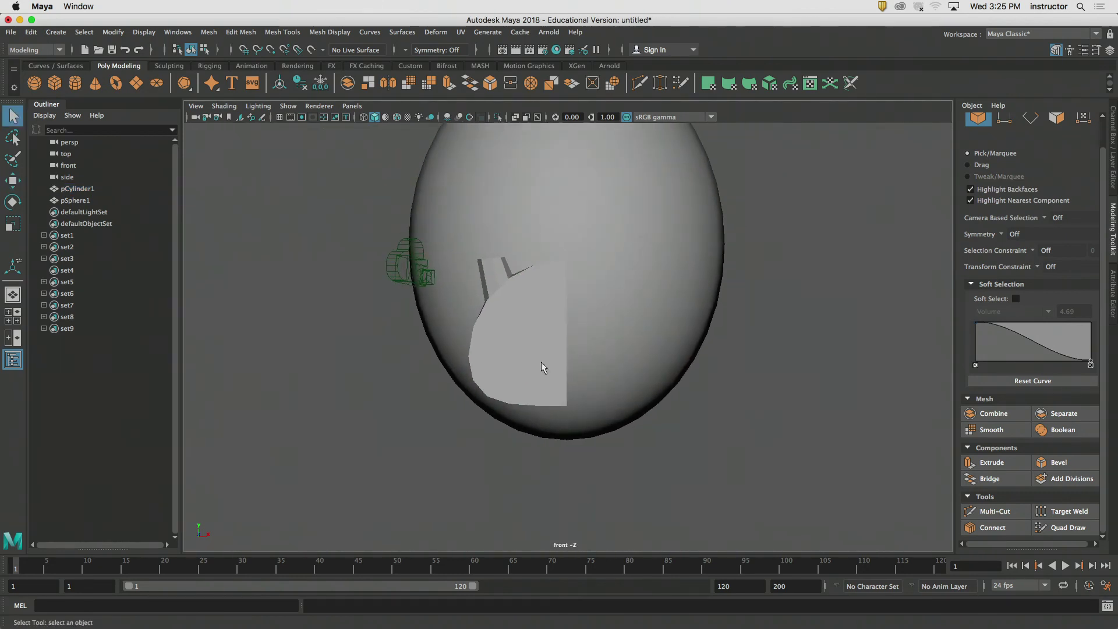
- Select pCylinder1 and switch the viewport back to perspective
{"action": "left_click", "coordinate": [542, 366]}
{"action": "middle_click_drag", "start_coordinate": [606, 344], "coordinate": [593, 347], "text": "alt"}
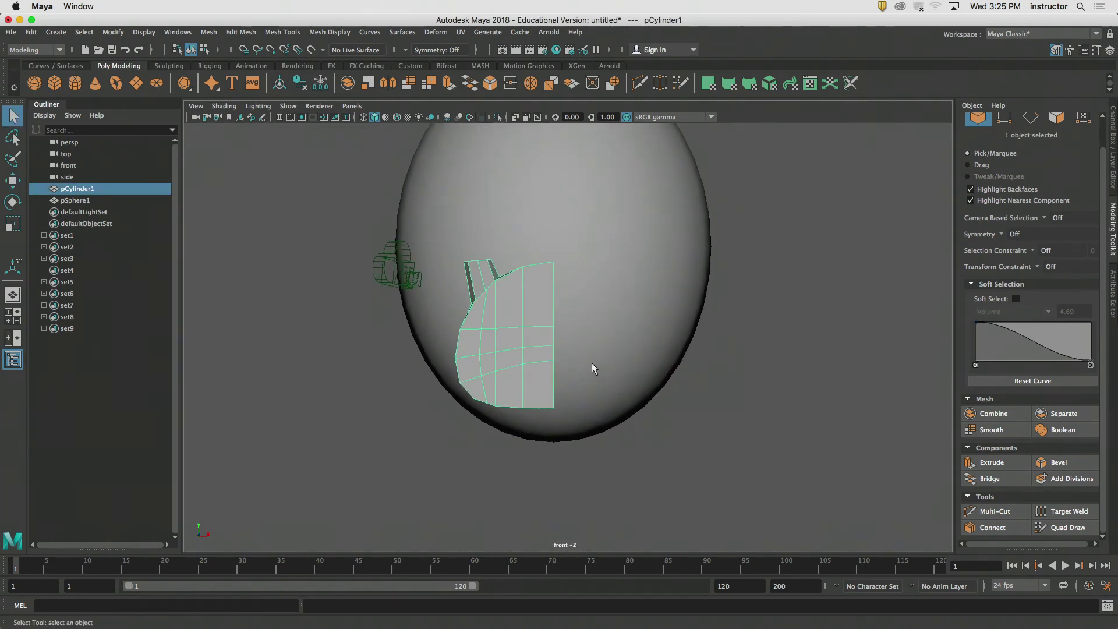
{"action": "left_click", "coordinate": [751, 393]}
{"action": "left_click", "coordinate": [498, 349]}
{"action": "key", "text": "w"}
{"action": "key", "text": "space"}
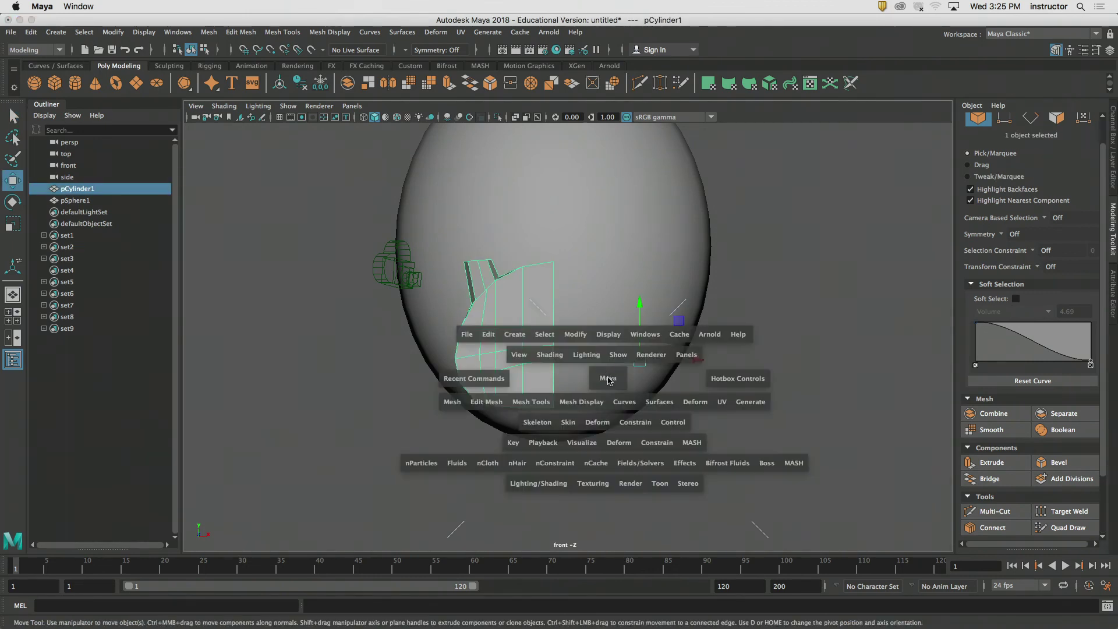
{"action": "left_click_drag", "start_coordinate": [608, 378], "coordinate": [632, 381]}
{"action": "right_click_drag", "start_coordinate": [632, 381], "coordinate": [574, 380], "text": "alt"}
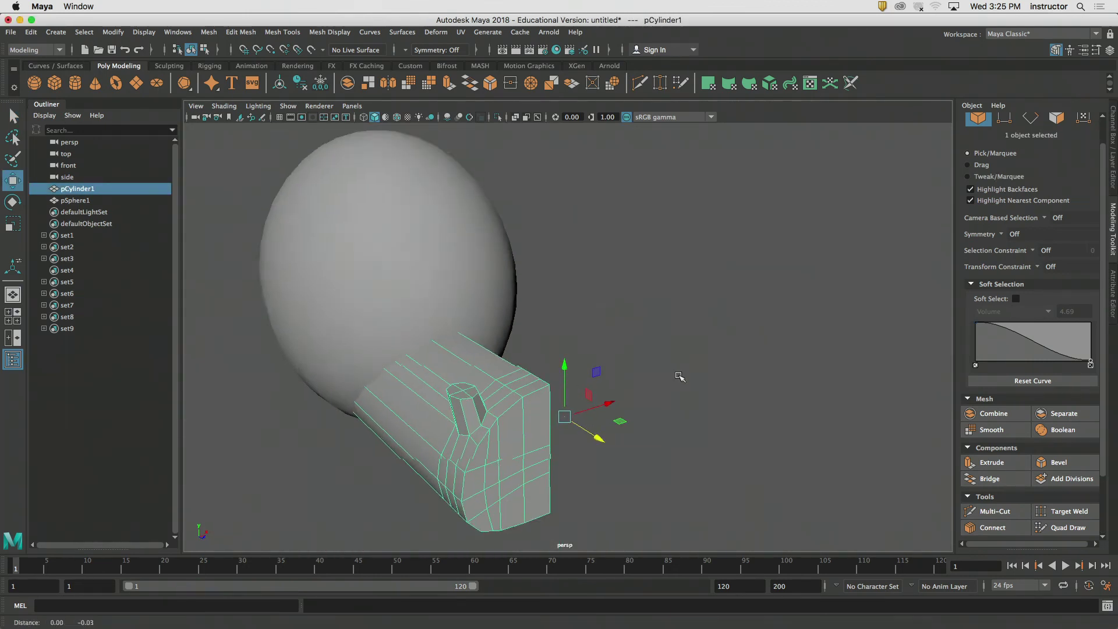
{"action": "middle_click_drag", "start_coordinate": [679, 377], "coordinate": [718, 309], "text": "alt"}
{"action": "left_click_drag", "start_coordinate": [717, 309], "coordinate": [617, 318], "text": "alt"}
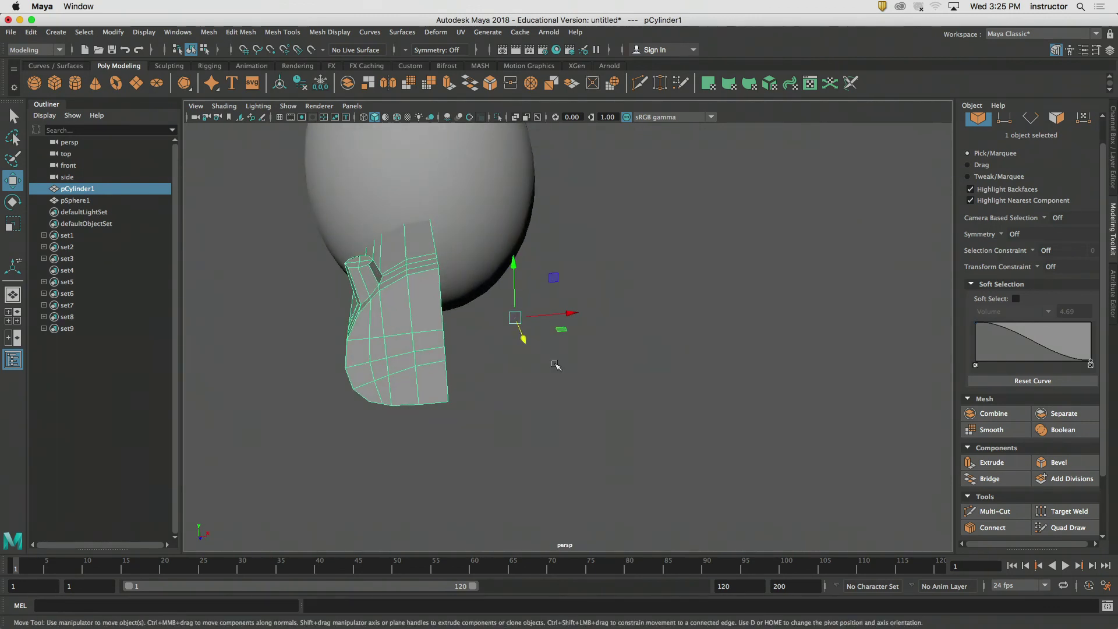
{"action": "mouse_move", "coordinate": [529, 328]}
{"action": "left_mouse_down", "text": "alt"}
{"action": "mouse_move", "coordinate": [544, 332]}
{"action": "mouse_move", "coordinate": [523, 336]}
{"action": "left_mouse_up", "text": "alt"}
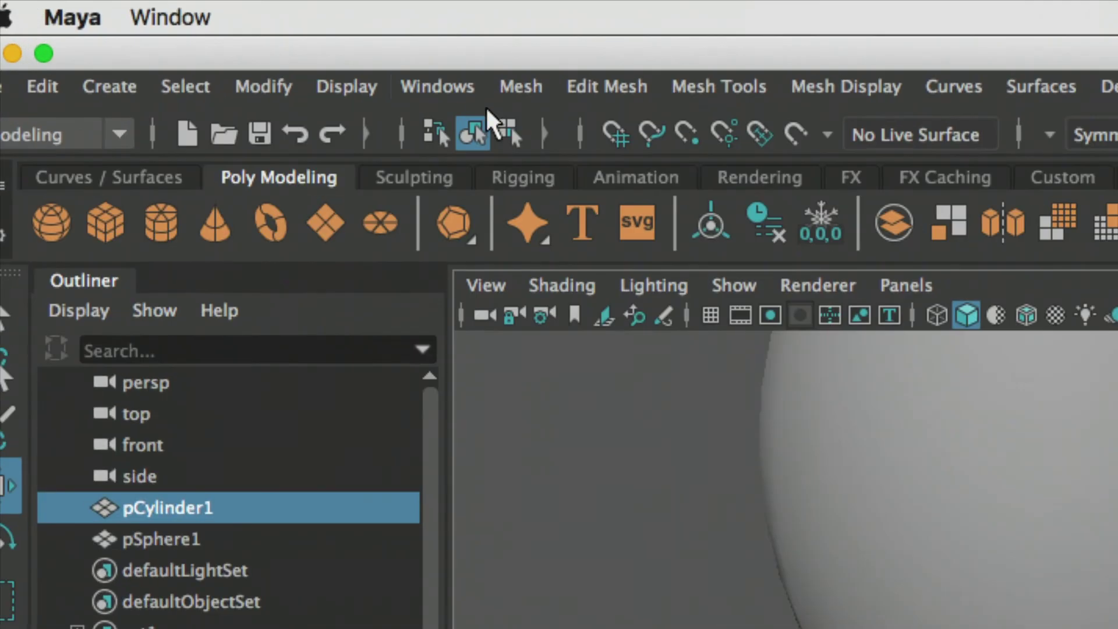
- Apply Mesh > Mirror with default settings across X, creating polyMirror1
{"action": "left_click", "coordinate": [208, 32]}
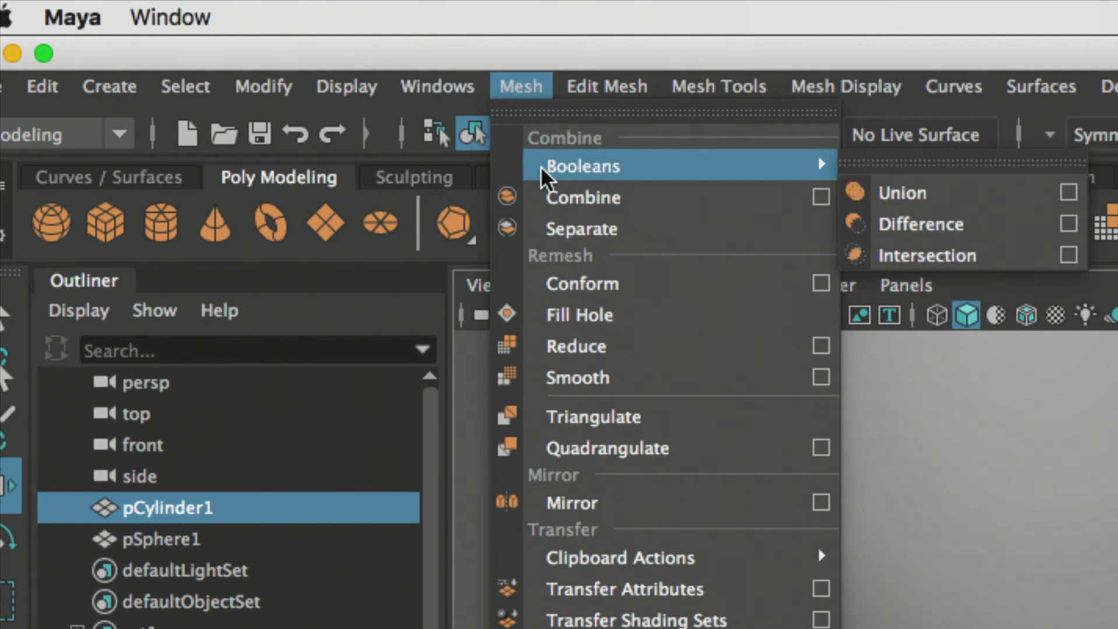
{"action": "mouse_move", "coordinate": [606, 87]}
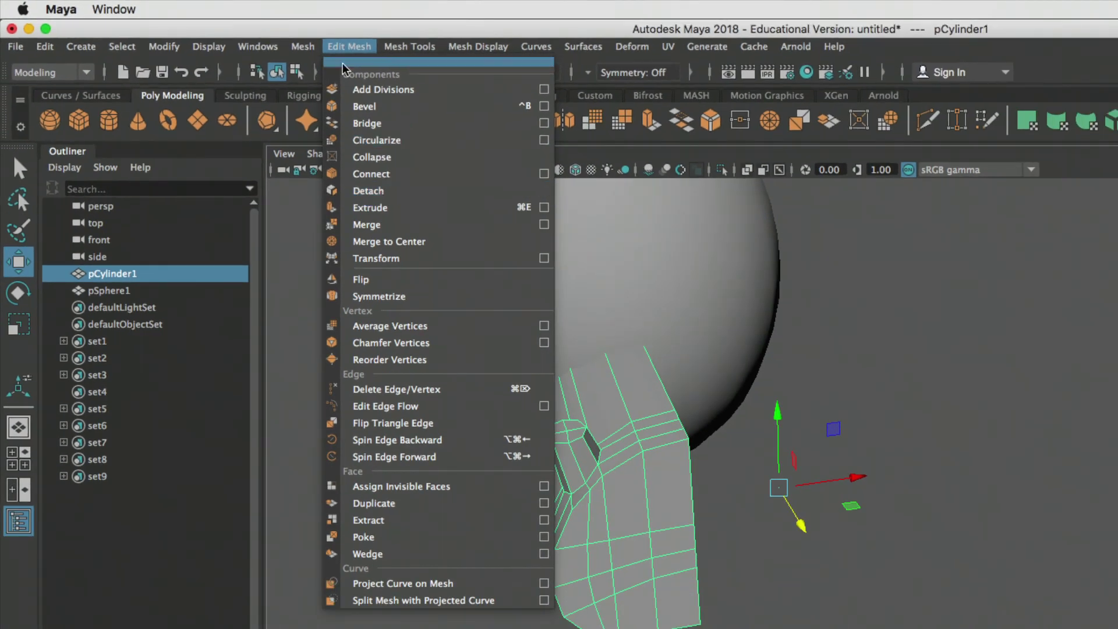
{"action": "mouse_move", "coordinate": [303, 47]}
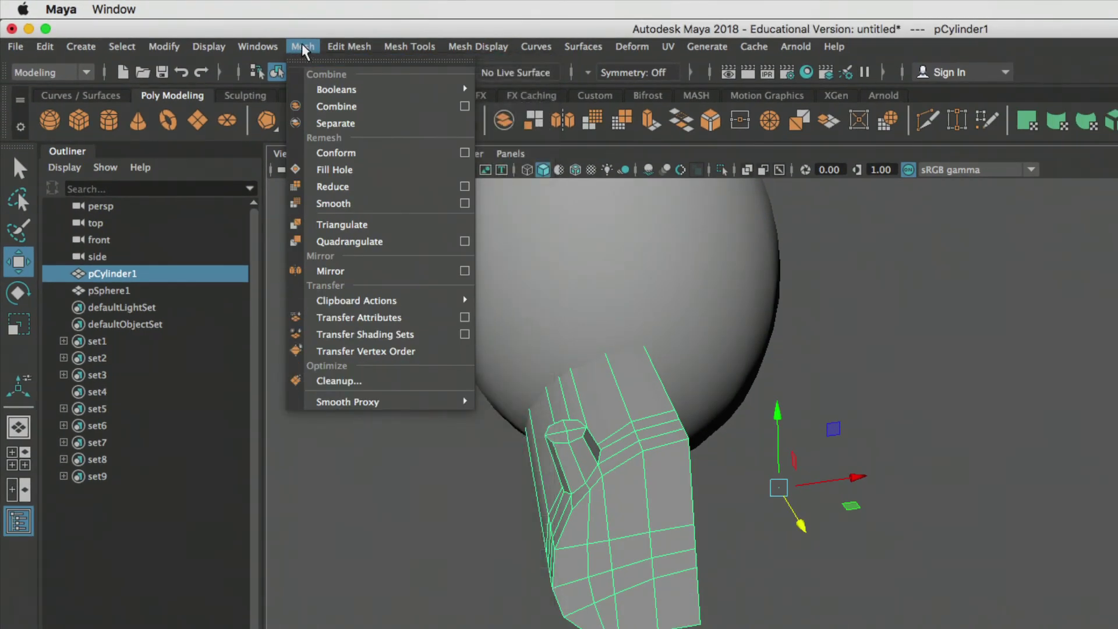
{"action": "left_click", "coordinate": [348, 272]}
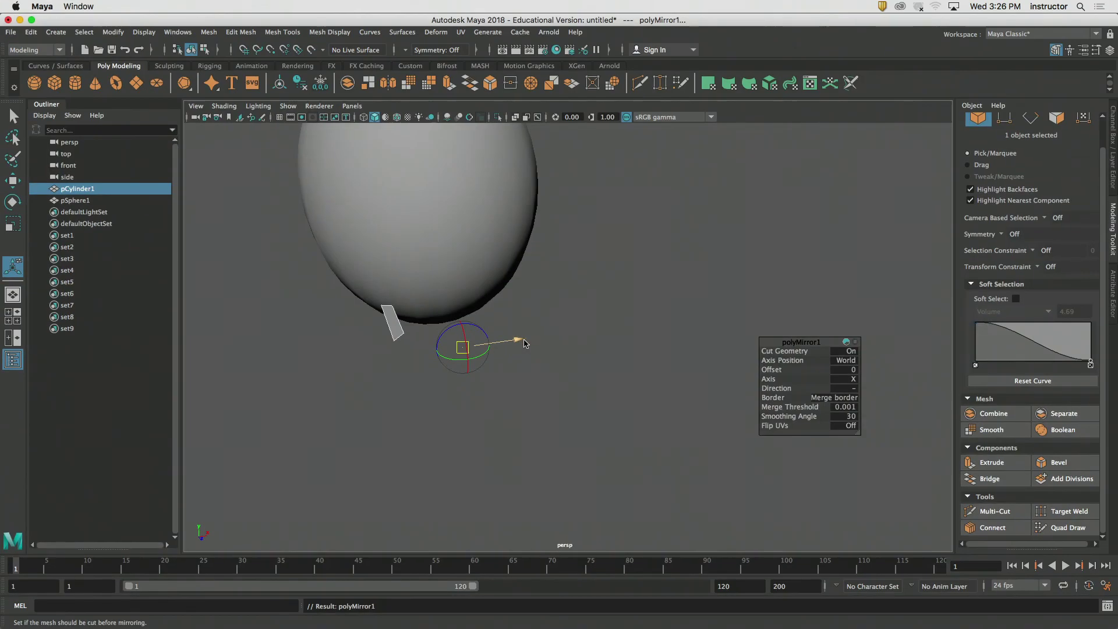
{"action": "left_click_drag", "start_coordinate": [520, 342], "coordinate": [538, 320], "text": "alt"}
{"action": "right_click_drag", "start_coordinate": [539, 320], "coordinate": [383, 323], "text": "alt"}
{"action": "left_click_drag", "start_coordinate": [384, 322], "coordinate": [445, 324], "text": "alt"}
{"action": "right_click_drag", "start_coordinate": [445, 324], "coordinate": [530, 318], "text": "alt"}
{"action": "middle_click_drag", "start_coordinate": [531, 318], "coordinate": [557, 321], "text": "alt"}
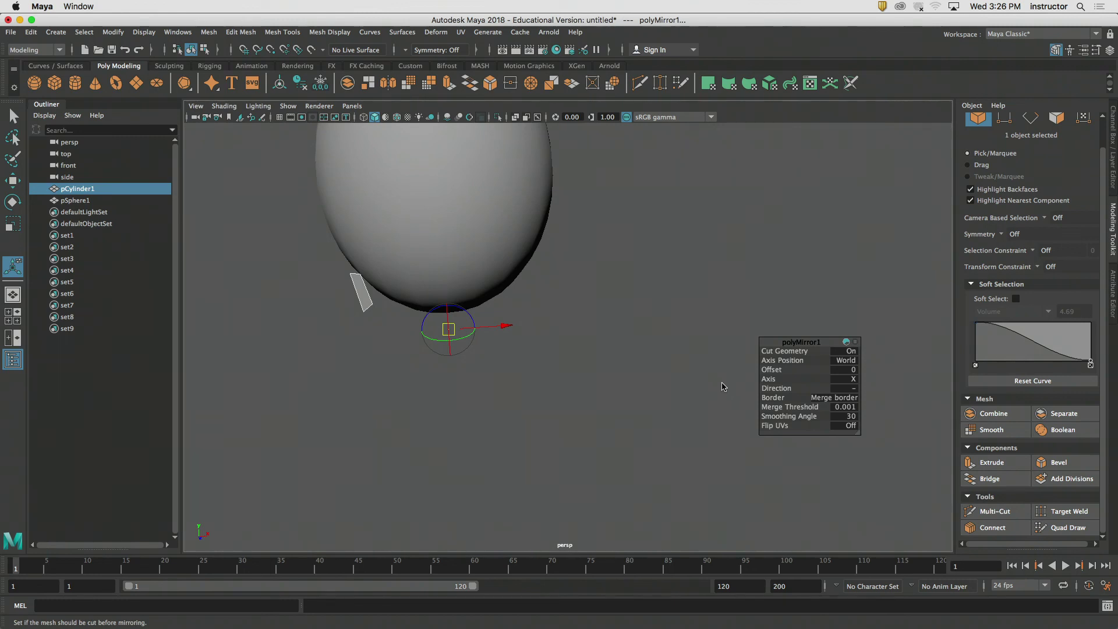
- Undo the default mirror, leaving pCylinder1 as the half mesh
{"action": "key", "text": "super+z"}
{"action": "middle_click_drag", "start_coordinate": [477, 308], "coordinate": [574, 314], "text": "alt"}
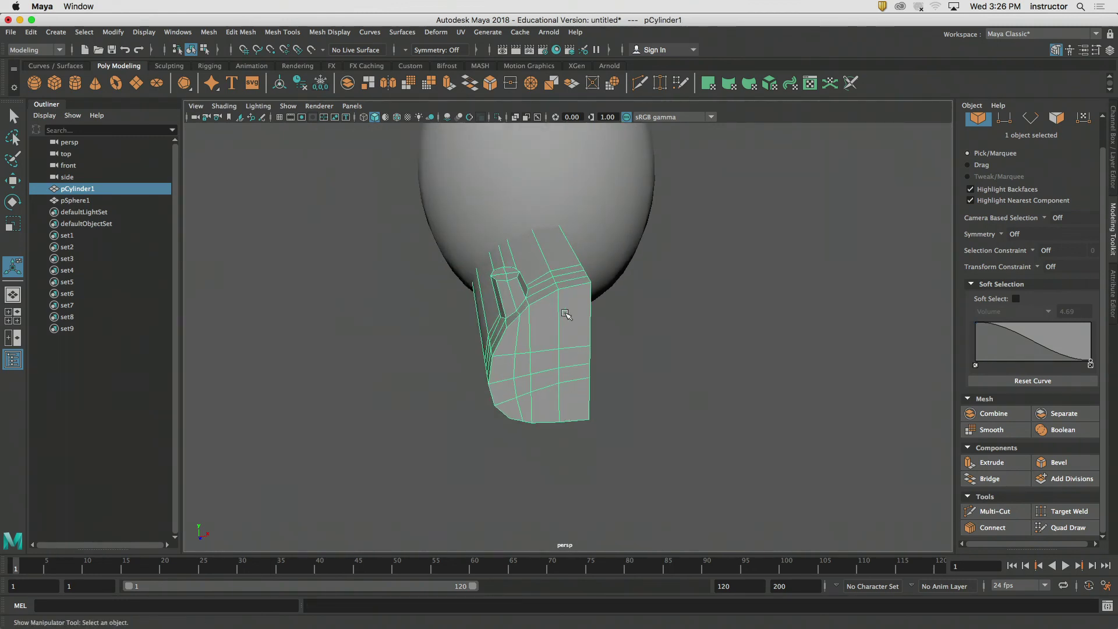
{"action": "left_click_drag", "start_coordinate": [544, 367], "coordinate": [535, 326], "text": "alt"}
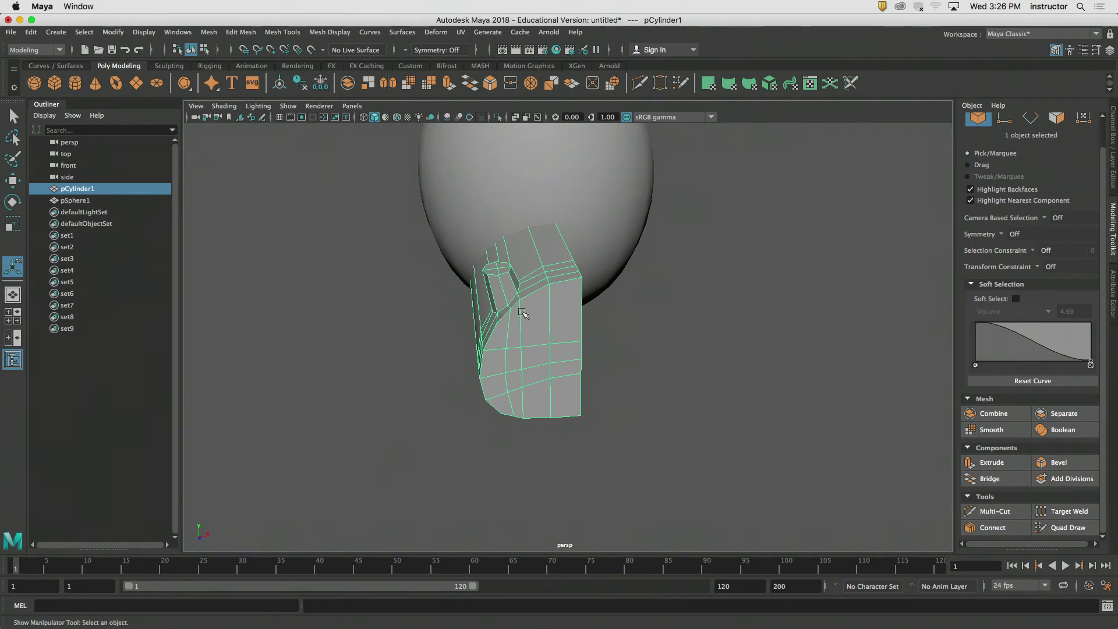
{"action": "right_click_drag", "start_coordinate": [533, 308], "coordinate": [532, 295], "text": "alt"}
{"action": "middle_click_drag", "start_coordinate": [532, 295], "coordinate": [574, 274], "text": "alt"}
{"action": "left_click_drag", "start_coordinate": [483, 280], "coordinate": [514, 277], "text": "alt"}
- Mirror again from the Mirror options with World axis position and + direction
{"action": "left_click", "coordinate": [209, 32]}
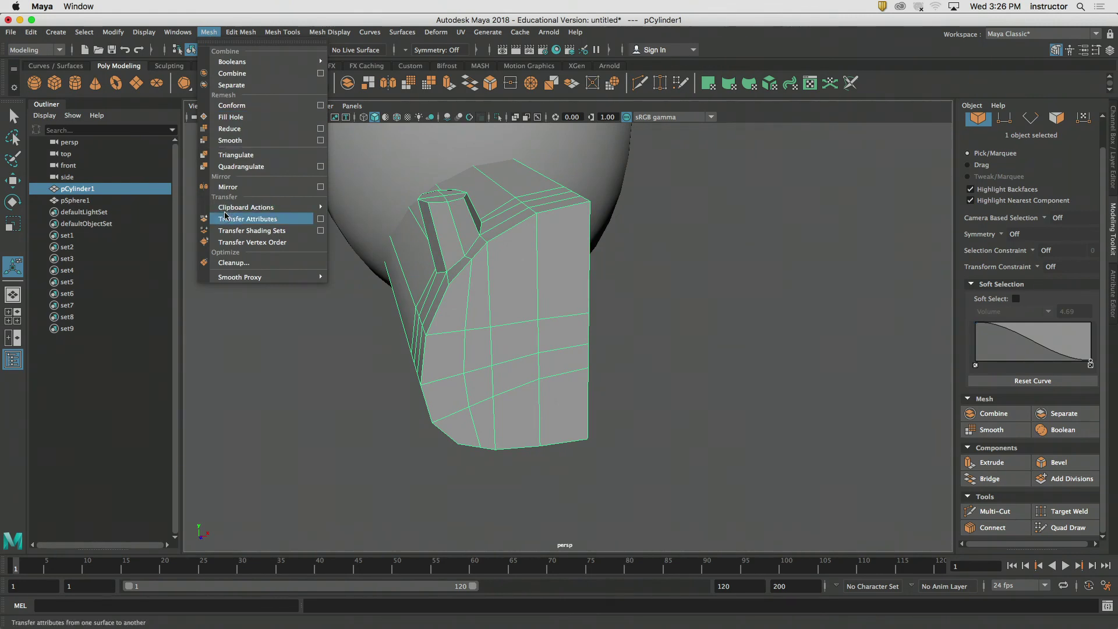
{"action": "left_click", "coordinate": [320, 187]}
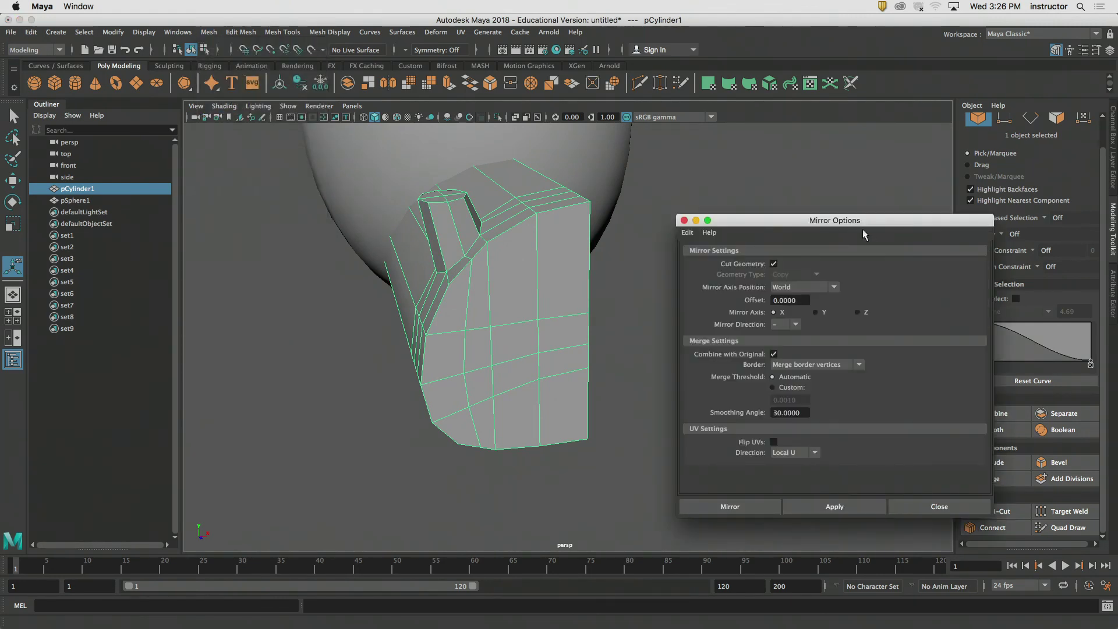
{"action": "left_click_drag", "start_coordinate": [854, 220], "coordinate": [896, 194]}
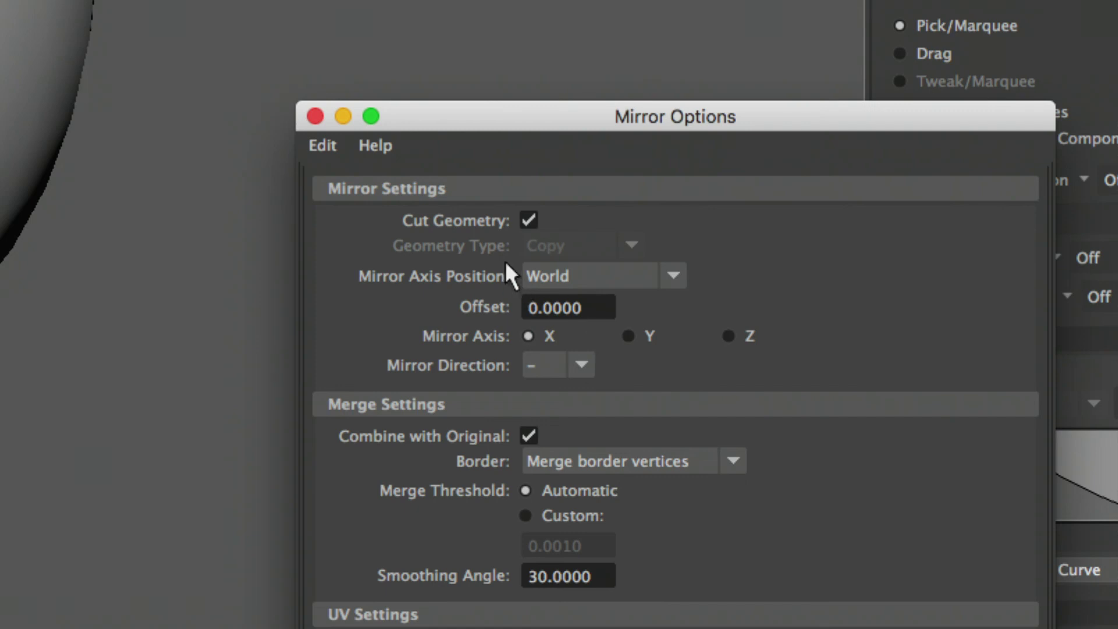
{"action": "left_click", "coordinate": [589, 278]}
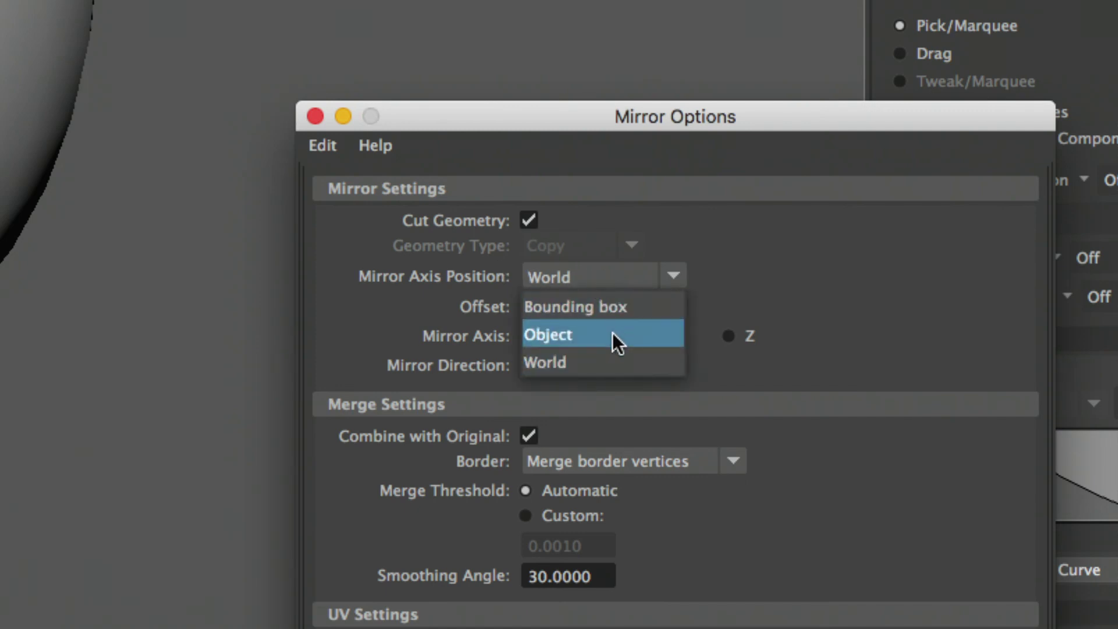
{"action": "left_click", "coordinate": [784, 262]}
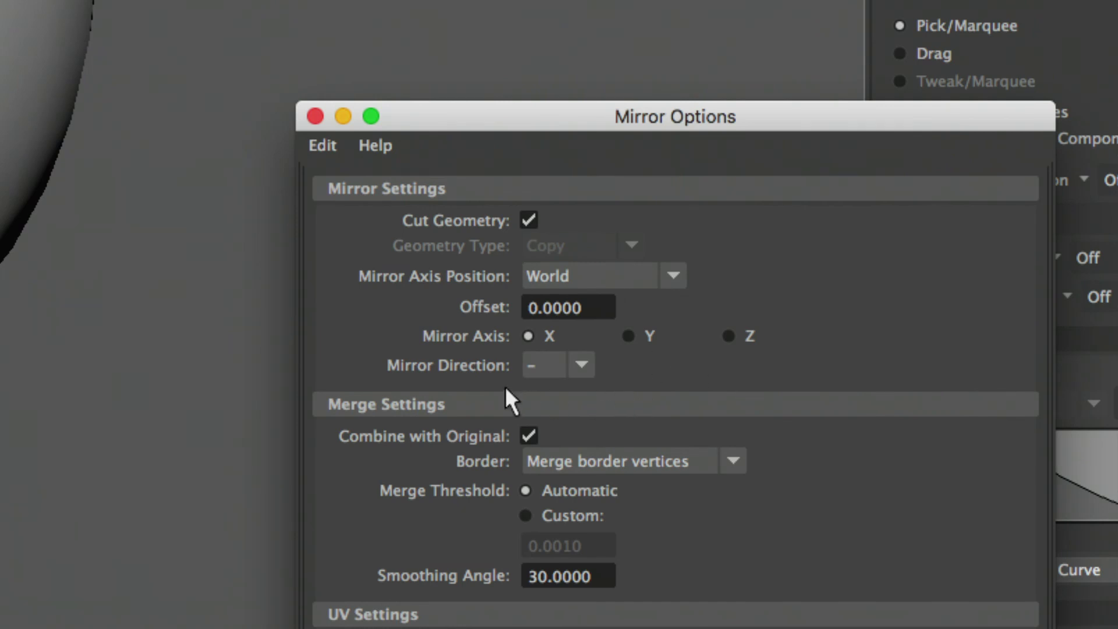
{"action": "left_click", "coordinate": [580, 371]}
{"action": "left_click", "coordinate": [584, 389]}
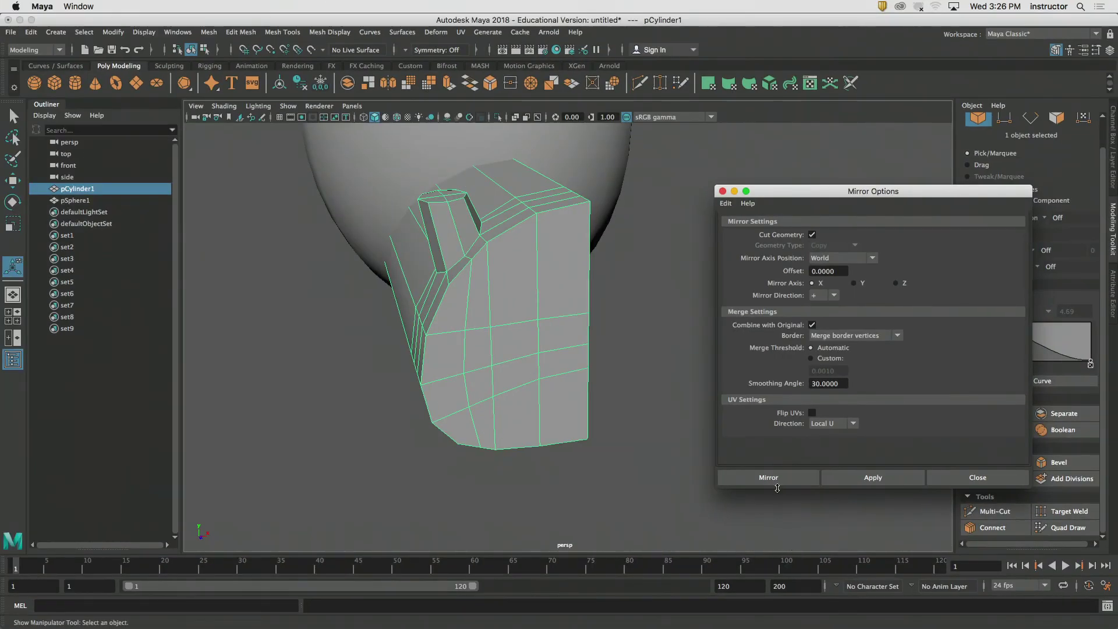
{"action": "left_click", "coordinate": [769, 478]}
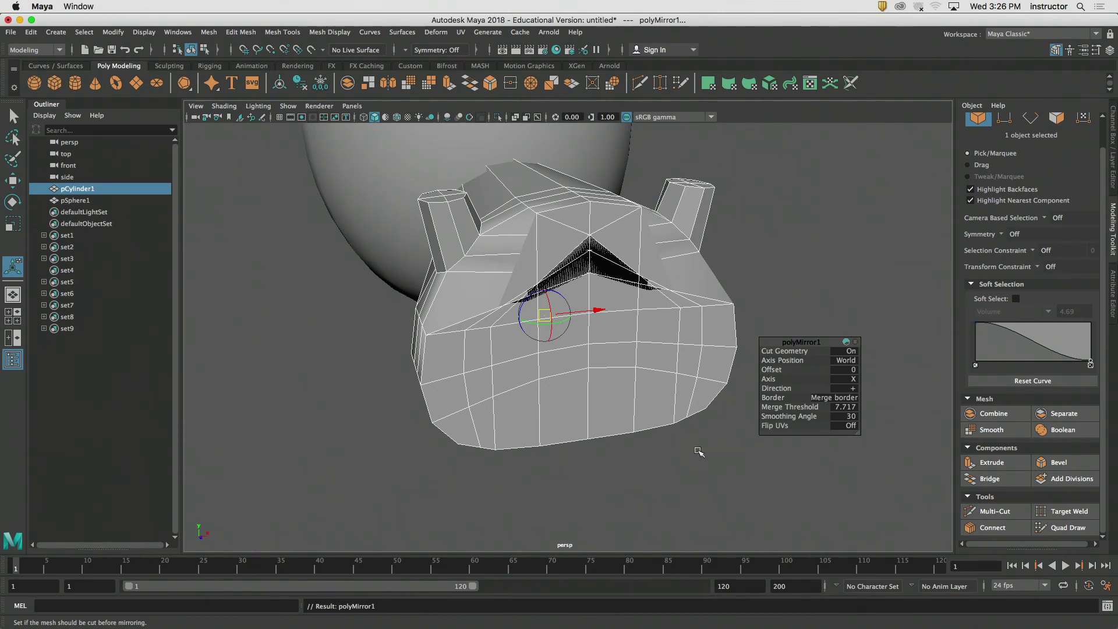
- Undo the new mirror to restore the original half mesh
{"action": "left_click_drag", "start_coordinate": [700, 437], "coordinate": [704, 271], "text": "alt"}
{"action": "key", "text": "super+z"}
{"action": "scroll", "coordinate": [691, 297], "scroll_direction": "down", "scroll_amount": 4}
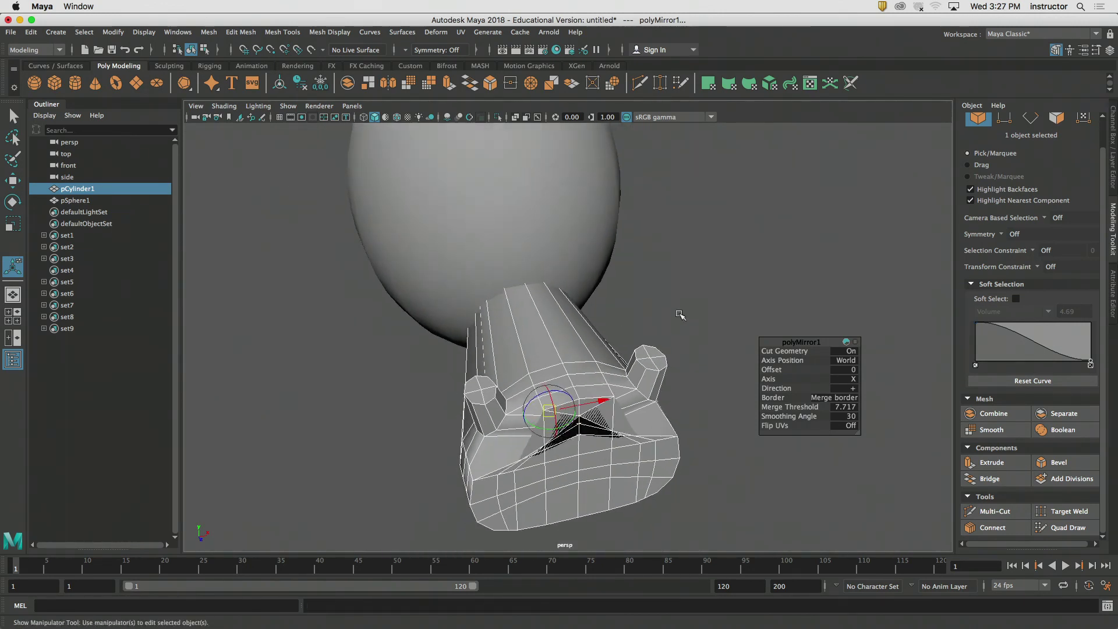
{"action": "mouse_move", "coordinate": [679, 314]}
{"action": "middle_mouse_down", "text": "alt"}
{"action": "mouse_move", "coordinate": [529, 295]}
{"action": "mouse_move", "coordinate": [682, 297]}
{"action": "middle_mouse_up", "text": "alt"}
{"action": "scroll", "coordinate": [530, 295], "scroll_direction": "up", "scroll_amount": 4}
{"action": "key", "text": "super+z"}
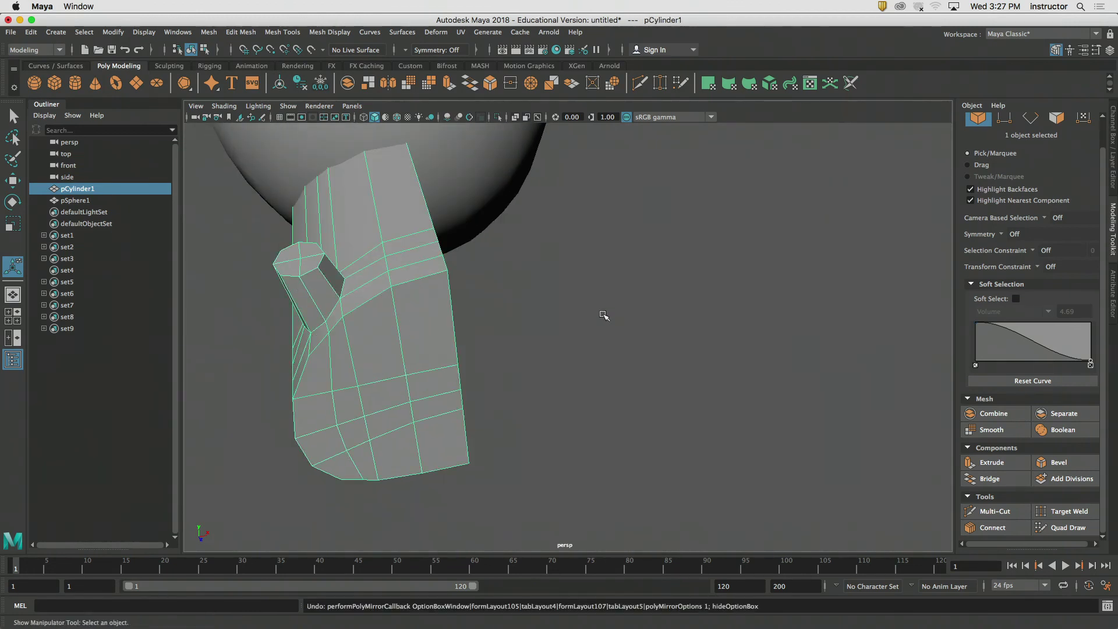
{"action": "mouse_move", "coordinate": [527, 301]}
{"action": "left_mouse_down", "text": "alt"}
{"action": "mouse_move", "coordinate": [558, 296]}
{"action": "mouse_move", "coordinate": [537, 327]}
{"action": "mouse_move", "coordinate": [502, 315]}
{"action": "mouse_move", "coordinate": [519, 303]}
{"action": "left_mouse_up", "text": "alt"}
- Switch to the Move tool and open the Mesh > Mirror option box
{"action": "key", "text": "w"}
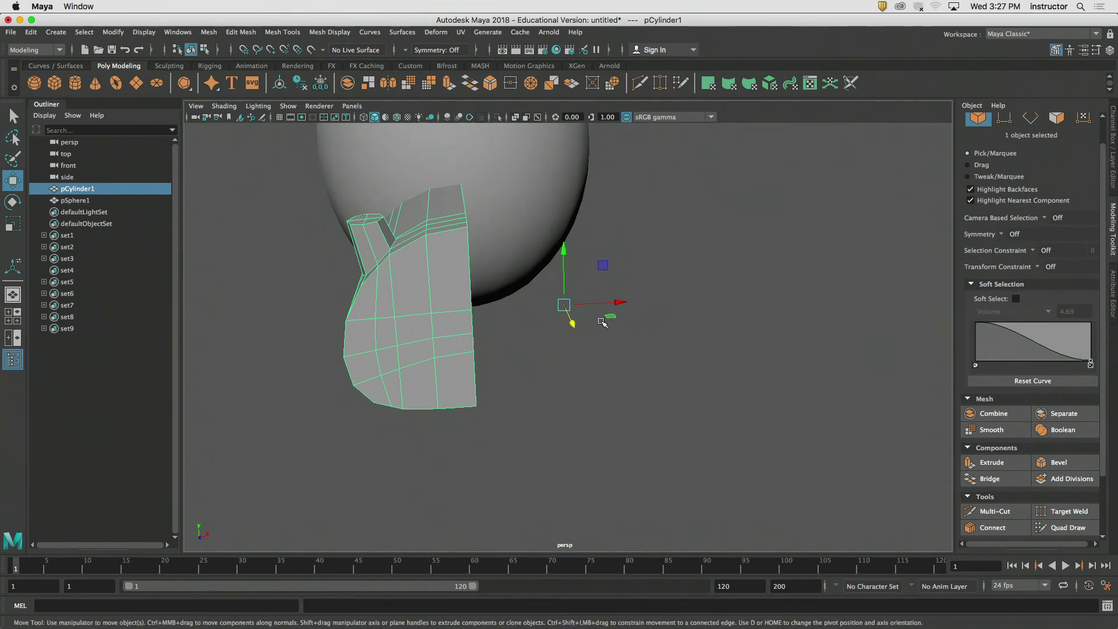
{"action": "key", "text": "d"}
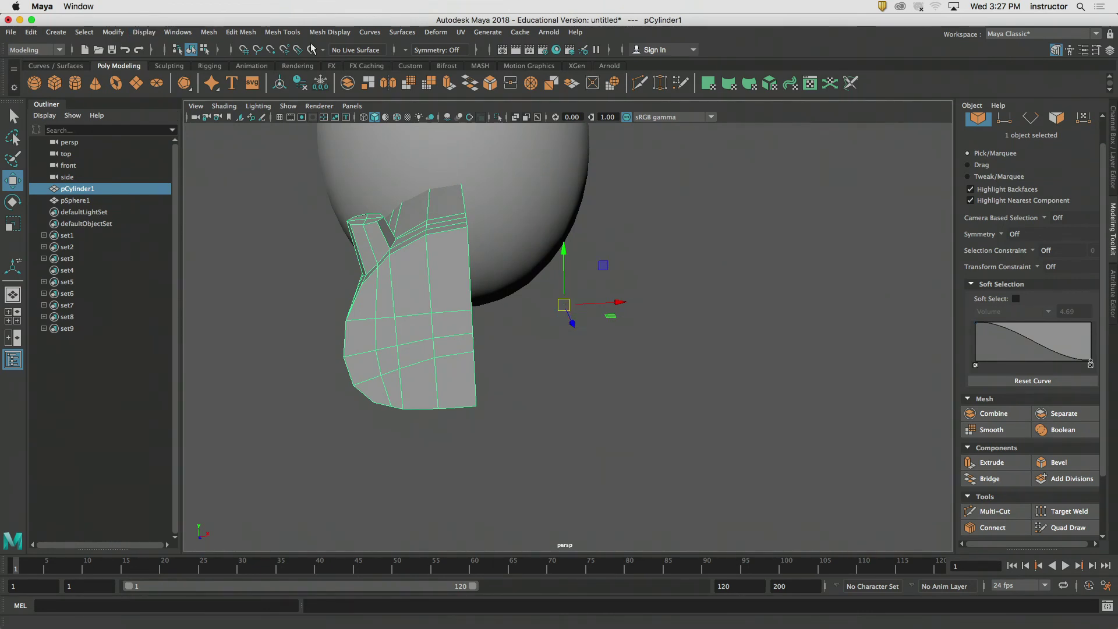
{"action": "left_click_drag", "start_coordinate": [322, 215], "coordinate": [353, 226], "text": "alt"}
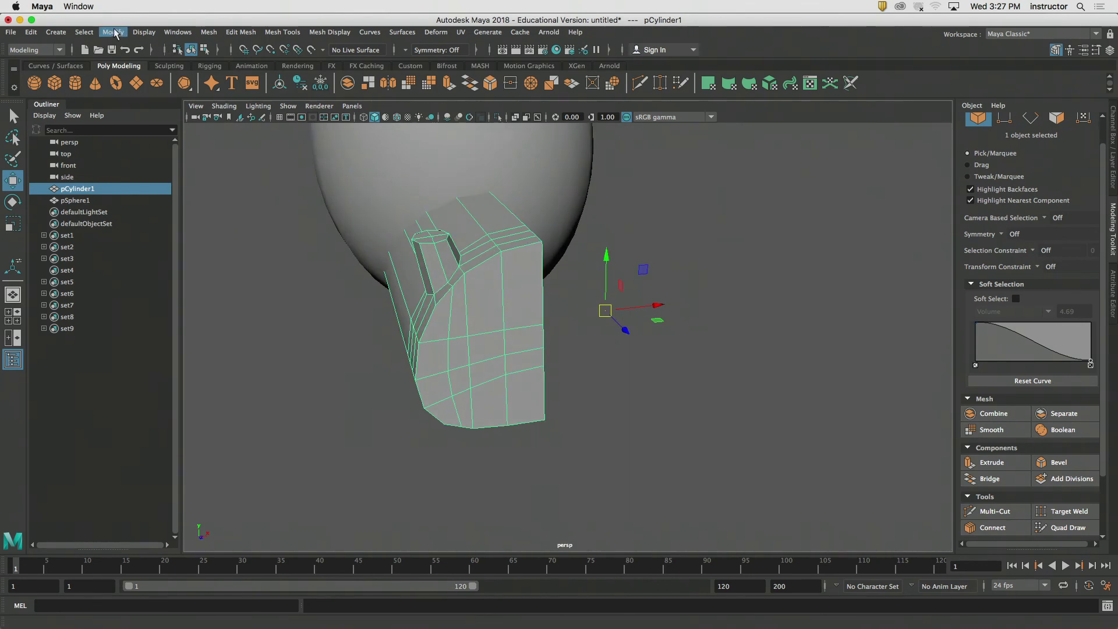
{"action": "left_click", "coordinate": [209, 32]}
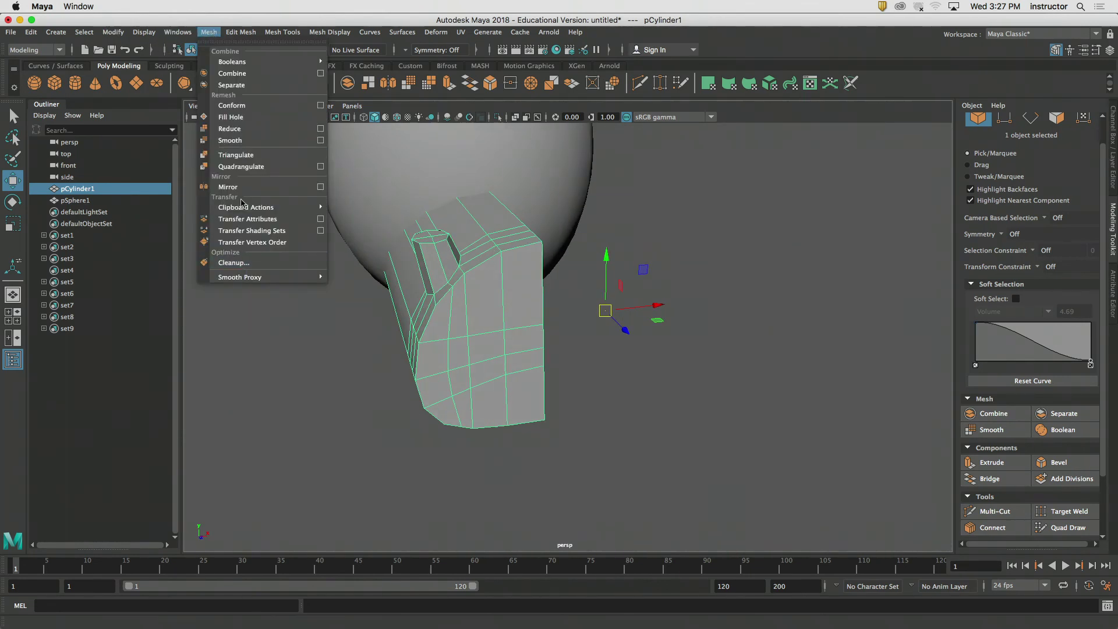
{"action": "left_click", "coordinate": [321, 186]}
{"action": "left_click_drag", "start_coordinate": [481, 309], "coordinate": [551, 303], "text": "alt"}
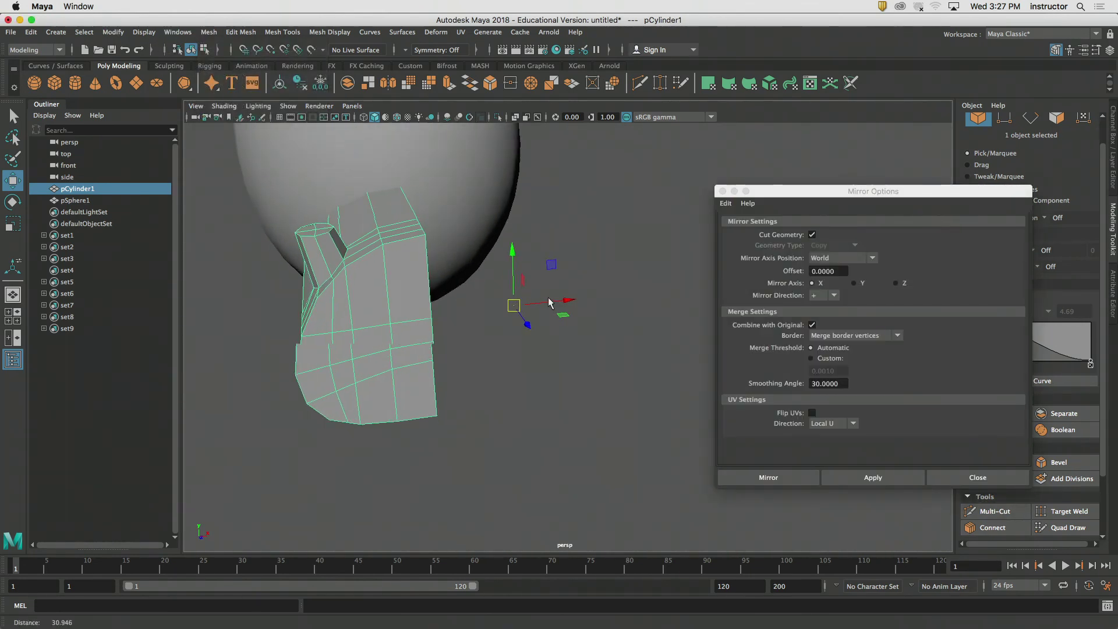
{"action": "right_click_drag", "start_coordinate": [550, 303], "coordinate": [606, 300], "text": "alt"}
{"action": "middle_click_drag", "start_coordinate": [606, 300], "coordinate": [699, 308], "text": "alt"}
{"action": "left_click_drag", "start_coordinate": [667, 303], "coordinate": [693, 292], "text": "alt"}
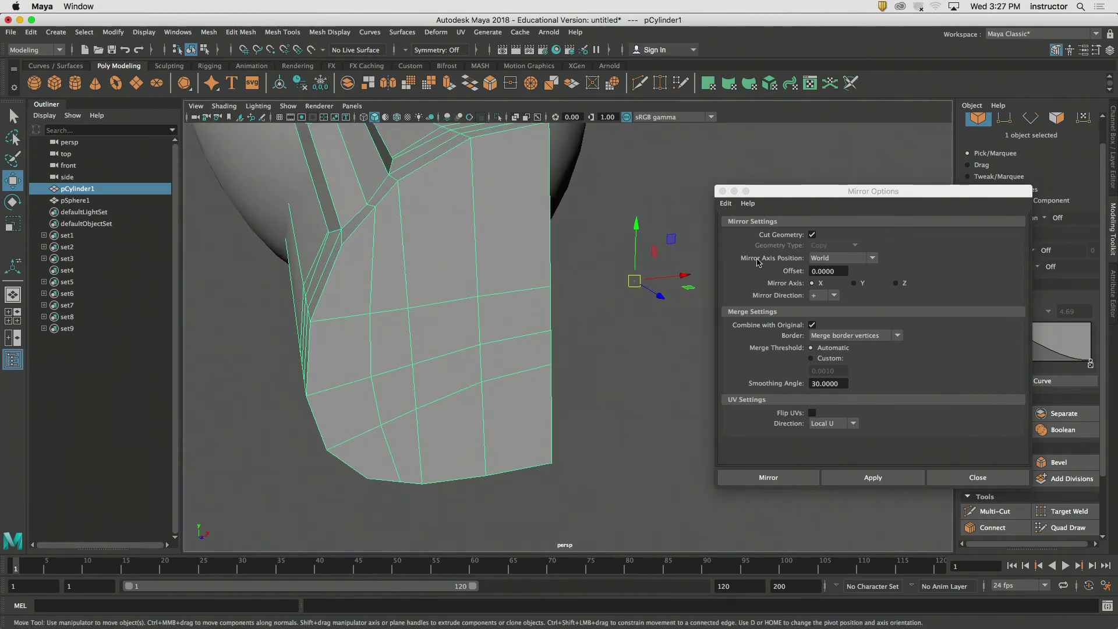
- Mirror with Mirror Axis Position set to Object, inspect the result, then undo it
{"action": "left_click", "coordinate": [842, 258]}
{"action": "left_click", "coordinate": [833, 271]}
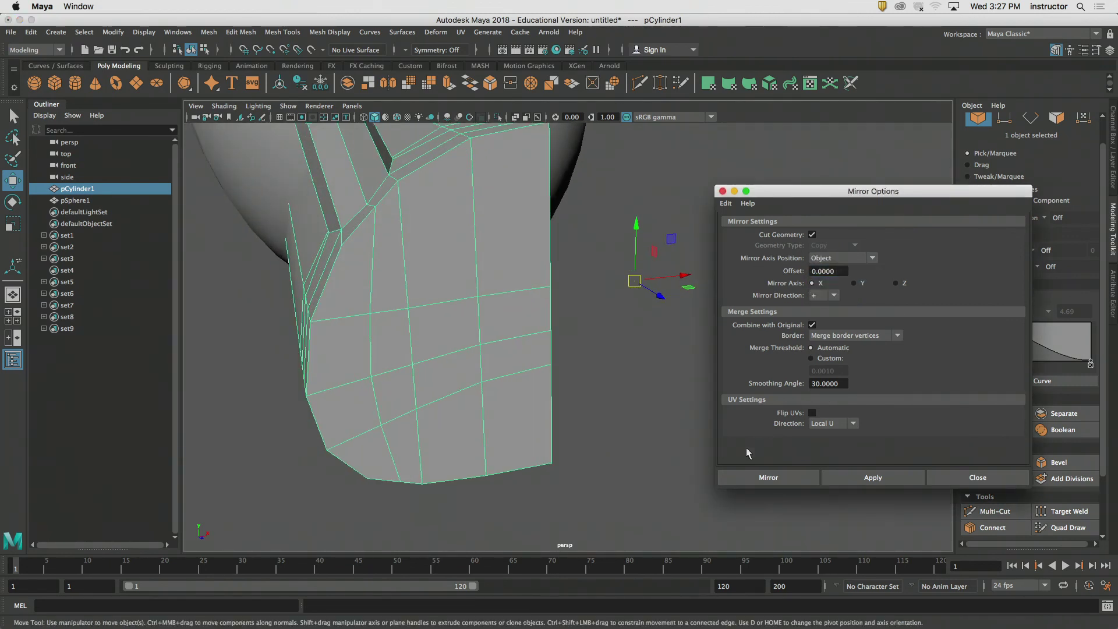
{"action": "left_click", "coordinate": [781, 479]}
{"action": "right_click_drag", "start_coordinate": [652, 400], "coordinate": [568, 379], "text": "alt"}
{"action": "middle_click_drag", "start_coordinate": [568, 379], "coordinate": [446, 374], "text": "alt"}
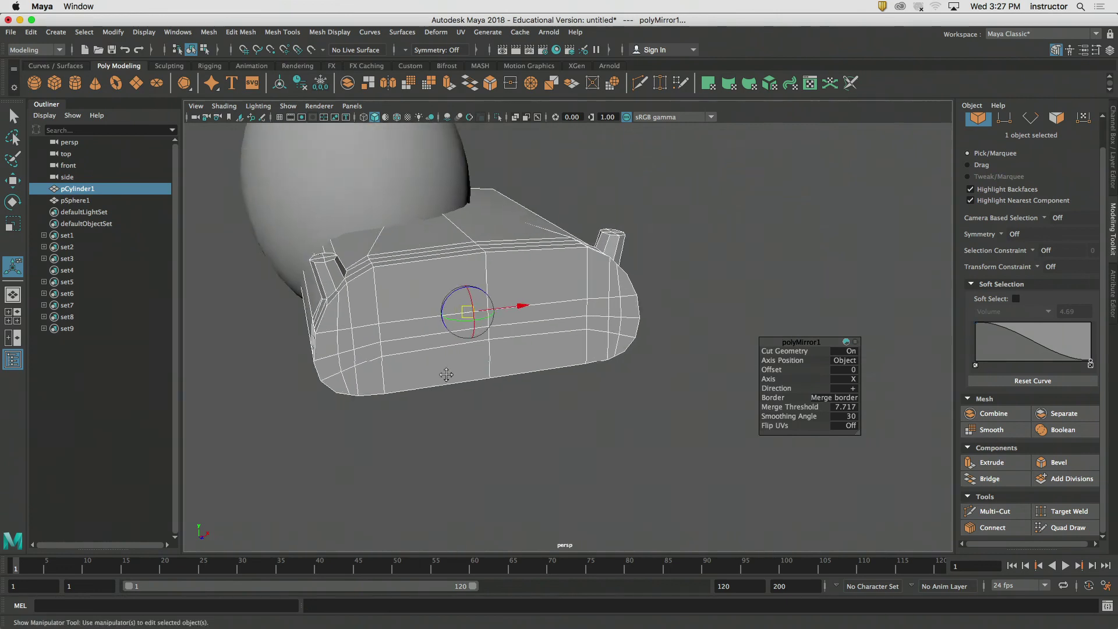
{"action": "left_click_drag", "start_coordinate": [446, 374], "coordinate": [455, 400], "text": "alt"}
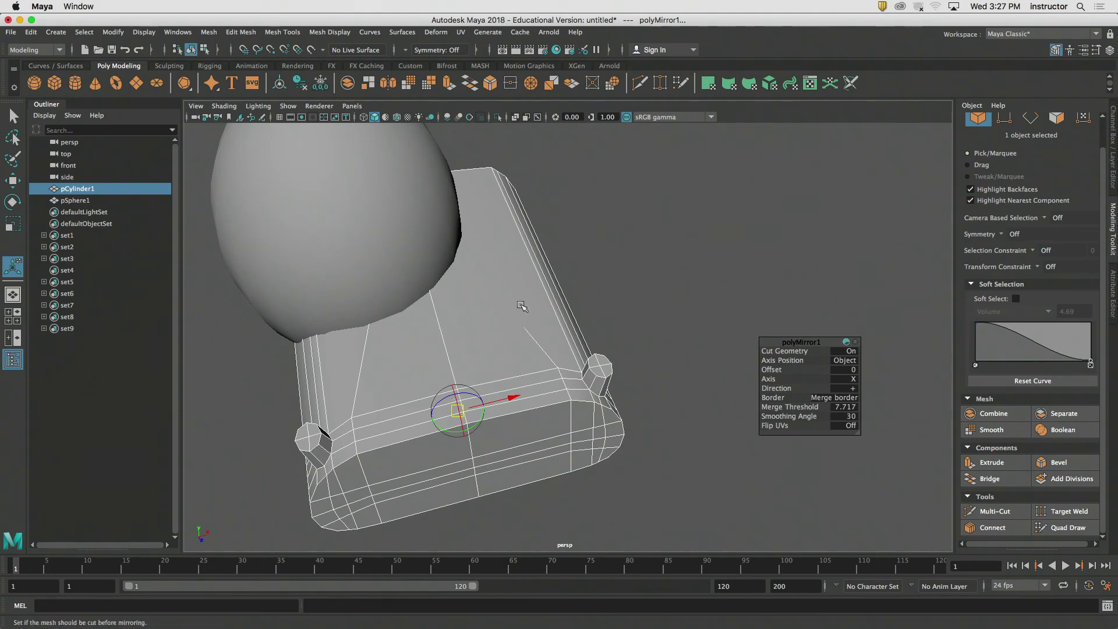
{"action": "key", "text": "ctrl+z"}
- Undo the mirror to get the half mesh back, then frame it closely in the viewport
{"action": "key", "text": "super+z"}
{"action": "middle_click_drag", "start_coordinate": [488, 355], "coordinate": [487, 317], "text": "alt"}
{"action": "key", "text": "w"}
{"action": "right_click_drag", "start_coordinate": [487, 317], "coordinate": [571, 327], "text": "alt"}
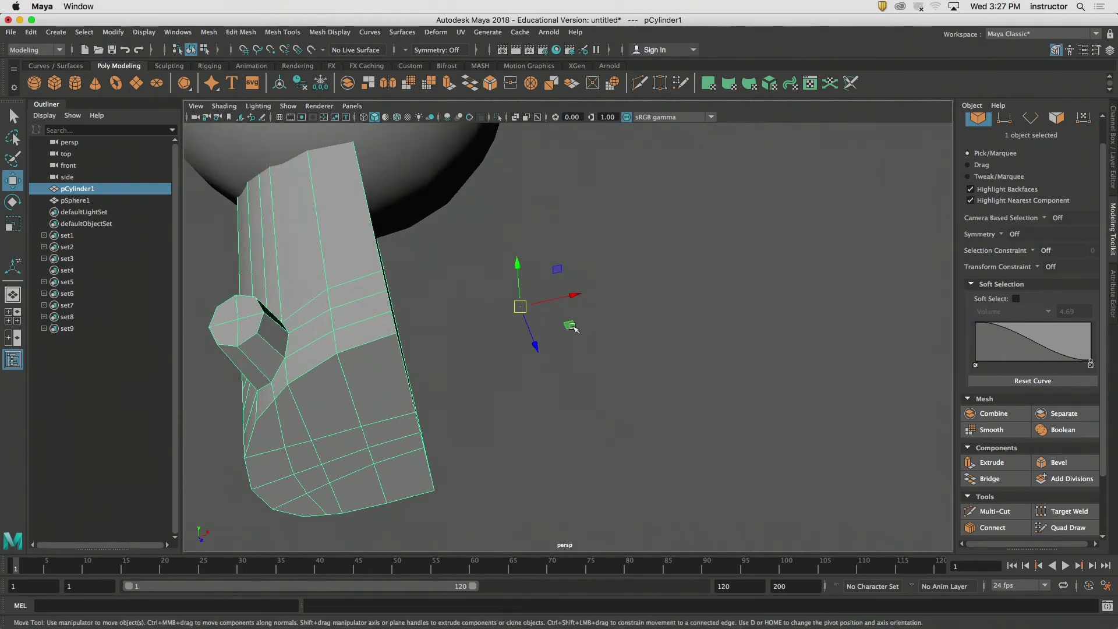
{"action": "middle_click_drag", "start_coordinate": [571, 327], "coordinate": [612, 321], "text": "alt"}
{"action": "right_click_drag", "start_coordinate": [627, 338], "coordinate": [551, 347], "text": "alt"}
{"action": "left_click_drag", "start_coordinate": [550, 348], "coordinate": [602, 325], "text": "alt"}
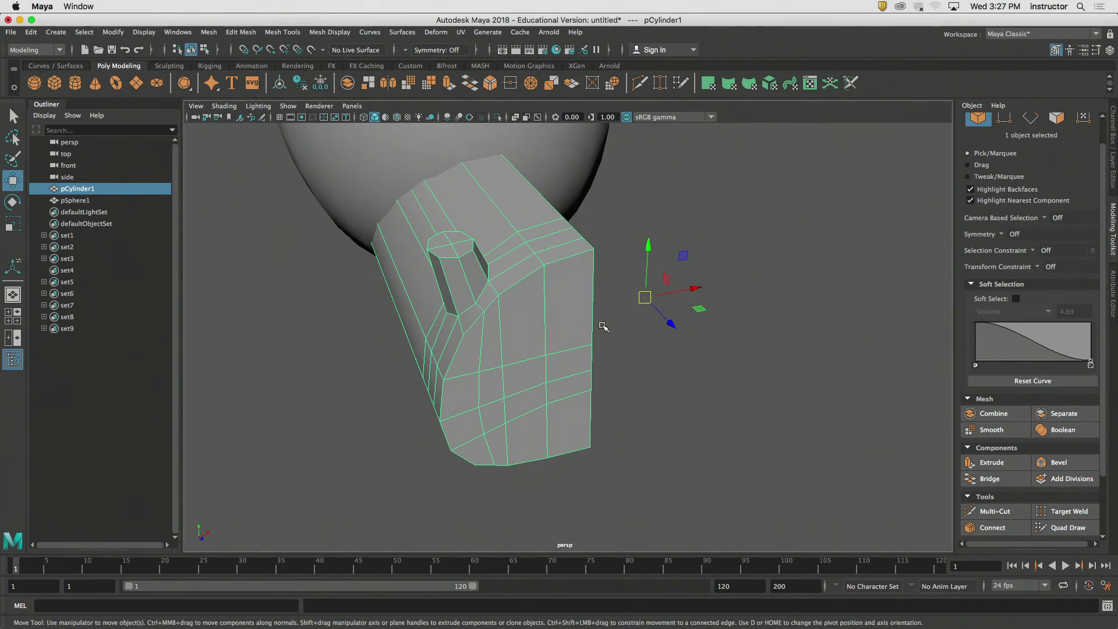
{"action": "left_click_drag", "start_coordinate": [671, 297], "coordinate": [657, 294], "text": "alt"}
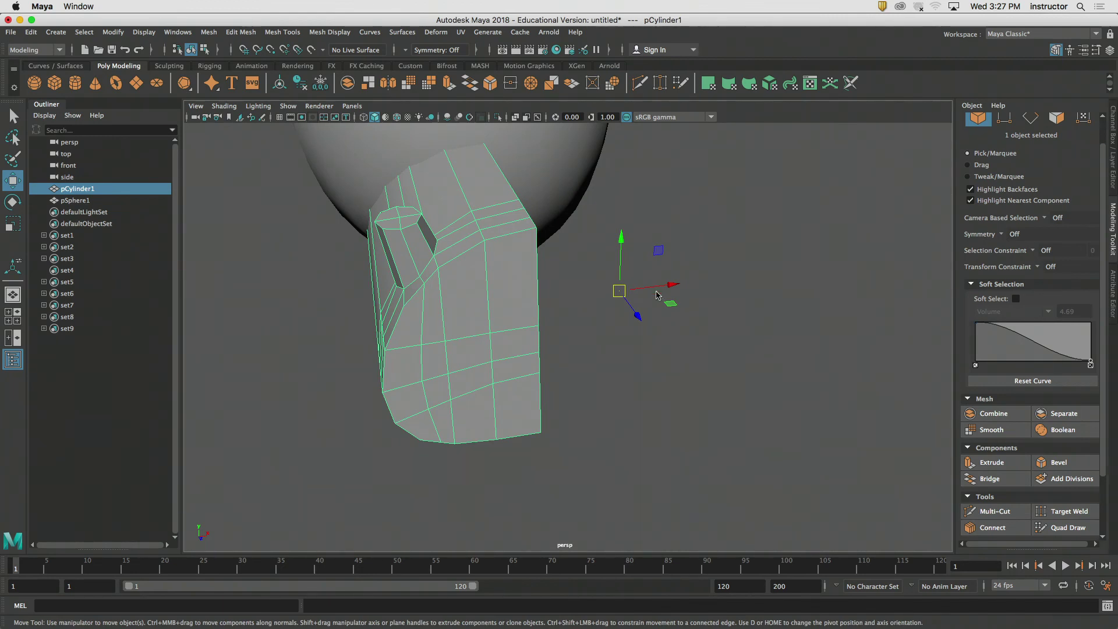
{"action": "left_click_drag", "start_coordinate": [601, 275], "coordinate": [624, 273], "text": "alt"}
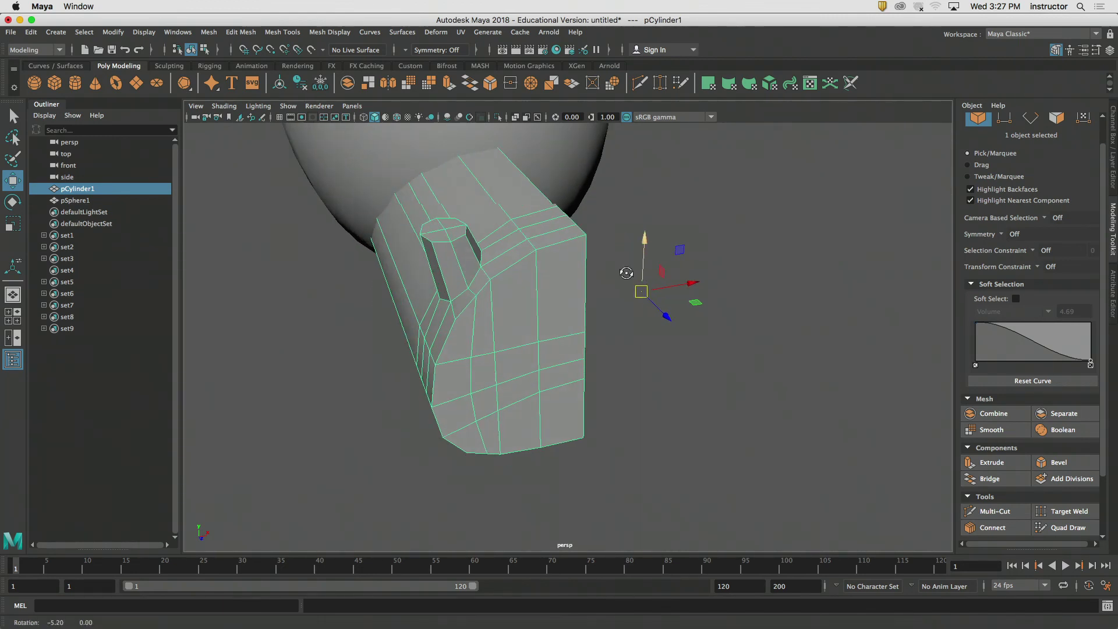
{"action": "right_click_drag", "start_coordinate": [590, 291], "coordinate": [657, 288], "text": "alt"}
{"action": "left_click_drag", "start_coordinate": [659, 288], "coordinate": [627, 317], "text": "alt"}
- Snap pCylinder1's pivot onto its inner cut edge in front view, then return to perspective
{"action": "key", "text": "d"}
{"action": "key", "text": "space"}
{"action": "left_click", "coordinate": [620, 291]}
{"action": "middle_click_drag", "start_coordinate": [568, 318], "coordinate": [516, 326], "text": "alt"}
{"action": "right_click_drag", "start_coordinate": [516, 326], "coordinate": [588, 330], "text": "alt"}
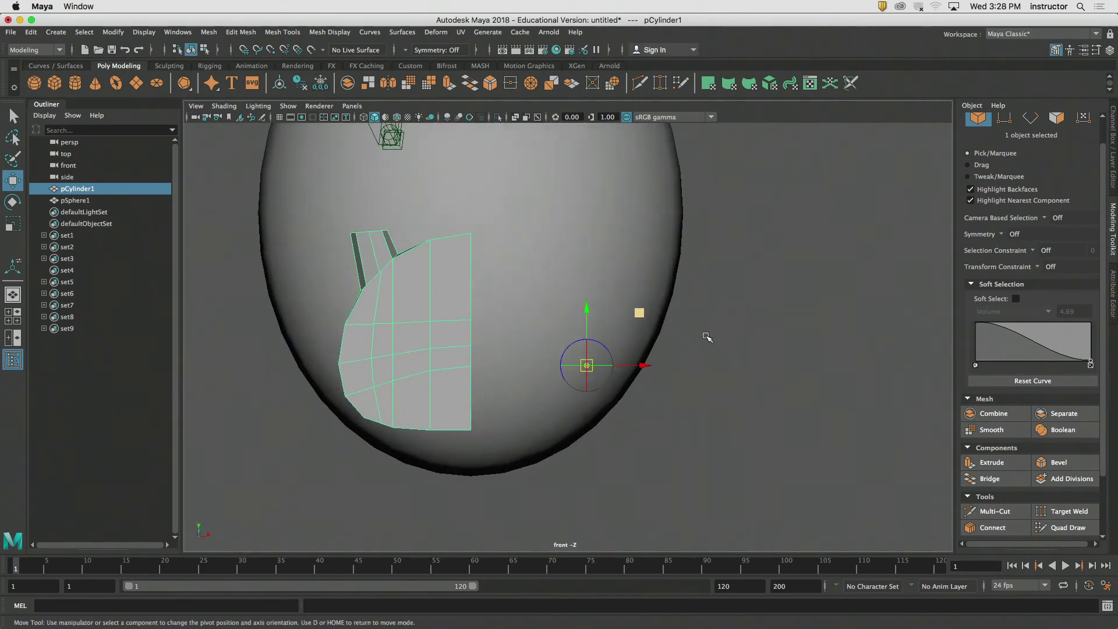
{"action": "left_click_drag", "start_coordinate": [645, 367], "coordinate": [581, 385]}
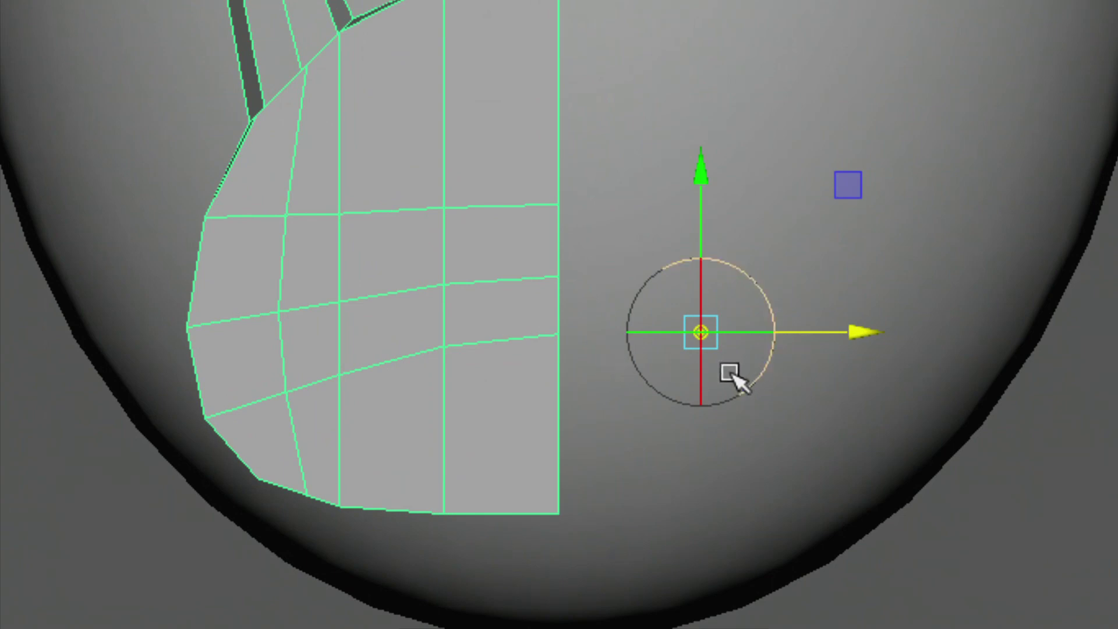
{"action": "key", "text": "v"}
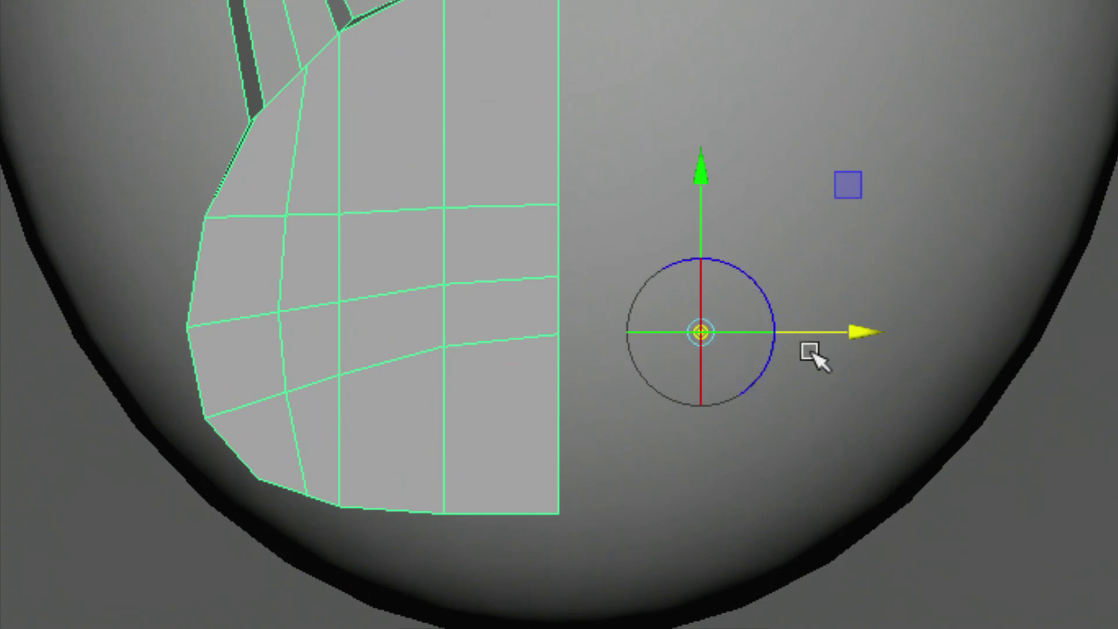
{"action": "left_click_drag", "start_coordinate": [861, 337], "coordinate": [564, 348]}
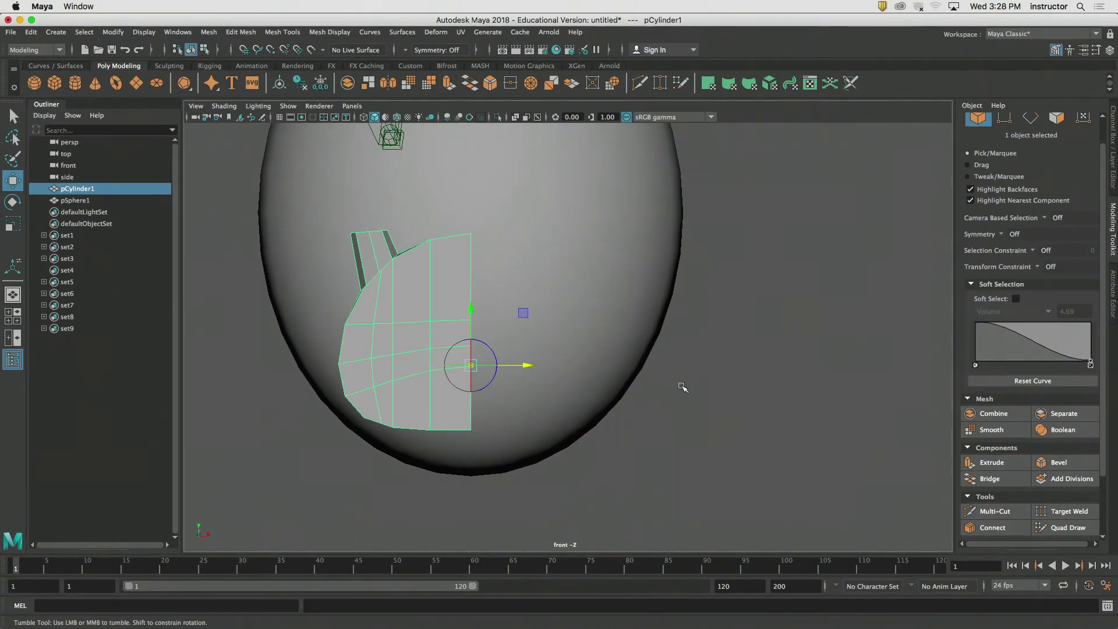
{"action": "left_click_drag", "start_coordinate": [682, 387], "coordinate": [629, 399], "text": "alt"}
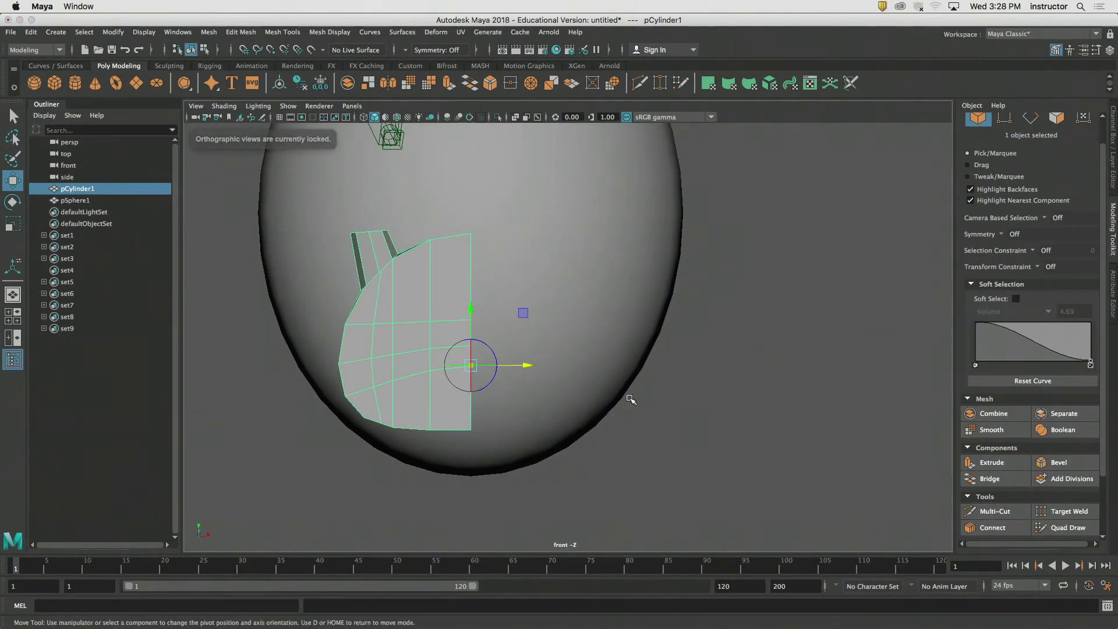
{"action": "key", "text": "d"}
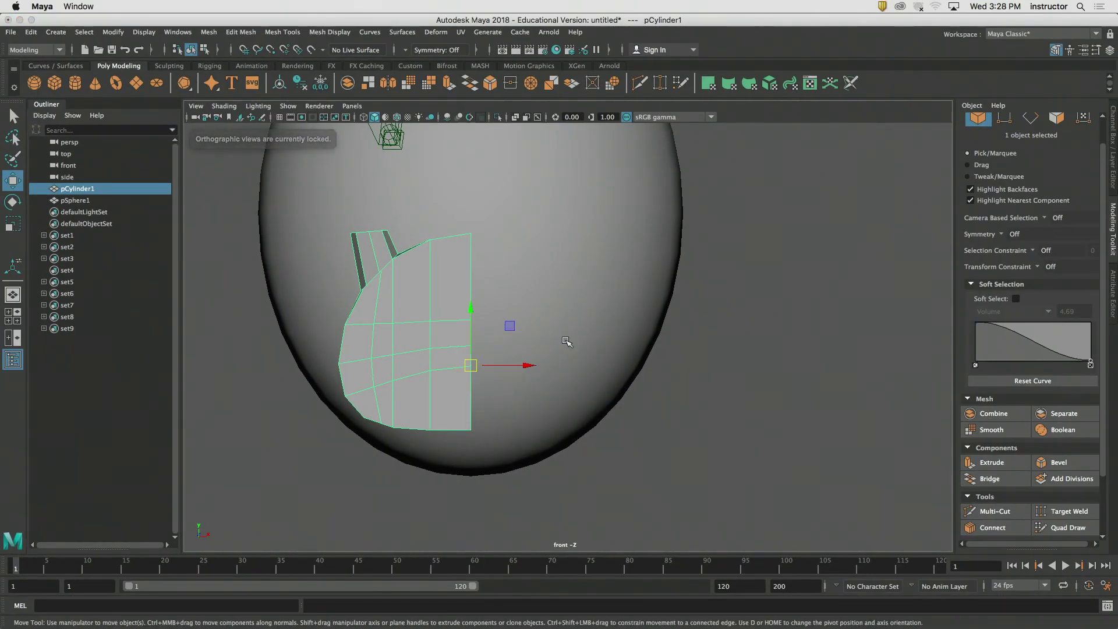
{"action": "key", "text": "space"}
{"action": "left_click_drag", "start_coordinate": [651, 421], "coordinate": [471, 390]}
- Mirror the half mesh with Mirror Axis Position set to World
{"action": "key", "text": "q"}
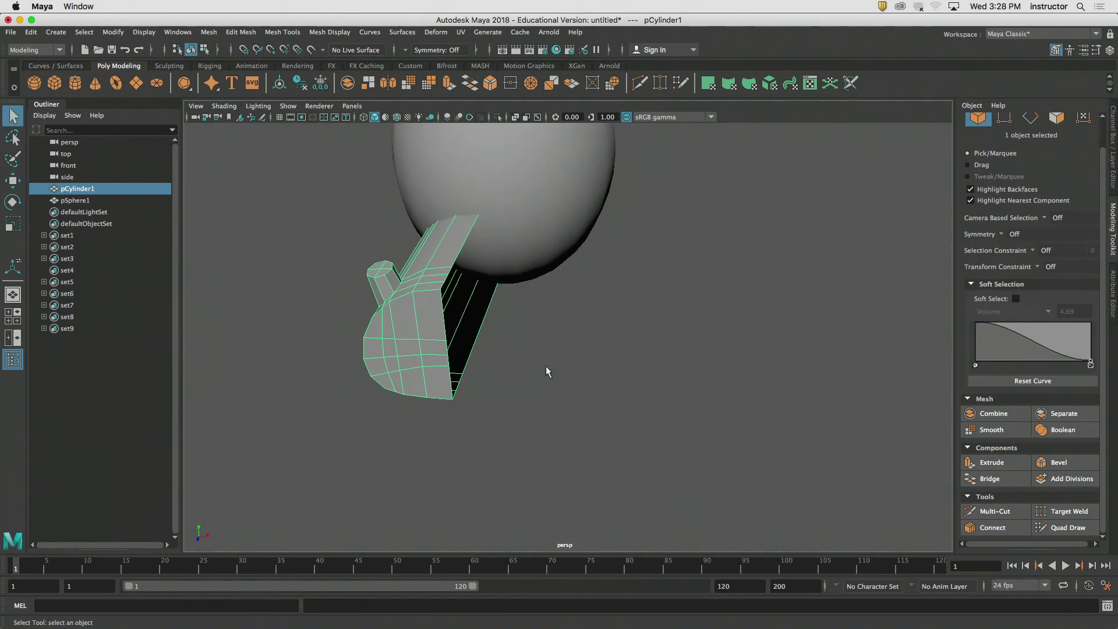
{"action": "middle_click_drag", "start_coordinate": [547, 366], "coordinate": [574, 384], "text": "alt"}
{"action": "left_click", "coordinate": [527, 380]}
{"action": "left_click", "coordinate": [473, 339]}
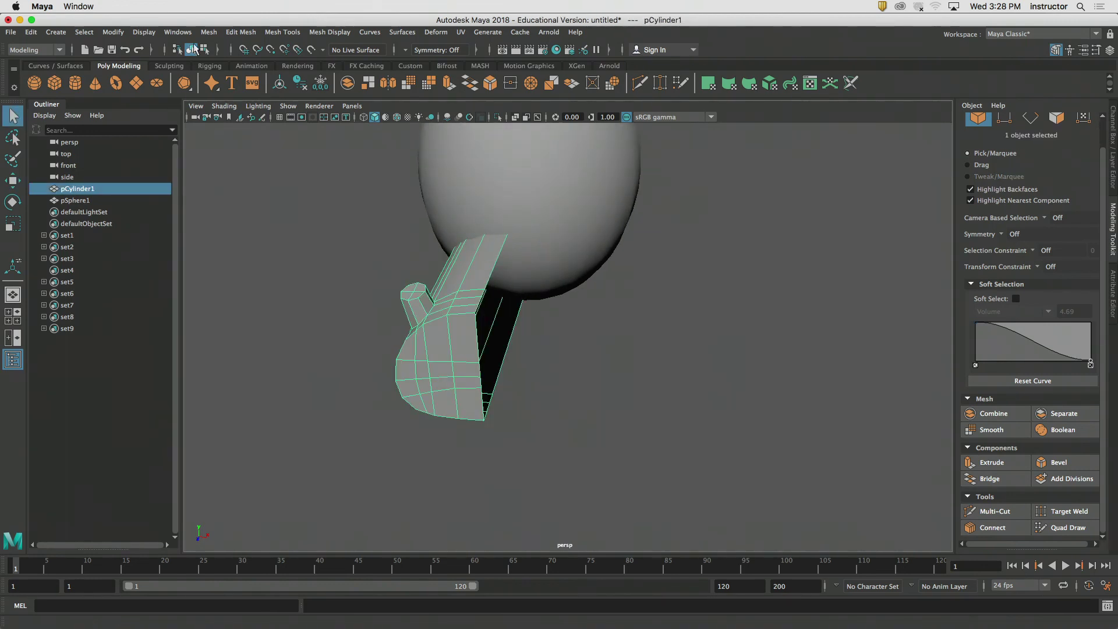
{"action": "left_click", "coordinate": [208, 32]}
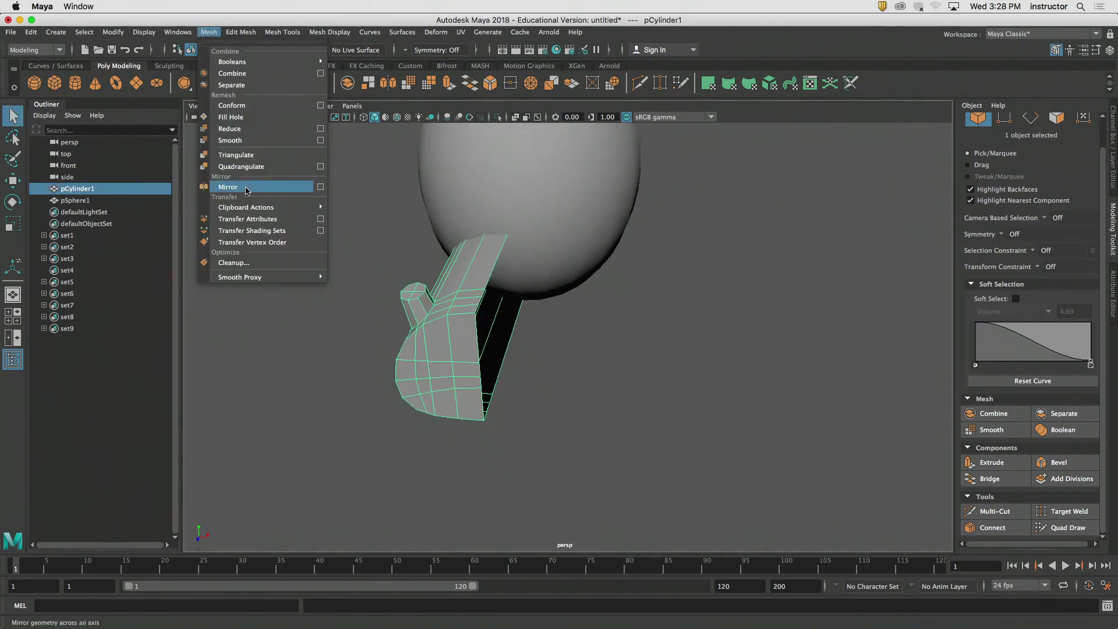
{"action": "left_click", "coordinate": [320, 187]}
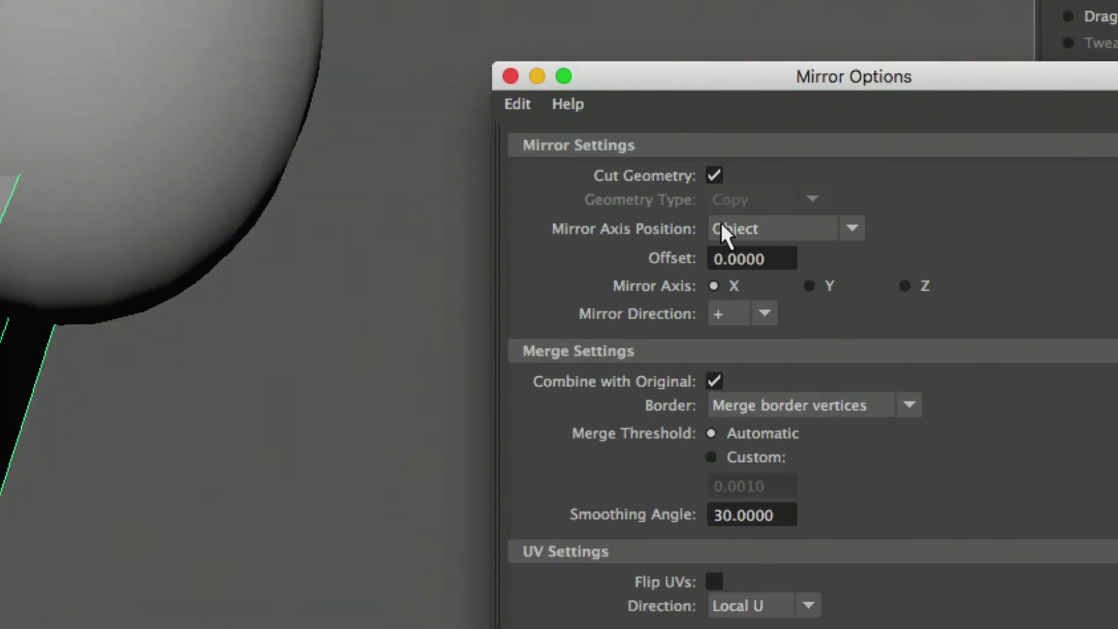
{"action": "left_click", "coordinate": [768, 230]}
{"action": "left_click", "coordinate": [770, 315]}
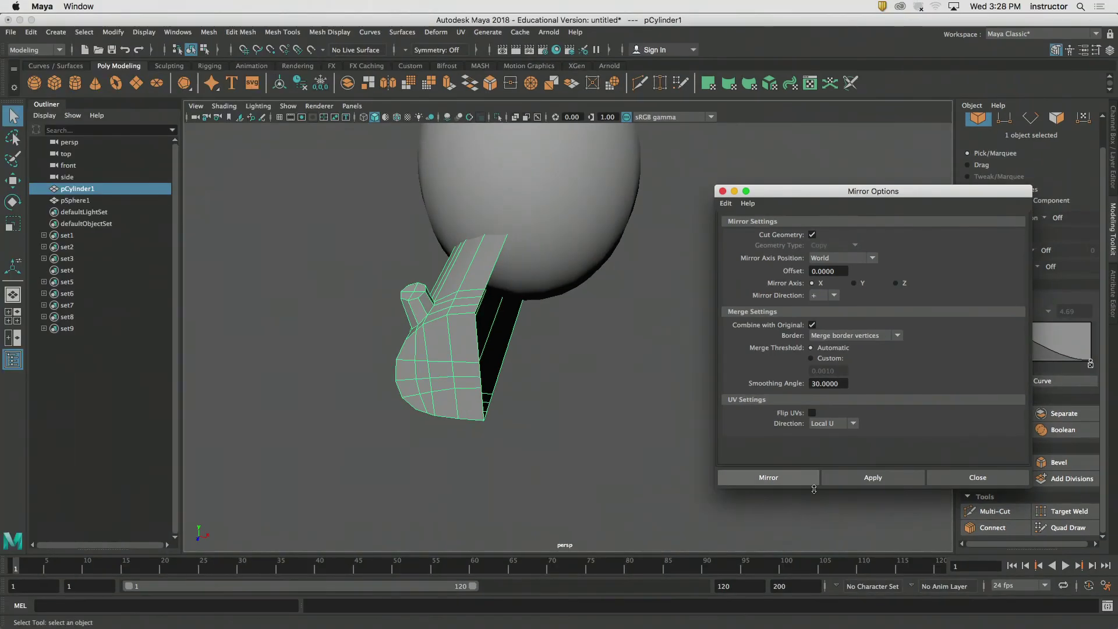
{"action": "left_click", "coordinate": [778, 481]}
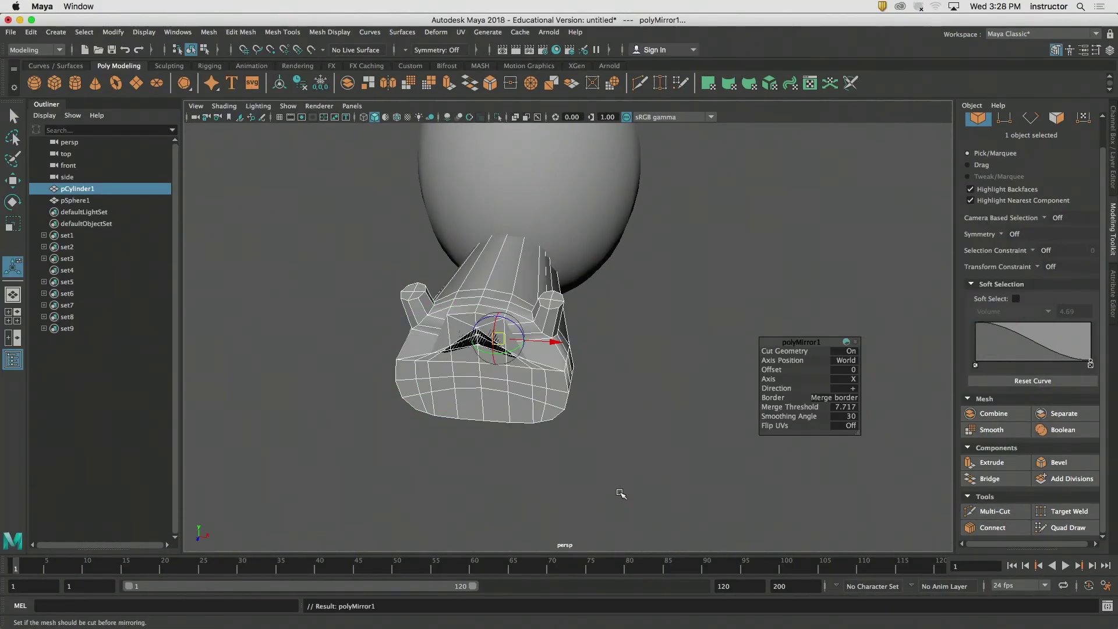
{"action": "left_click_drag", "start_coordinate": [622, 494], "coordinate": [661, 466], "text": "alt"}
{"action": "scroll", "coordinate": [667, 288], "scroll_direction": "up", "scroll_amount": 5}
{"action": "left_click_drag", "start_coordinate": [667, 287], "coordinate": [678, 297], "text": "alt"}
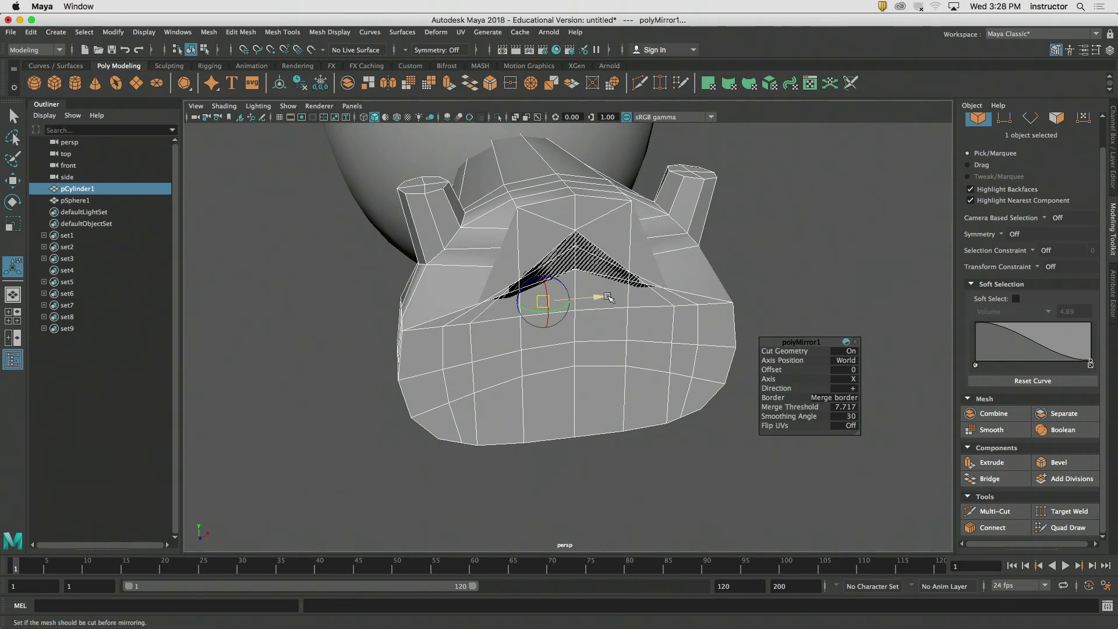
- Undo that and re-mirror the half body with Mirror Axis Position set to Object
{"action": "key", "text": "super+z"}
{"action": "key", "text": "super+z"}
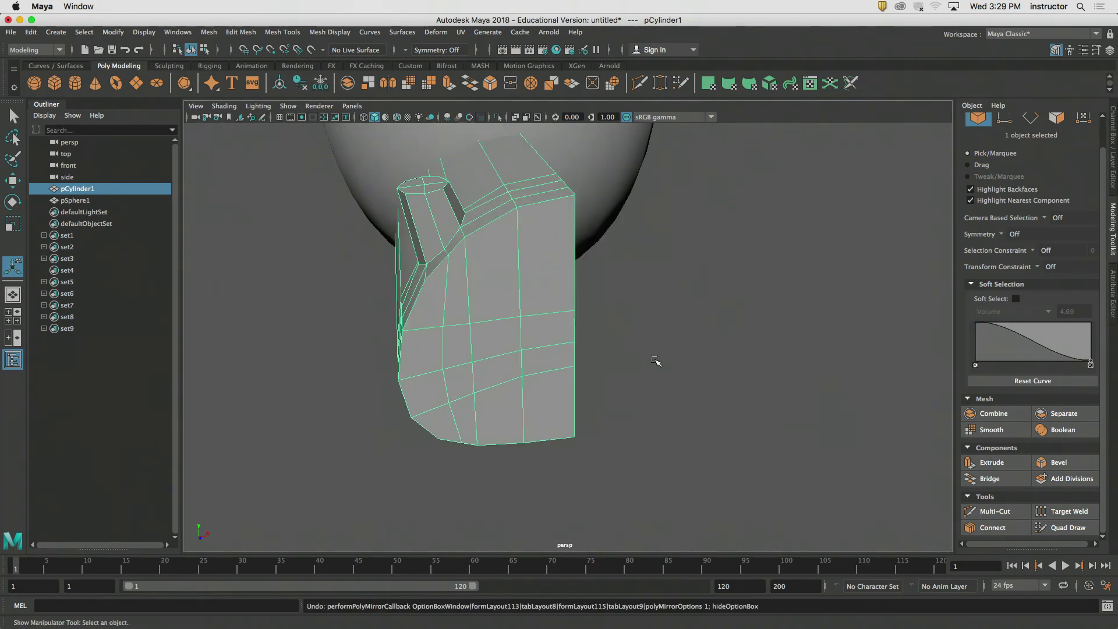
{"action": "left_click_drag", "start_coordinate": [655, 361], "coordinate": [553, 333], "text": "alt"}
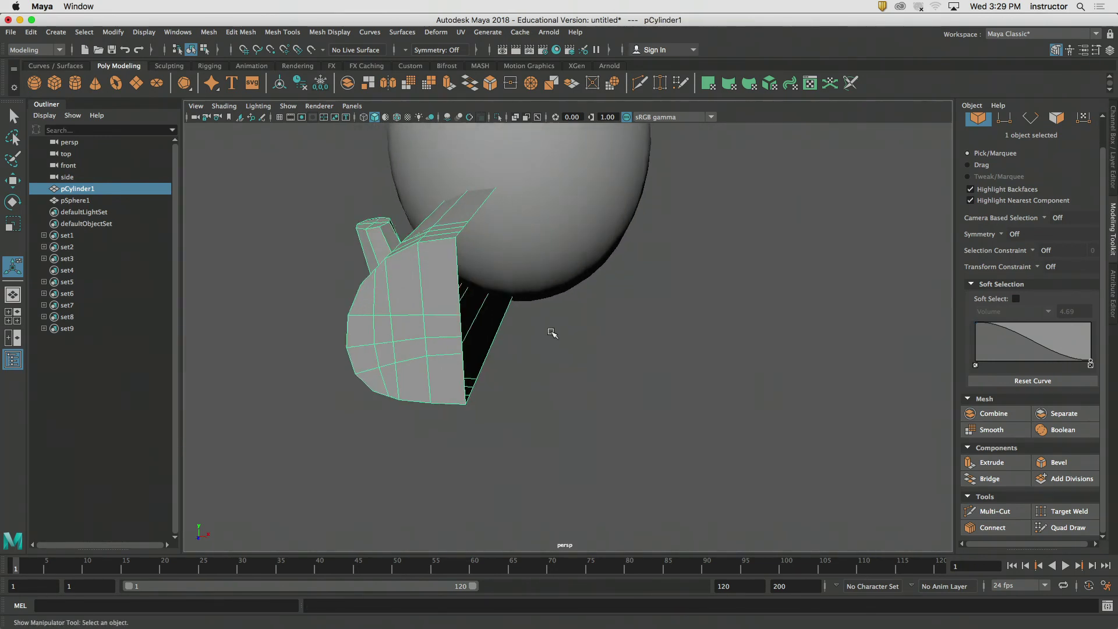
{"action": "left_click", "coordinate": [208, 32]}
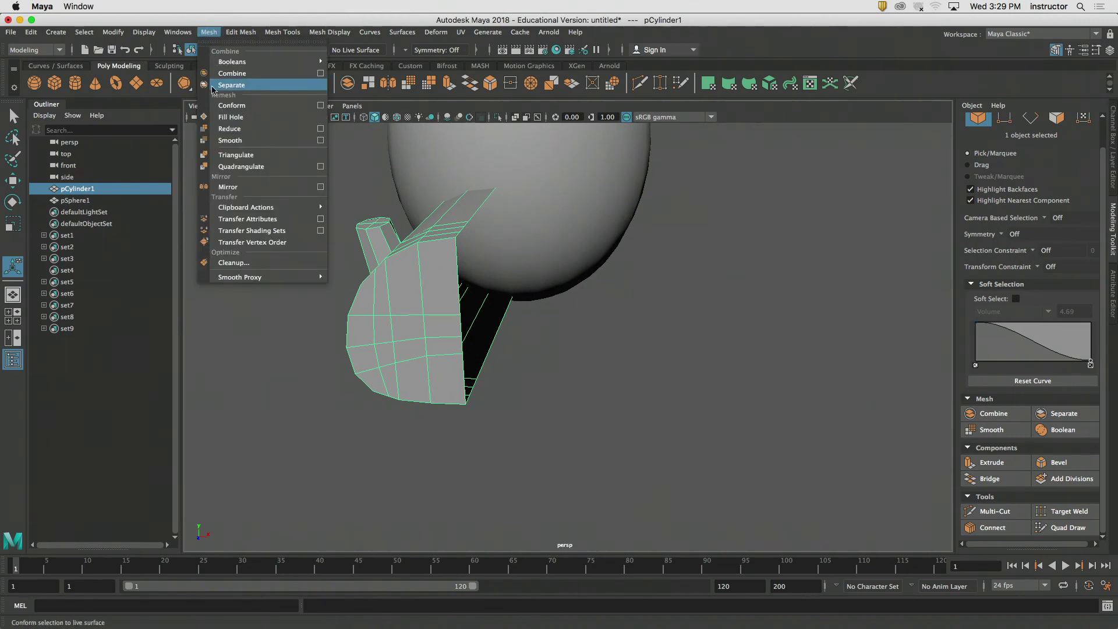
{"action": "left_click", "coordinate": [502, 317]}
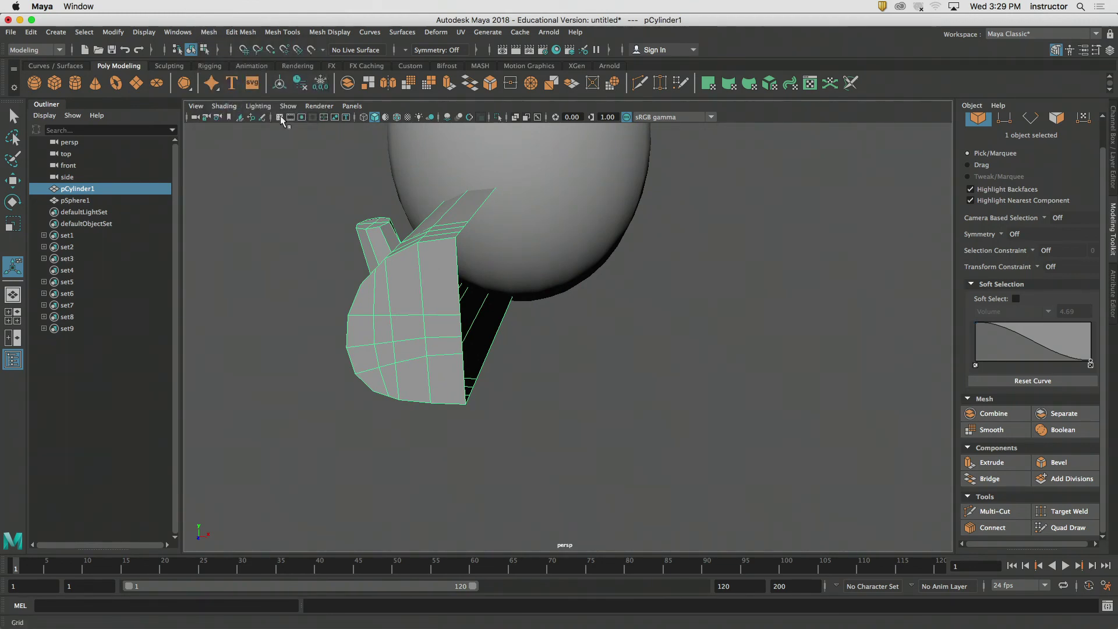
{"action": "left_click_drag", "start_coordinate": [282, 121], "coordinate": [282, 158], "text": "alt"}
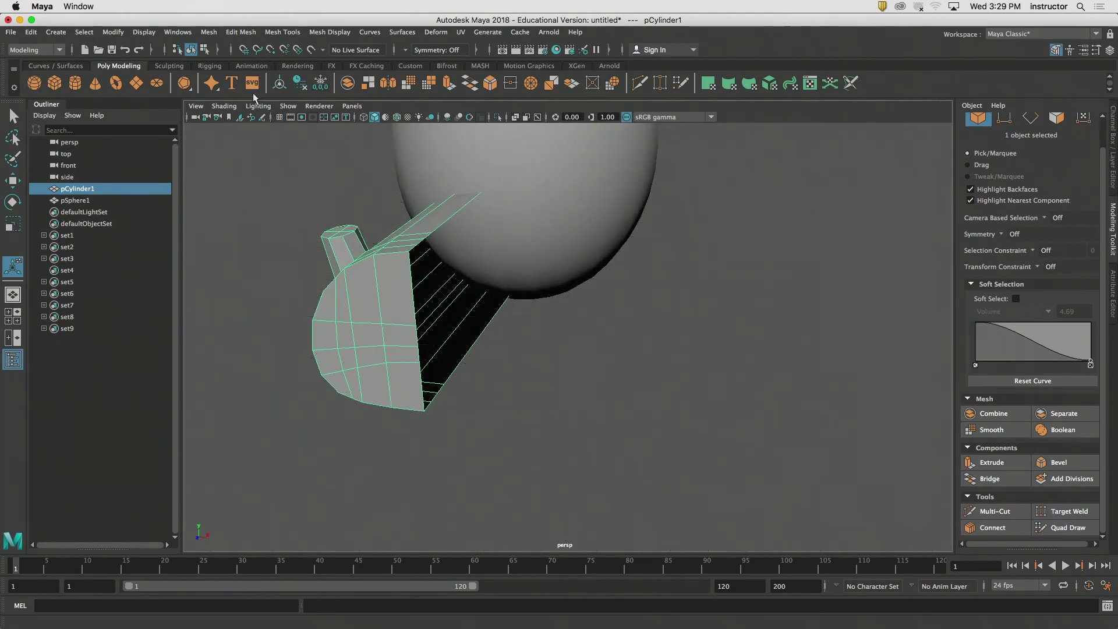
{"action": "left_click", "coordinate": [209, 32]}
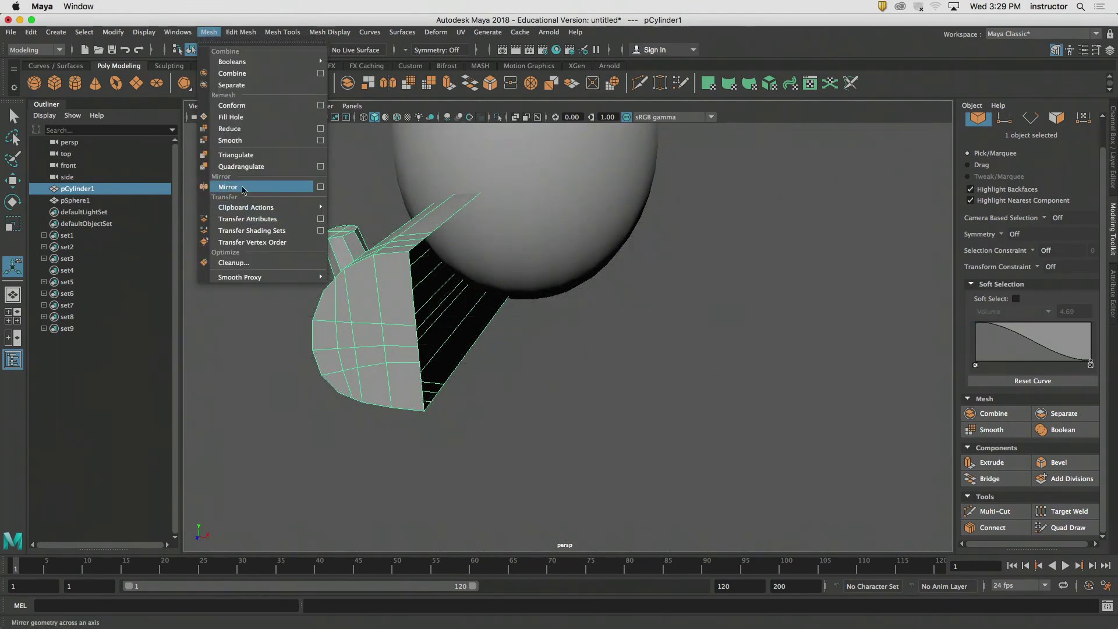
{"action": "left_click", "coordinate": [320, 186]}
{"action": "left_click", "coordinate": [853, 259]}
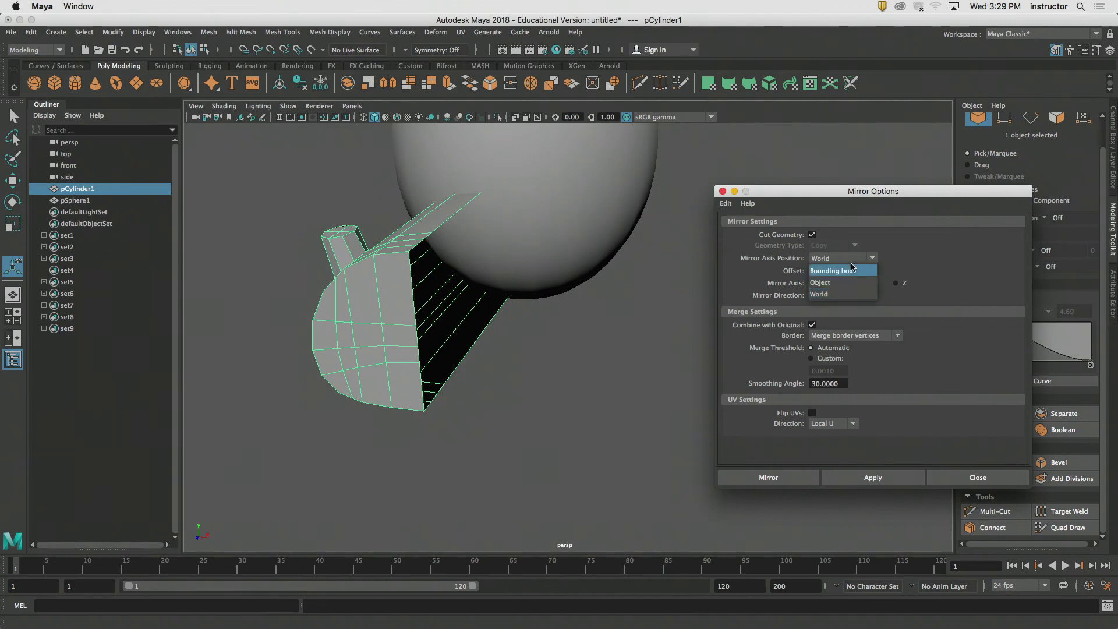
{"action": "left_click", "coordinate": [854, 281]}
{"action": "left_click", "coordinate": [773, 476]}
{"action": "left_click_drag", "start_coordinate": [559, 355], "coordinate": [598, 362], "text": "alt"}
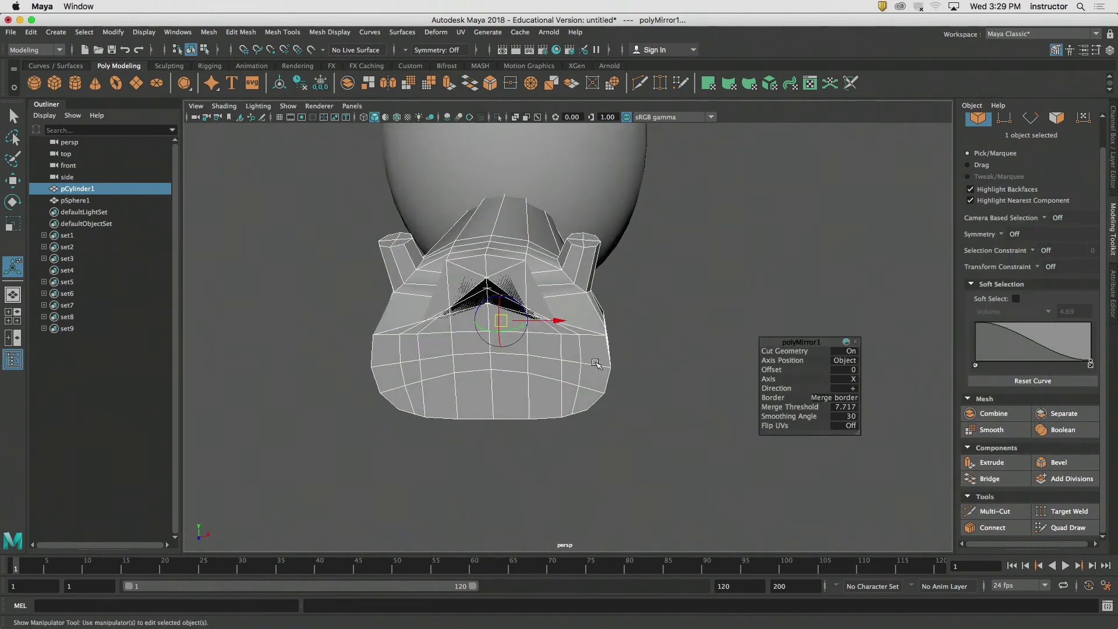
- Drag polyMirror1's Merge Threshold down from 7.717 to 1 and check the seam
{"action": "scroll", "coordinate": [598, 362], "scroll_direction": "up", "scroll_amount": 5}
{"action": "middle_click_drag", "start_coordinate": [598, 363], "coordinate": [646, 445], "text": "alt"}
{"action": "left_click_drag", "start_coordinate": [676, 338], "coordinate": [627, 312], "text": "alt"}
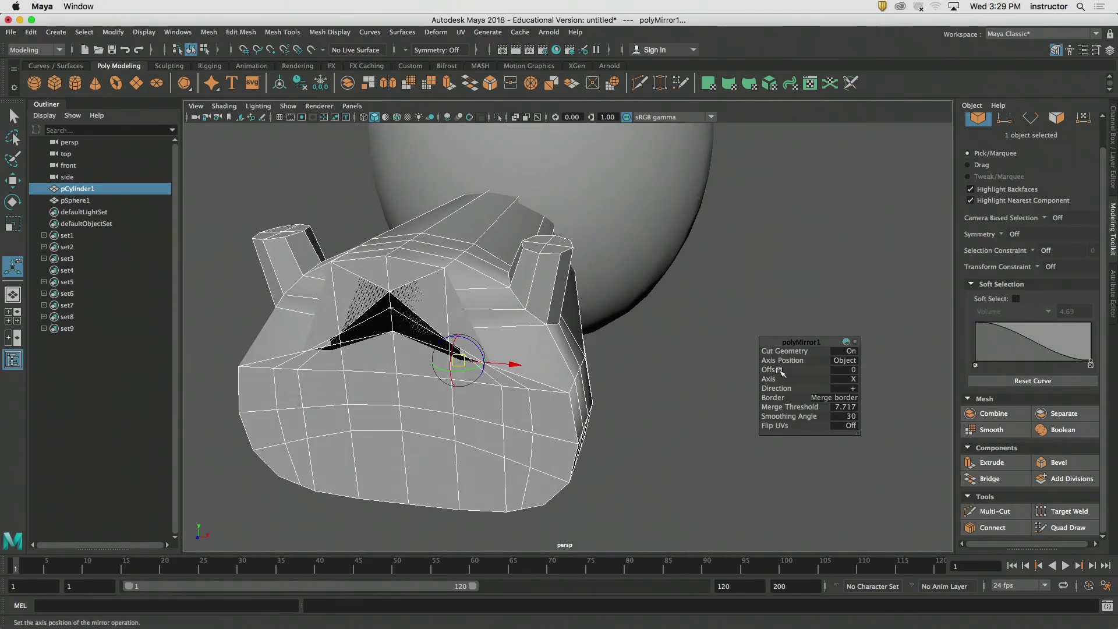
{"action": "left_click_drag", "start_coordinate": [793, 408], "coordinate": [791, 409]}
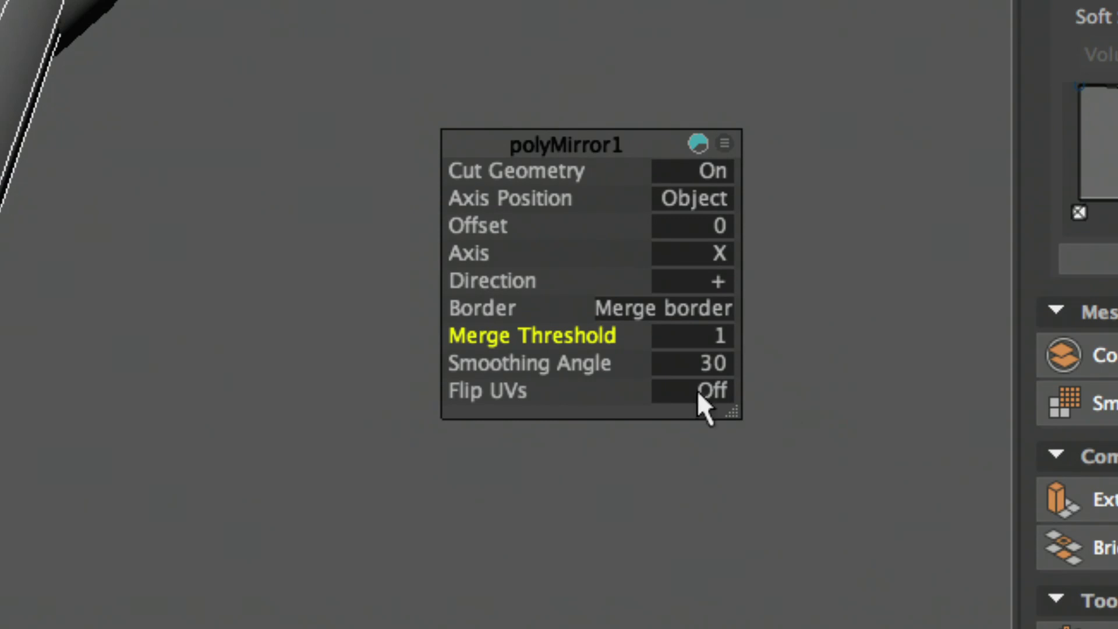
{"action": "left_click_drag", "start_coordinate": [595, 339], "coordinate": [625, 366]}
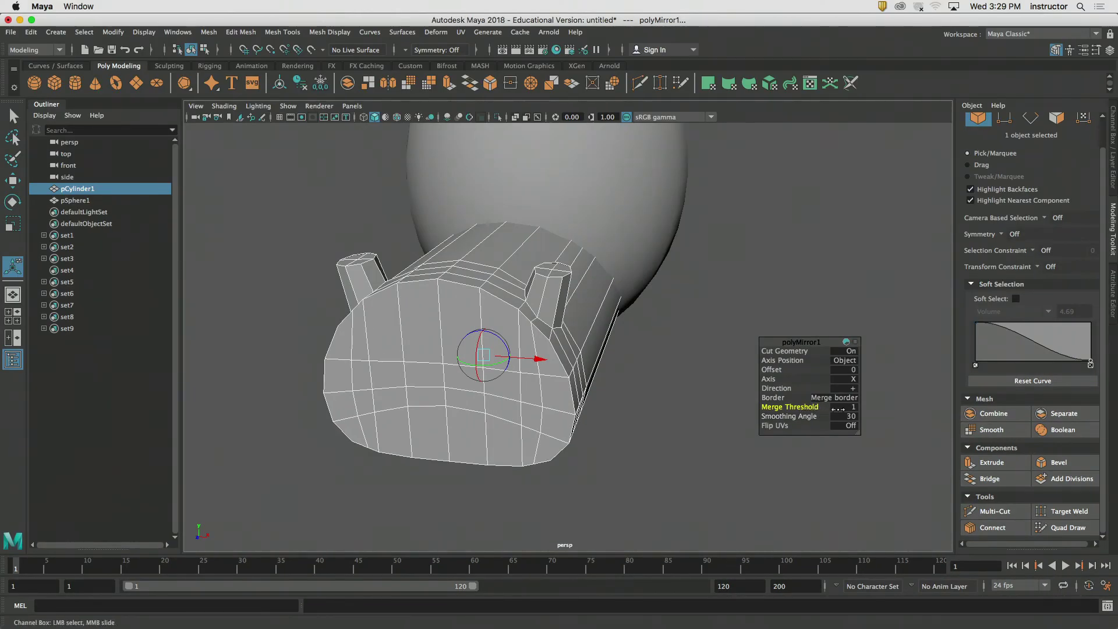
{"action": "left_click_drag", "start_coordinate": [641, 420], "coordinate": [706, 434], "text": "alt"}
- Switch to face mode and select all 144 faces of the body
{"action": "left_click", "coordinate": [714, 357]}
{"action": "left_click_drag", "start_coordinate": [714, 358], "coordinate": [872, 331], "text": "alt"}
{"action": "key", "text": "F11"}
{"action": "left_click", "coordinate": [642, 333]}
{"action": "double_click", "coordinate": [639, 335]}
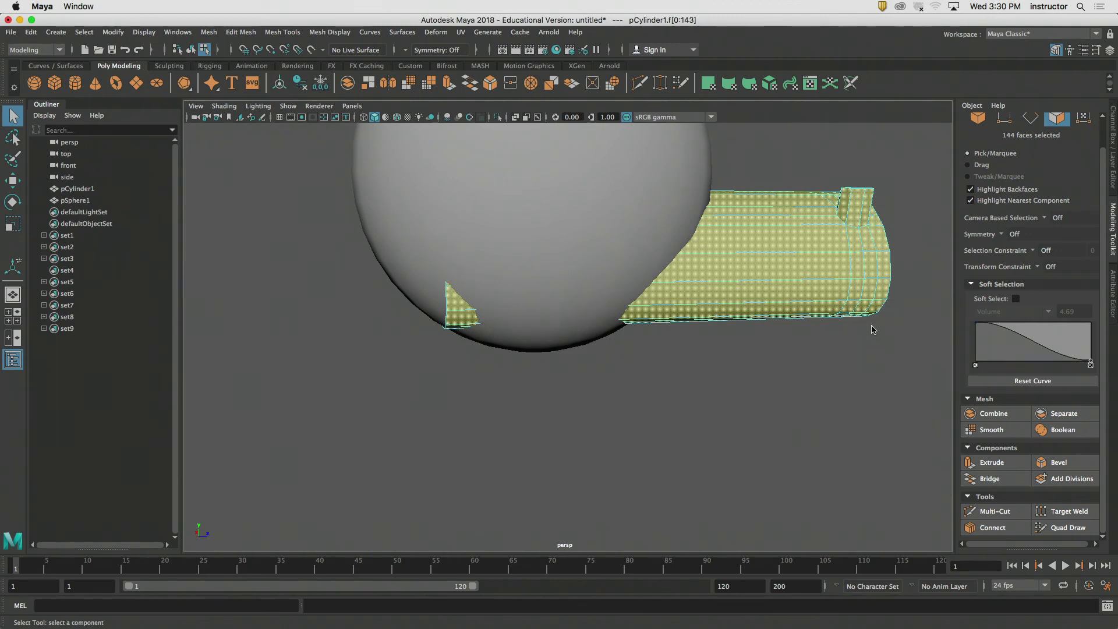
{"action": "left_click_drag", "start_coordinate": [859, 306], "coordinate": [759, 197], "text": "alt"}
{"action": "left_click", "coordinate": [753, 343]}
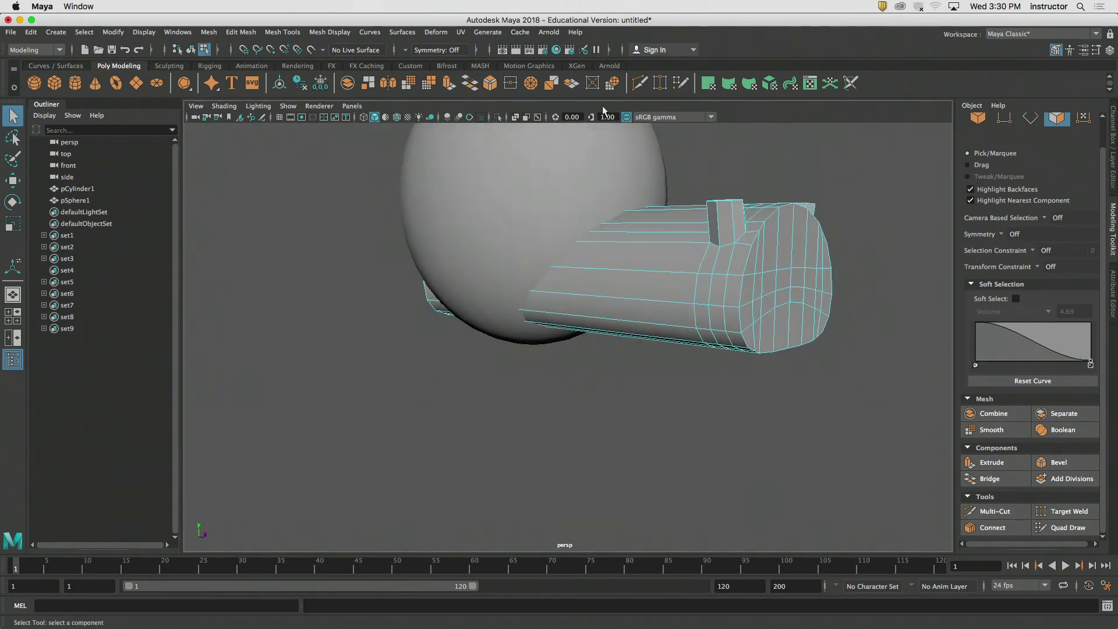
- Set symmetry to Object X and test it by selecting mirrored faces on the body
{"action": "left_click", "coordinate": [406, 53]}
{"action": "left_click", "coordinate": [438, 71]}
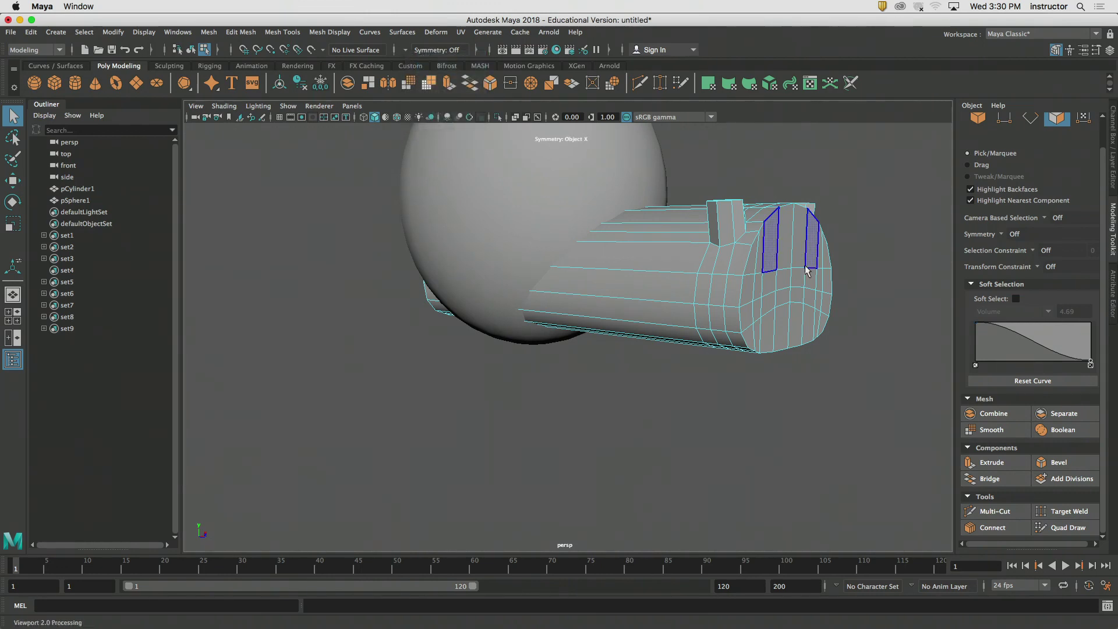
{"action": "left_click", "coordinate": [737, 259]}
{"action": "mouse_move", "coordinate": [706, 262]}
{"action": "left_mouse_down", "text": "alt"}
{"action": "mouse_move", "coordinate": [793, 249]}
{"action": "mouse_move", "coordinate": [702, 245]}
{"action": "left_mouse_up", "text": "alt"}
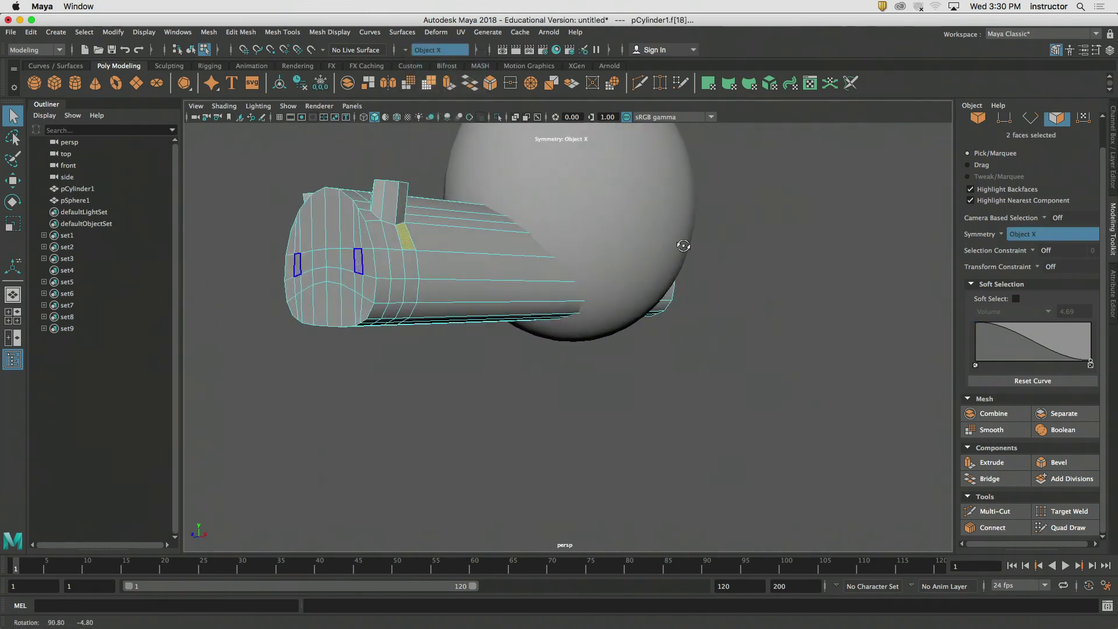
{"action": "left_click", "coordinate": [434, 222]}
{"action": "left_click", "coordinate": [460, 287]}
- Return to object mode with pCylinder1 selected and show its Channel Box history
{"action": "left_click_drag", "start_coordinate": [461, 286], "coordinate": [656, 197], "text": "alt"}
{"action": "left_click", "coordinate": [767, 224]}
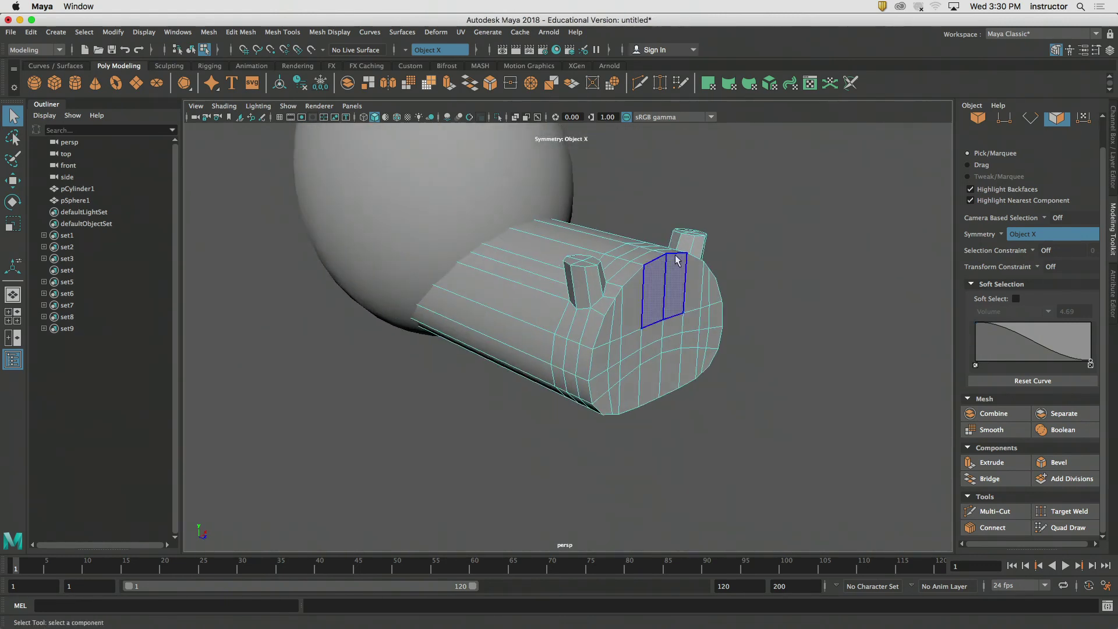
{"action": "left_click", "coordinate": [978, 118]}
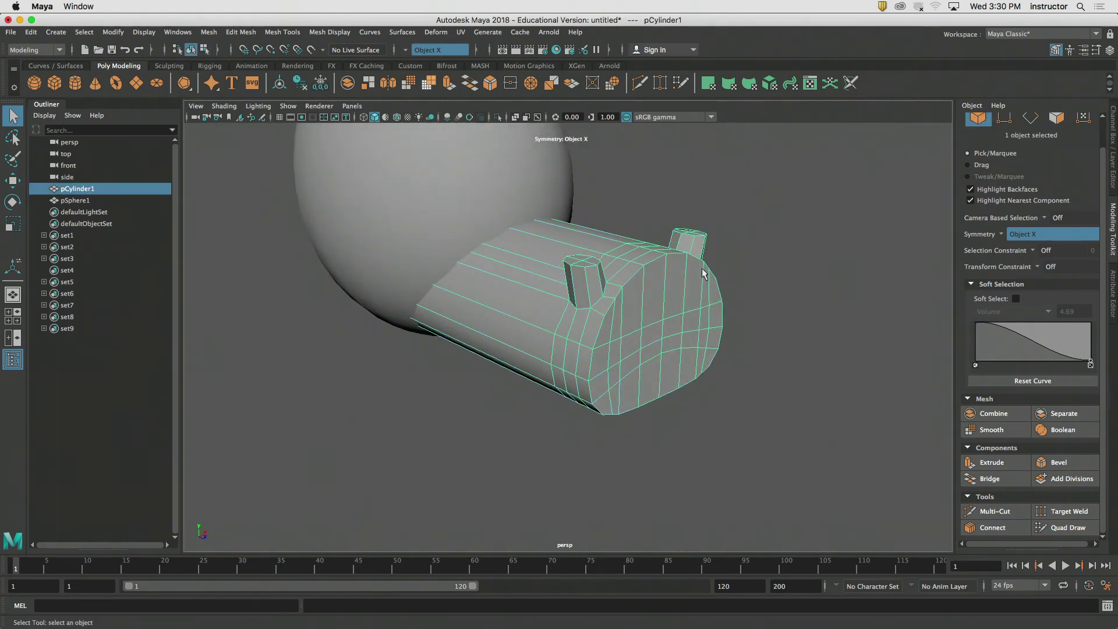
{"action": "left_click", "coordinate": [1113, 178]}
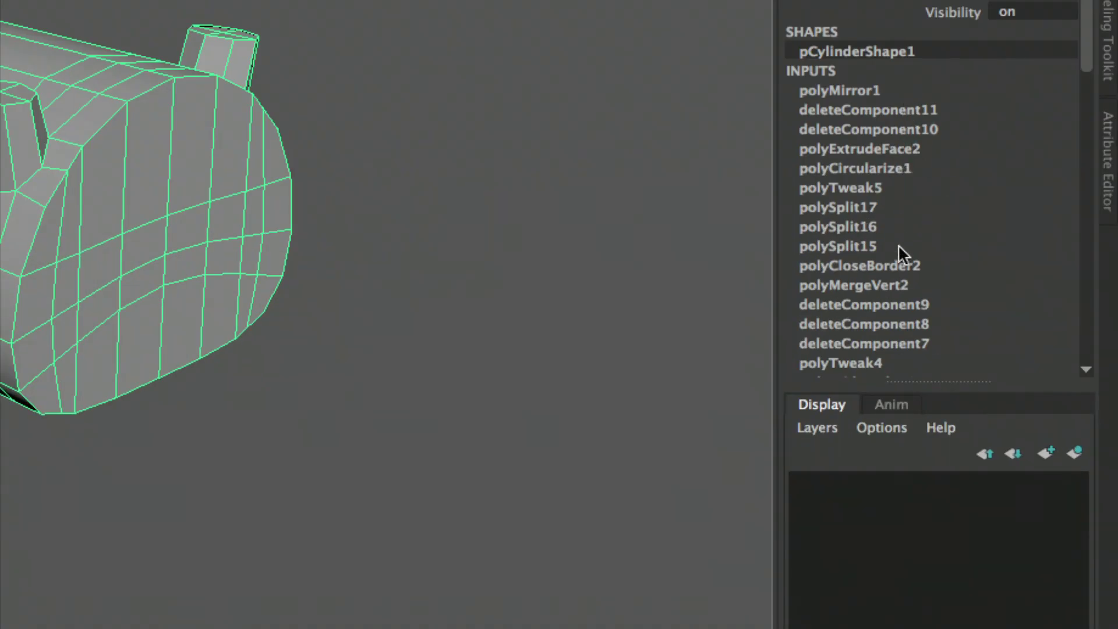
{"action": "left_click_drag", "start_coordinate": [1090, 56], "coordinate": [1114, 344]}
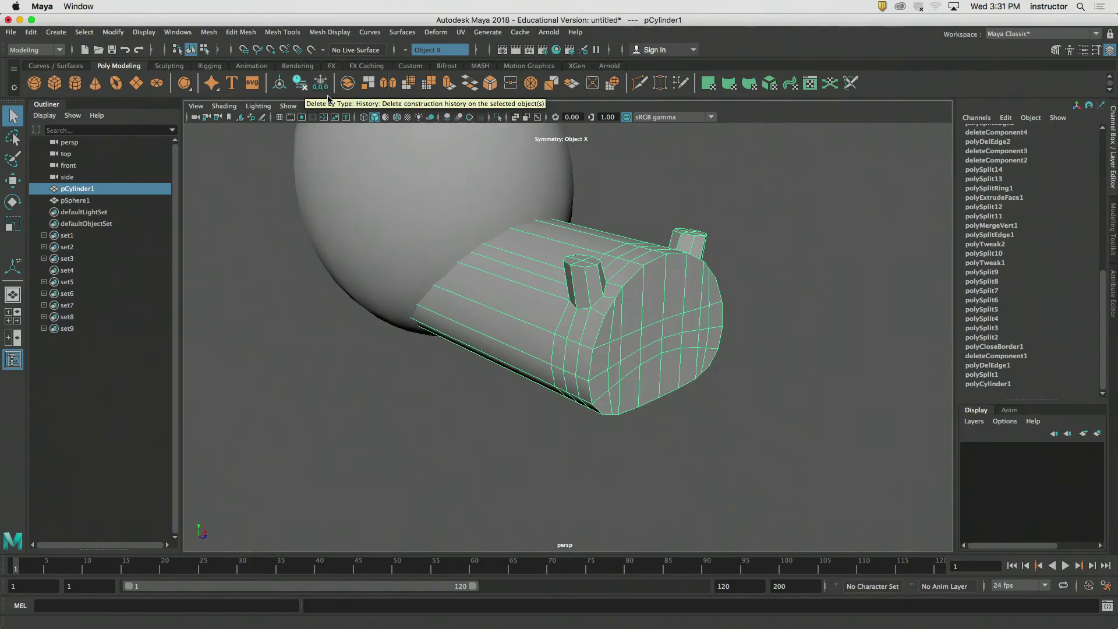
- Delete pCylinder1's construction history from the shelf, then deselect and inspect the body
{"action": "left_click", "coordinate": [301, 84]}
{"action": "left_click", "coordinate": [755, 286]}
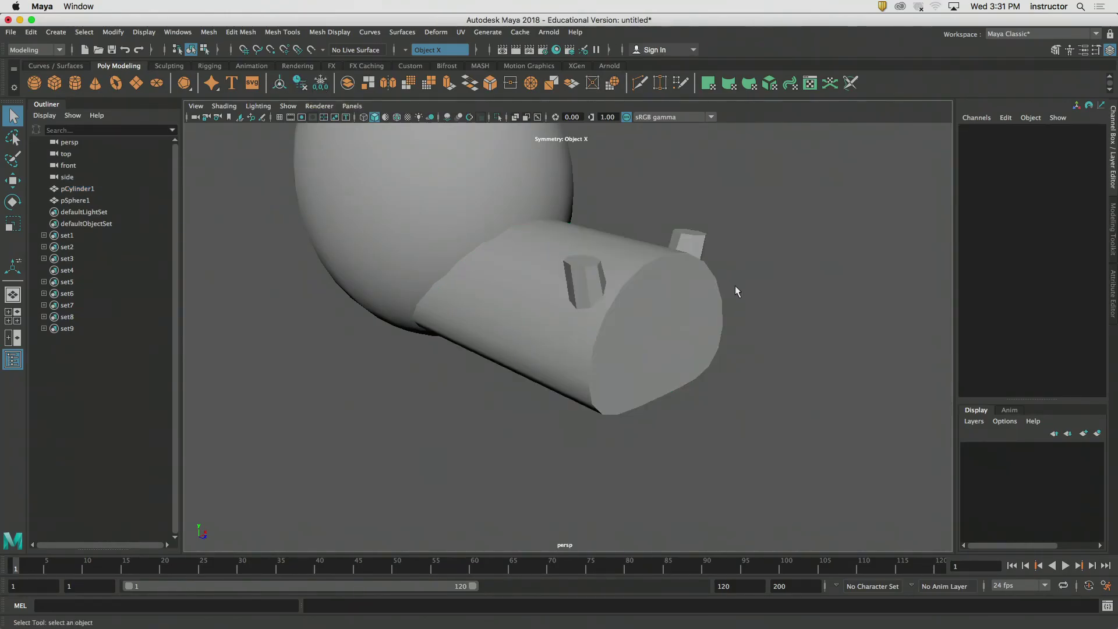
{"action": "left_click_drag", "start_coordinate": [736, 286], "coordinate": [761, 287], "text": "alt"}
{"action": "right_click_drag", "start_coordinate": [761, 288], "coordinate": [620, 288], "text": "alt"}
{"action": "left_click_drag", "start_coordinate": [656, 286], "coordinate": [604, 277], "text": "alt"}
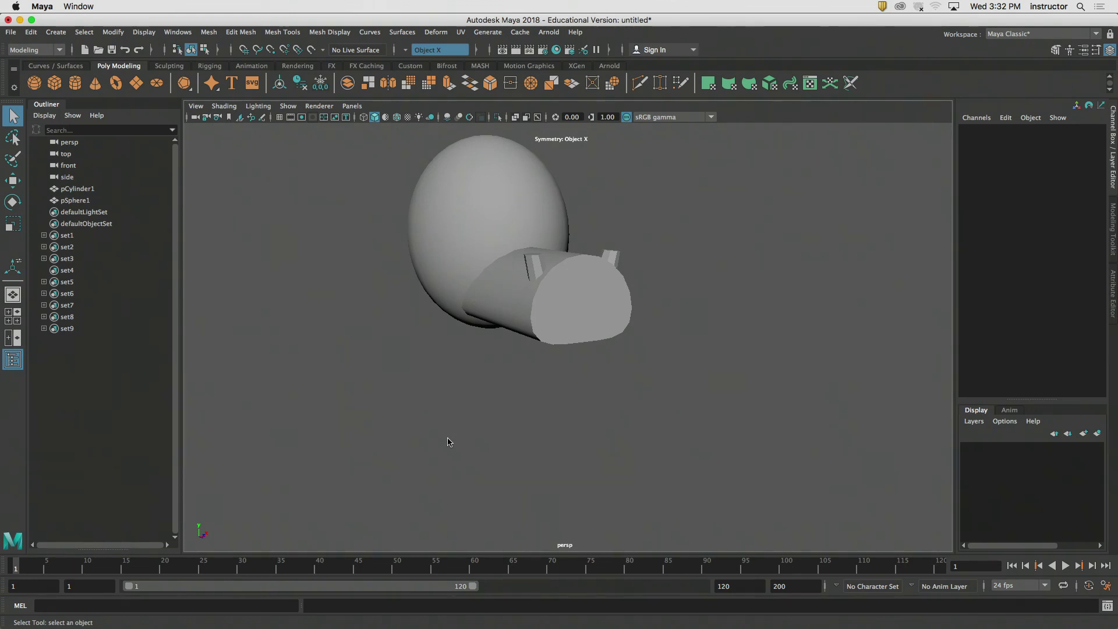
{"action": "mouse_move", "coordinate": [201, 627]}
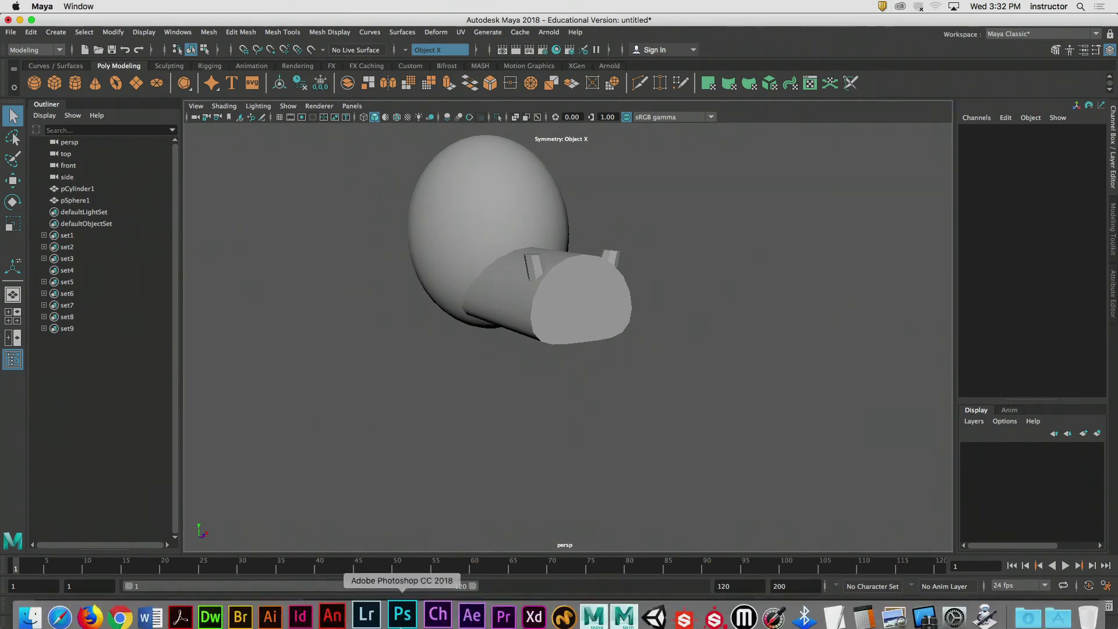
{"action": "left_click", "coordinate": [119, 608]}
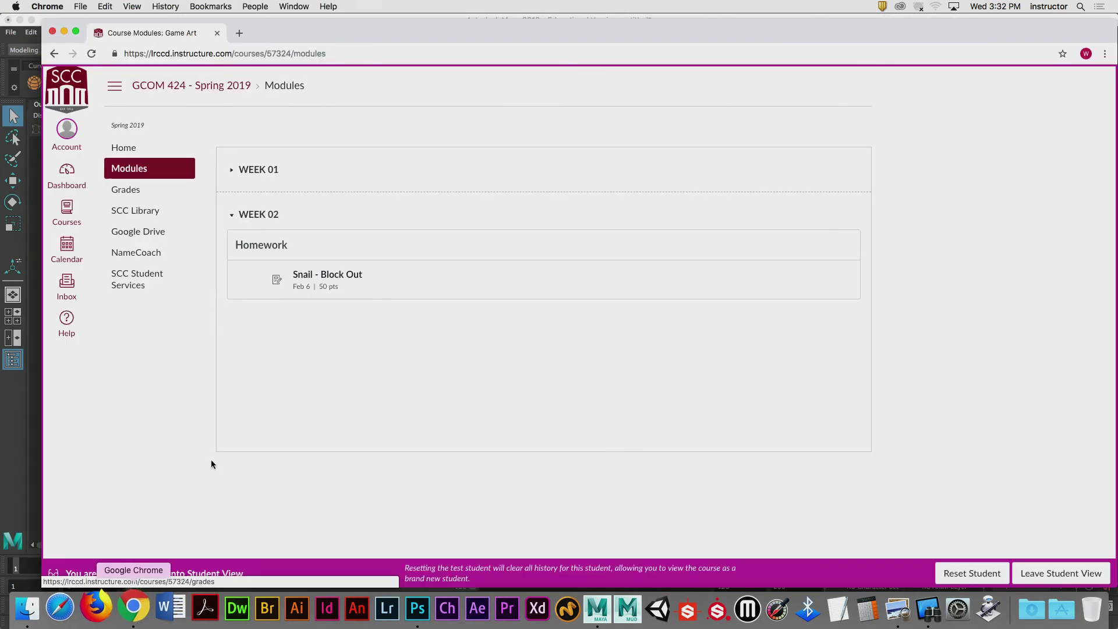
{"action": "left_click", "coordinate": [347, 279]}
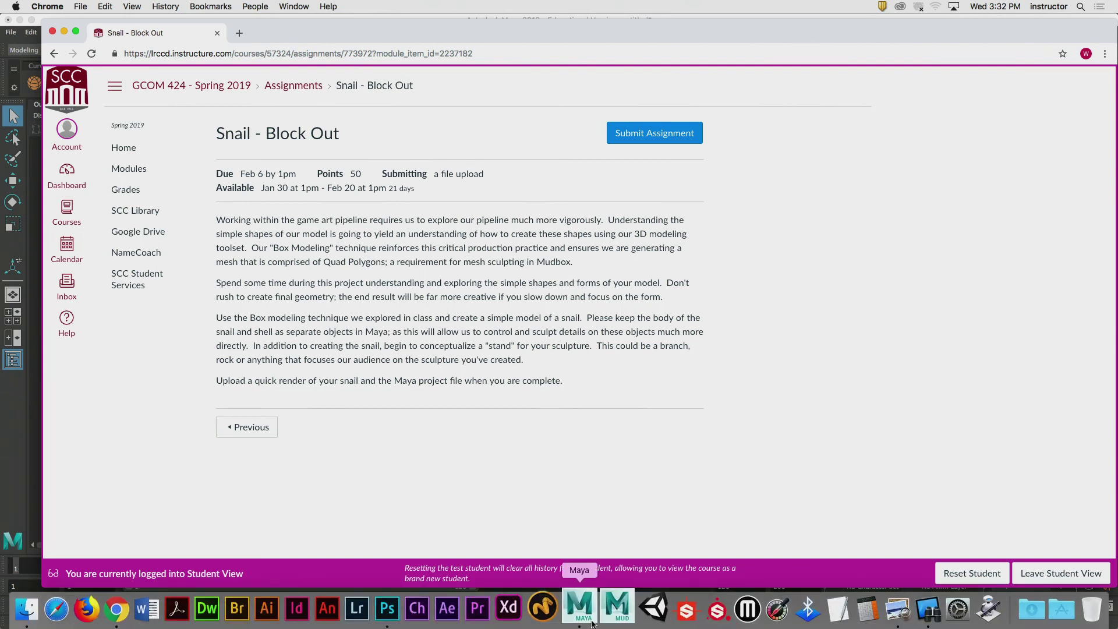
{"action": "left_click", "coordinate": [592, 622]}
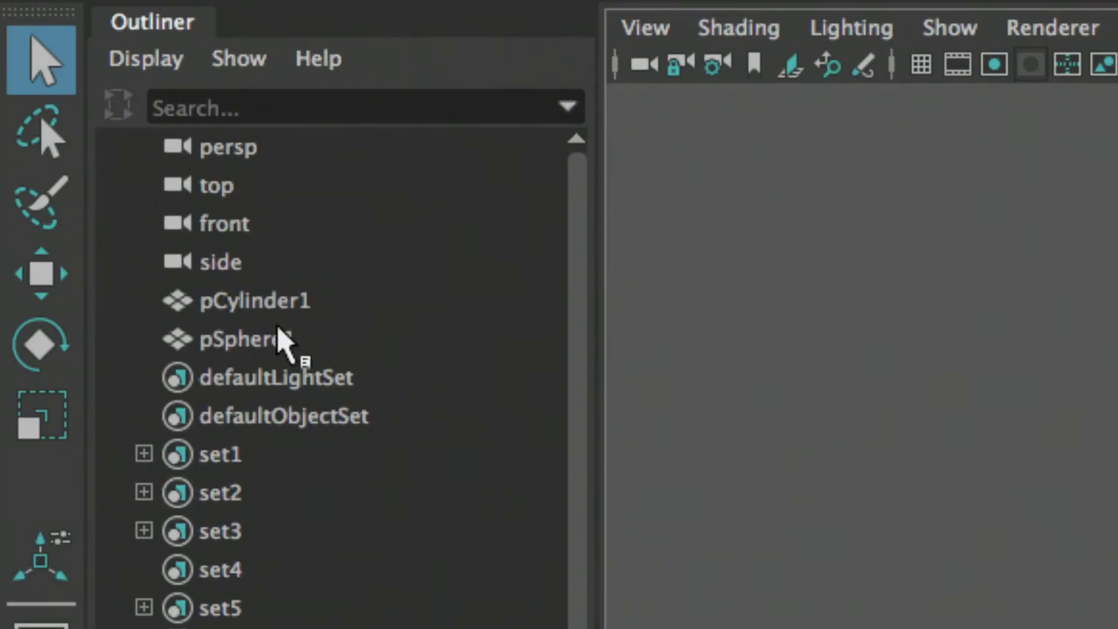
- In the Outliner, pick pSphere1 and then pCylinder1
{"action": "left_click", "coordinate": [86, 201]}
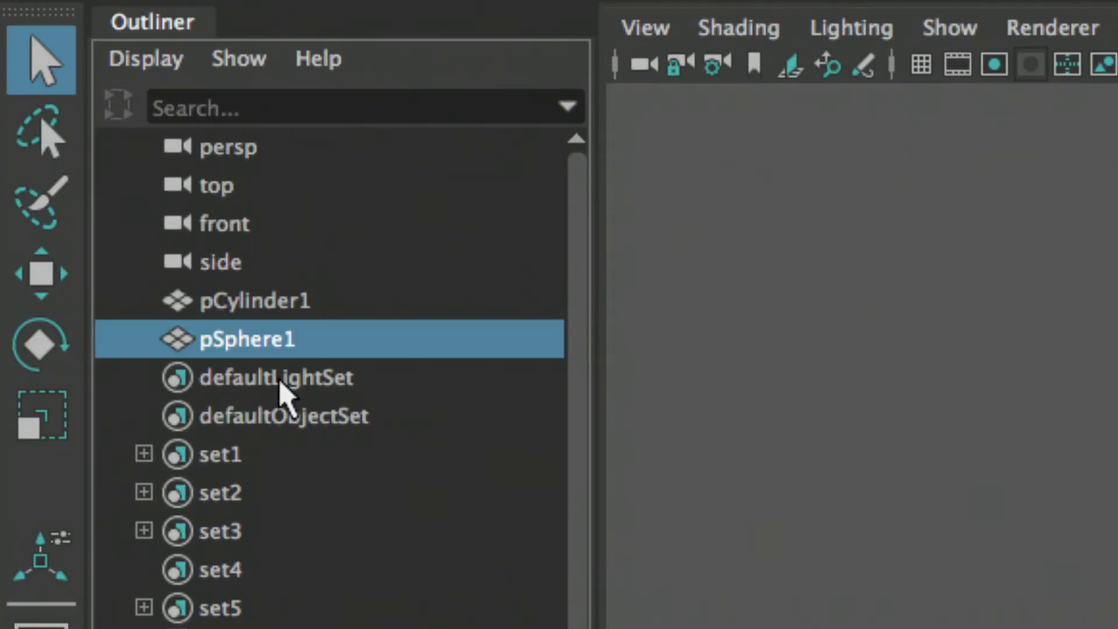
{"action": "left_click", "coordinate": [247, 299]}
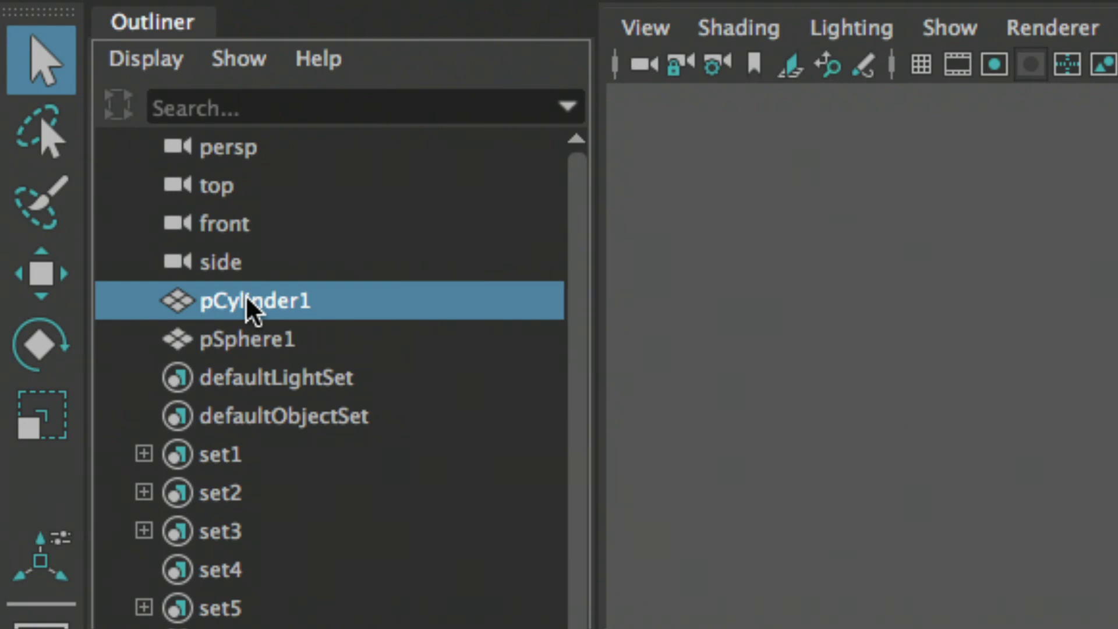
- Rename pCylinder1 to Snail_Base in the Outliner
{"action": "double_click", "coordinate": [245, 298]}
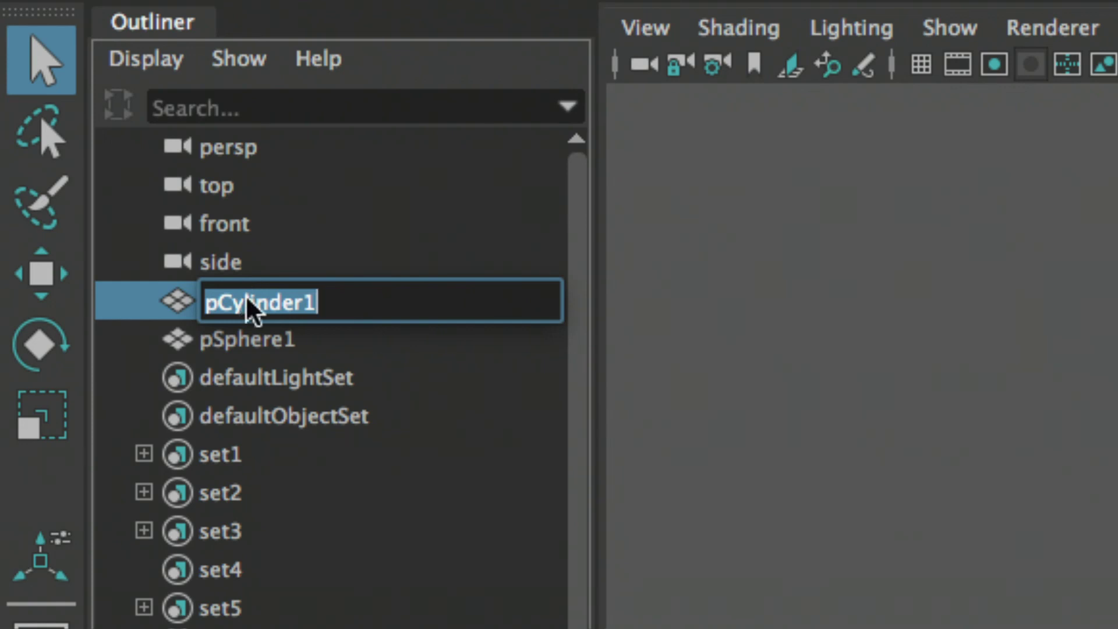
{"action": "type", "text": "Sna"}
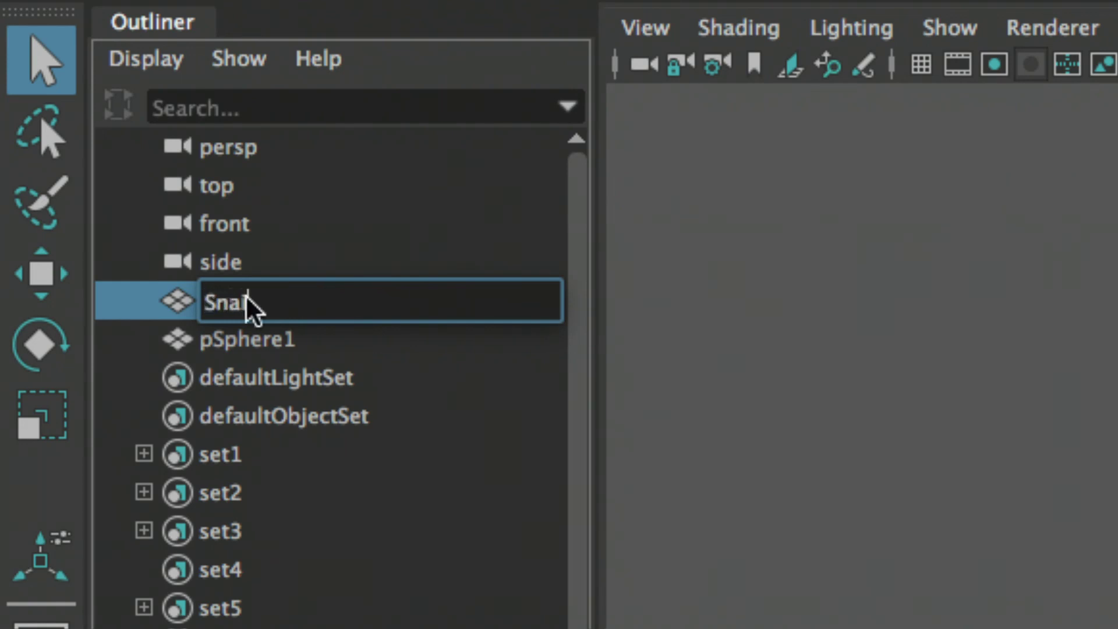
{"action": "type", "text": "il Base"}
{"action": "key", "text": "Return"}
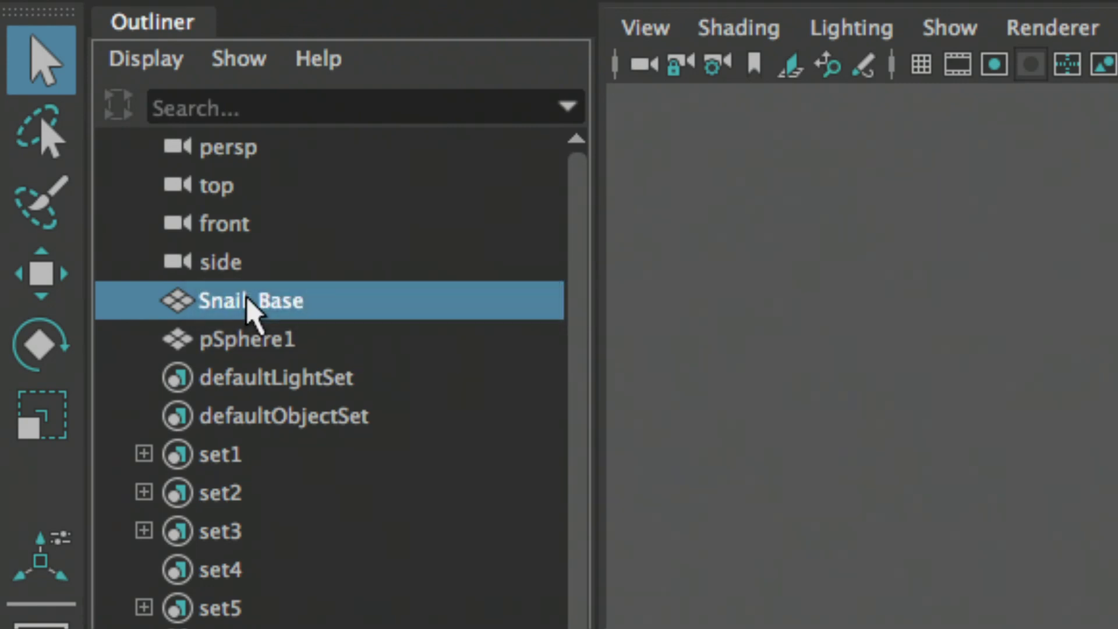
- Rename pSphere1 to Snail_Shell, fixing the 'Sheel' typo
{"action": "left_click", "coordinate": [278, 344]}
{"action": "double_click", "coordinate": [276, 343]}
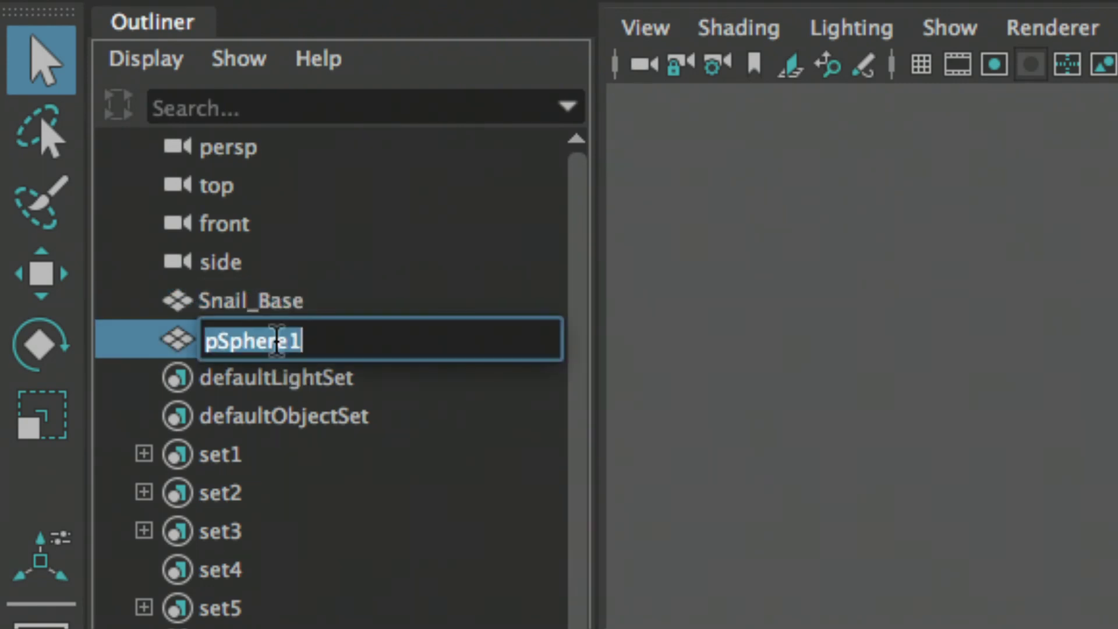
{"action": "type", "text": "Snail"}
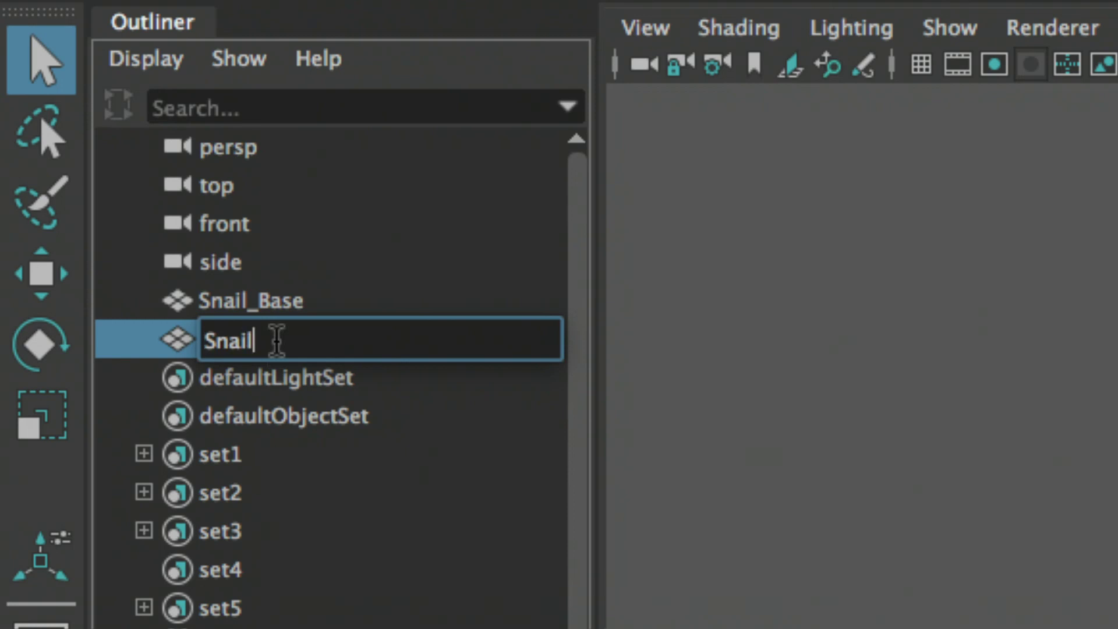
{"action": "type", "text": " Sheel"}
{"action": "key", "text": "Return"}
{"action": "double_click", "coordinate": [275, 339]}
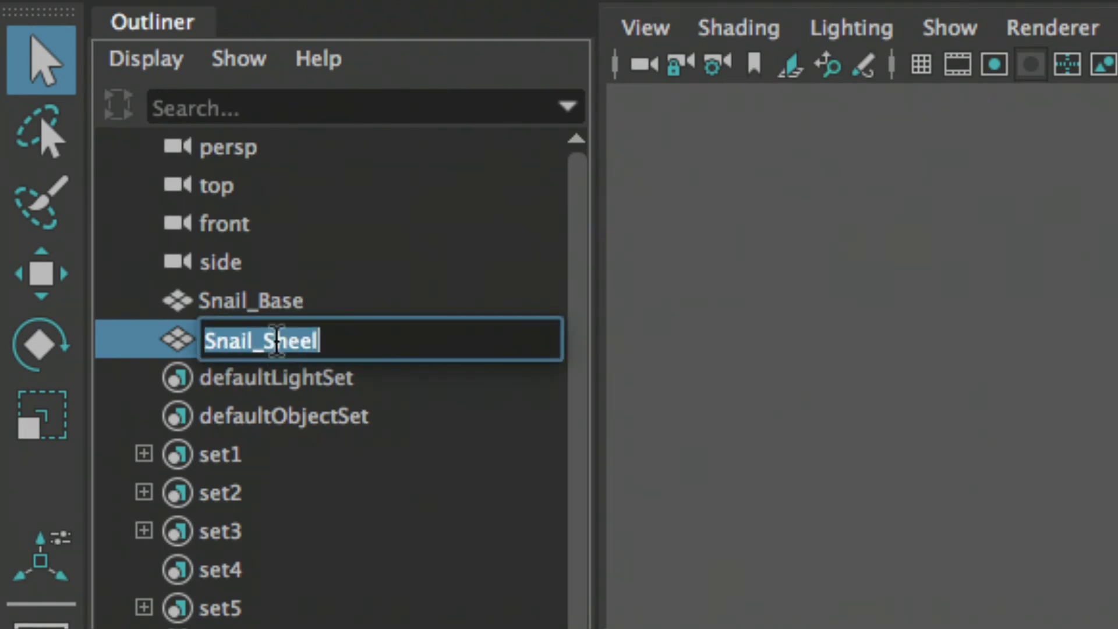
{"action": "key", "text": "Right"}
{"action": "key", "text": "BackSpace"}
{"action": "key", "text": "BackSpace"}
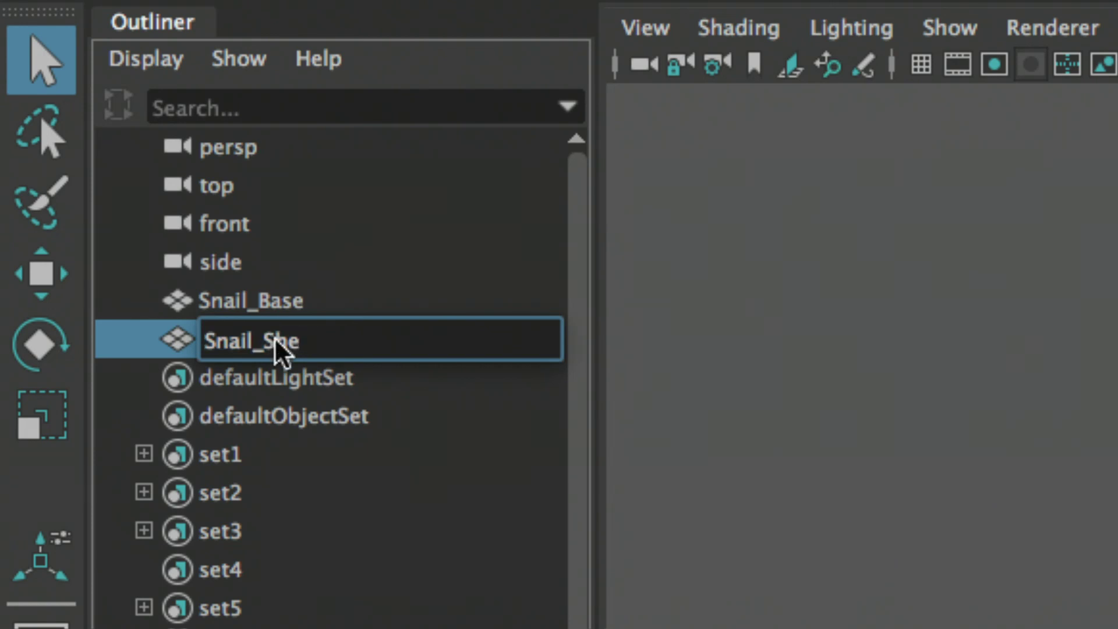
{"action": "type", "text": "ll"}
{"action": "key", "text": "Return"}
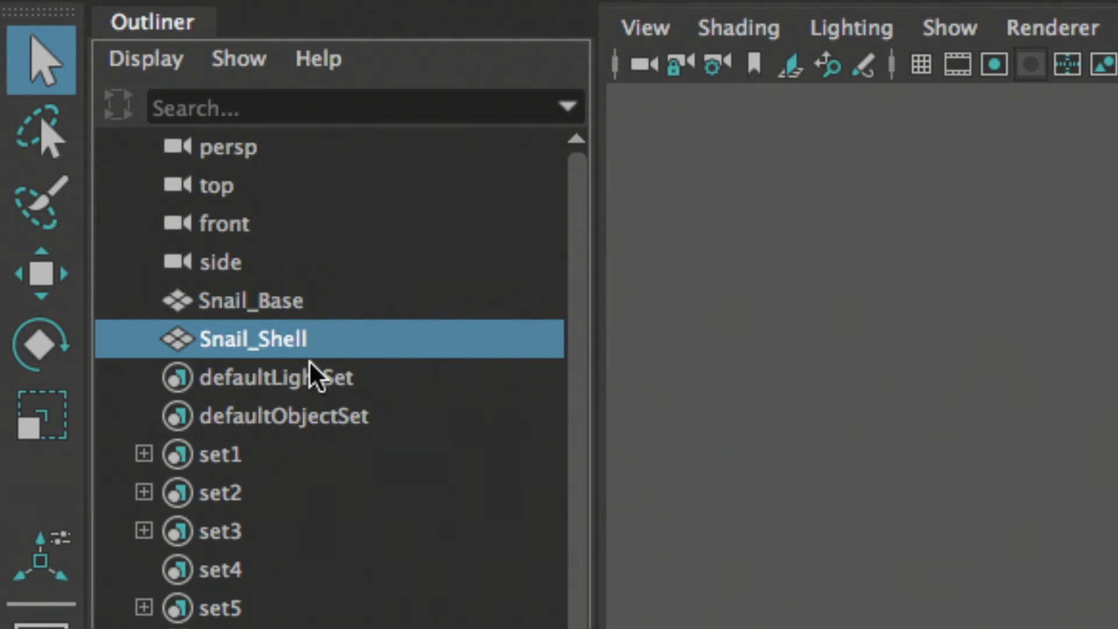
- Rename the shell via snailShell and pSnailShell, settling on mSnailShell
{"action": "double_click", "coordinate": [308, 358]}
{"action": "key", "text": "BackSpace"}
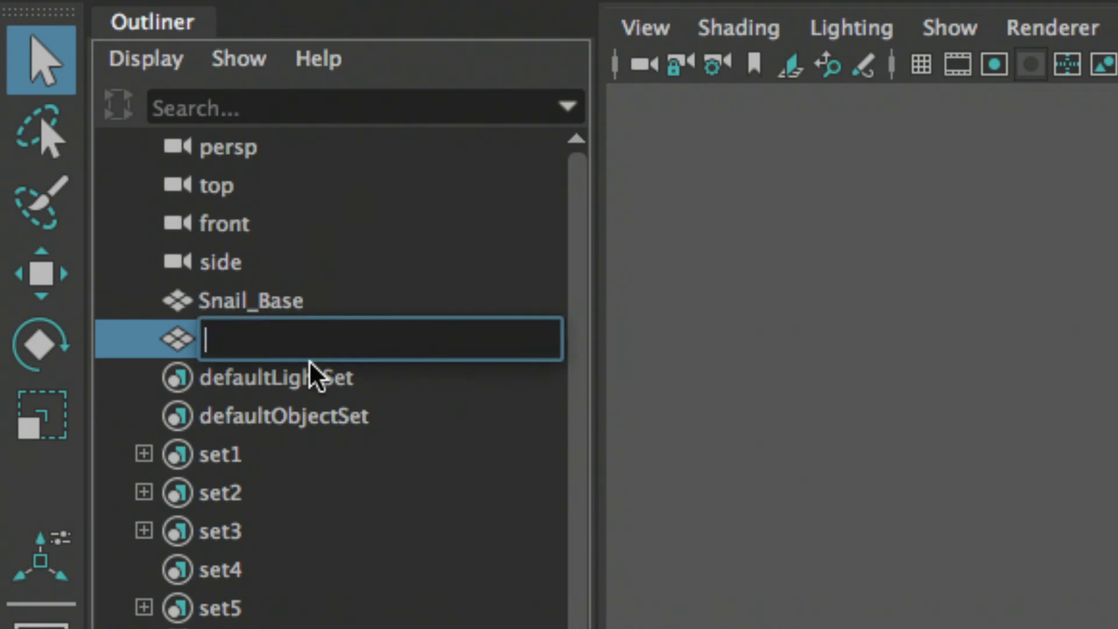
{"action": "type", "text": "snailSh"}
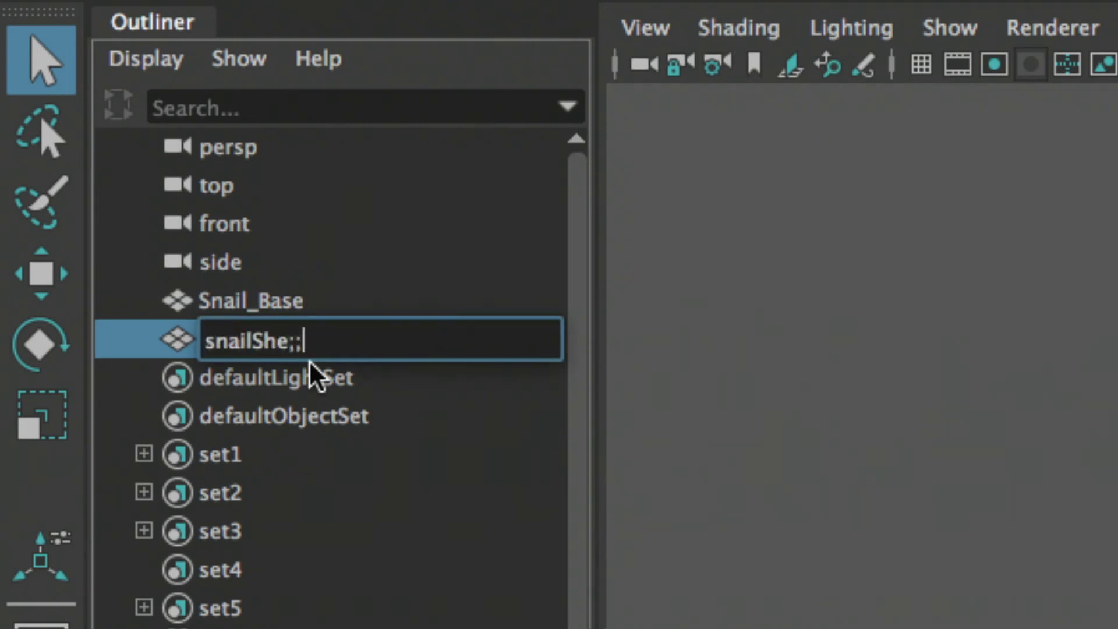
{"action": "type", "text": "ell"}
{"action": "key", "text": "Return"}
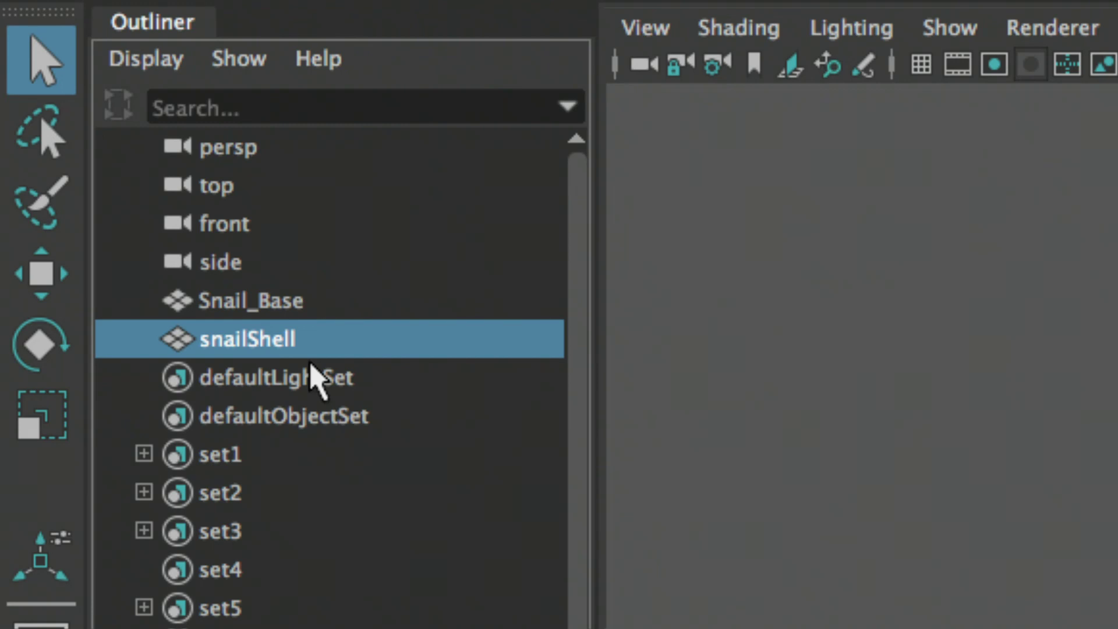
{"action": "double_click", "coordinate": [308, 359]}
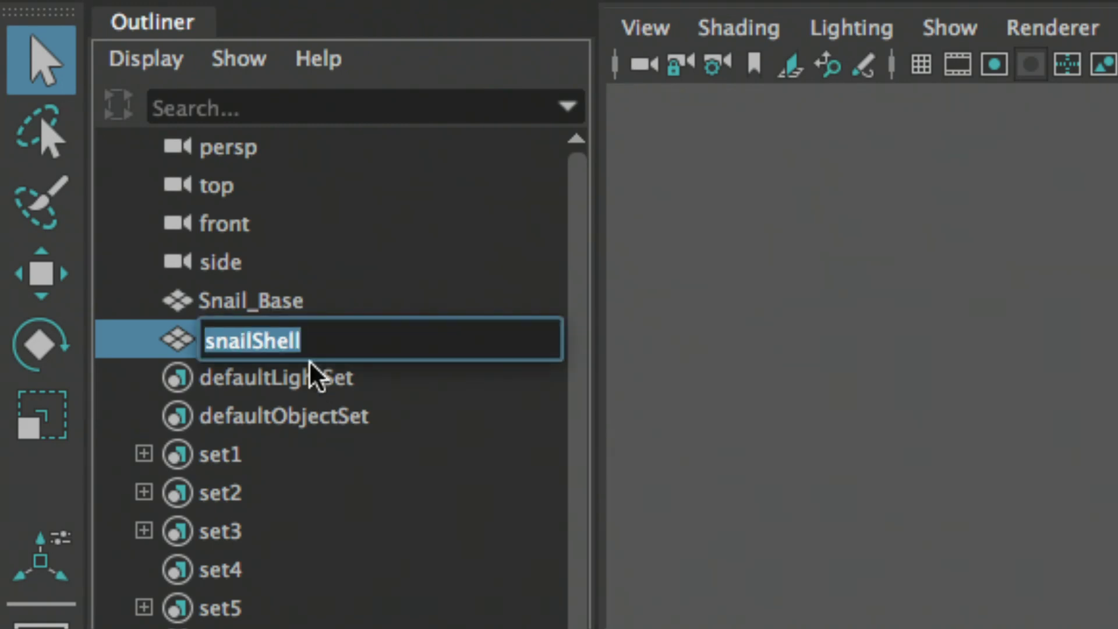
{"action": "type", "text": "p"}
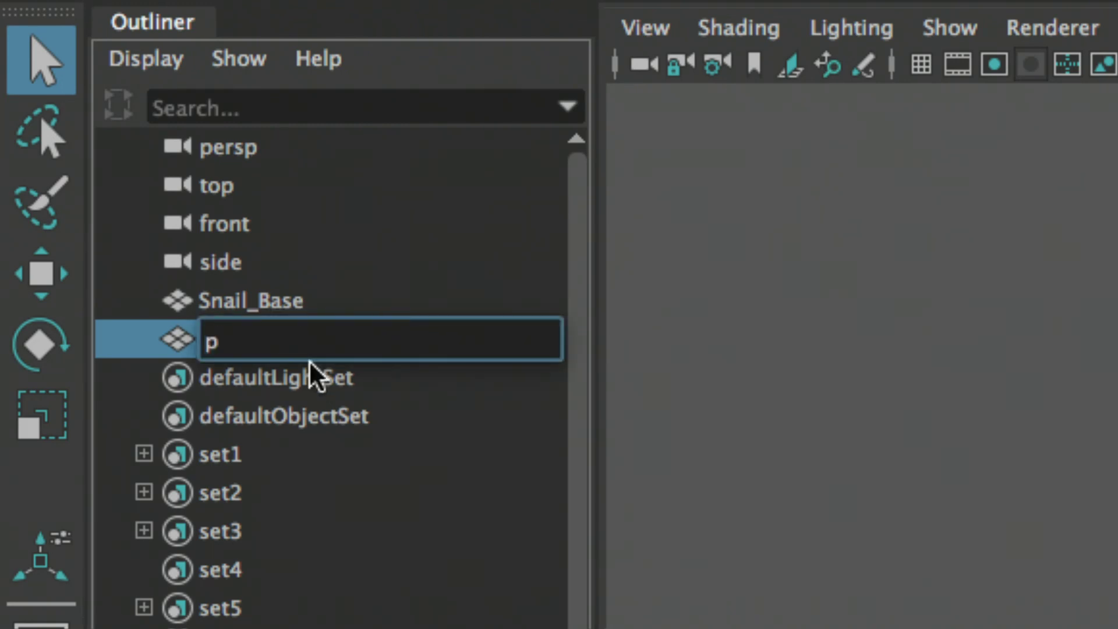
{"action": "type", "text": "SnailShell"}
{"action": "key", "text": "Return"}
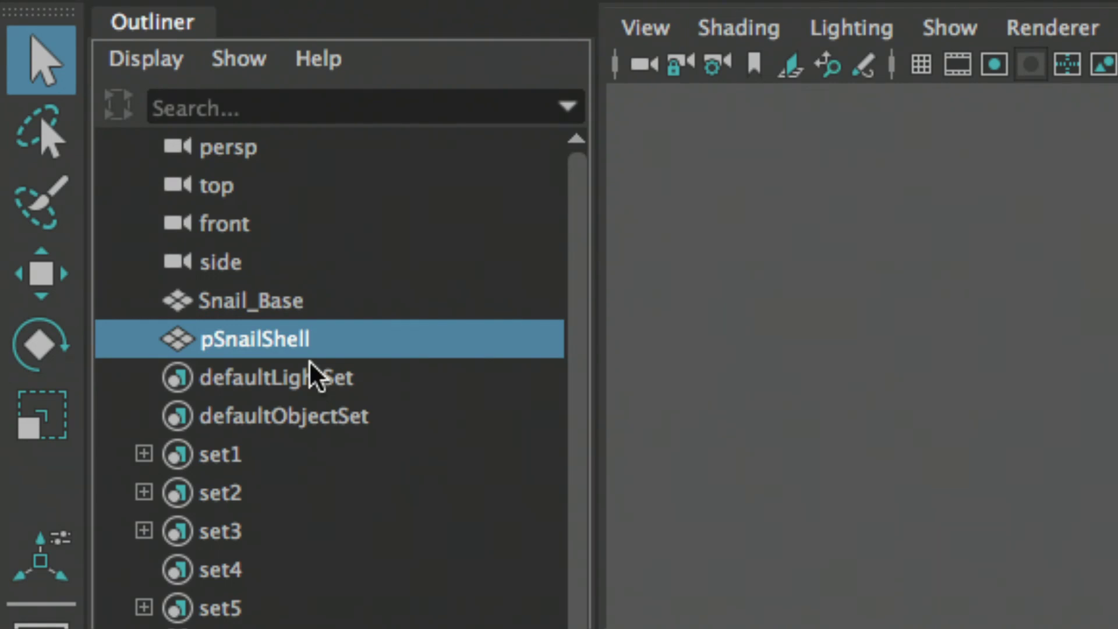
{"action": "double_click", "coordinate": [309, 360]}
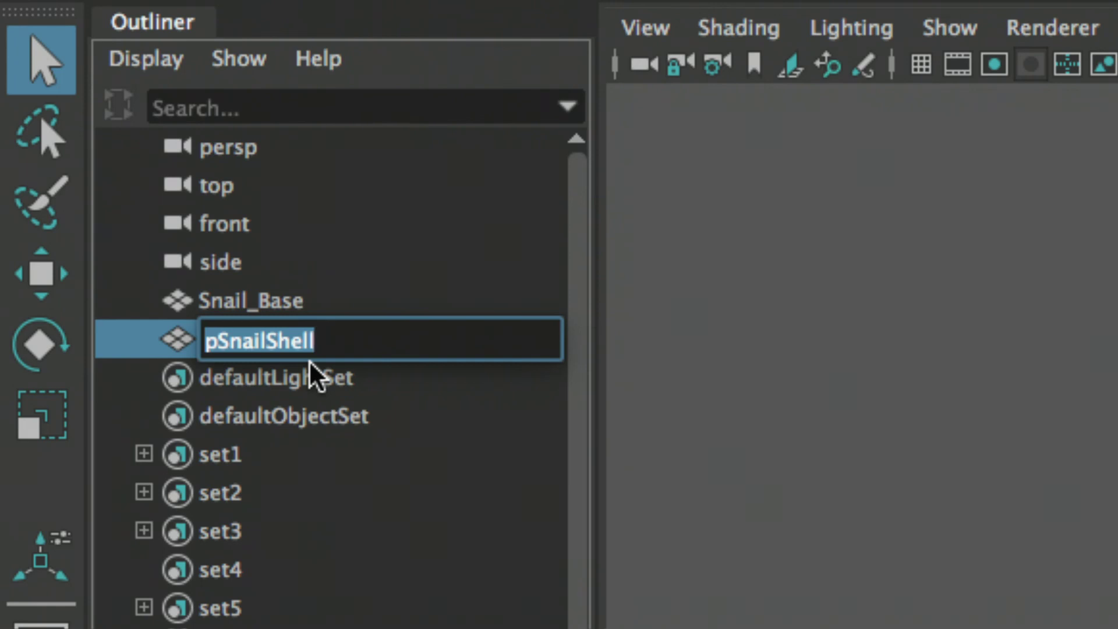
{"action": "type", "text": "m"}
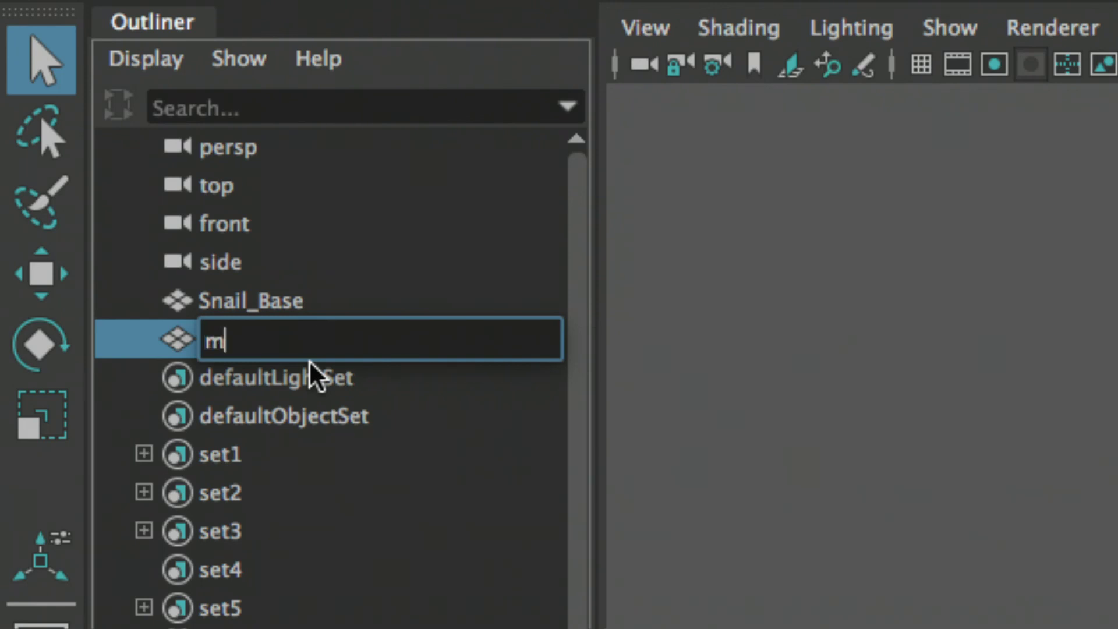
{"action": "type", "text": "Snail"}
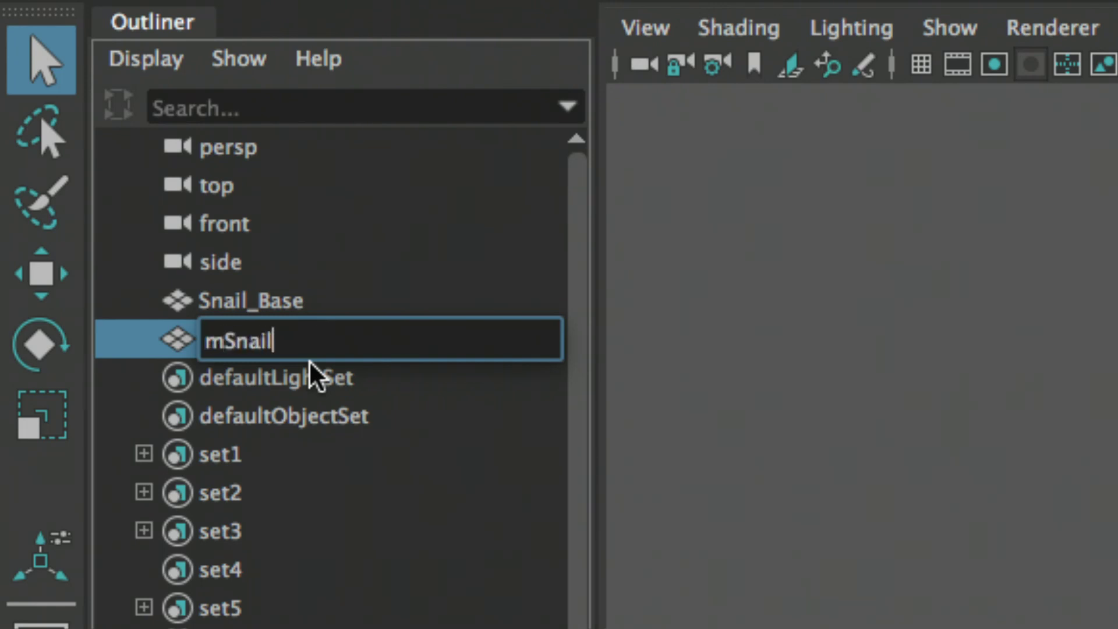
{"action": "type", "text": "Shell"}
{"action": "key", "text": "Return"}
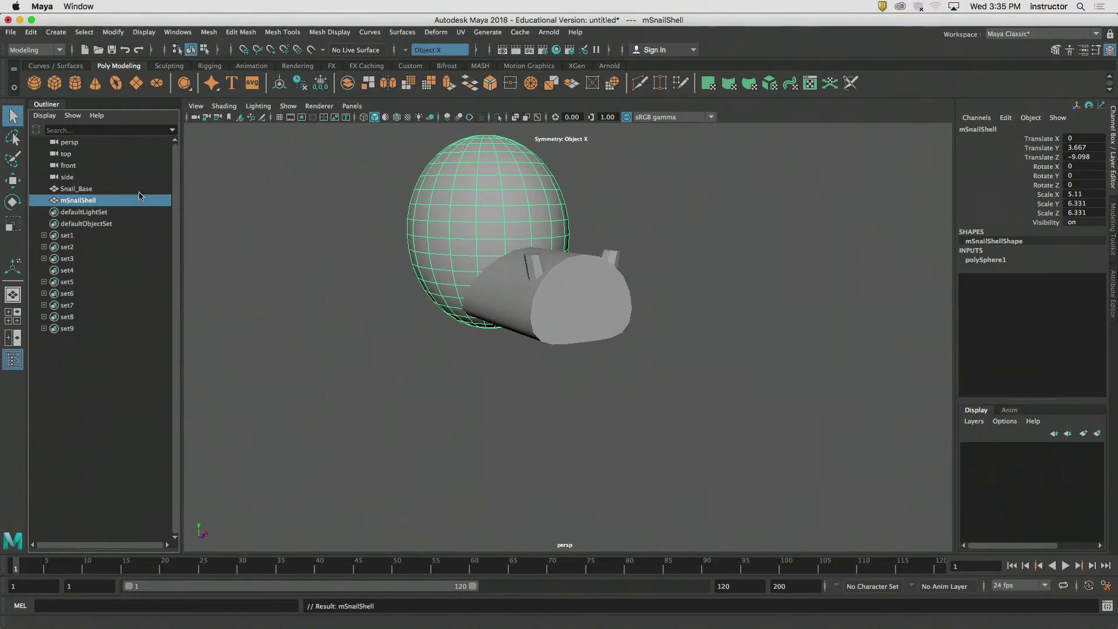
- Select Snail_Base and frame the view on the tube's end
{"action": "left_click", "coordinate": [575, 305]}
{"action": "left_click_drag", "start_coordinate": [457, 299], "coordinate": [536, 295], "text": "alt"}
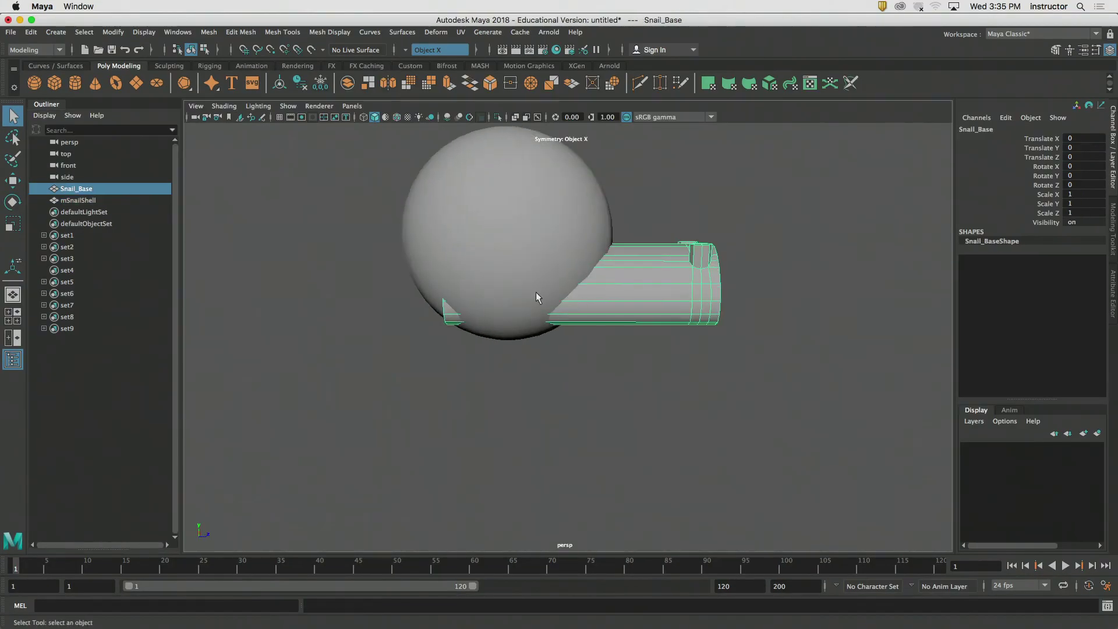
{"action": "right_click_drag", "start_coordinate": [537, 295], "coordinate": [811, 280], "text": "alt"}
{"action": "middle_click_drag", "start_coordinate": [634, 280], "coordinate": [560, 348], "text": "alt"}
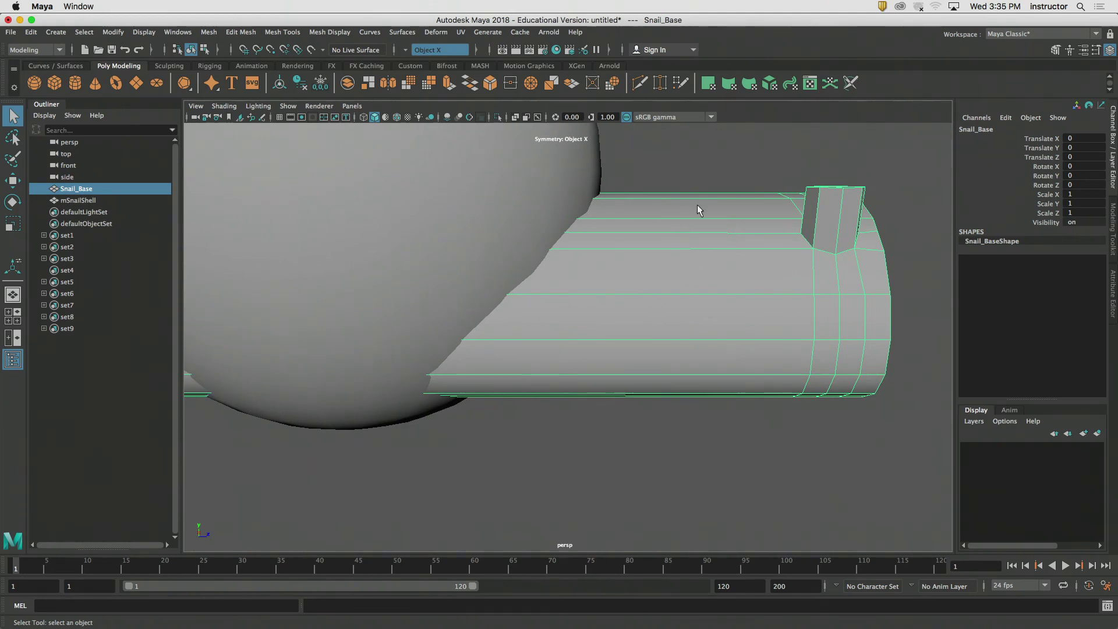
{"action": "left_click_drag", "start_coordinate": [699, 207], "coordinate": [692, 207], "text": "alt"}
{"action": "left_click_drag", "start_coordinate": [608, 204], "coordinate": [579, 209], "text": "alt"}
{"action": "left_click", "coordinate": [590, 169]}
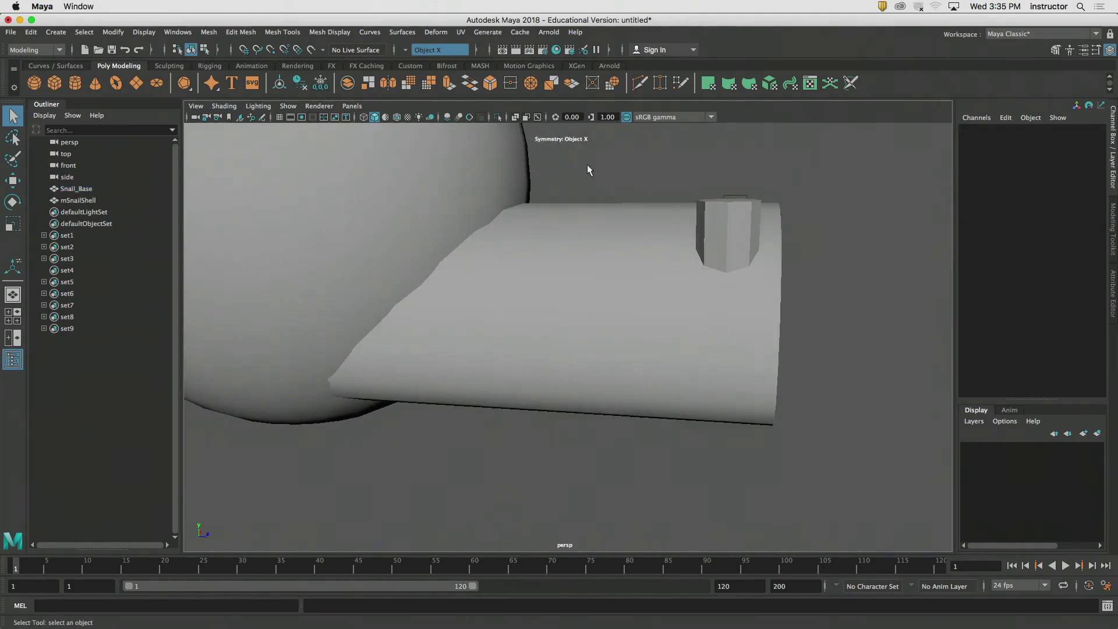
- Insert several edge loops across Snail_Base with the Insert Edge Loop tool
{"action": "left_click", "coordinate": [324, 32]}
{"action": "mouse_move", "coordinate": [283, 33]}
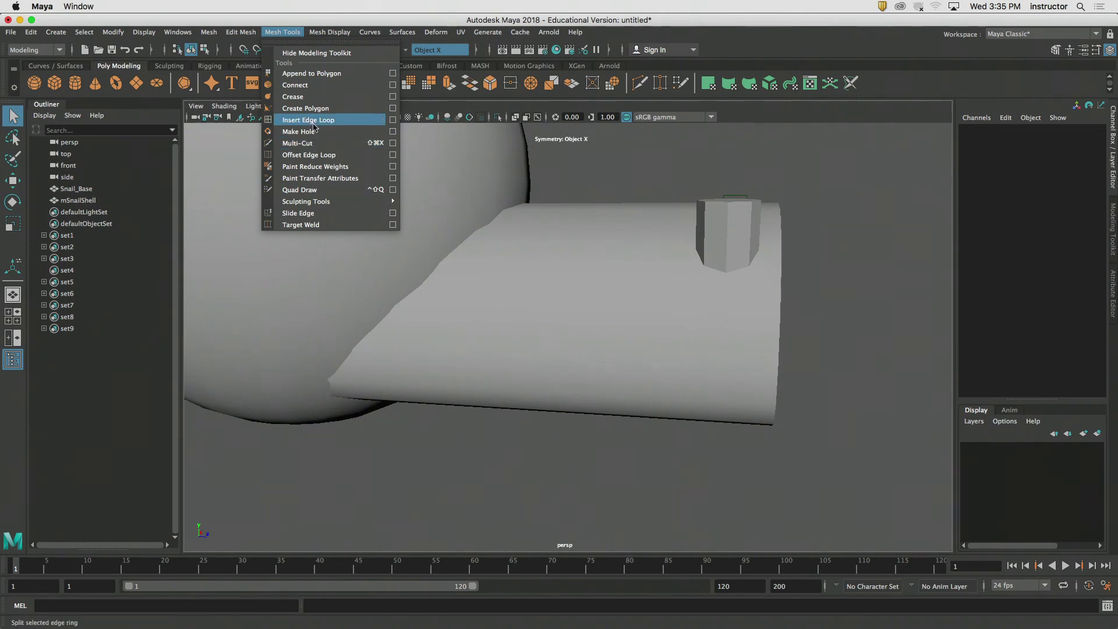
{"action": "left_click", "coordinate": [394, 120]}
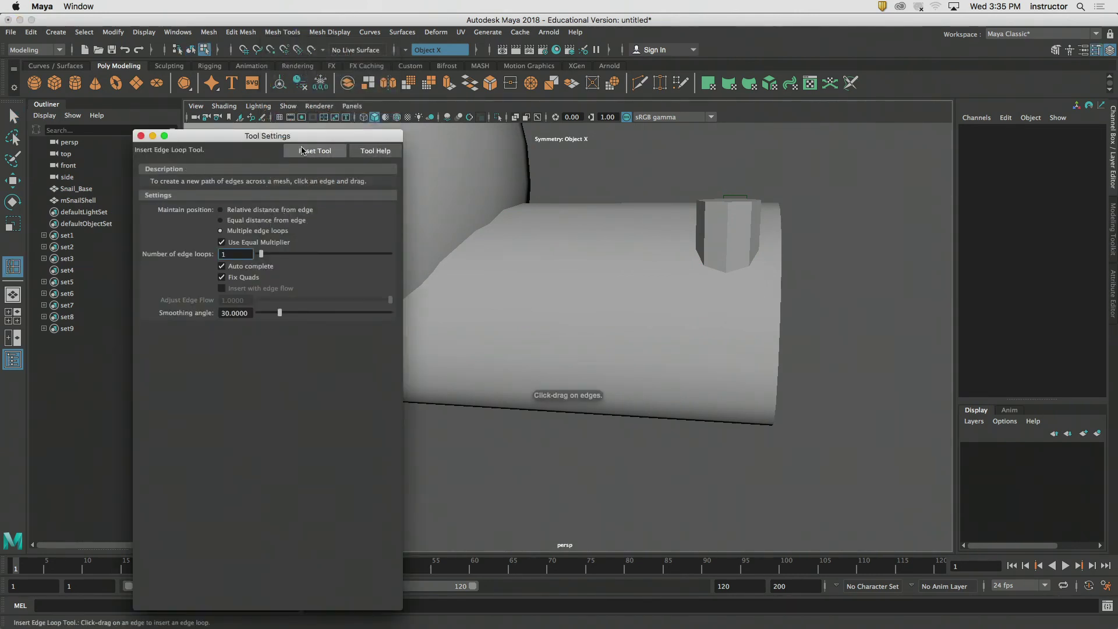
{"action": "left_click", "coordinate": [141, 137]}
{"action": "left_click", "coordinate": [621, 274]}
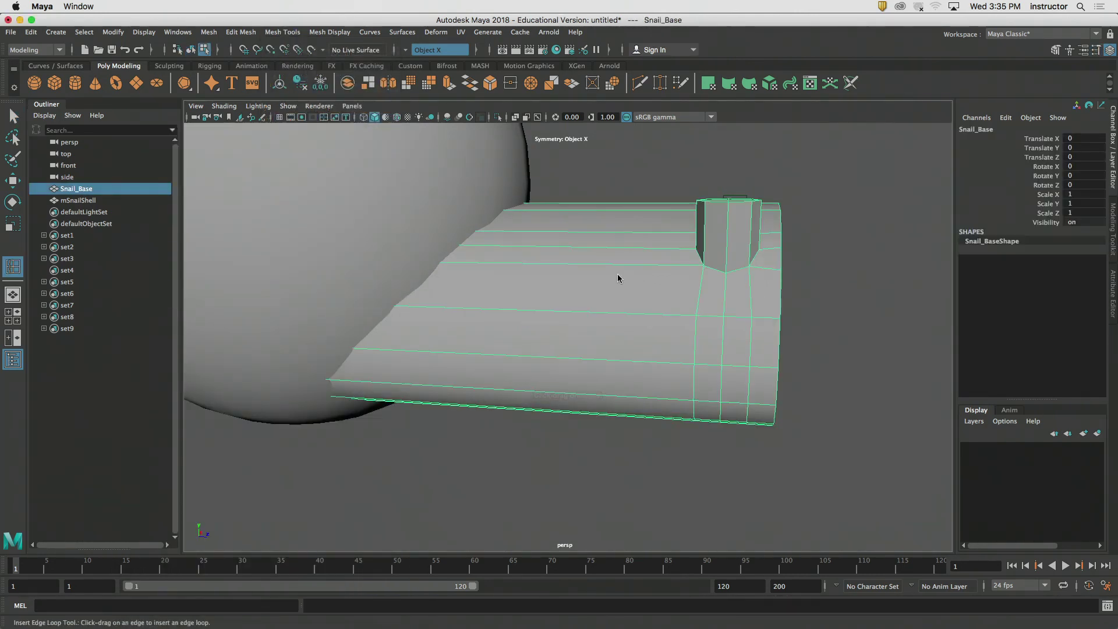
{"action": "left_click", "coordinate": [622, 271]}
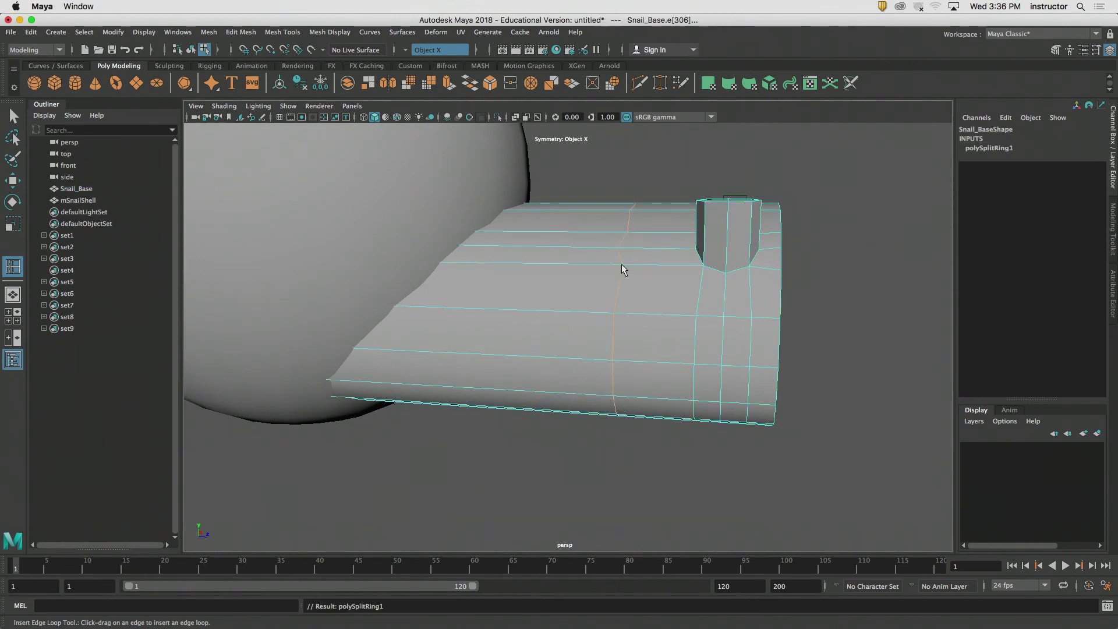
{"action": "left_click", "coordinate": [658, 270]}
{"action": "left_click", "coordinate": [585, 261]}
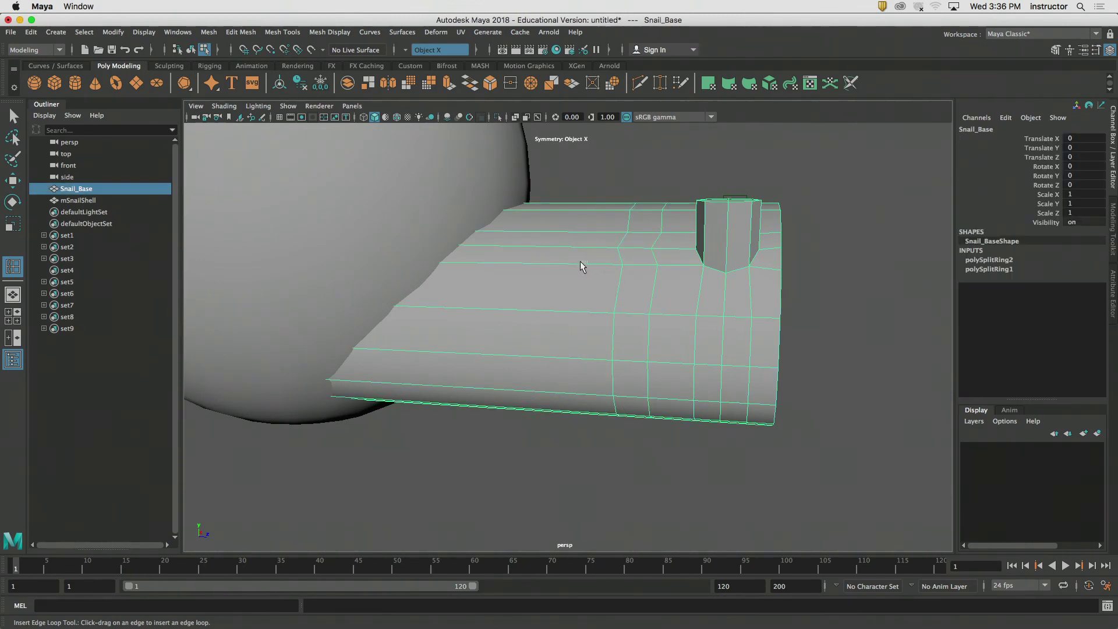
{"action": "left_click_drag", "start_coordinate": [577, 263], "coordinate": [477, 273]}
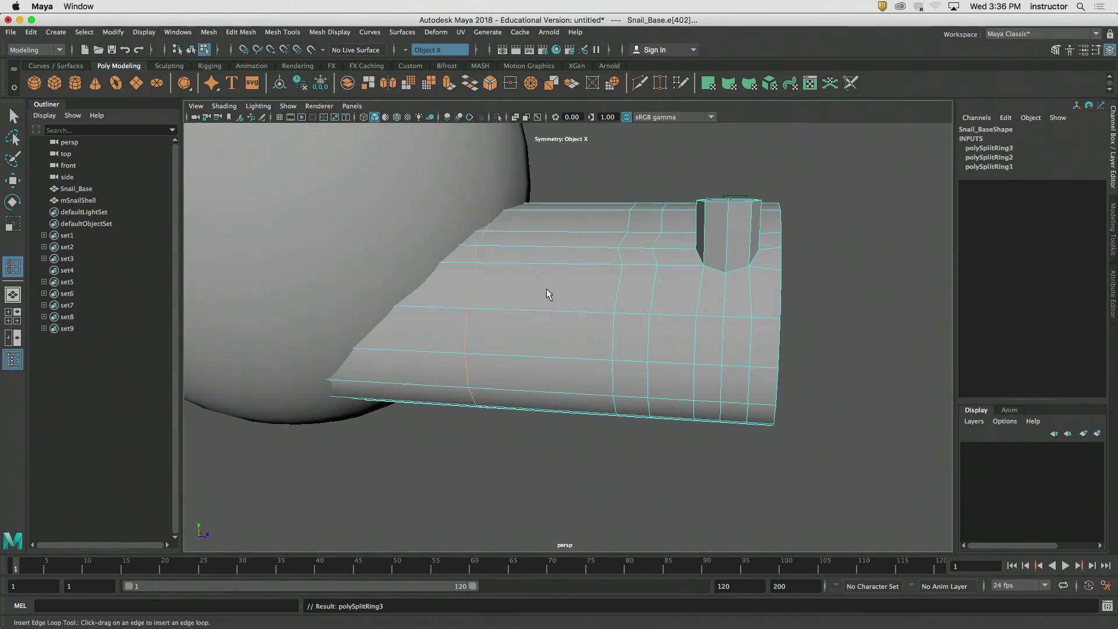
{"action": "left_click", "coordinate": [860, 300]}
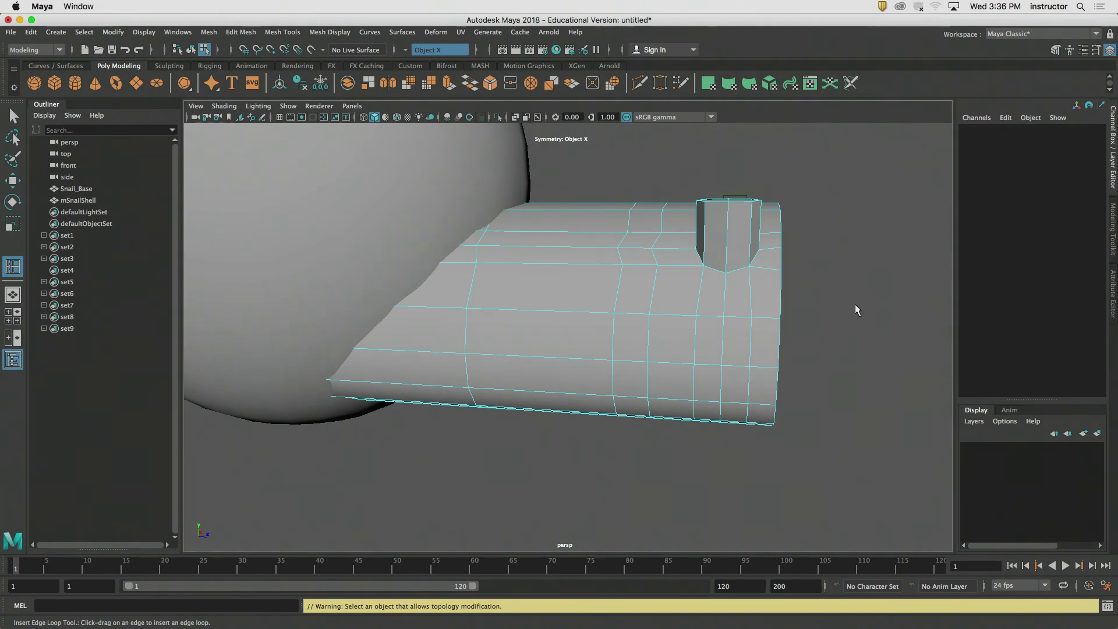
{"action": "left_click_drag", "start_coordinate": [581, 269], "coordinate": [571, 269]}
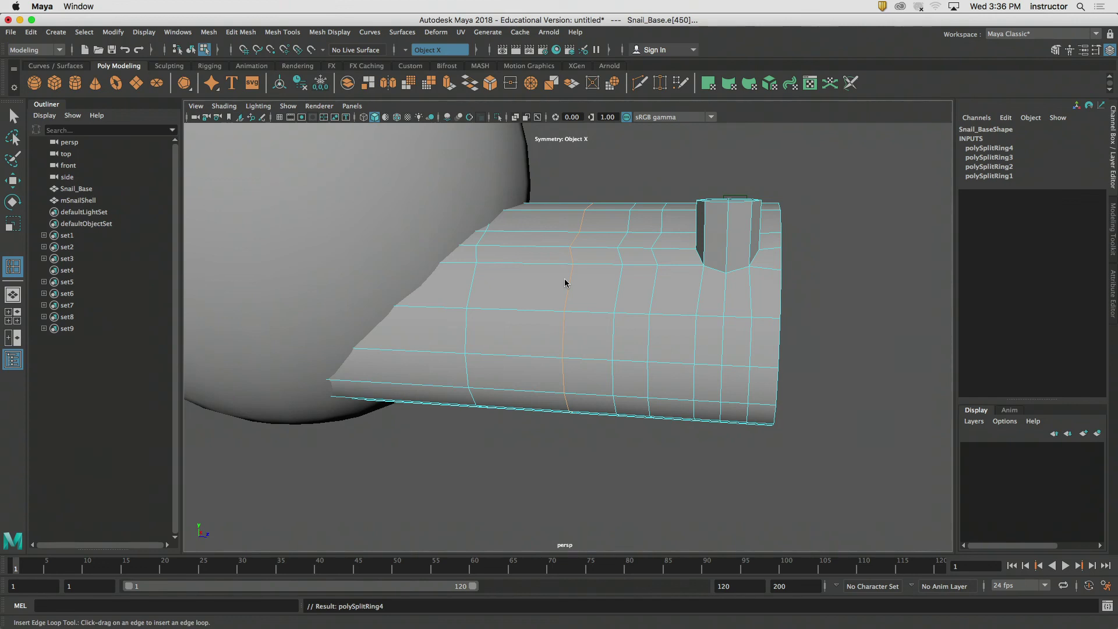
- Undo the last inserted edge loop and return to the Select tool
{"action": "key", "text": "ctrl+z"}
{"action": "key", "text": "ctrl+z"}
{"action": "key", "text": "ctrl+z"}
{"action": "key", "text": "ctrl+z"}
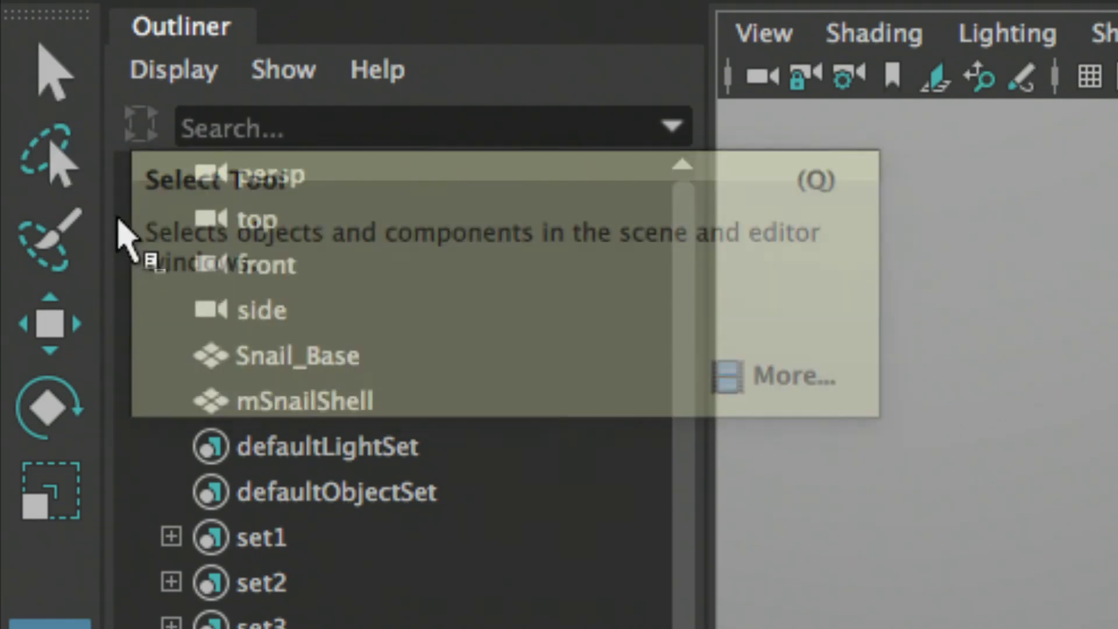
{"action": "key", "text": "q"}
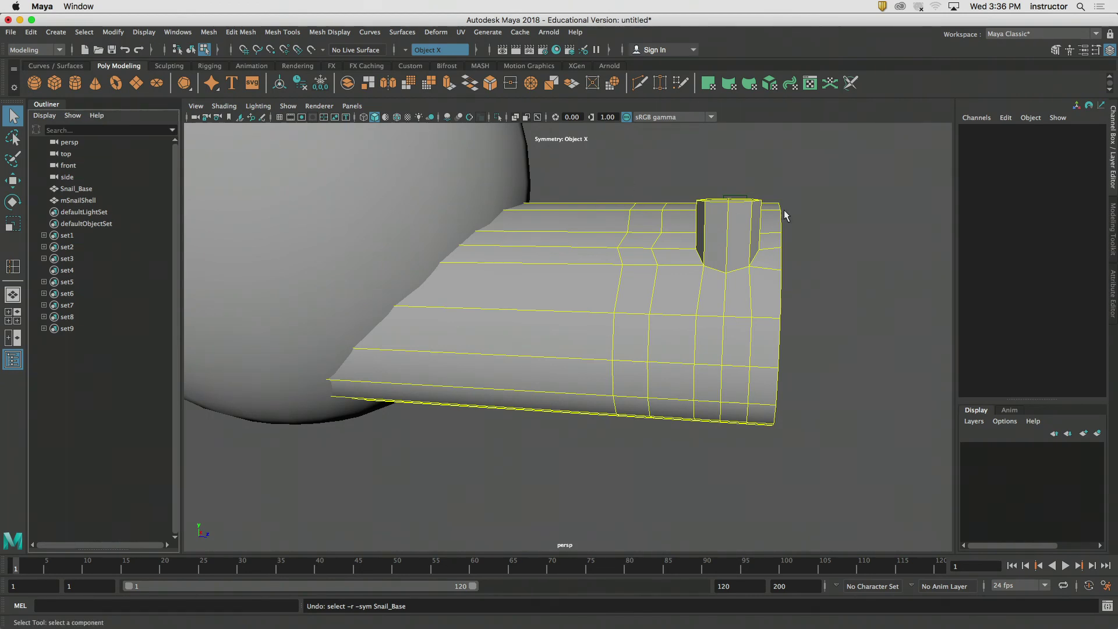
{"action": "left_click_drag", "start_coordinate": [824, 218], "coordinate": [773, 211], "text": "alt"}
{"action": "right_click_drag", "start_coordinate": [773, 210], "coordinate": [663, 216], "text": "alt"}
{"action": "left_click_drag", "start_coordinate": [663, 216], "coordinate": [631, 220], "text": "alt"}
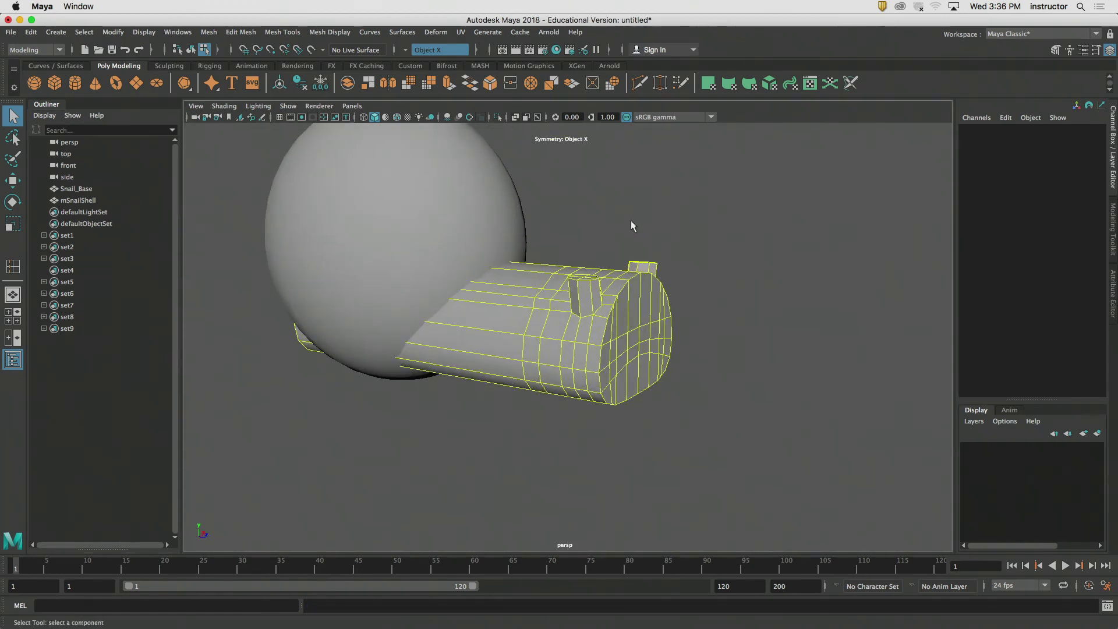
- Toggle soft selection and test-select an edge loop on the body's top
{"action": "key", "text": "b"}
{"action": "left_click_drag", "start_coordinate": [551, 254], "coordinate": [548, 278], "text": "alt"}
{"action": "left_click", "coordinate": [619, 276]}
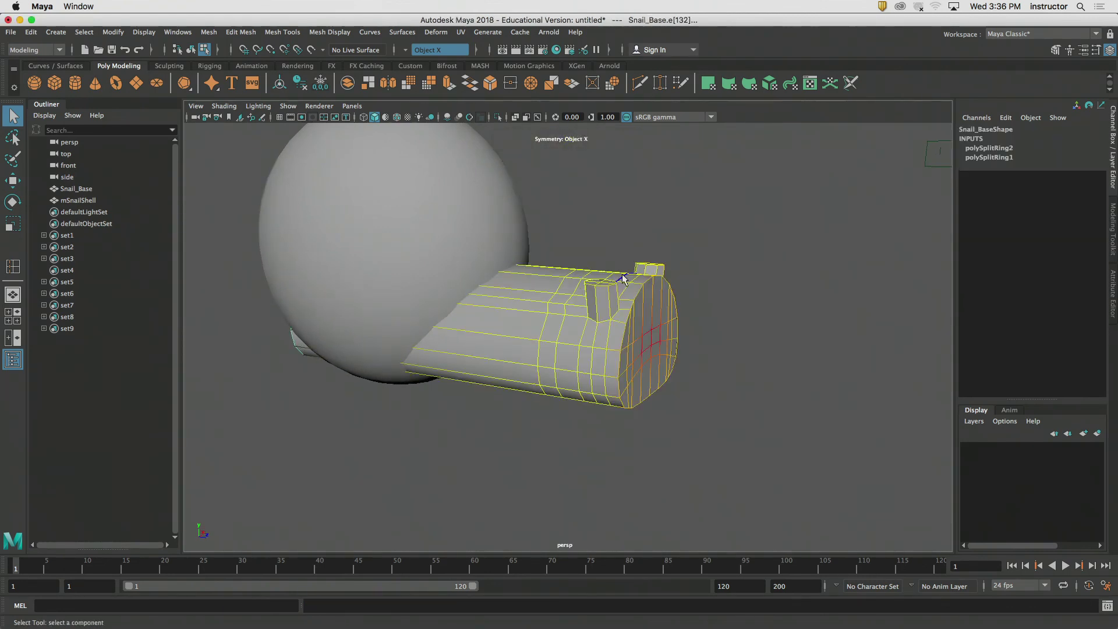
{"action": "left_click_drag", "start_coordinate": [621, 276], "coordinate": [614, 272], "text": "alt"}
{"action": "left_click", "coordinate": [593, 233]}
{"action": "middle_click_drag", "start_coordinate": [582, 239], "coordinate": [589, 232], "text": "alt"}
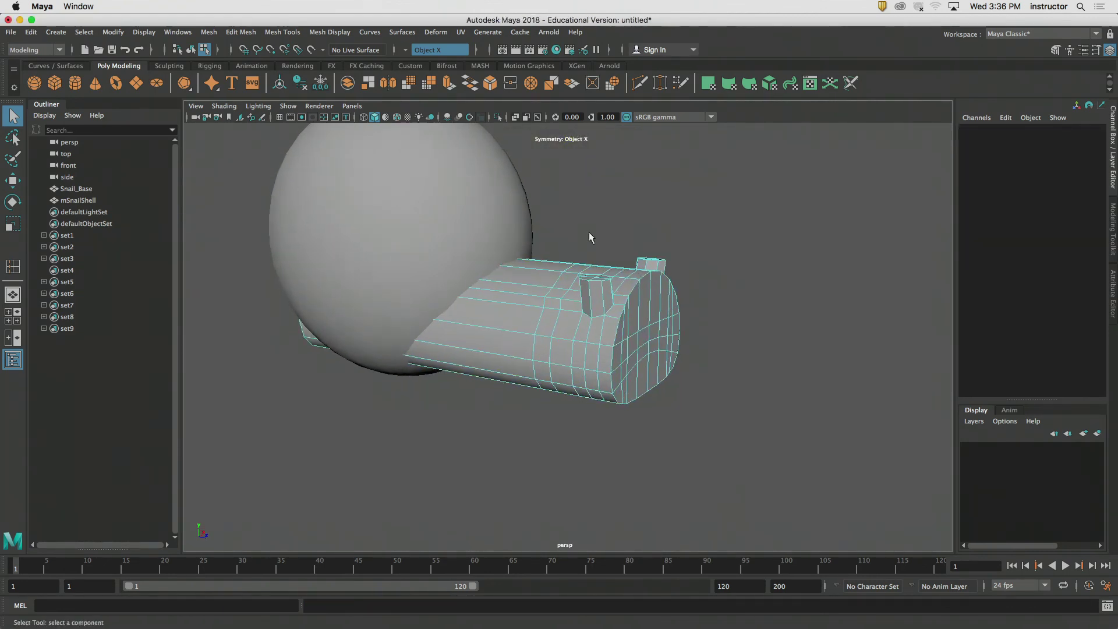
{"action": "key", "text": "super+Tab"}
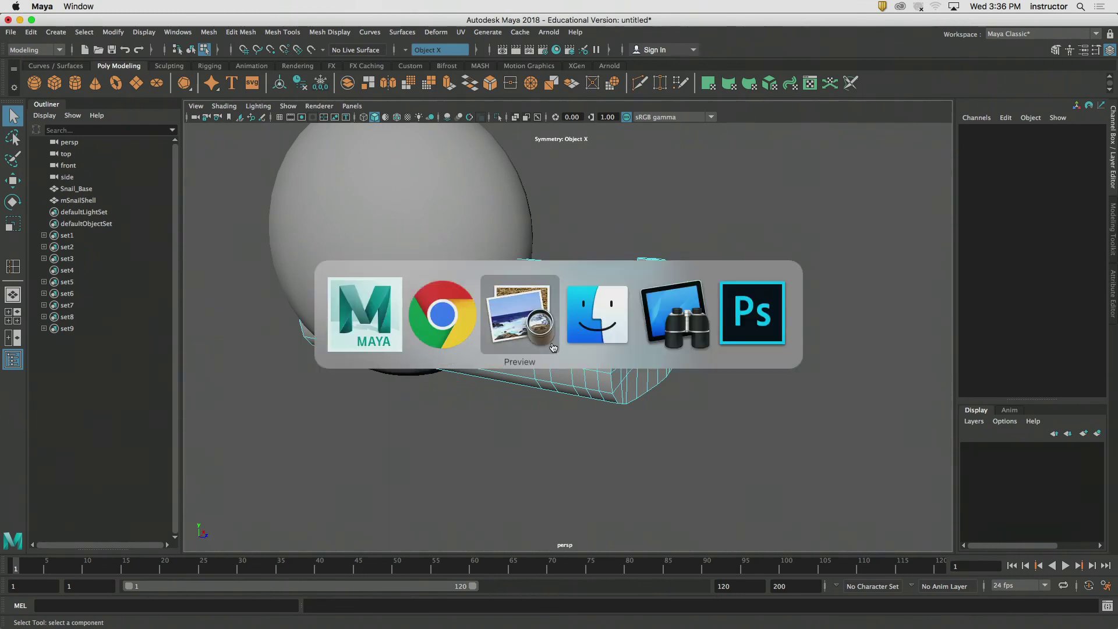
- Read the Snail - Block Out assignment in Chrome, then go back to Maya
{"action": "left_click", "coordinate": [466, 333]}
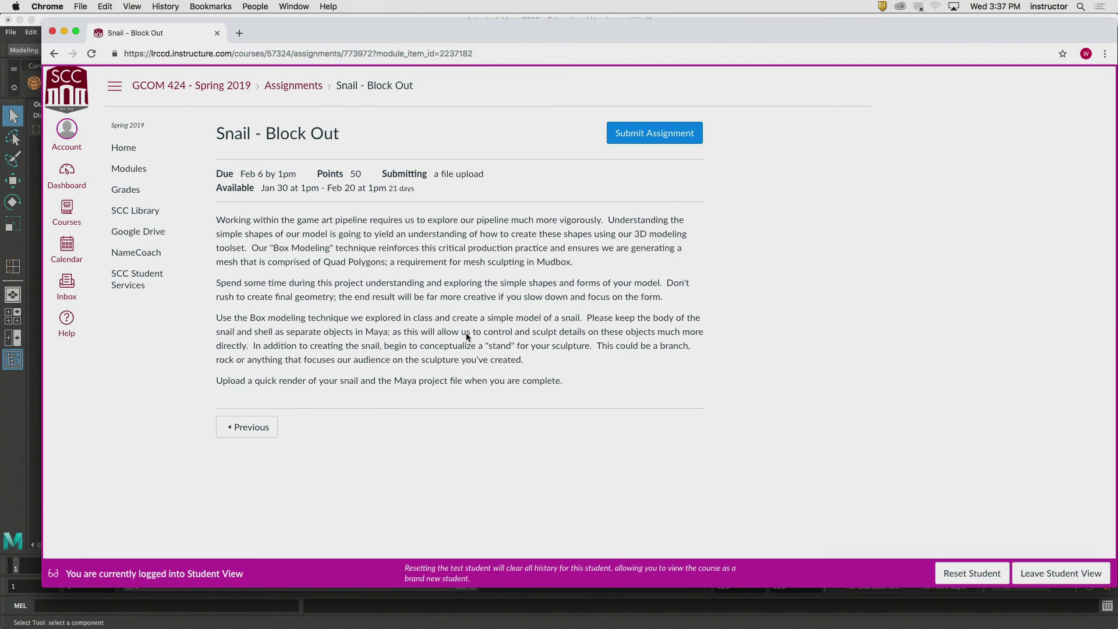
{"action": "key", "text": "super+Tab"}
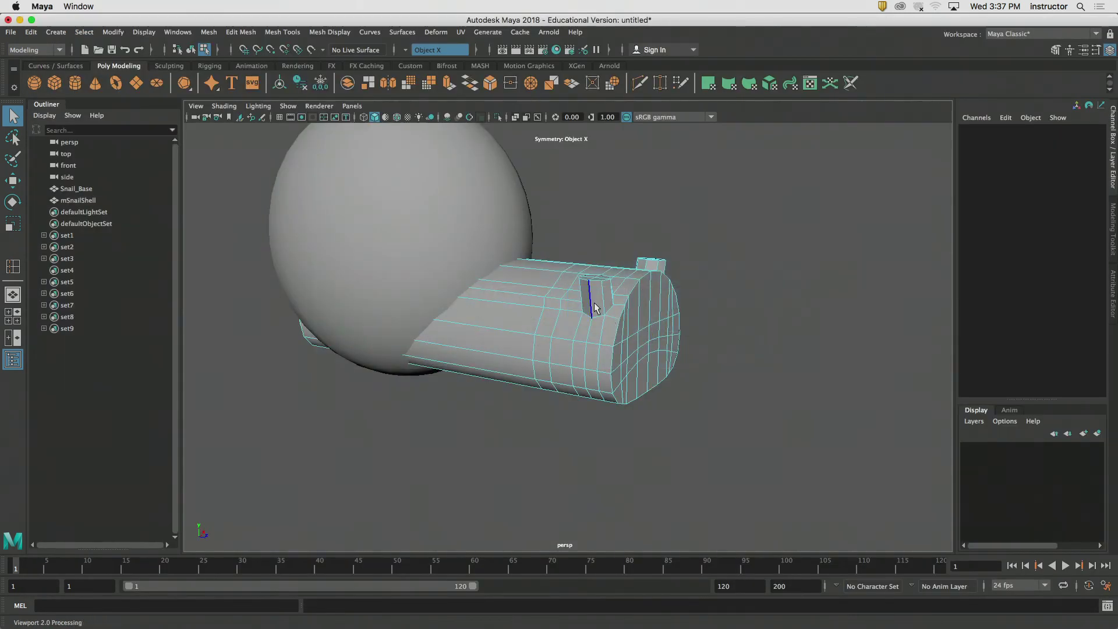
- Tumble in to a close three-quarter view of the snail's head and eye stalks
{"action": "left_click_drag", "start_coordinate": [595, 307], "coordinate": [643, 317], "text": "alt"}
{"action": "right_click_drag", "start_coordinate": [644, 318], "coordinate": [751, 318], "text": "alt"}
{"action": "left_click_drag", "start_coordinate": [752, 318], "coordinate": [680, 343], "text": "alt"}
{"action": "right_click_drag", "start_coordinate": [492, 300], "coordinate": [592, 290], "text": "alt"}
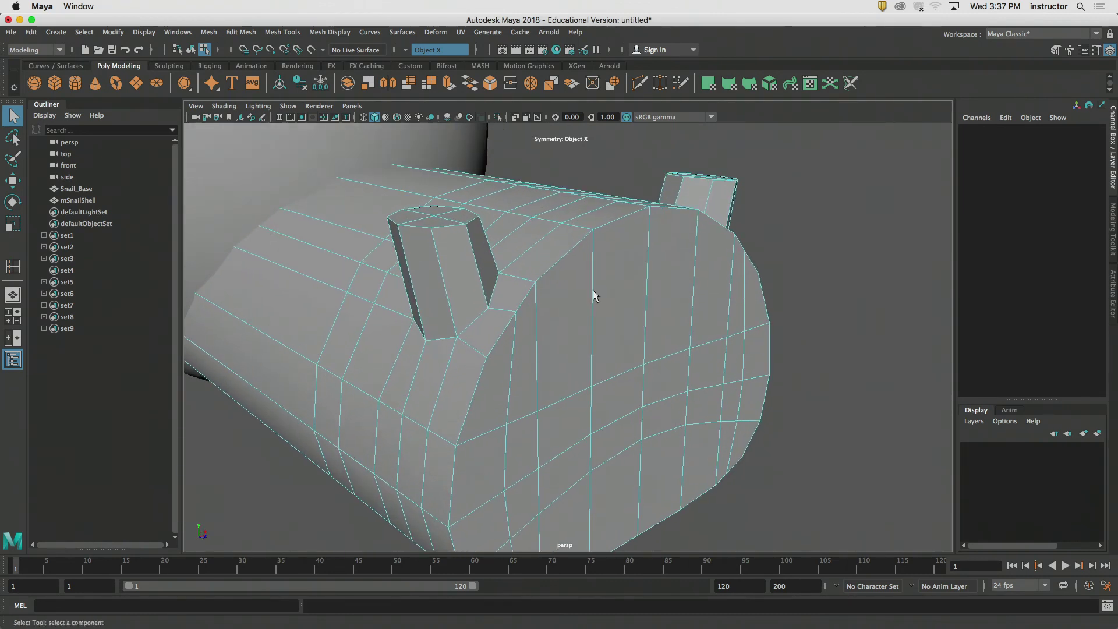
{"action": "left_click_drag", "start_coordinate": [574, 279], "coordinate": [603, 293], "text": "alt"}
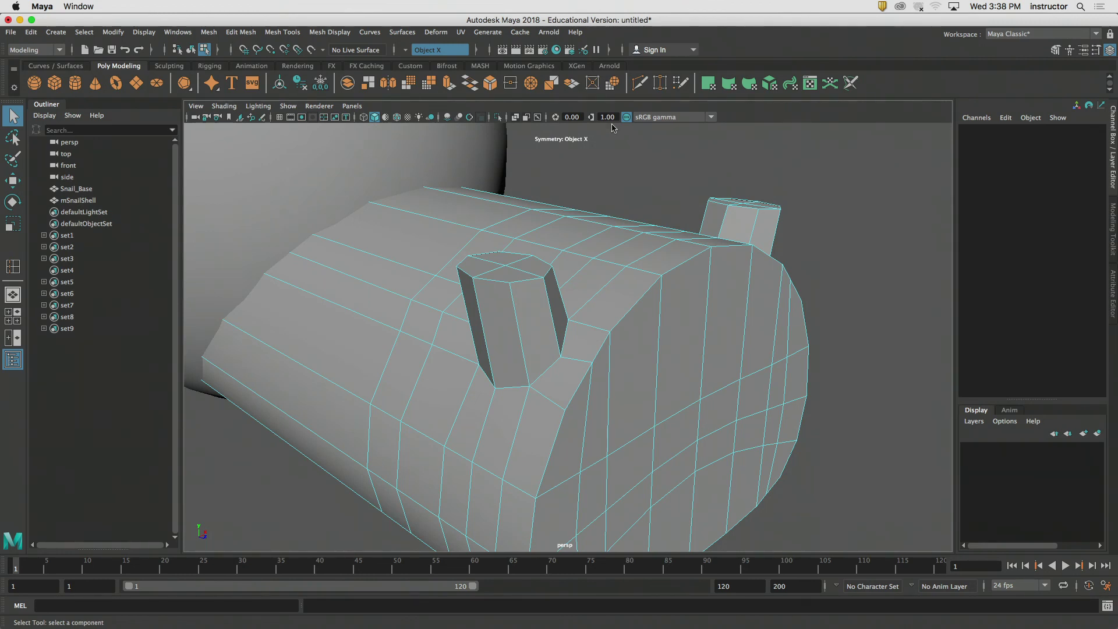
- Toggle between smooth preview (3) and the low-poly cage (1), ending on the cage
{"action": "key", "text": "3"}
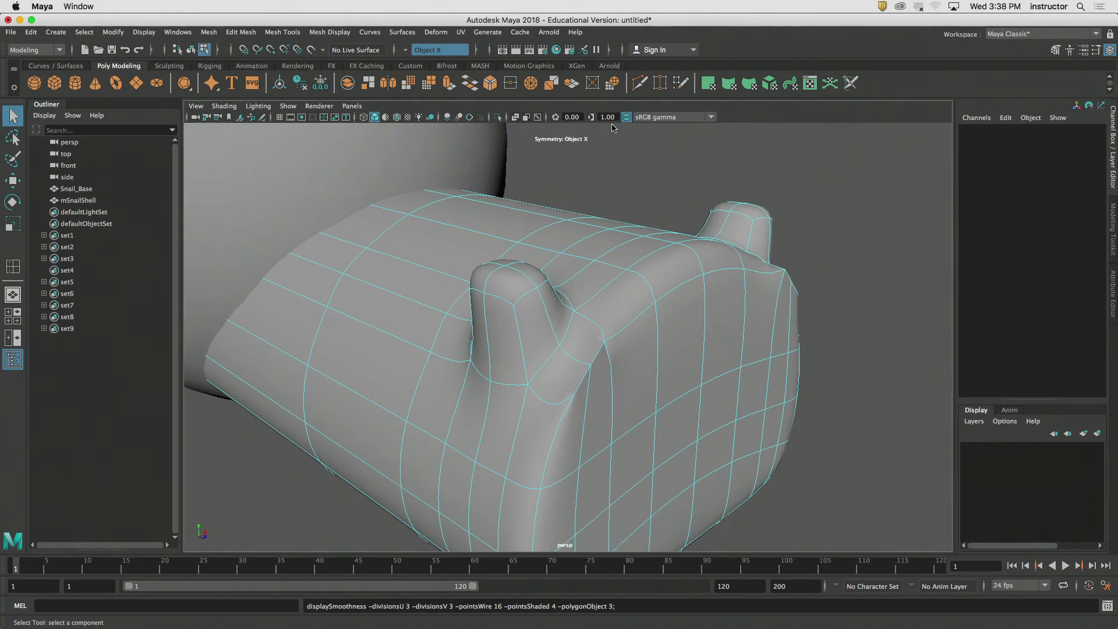
{"action": "key", "text": "1"}
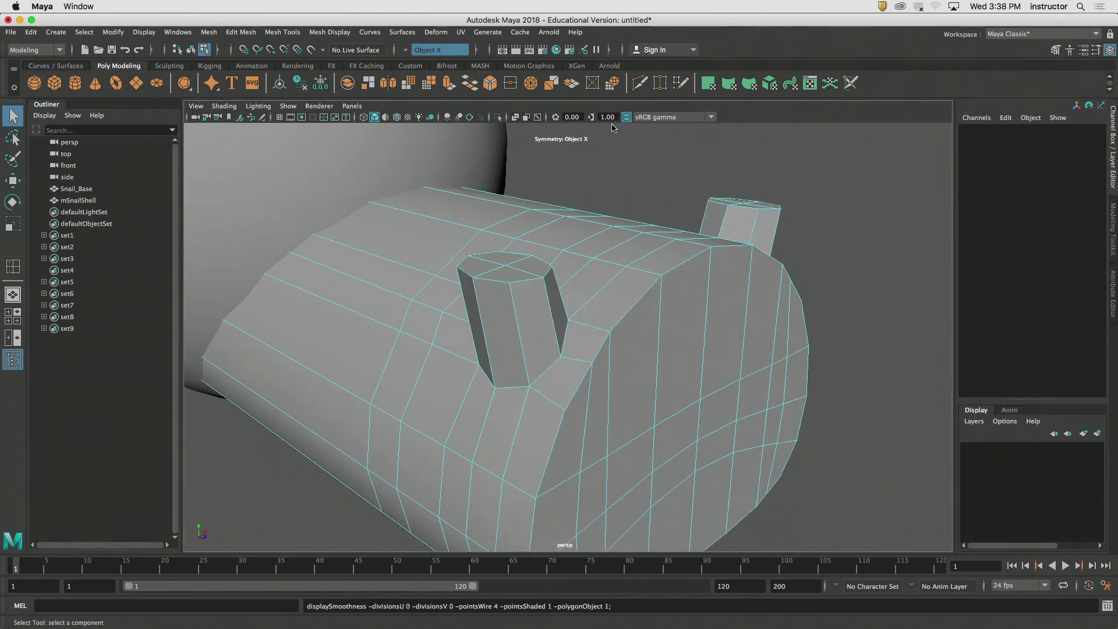
{"action": "key", "text": "3"}
{"action": "key", "text": "1"}
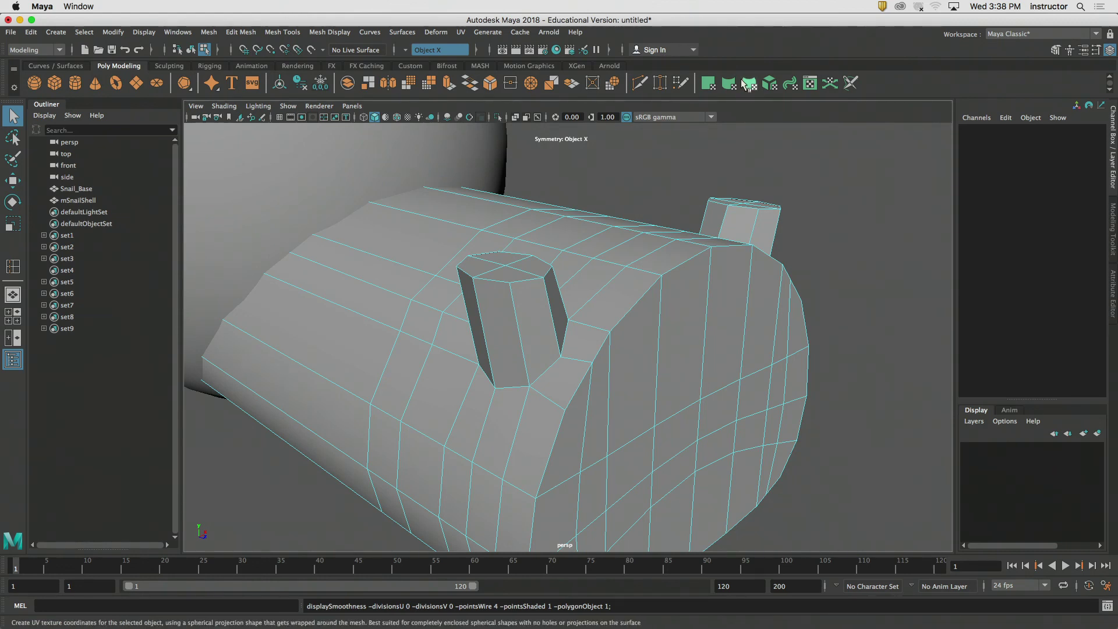
- Activate Quad Draw from the Modeling Toolkit and test a relax stroke on the front face, undoing it
{"action": "left_click_drag", "start_coordinate": [613, 128], "coordinate": [647, 283], "text": "alt"}
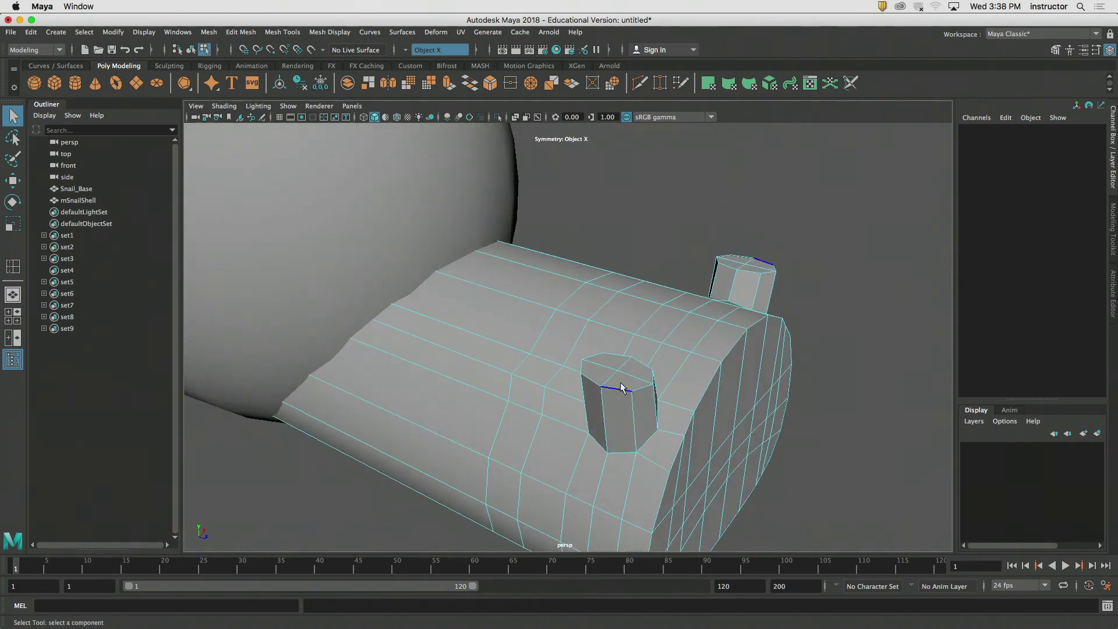
{"action": "left_click_drag", "start_coordinate": [623, 388], "coordinate": [819, 314], "text": "alt"}
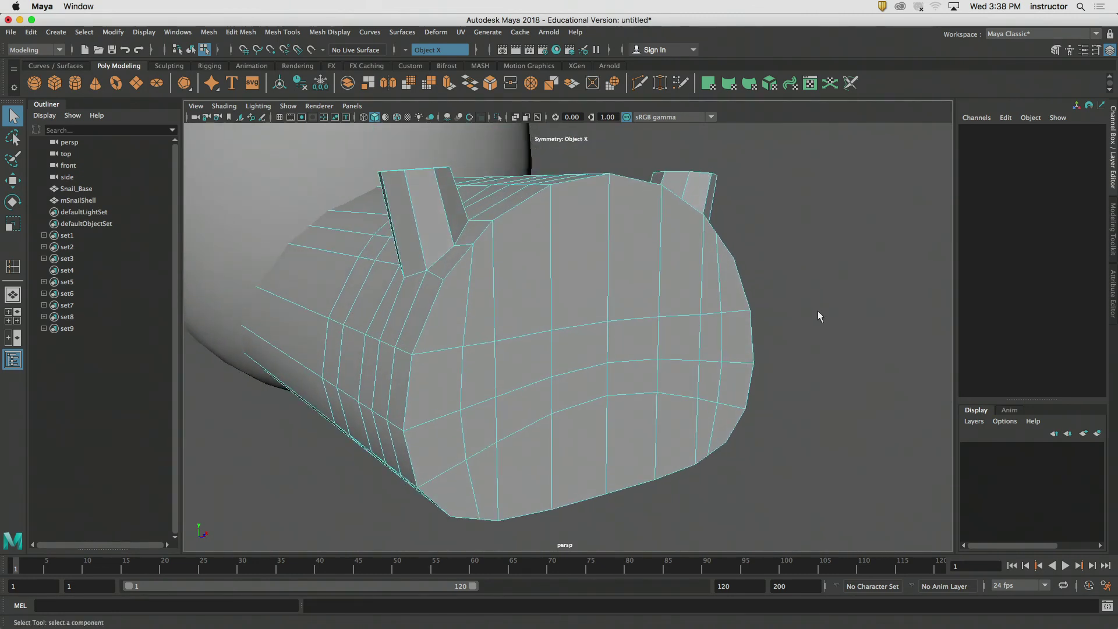
{"action": "left_click", "coordinate": [1114, 240]}
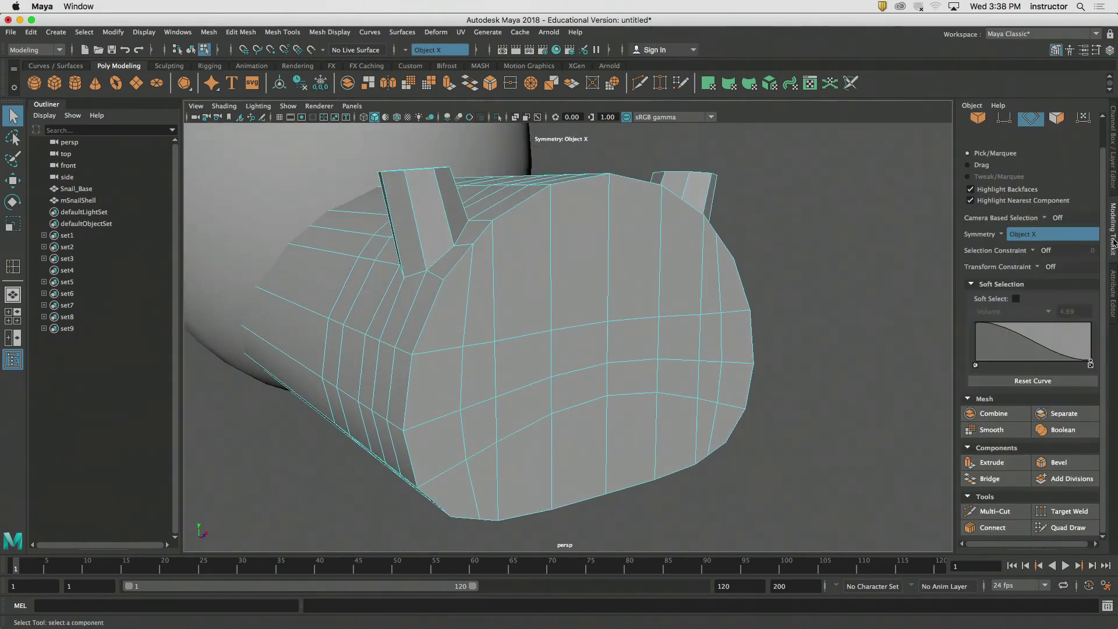
{"action": "left_click", "coordinate": [1069, 528]}
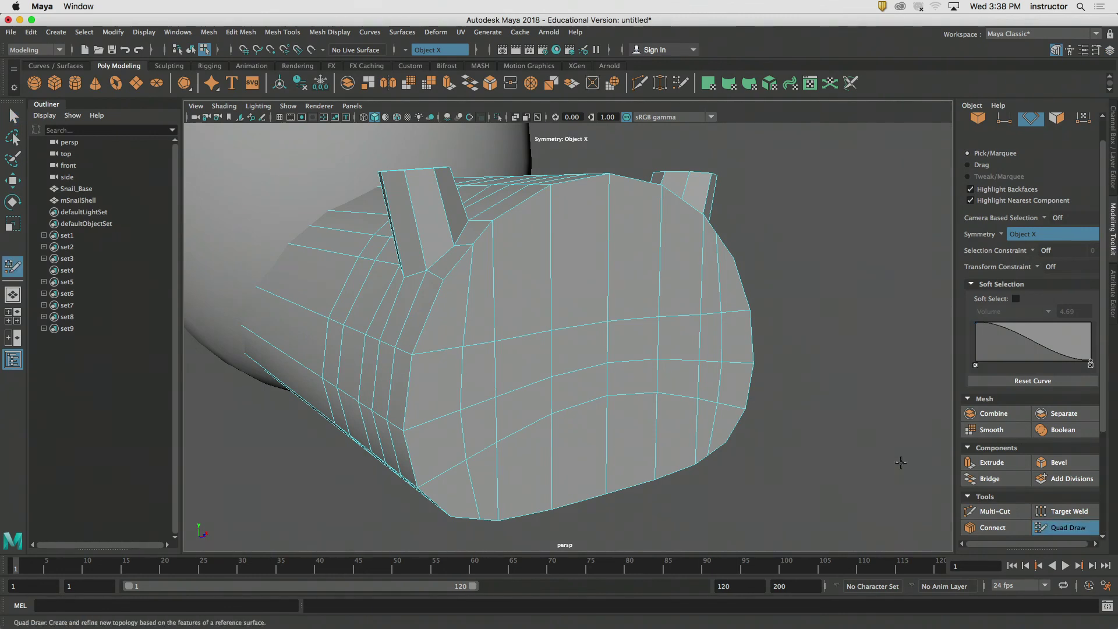
{"action": "left_click_drag", "start_coordinate": [609, 348], "coordinate": [627, 349], "text": "shift"}
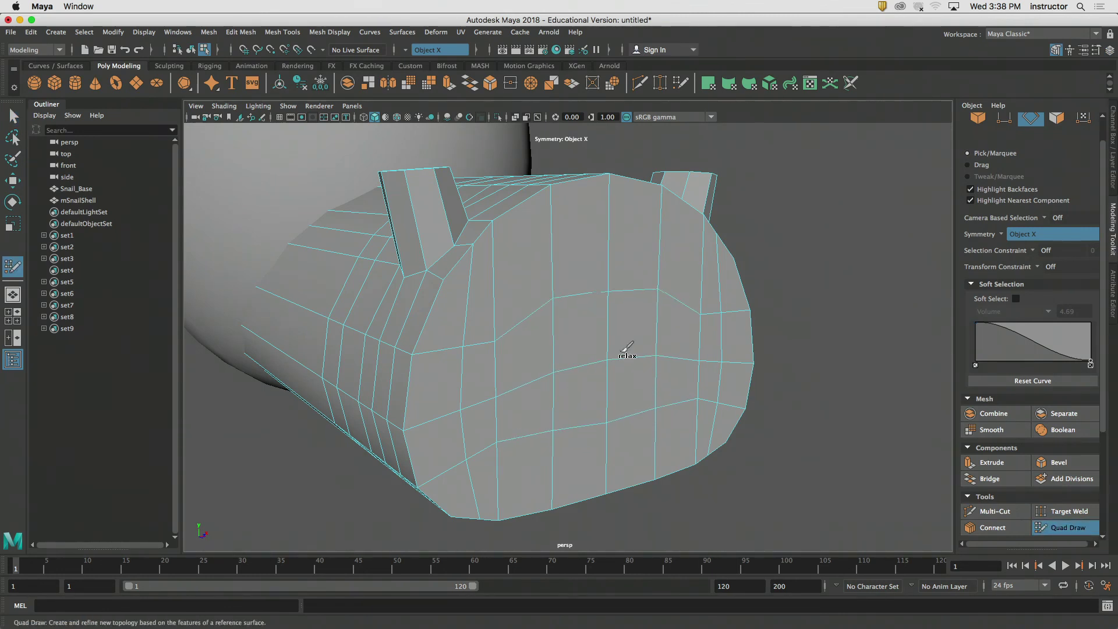
{"action": "key", "text": "super+z"}
{"action": "key", "text": "super+z"}
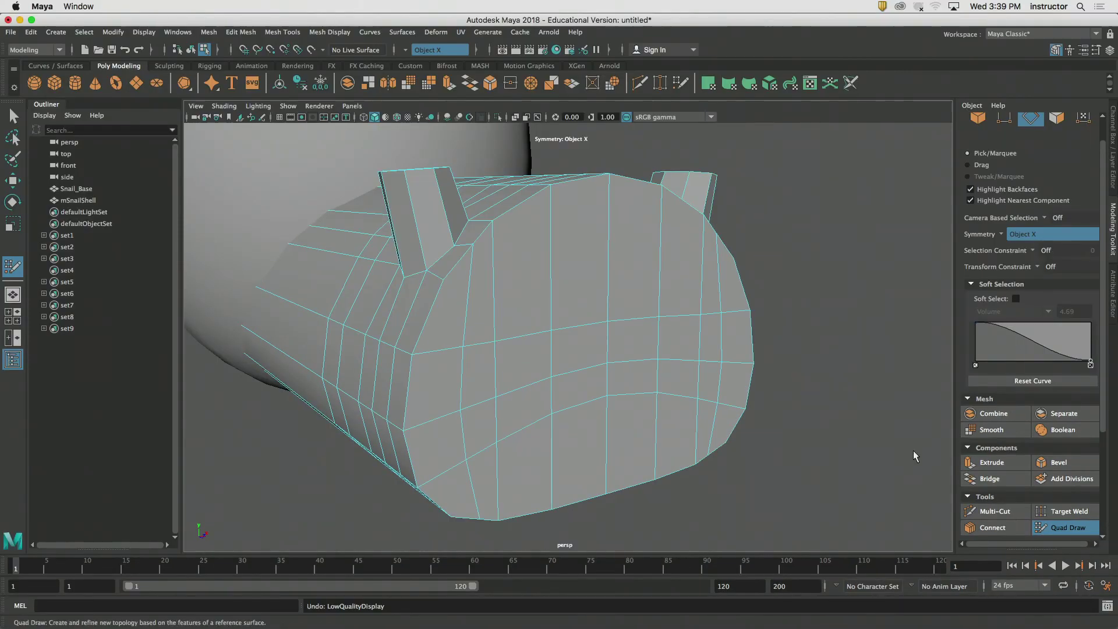
- Relax the front face and the body's top edges so the edge grid is evenly spaced
{"action": "left_click_drag", "start_coordinate": [662, 397], "coordinate": [592, 376], "text": "alt"}
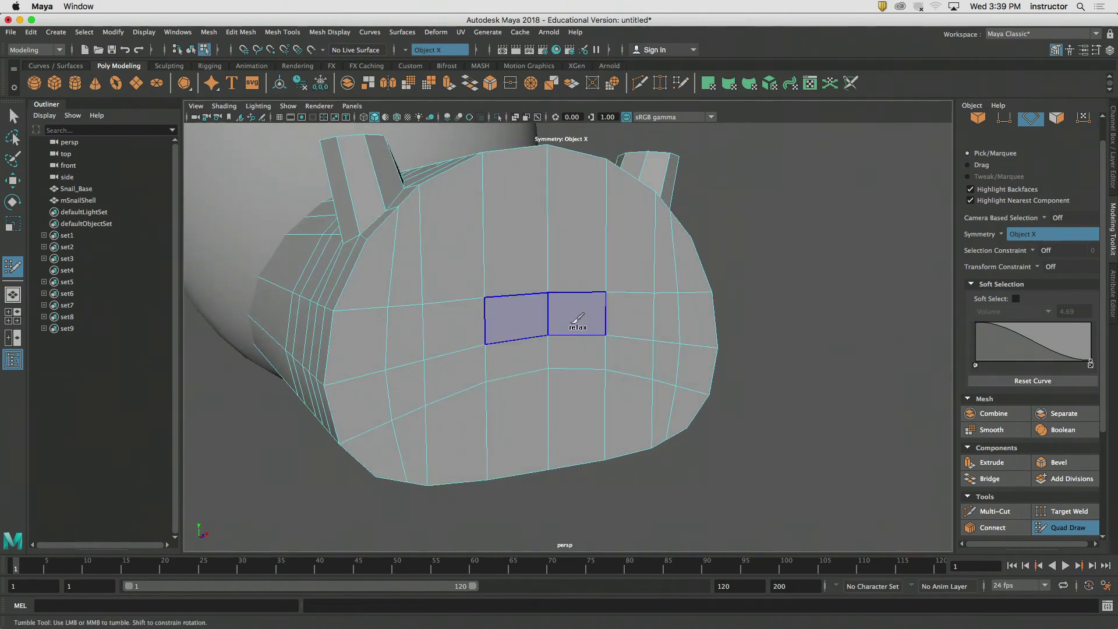
{"action": "mouse_move", "coordinate": [578, 312]}
{"action": "left_mouse_down", "text": "shift"}
{"action": "mouse_move", "coordinate": [576, 292]}
{"action": "mouse_move", "coordinate": [516, 294]}
{"action": "mouse_move", "coordinate": [428, 361]}
{"action": "mouse_move", "coordinate": [575, 392]}
{"action": "mouse_move", "coordinate": [673, 280]}
{"action": "mouse_move", "coordinate": [507, 237]}
{"action": "mouse_move", "coordinate": [387, 347]}
{"action": "mouse_move", "coordinate": [479, 438]}
{"action": "mouse_move", "coordinate": [637, 450]}
{"action": "mouse_move", "coordinate": [717, 344]}
{"action": "mouse_move", "coordinate": [622, 217]}
{"action": "mouse_move", "coordinate": [397, 256]}
{"action": "mouse_move", "coordinate": [365, 425]}
{"action": "mouse_move", "coordinate": [506, 442]}
{"action": "mouse_move", "coordinate": [544, 407]}
{"action": "left_mouse_up", "text": "shift"}
{"action": "mouse_move", "coordinate": [600, 287]}
{"action": "left_mouse_down", "text": "alt"}
{"action": "mouse_move", "coordinate": [624, 288]}
{"action": "mouse_move", "coordinate": [579, 249]}
{"action": "left_mouse_up", "text": "alt"}
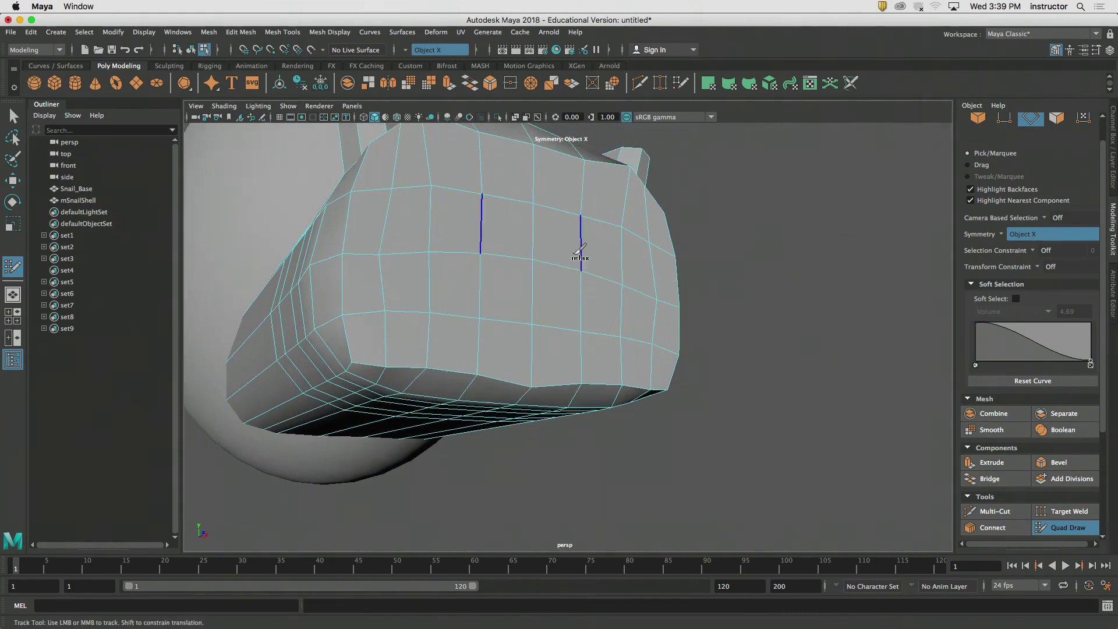
{"action": "mouse_move", "coordinate": [443, 233]}
{"action": "left_mouse_down", "text": "alt"}
{"action": "mouse_move", "coordinate": [547, 285]}
{"action": "mouse_move", "coordinate": [499, 315]}
{"action": "mouse_move", "coordinate": [514, 369]}
{"action": "mouse_move", "coordinate": [648, 391]}
{"action": "mouse_move", "coordinate": [604, 349]}
{"action": "mouse_move", "coordinate": [587, 370]}
{"action": "mouse_move", "coordinate": [569, 419]}
{"action": "mouse_move", "coordinate": [611, 438]}
{"action": "left_mouse_up", "text": "alt"}
{"action": "mouse_move", "coordinate": [613, 337]}
{"action": "left_mouse_down", "text": "shift"}
{"action": "mouse_move", "coordinate": [608, 310]}
{"action": "mouse_move", "coordinate": [604, 373]}
{"action": "left_mouse_up", "text": "shift"}
{"action": "mouse_move", "coordinate": [600, 422]}
{"action": "left_mouse_down", "text": "shift"}
{"action": "mouse_move", "coordinate": [602, 441]}
{"action": "mouse_move", "coordinate": [569, 424]}
{"action": "mouse_move", "coordinate": [592, 495]}
{"action": "mouse_move", "coordinate": [579, 489]}
{"action": "left_mouse_up", "text": "shift"}
{"action": "mouse_move", "coordinate": [580, 489]}
{"action": "left_mouse_down", "text": "alt"}
{"action": "mouse_move", "coordinate": [579, 464]}
{"action": "mouse_move", "coordinate": [628, 404]}
{"action": "mouse_move", "coordinate": [521, 414]}
{"action": "left_mouse_up", "text": "alt"}
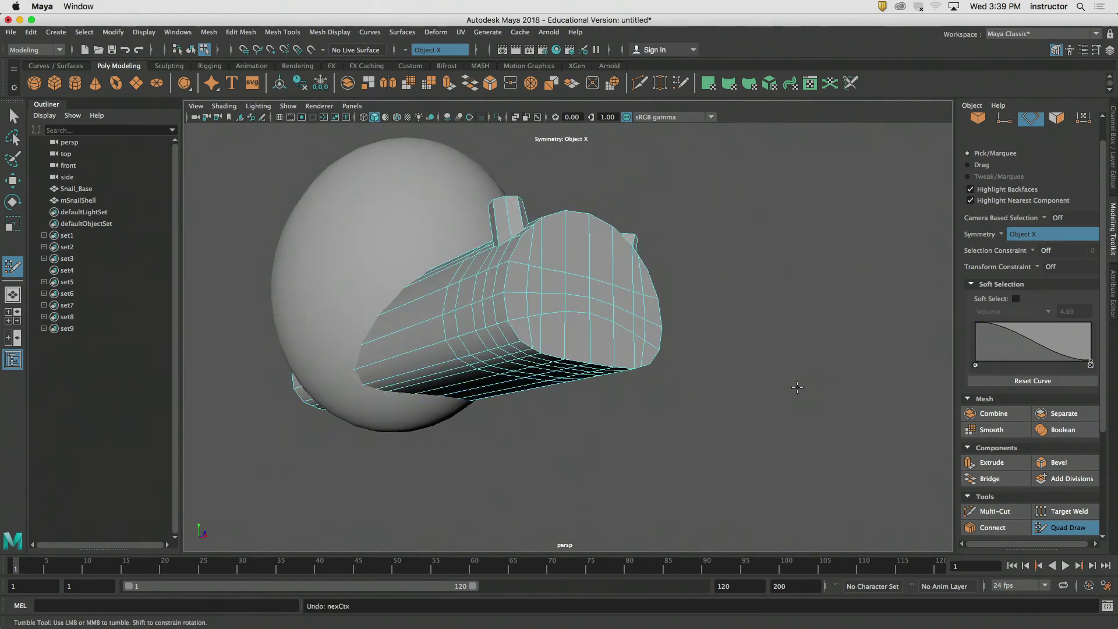
- Exit Quad Draw and return to the Canvas 'Snail - Block Out' assignment in Chrome
{"action": "key", "text": "q"}
{"action": "key", "text": "super+Tab"}
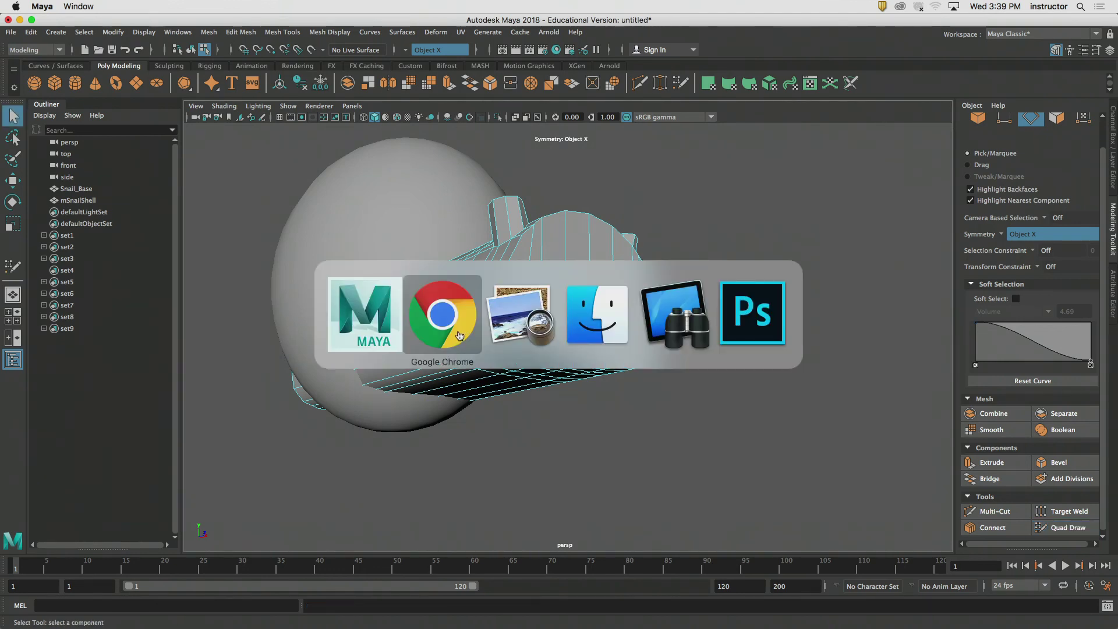
{"action": "left_click", "coordinate": [476, 334]}
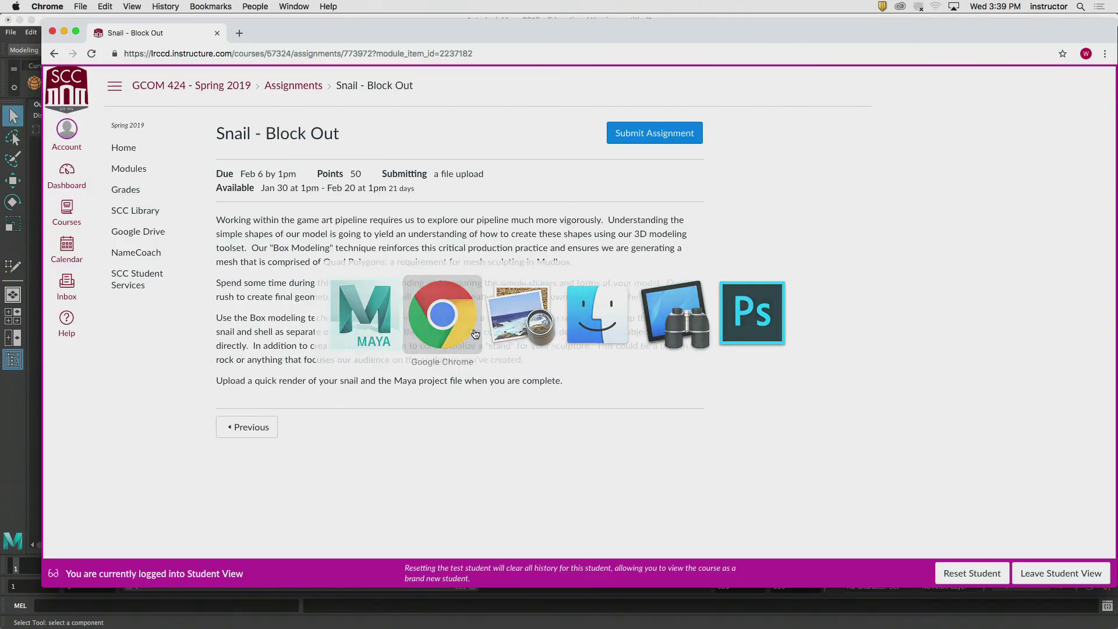